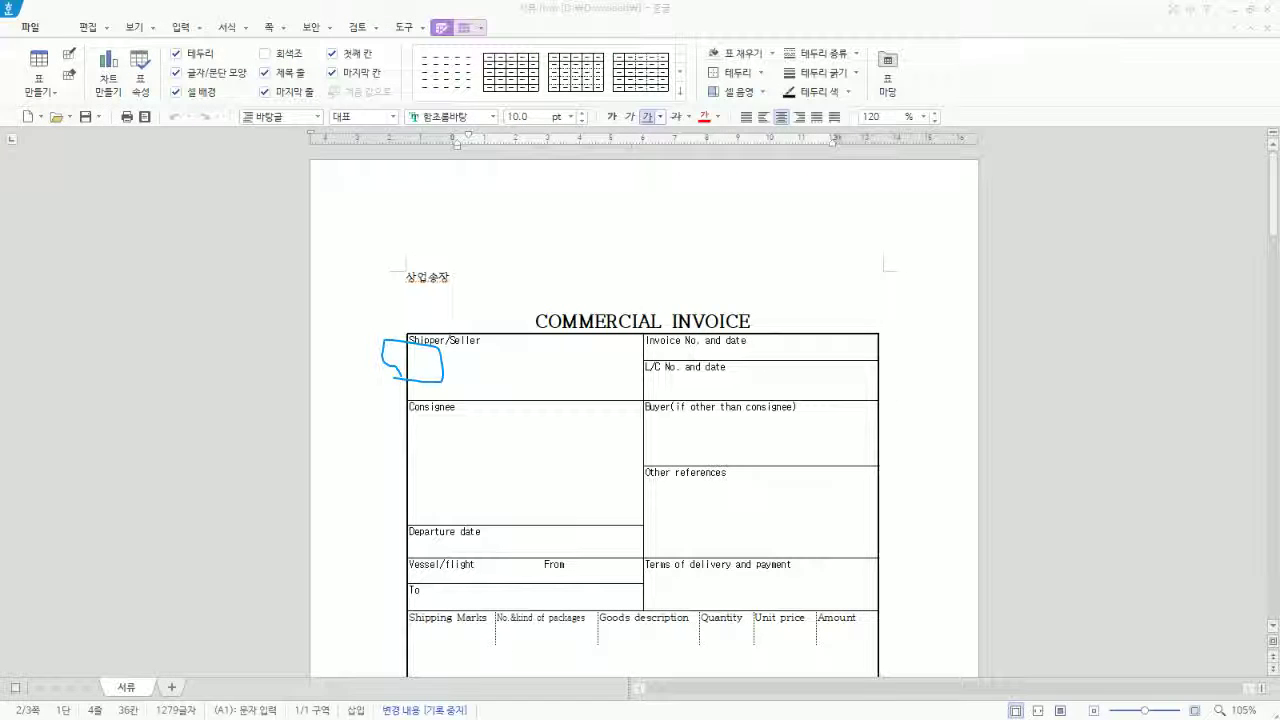
# Select the COMMERCIAL INVOICE table in 서류.hwp and copy it to the clipboard
pyautogui.moveTo(409, 343); pyautogui.dragTo(440, 348)
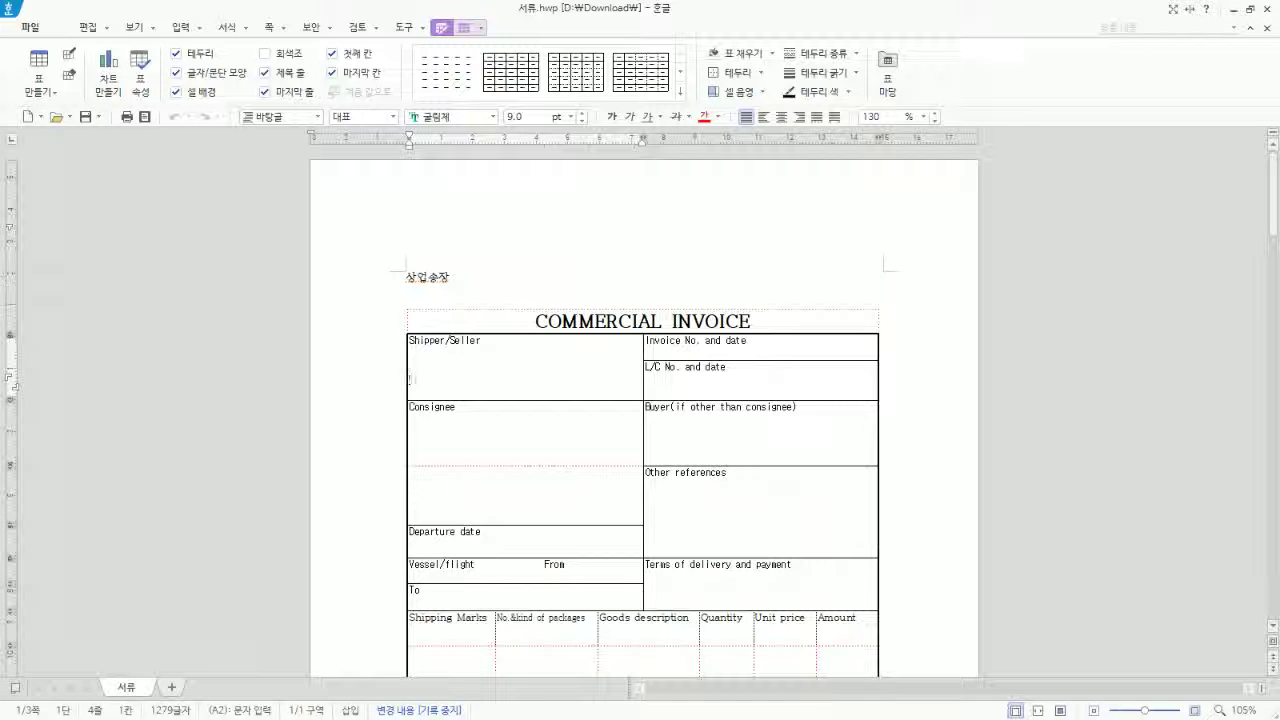
pyautogui.click(407, 460)
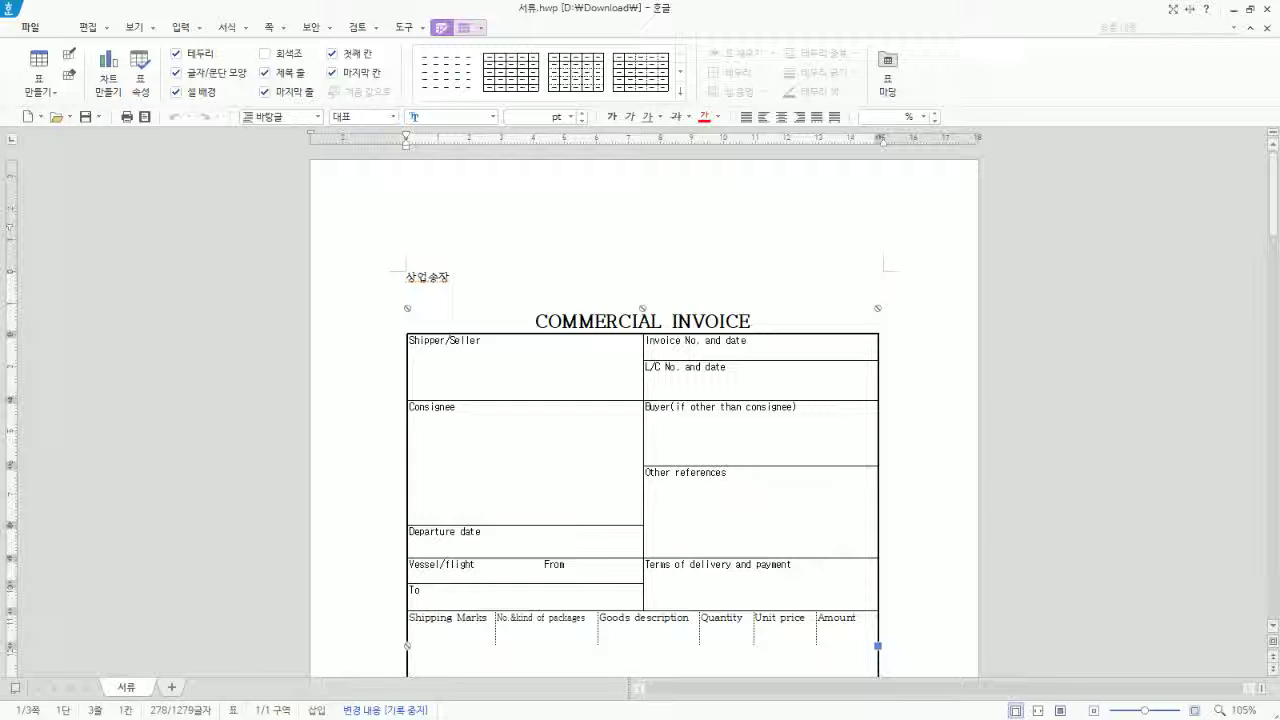
pyautogui.scroll(-3, 889, 457)
pyautogui.scroll(-5, 643, 410)
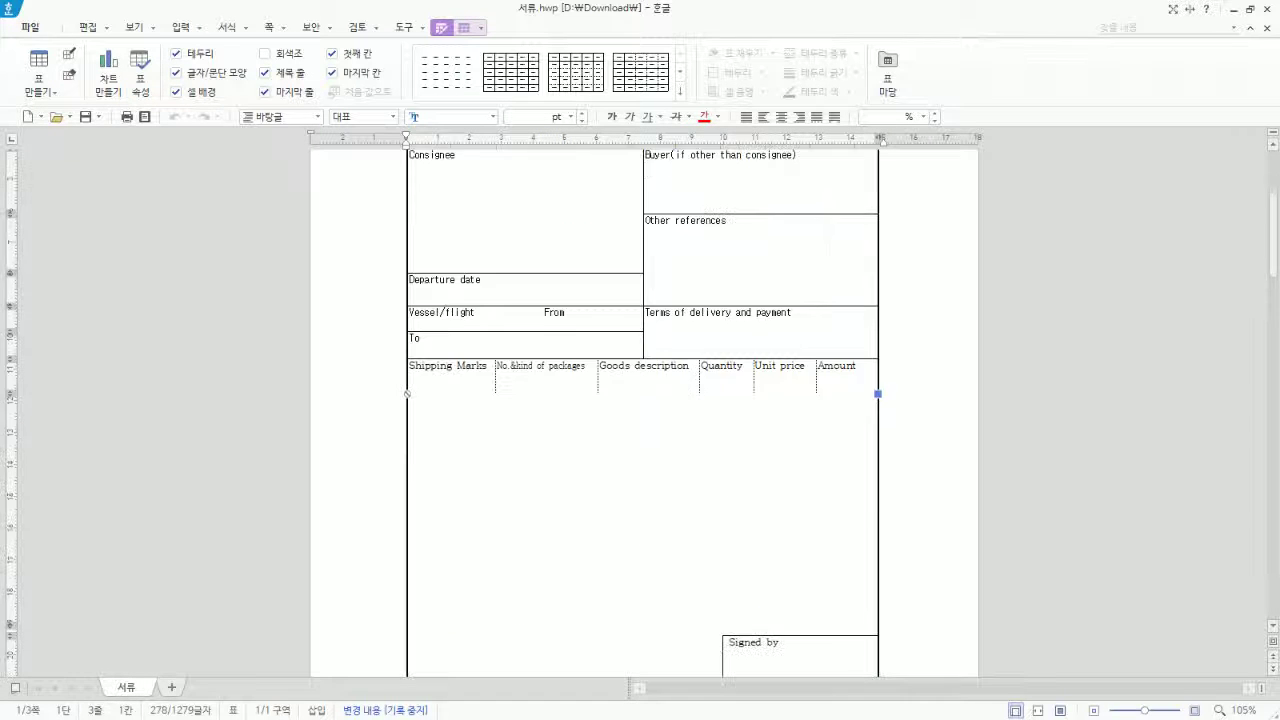
pyautogui.scroll(5, 643, 410)
pyautogui.scroll(3, 643, 410)
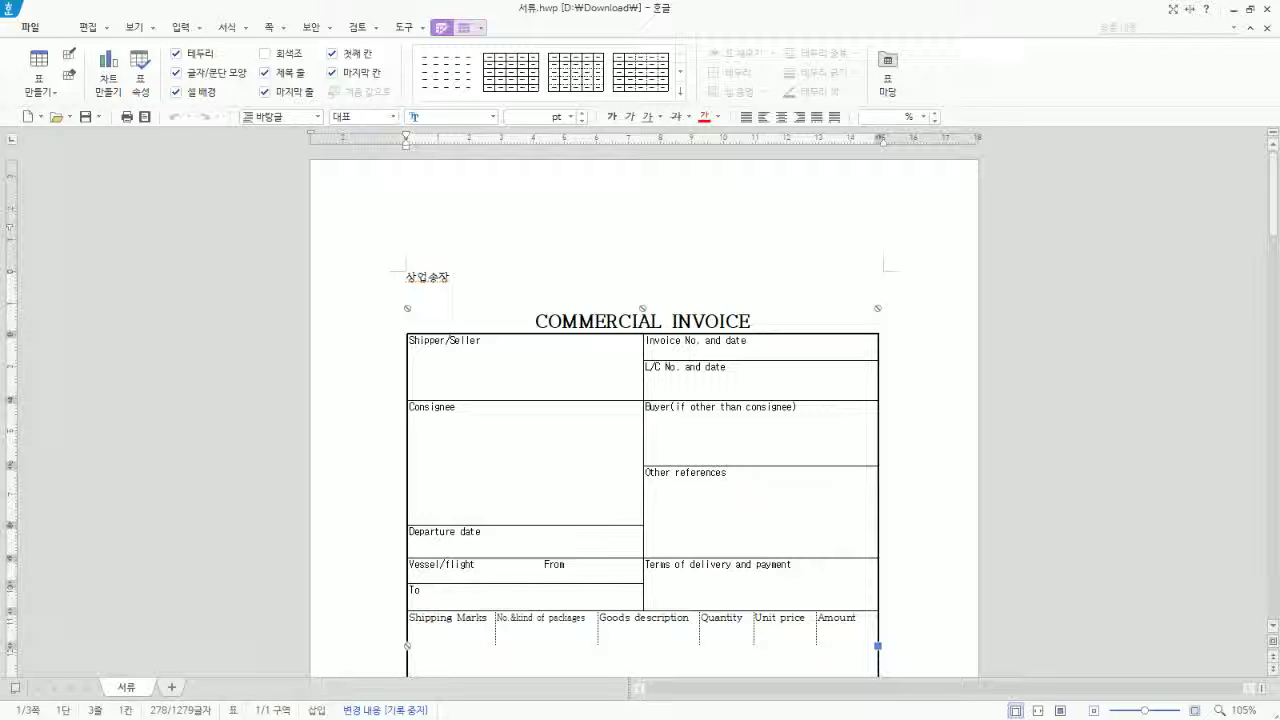
pyautogui.rightClick(437, 326)
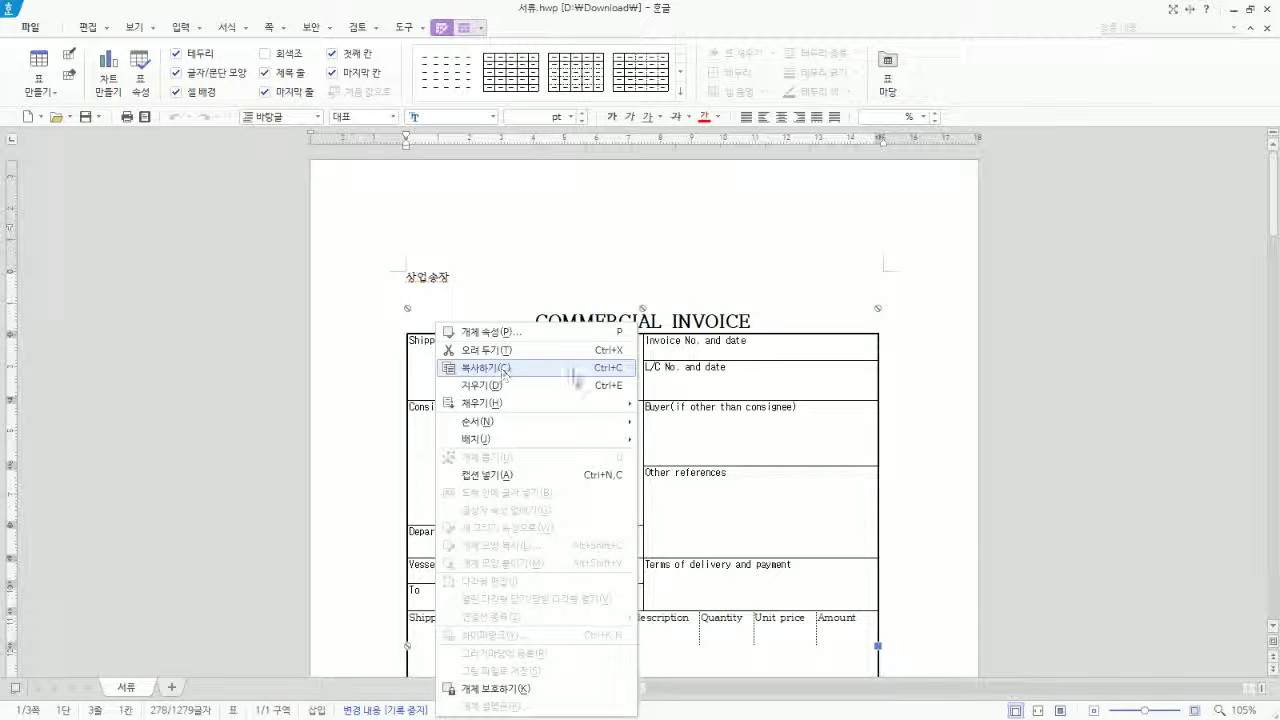
pyautogui.click(585, 372)
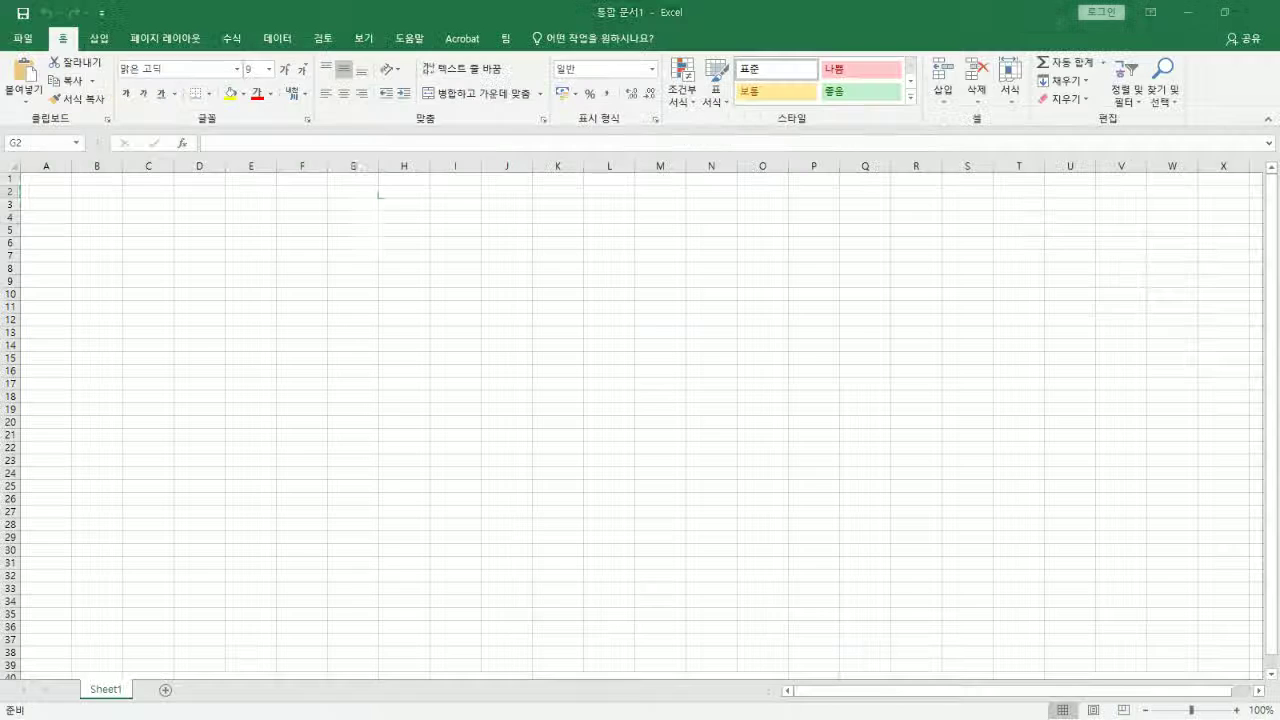
# Switch to the blank Excel workbook and rename Sheet1 to 'Commercial Invoice'
pyautogui.click(368, 191)
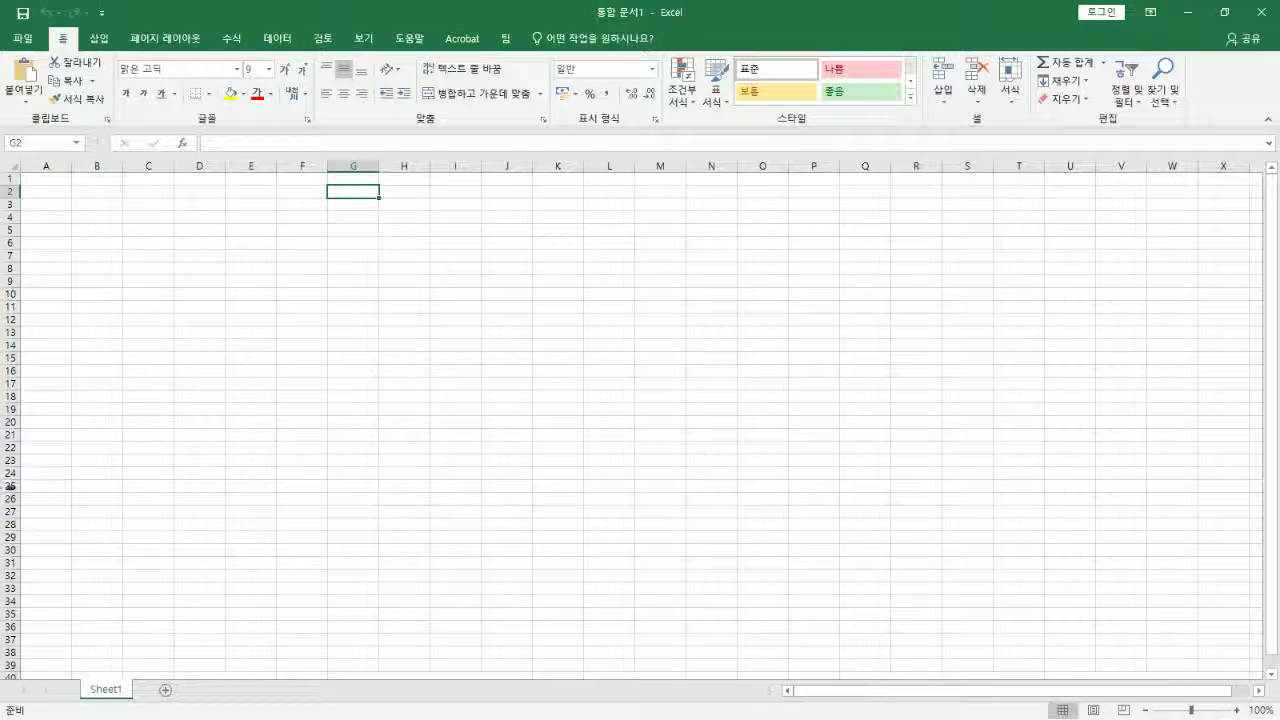
pyautogui.click(50, 180)
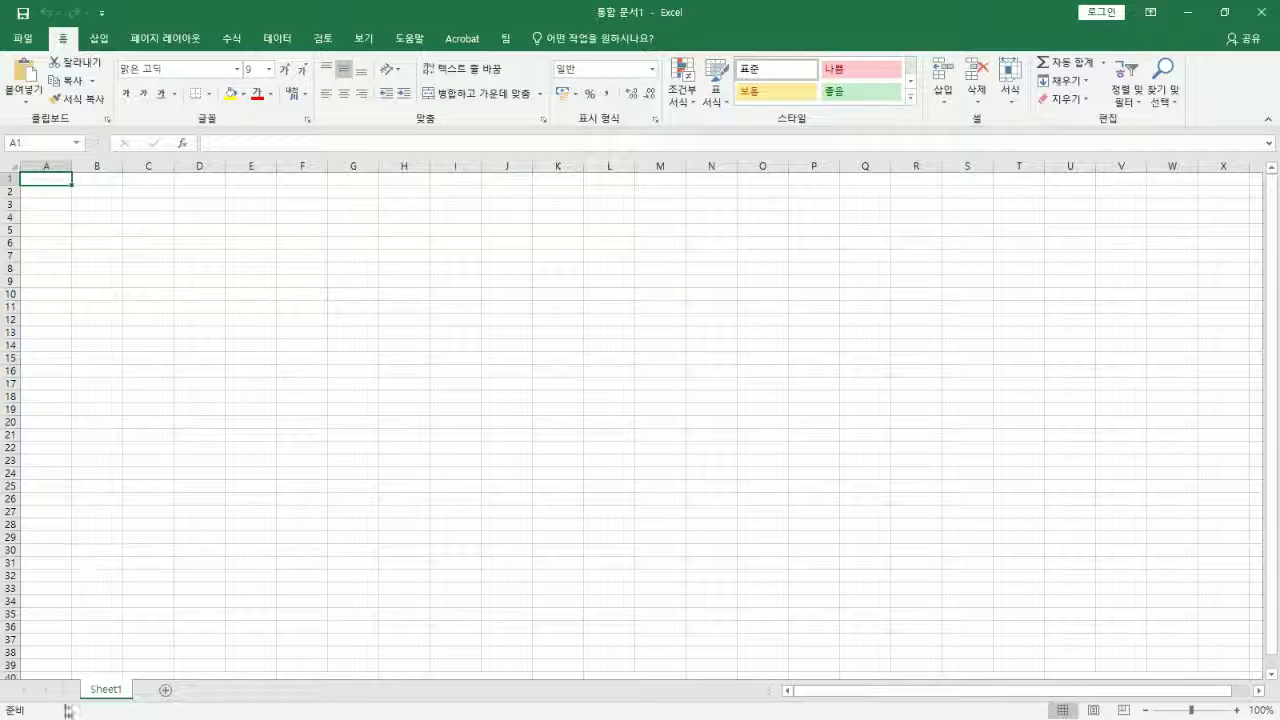
pyautogui.rightClick(125, 689)
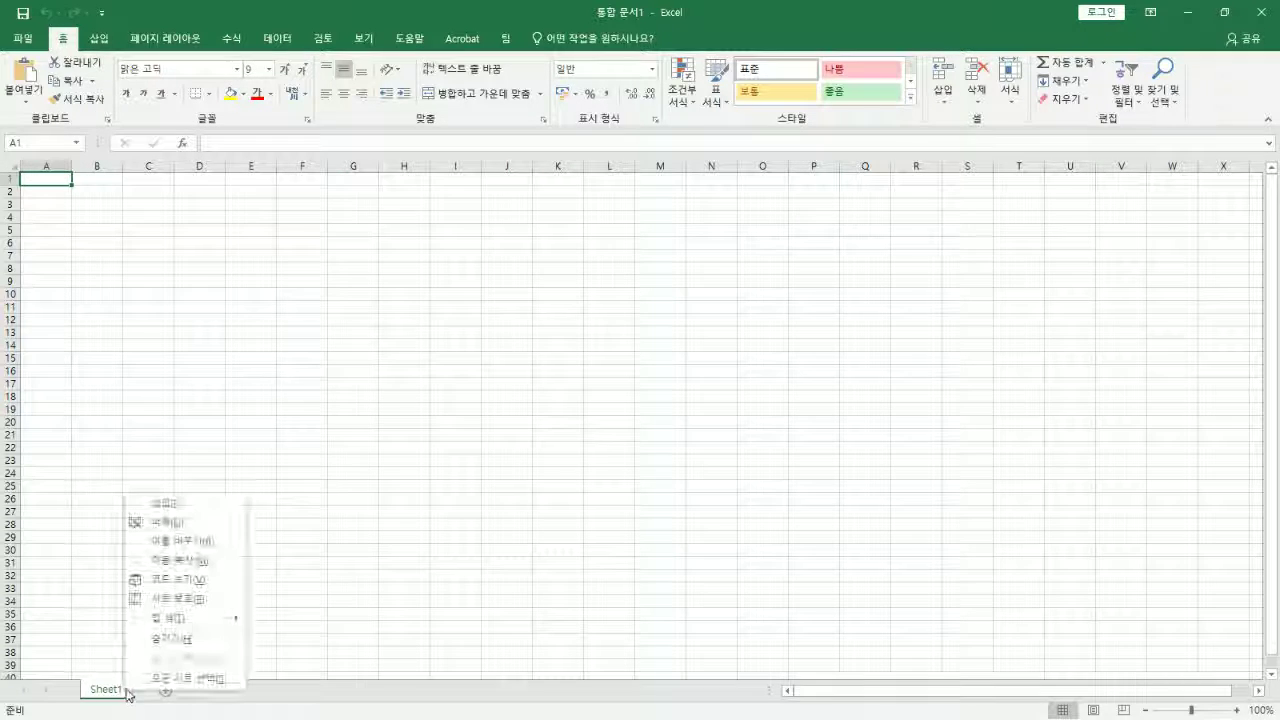
pyautogui.click(192, 540)
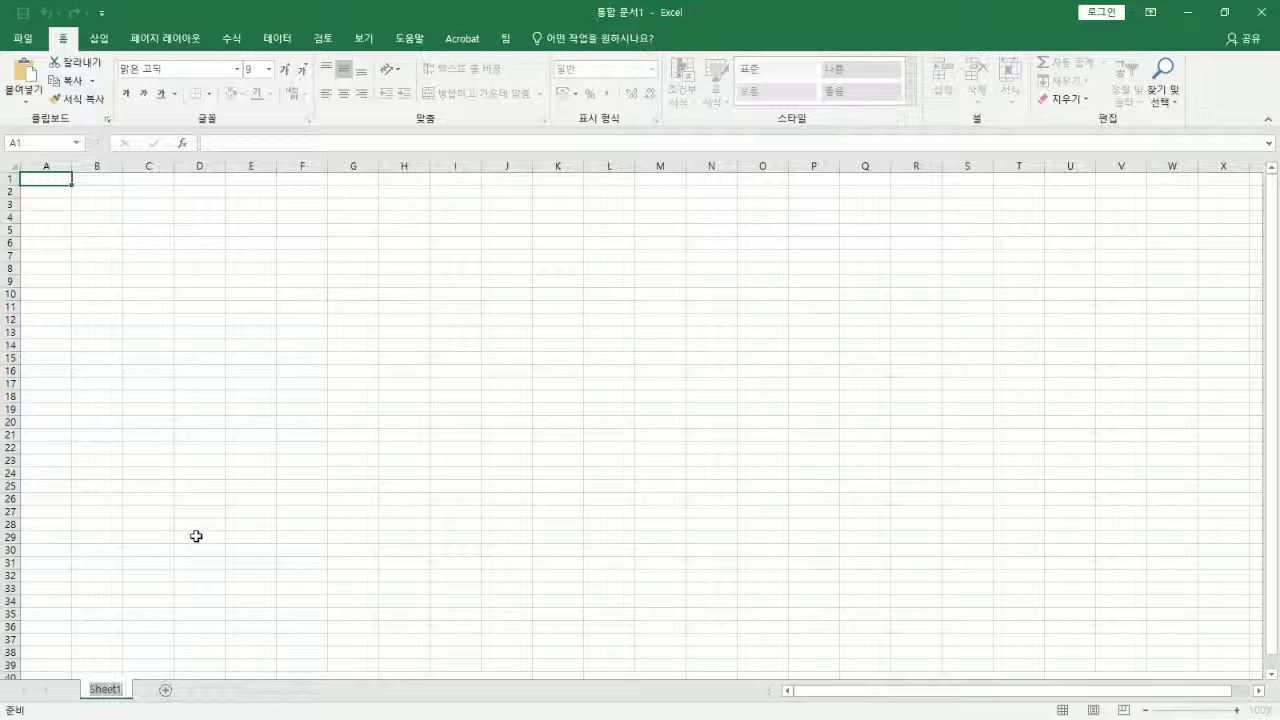
pyautogui.write('In')
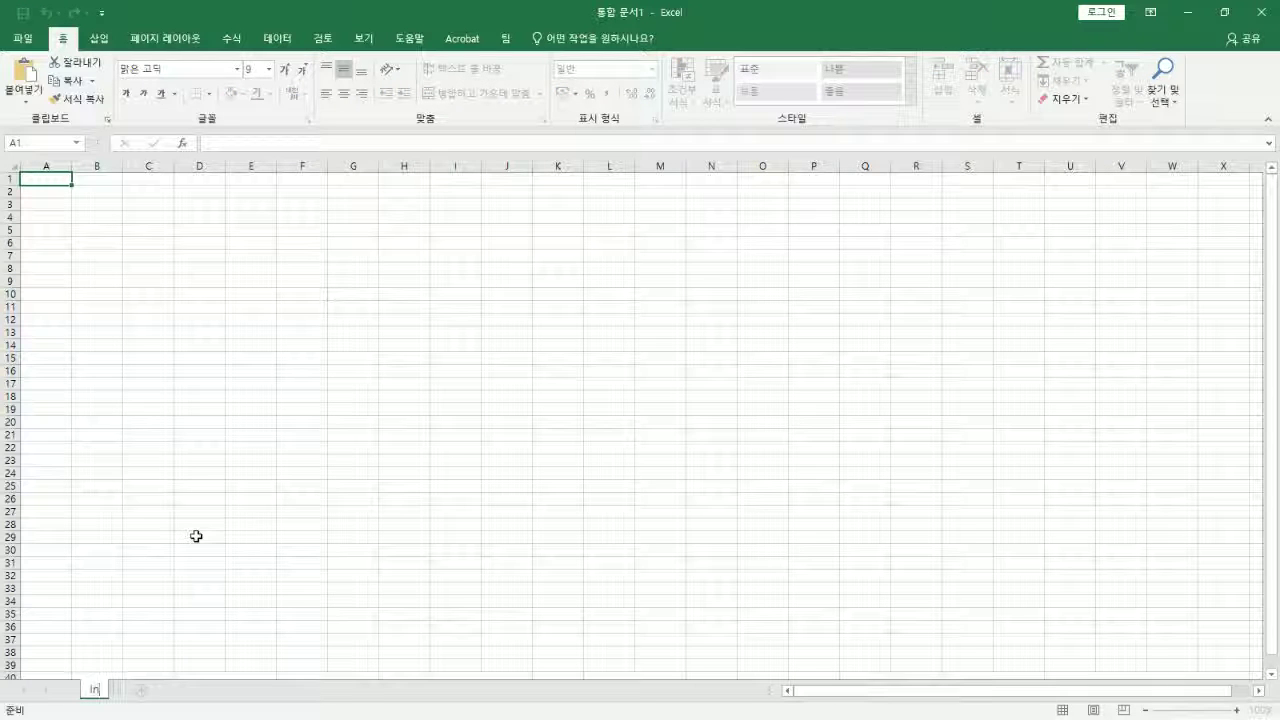
pyautogui.write('voice')
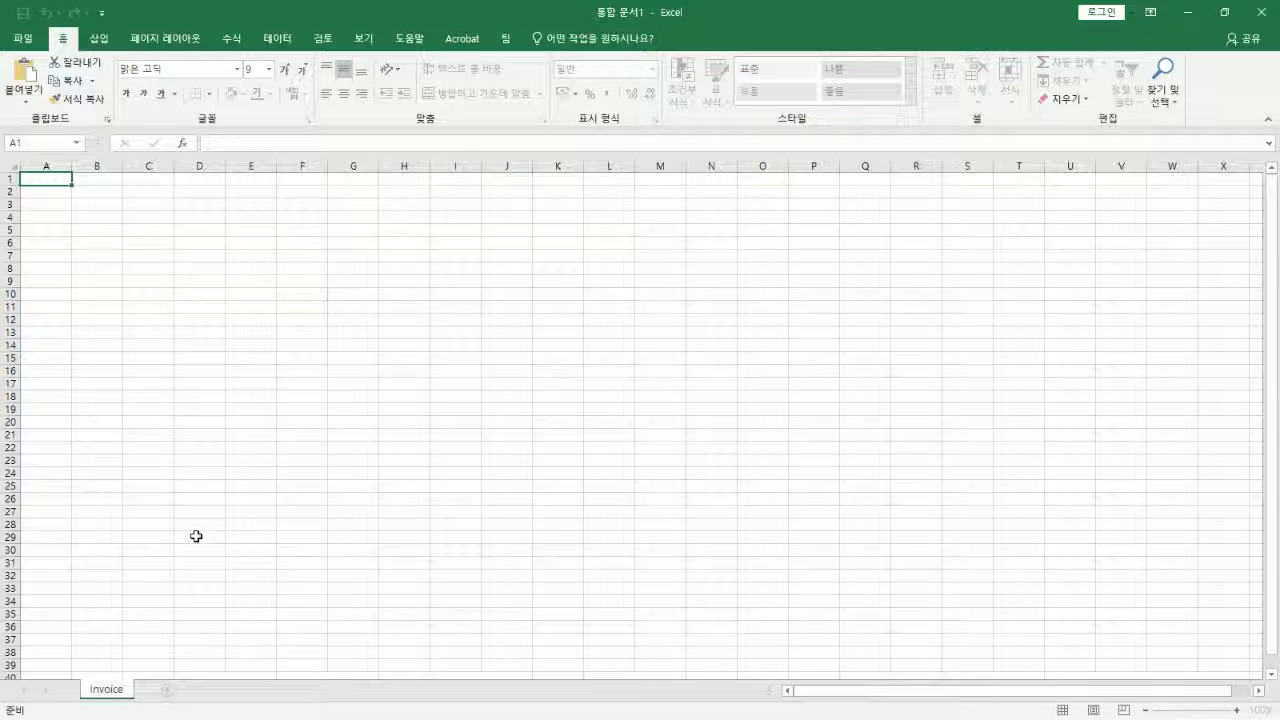
pyautogui.press('Home')
pyautogui.write('Commerc')
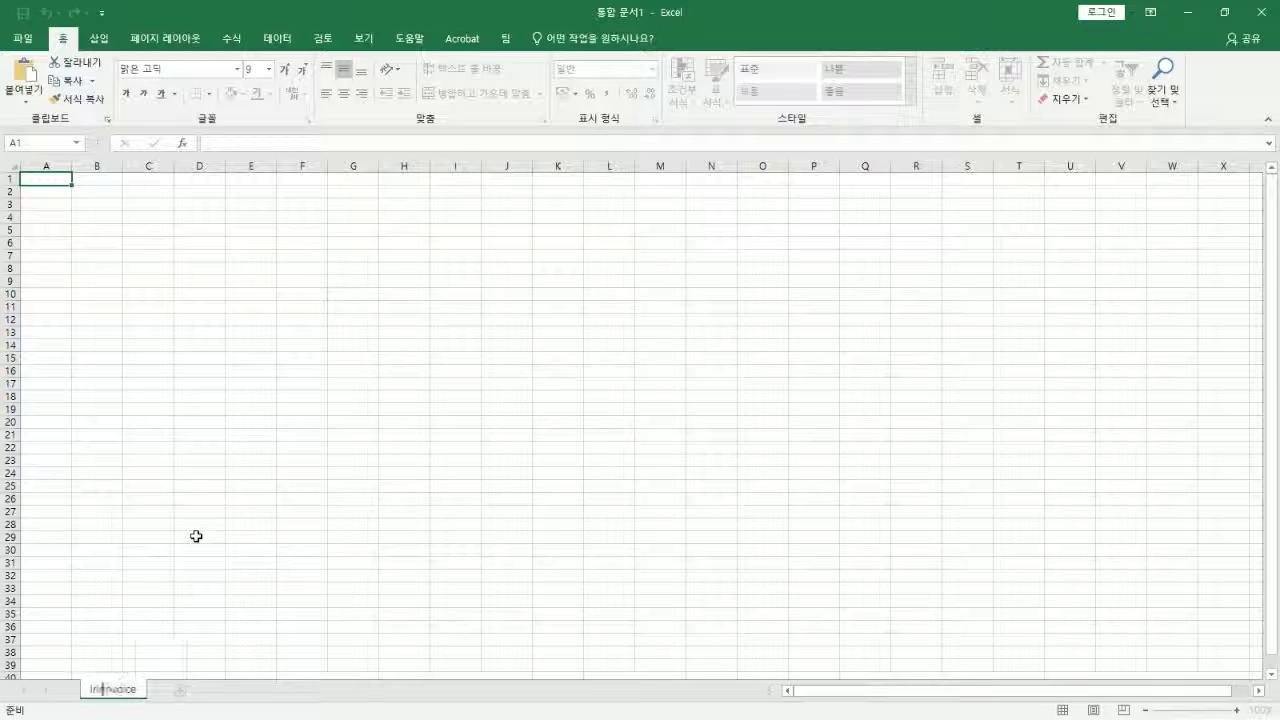
pyautogui.write('ial')
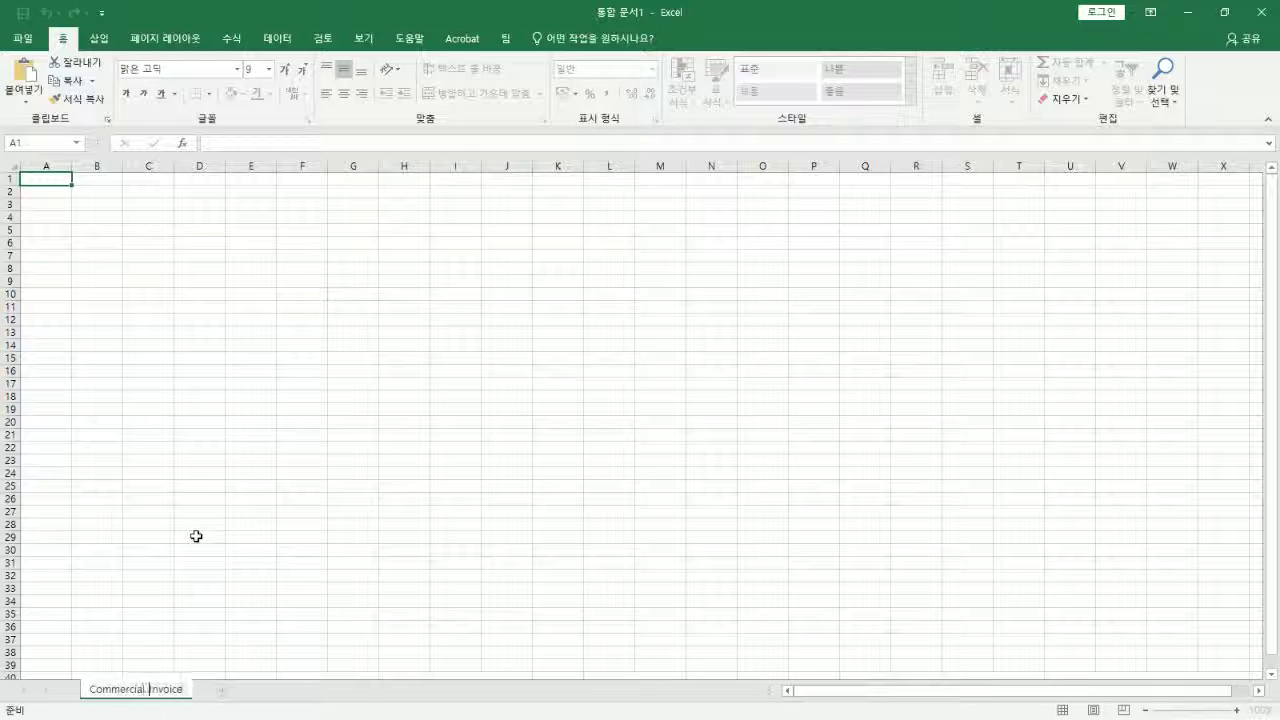
pyautogui.click(200, 614)
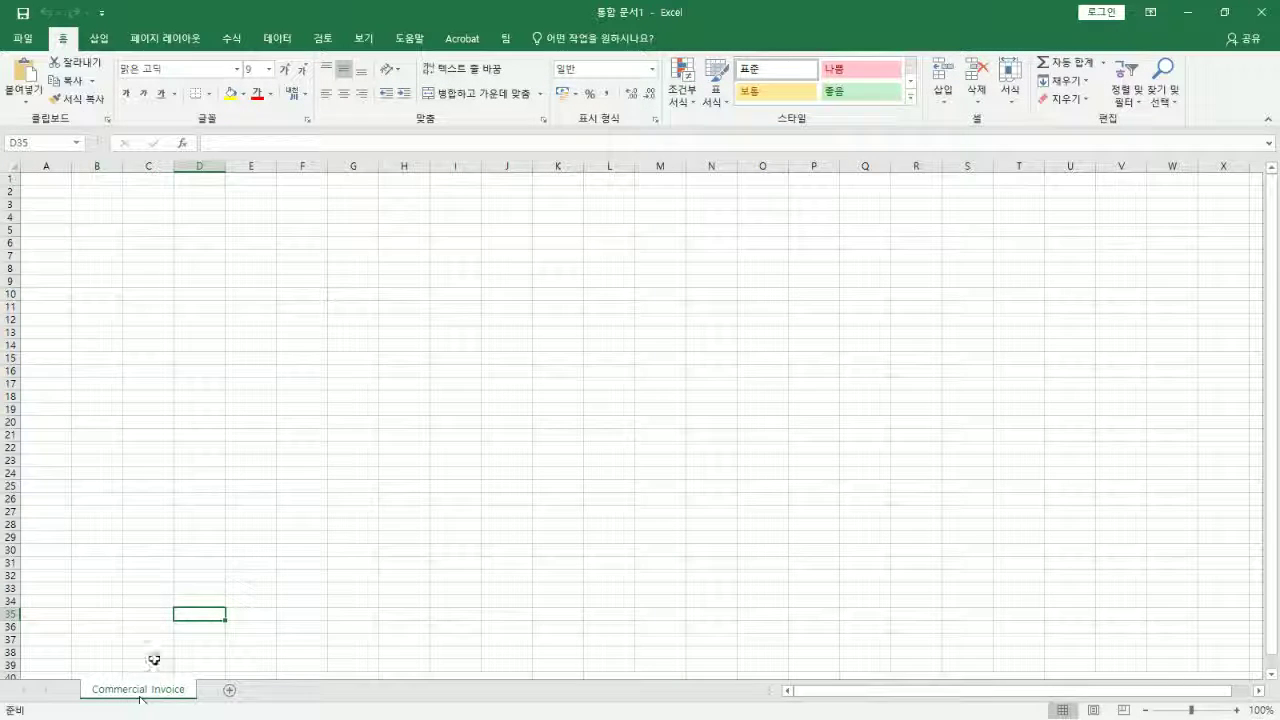
# Start Save As and browse to the 설명 folder on drive D:
pyautogui.click(48, 180)
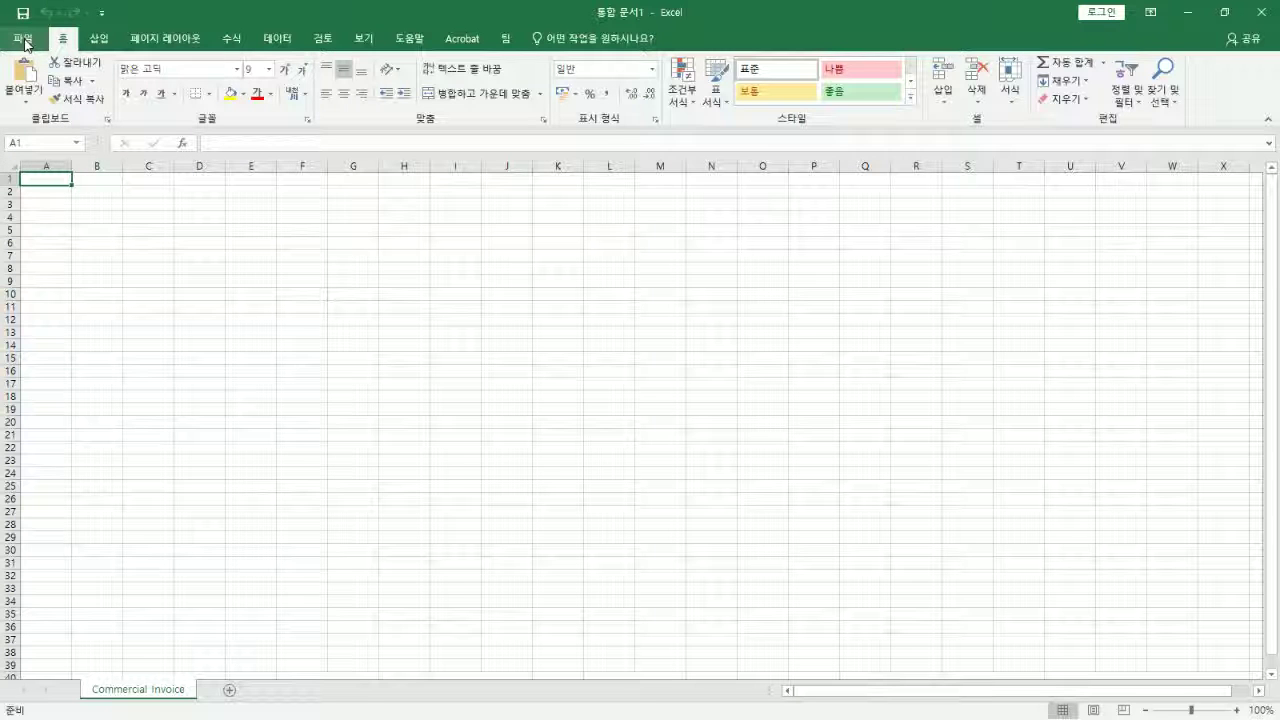
pyautogui.click(24, 44)
pyautogui.click(48, 206)
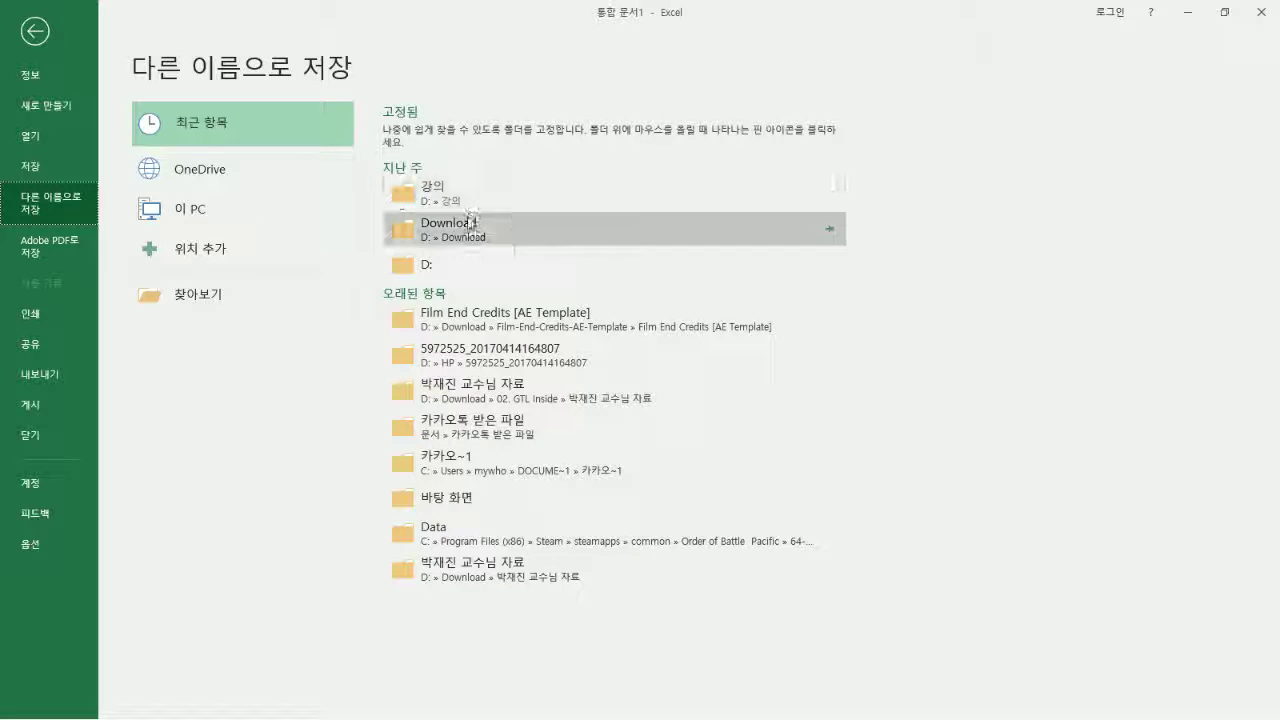
pyautogui.click(443, 254)
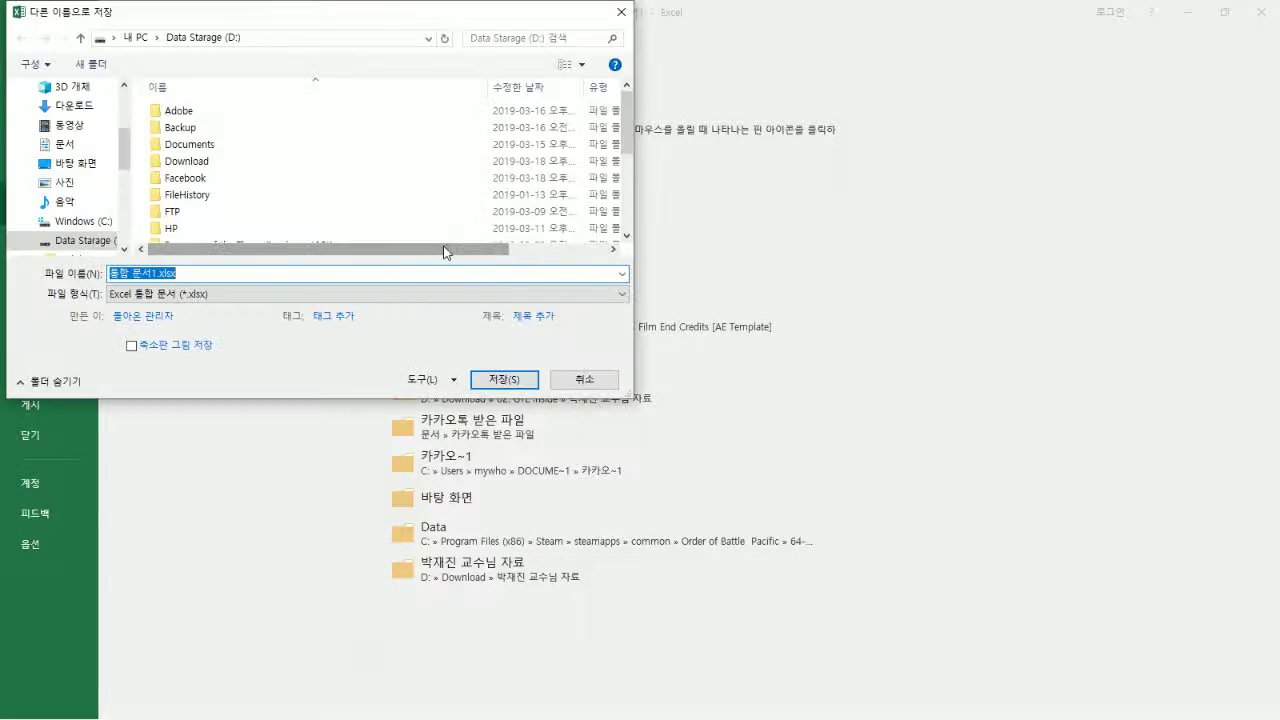
pyautogui.scroll(-5, 240, 147)
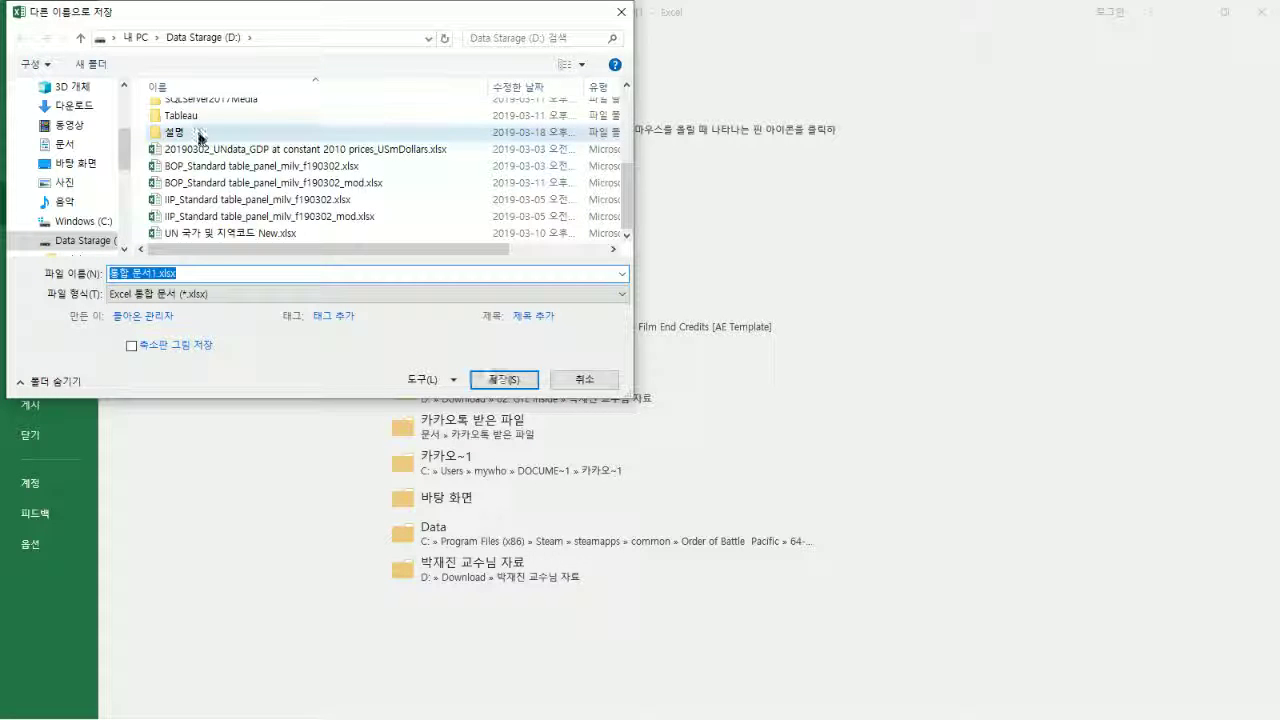
pyautogui.doubleClick(200, 133)
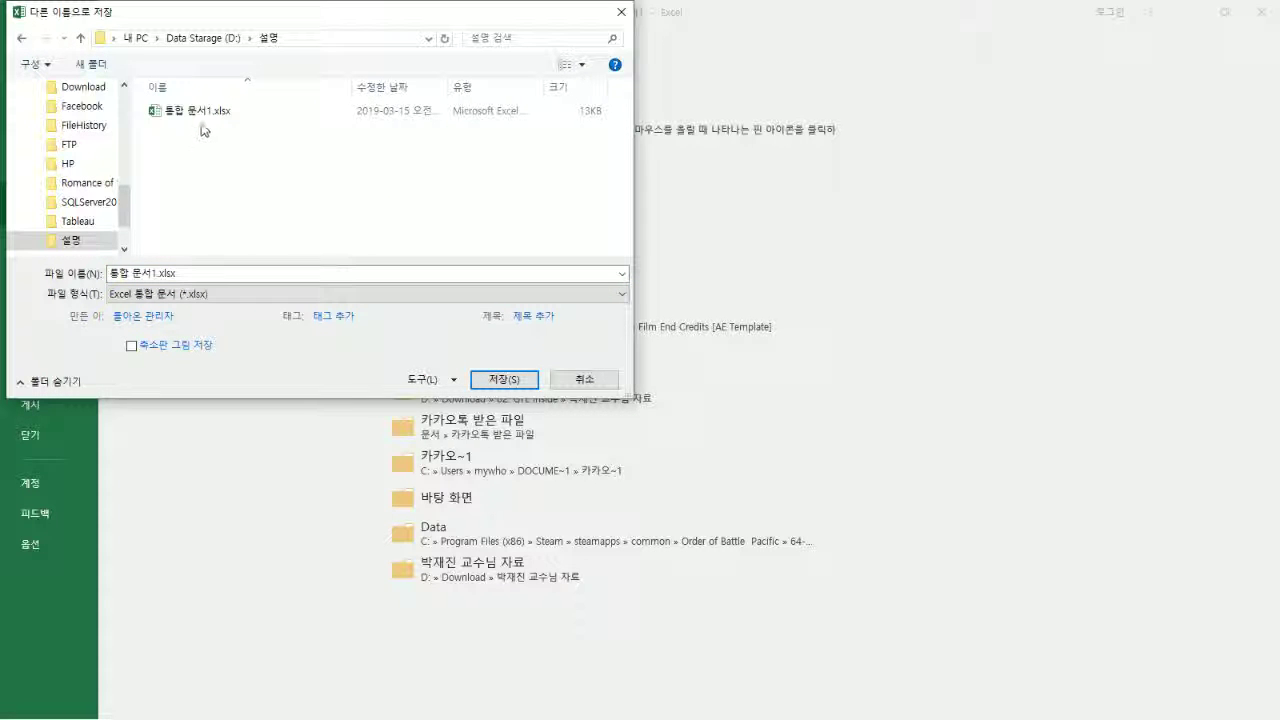
# Name the file 'Commercial Invoice Template' and save it
pyautogui.rightClick(202, 117)
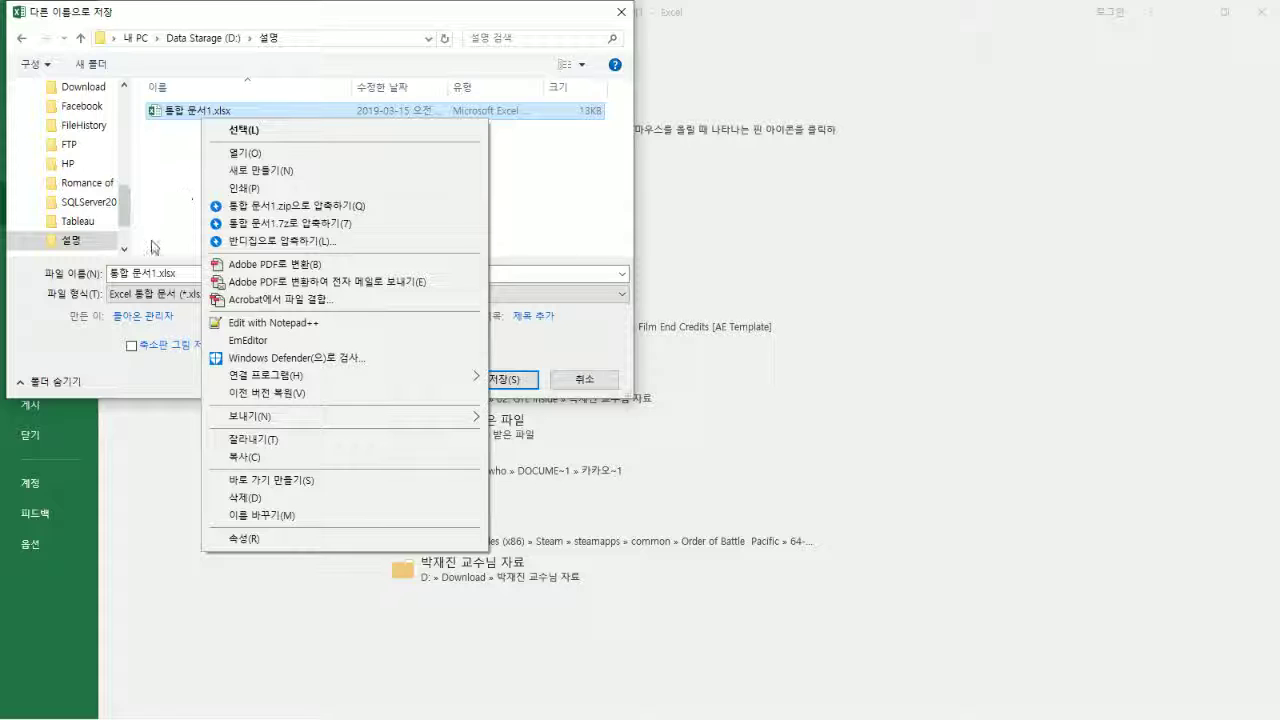
pyautogui.click(177, 214)
pyautogui.click(157, 276)
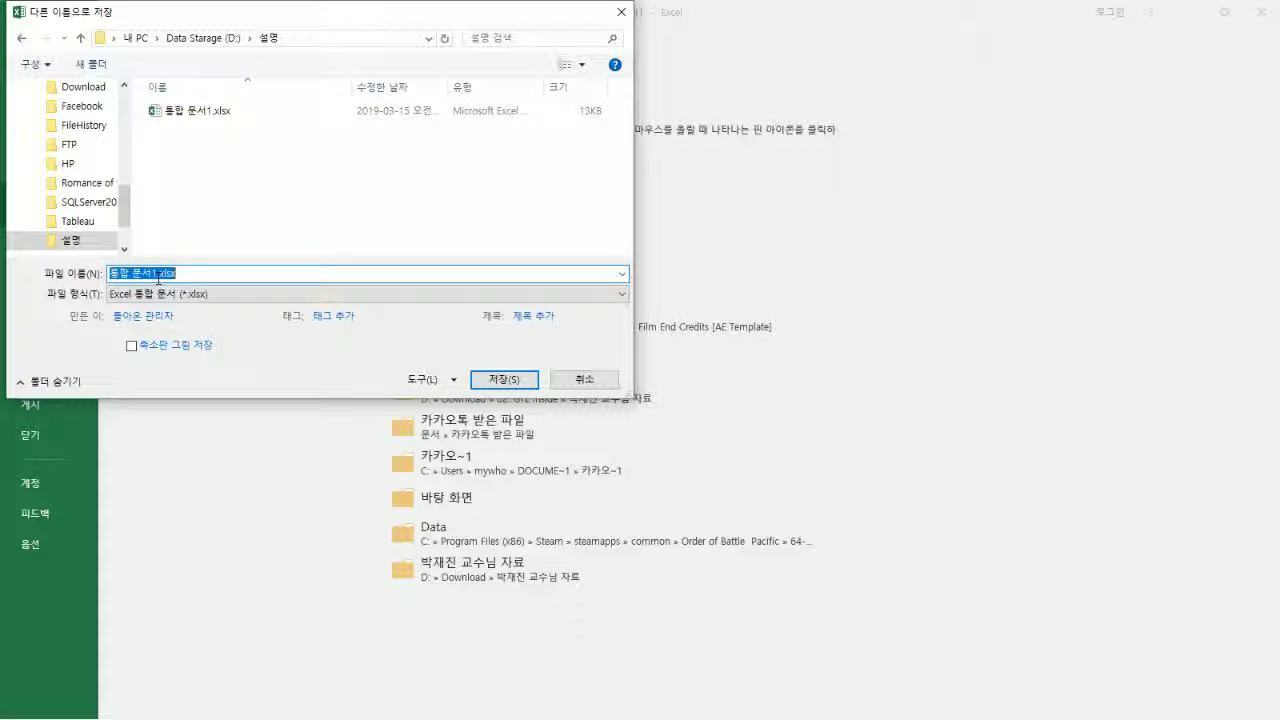
pyautogui.write('Ind')
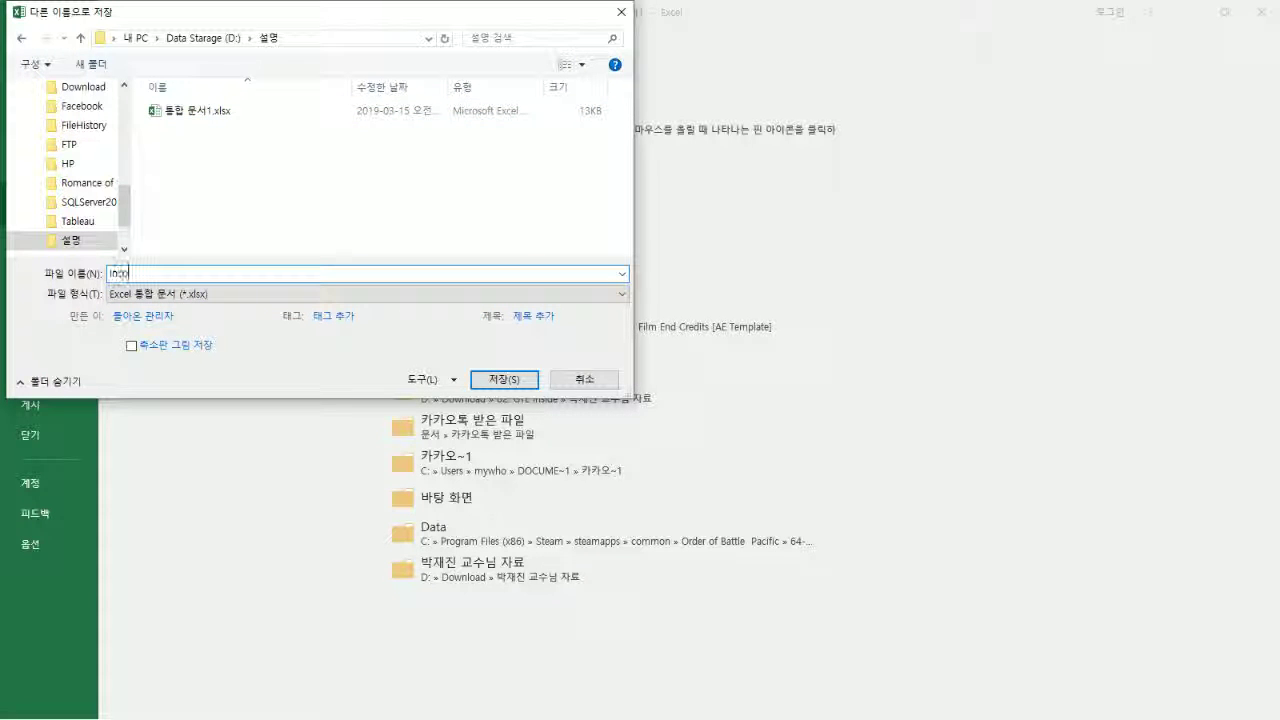
pyautogui.write('voice')
pyautogui.press('Home')
pyautogui.write('Commercial')
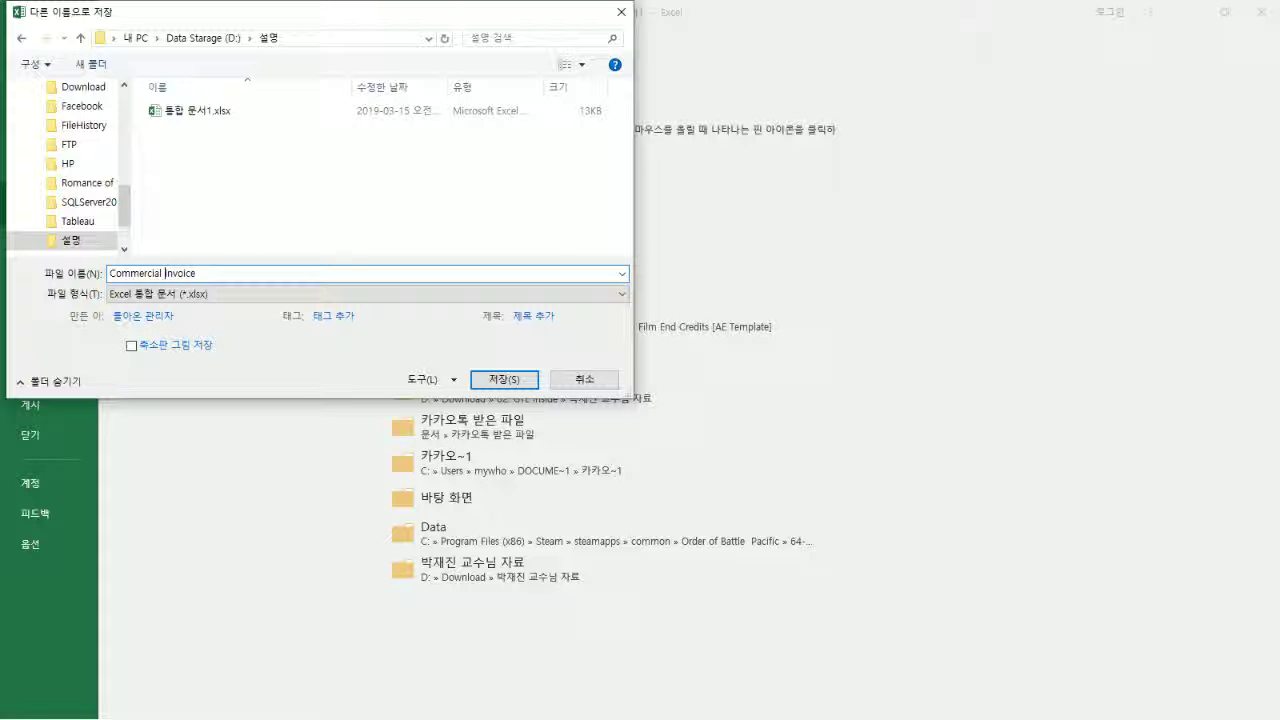
pyautogui.press('End')
pyautogui.write('(Template')
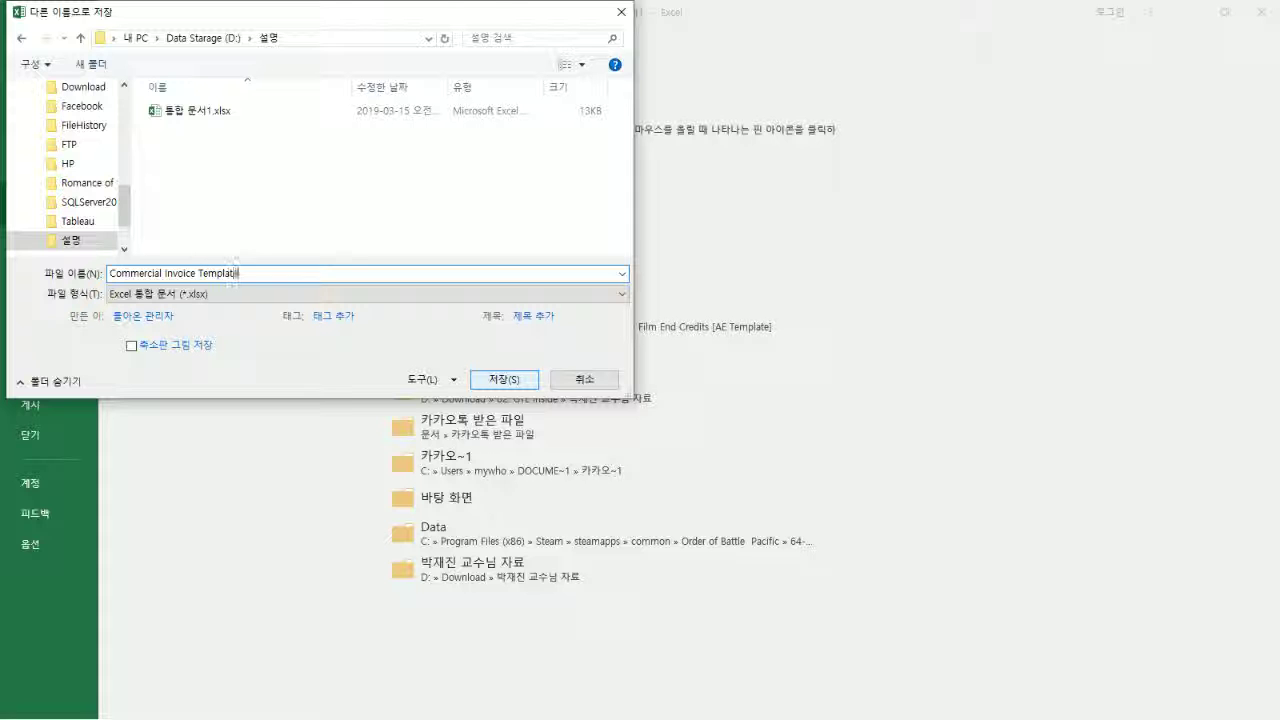
pyautogui.click(535, 385)
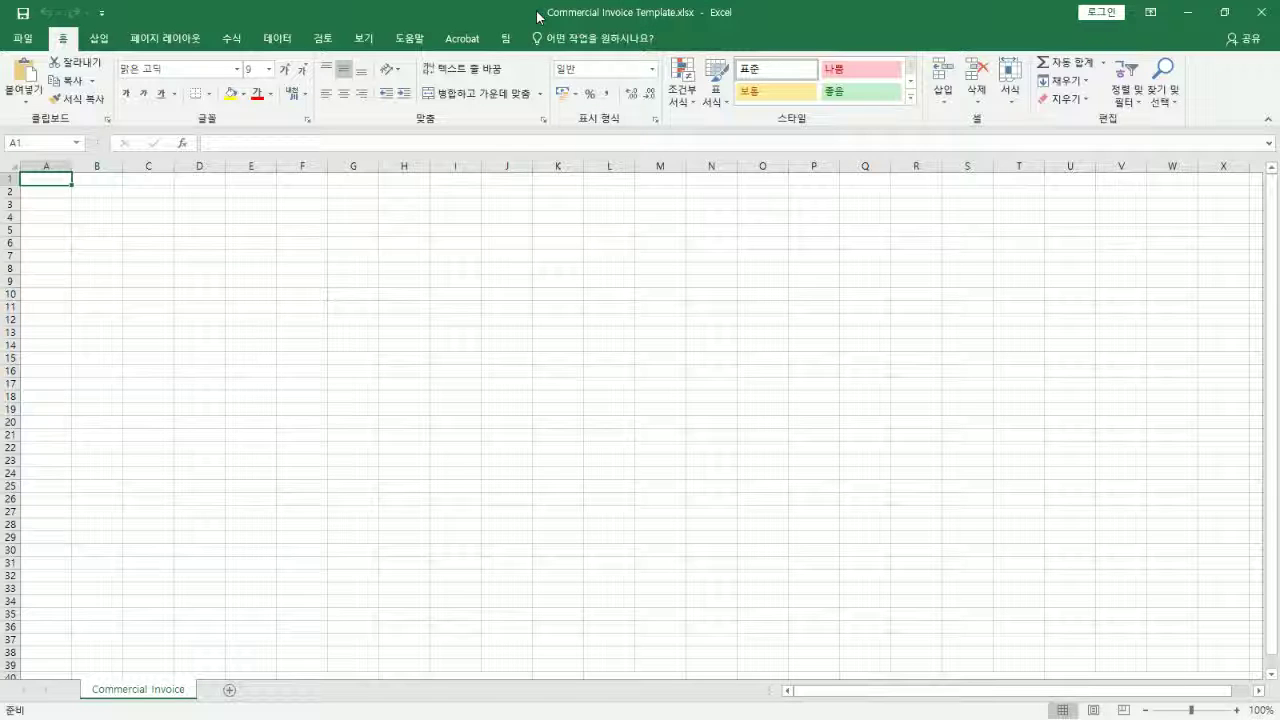
# Paste the invoice table at A1 with Keep Source Formatting, then undo and redo the paste
pyautogui.rightClick(48, 178)
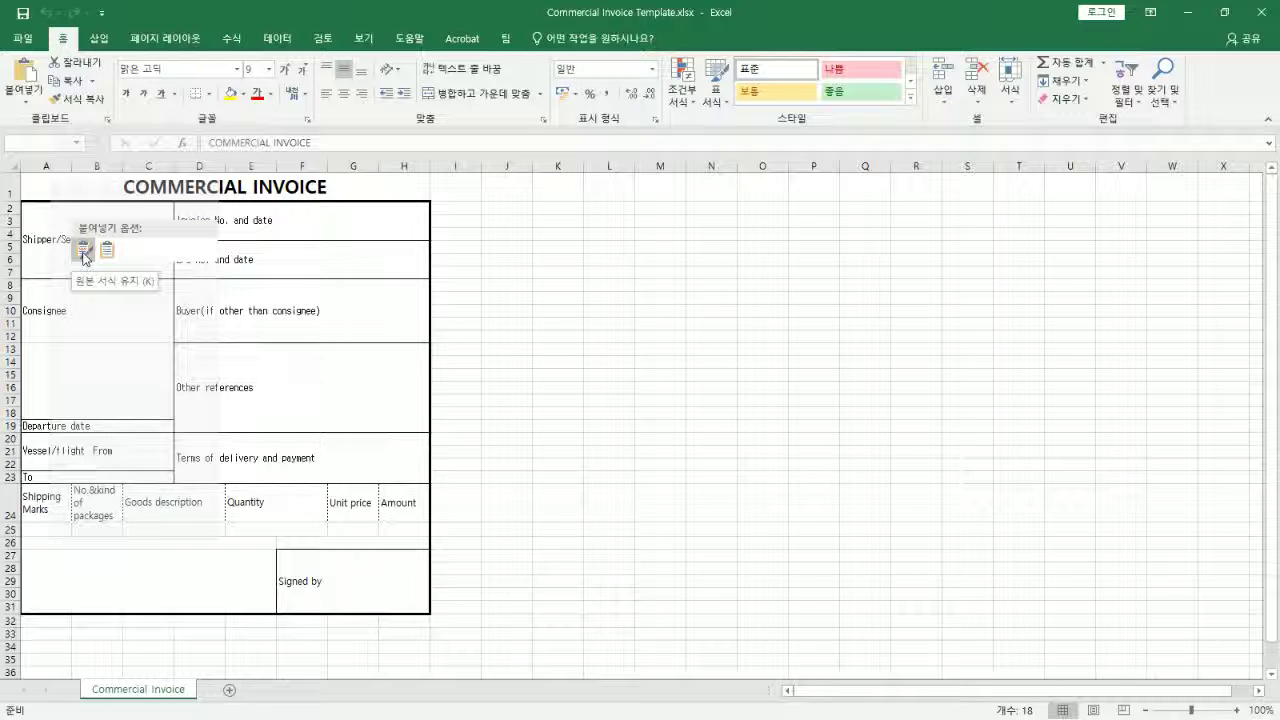
pyautogui.click(85, 256)
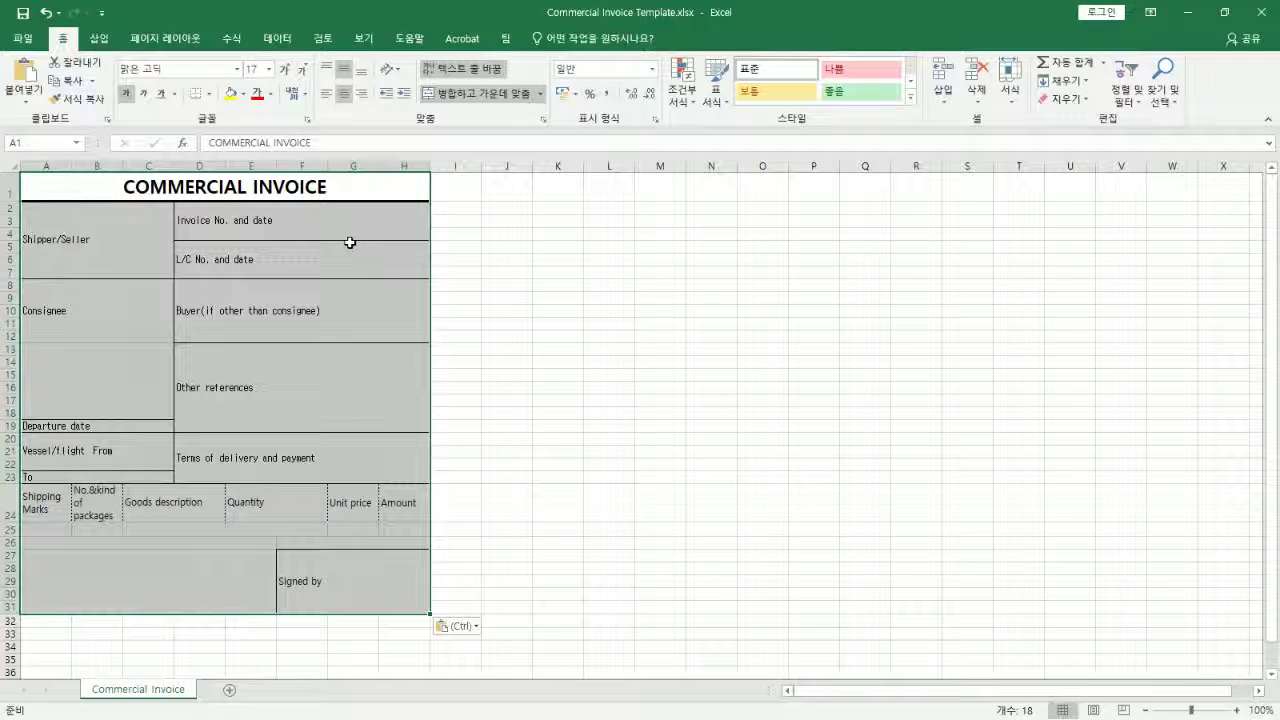
pyautogui.hotkey('ctrl', 'z')
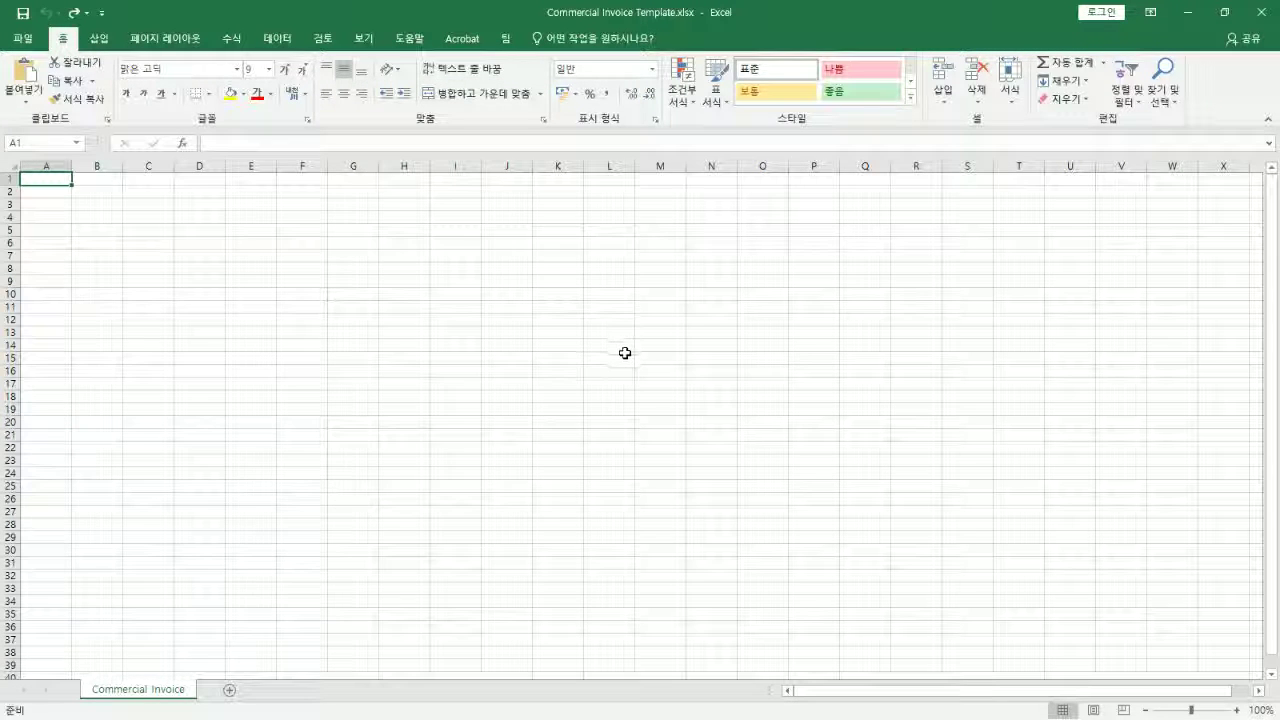
pyautogui.hotkey('ctrl', 'v')
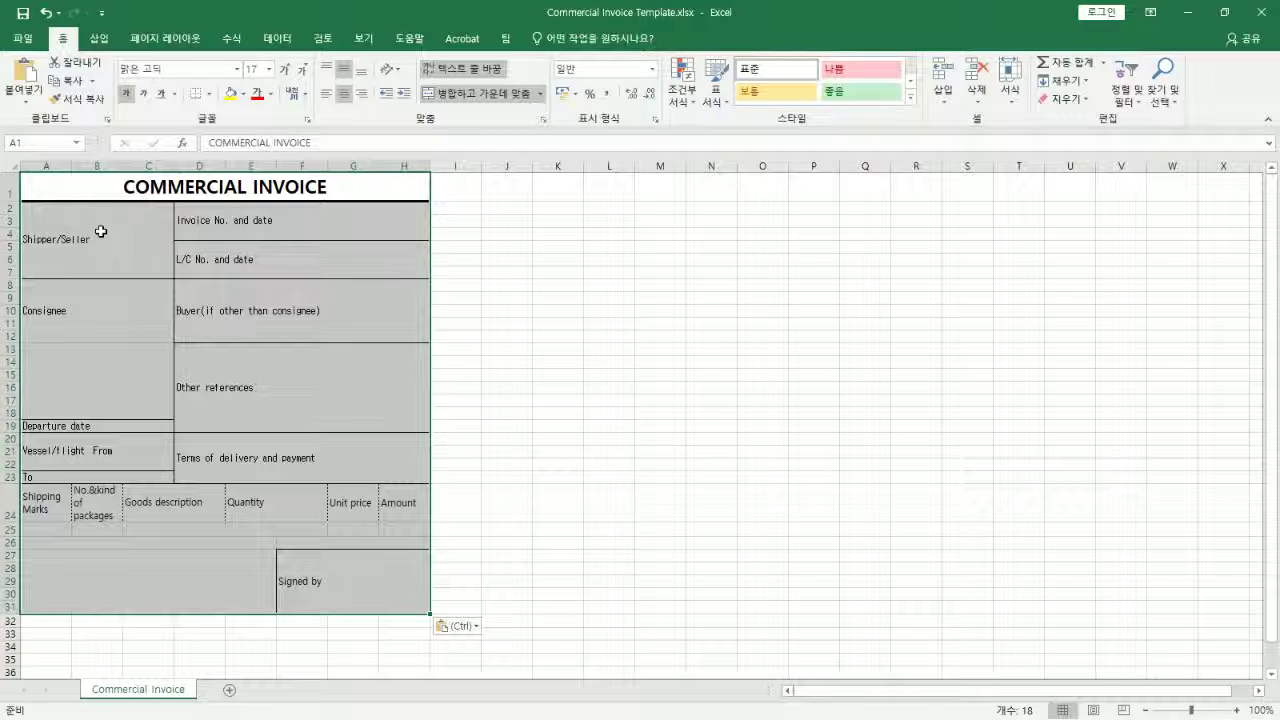
# Select the entire worksheet and set its font to Arial
pyautogui.click(10, 166)
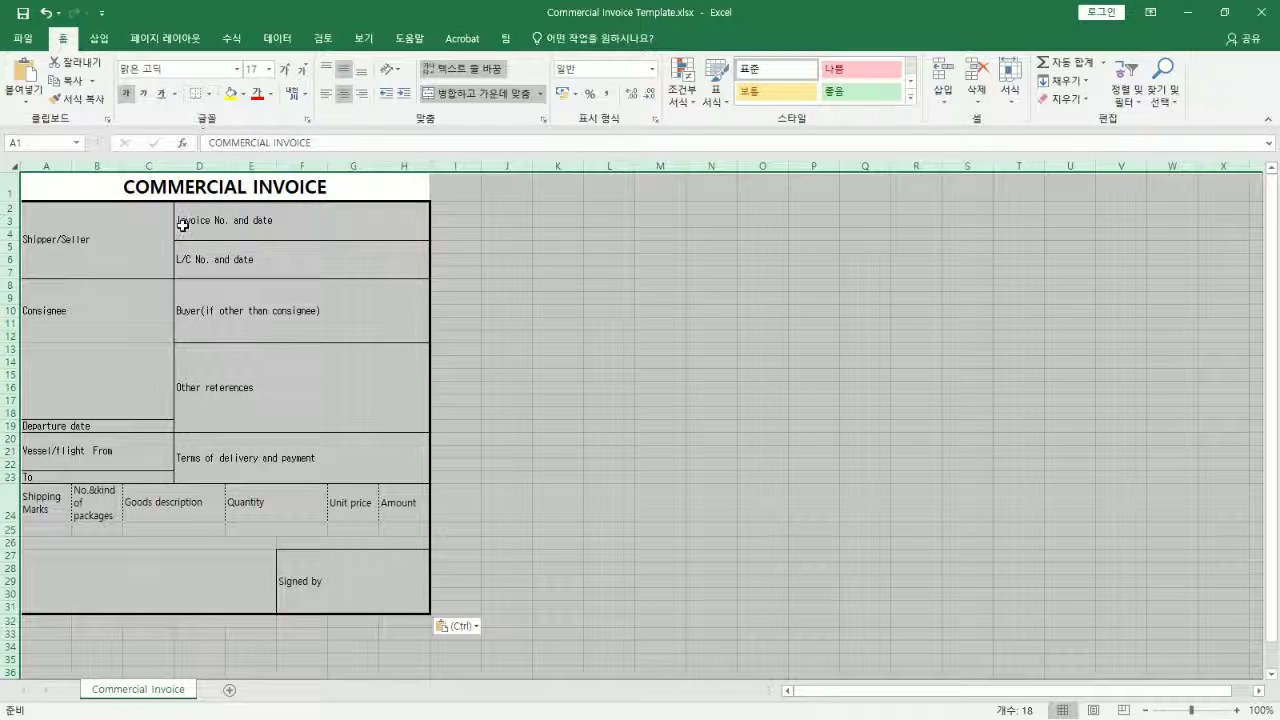
pyautogui.click(237, 68)
pyautogui.scroll(-2, 259, 200)
pyautogui.scroll(-20, 262, 199)
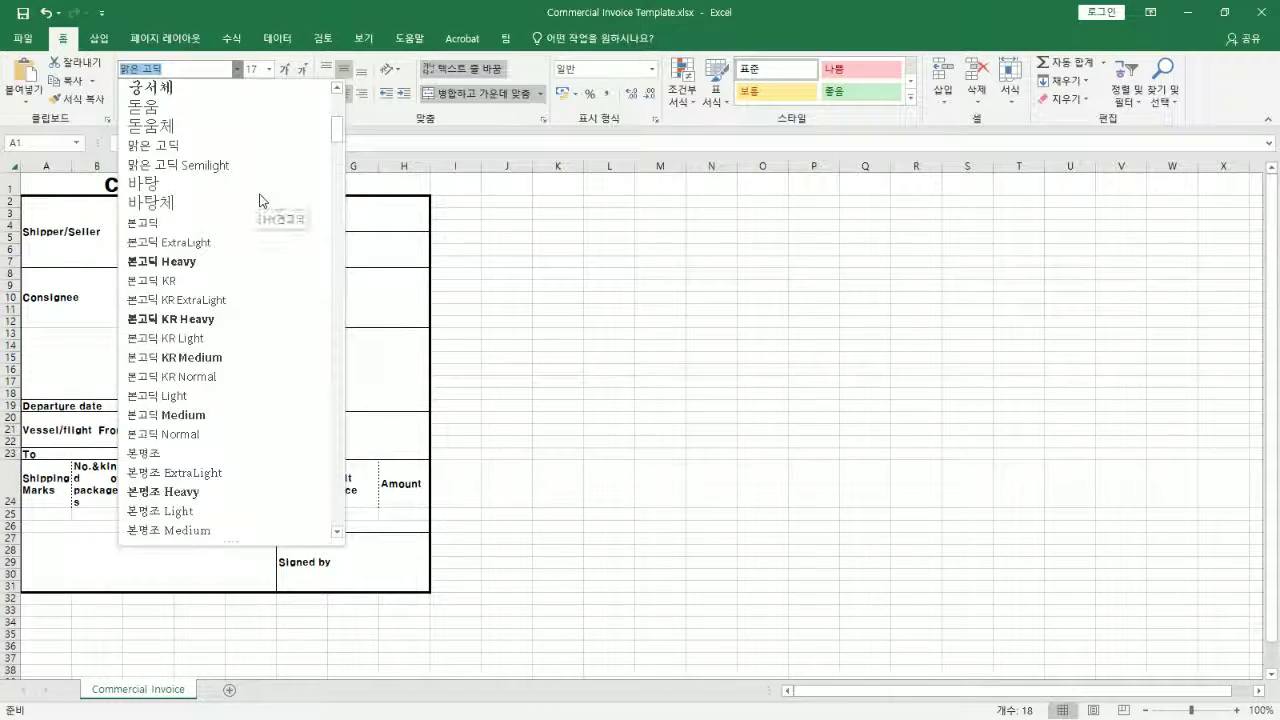
pyautogui.scroll(9, 263, 200)
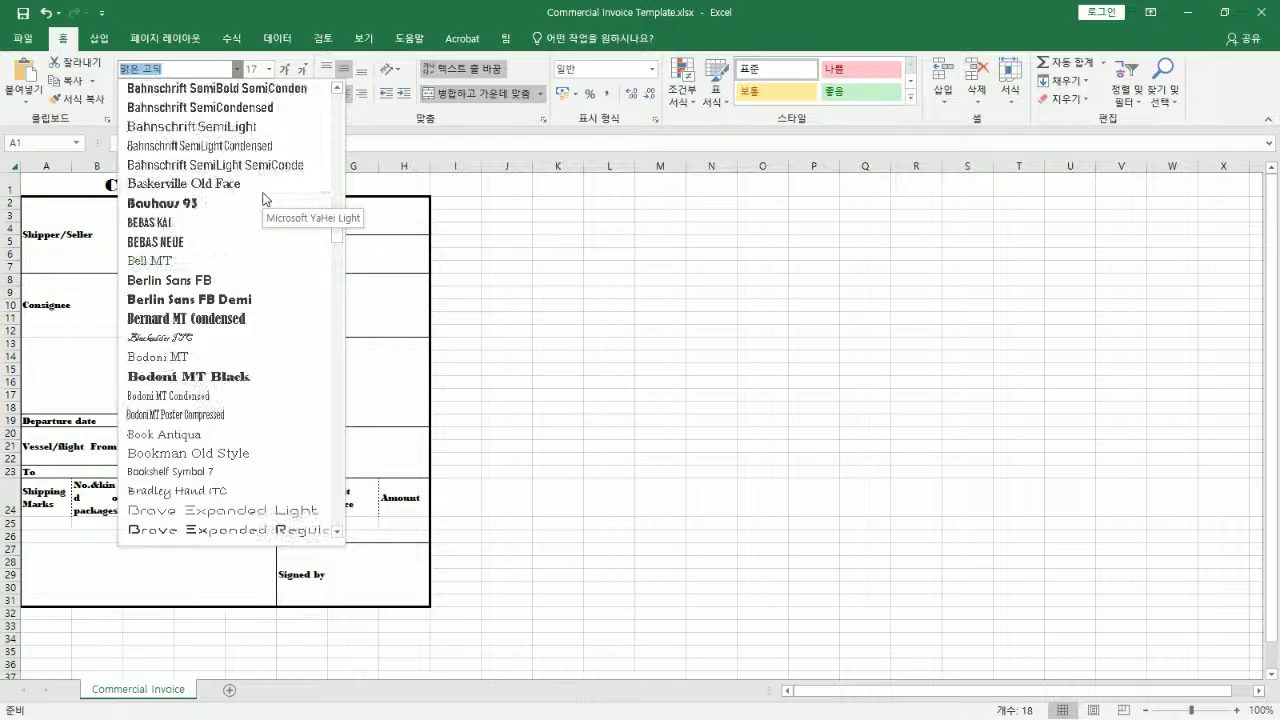
pyautogui.click(177, 125)
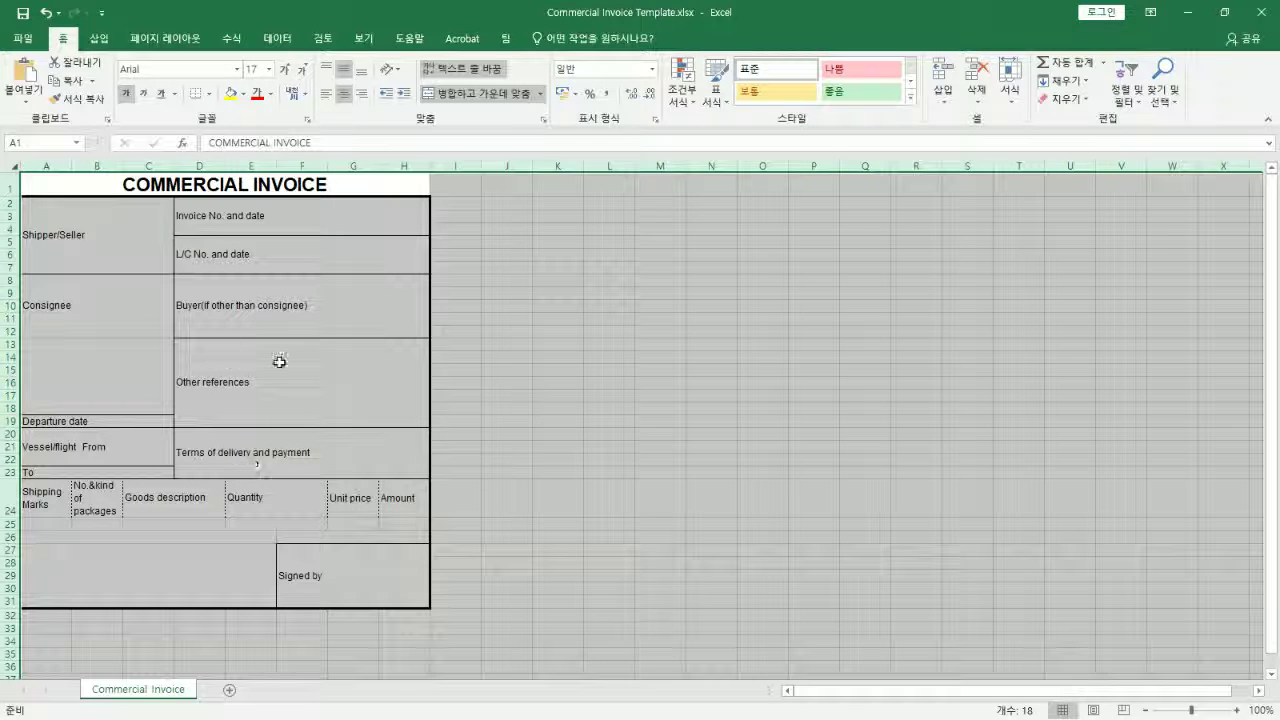
pyautogui.click(124, 244)
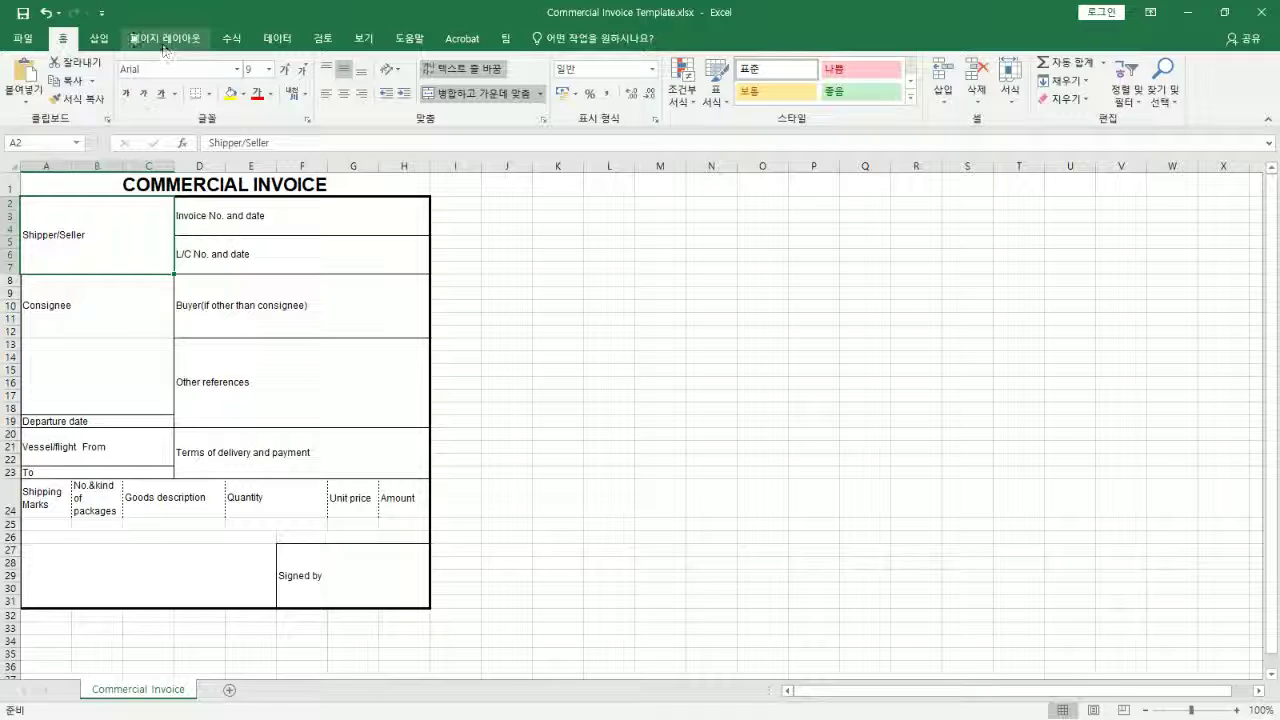
# Switch the invoice sheet to Page Layout view and restore the Excel window to a smaller size
pyautogui.click(364, 39)
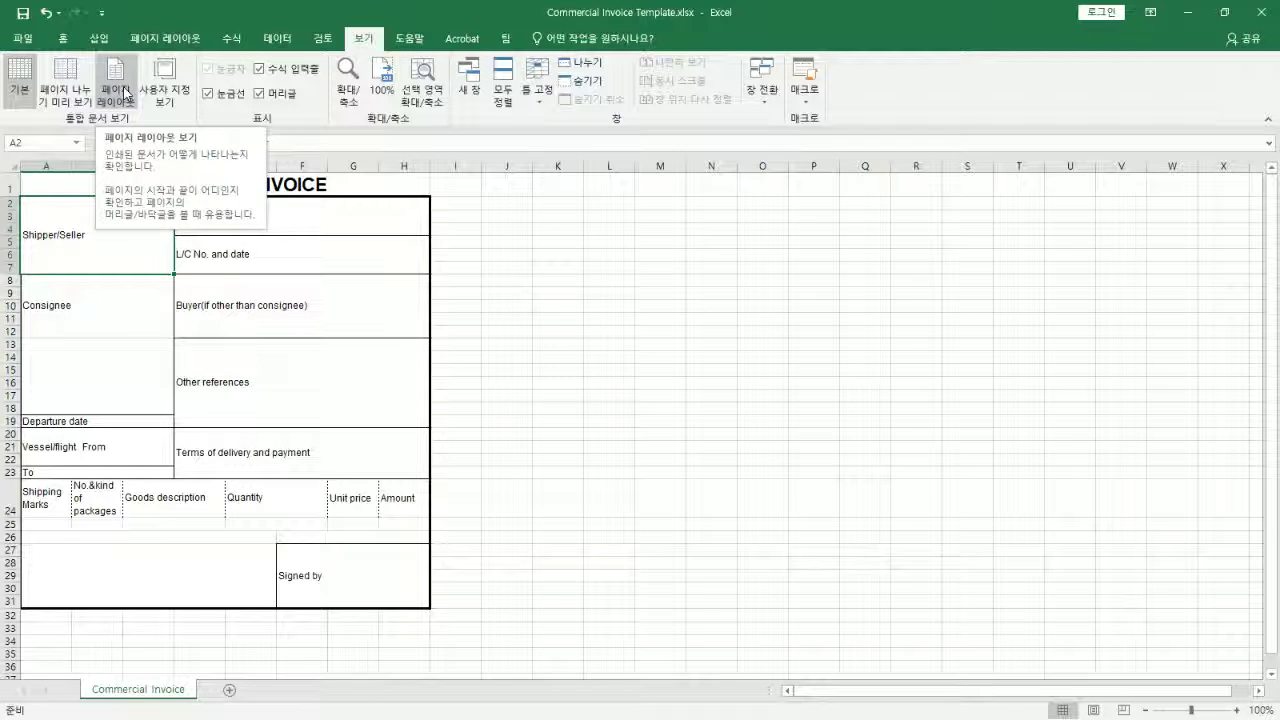
pyautogui.click(22, 38)
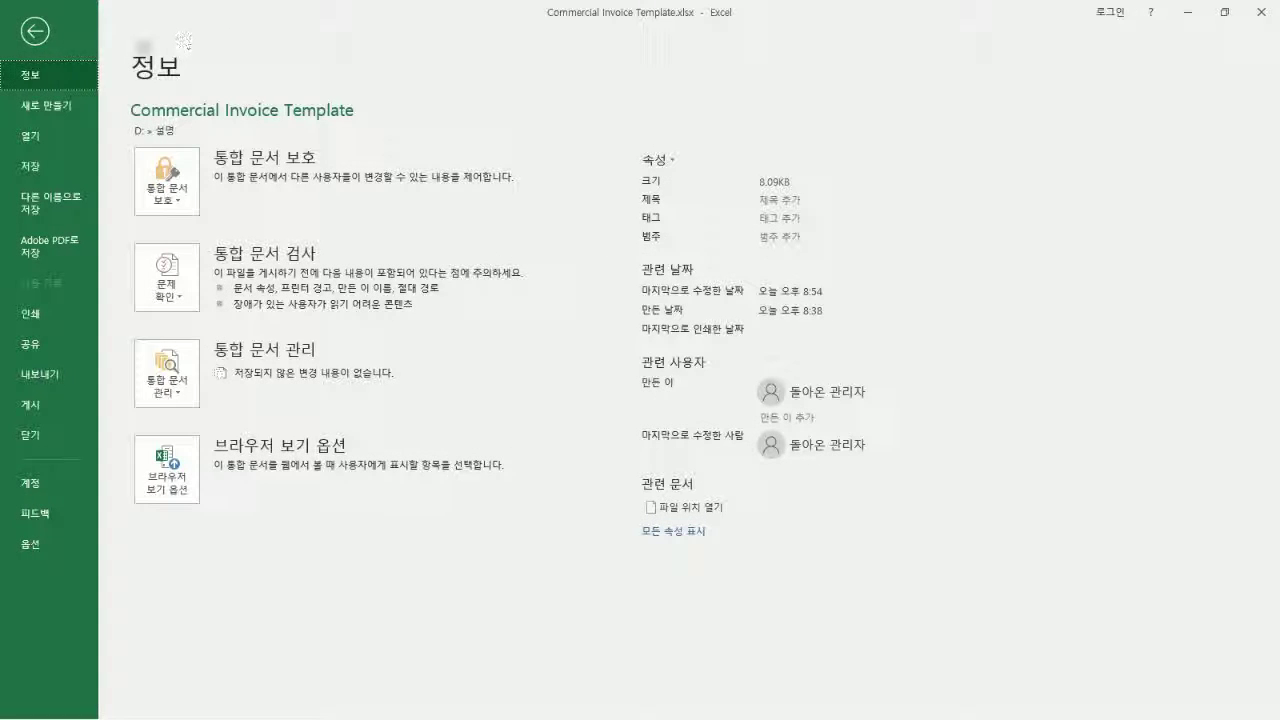
pyautogui.click(35, 31)
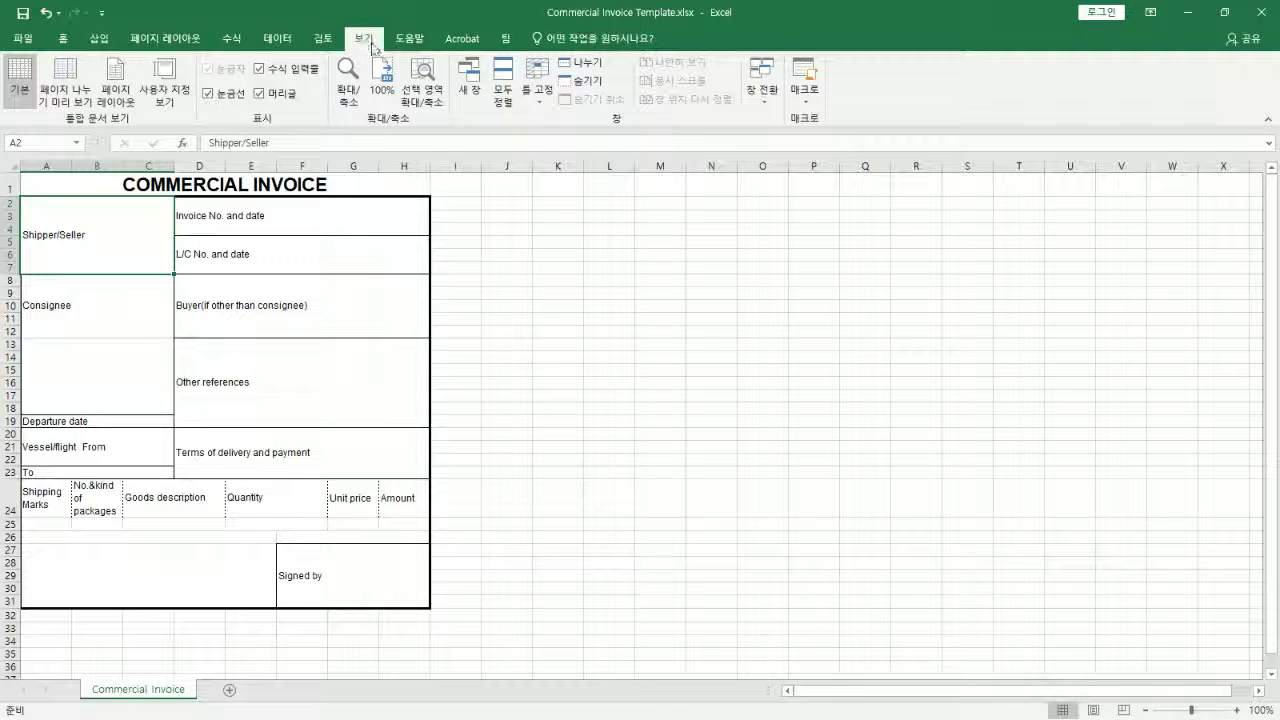
pyautogui.click(120, 84)
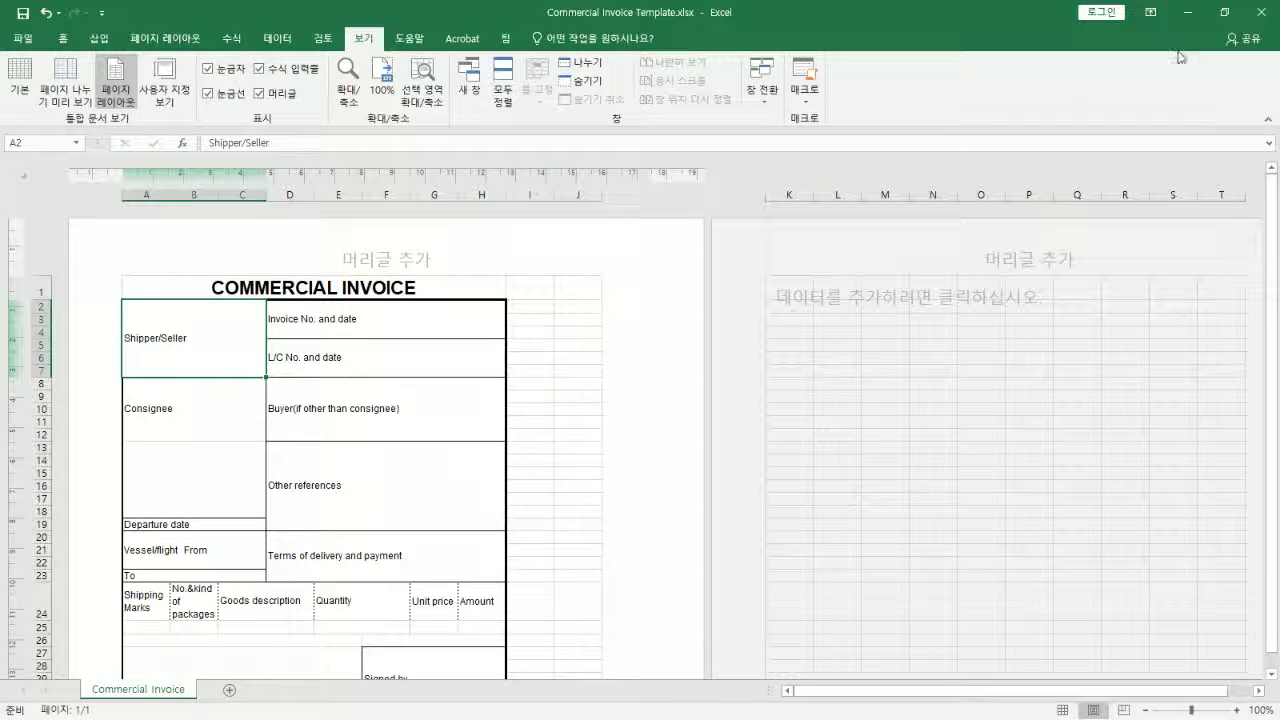
pyautogui.click(1230, 14)
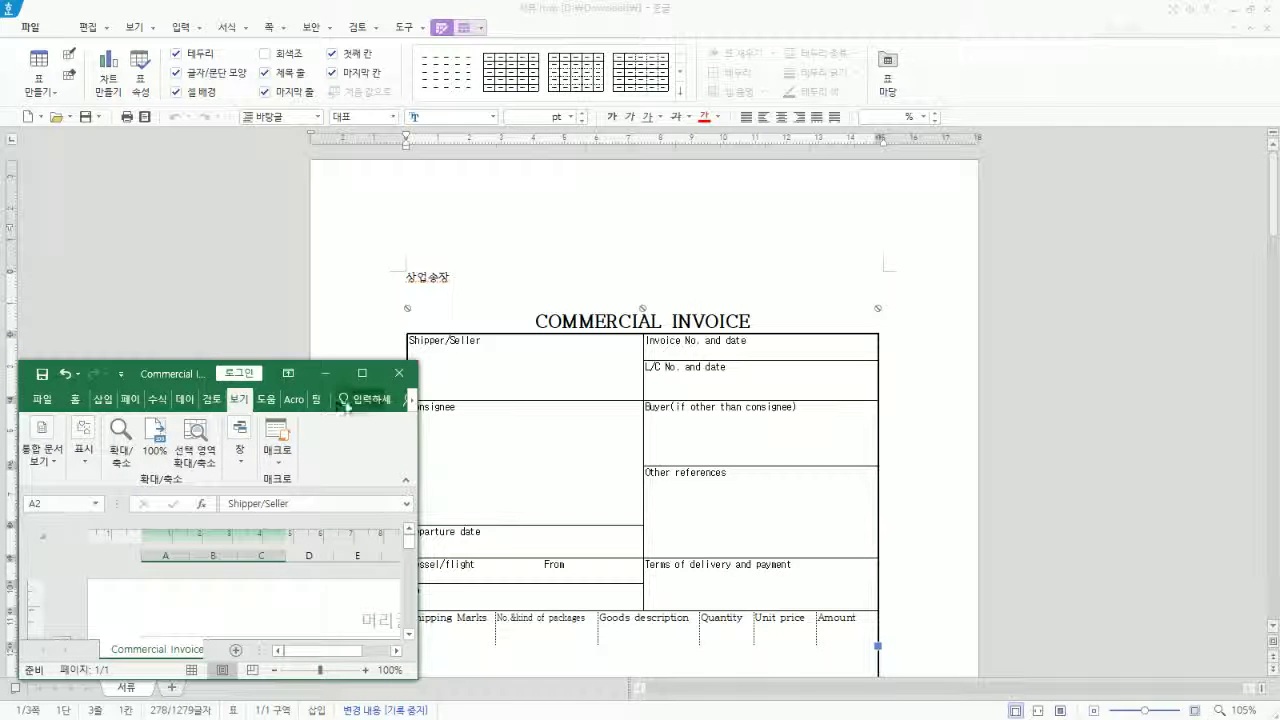
# Widen the Excel window, toggle between restored and maximized, and return it to full screen
pyautogui.click(120, 374)
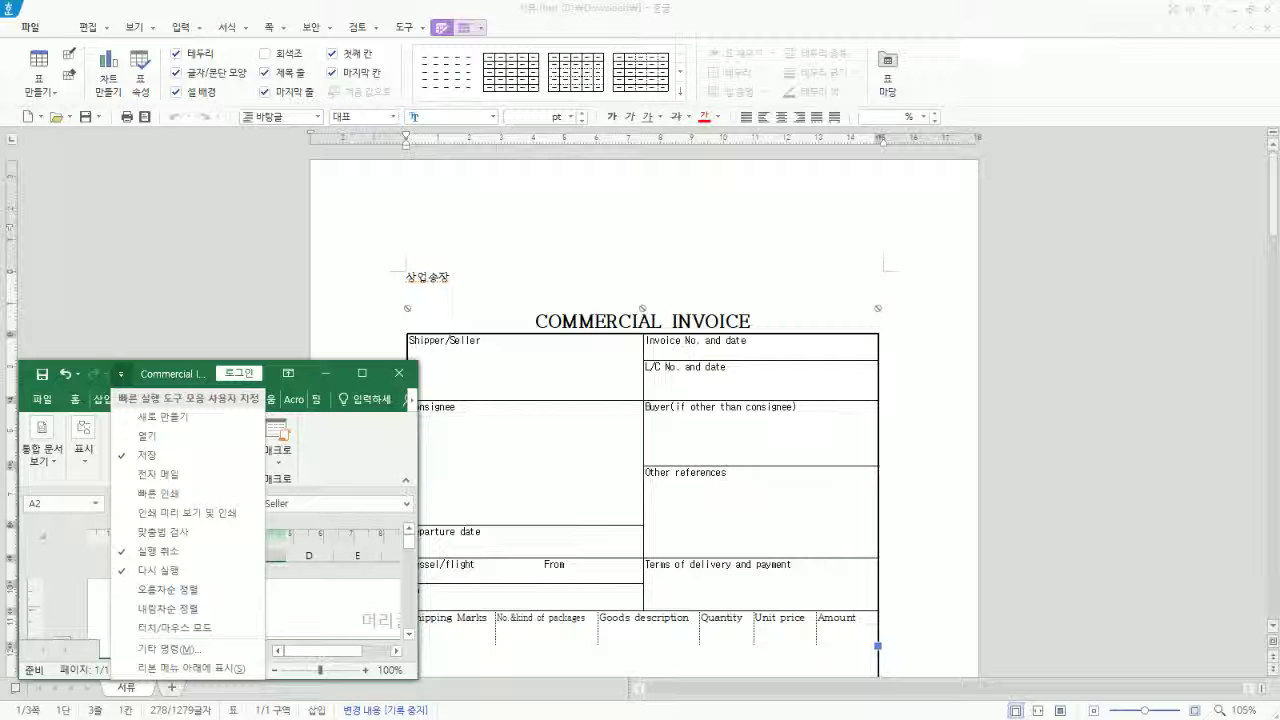
pyautogui.moveTo(420, 420); pyautogui.dragTo(861, 420)
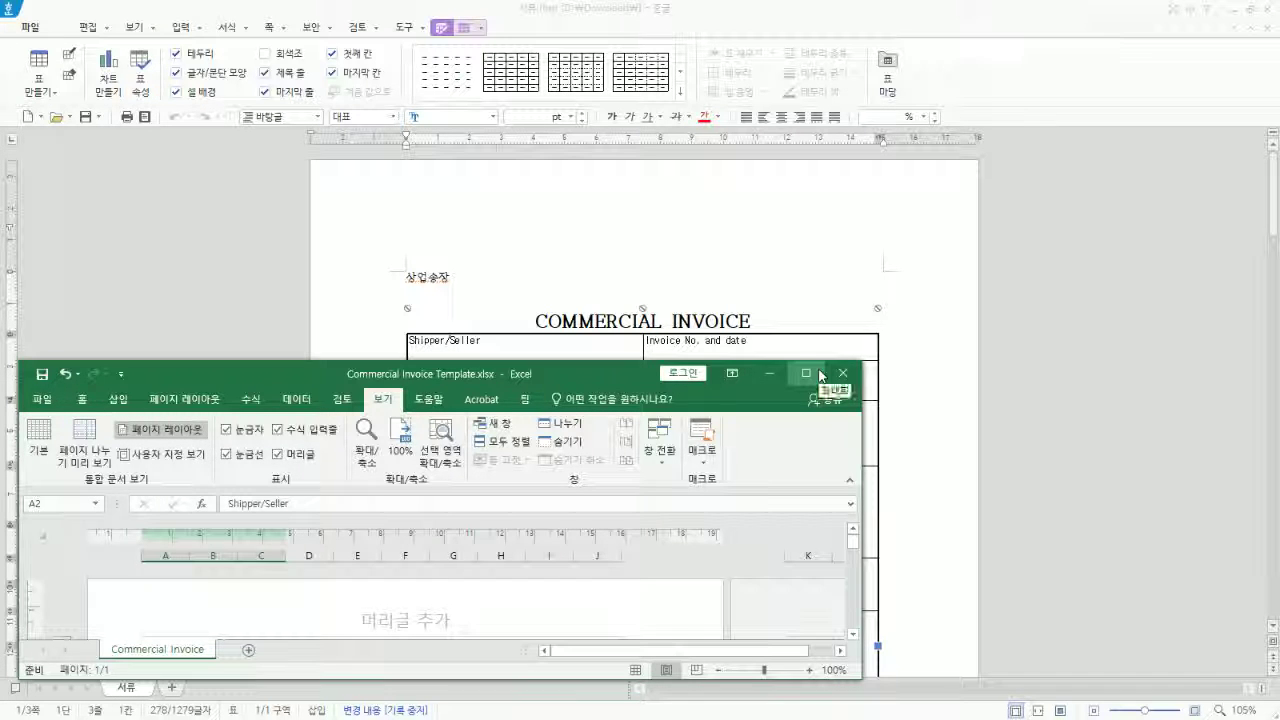
pyautogui.click(819, 373)
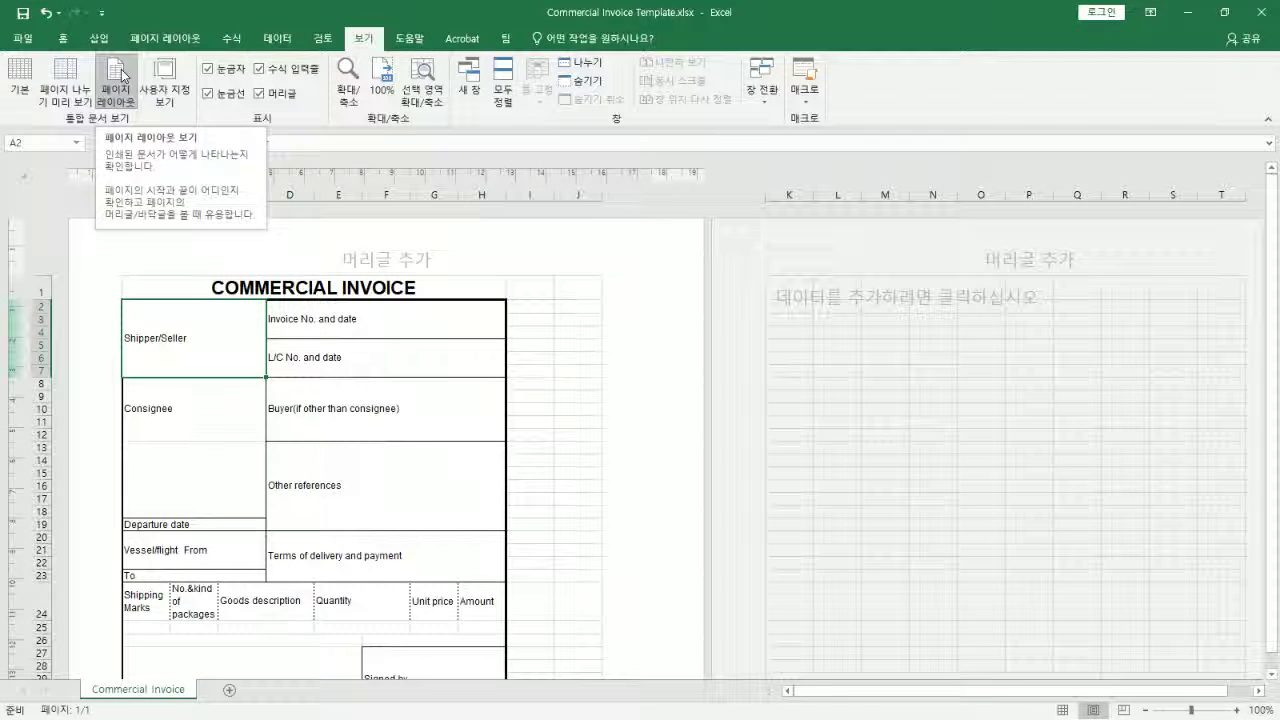
pyautogui.click(1226, 16)
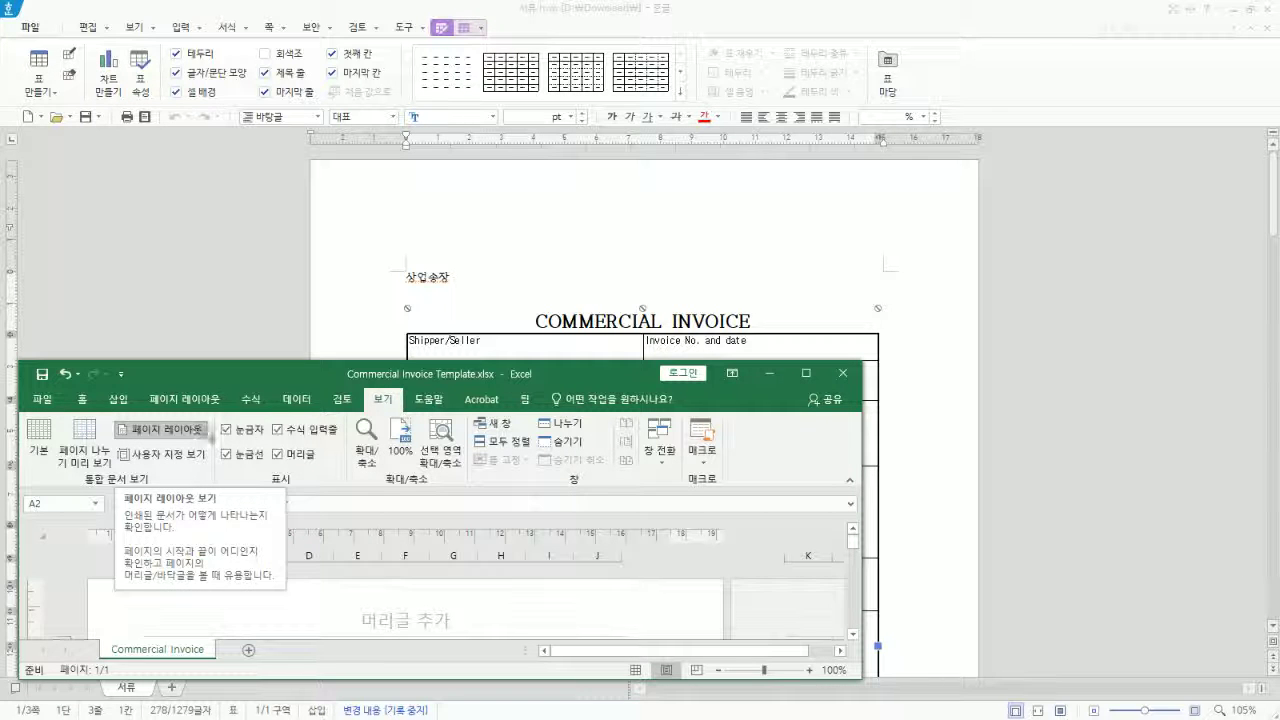
pyautogui.click(809, 380)
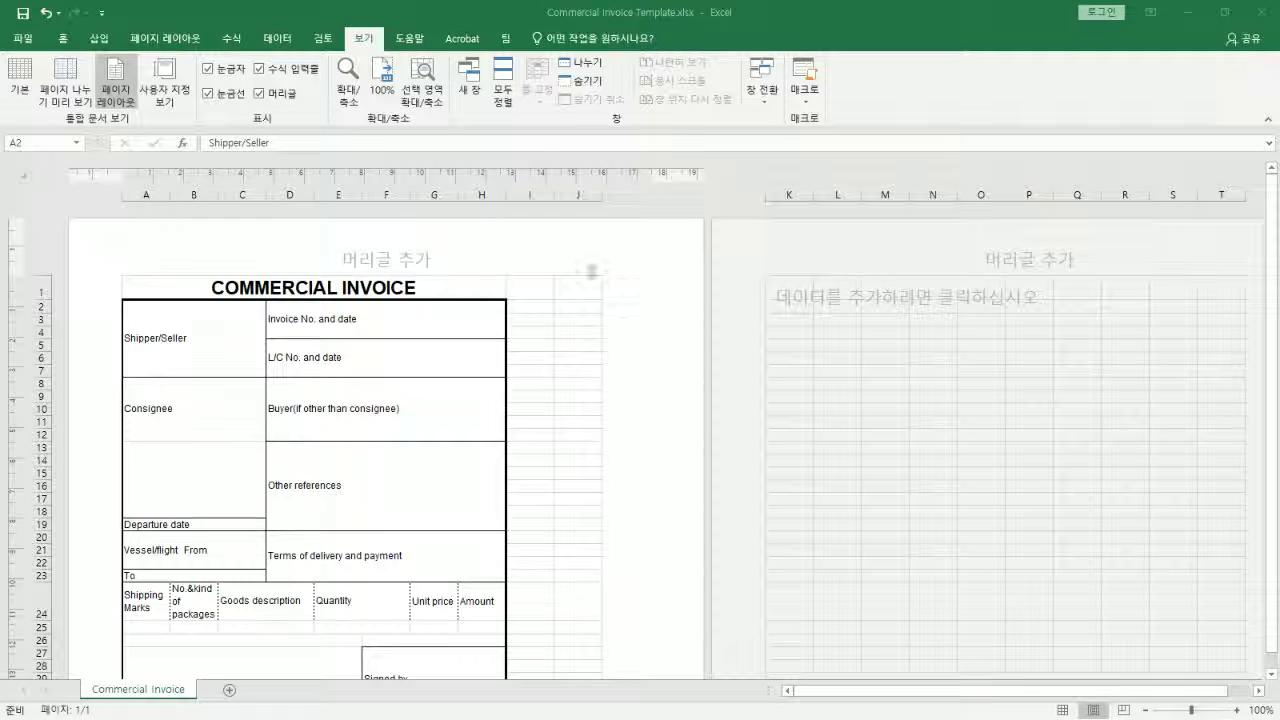
pyautogui.scroll(-10, 623, 397)
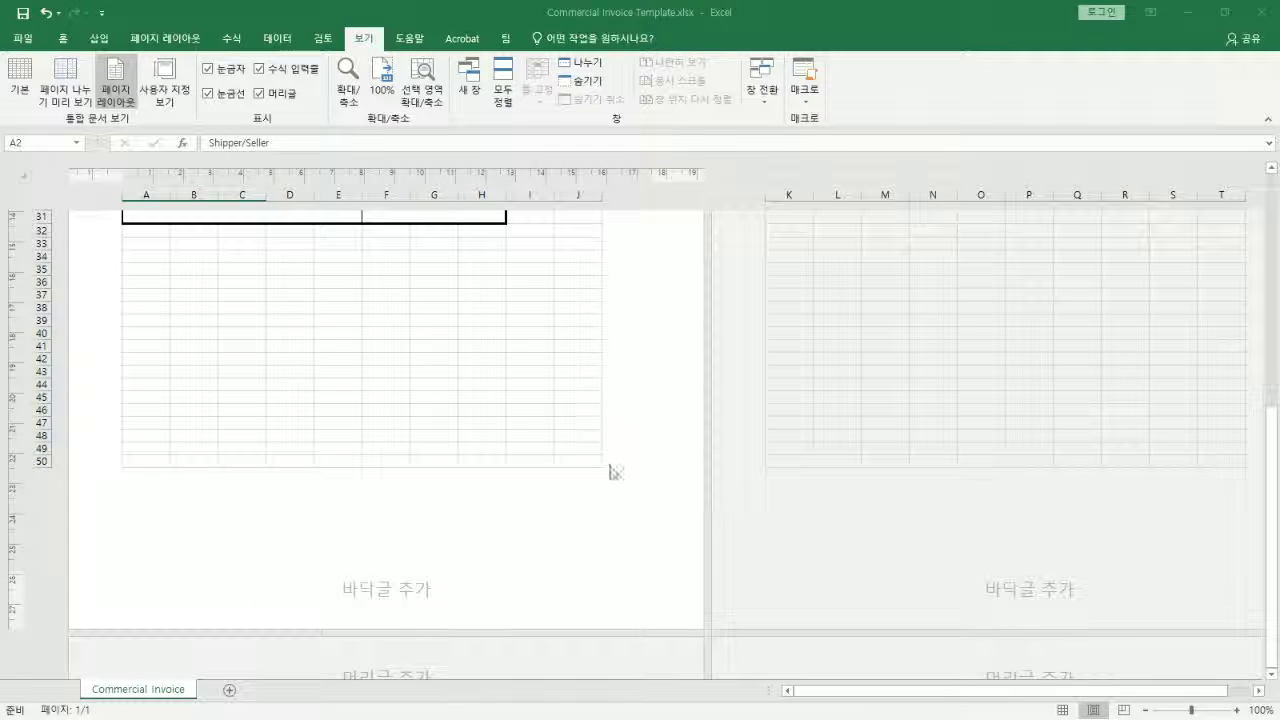
pyautogui.scroll(10, 594, 523)
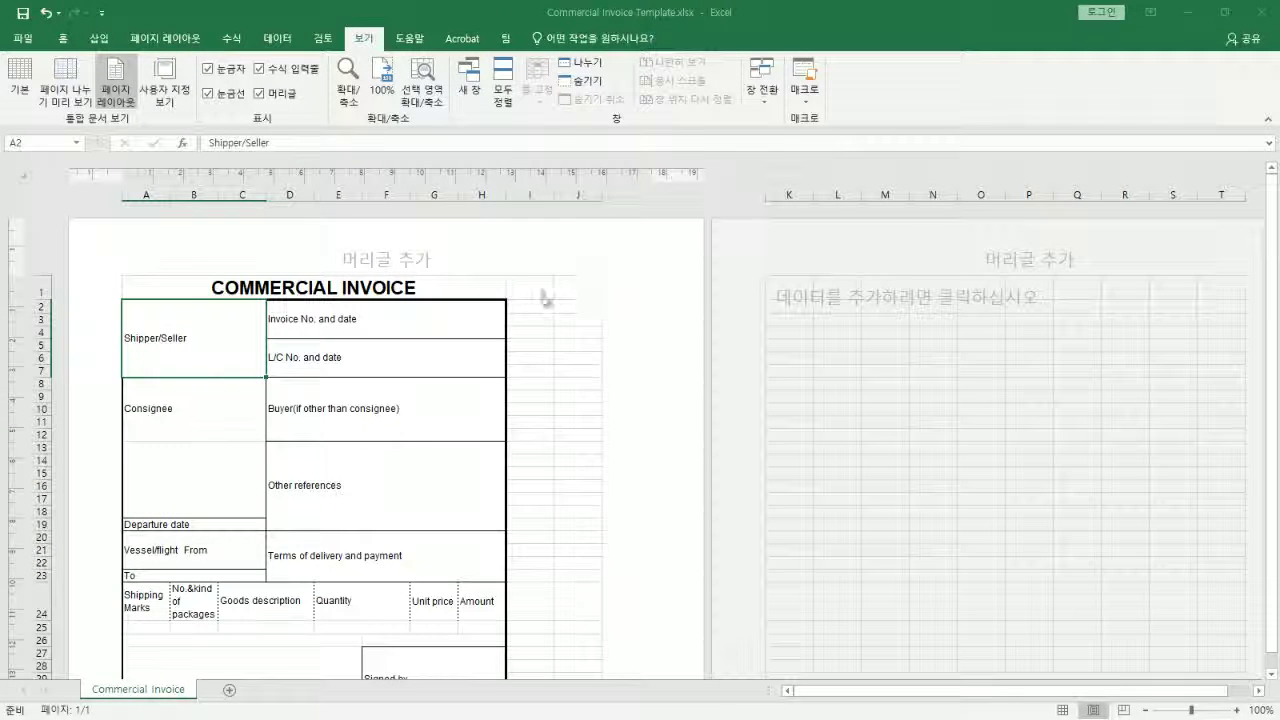
pyautogui.scroll(-8, 565, 305)
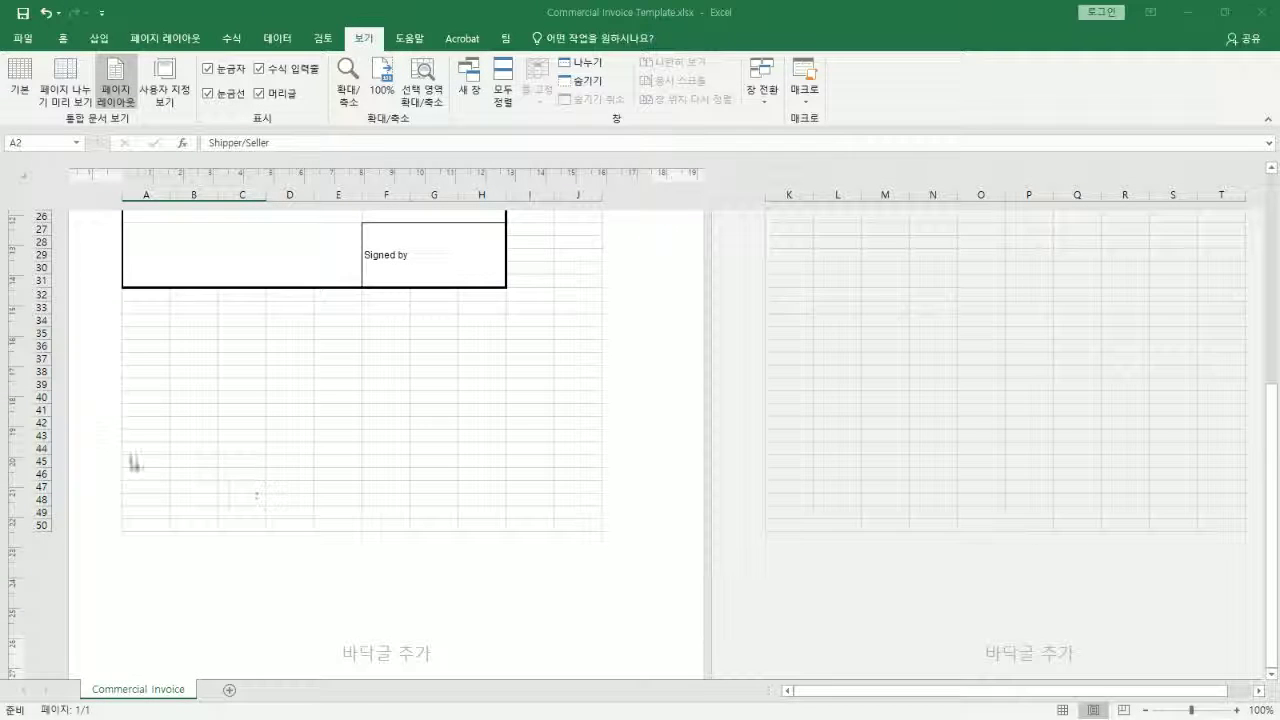
pyautogui.scroll(8, 543, 457)
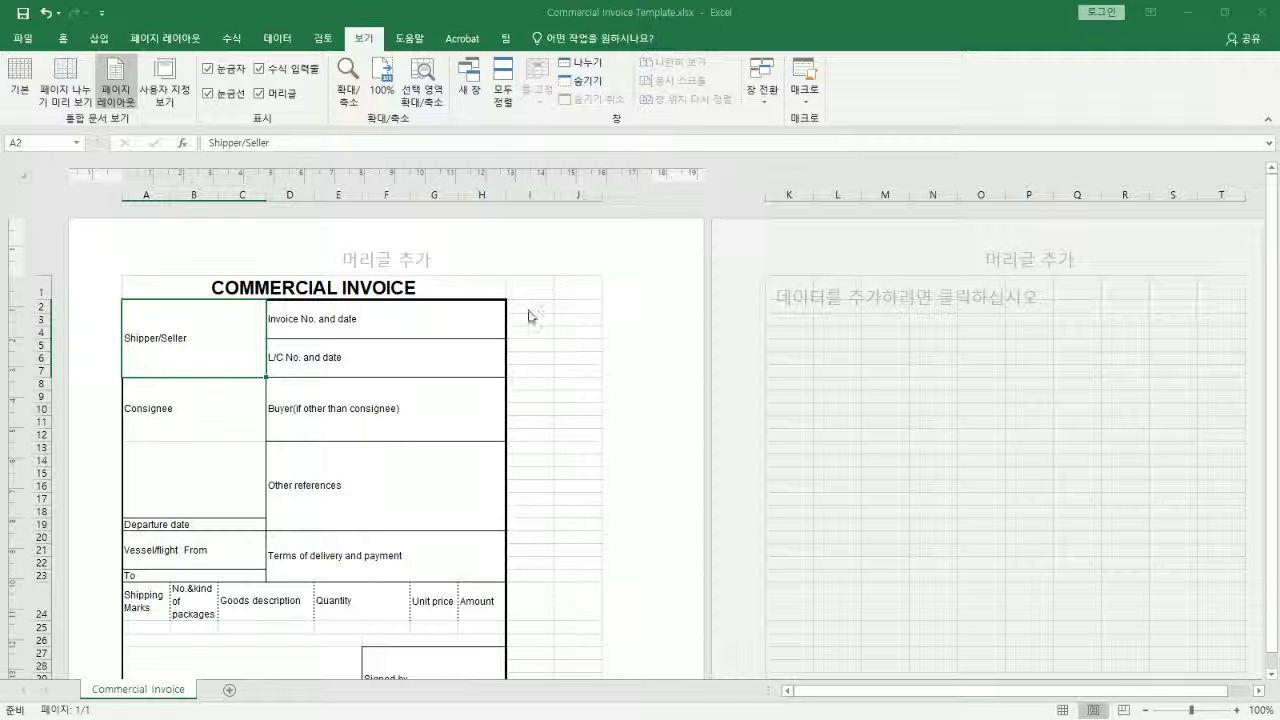
pyautogui.scroll(-8, 600, 418)
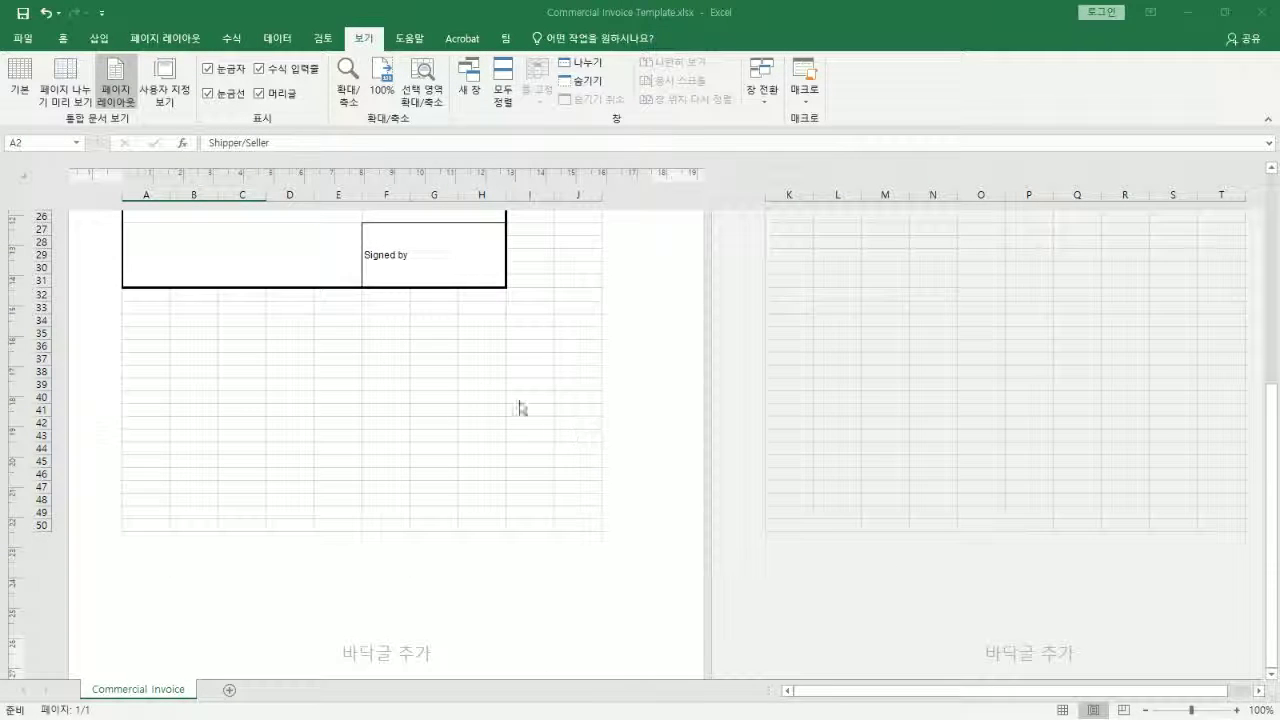
pyautogui.scroll(2, 300, 390)
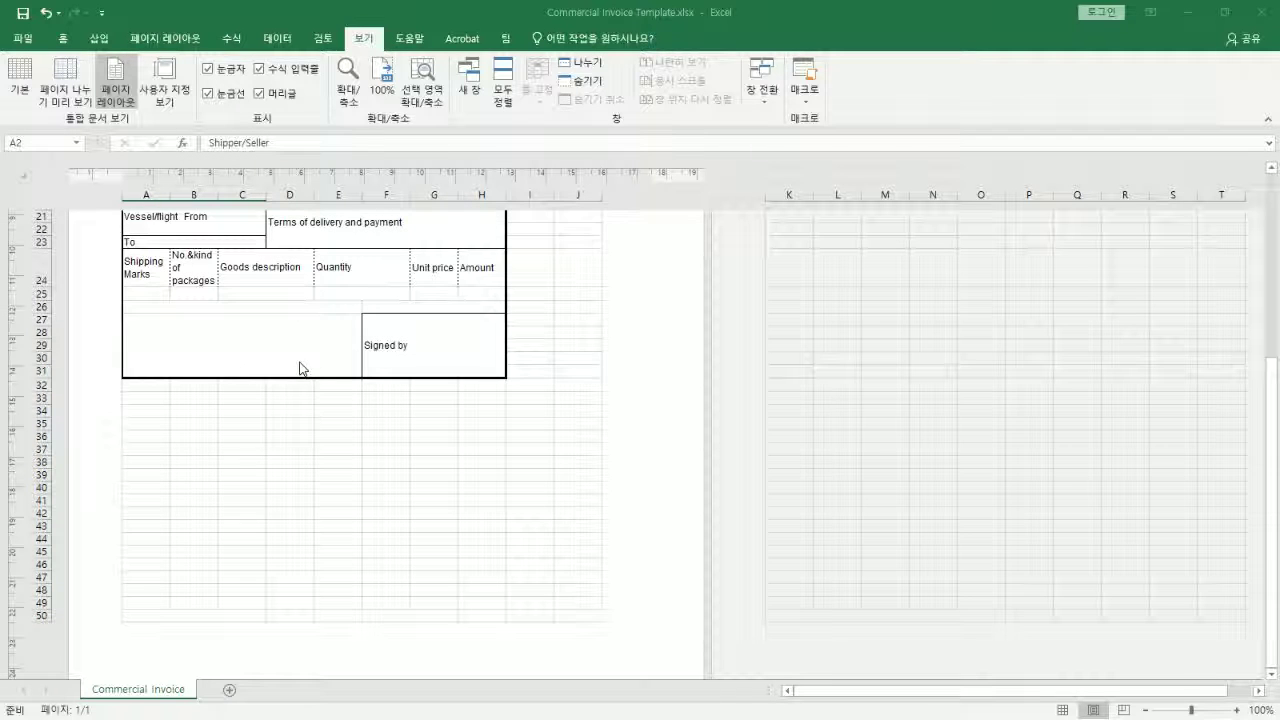
pyautogui.scroll(5, 176, 302)
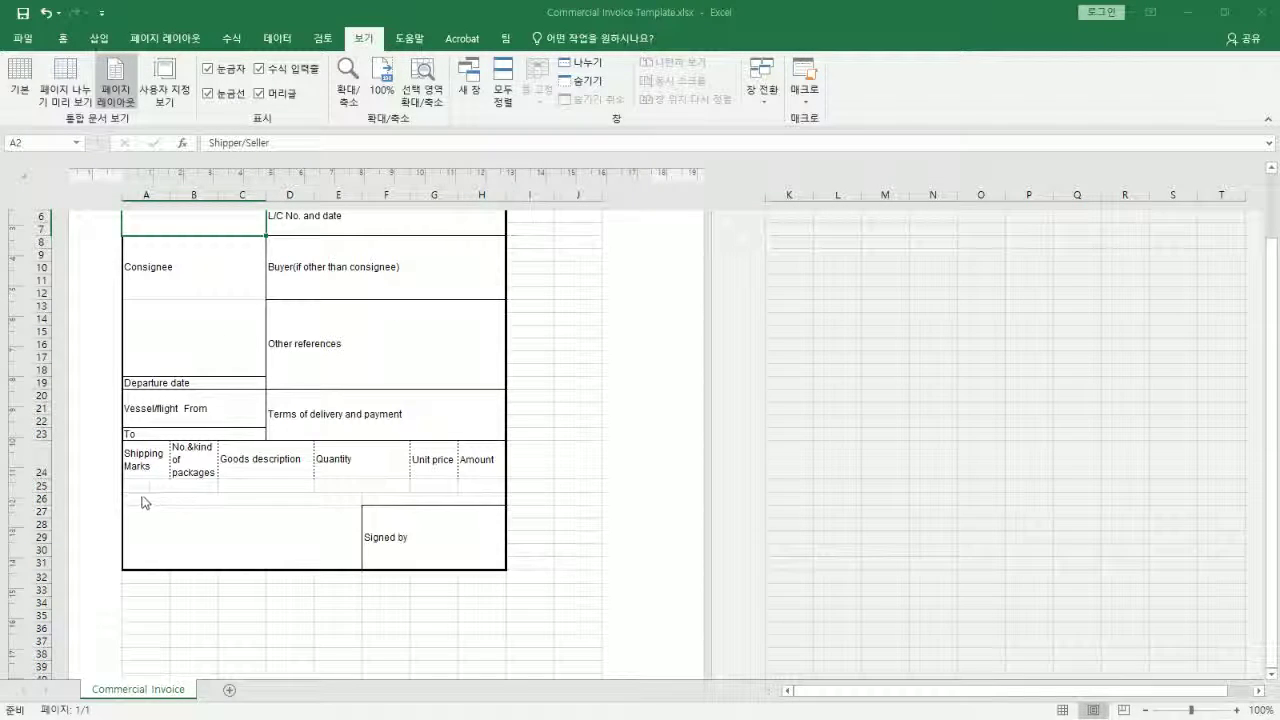
pyautogui.click(146, 493)
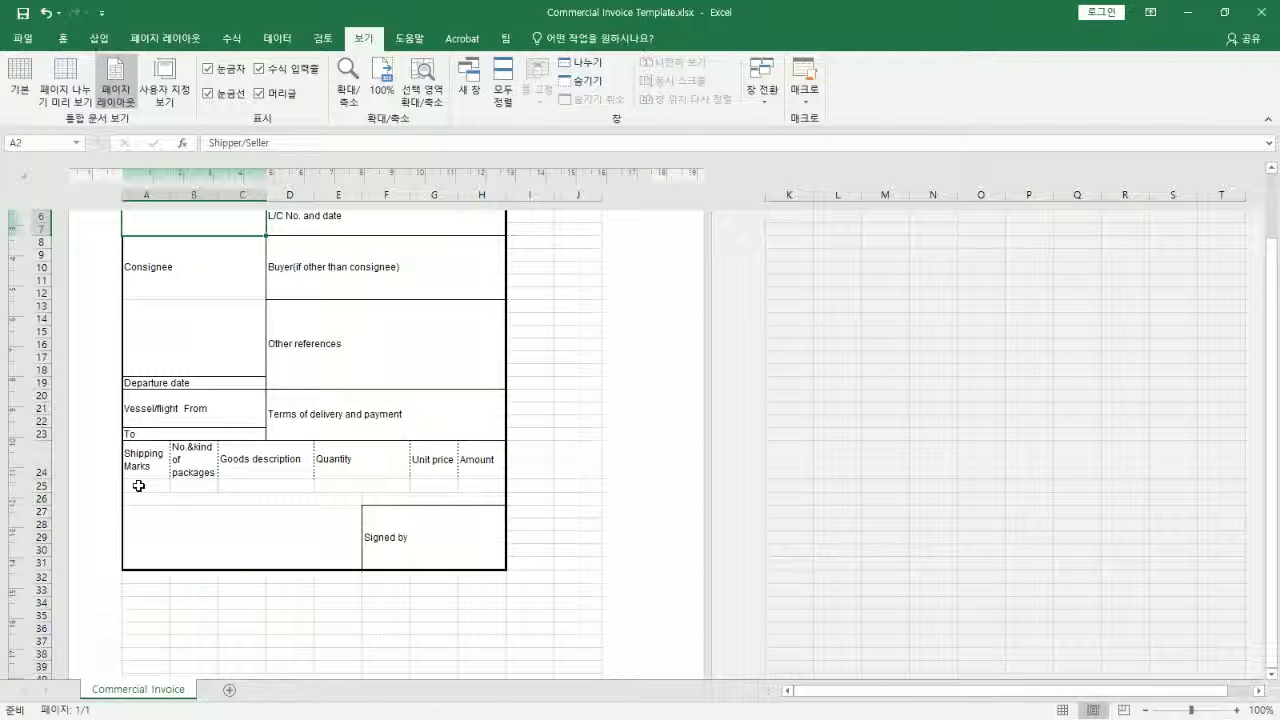
# Insert two blank rows at row 25 in the goods area
pyautogui.moveTo(138, 485); pyautogui.dragTo(423, 488)
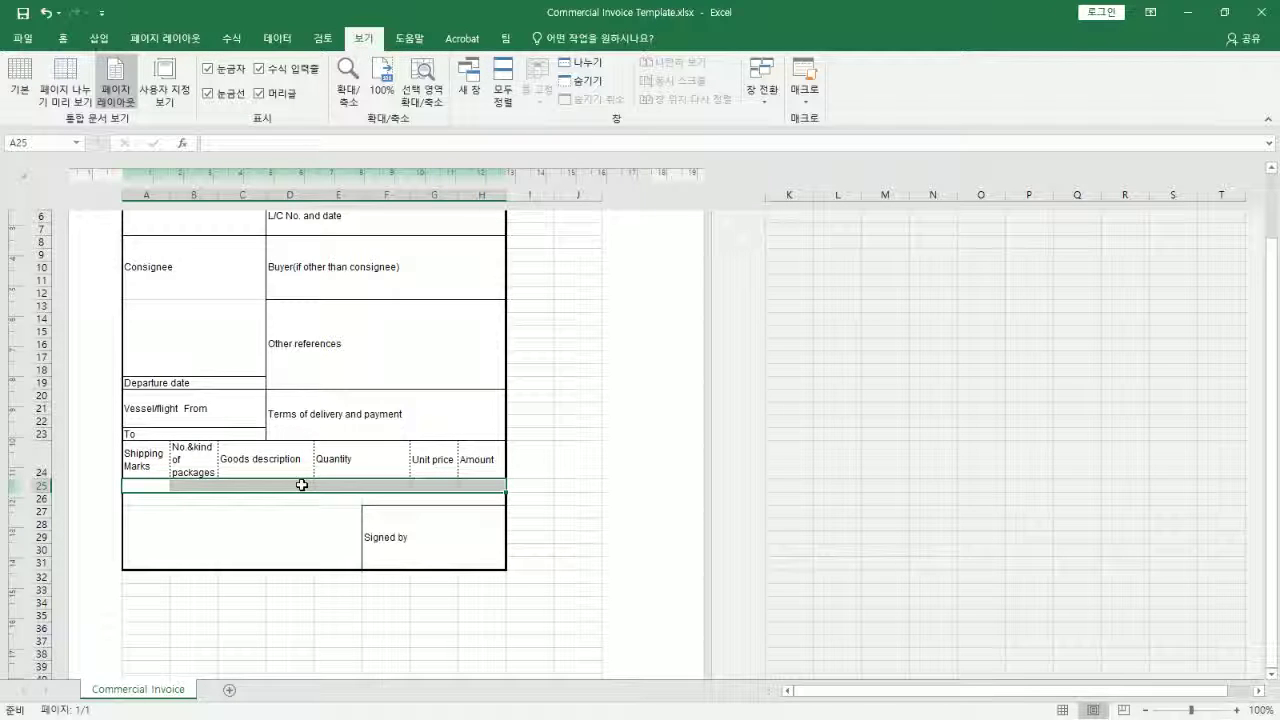
pyautogui.click(203, 486)
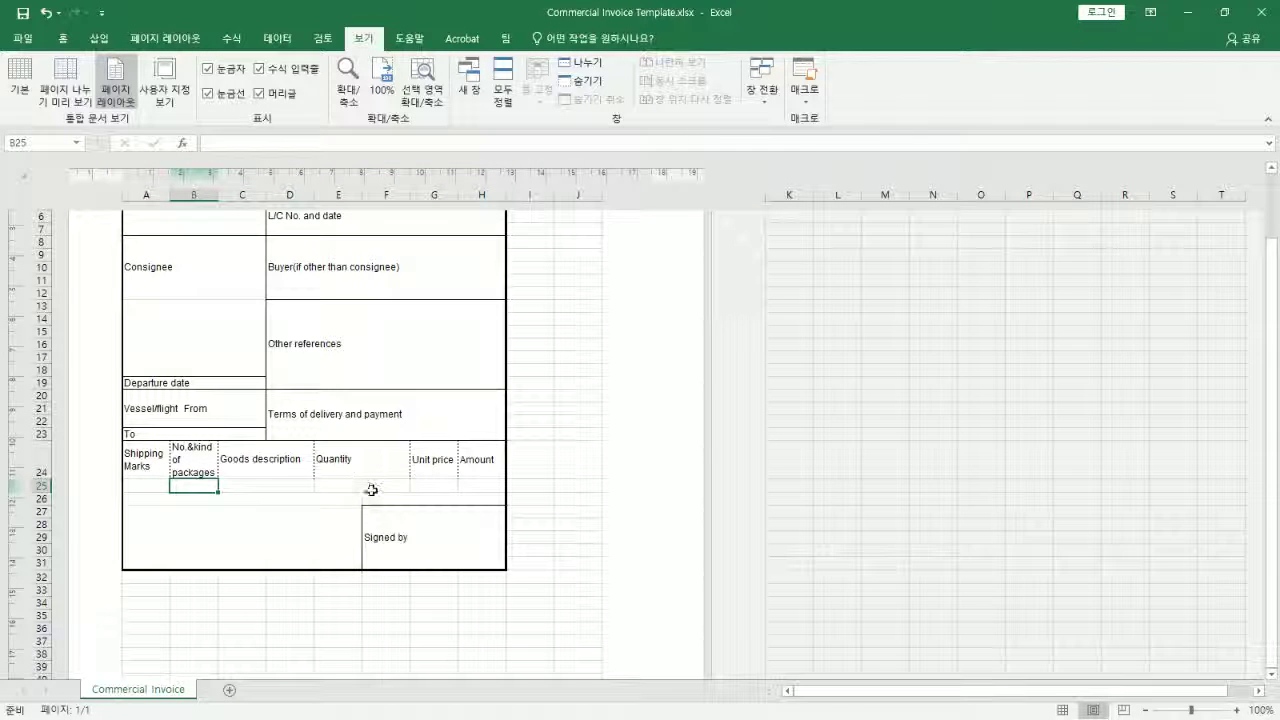
pyautogui.click(485, 483)
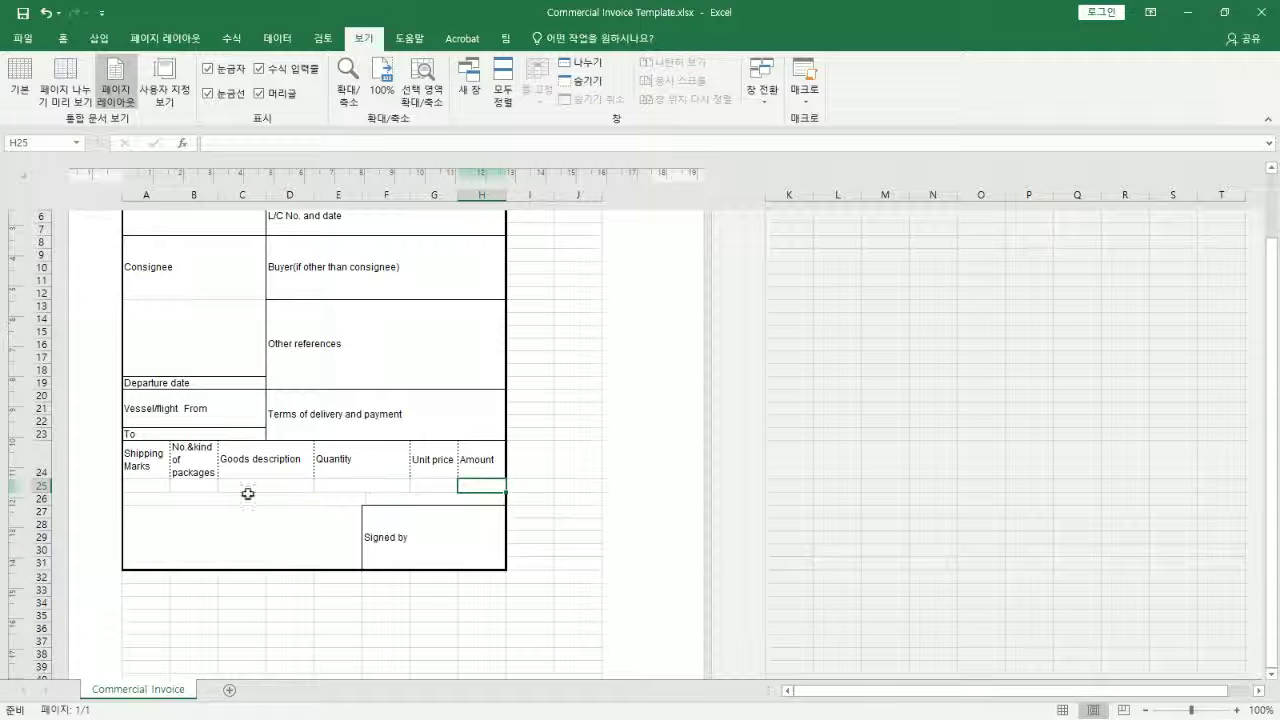
pyautogui.rightClick(37, 485)
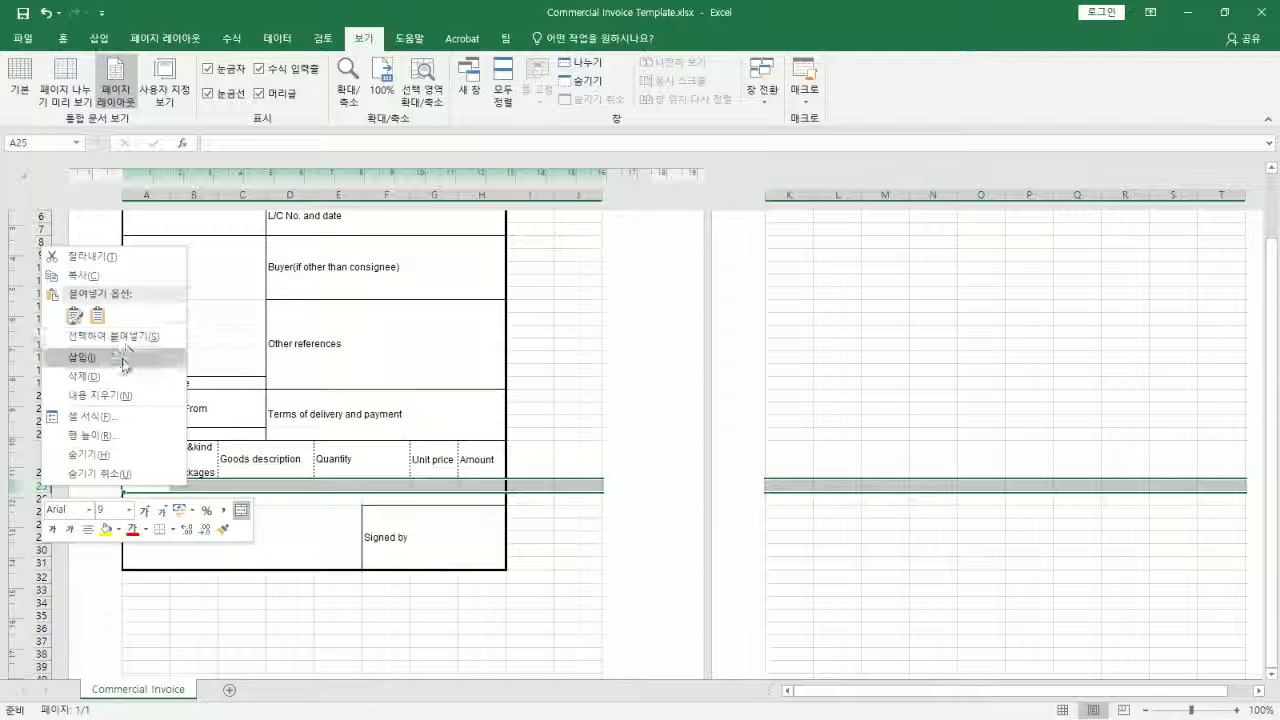
pyautogui.click(124, 362)
pyautogui.rightClick(55, 492)
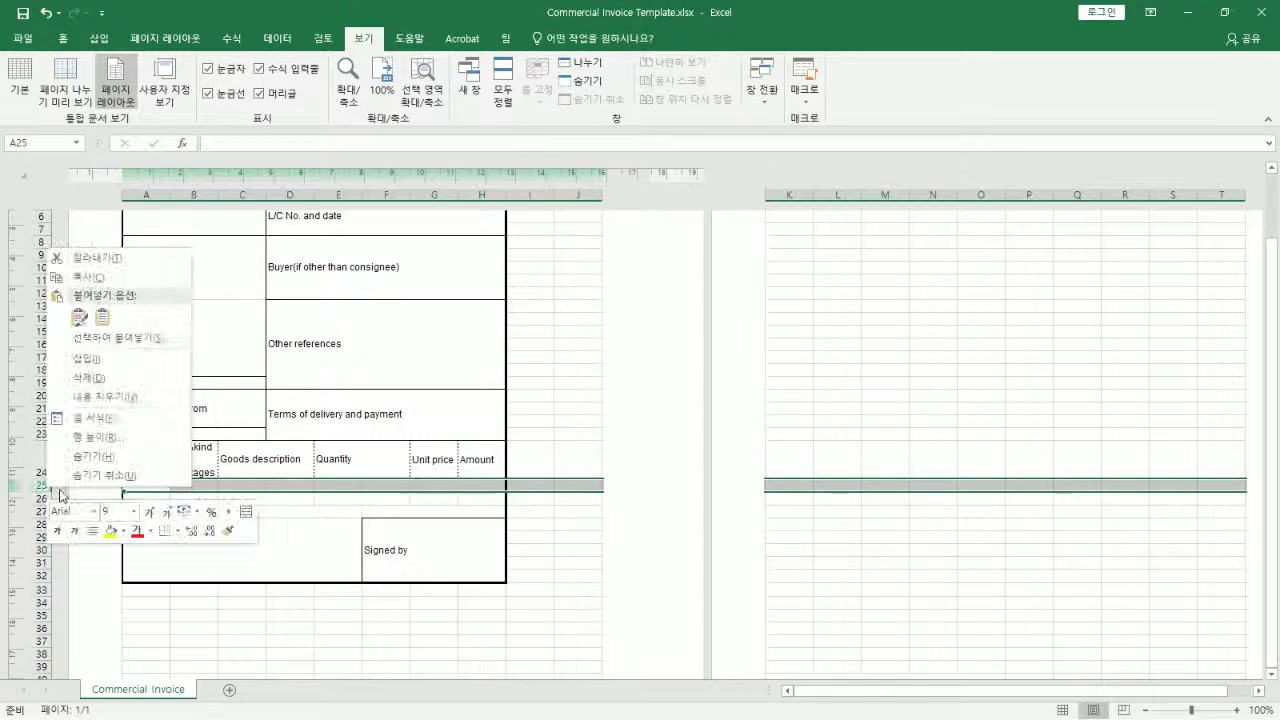
pyautogui.click(116, 364)
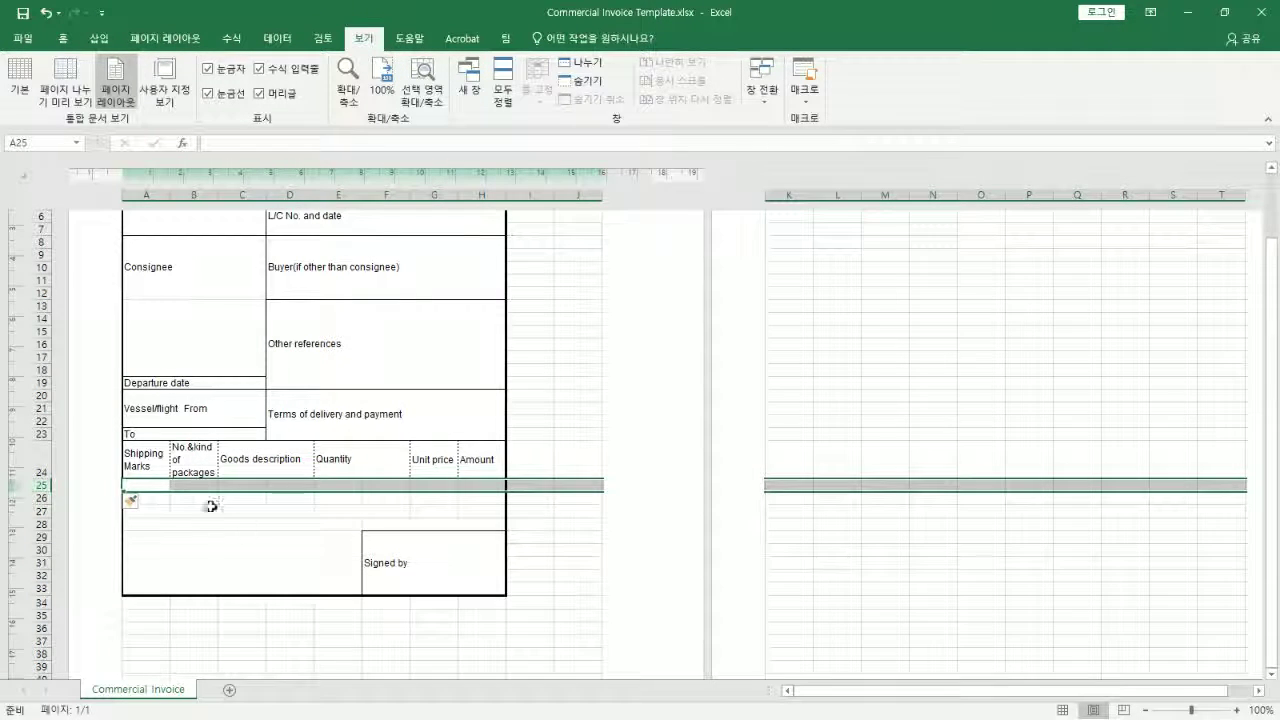
pyautogui.click(267, 507)
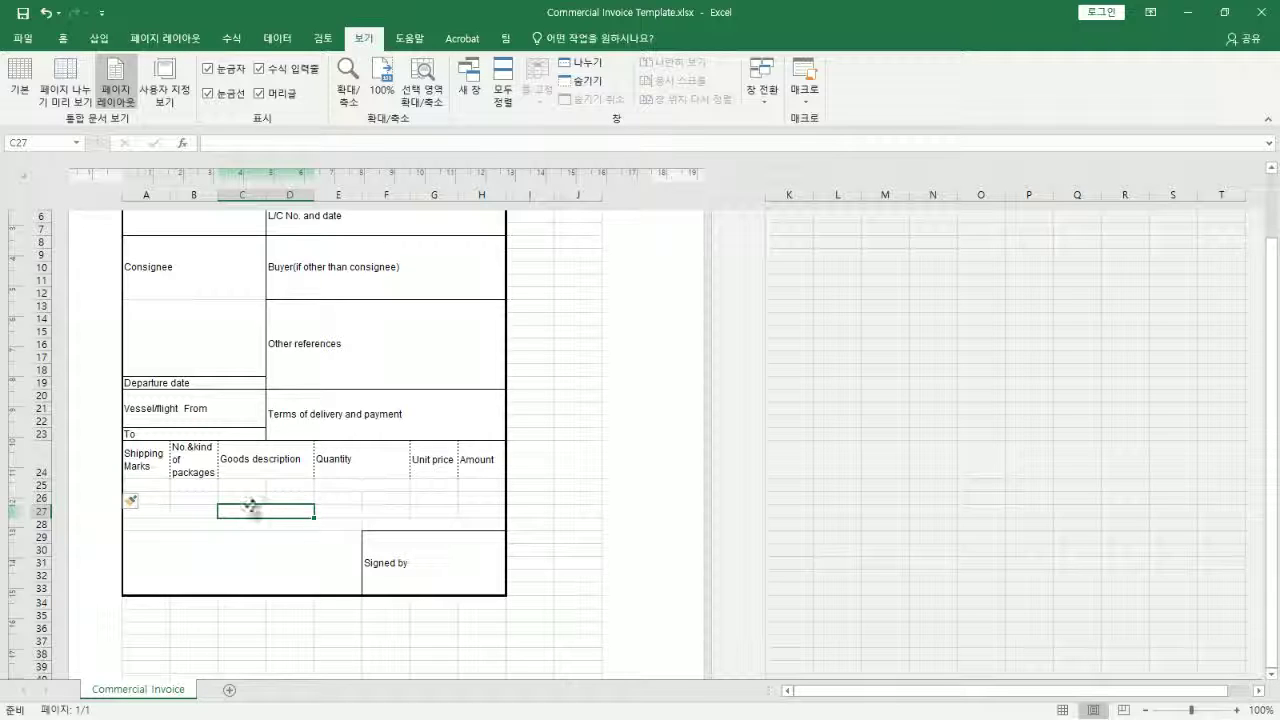
pyautogui.click(267, 510)
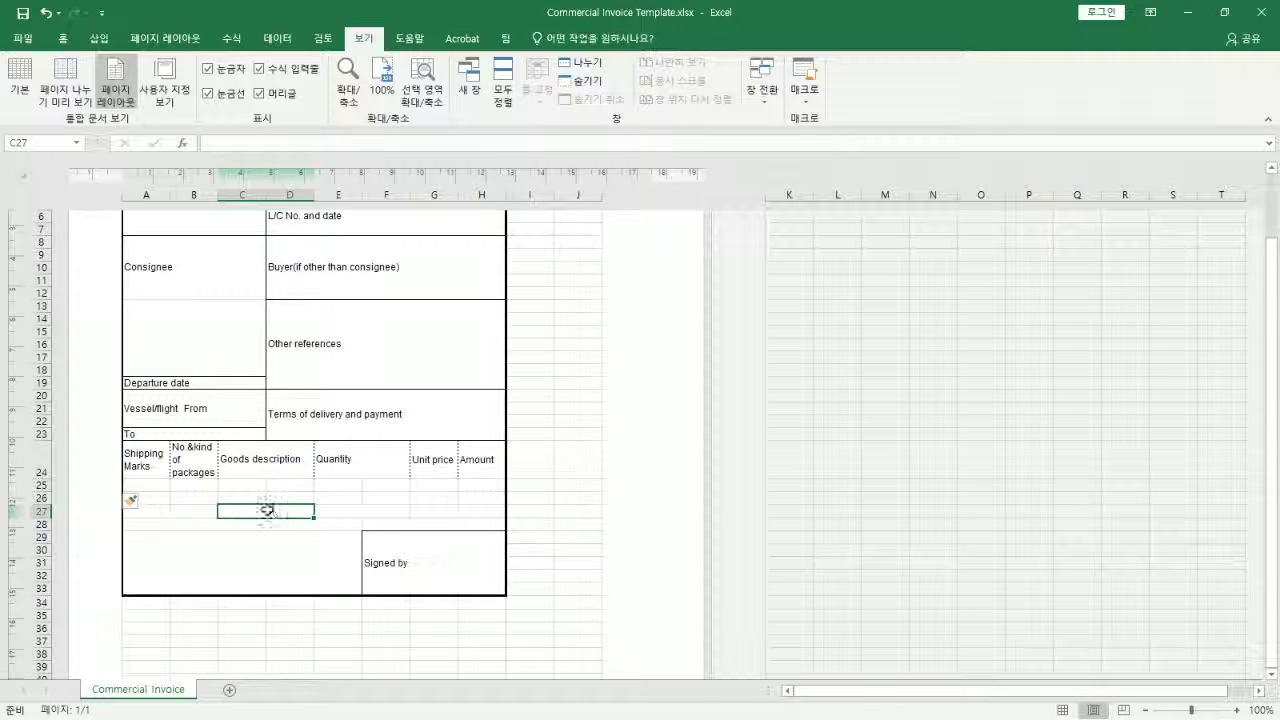
# Insert three more blank rows at row 26 and copy rows 26–29
pyautogui.click(37, 497)
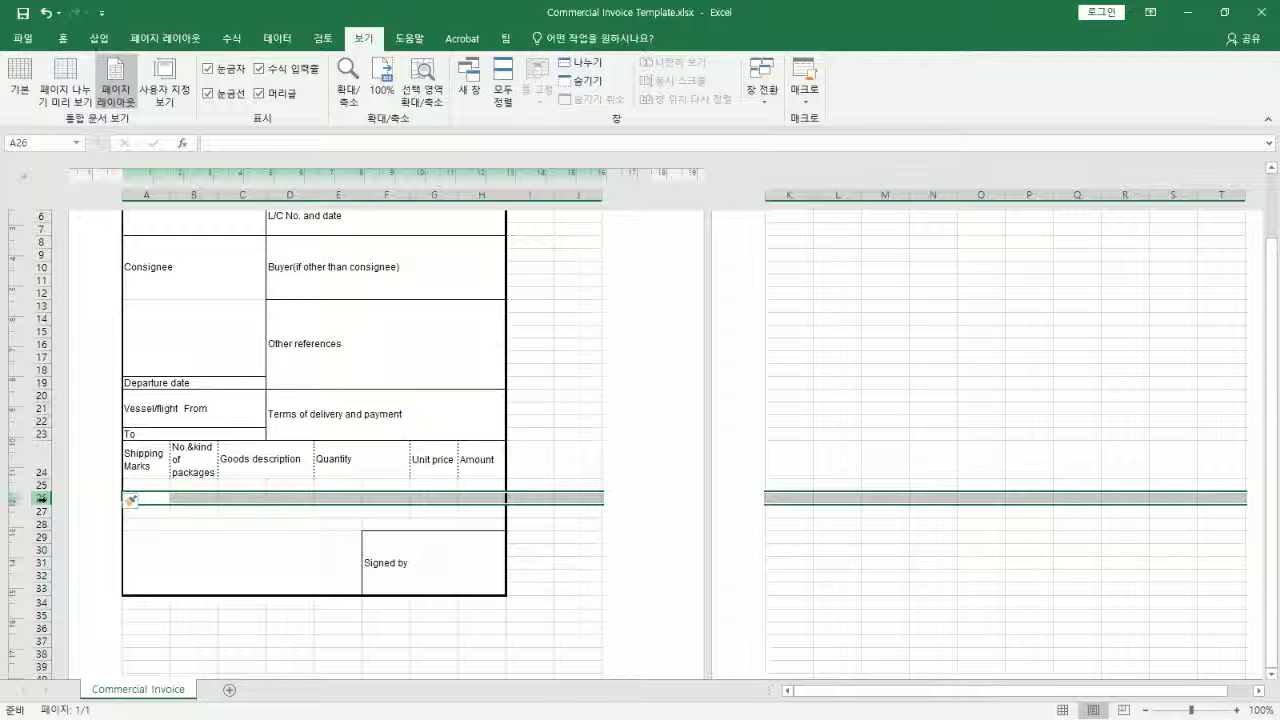
pyautogui.rightClick(42, 498)
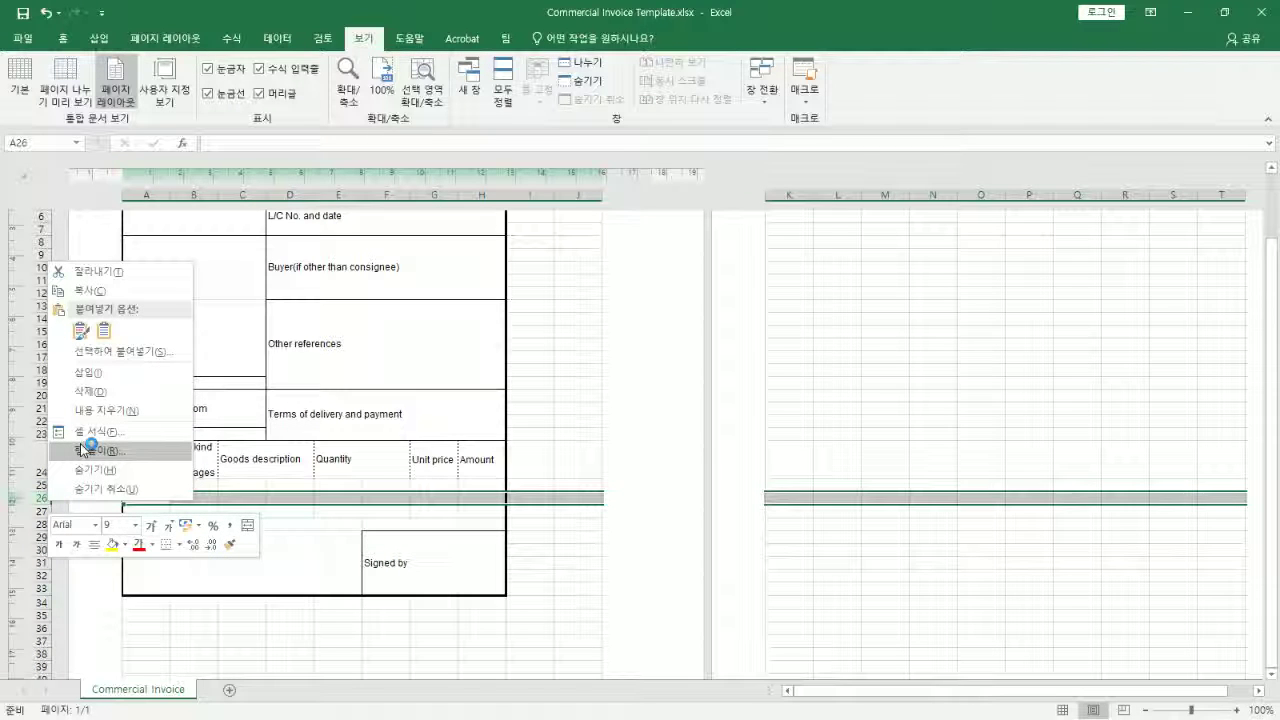
pyautogui.click(92, 372)
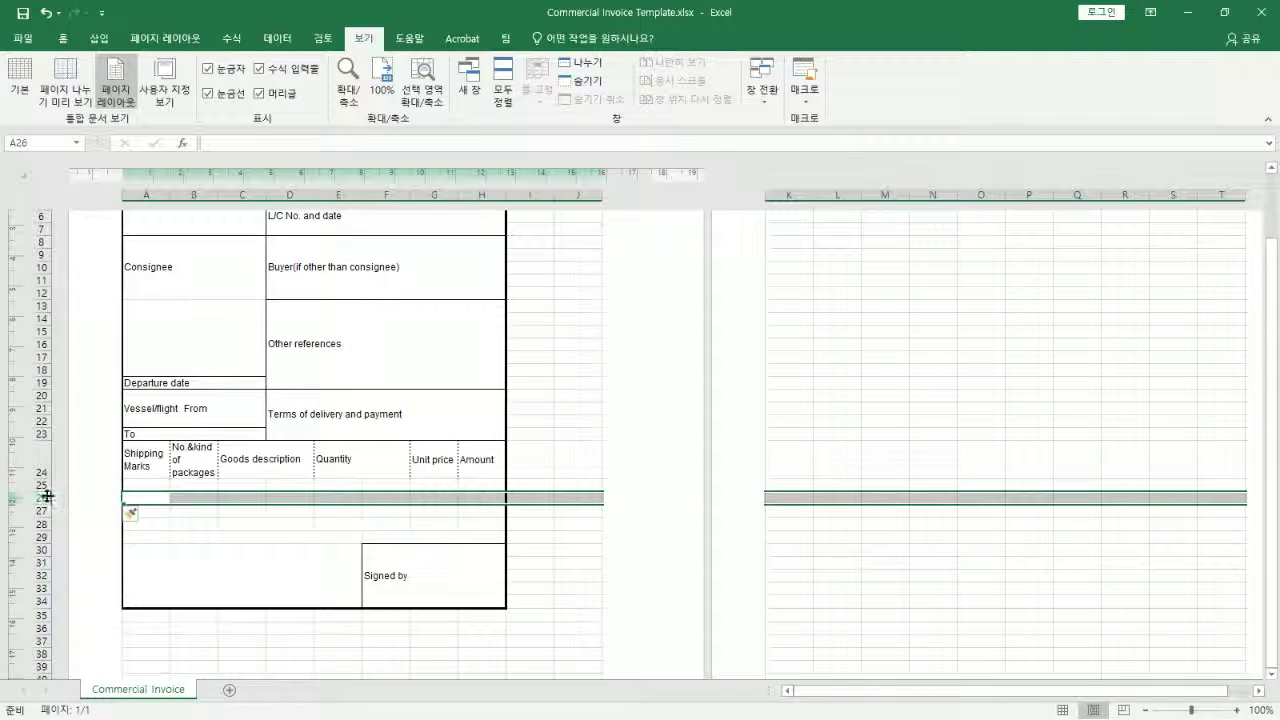
pyautogui.rightClick(40, 498)
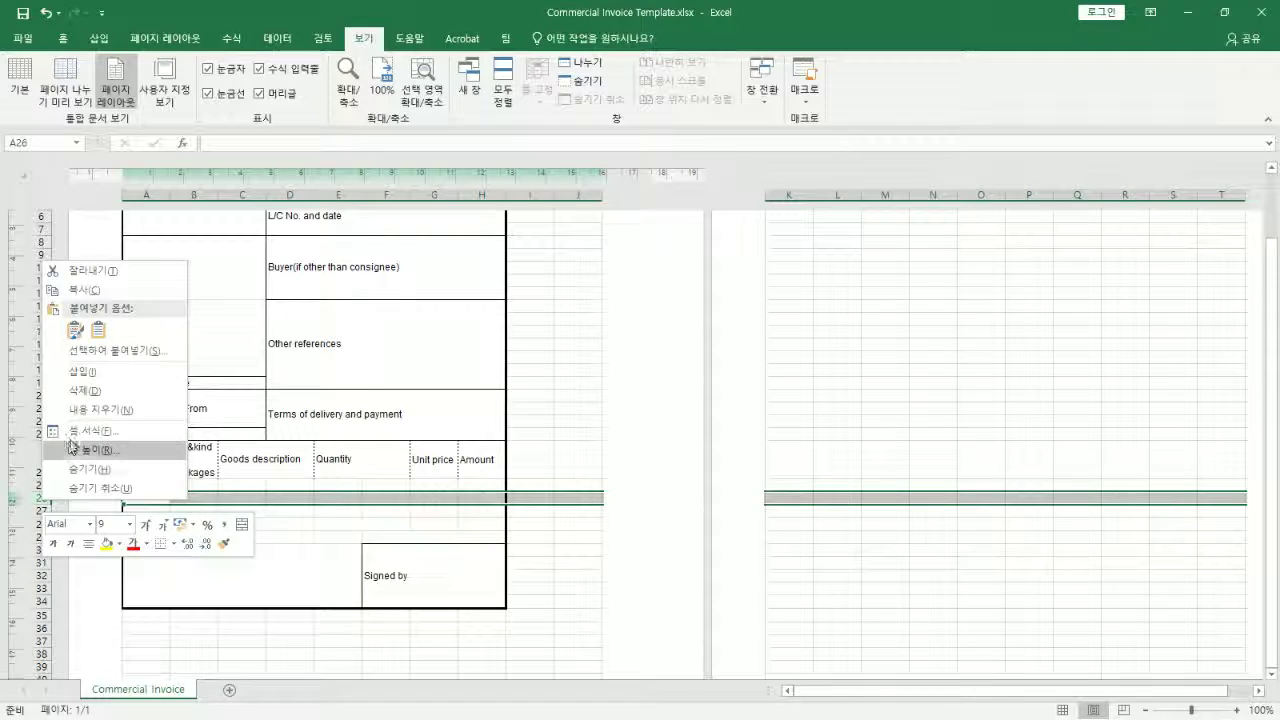
pyautogui.click(88, 372)
pyautogui.rightClick(56, 506)
pyautogui.click(92, 368)
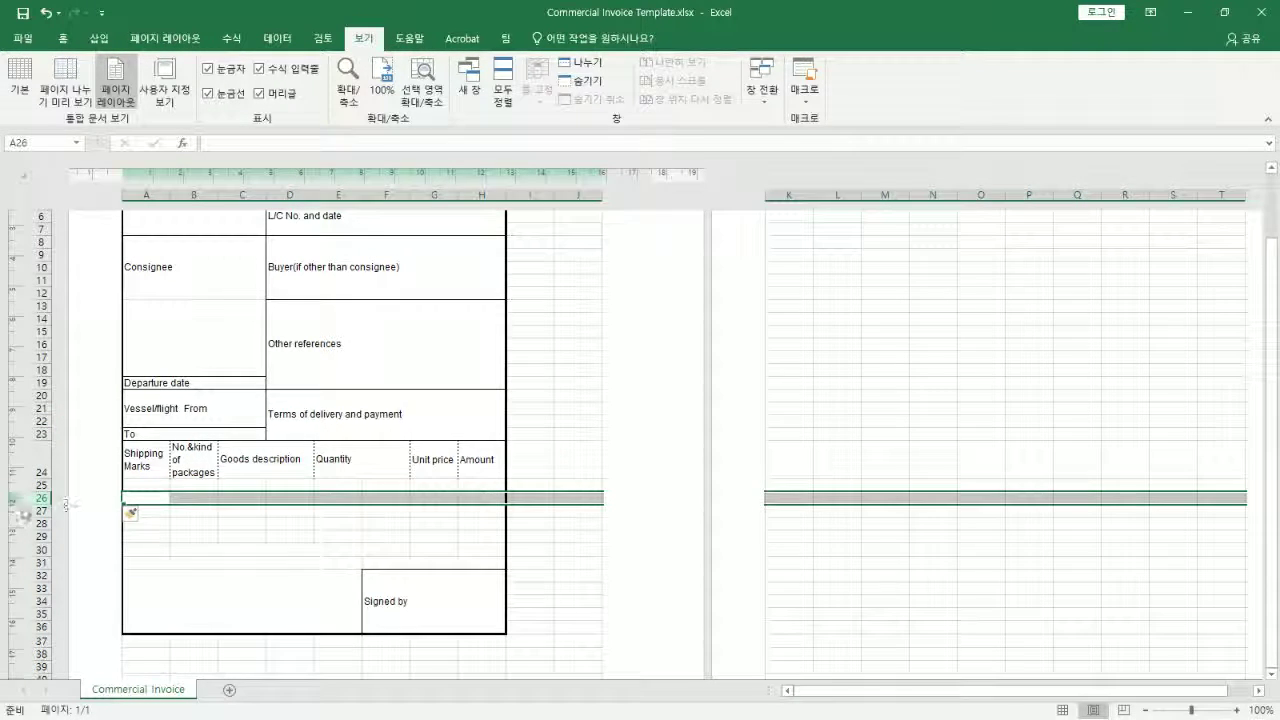
pyautogui.moveTo(41, 498); pyautogui.dragTo(43, 531)
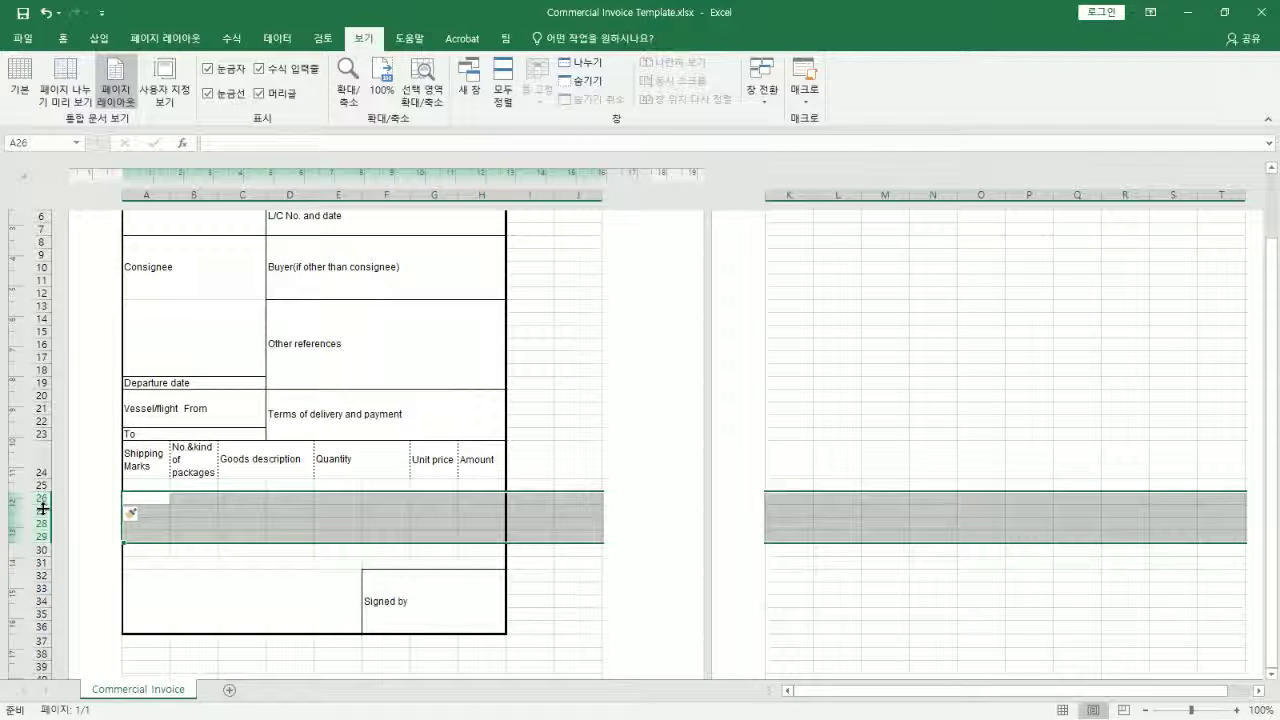
pyautogui.rightClick(43, 508)
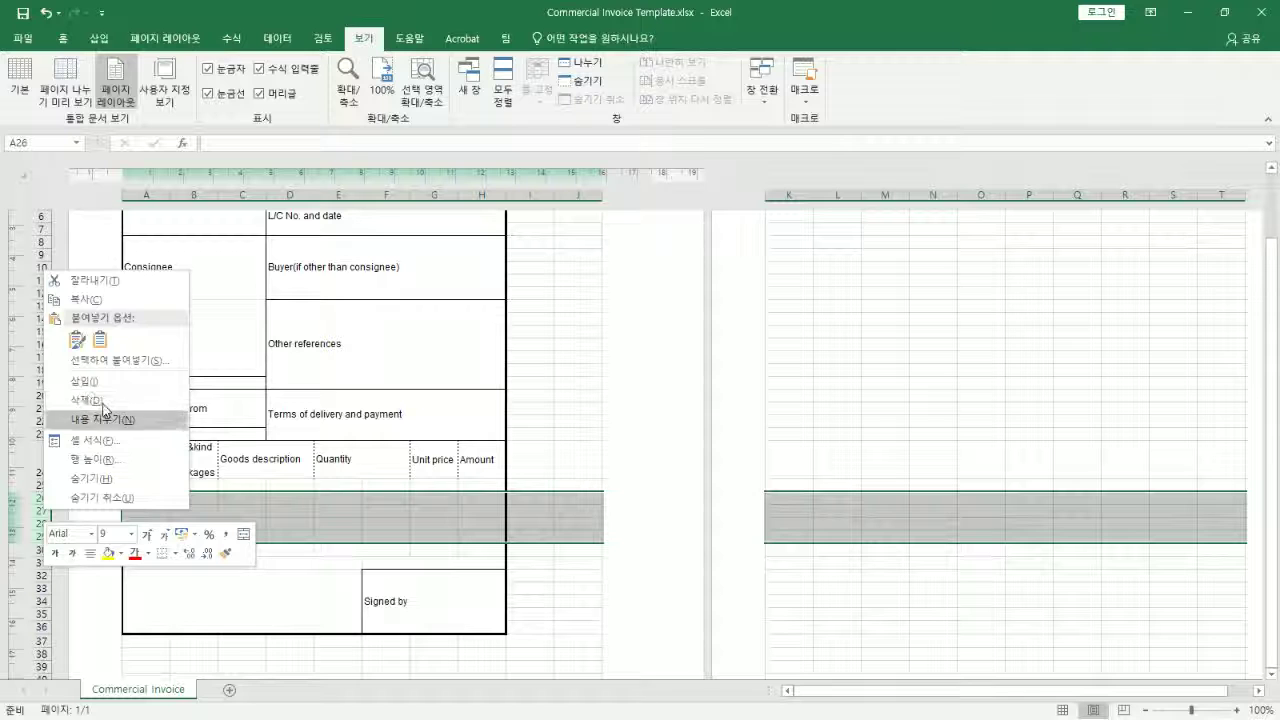
pyautogui.click(119, 309)
pyautogui.click(43, 550)
# Insert the copied blank rows at rows 30 and 34
pyautogui.rightClick(43, 550)
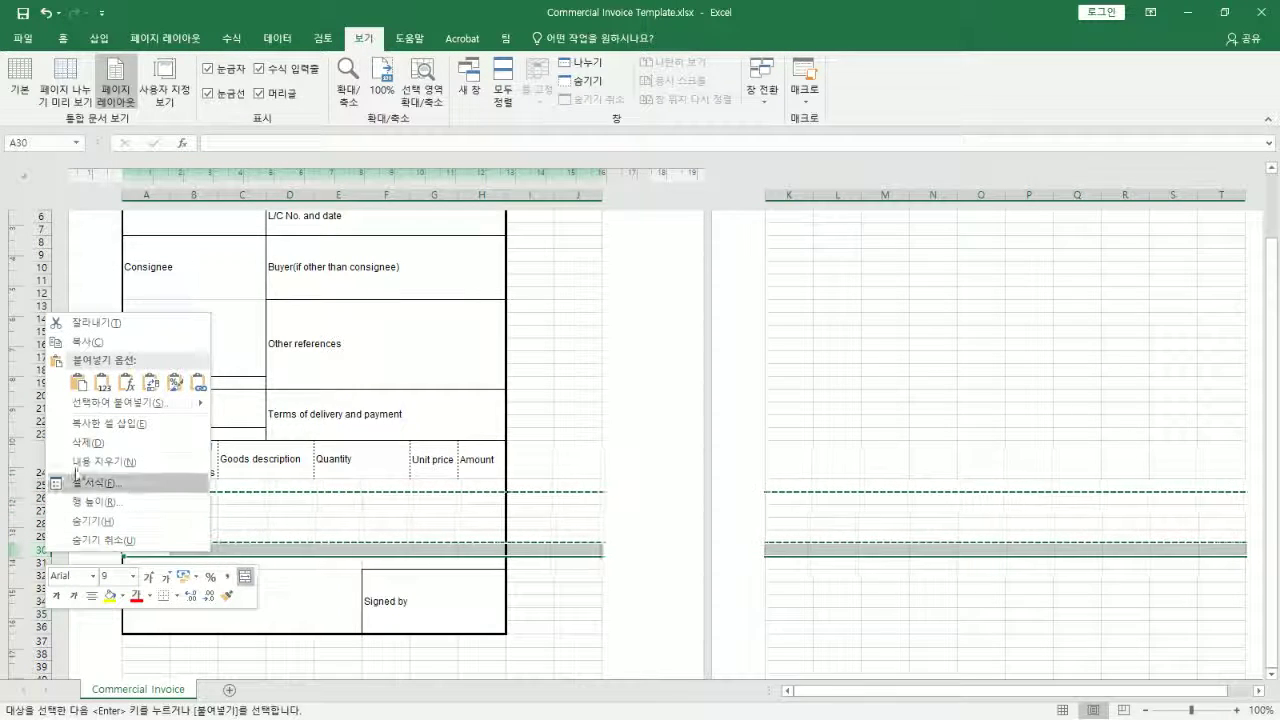
pyautogui.click(105, 423)
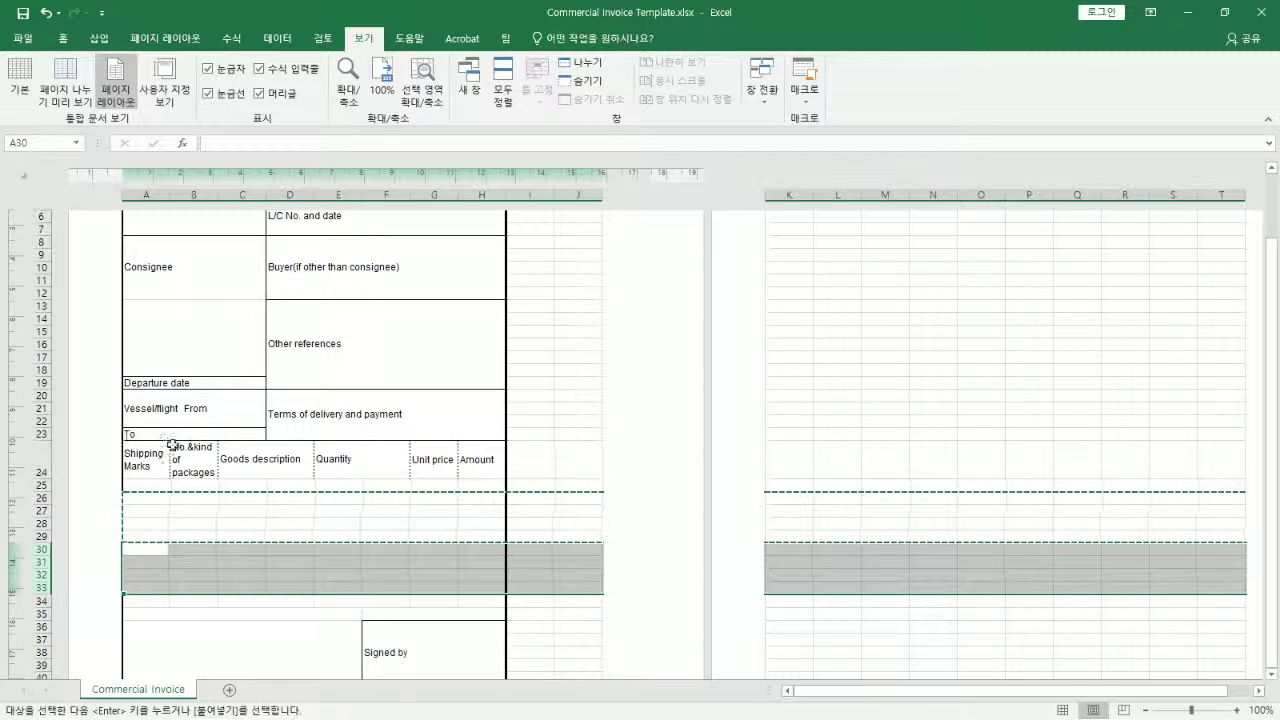
pyautogui.scroll(-3, 177, 445)
pyautogui.scroll(-2, 290, 500)
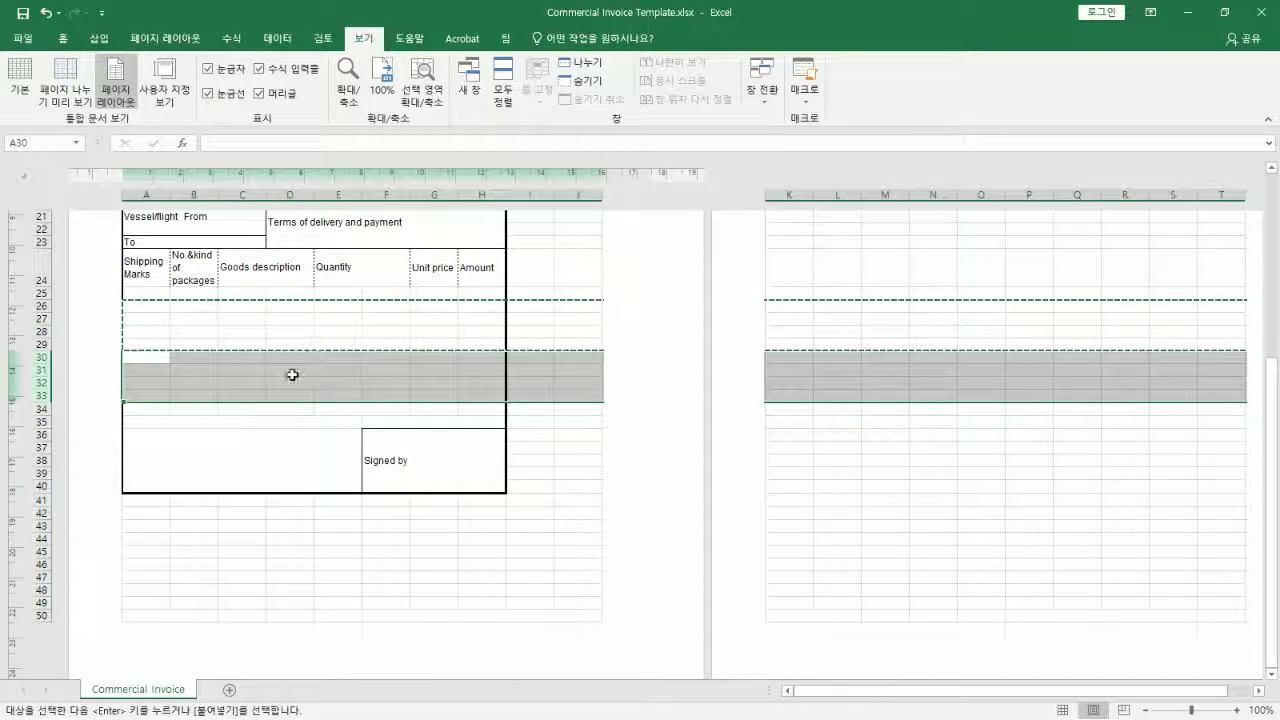
pyautogui.rightClick(37, 408)
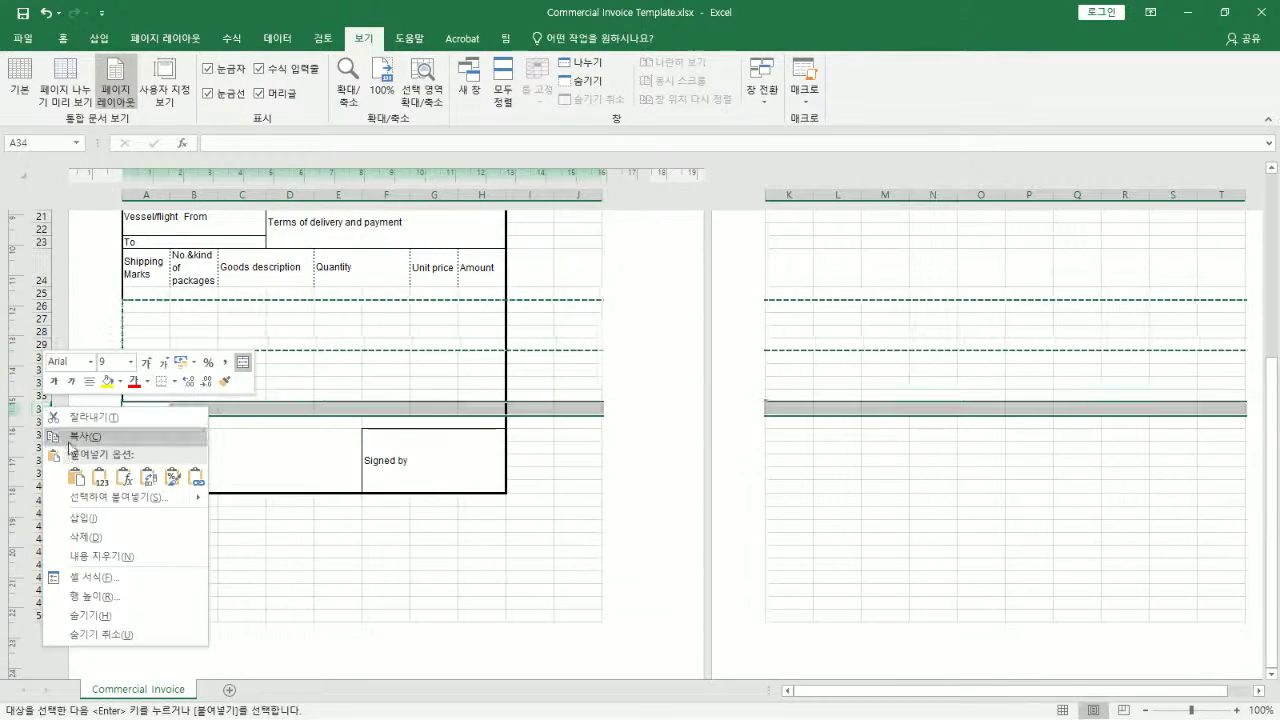
pyautogui.click(80, 477)
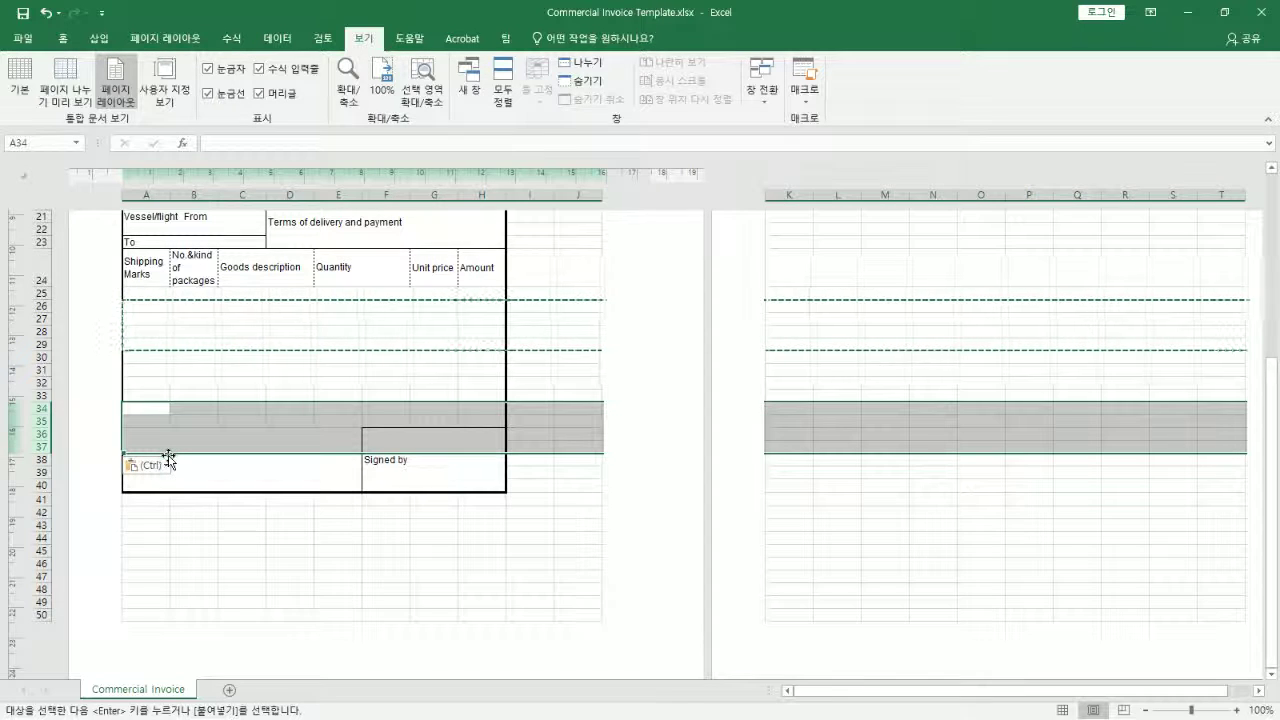
pyautogui.click(200, 381)
pyautogui.moveTo(40, 318); pyautogui.dragTo(55, 402)
pyautogui.rightClick(38, 356)
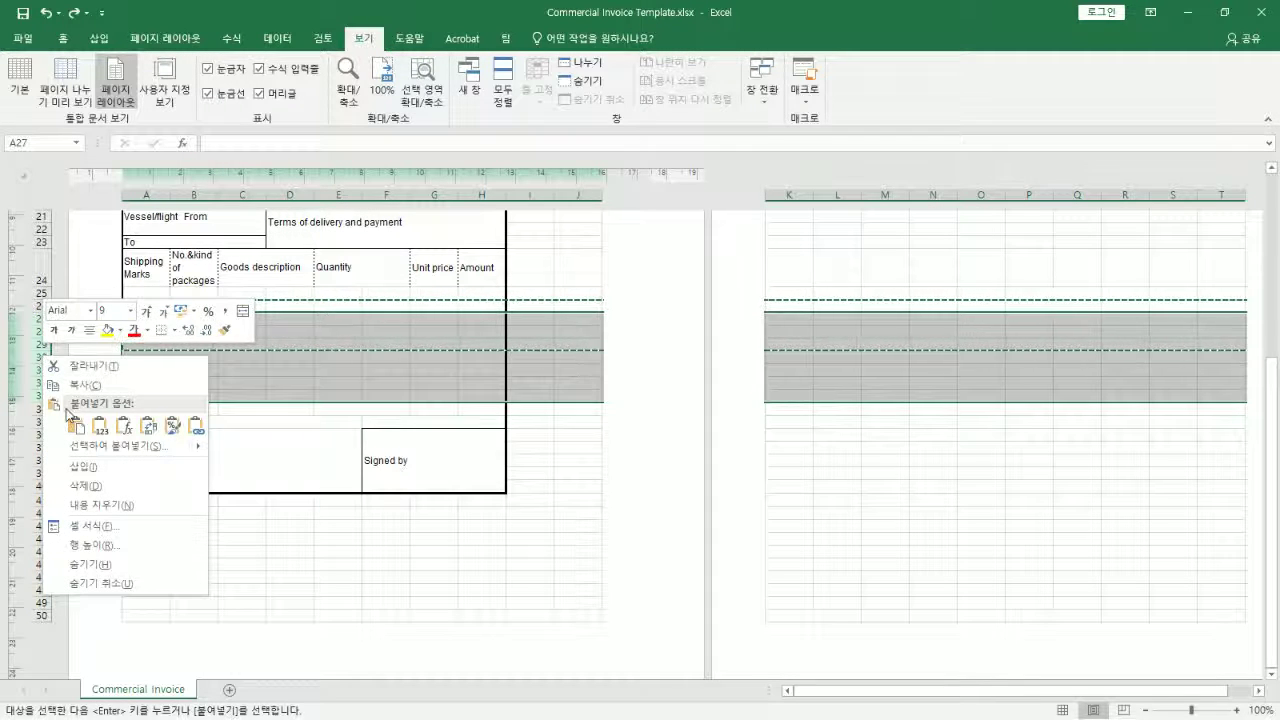
pyautogui.press('Escape')
# Copy rows 26–33 and undo an accidental paste over the Signed by rows
pyautogui.moveTo(316, 500); pyautogui.dragTo(320, 612)
pyautogui.moveTo(290, 331); pyautogui.dragTo(242, 331)
pyautogui.moveTo(40, 306); pyautogui.dragTo(40, 398)
pyautogui.rightClick(48, 370)
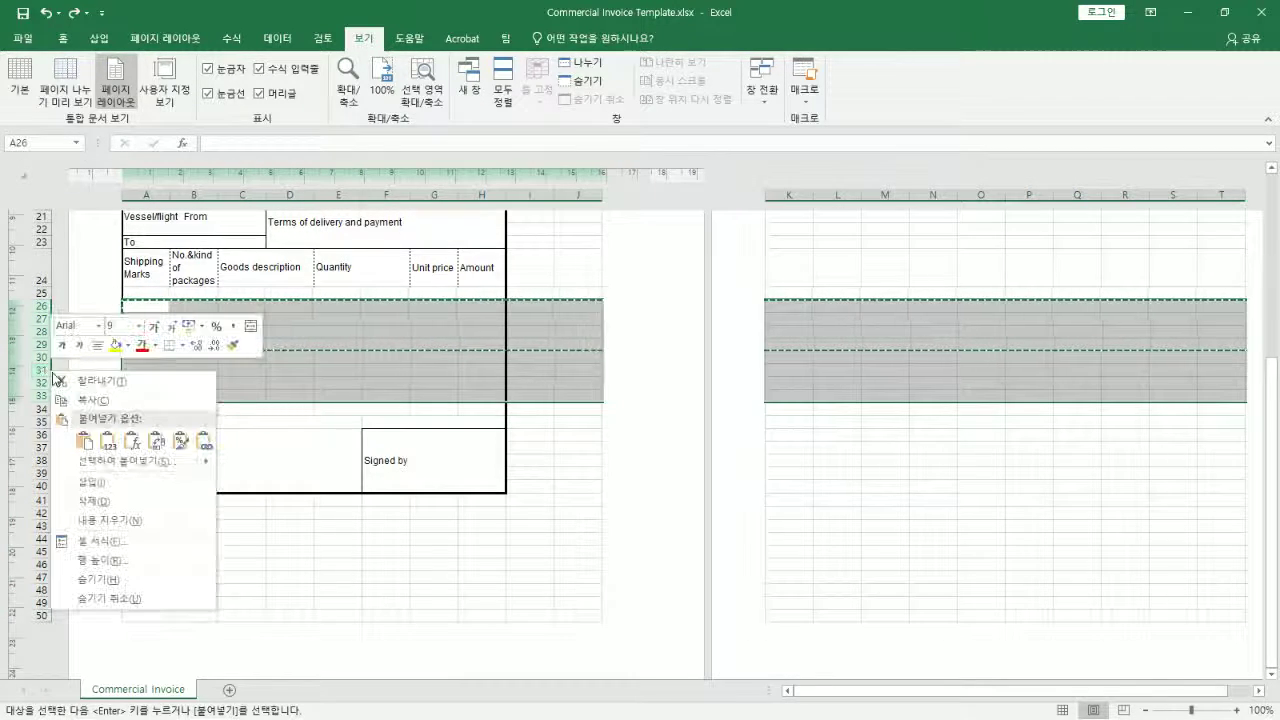
pyautogui.click(93, 400)
pyautogui.click(40, 408)
pyautogui.rightClick(42, 410)
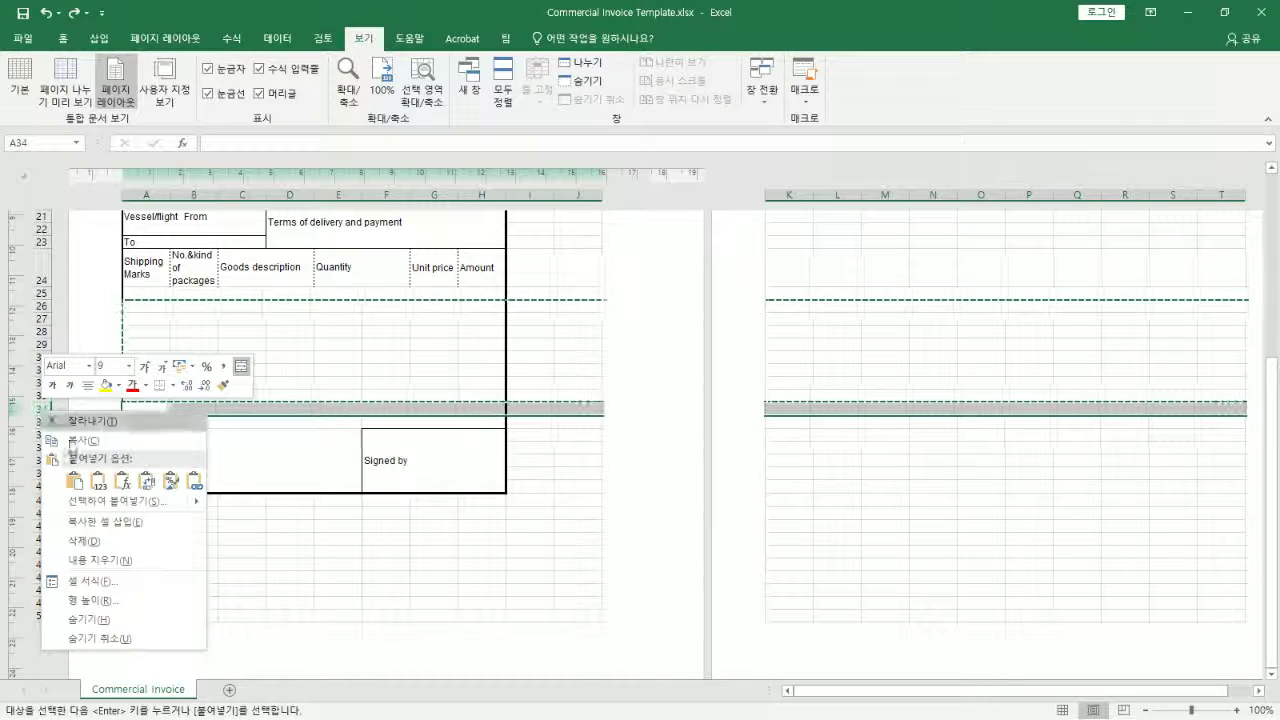
pyautogui.click(75, 481)
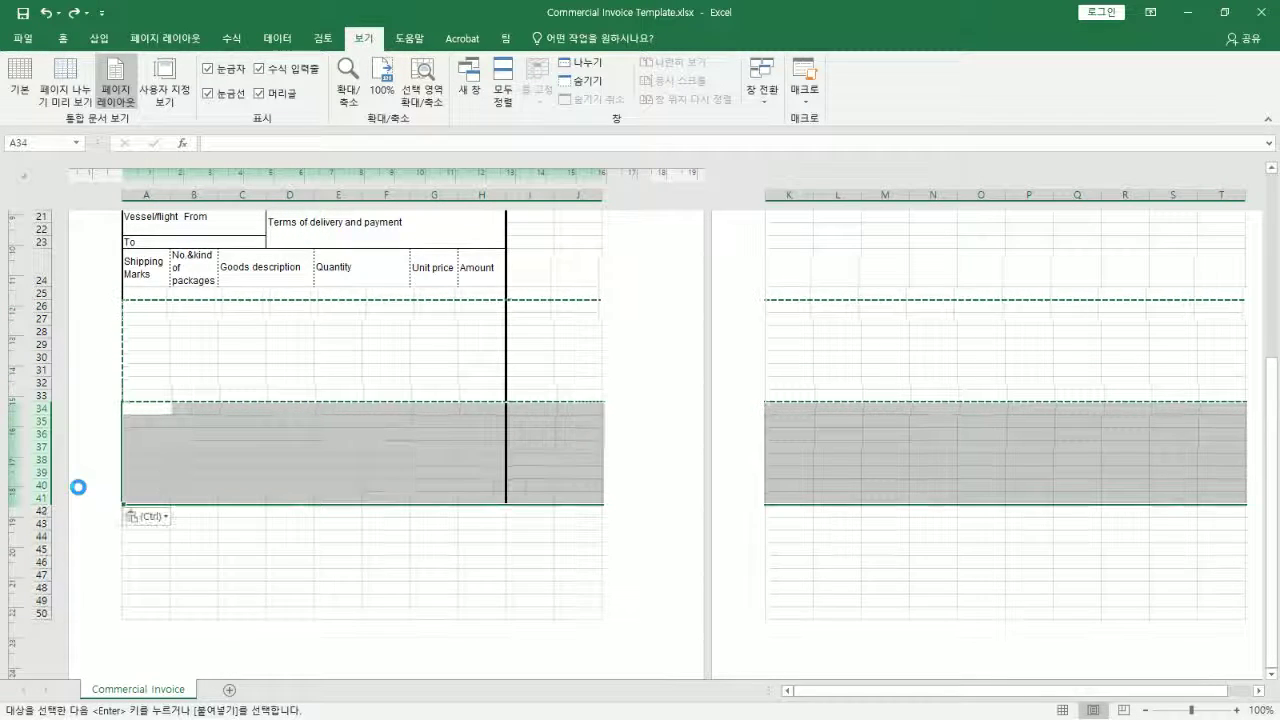
pyautogui.click(225, 480)
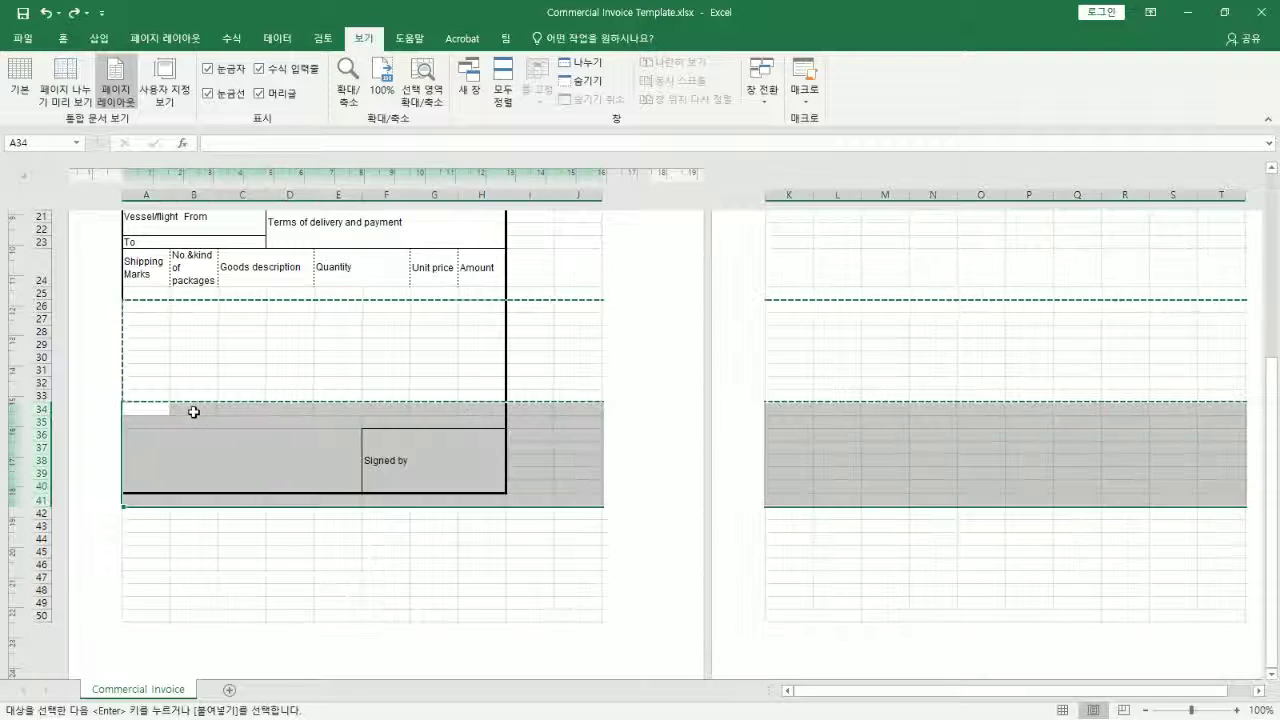
pyautogui.hotkey('ctrl', 'z')
# Insert the copied rows above row 34 and check where the Signed by block now sits
pyautogui.click(36, 408)
pyautogui.rightClick(38, 410)
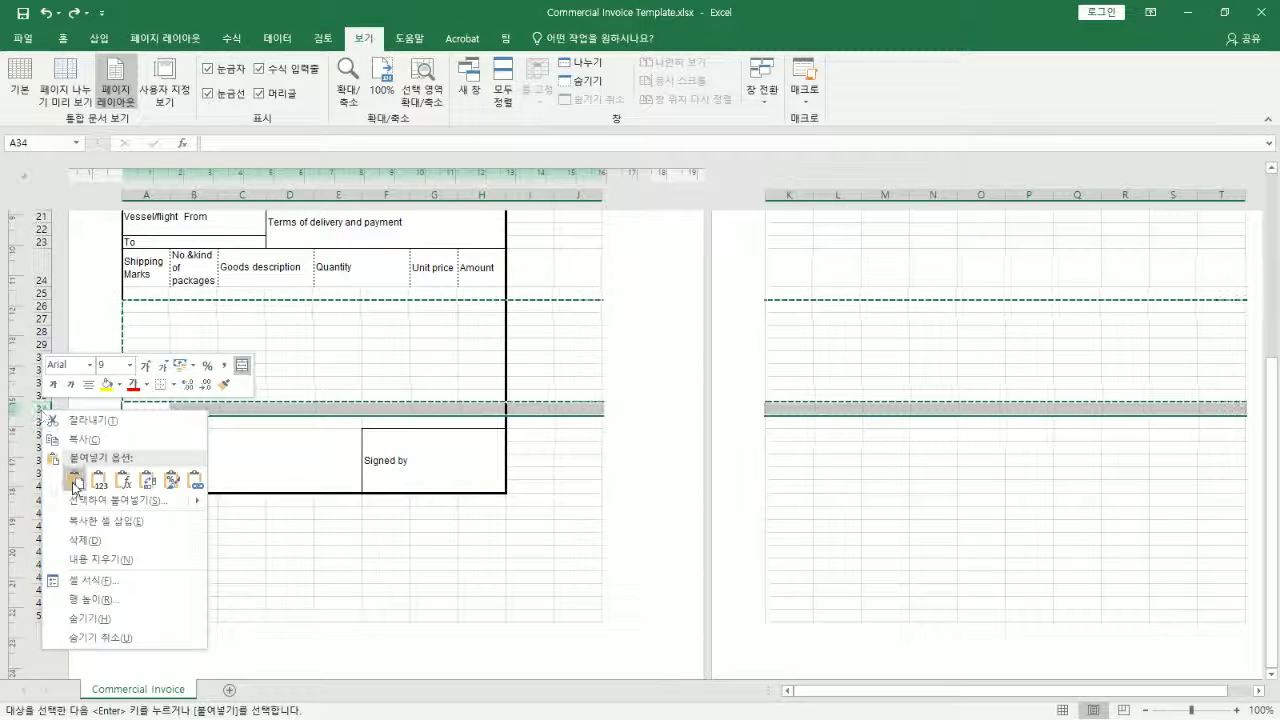
pyautogui.click(101, 518)
pyautogui.click(236, 458)
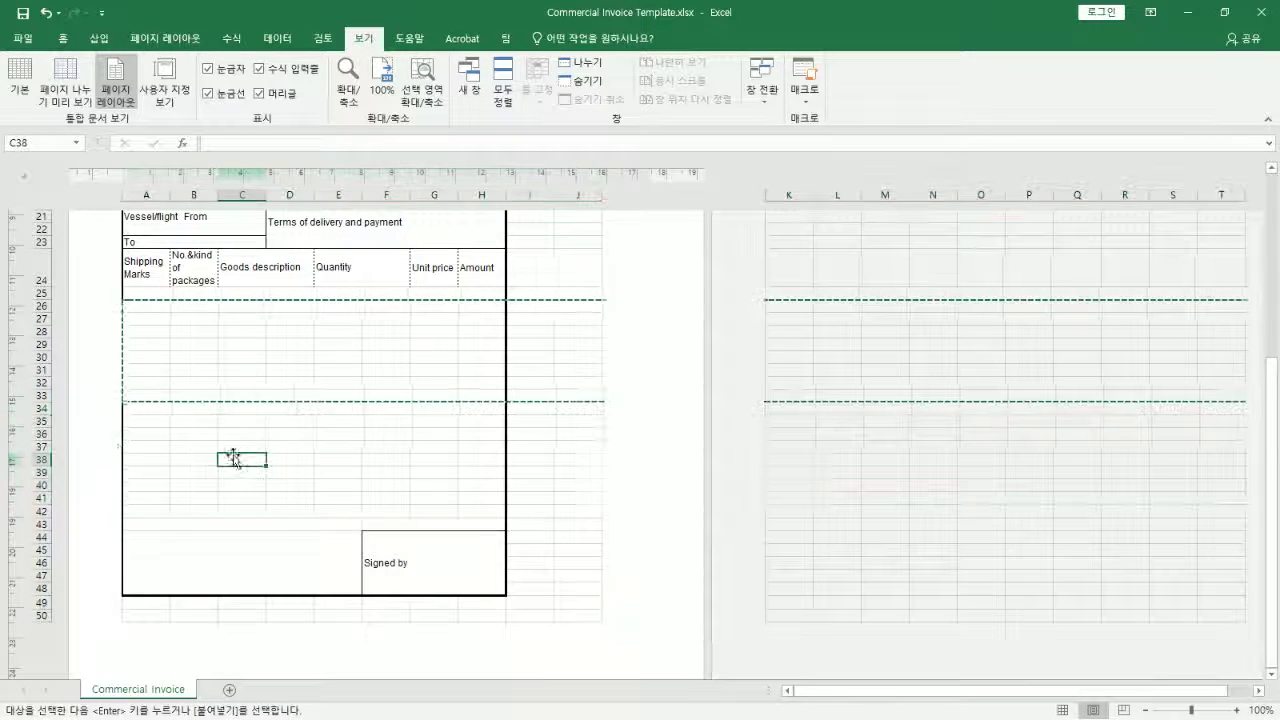
pyautogui.rightClick(38, 421)
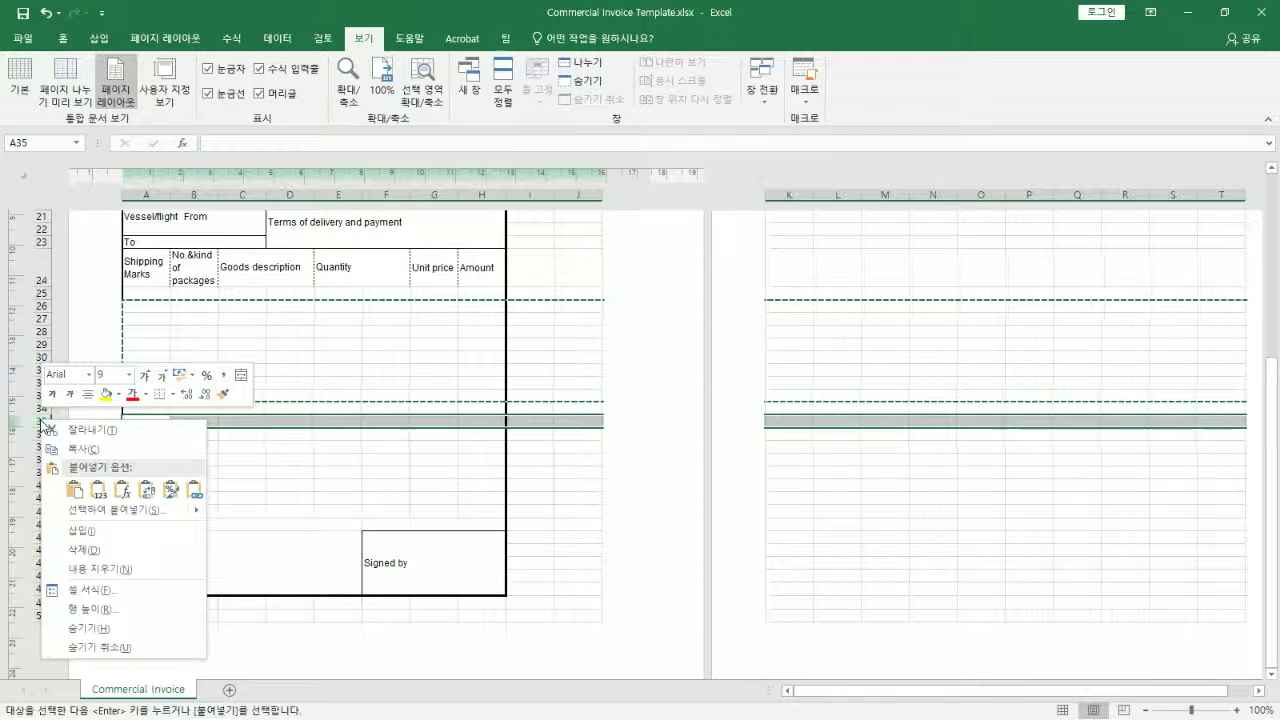
pyautogui.press('Escape')
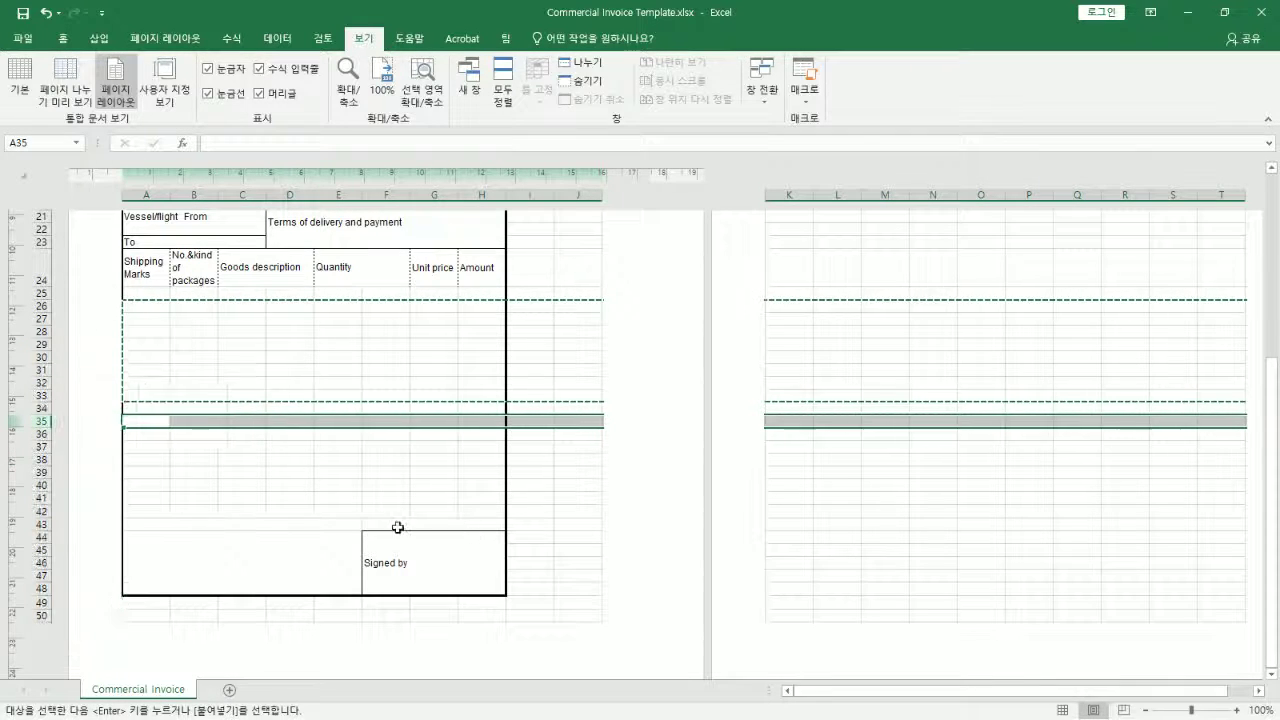
pyautogui.moveTo(143, 507); pyautogui.dragTo(392, 588)
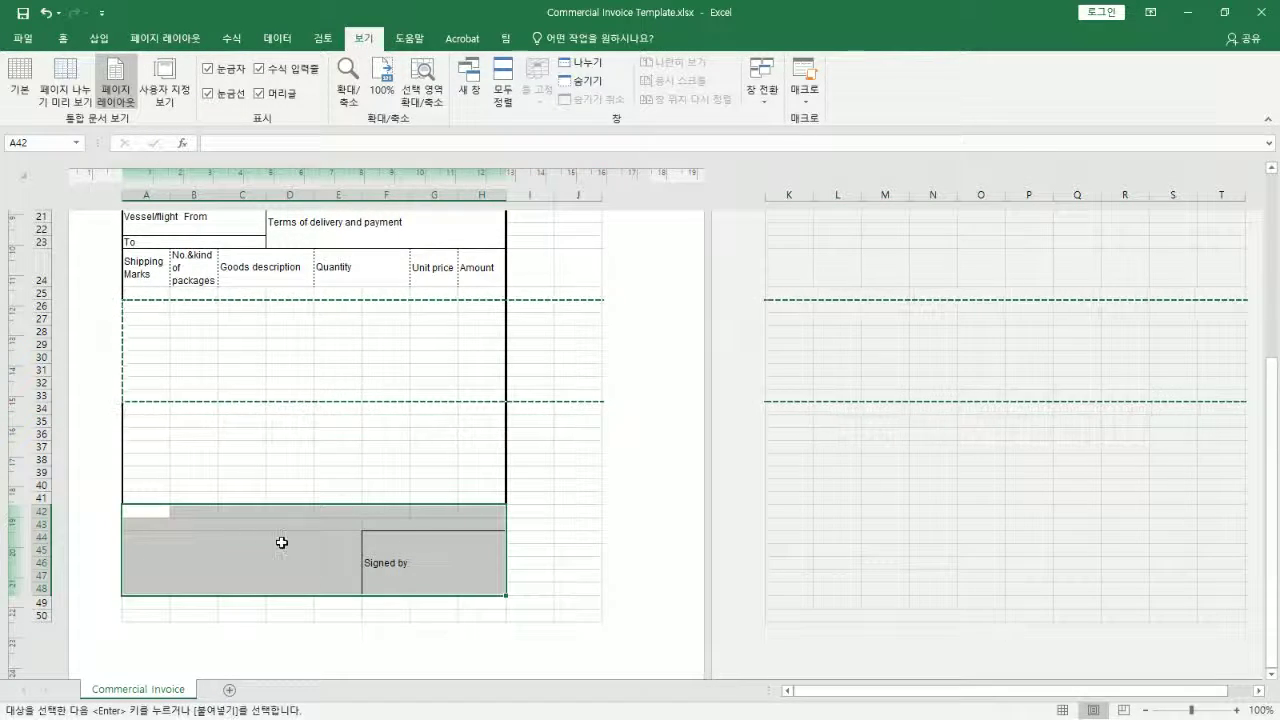
pyautogui.click(255, 433)
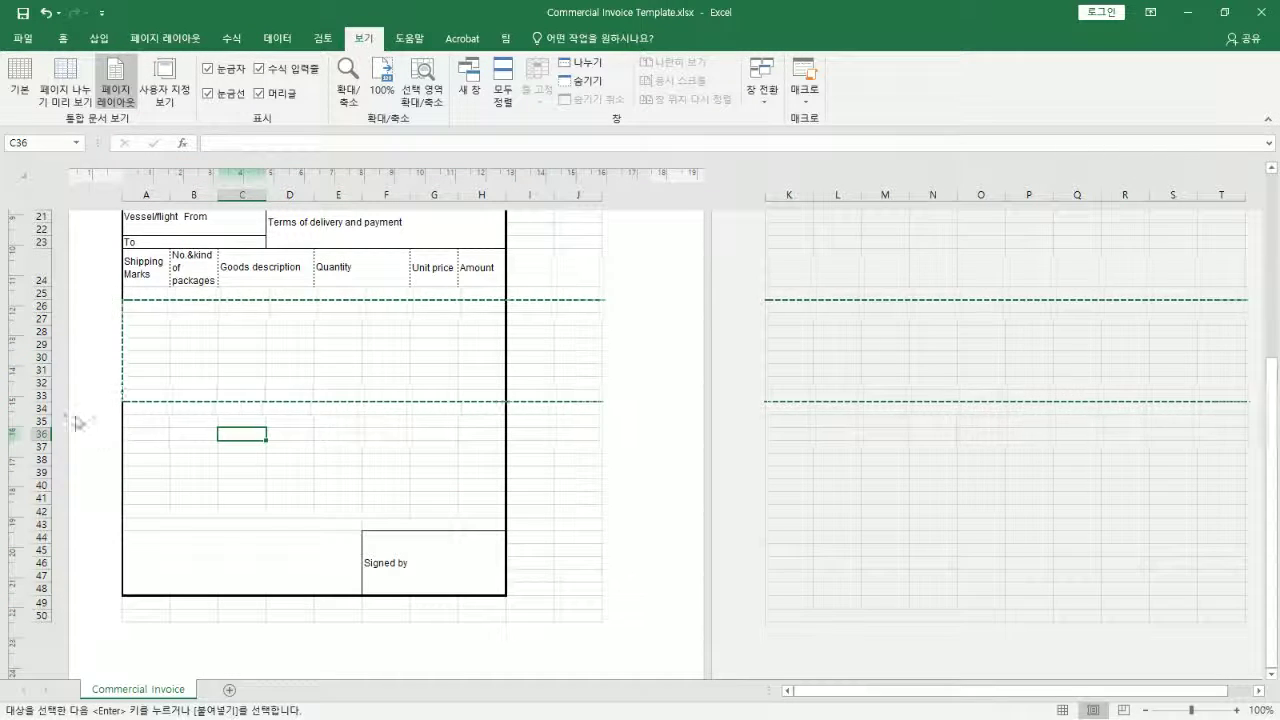
# Insert two more copied rows at row 33, pushing Signed by down to rows 46–50
pyautogui.rightClick(40, 395)
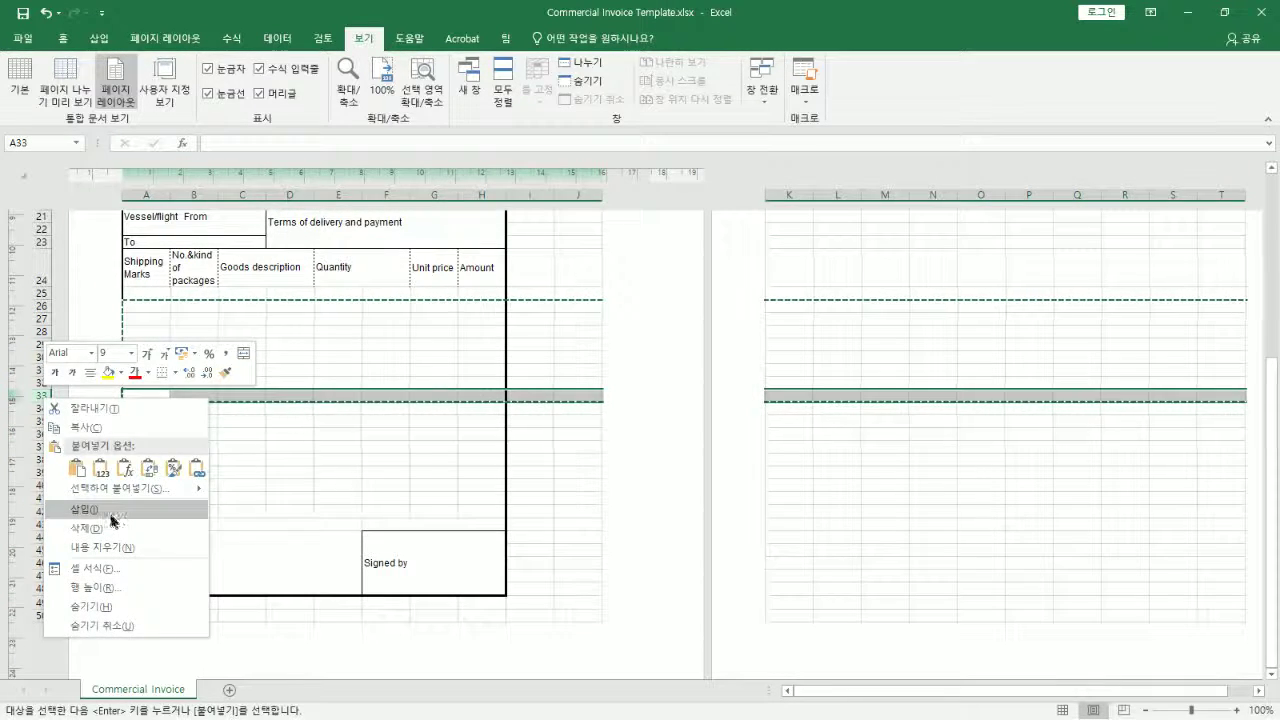
pyautogui.click(100, 508)
pyautogui.rightClick(40, 395)
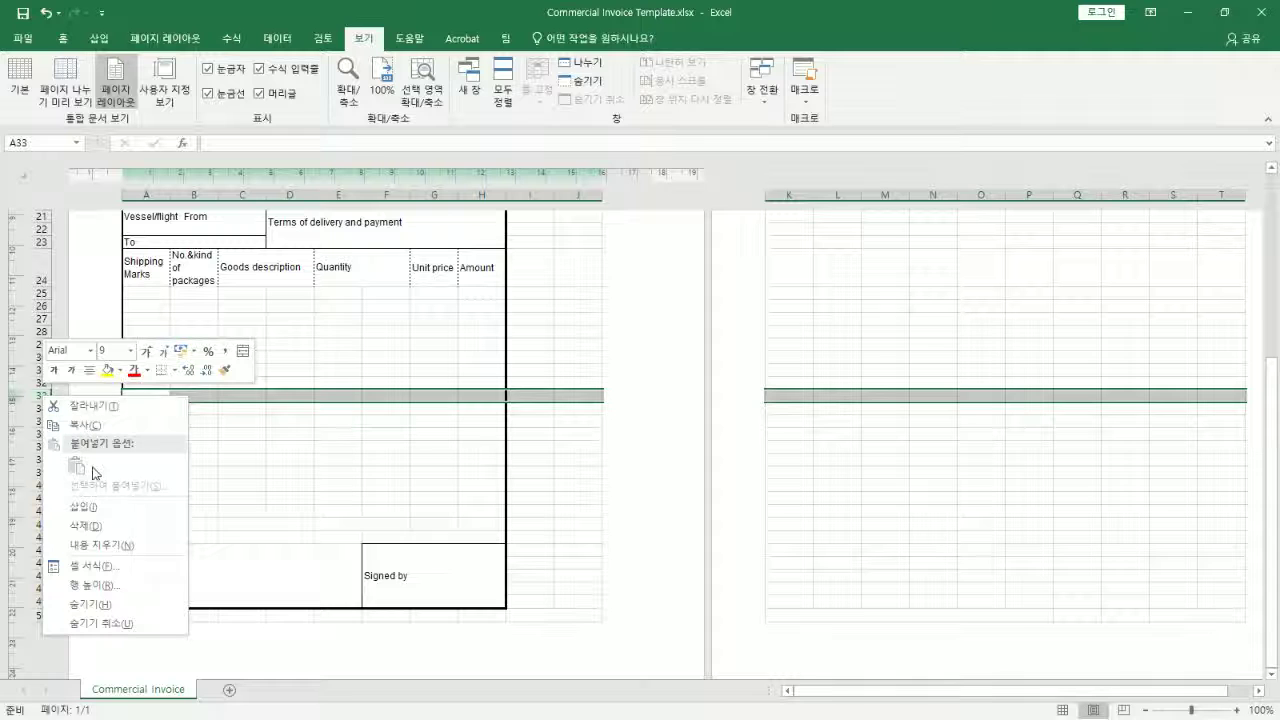
pyautogui.click(100, 506)
pyautogui.click(357, 423)
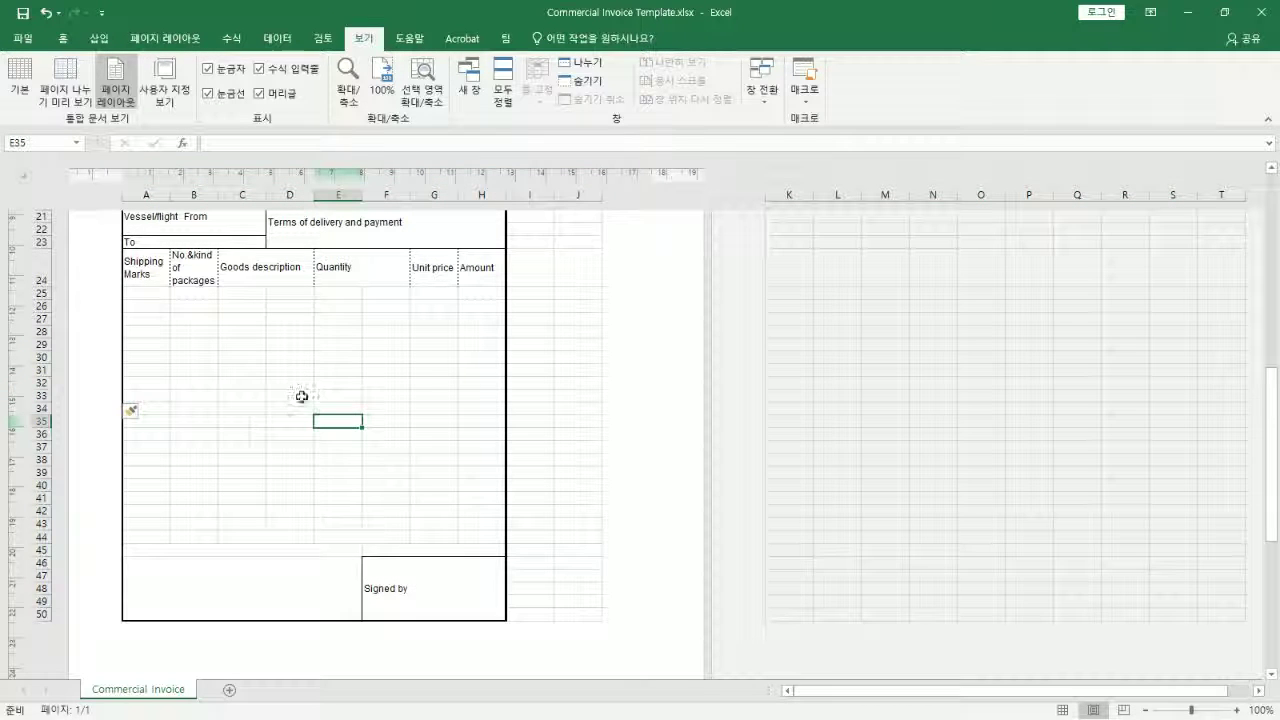
# Widen columns A–H, then fine-tune them so the Amount column stays on page 1
pyautogui.scroll(2, 355, 391)
pyautogui.scroll(5, 387, 376)
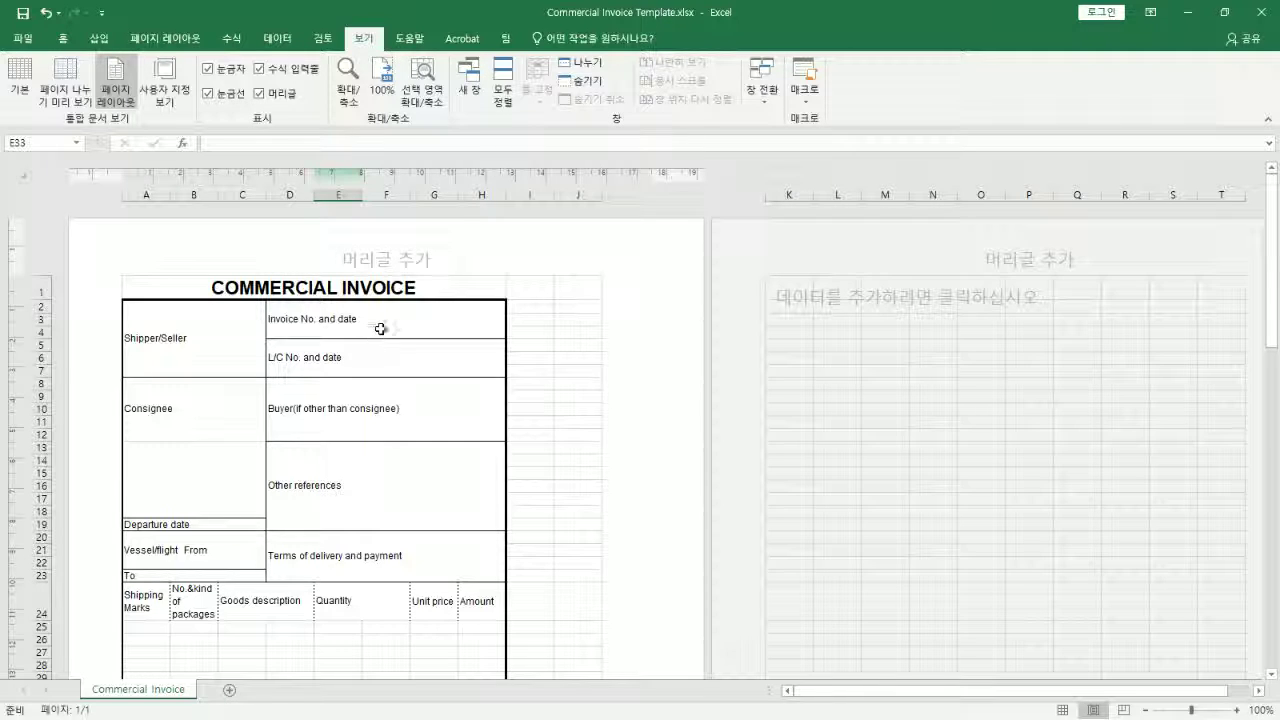
pyautogui.moveTo(146, 194); pyautogui.dragTo(486, 193)
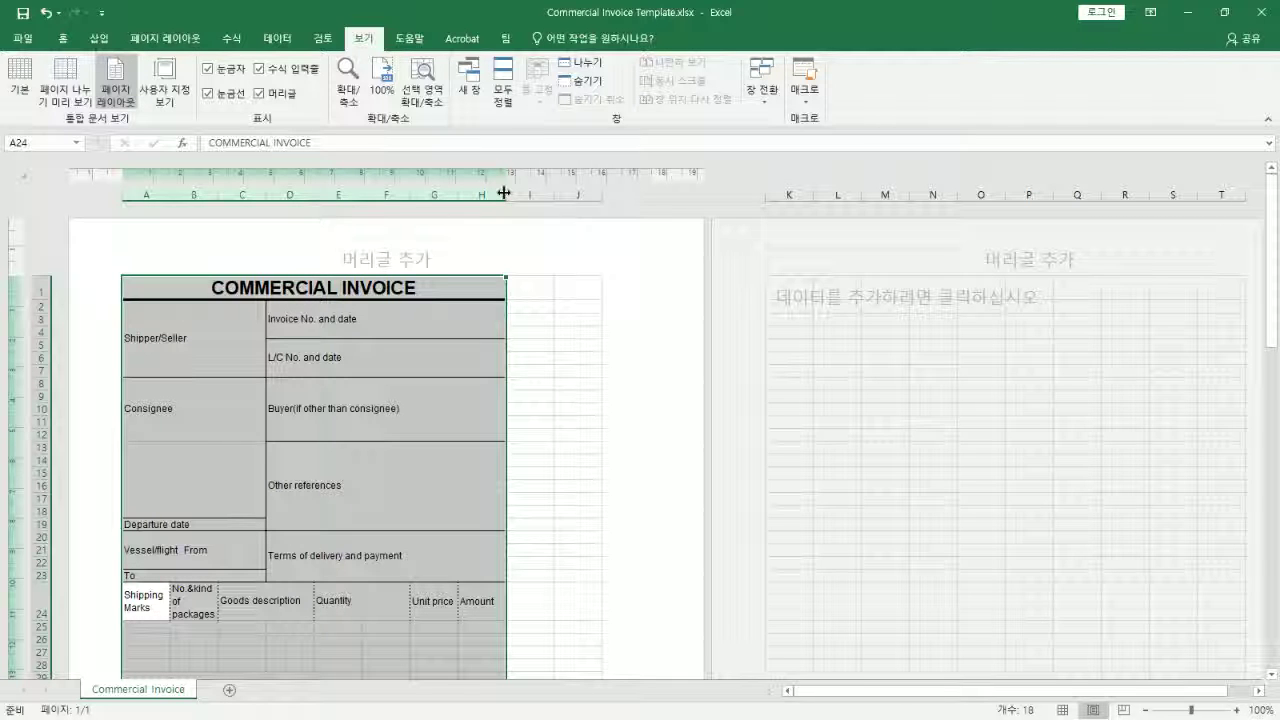
pyautogui.moveTo(504, 193); pyautogui.dragTo(509, 190)
pyautogui.click(147, 193)
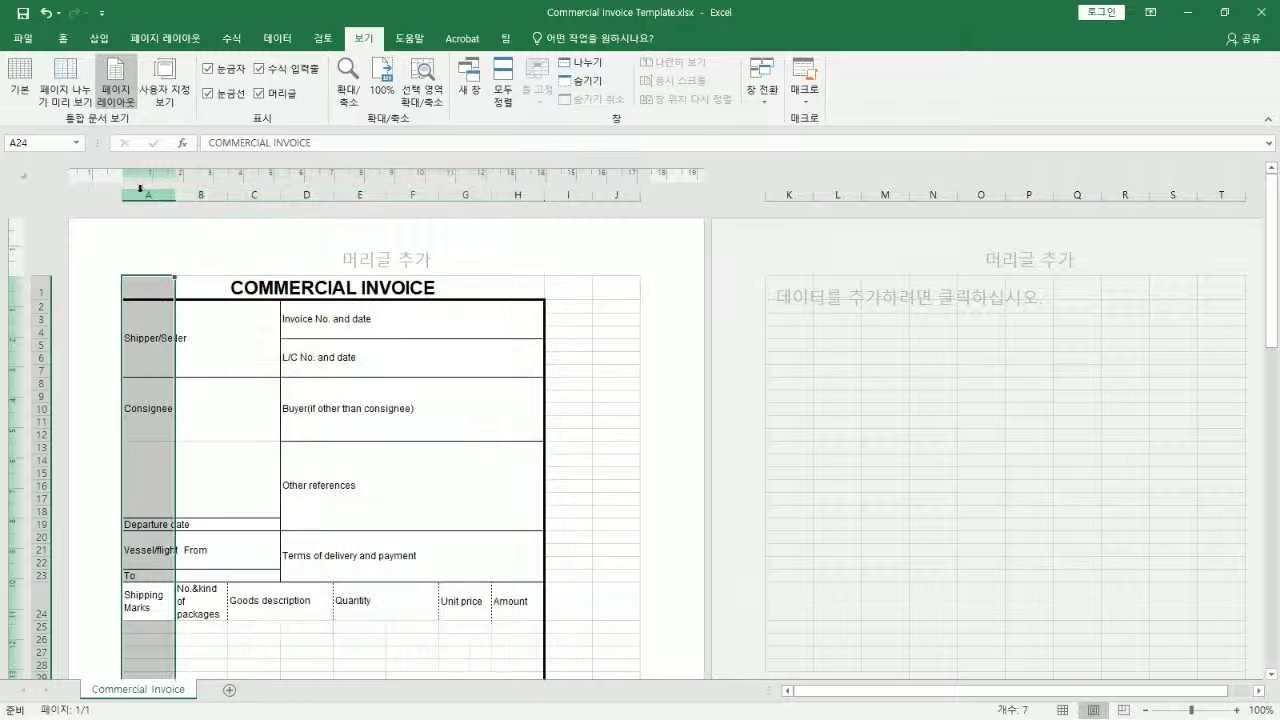
pyautogui.keyDown('shift'); pyautogui.click(535, 190); pyautogui.keyUp('shift')
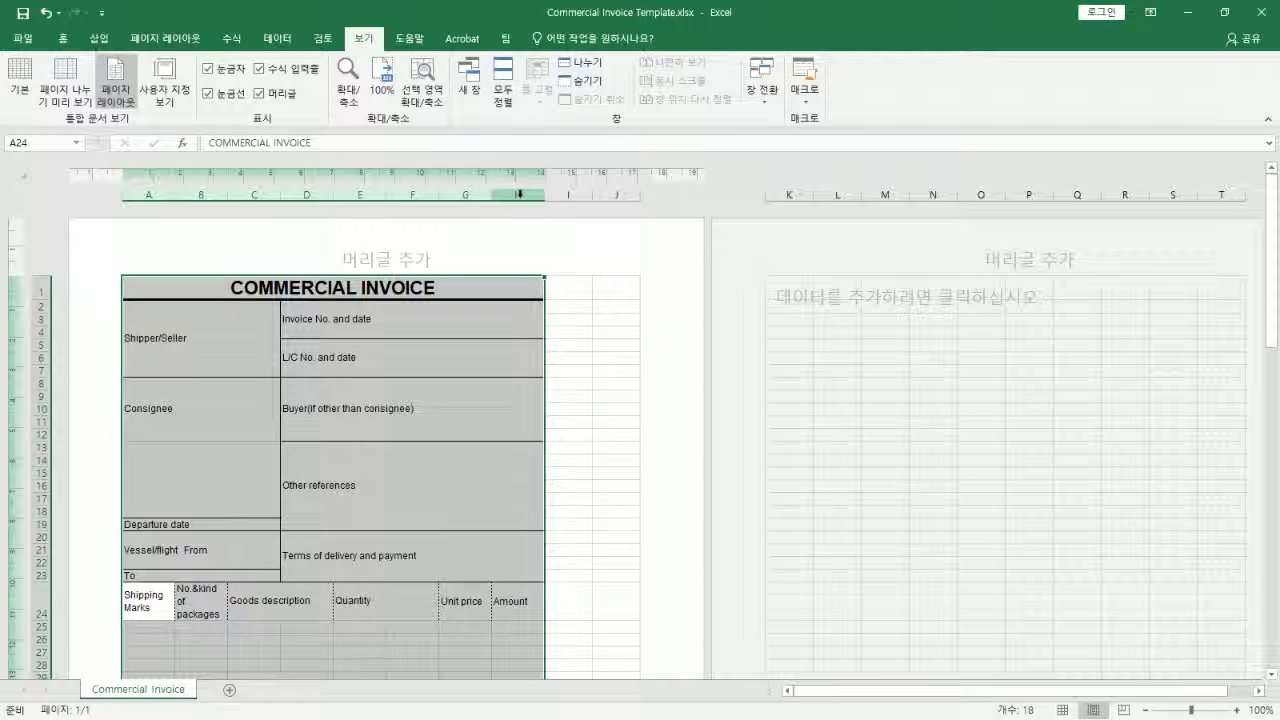
pyautogui.moveTo(544, 194); pyautogui.dragTo(643, 191)
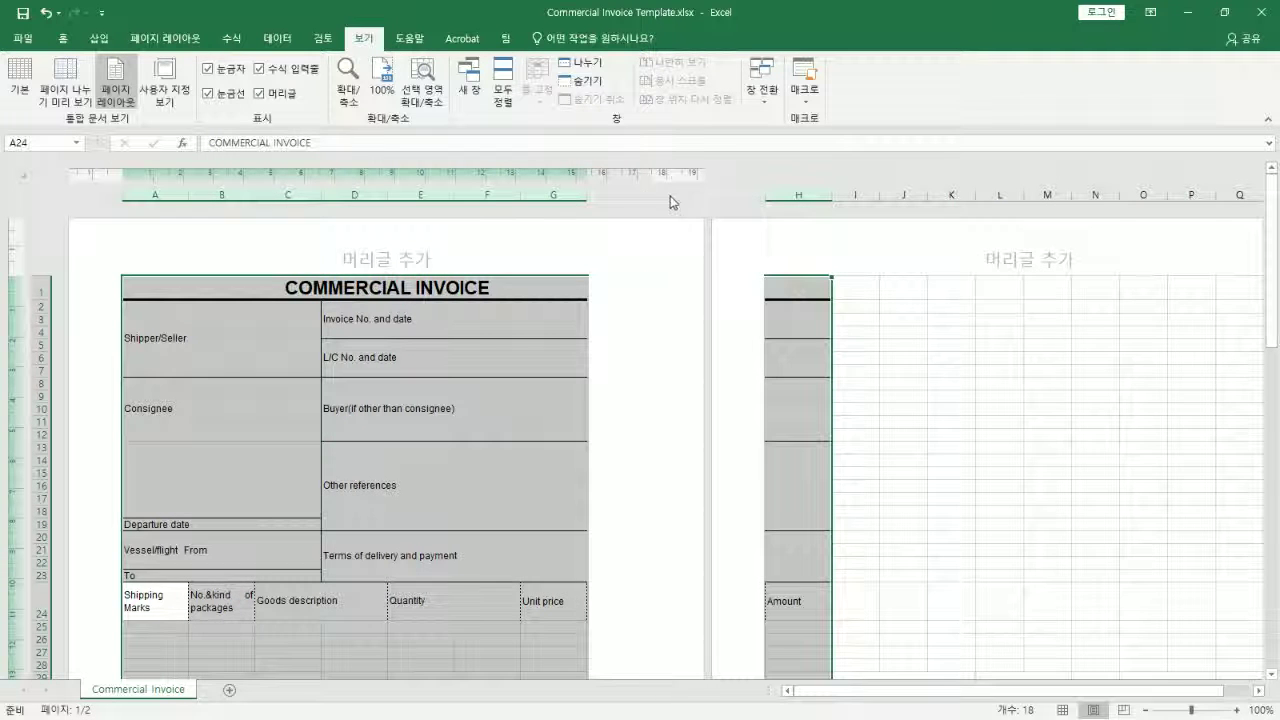
pyautogui.moveTo(832, 200); pyautogui.dragTo(828, 195)
pyautogui.moveTo(606, 192); pyautogui.dragTo(618, 196)
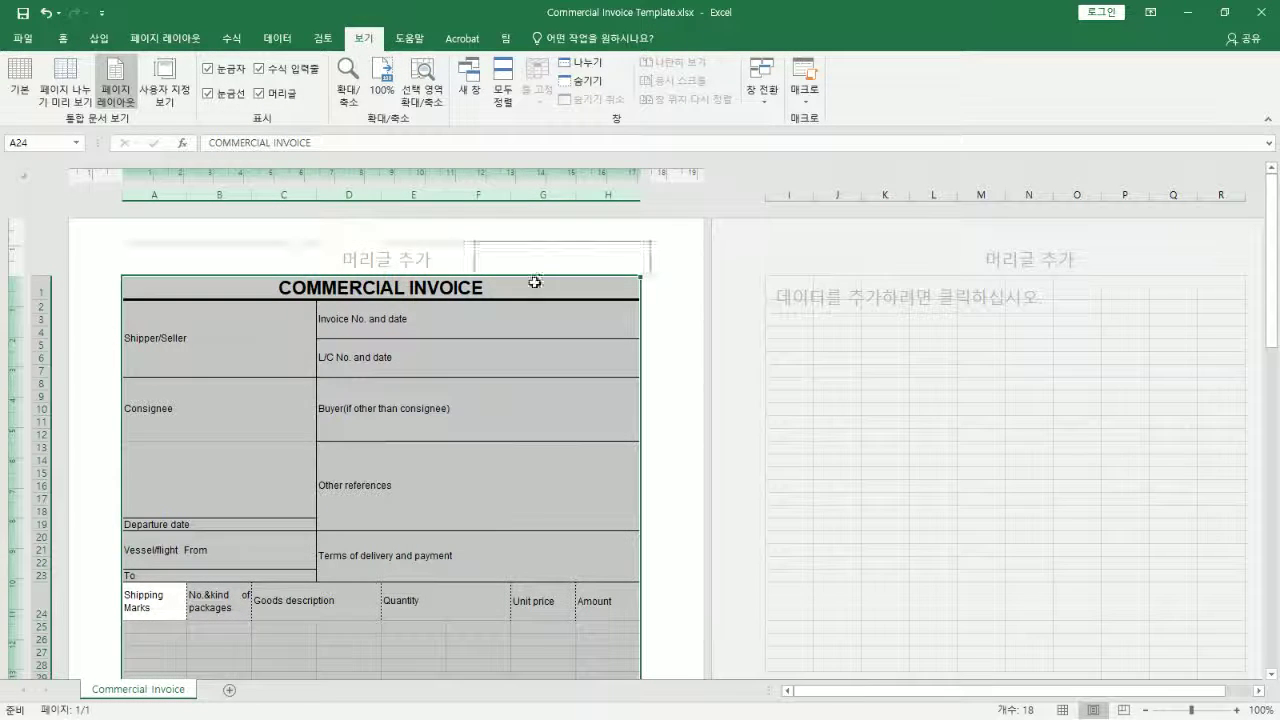
pyautogui.scroll(-2, 530, 270)
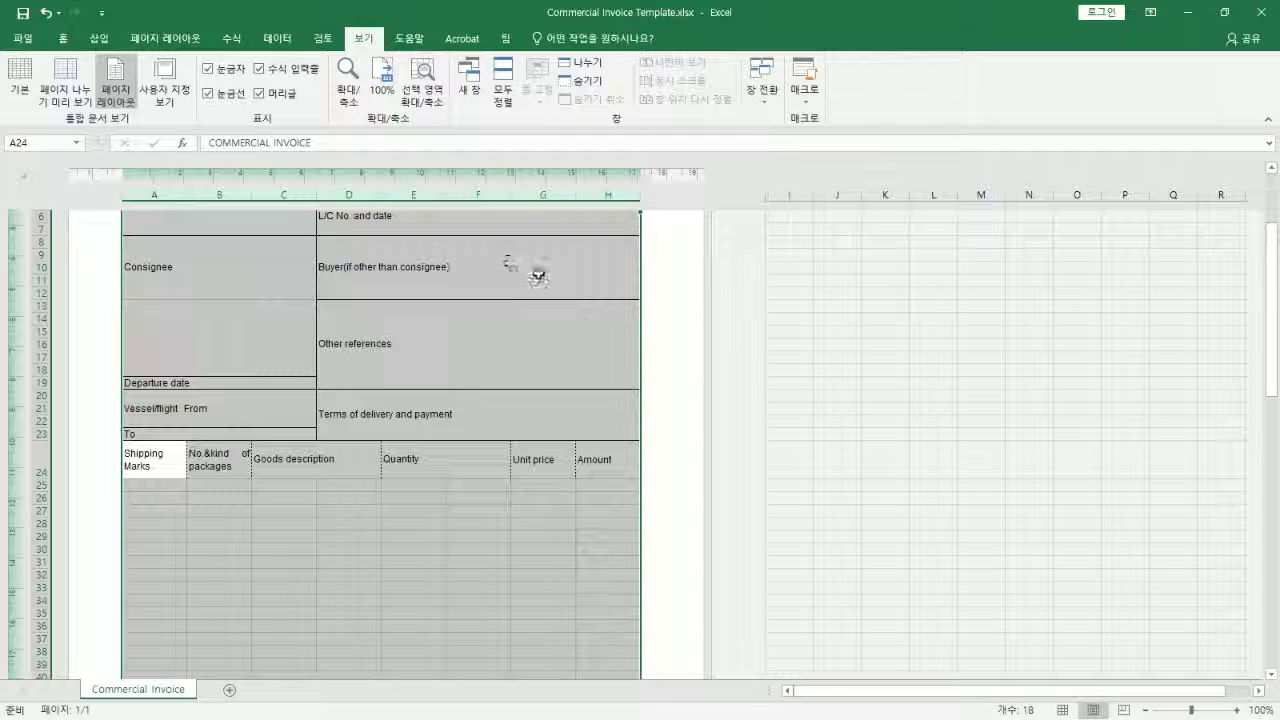
# Open Page Setup from the Page Layout Margins list's Custom Margins option
pyautogui.click(538, 271)
pyautogui.scroll(2, 588, 277)
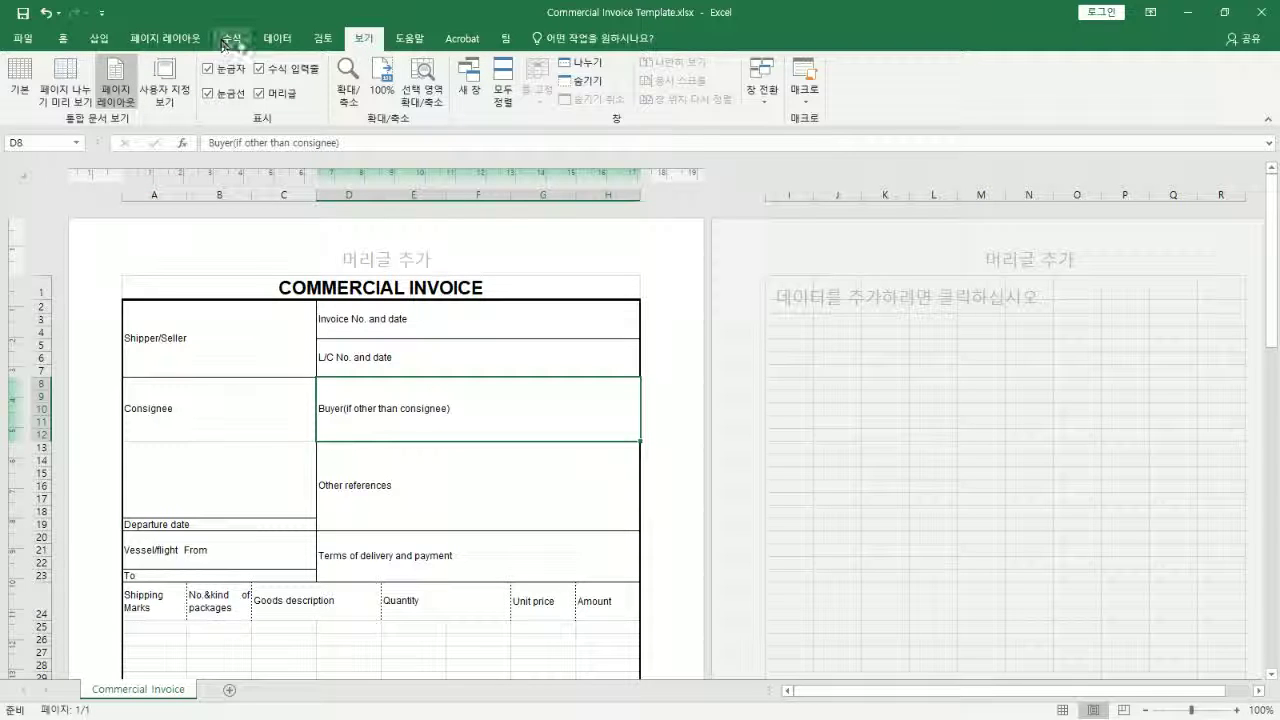
pyautogui.click(178, 38)
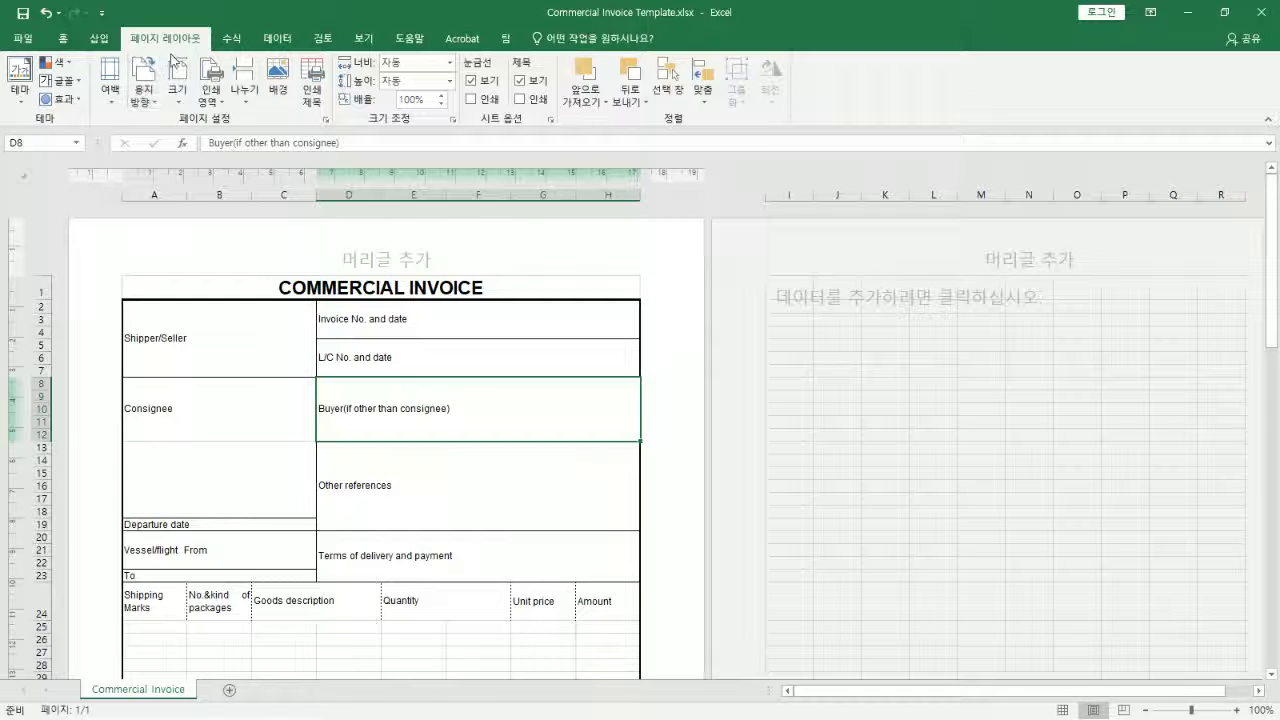
pyautogui.click(113, 106)
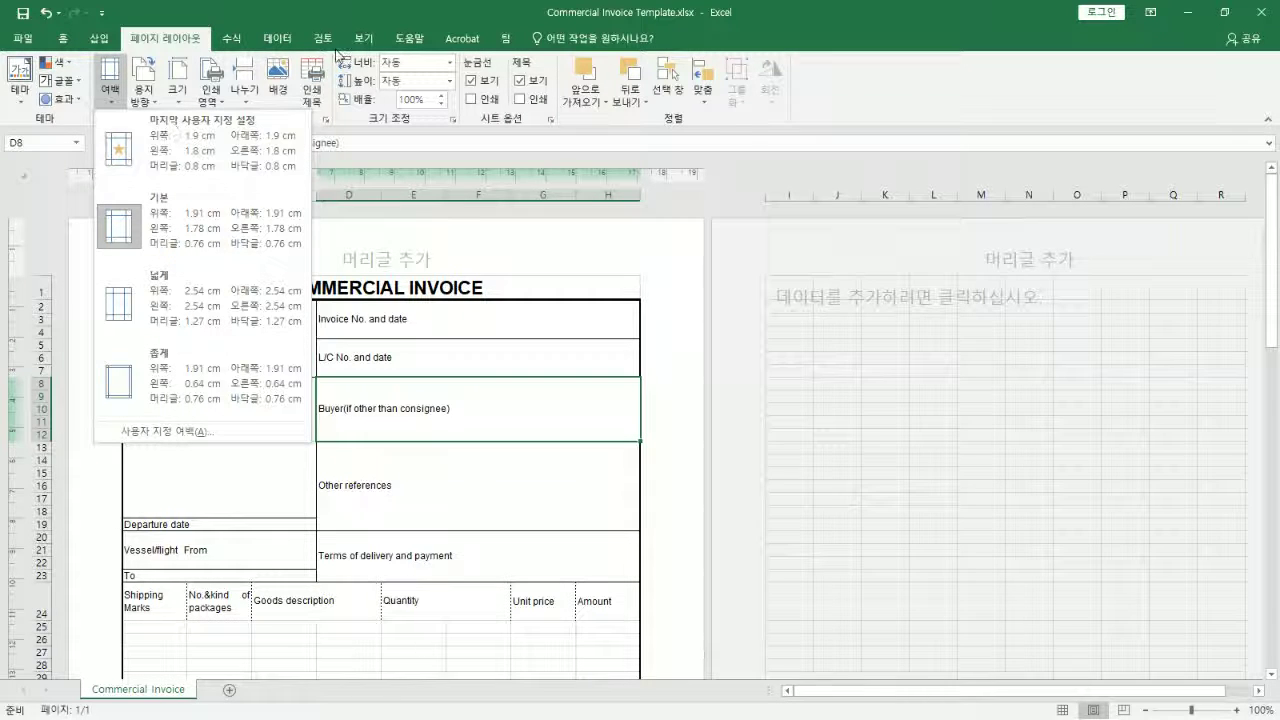
pyautogui.click(372, 45)
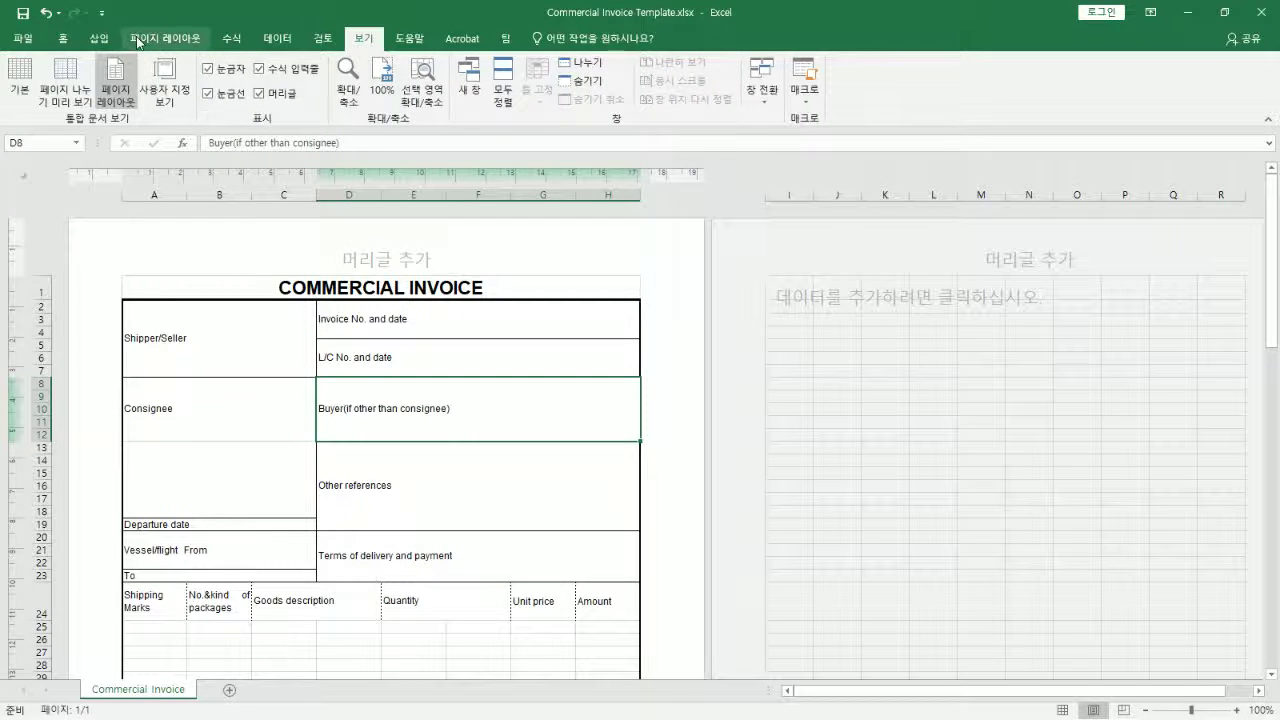
pyautogui.click(153, 40)
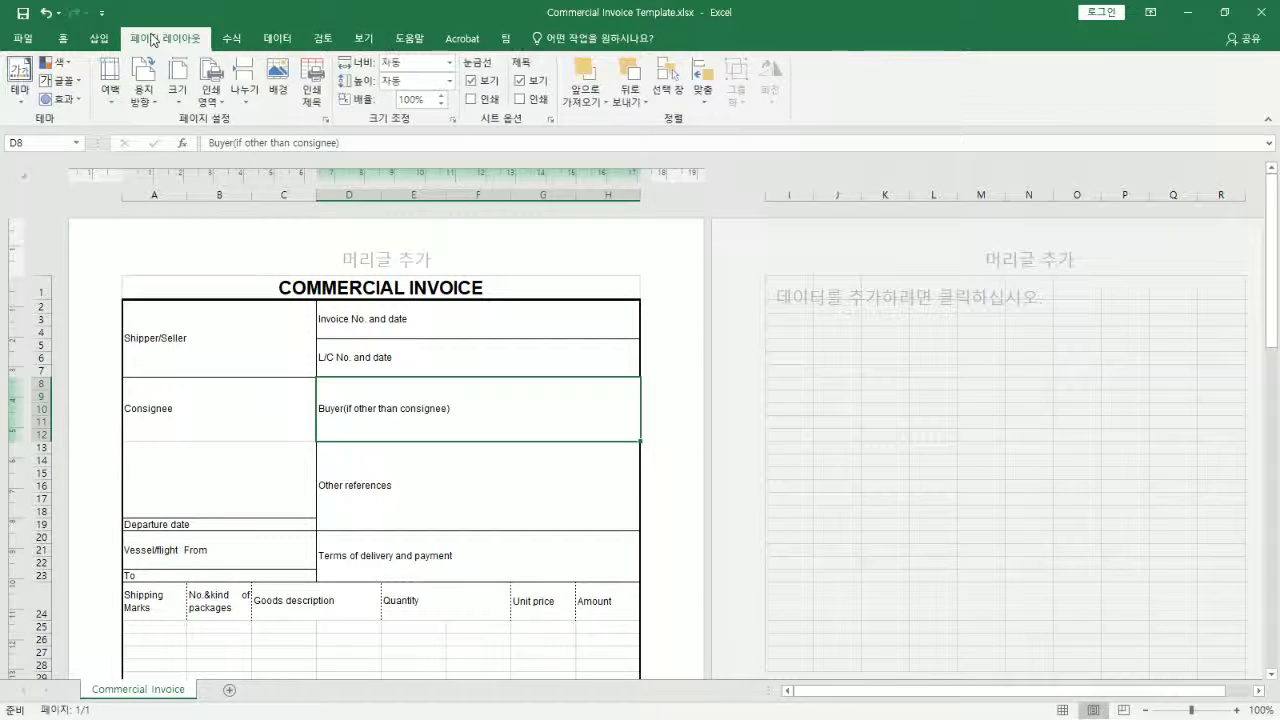
pyautogui.click(112, 108)
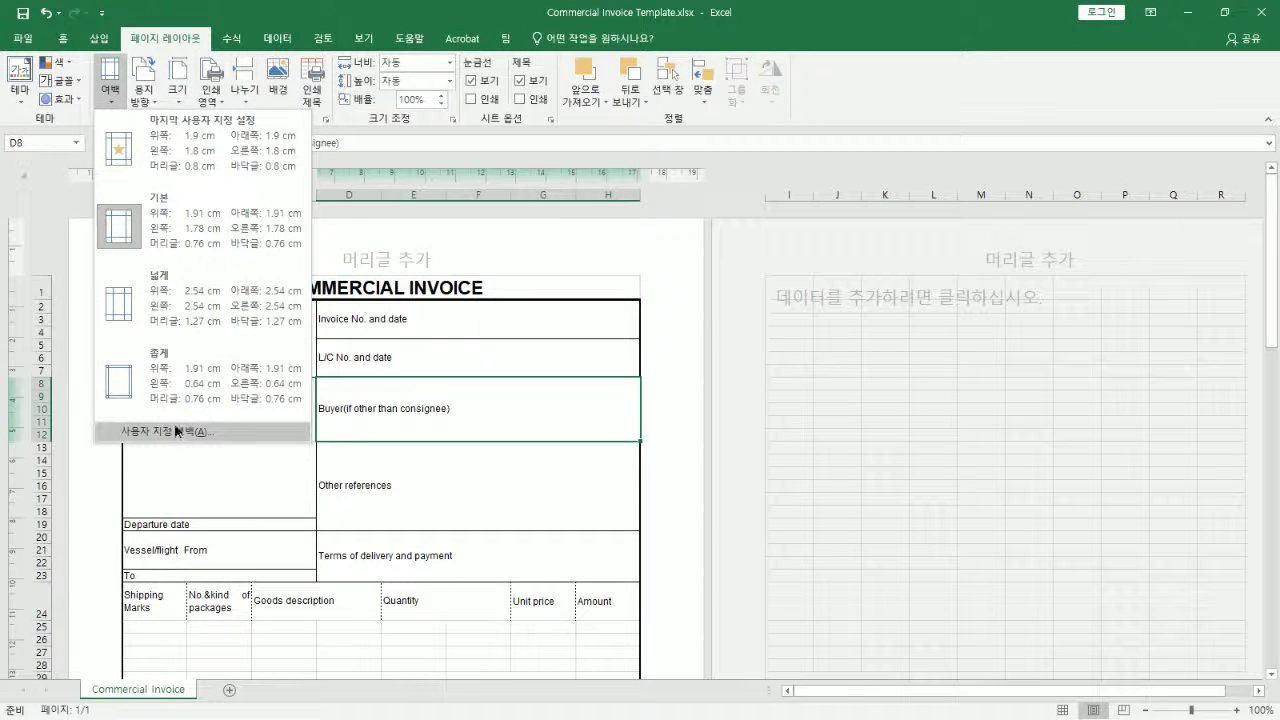
pyautogui.click(176, 431)
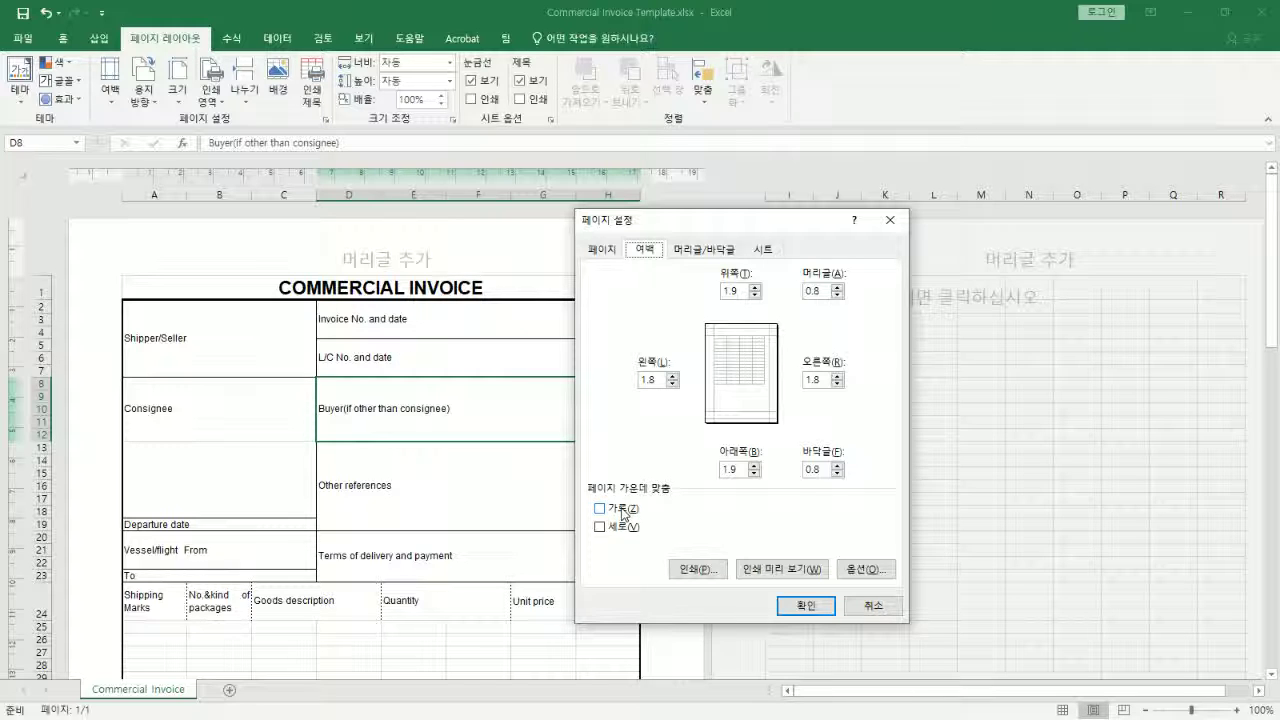
# Tick Center on page: Horizontally in Page Setup and confirm with OK
pyautogui.click(622, 512)
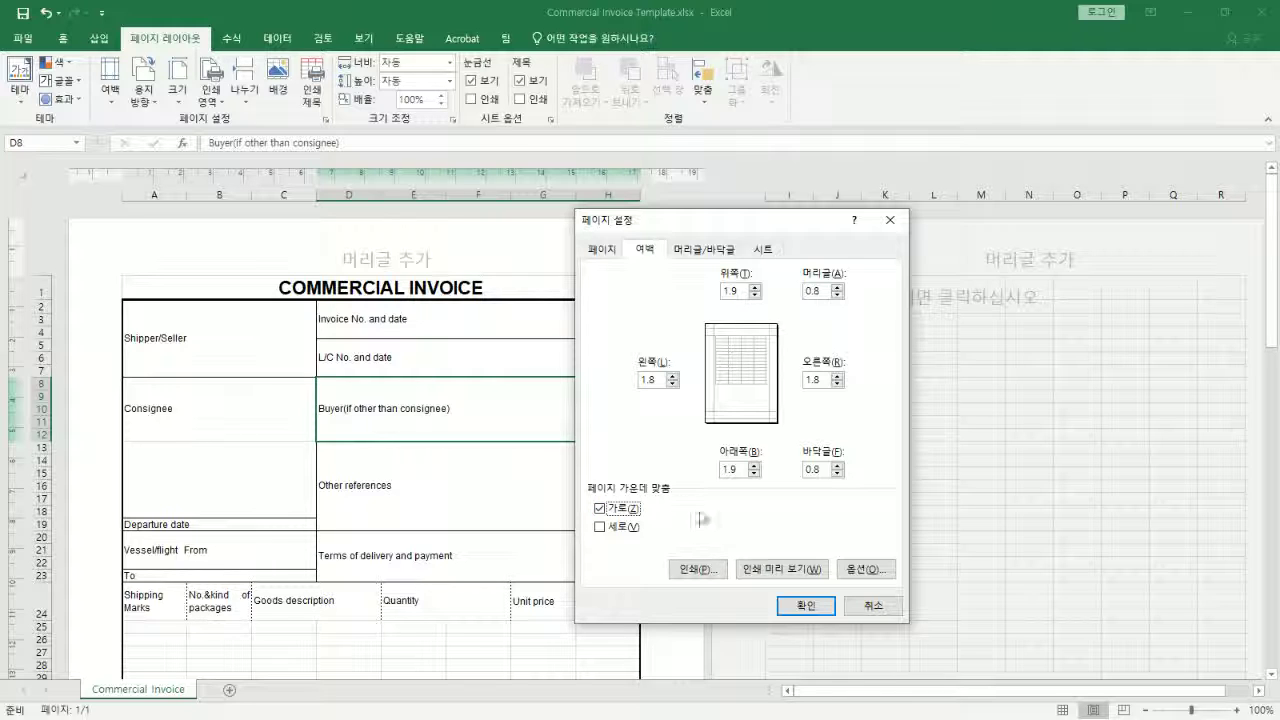
pyautogui.click(791, 606)
pyautogui.click(806, 607)
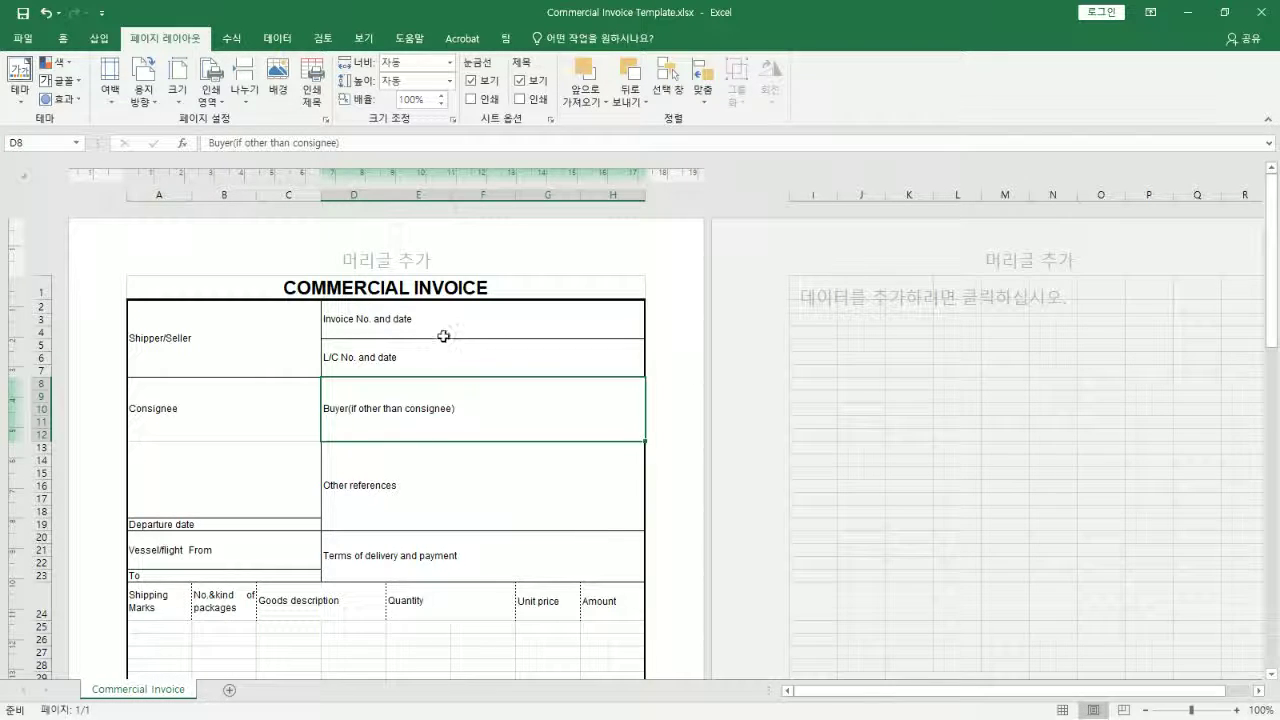
pyautogui.scroll(-3, 440, 331)
pyautogui.scroll(3, 440, 331)
pyautogui.click(166, 319)
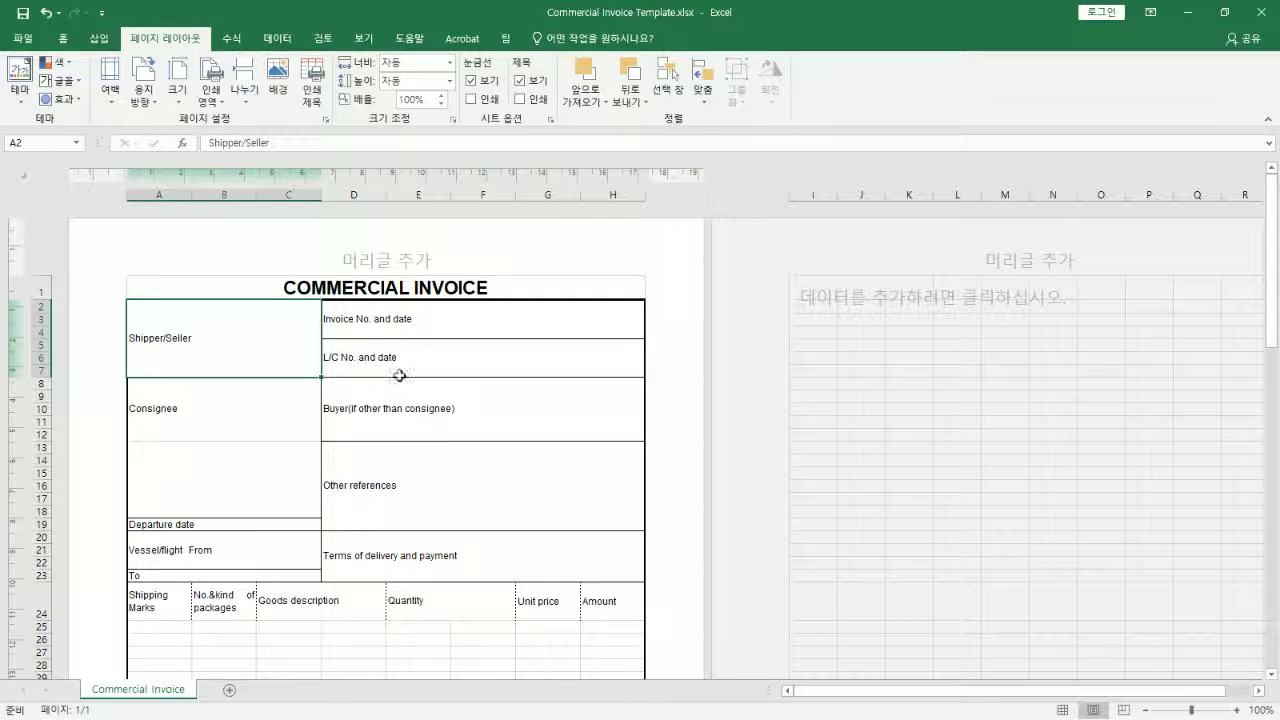
pyautogui.click(394, 553)
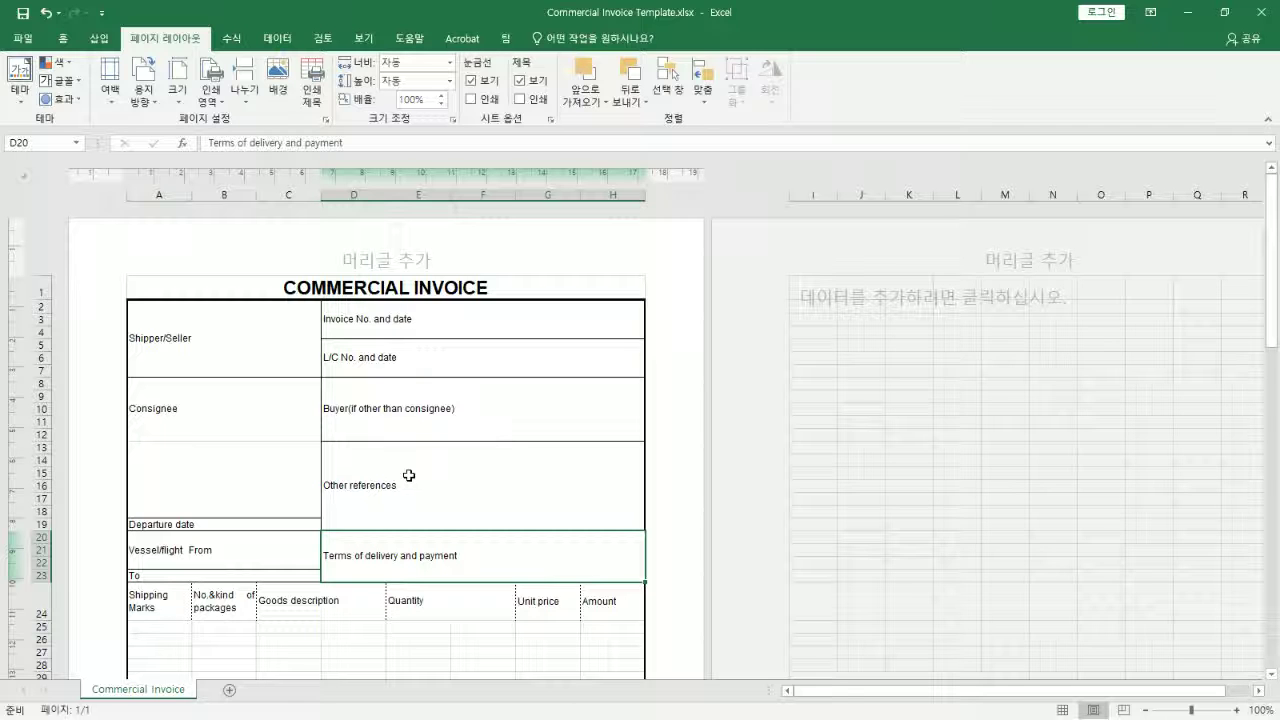
pyautogui.click(236, 346)
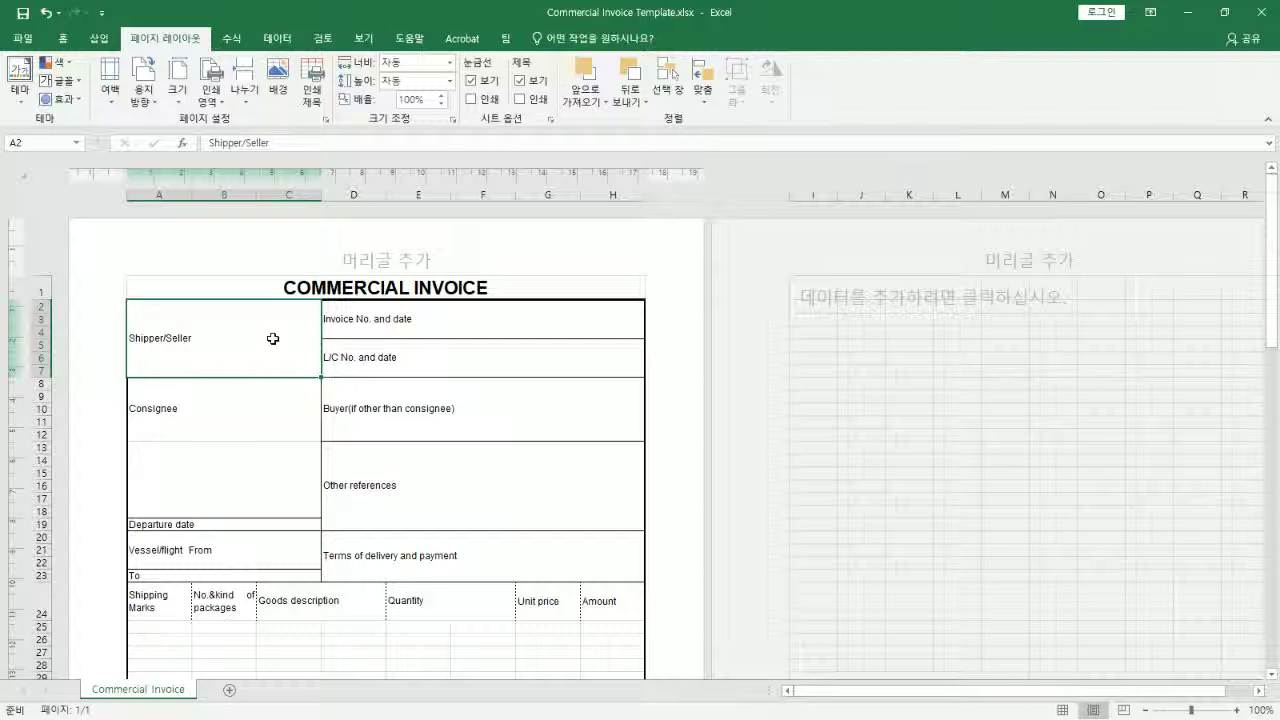
pyautogui.scroll(-6, 272, 338)
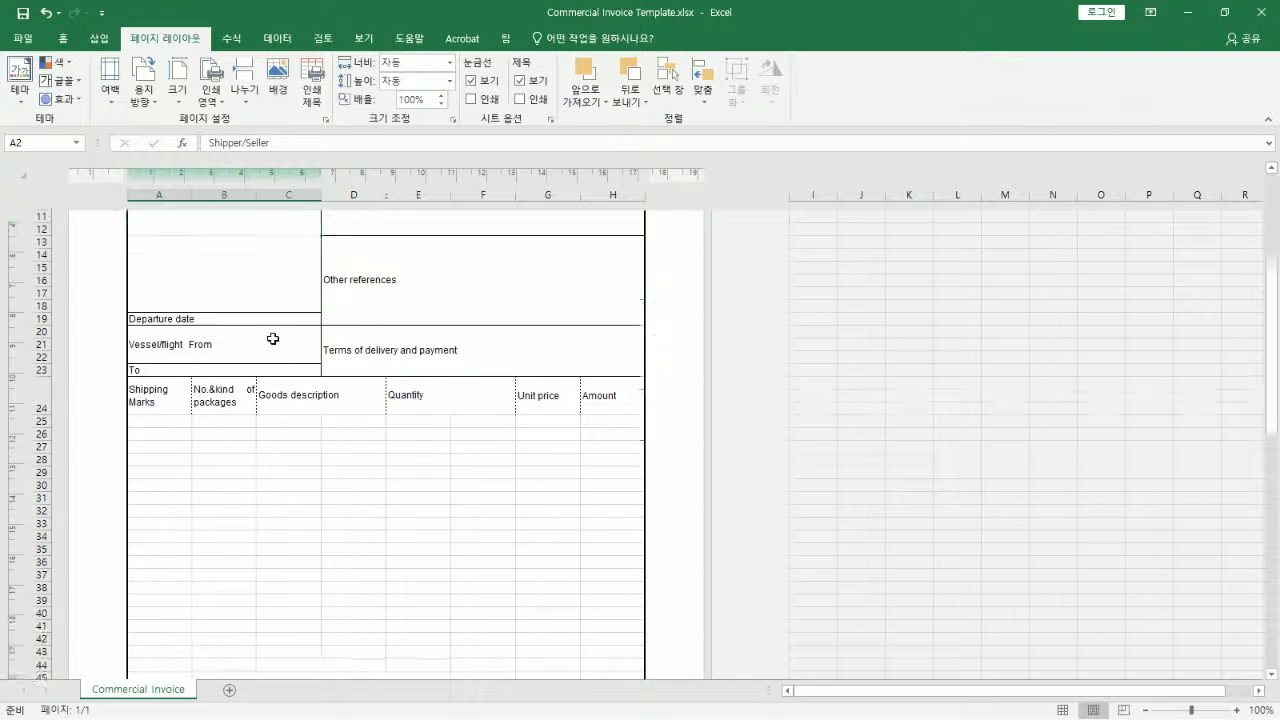
pyautogui.scroll(-2, 288, 364)
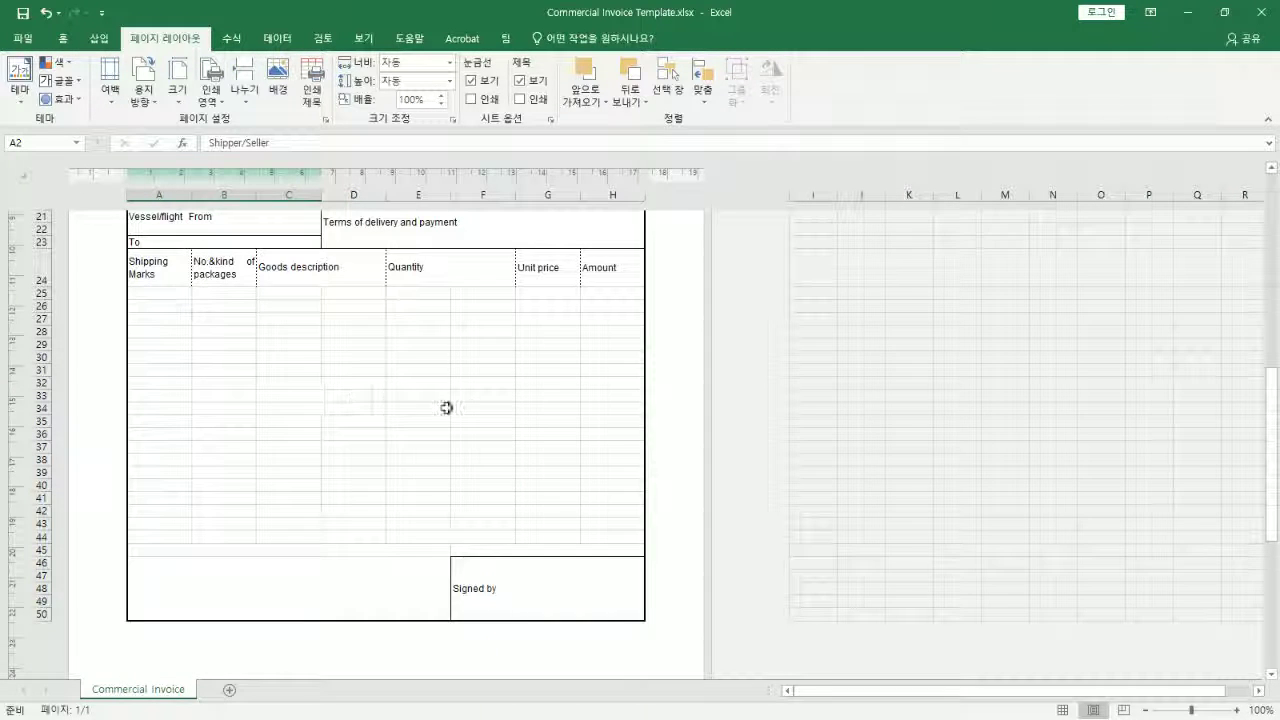
pyautogui.scroll(3, 477, 398)
pyautogui.scroll(4, 430, 375)
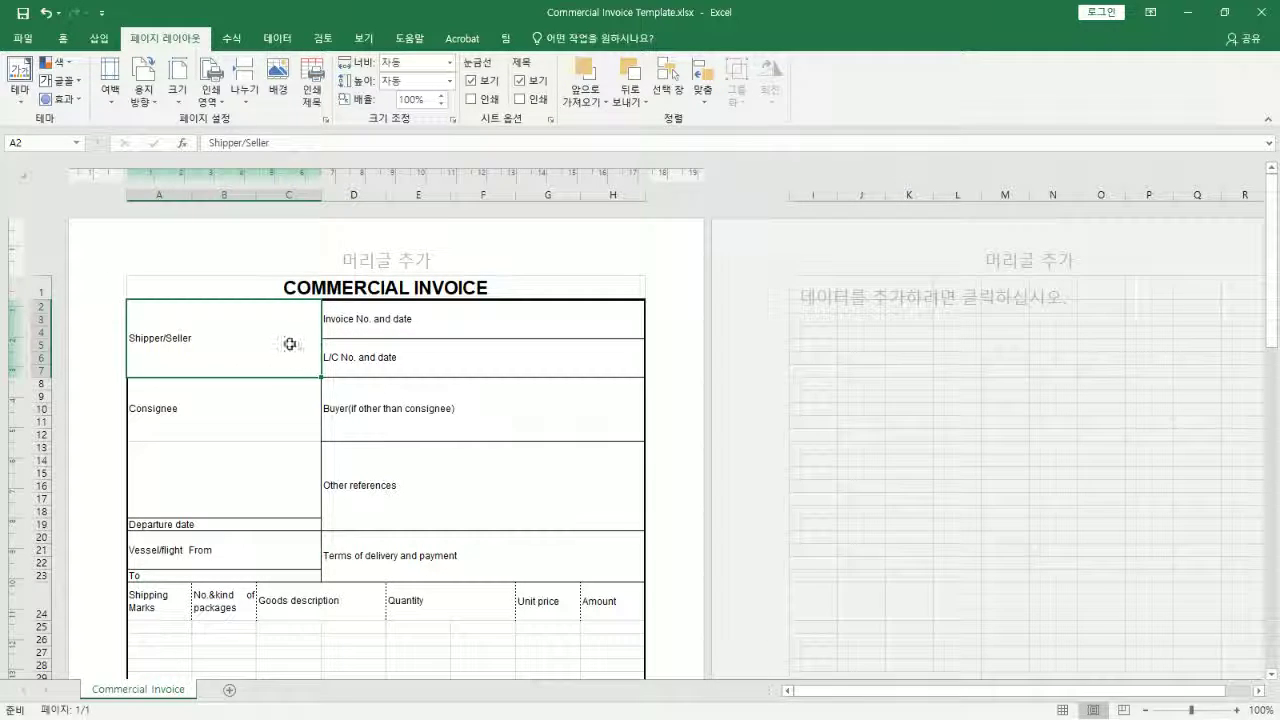
pyautogui.scroll(-3, 287, 343)
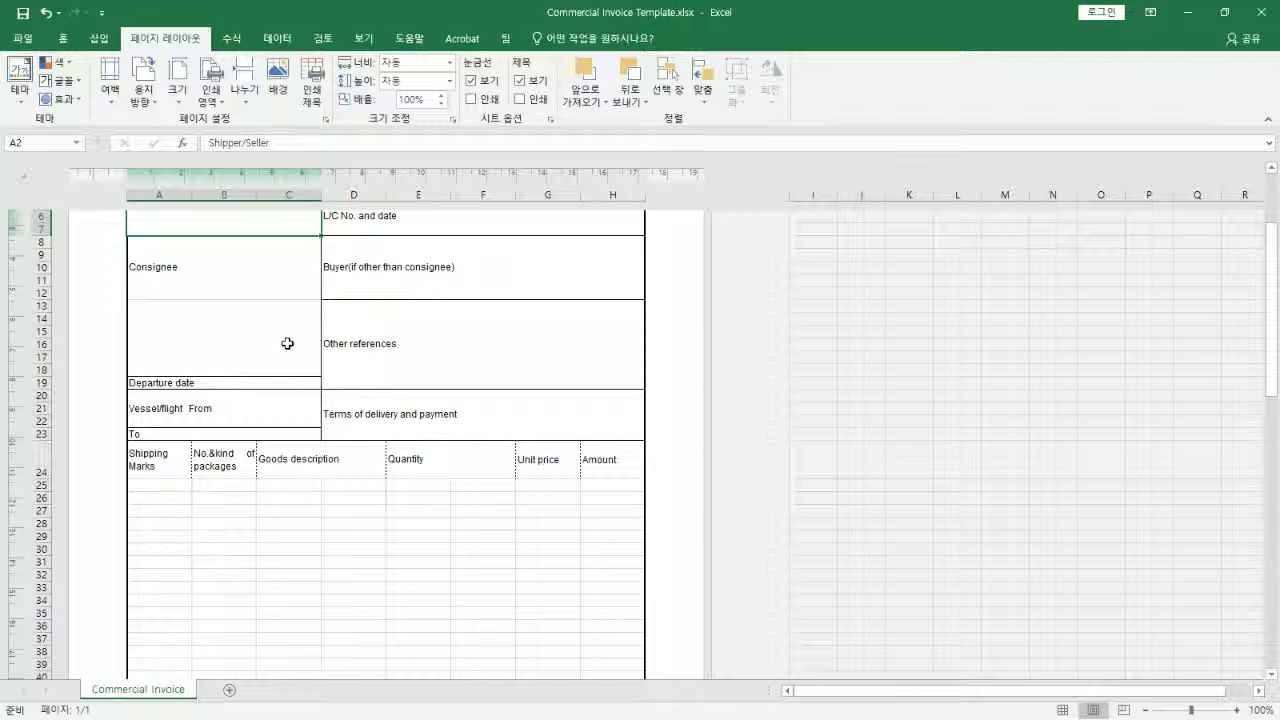
pyautogui.scroll(3, 287, 343)
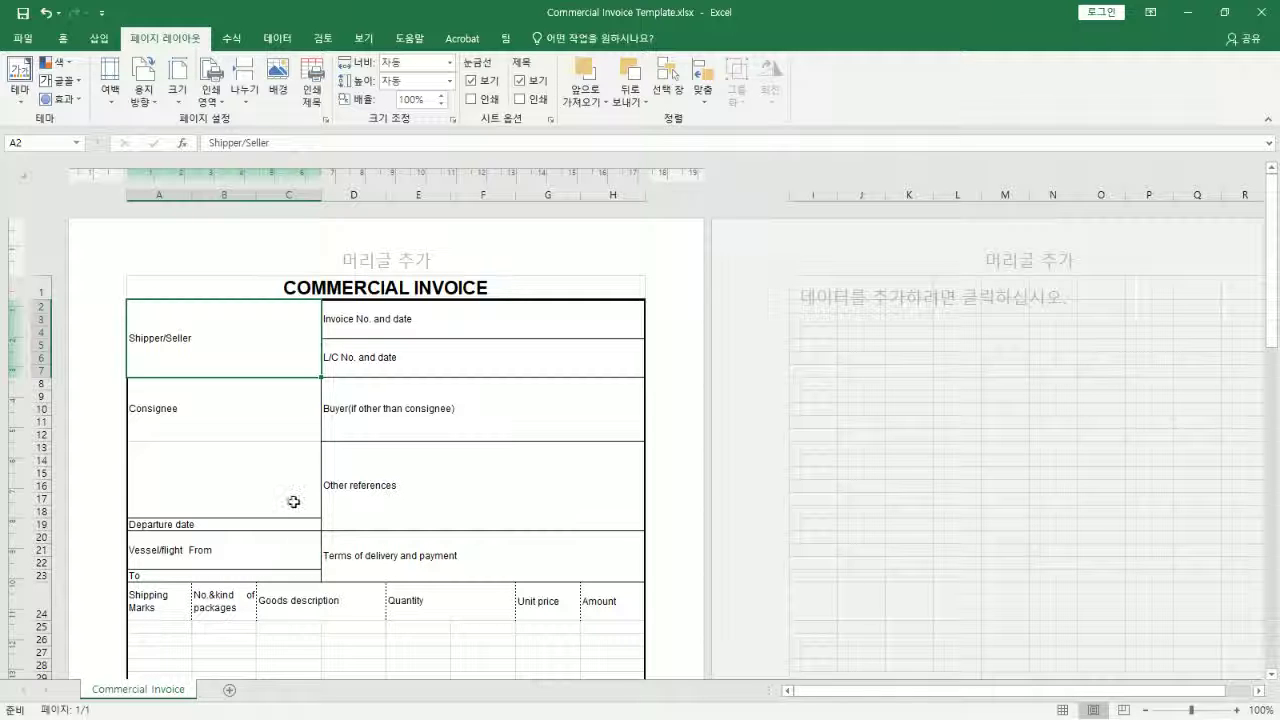
pyautogui.moveTo(196, 324); pyautogui.dragTo(451, 597)
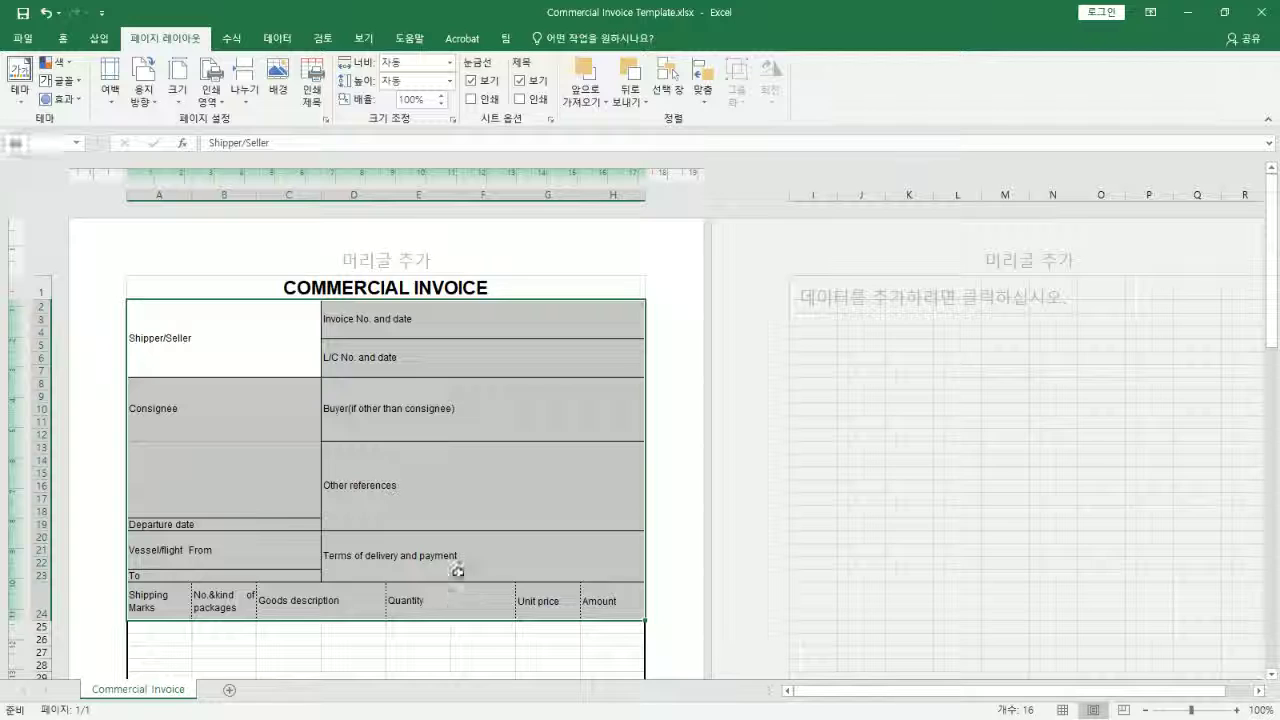
# Unmerge the header-area merges and leave the Terms of delivery cells D20:H23 unmerged
pyautogui.scroll(-5, 461, 477)
pyautogui.scroll(5, 466, 491)
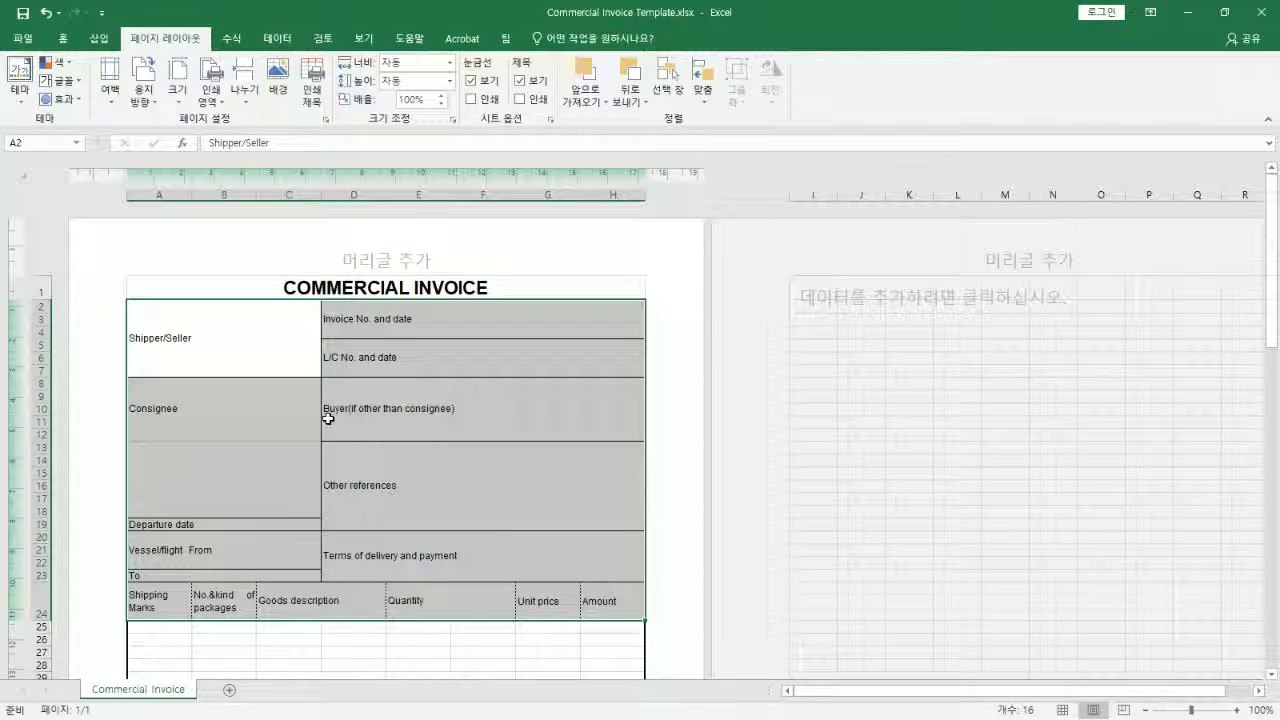
pyautogui.click(63, 40)
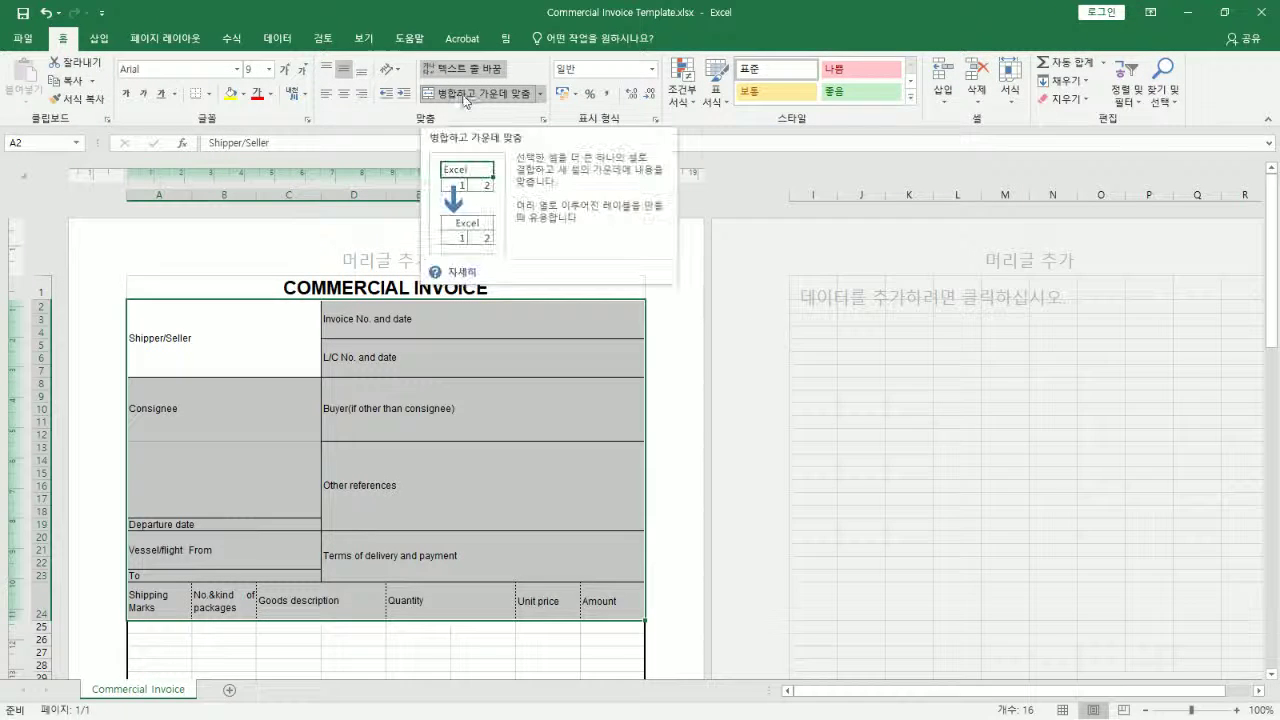
pyautogui.click(526, 98)
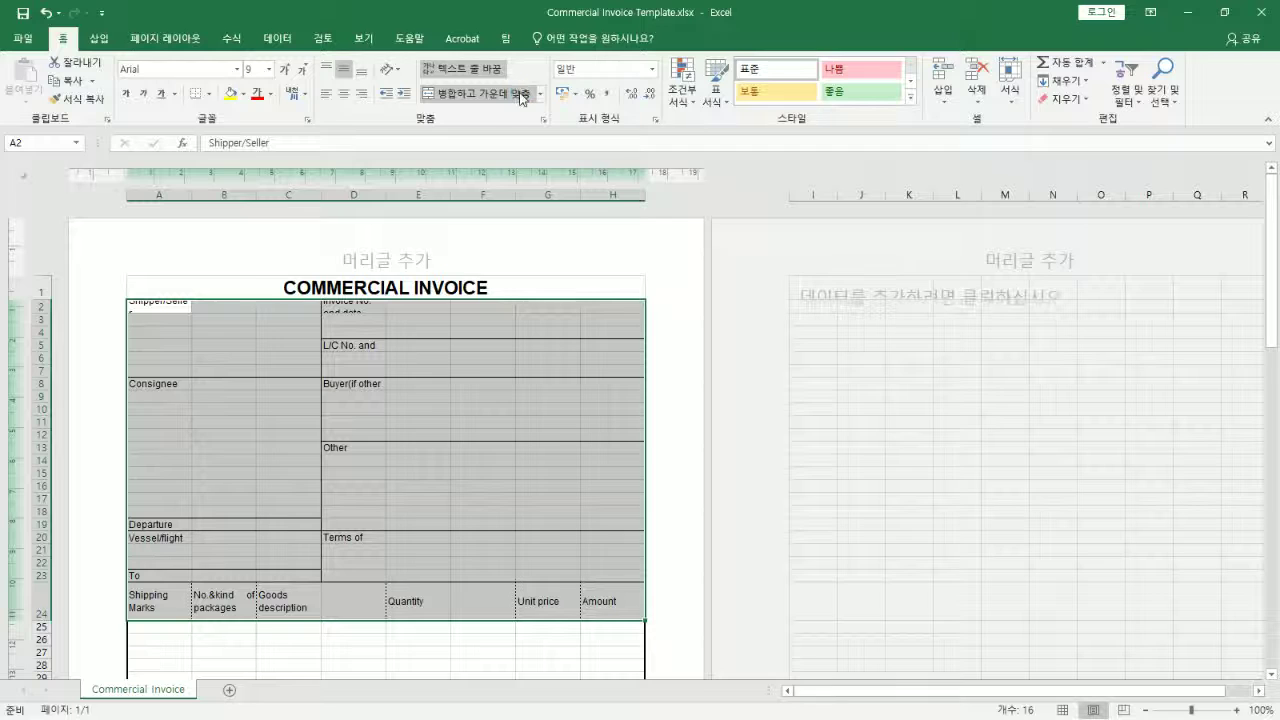
pyautogui.click(174, 341)
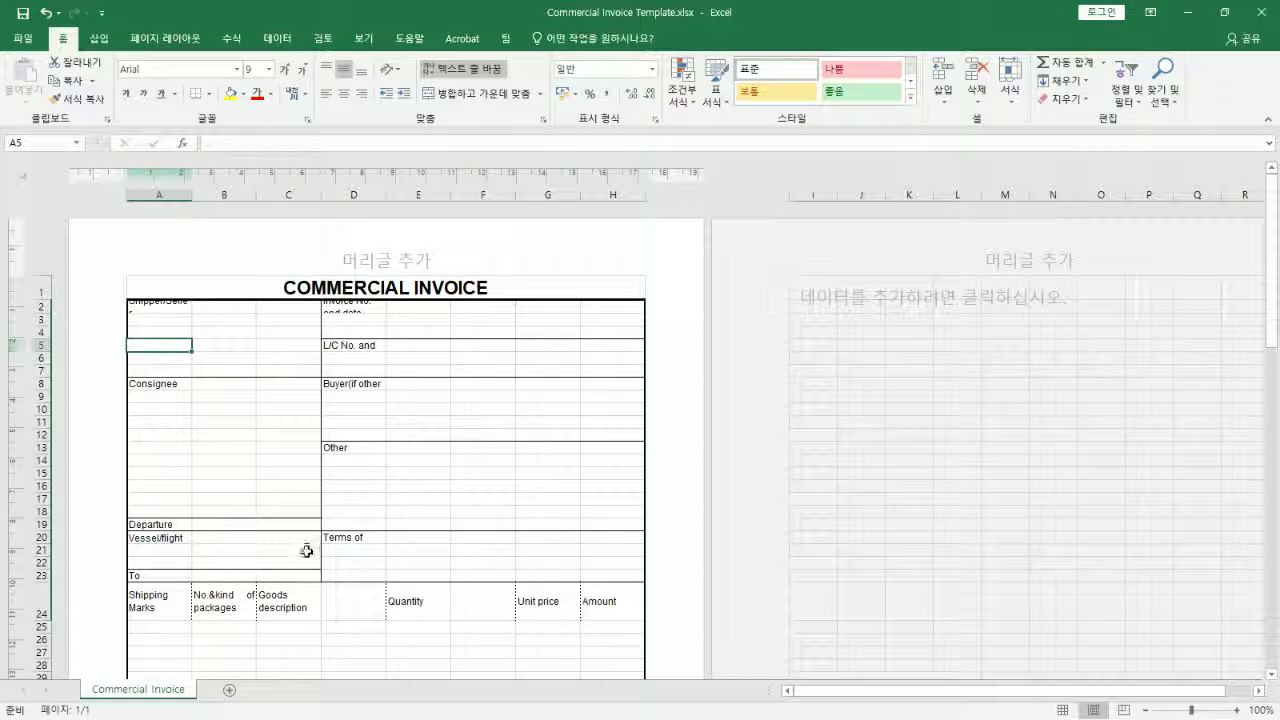
pyautogui.moveTo(335, 545); pyautogui.dragTo(600, 569)
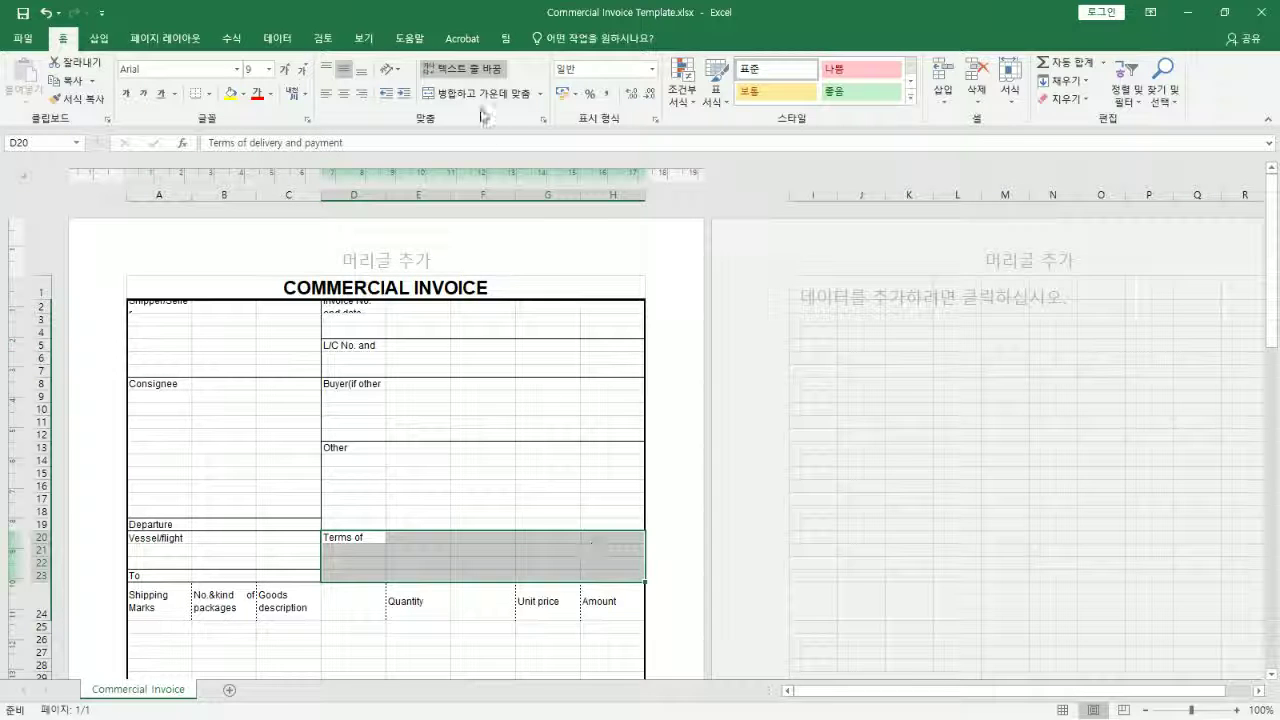
pyautogui.click(450, 93)
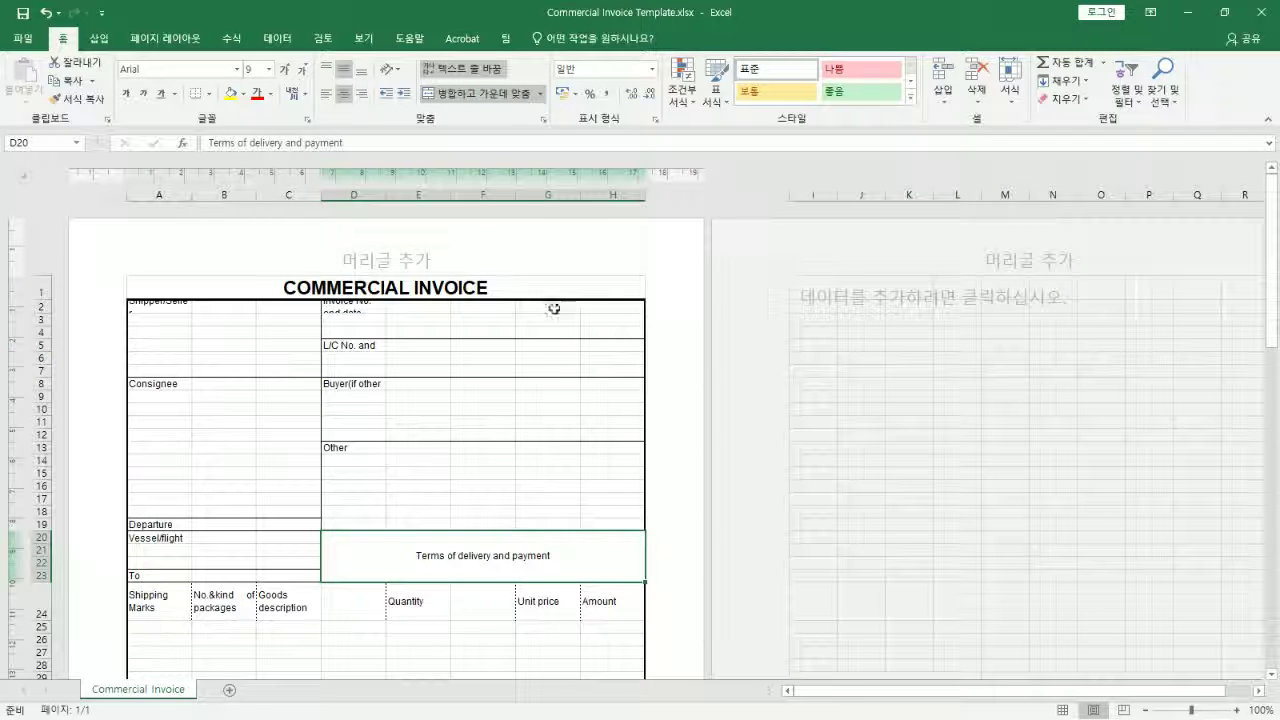
pyautogui.click(450, 93)
pyautogui.click(432, 573)
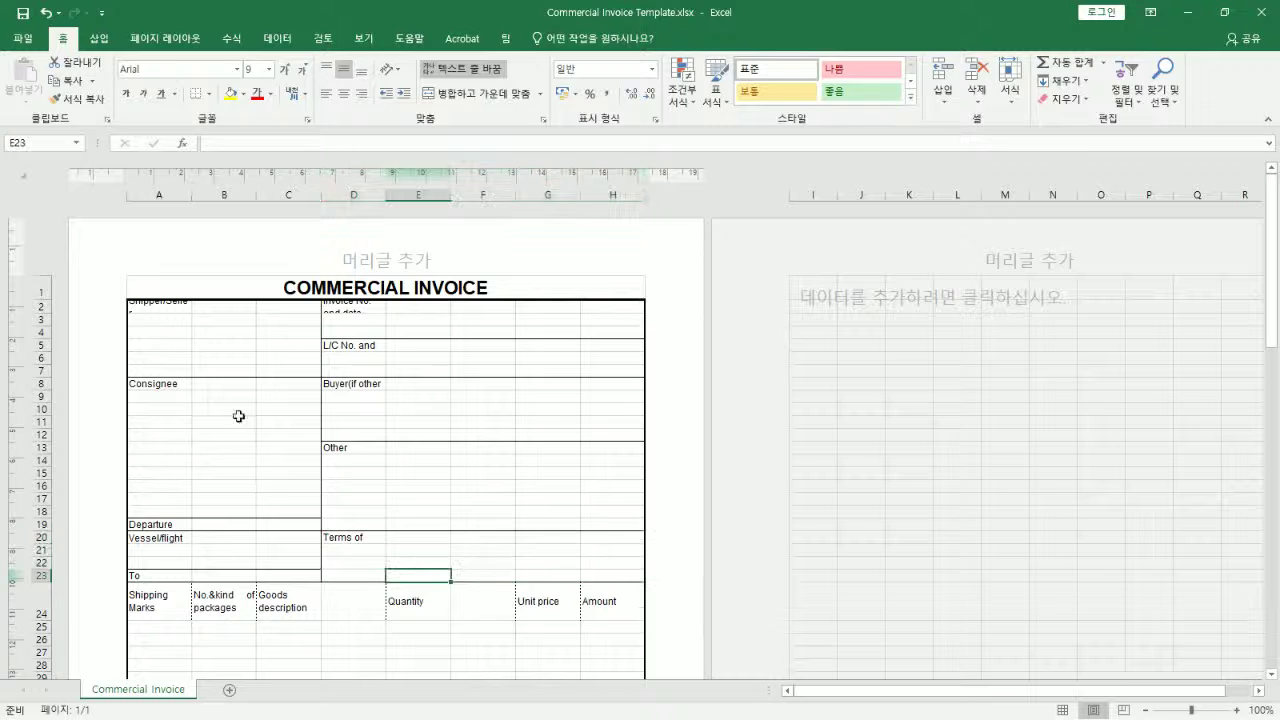
# Check cells F20, F22 and the row 24 headings through Unit price and Amount
pyautogui.scroll(-3, 533, 462)
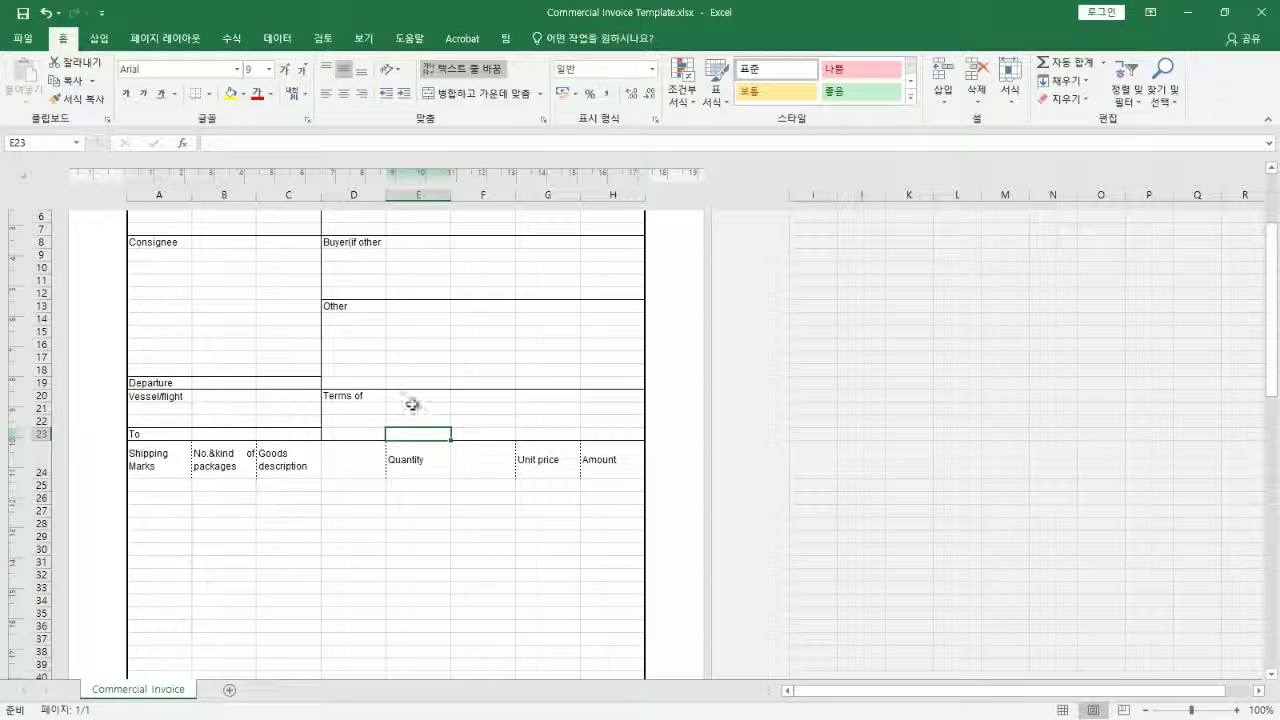
pyautogui.click(490, 396)
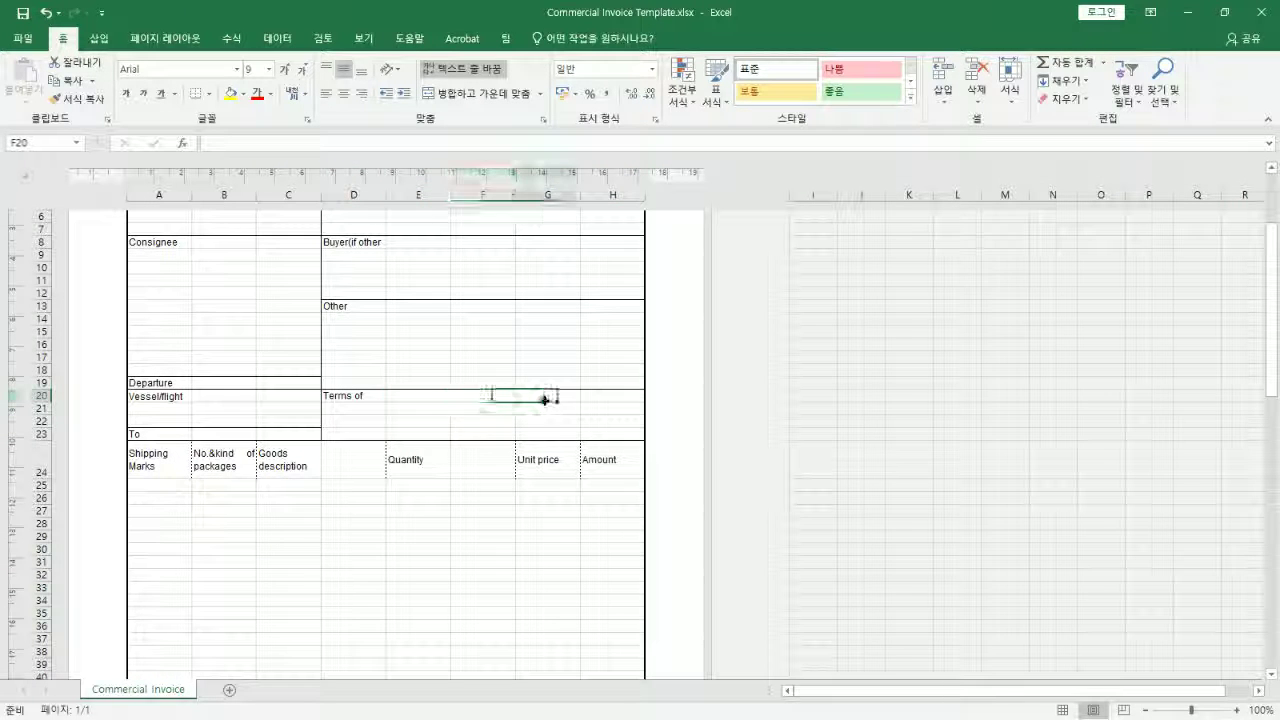
pyautogui.click(480, 420)
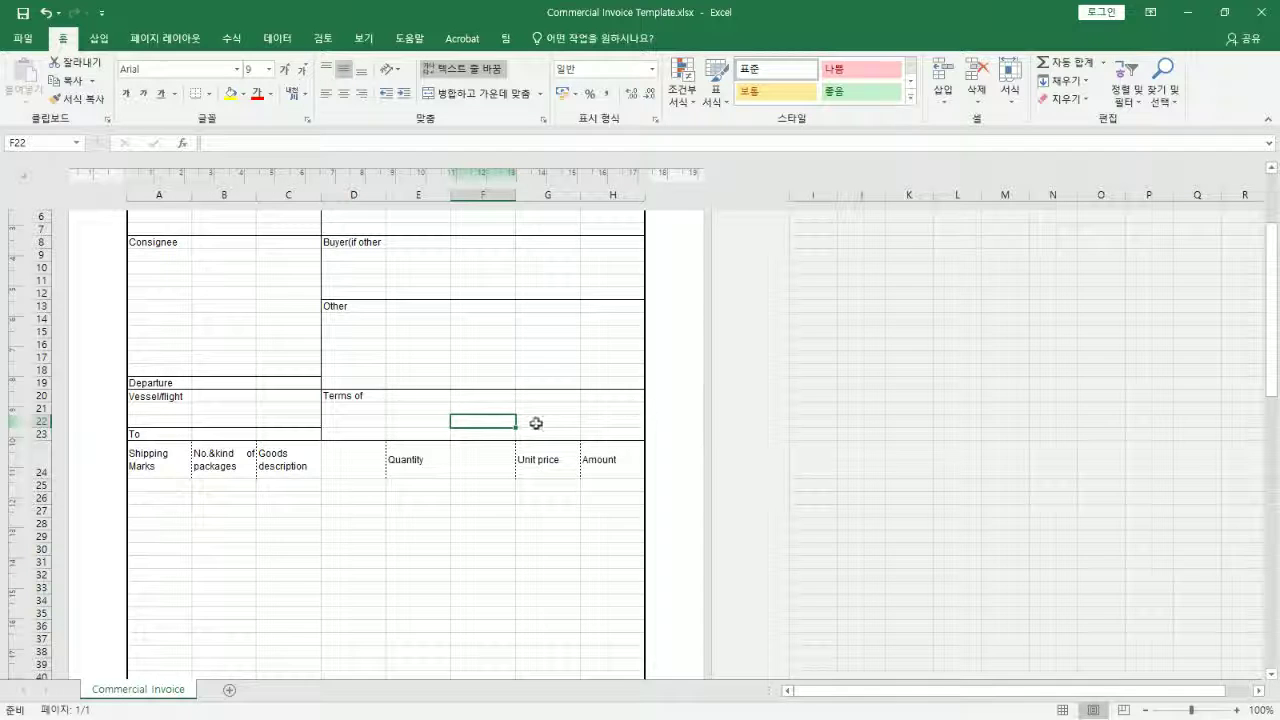
pyautogui.scroll(3, 350, 330)
pyautogui.scroll(-3, 350, 330)
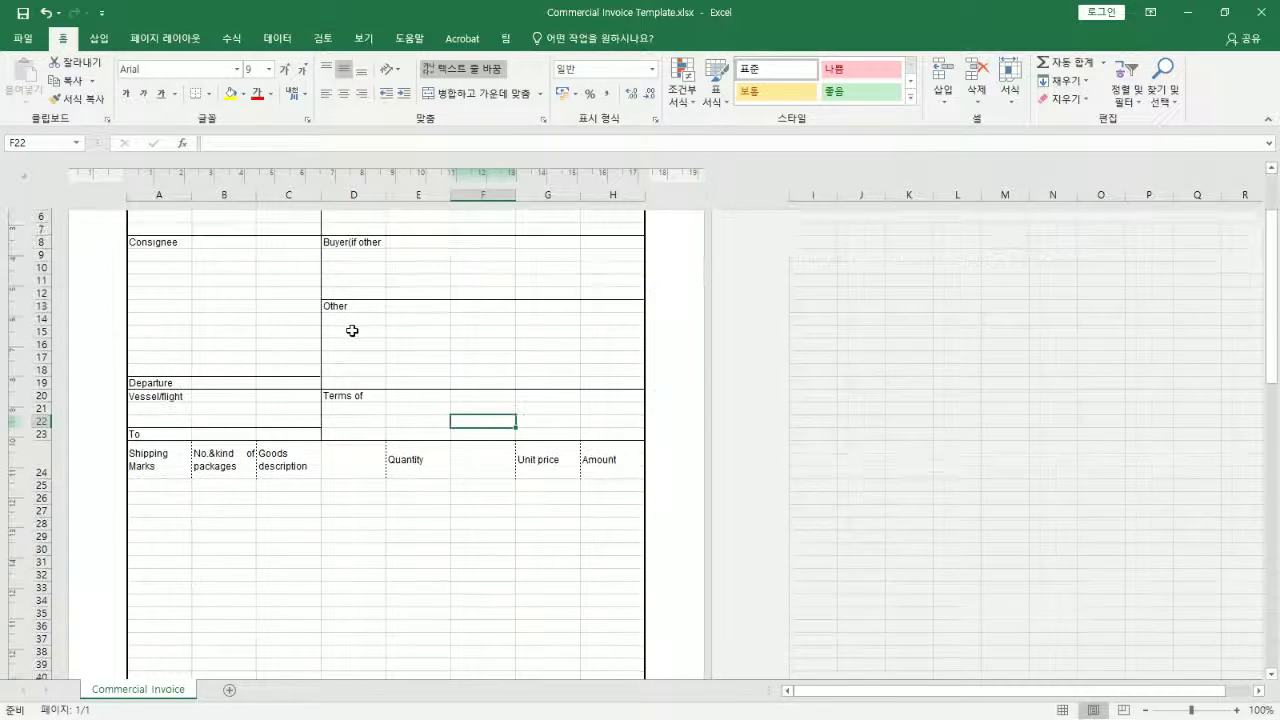
pyautogui.scroll(-2, 352, 330)
pyautogui.click(169, 400)
pyautogui.click(240, 390)
pyautogui.click(292, 397)
pyautogui.click(352, 398)
pyautogui.click(420, 400)
pyautogui.click(482, 400)
pyautogui.click(547, 400)
pyautogui.click(636, 400)
# Unmerge the Signed by block and the merged block A46:E50 beside it
pyautogui.scroll(-7, 600, 440)
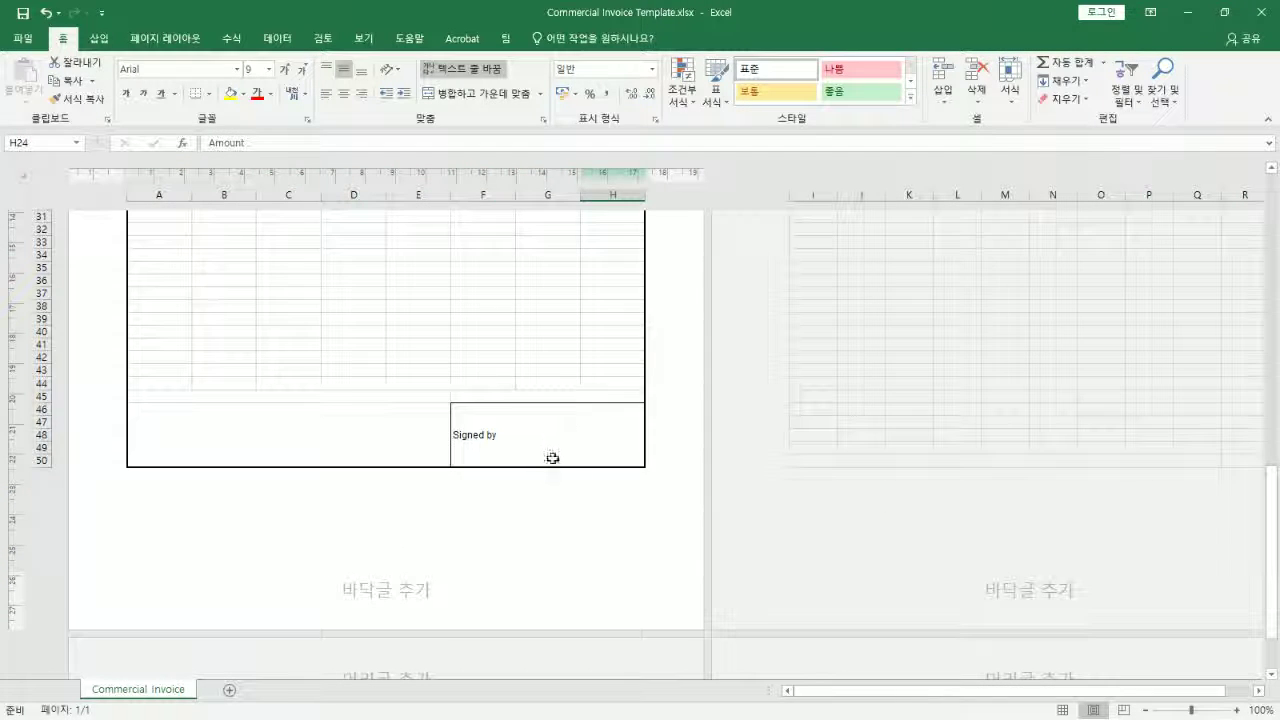
pyautogui.click(533, 448)
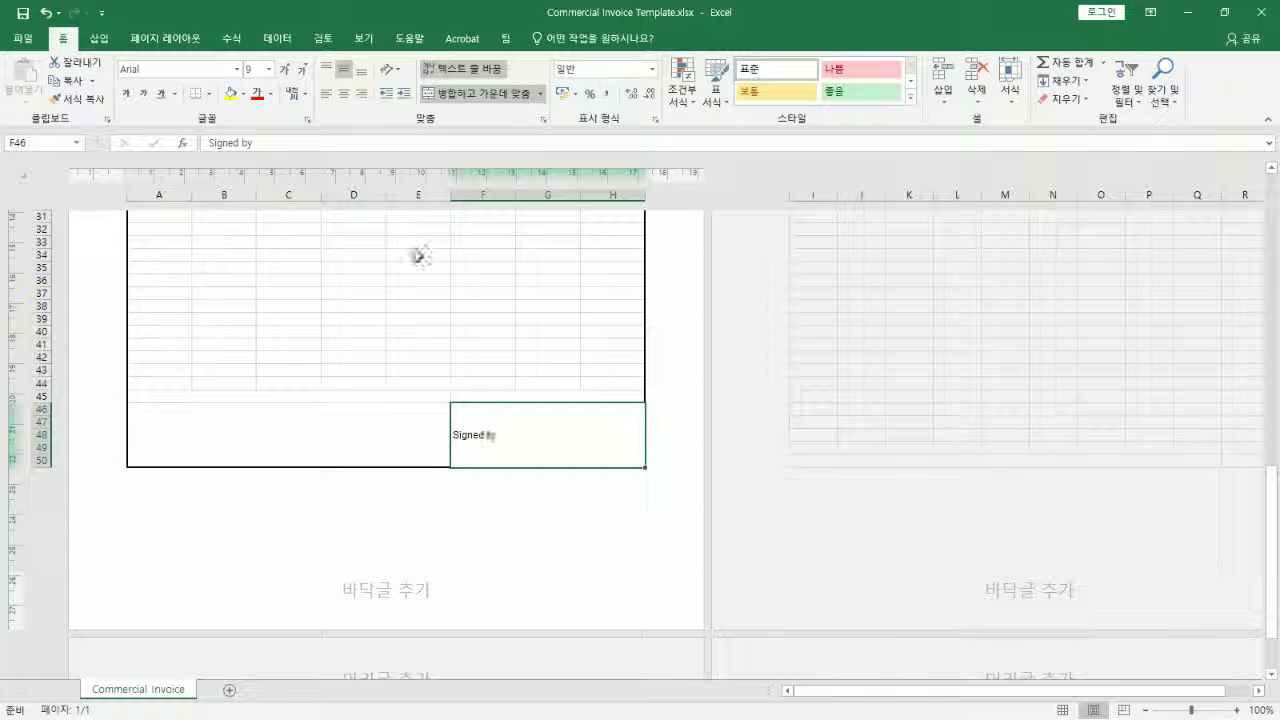
pyautogui.click(494, 97)
pyautogui.click(561, 451)
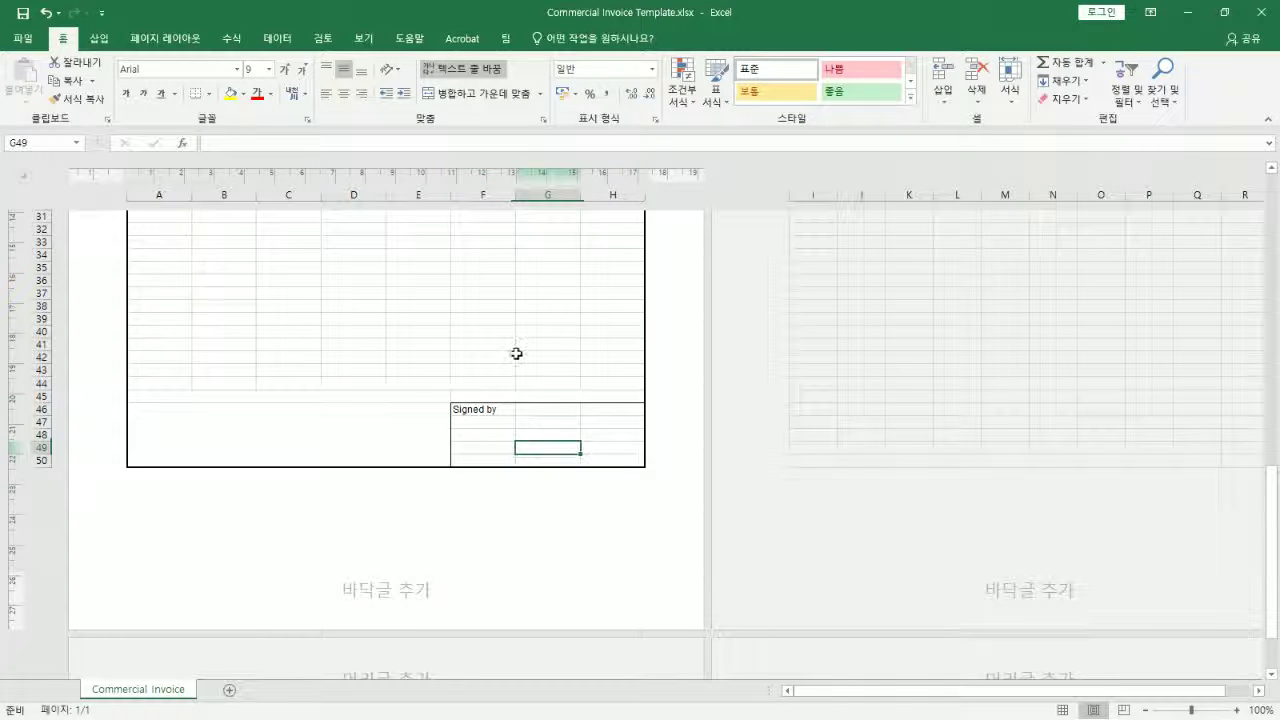
pyautogui.scroll(2, 514, 354)
pyautogui.click(366, 506)
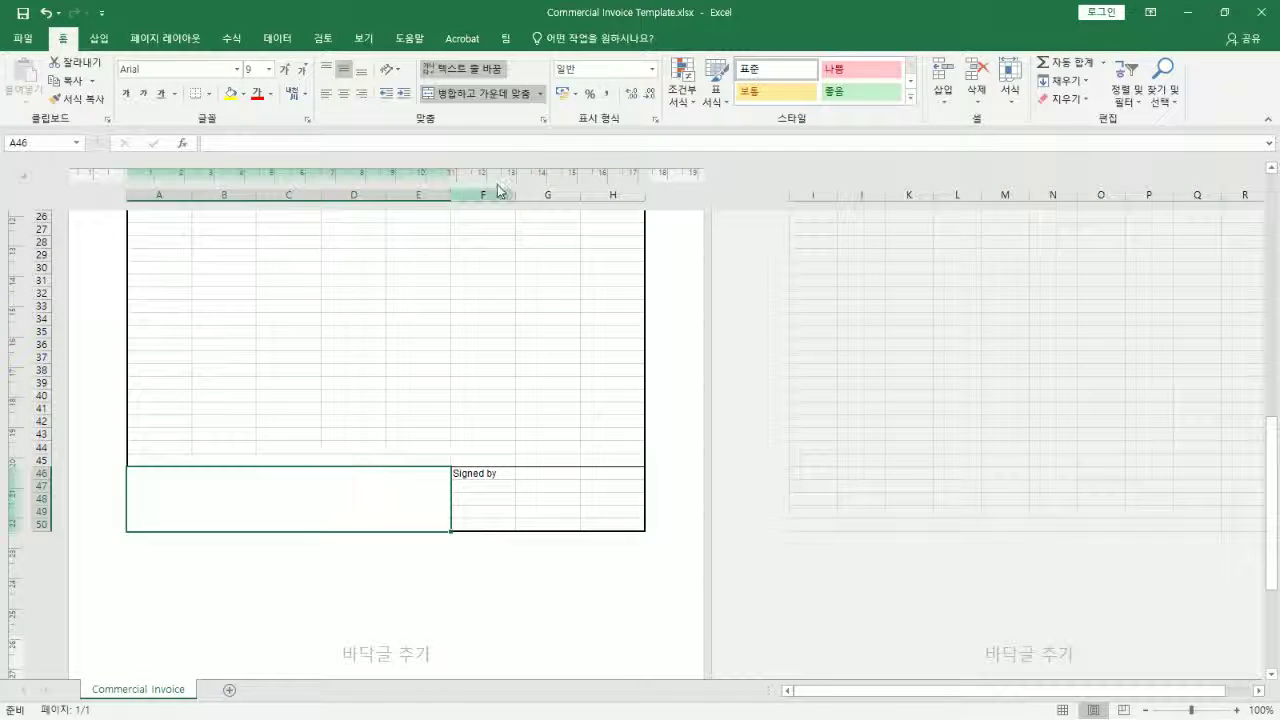
pyautogui.click(494, 97)
pyautogui.click(470, 306)
# Unmerge A45:E45, F45:H45 and the row 44 merge across C44:F44
pyautogui.click(378, 458)
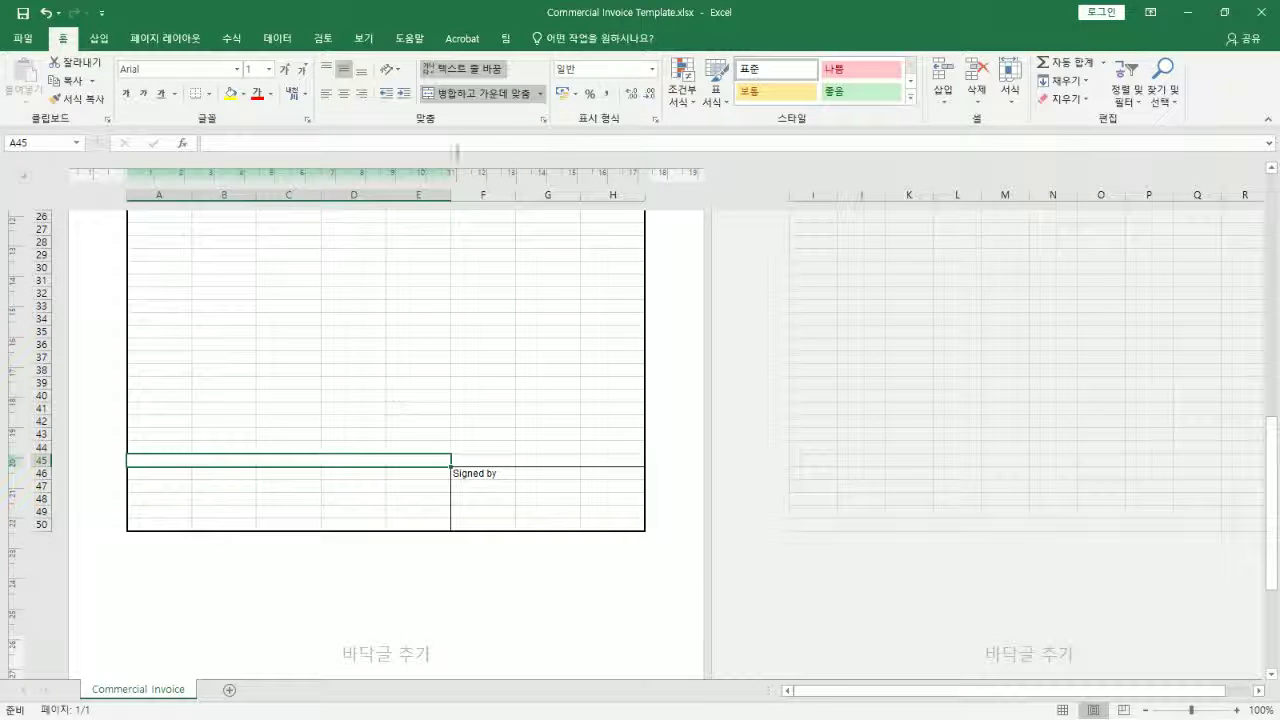
pyautogui.click(474, 93)
pyautogui.click(525, 463)
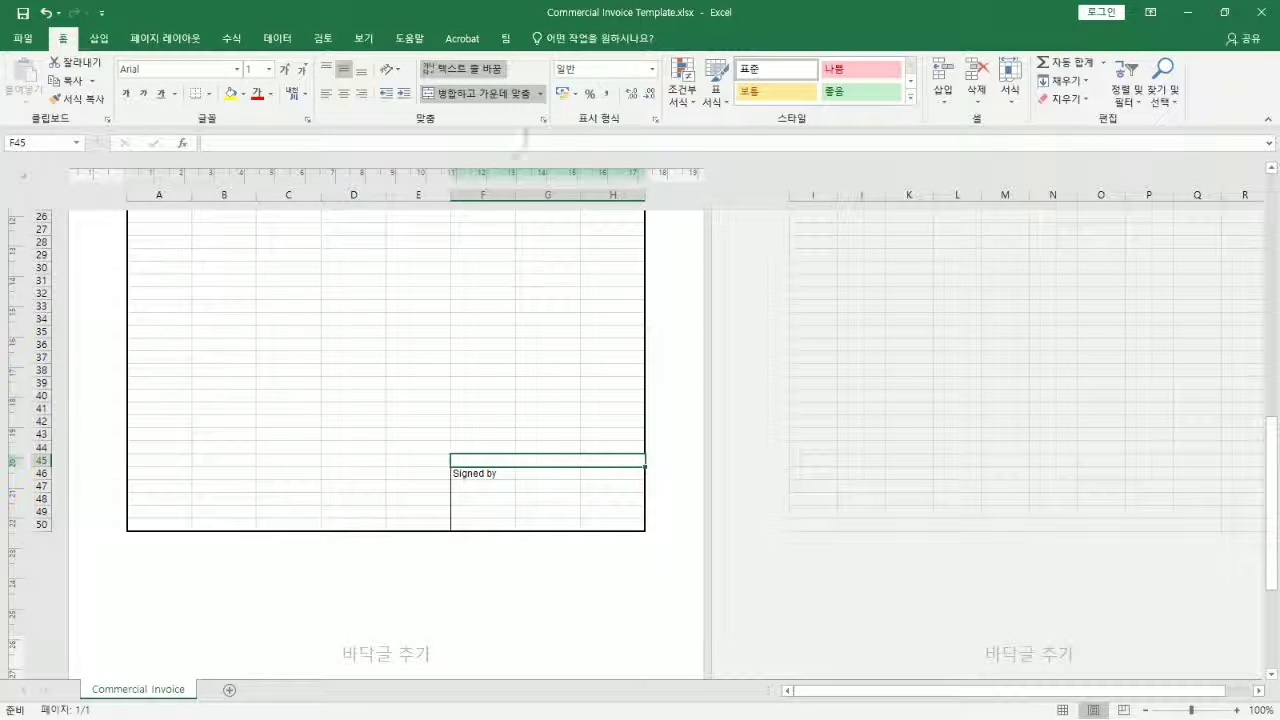
pyautogui.click(503, 98)
pyautogui.click(463, 294)
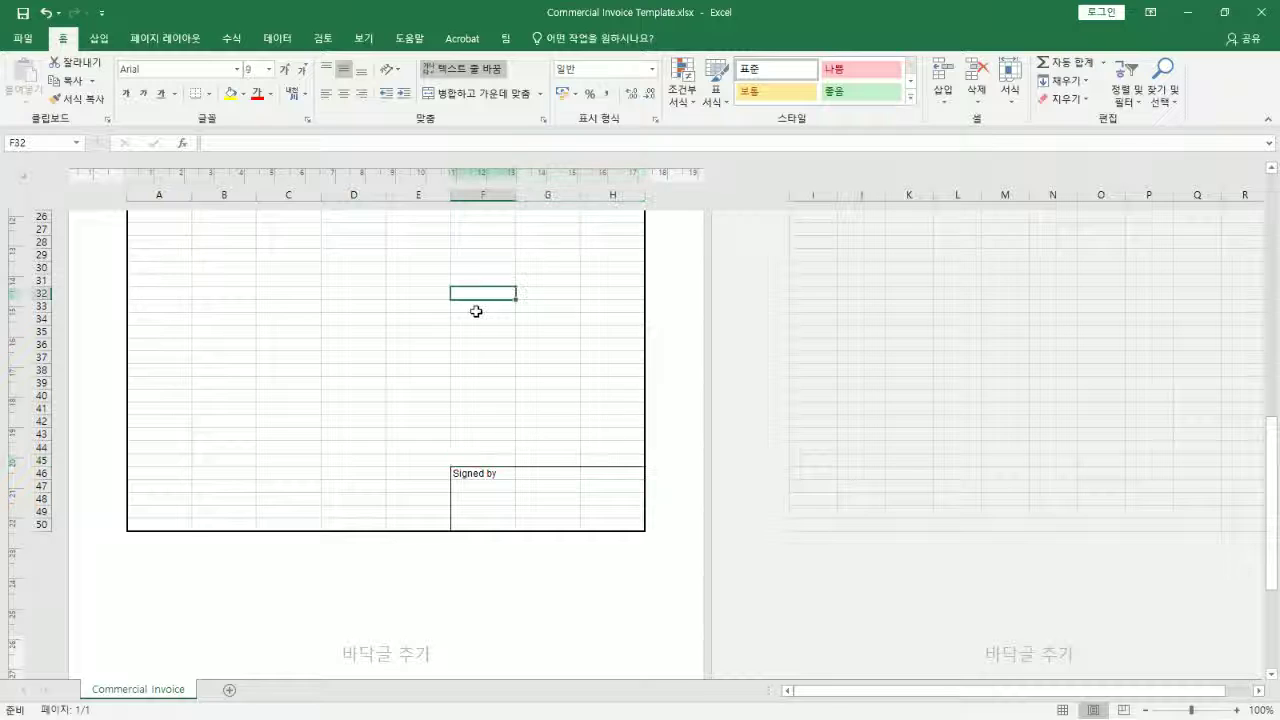
pyautogui.click(434, 449)
pyautogui.moveTo(387, 448); pyautogui.dragTo(280, 449)
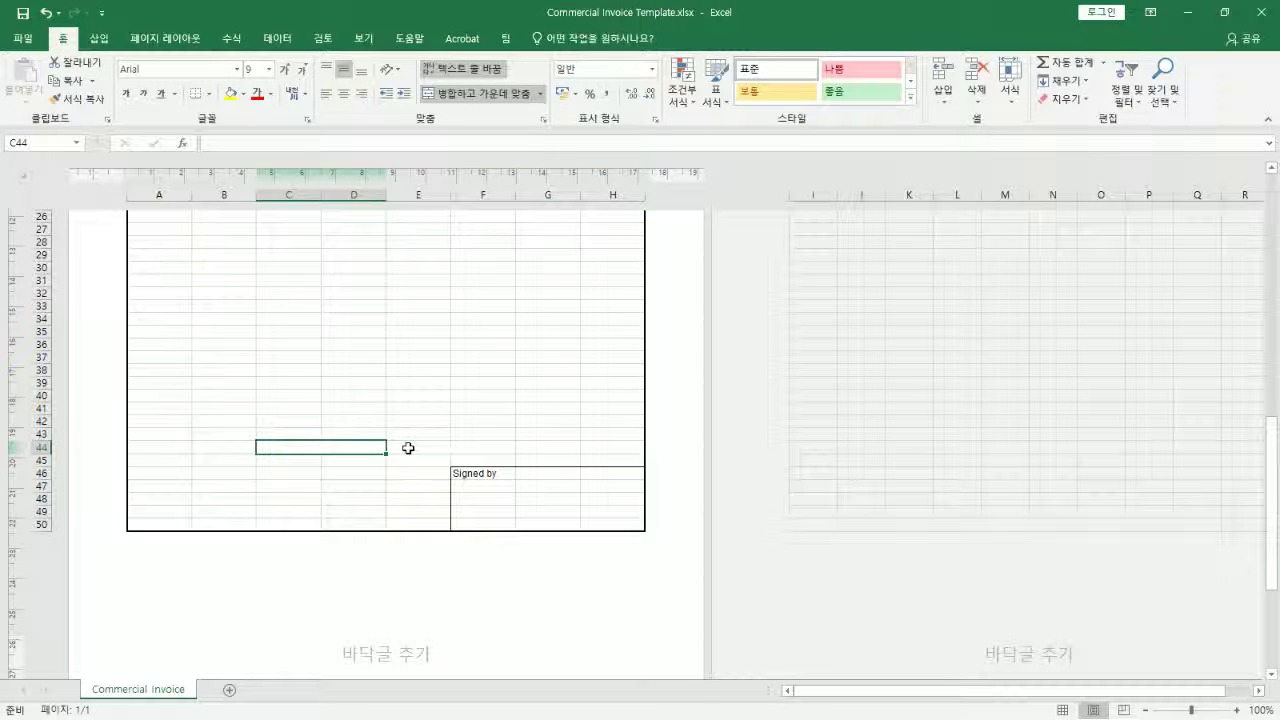
pyautogui.keyDown('shift'); pyautogui.click(490, 448); pyautogui.keyUp('shift')
pyautogui.click(486, 91)
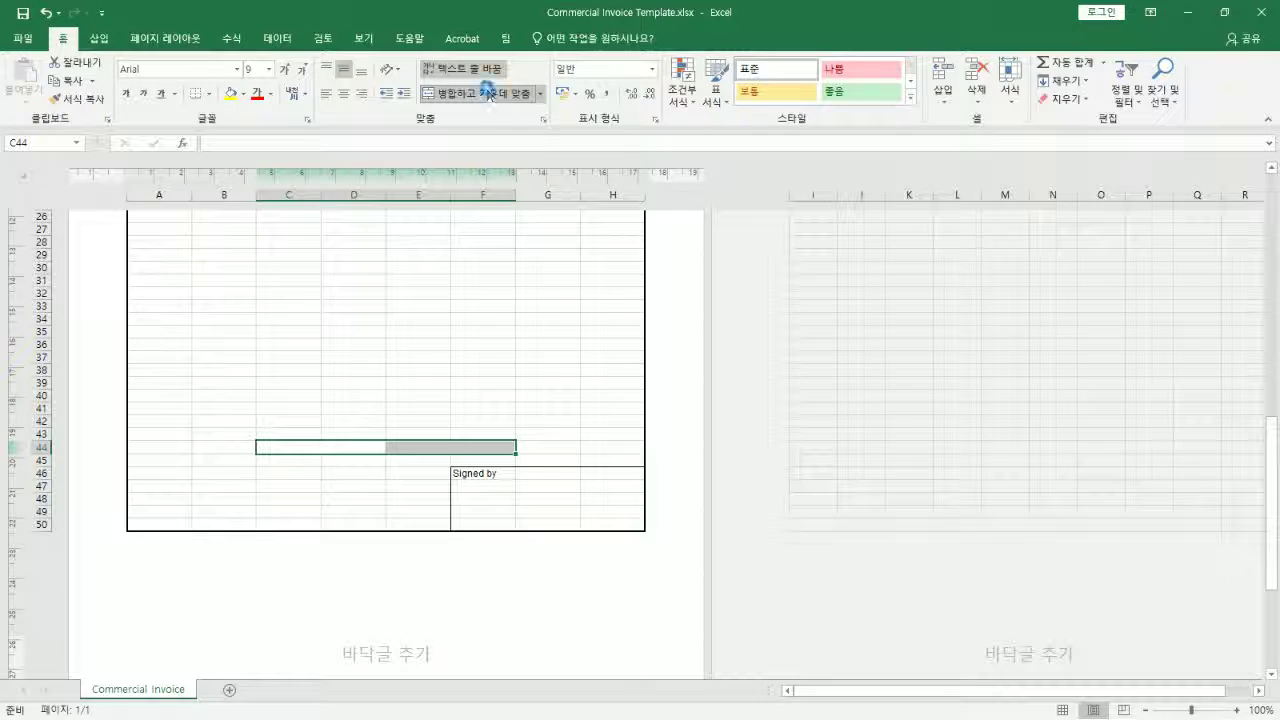
pyautogui.click(440, 369)
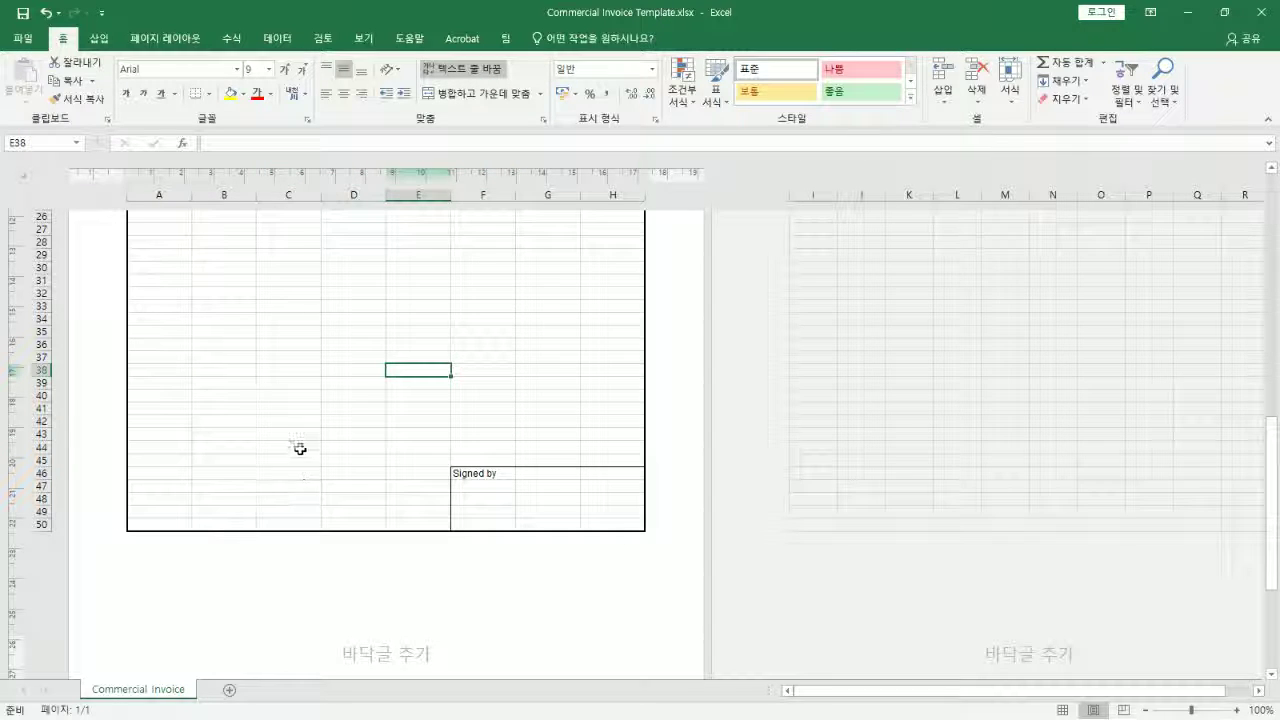
pyautogui.scroll(5, 300, 447)
pyautogui.scroll(4, 303, 442)
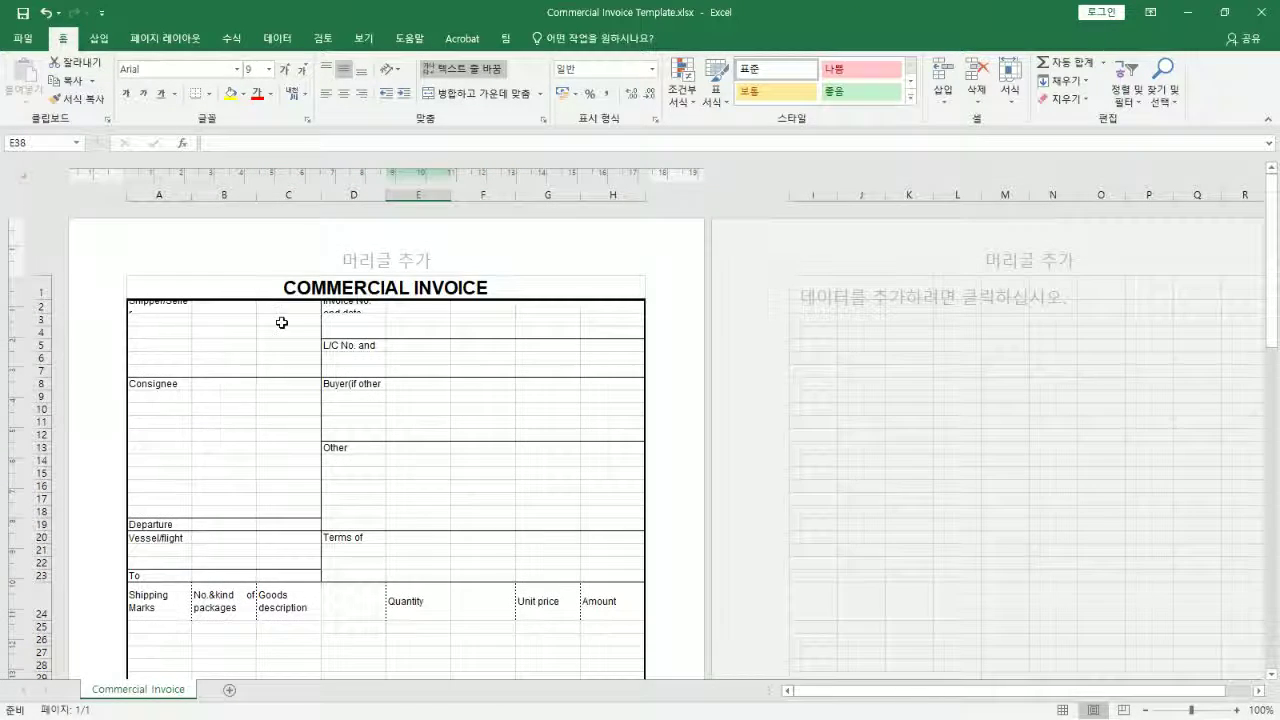
# Merge and centre Shipper/Seller across A2:C2, plus the Invoice No. and L/C No. headings D2:H2 and D5:H5
pyautogui.click(176, 309)
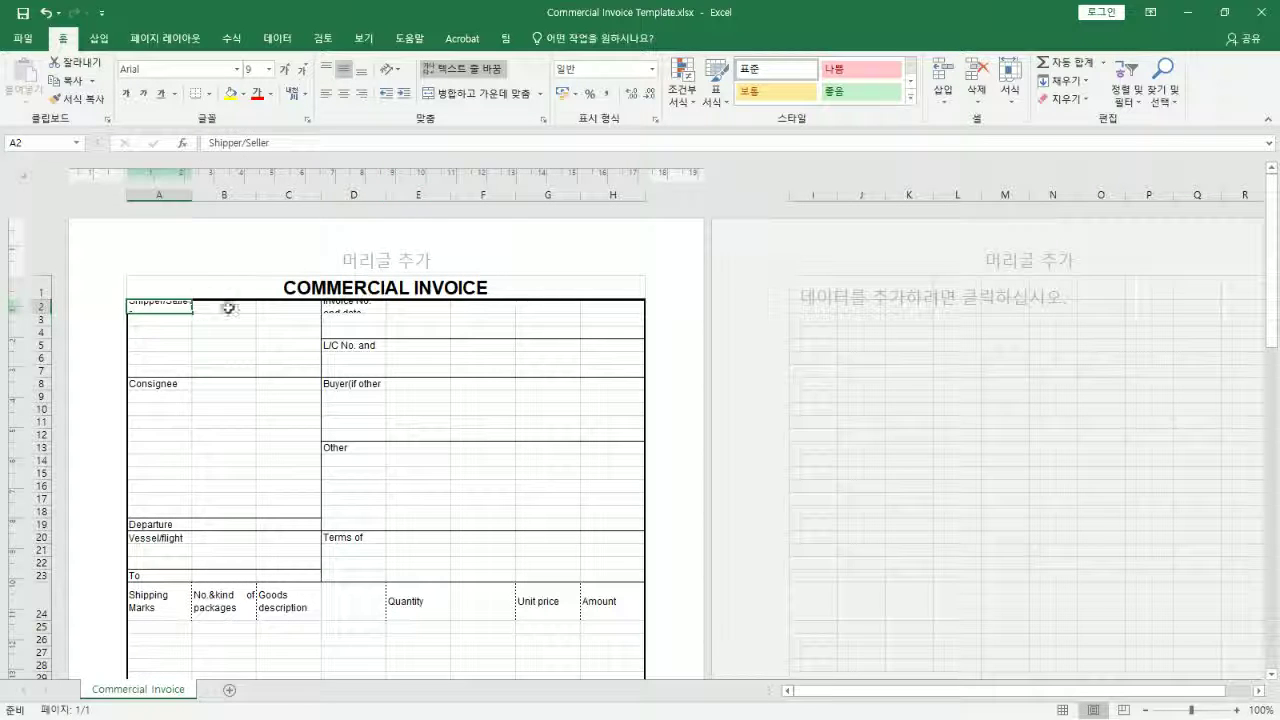
pyautogui.moveTo(179, 309); pyautogui.dragTo(282, 306)
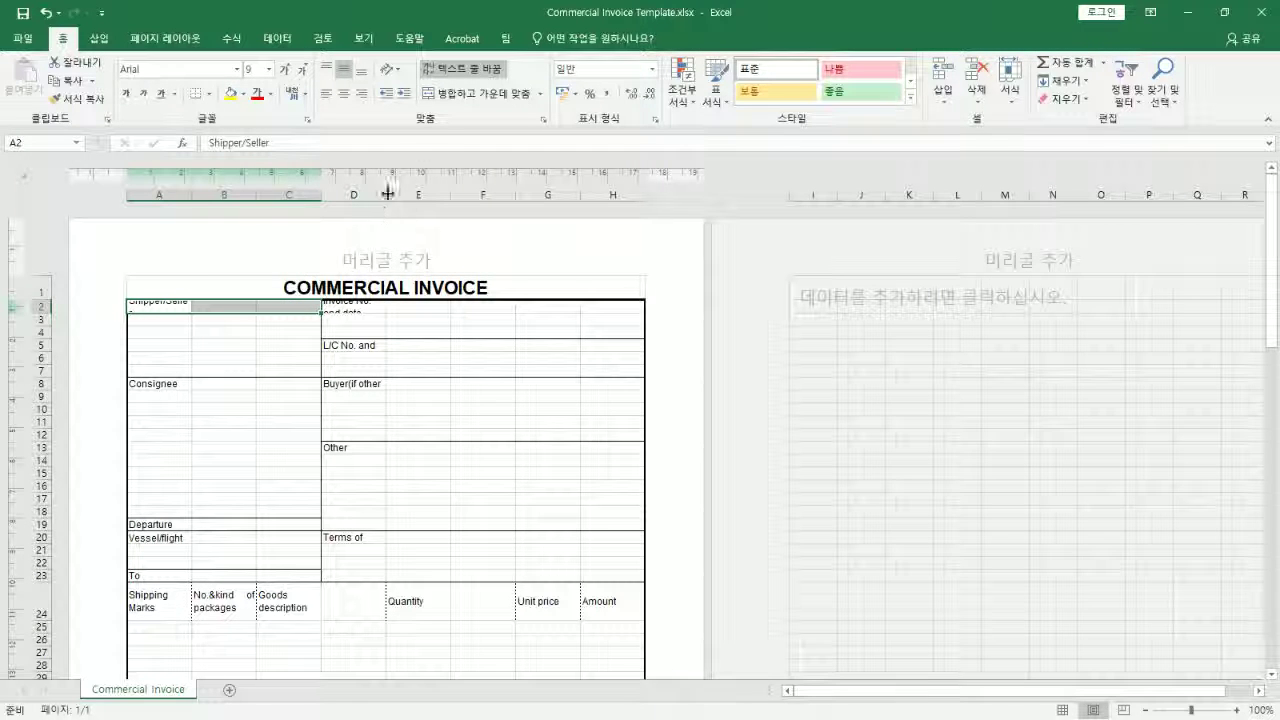
pyautogui.click(465, 93)
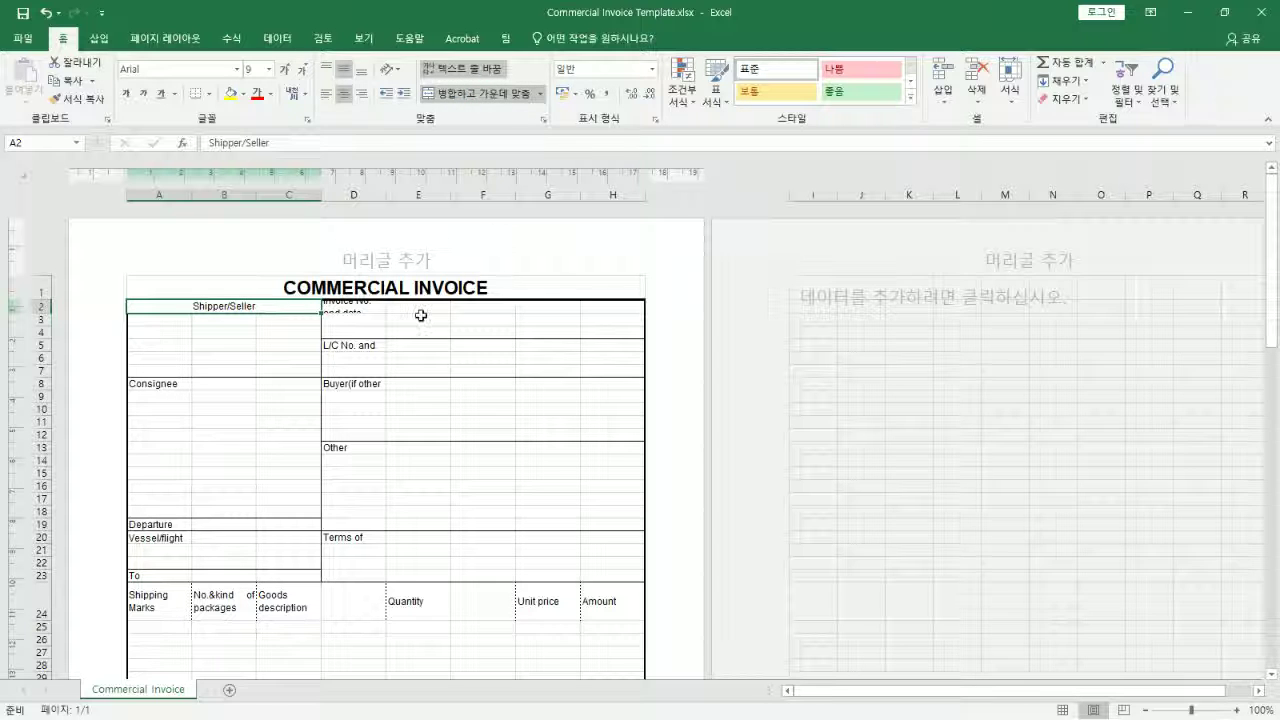
pyautogui.moveTo(370, 308); pyautogui.dragTo(586, 306)
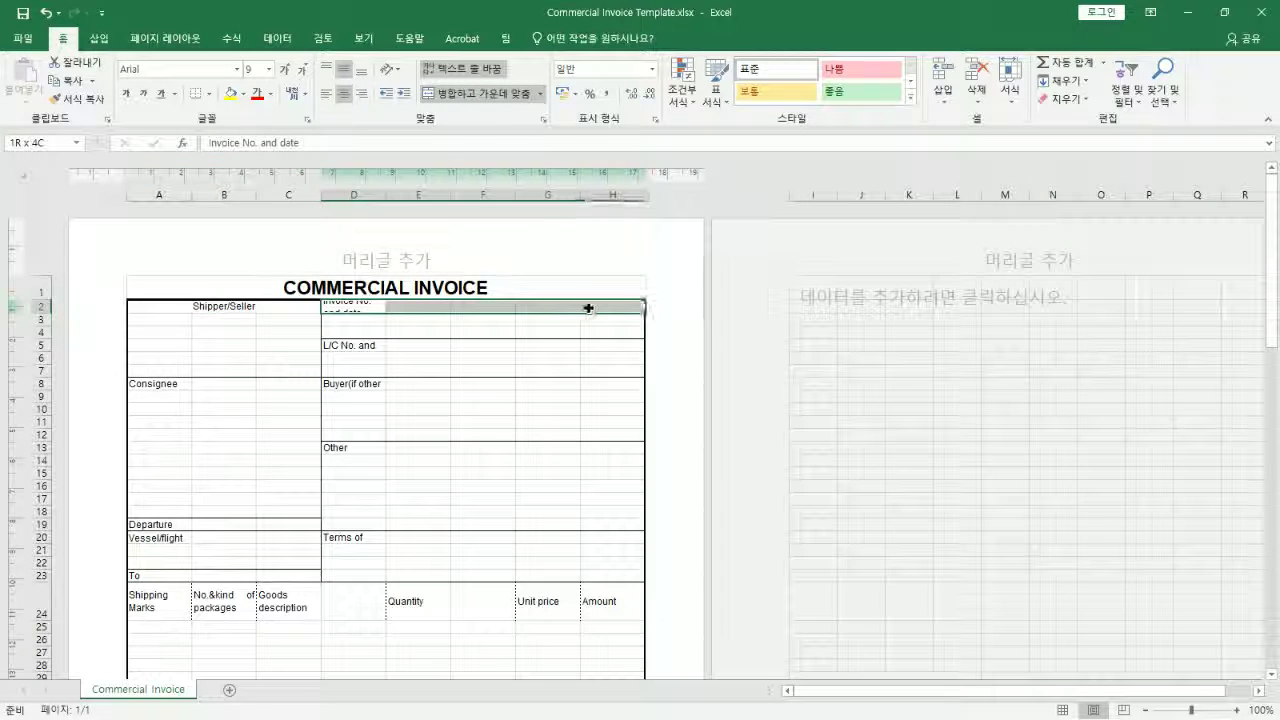
pyautogui.keyDown('ctrl'); pyautogui.click(361, 345); pyautogui.keyUp('ctrl')
pyautogui.moveTo(361, 345); pyautogui.dragTo(620, 340)
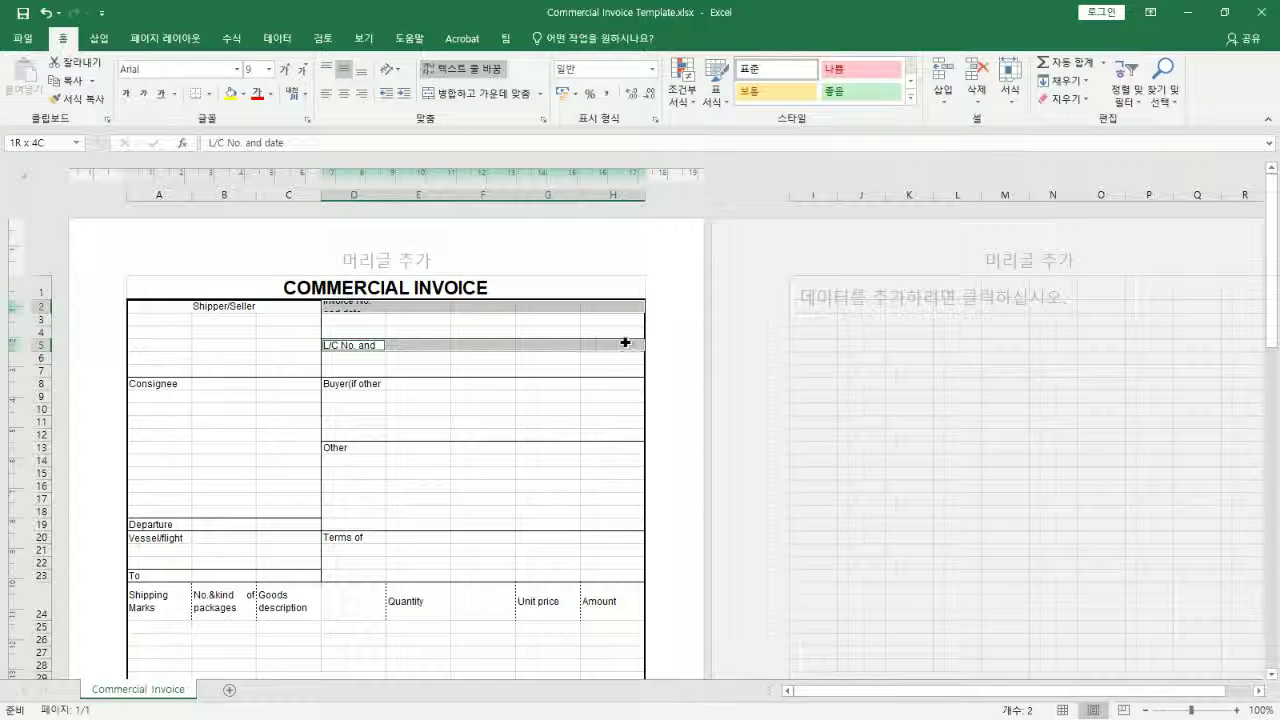
pyautogui.click(472, 93)
# Merge and centre the Buyer heading across D8:H8 and the Other references heading
pyautogui.moveTo(360, 384); pyautogui.dragTo(643, 384)
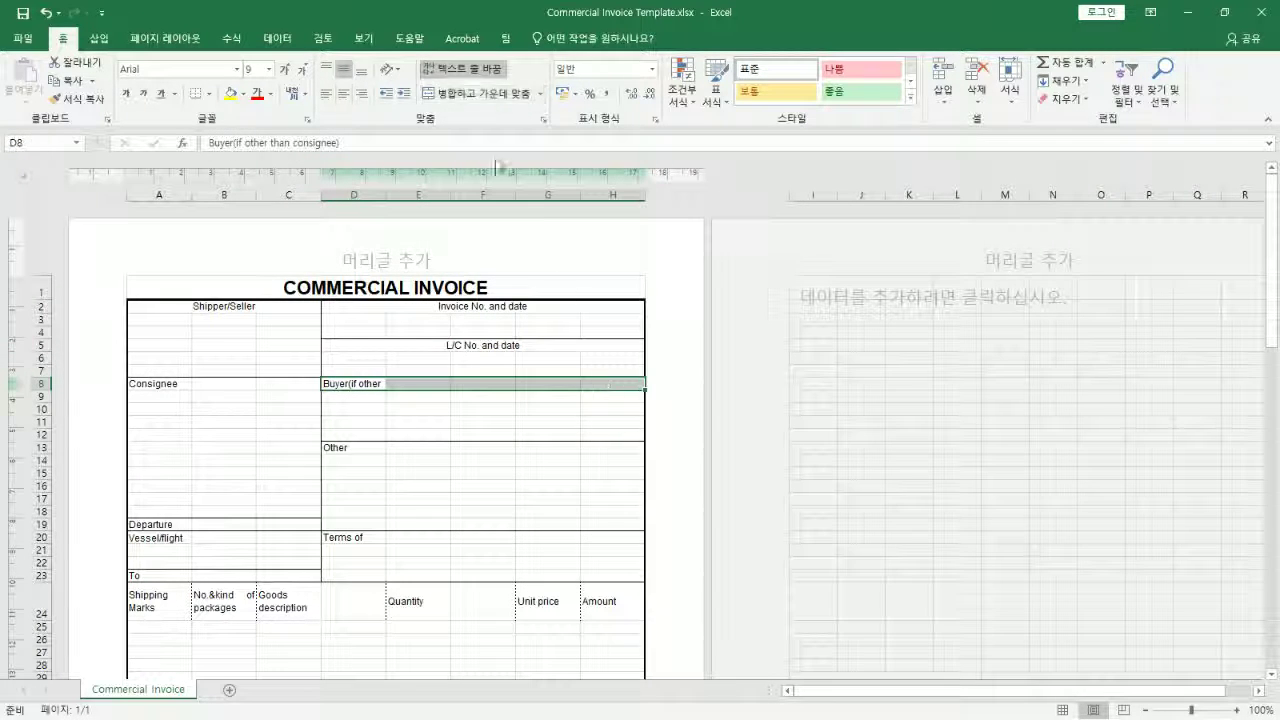
pyautogui.click(472, 93)
pyautogui.moveTo(351, 449); pyautogui.dragTo(595, 454)
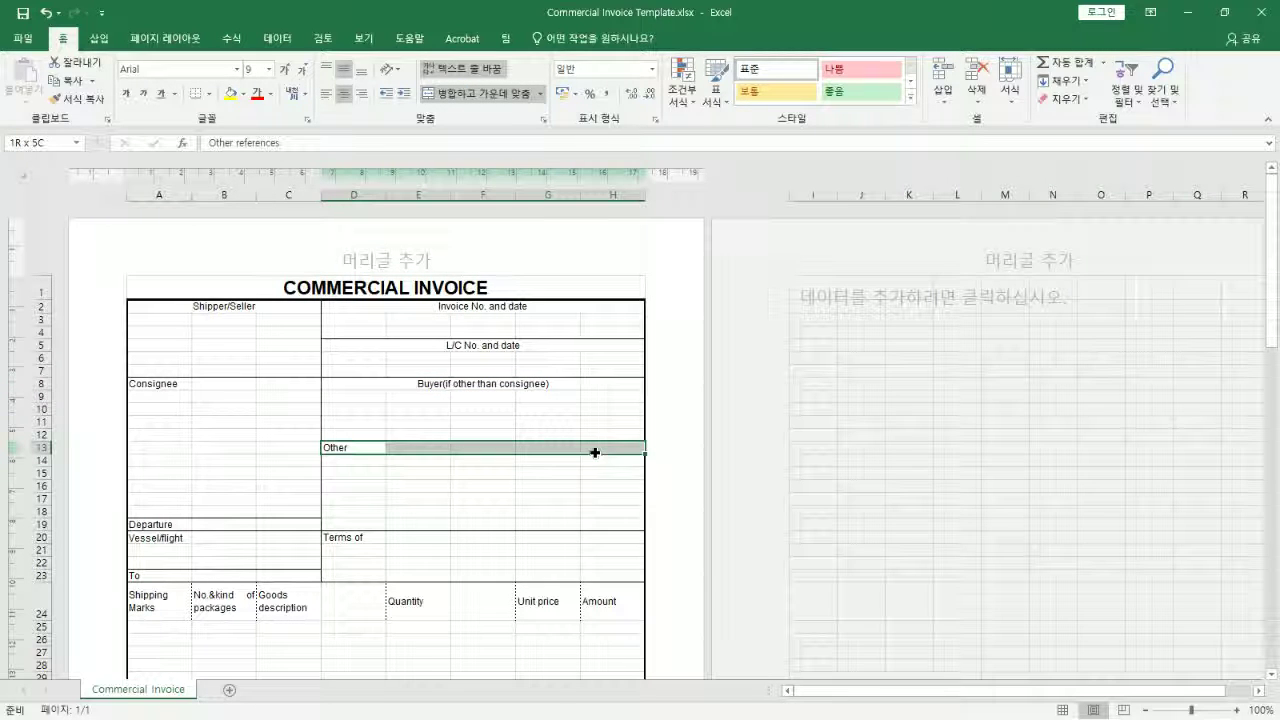
pyautogui.click(470, 93)
# Merge and centre the Consignee, Departure date, Vessel/flight From and To headings together
pyautogui.moveTo(140, 383); pyautogui.dragTo(285, 383)
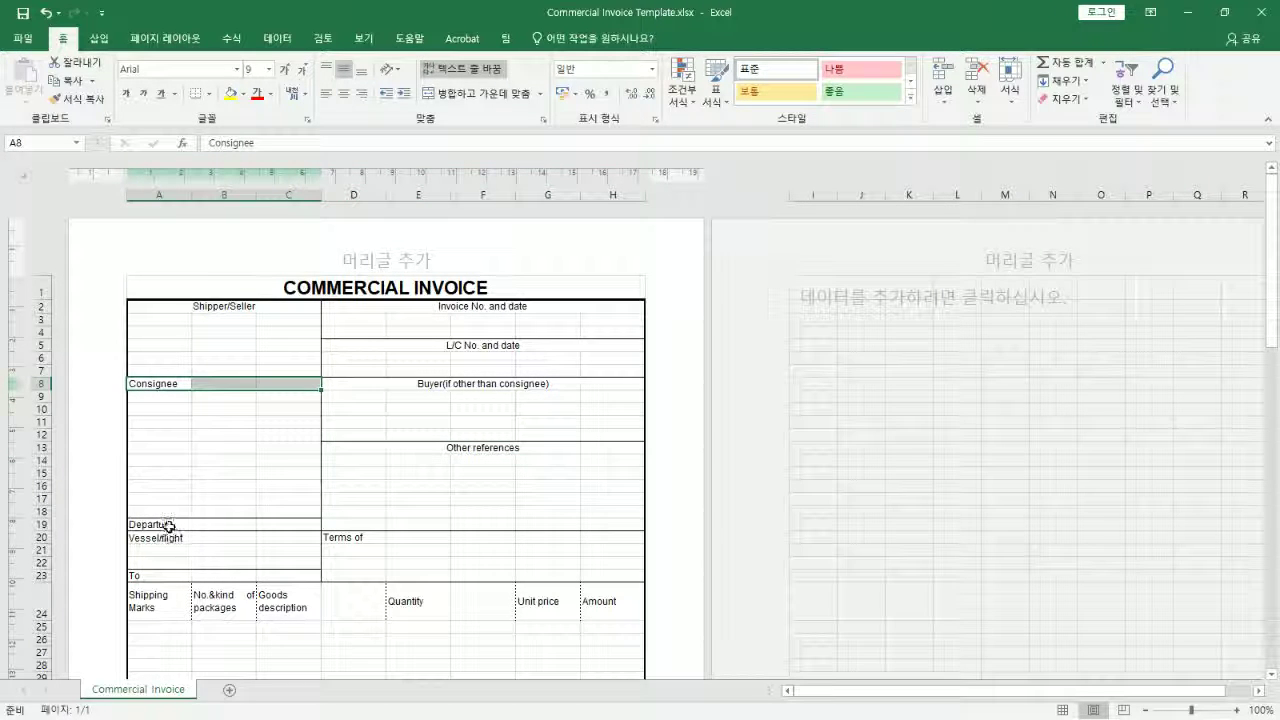
pyautogui.moveTo(170, 524); pyautogui.dragTo(266, 523)
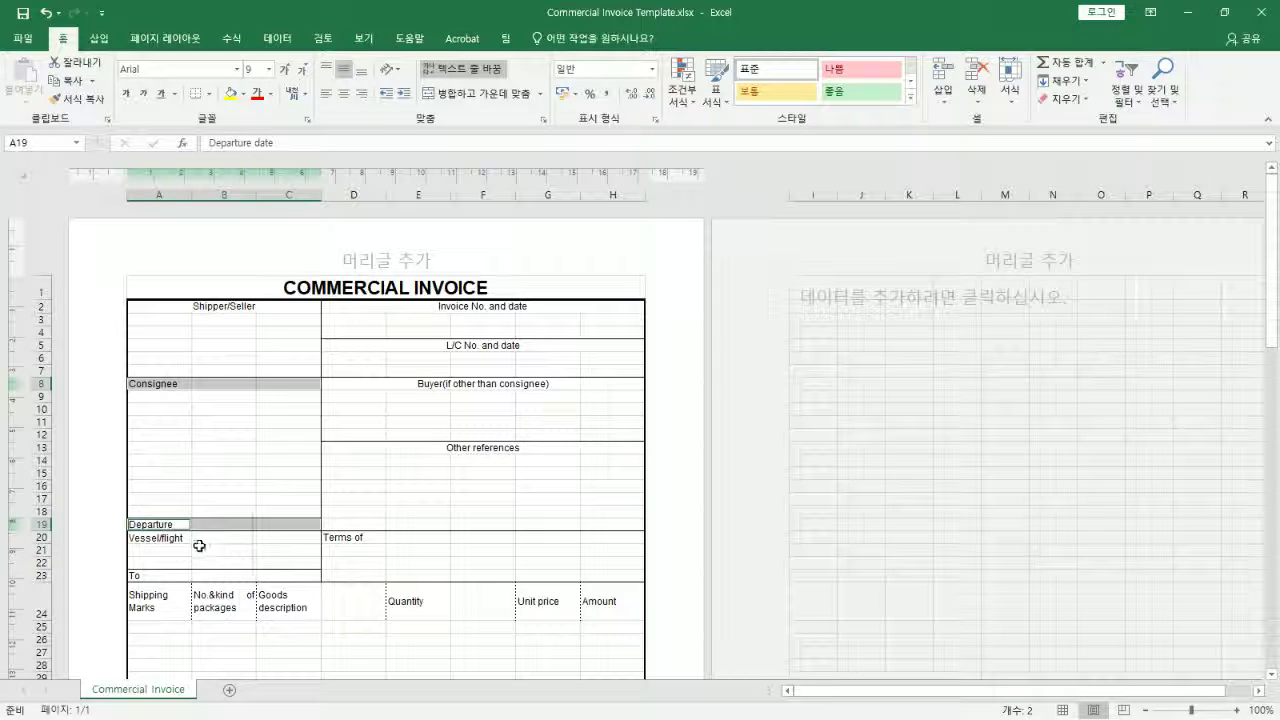
pyautogui.moveTo(170, 538); pyautogui.dragTo(625, 541)
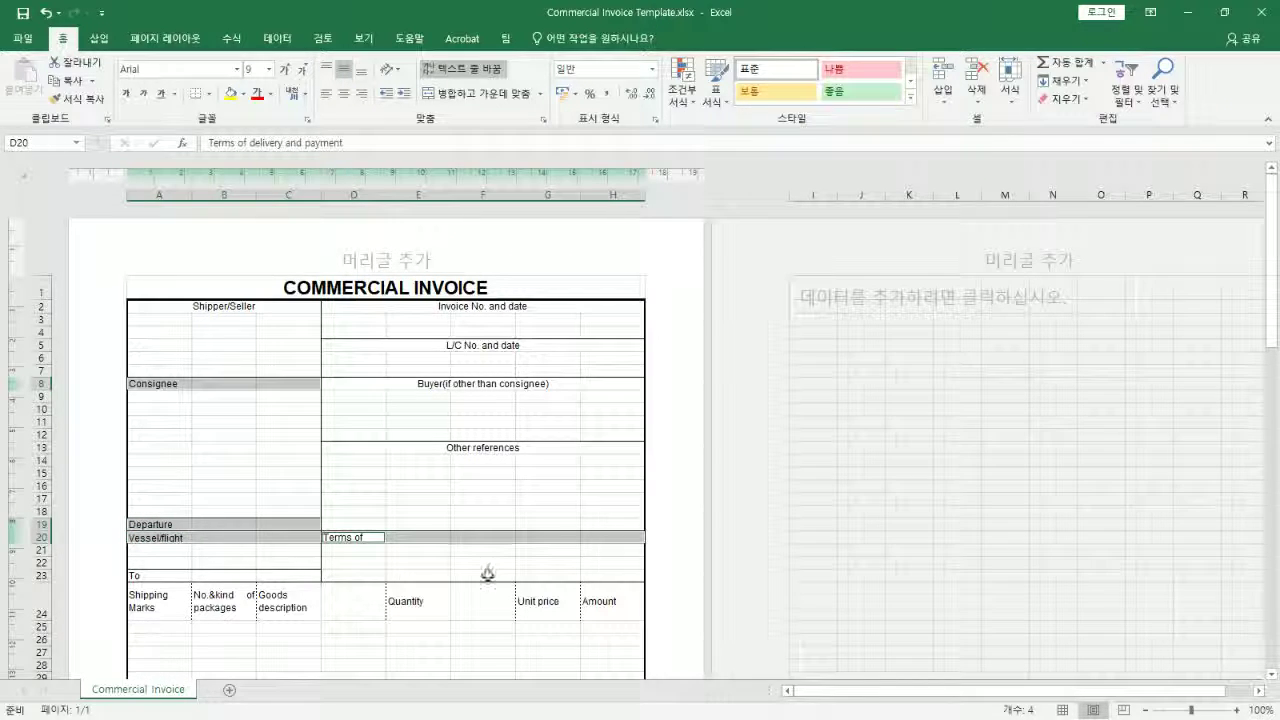
pyautogui.moveTo(157, 578); pyautogui.dragTo(263, 577)
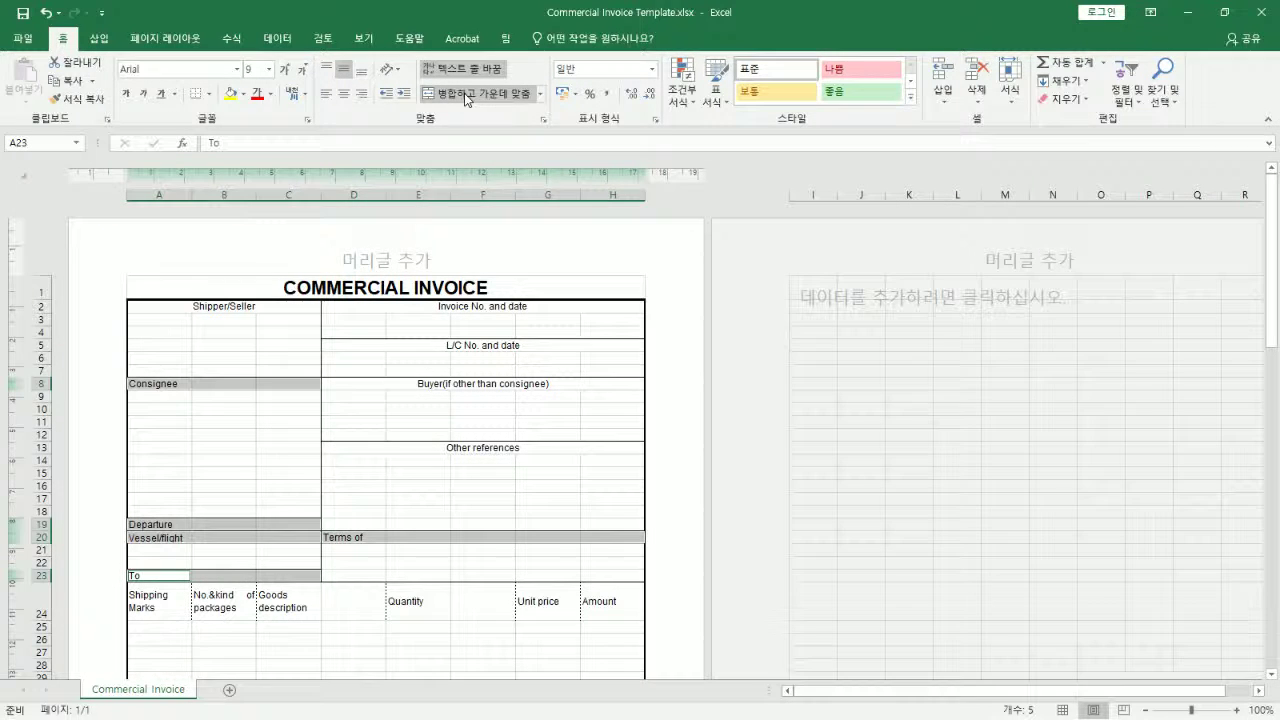
pyautogui.click(465, 95)
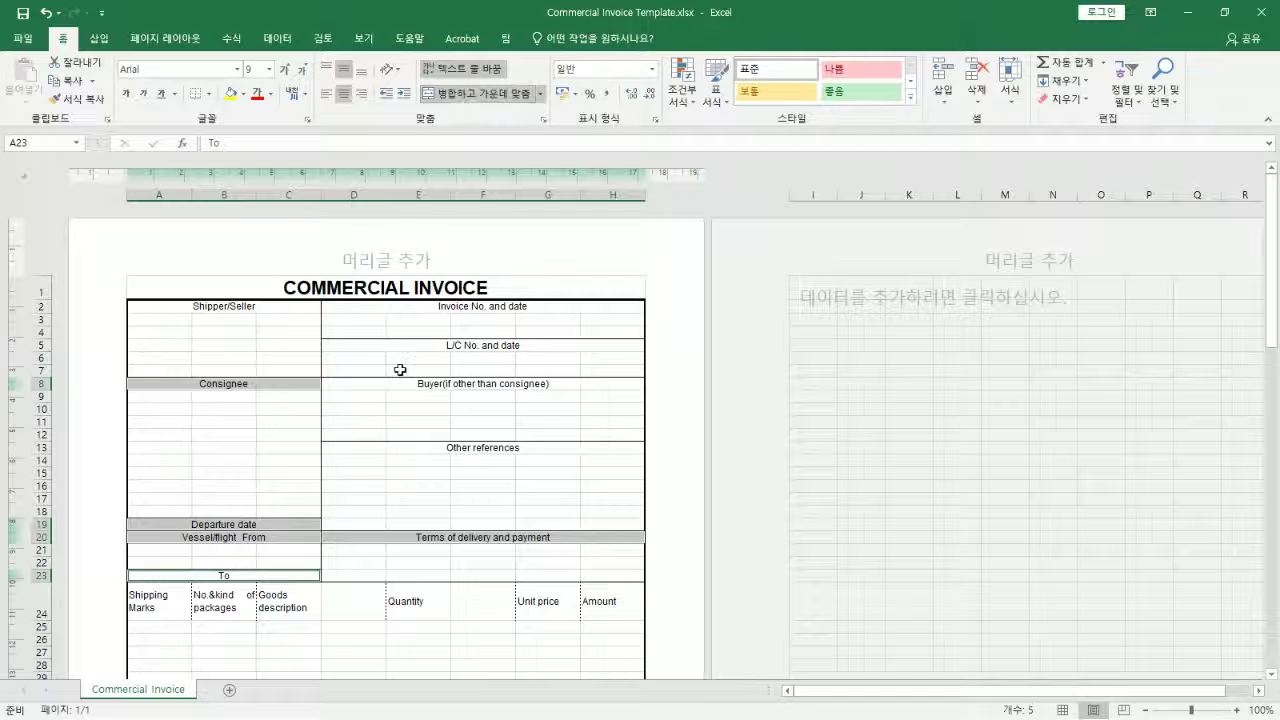
pyautogui.click(228, 512)
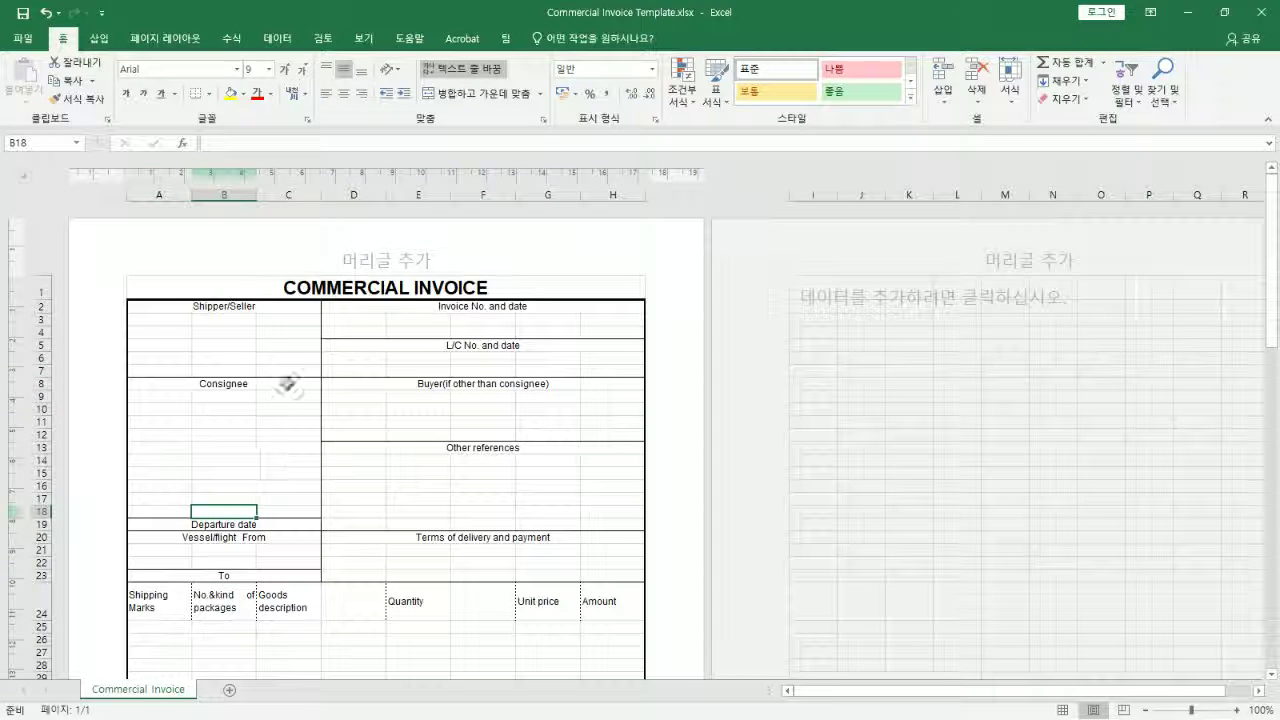
# Ctrl-select every section heading, from Shipper/Seller through Terms of delivery to To
pyautogui.click(261, 312)
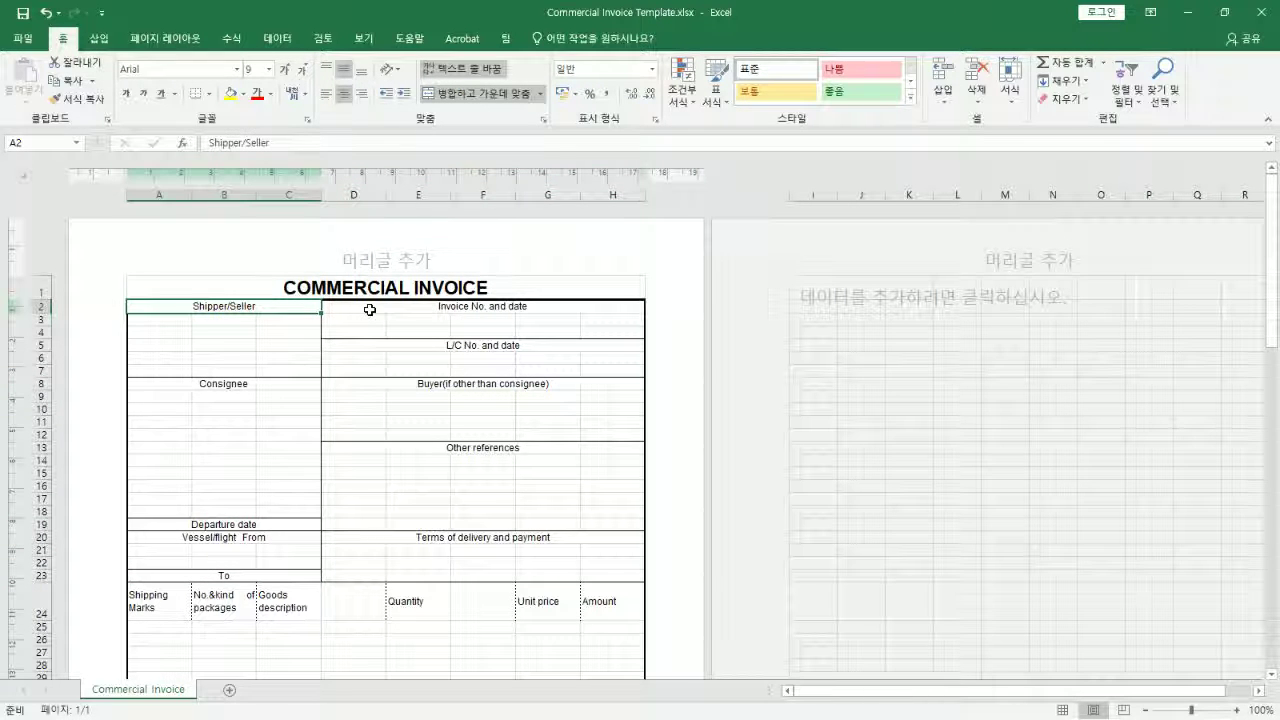
pyautogui.keyDown('ctrl'); pyautogui.click(370, 310); pyautogui.keyUp('ctrl')
pyautogui.keyDown('ctrl'); pyautogui.click(368, 346); pyautogui.keyUp('ctrl')
pyautogui.keyDown('ctrl'); pyautogui.click(362, 385); pyautogui.keyUp('ctrl')
pyautogui.keyDown('ctrl'); pyautogui.click(301, 388); pyautogui.keyUp('ctrl')
pyautogui.keyDown('ctrl'); pyautogui.click(338, 450); pyautogui.keyUp('ctrl')
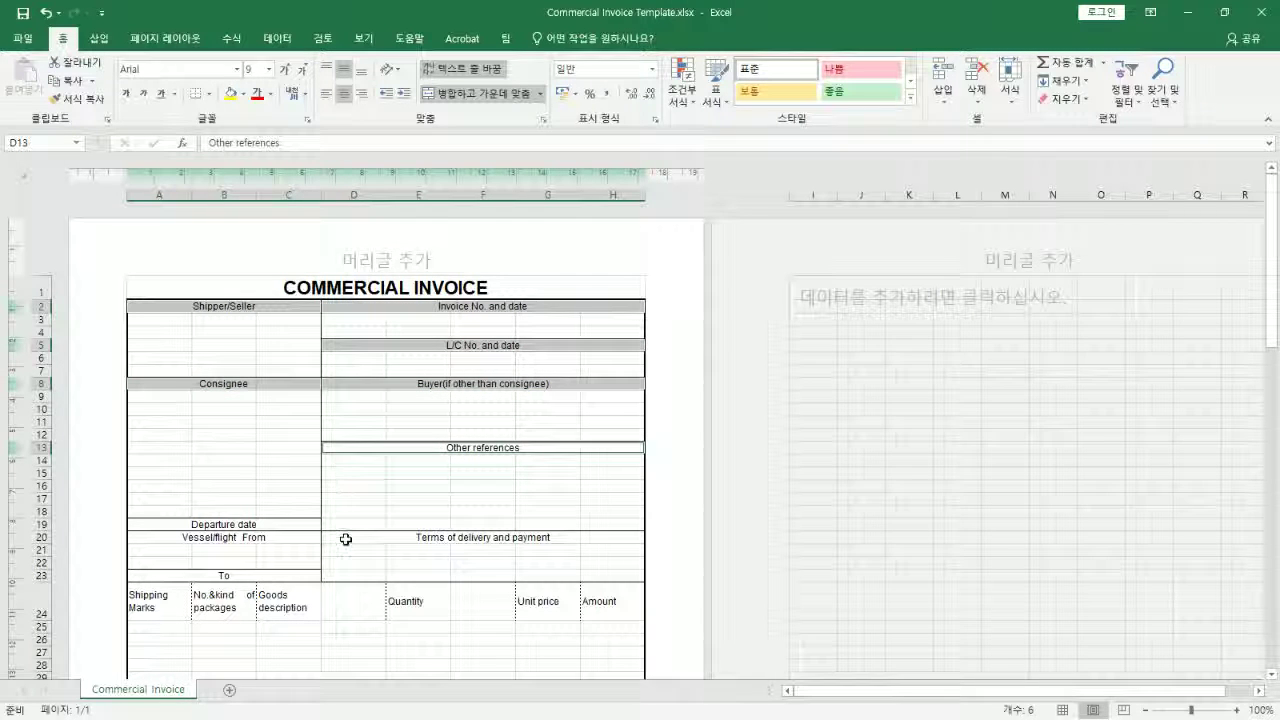
pyautogui.keyDown('ctrl'); pyautogui.click(345, 539); pyautogui.keyUp('ctrl')
pyautogui.keyDown('ctrl'); pyautogui.click(251, 524); pyautogui.keyUp('ctrl')
pyautogui.keyDown('ctrl'); pyautogui.click(300, 538); pyautogui.keyUp('ctrl')
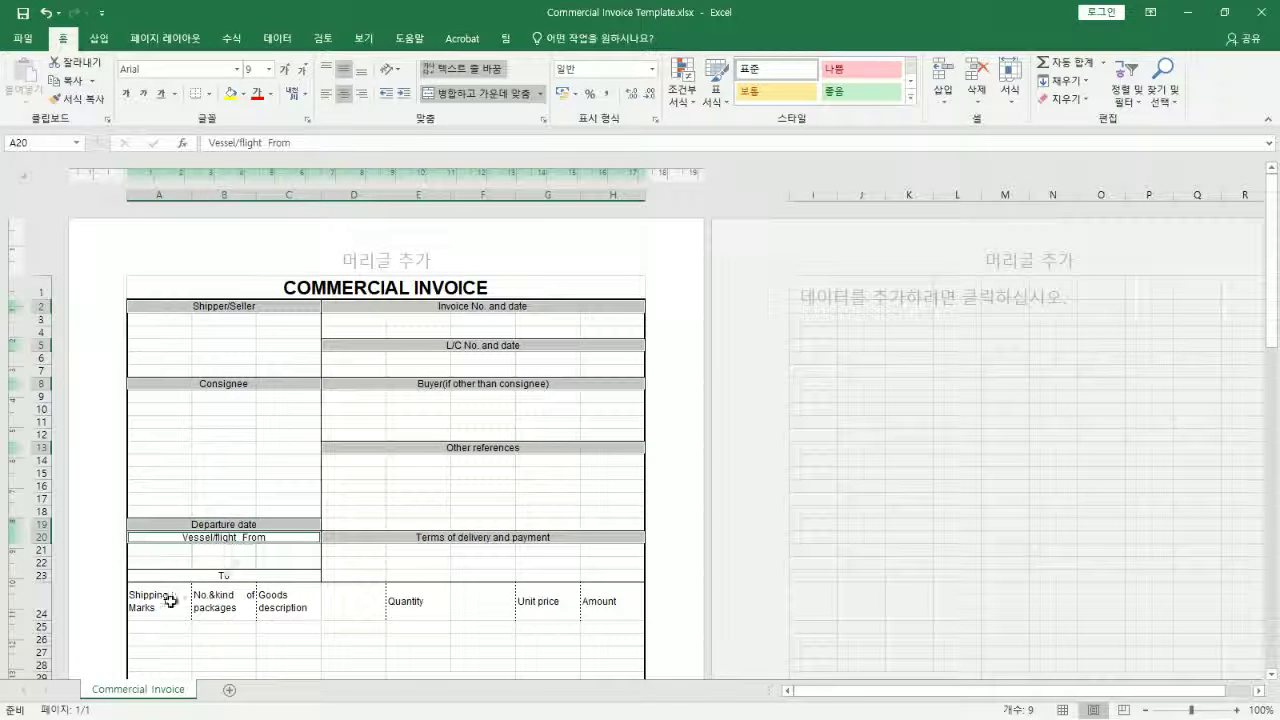
pyautogui.keyDown('ctrl'); pyautogui.click(176, 578); pyautogui.keyUp('ctrl')
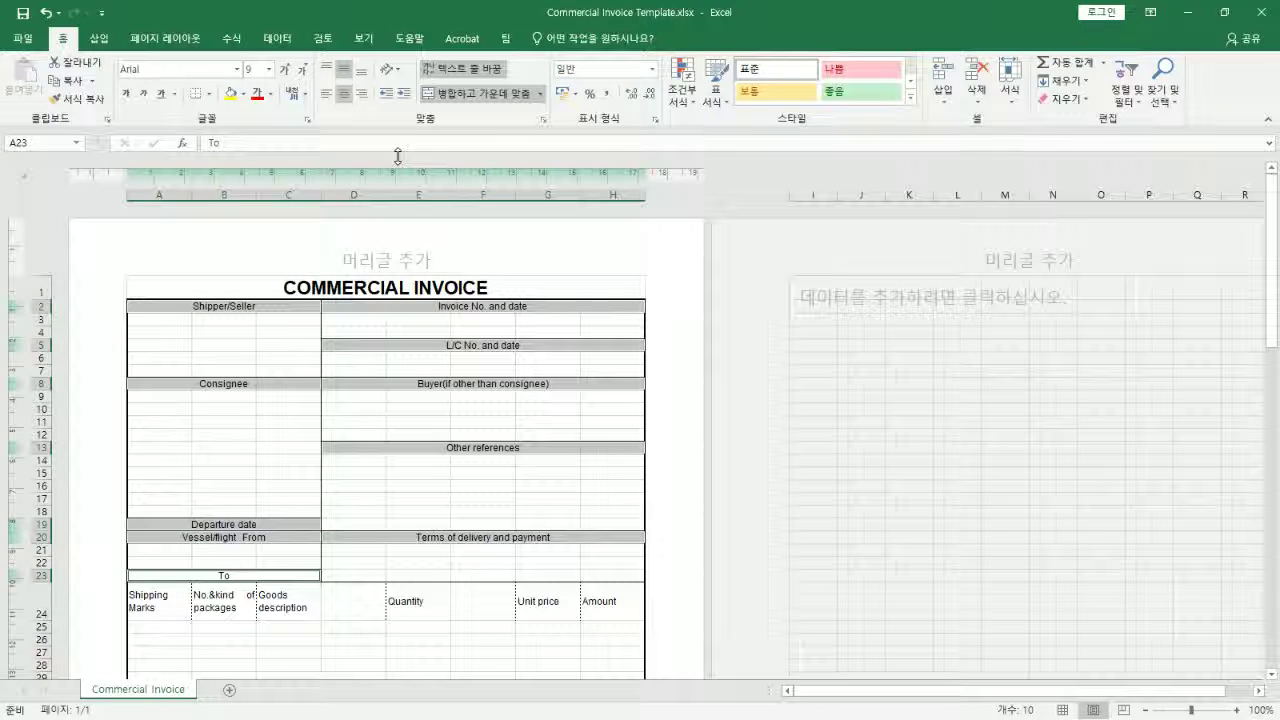
# Give all selected headings Middle Align vertically and Align Left horizontally
pyautogui.click(542, 94)
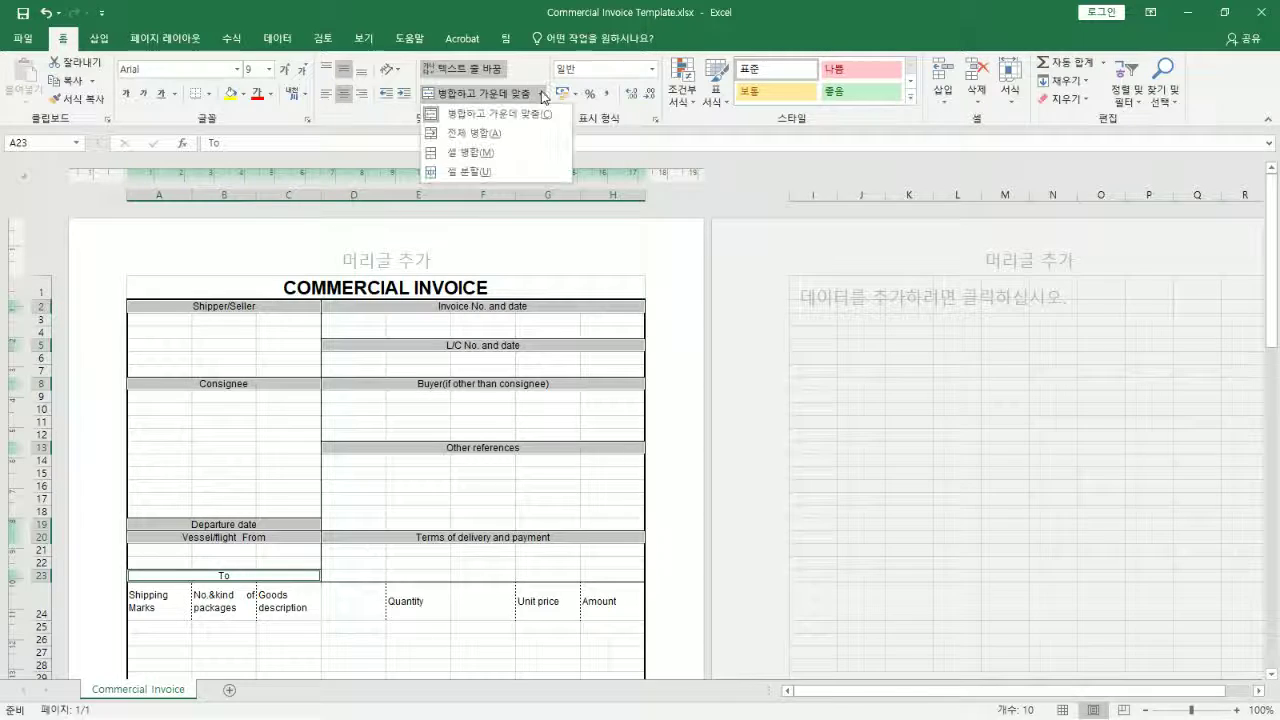
pyautogui.click(325, 100)
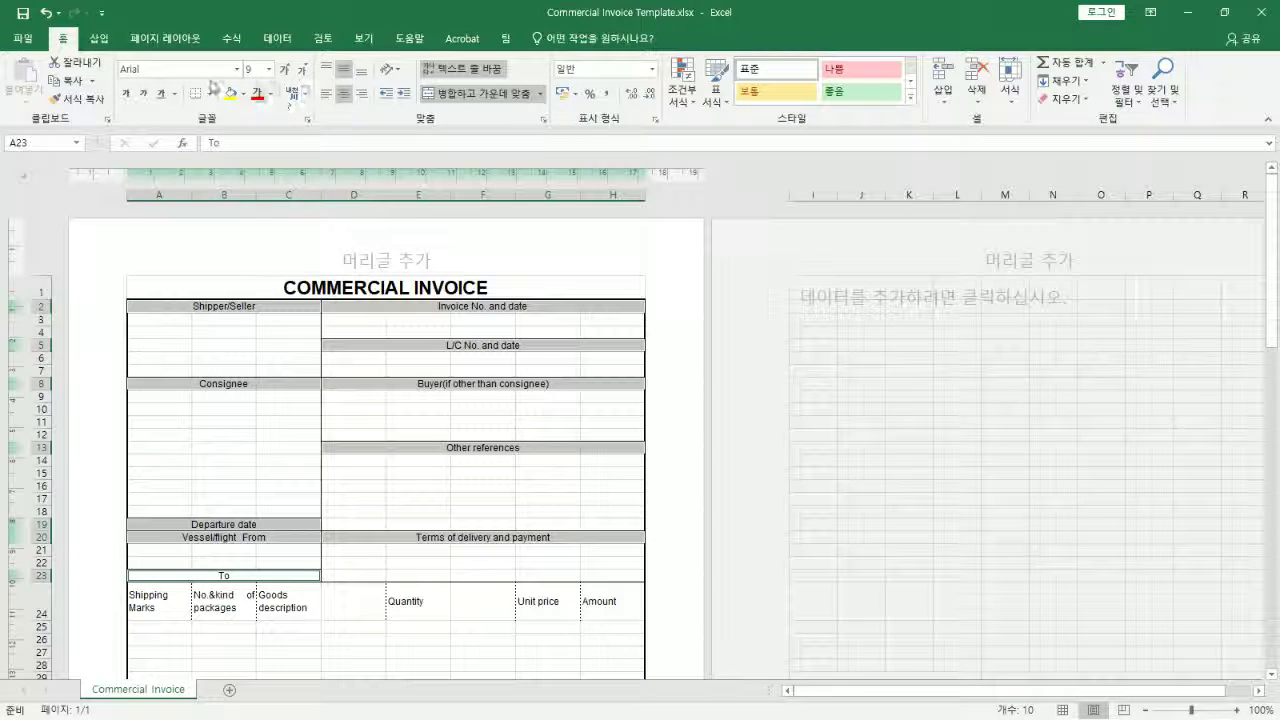
pyautogui.click(344, 70)
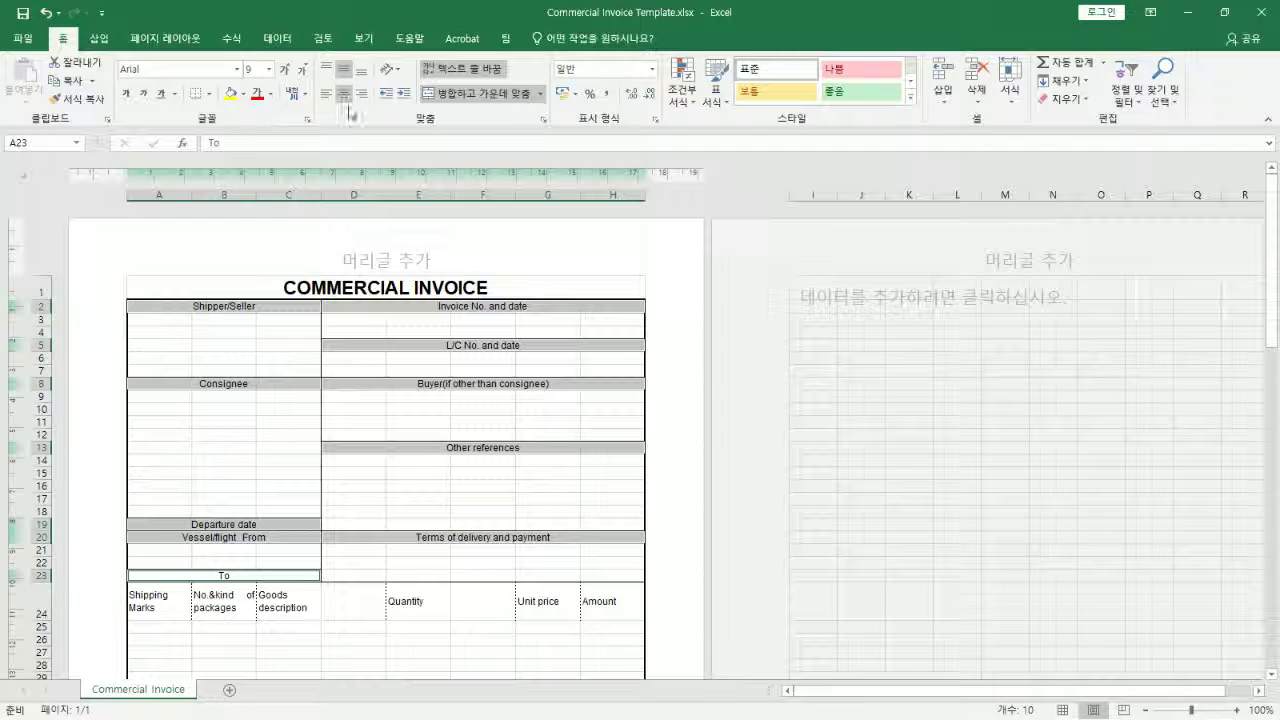
pyautogui.click(326, 93)
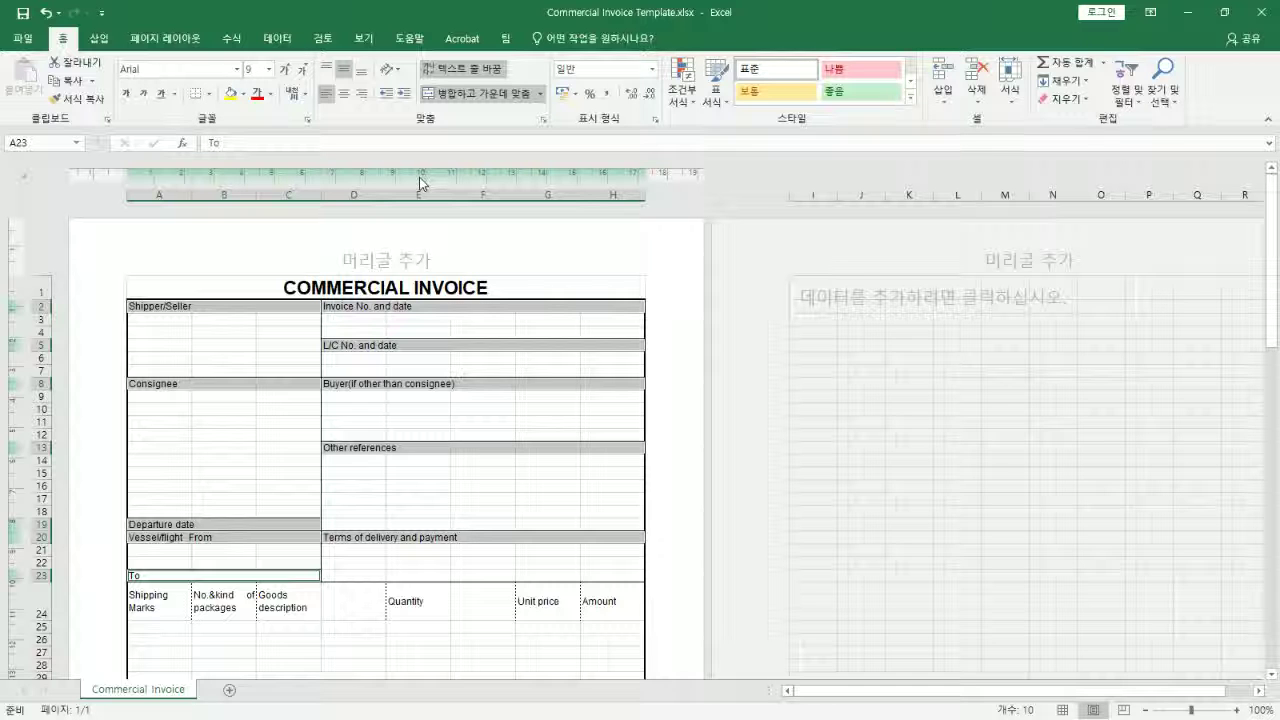
pyautogui.click(437, 471)
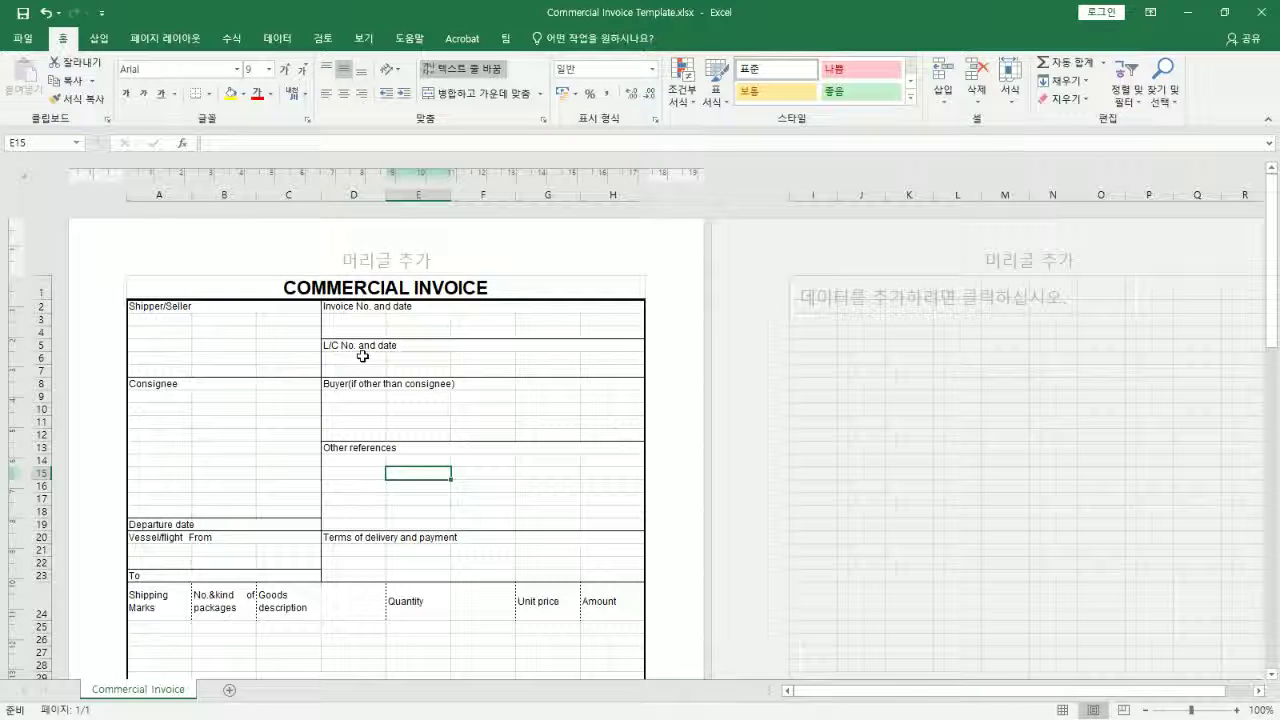
pyautogui.scroll(-3, 368, 372)
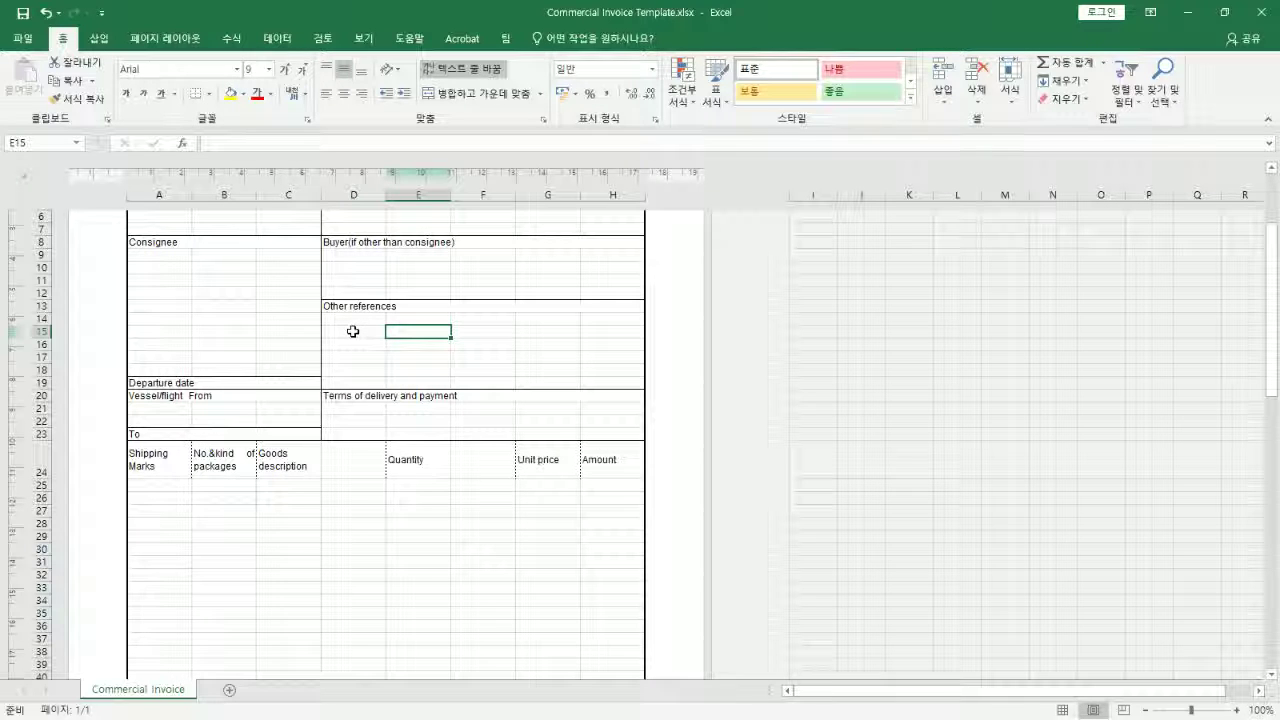
pyautogui.scroll(3, 353, 326)
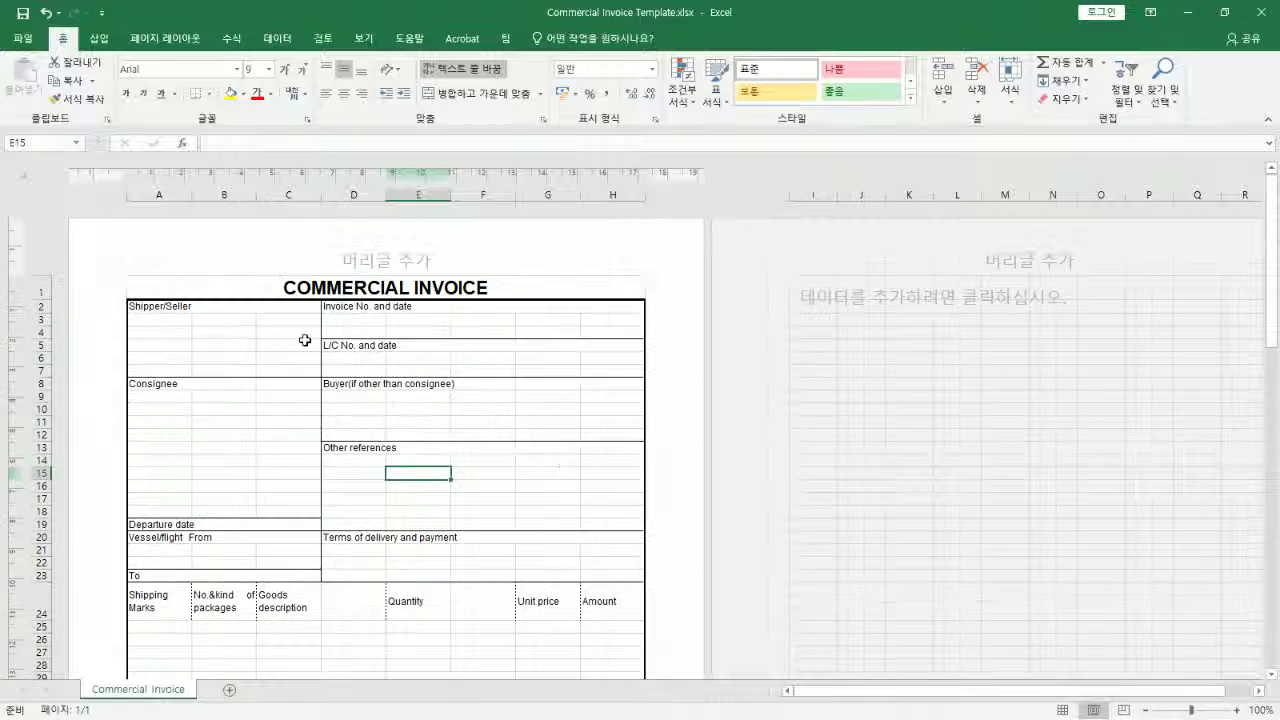
pyautogui.click(166, 346)
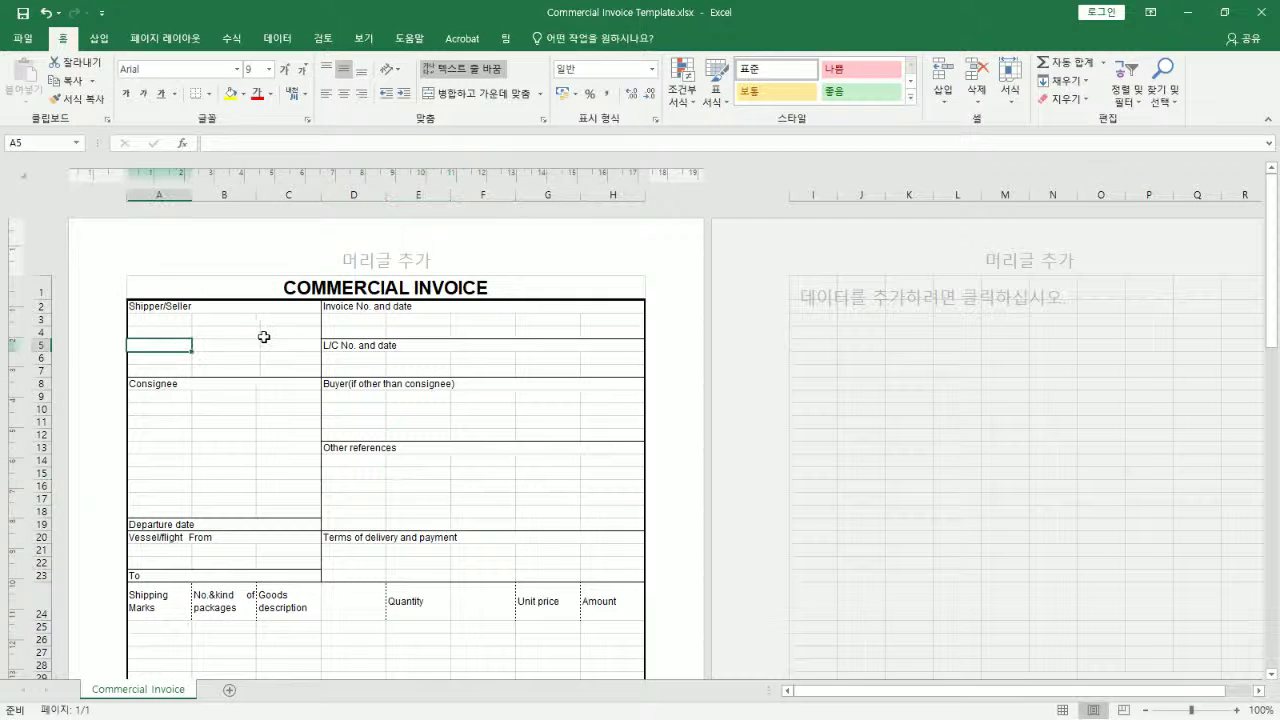
pyautogui.click(344, 308)
pyautogui.doubleClick(344, 310)
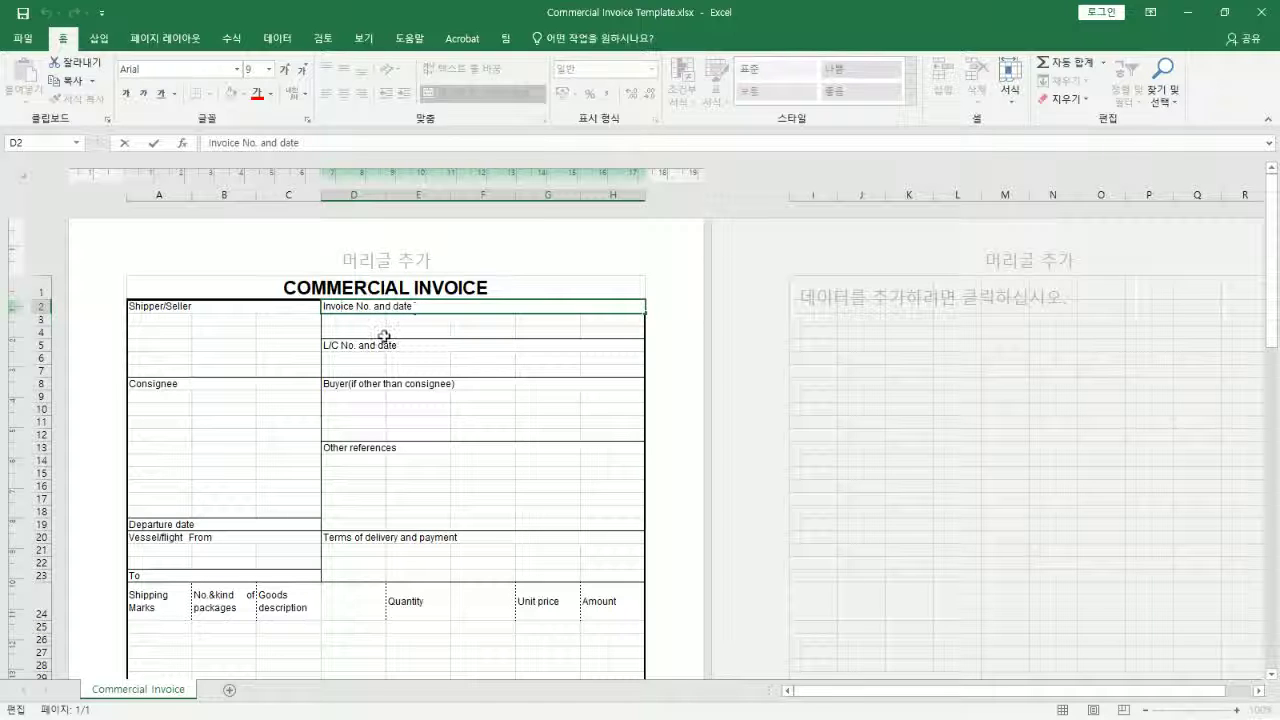
pyautogui.click(349, 344)
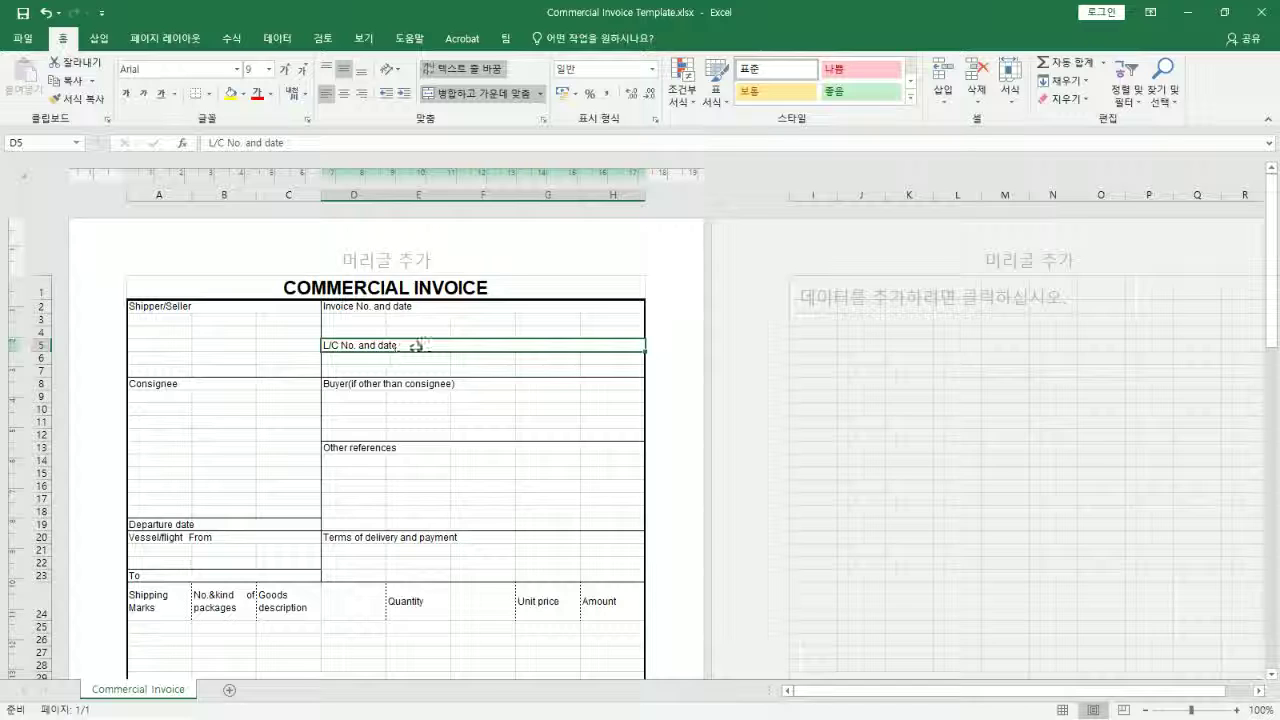
pyautogui.click(370, 330)
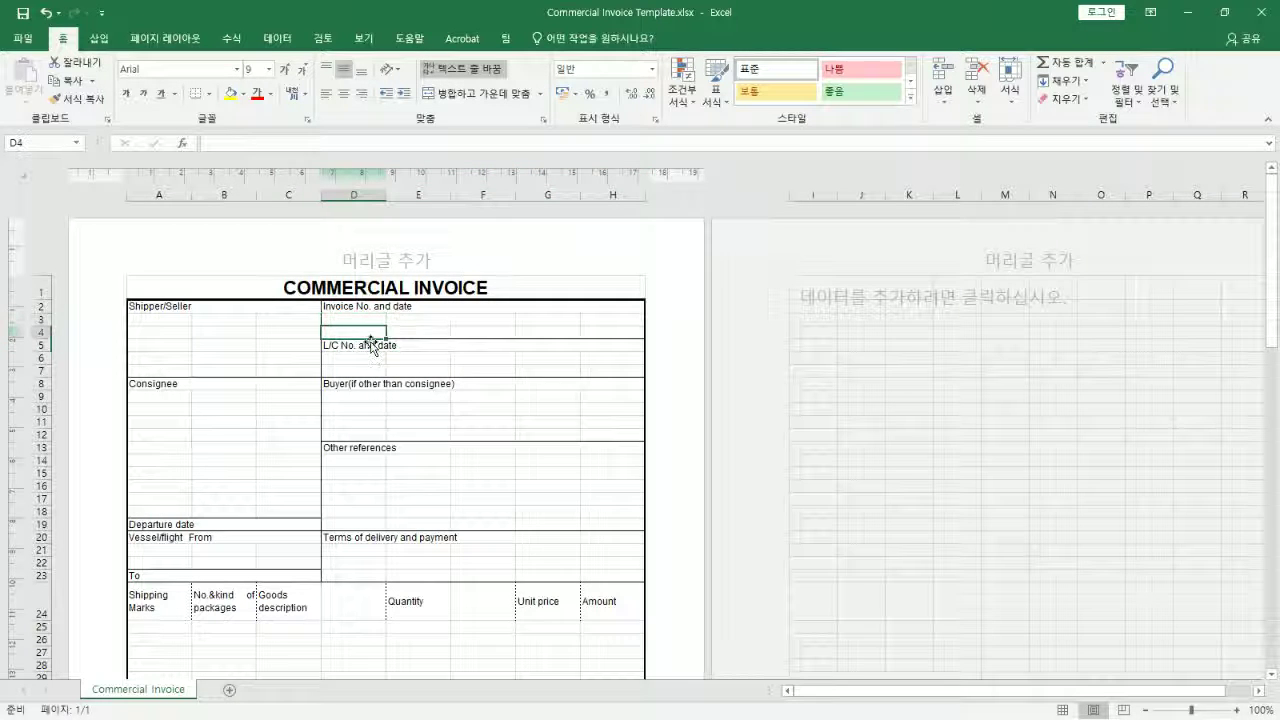
pyautogui.click(370, 355)
pyautogui.click(371, 370)
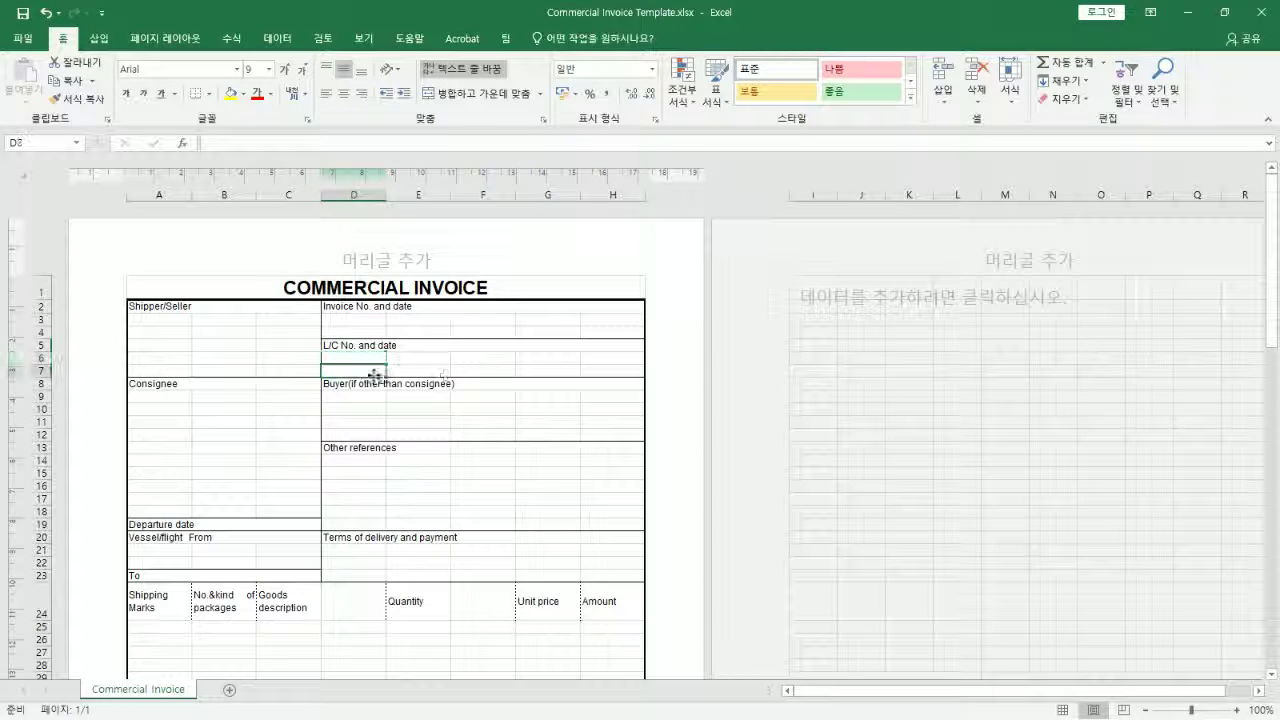
pyautogui.click(345, 384)
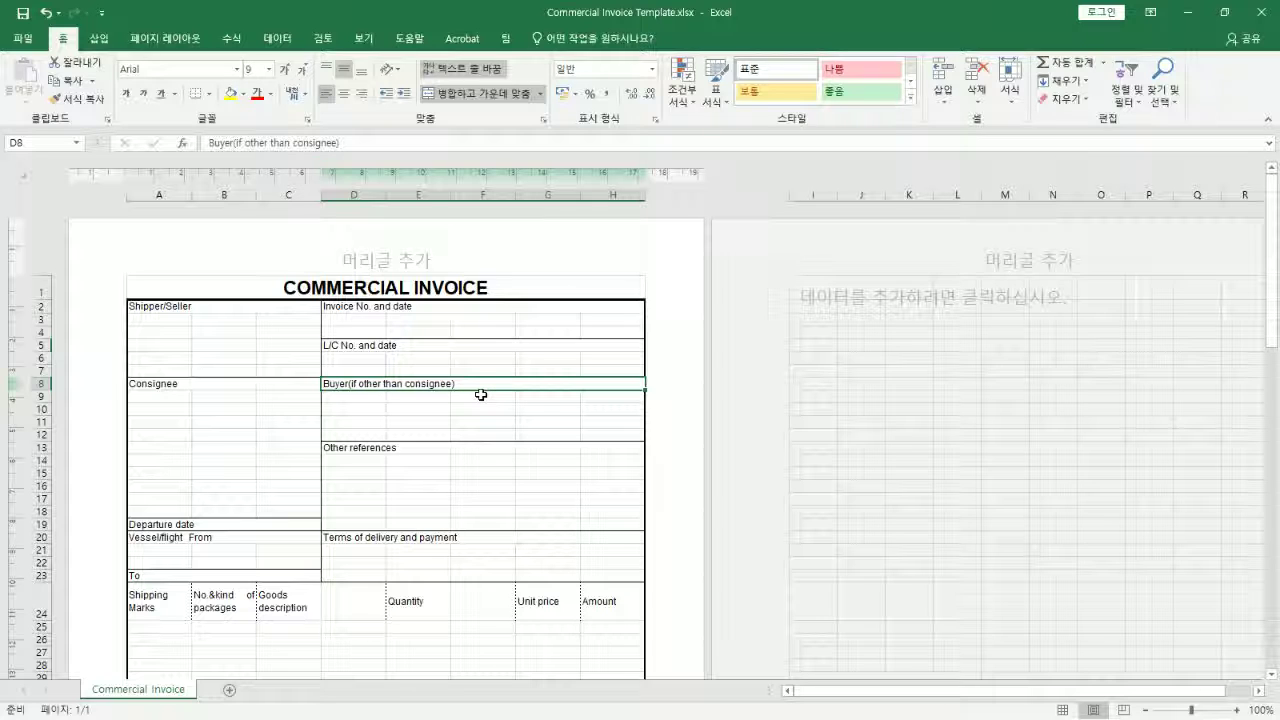
pyautogui.click(335, 430)
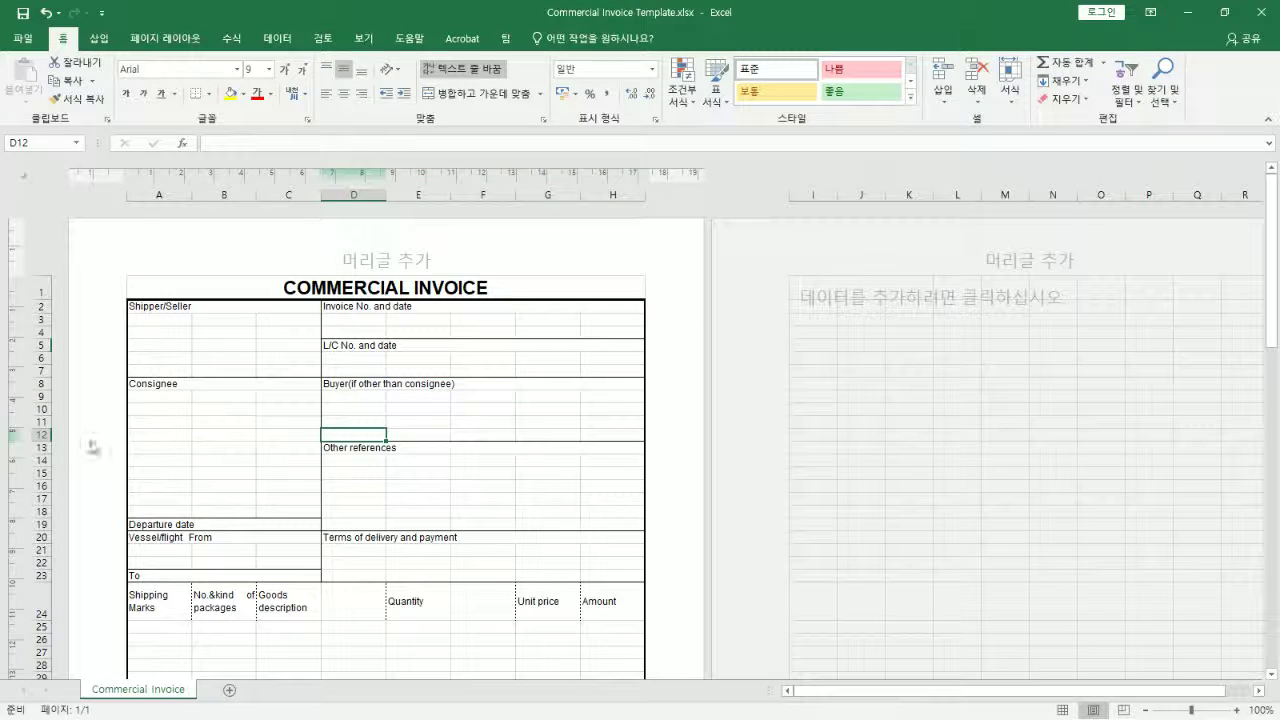
# Delete blank row 10 from the Buyer section
pyautogui.rightClick(31, 423)
pyautogui.press('Escape')
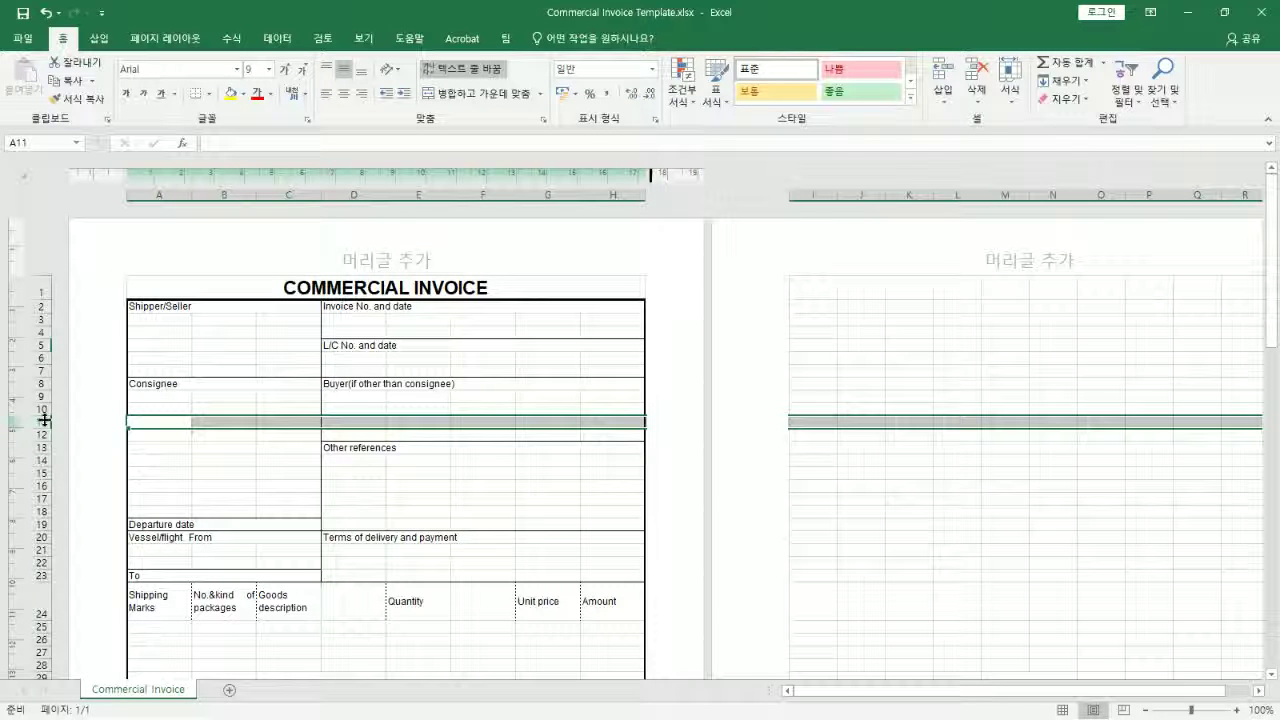
pyautogui.click(289, 195)
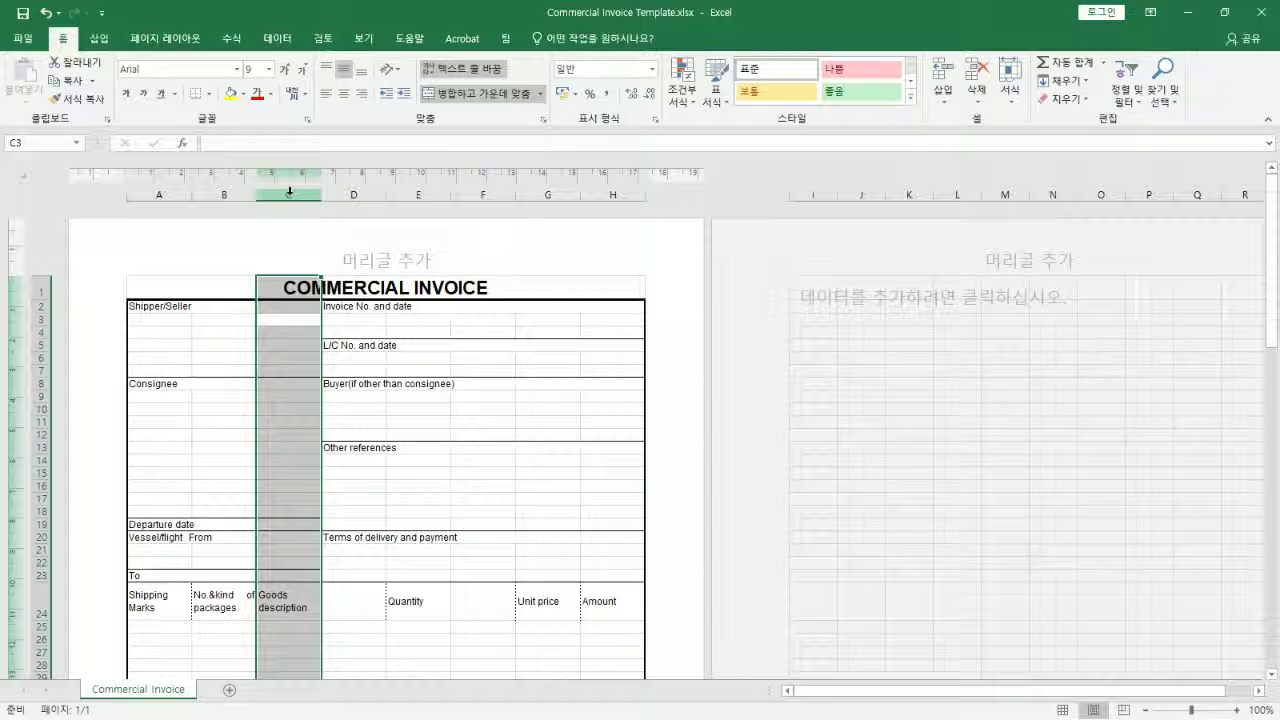
pyautogui.click(203, 420)
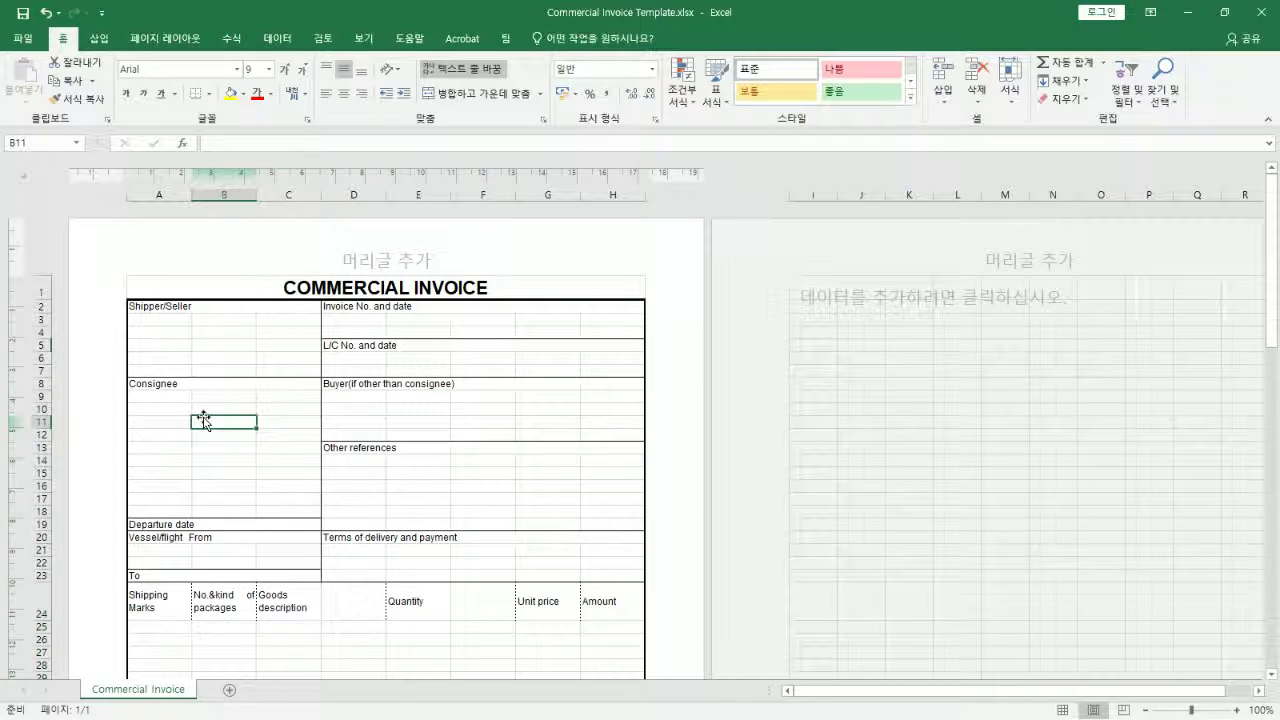
pyautogui.click(35, 422)
pyautogui.rightClick(38, 410)
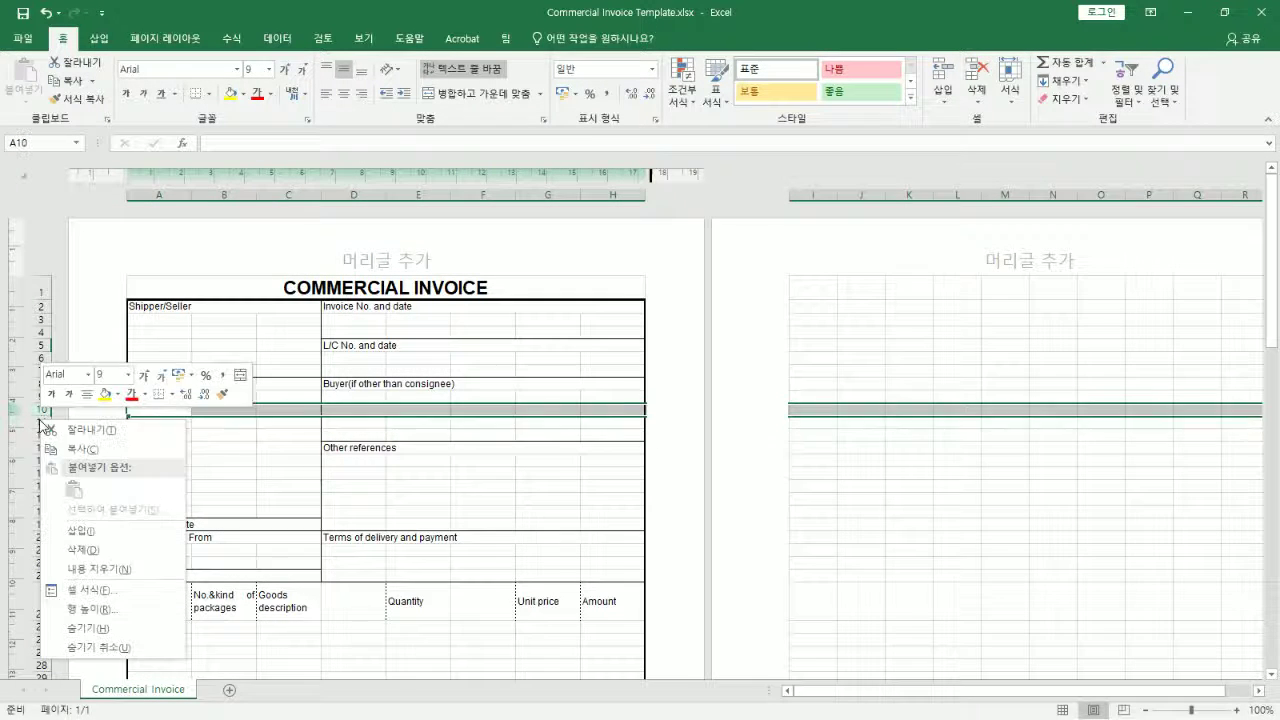
pyautogui.click(105, 550)
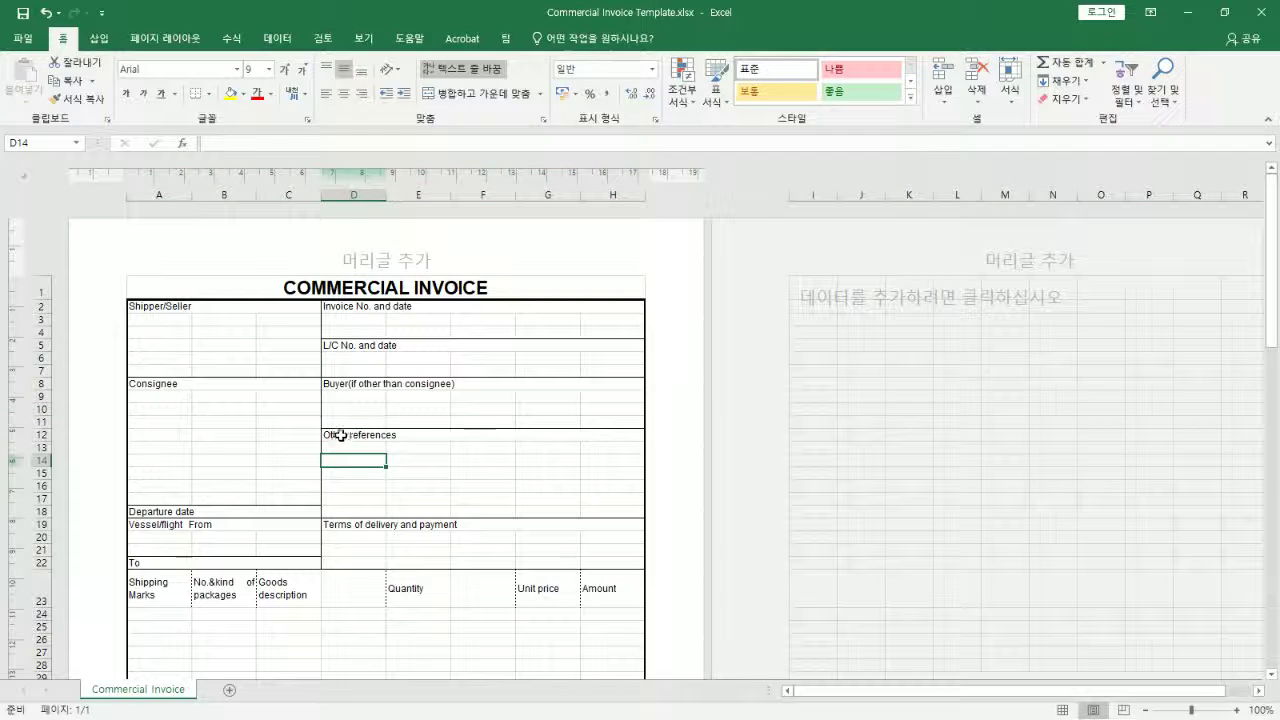
# Delete blank rows 14 and 15 under Other references
pyautogui.click(338, 435)
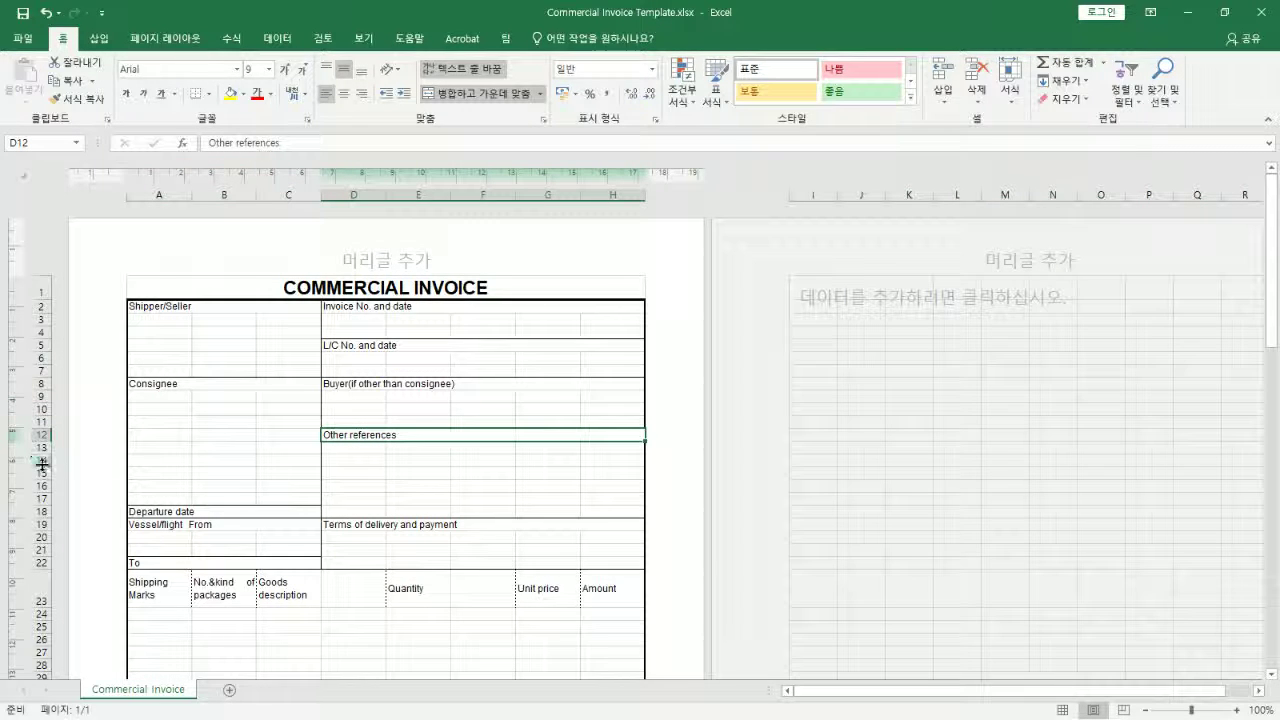
pyautogui.moveTo(38, 461); pyautogui.dragTo(42, 470)
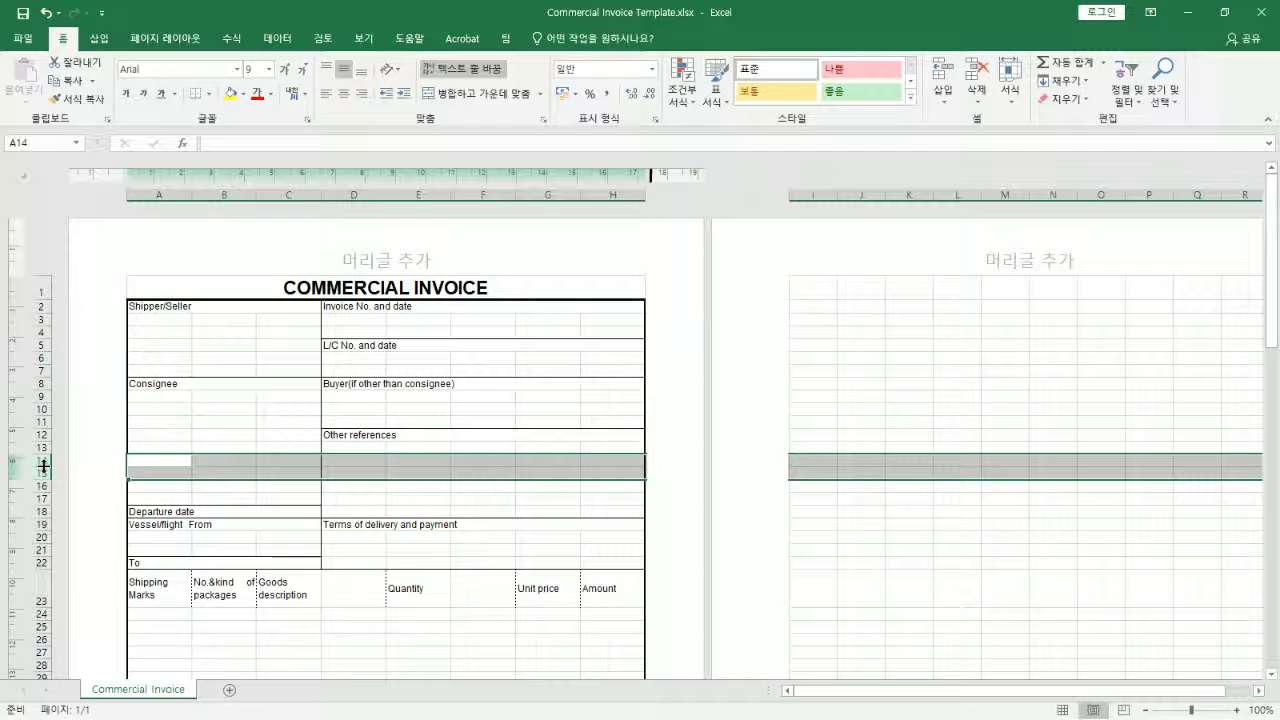
pyautogui.rightClick(45, 466)
pyautogui.click(85, 596)
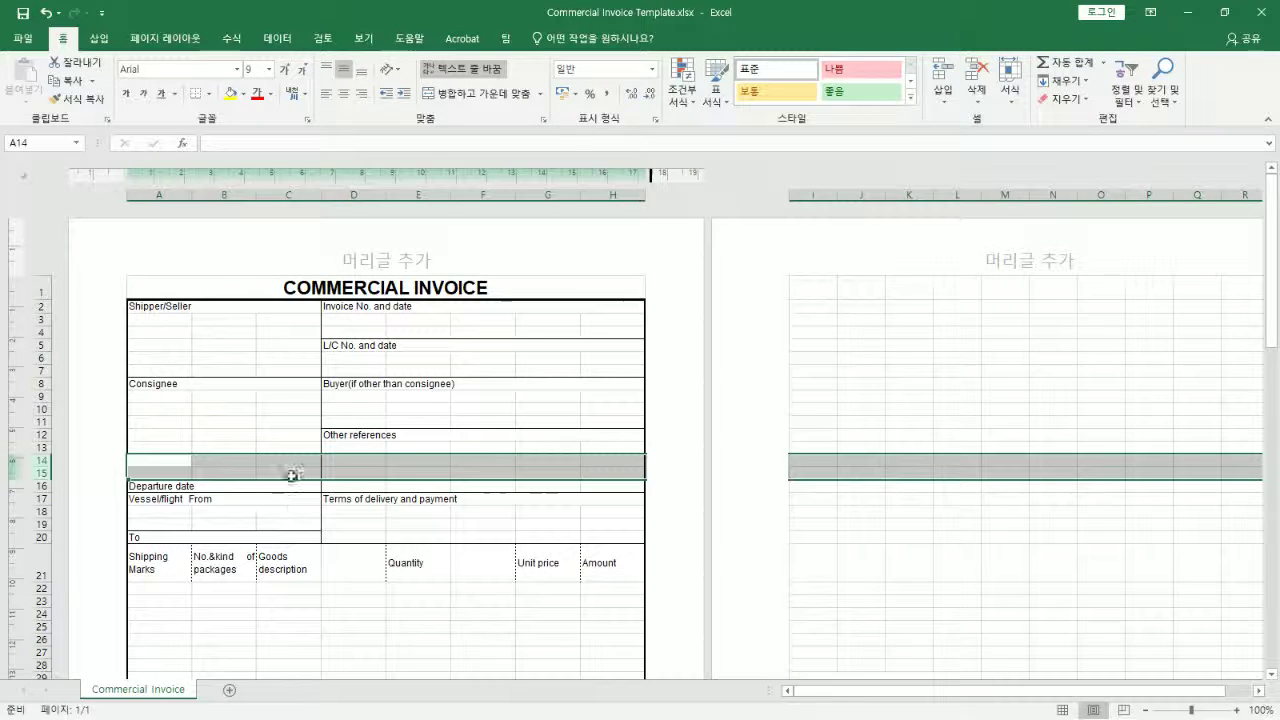
pyautogui.click(292, 459)
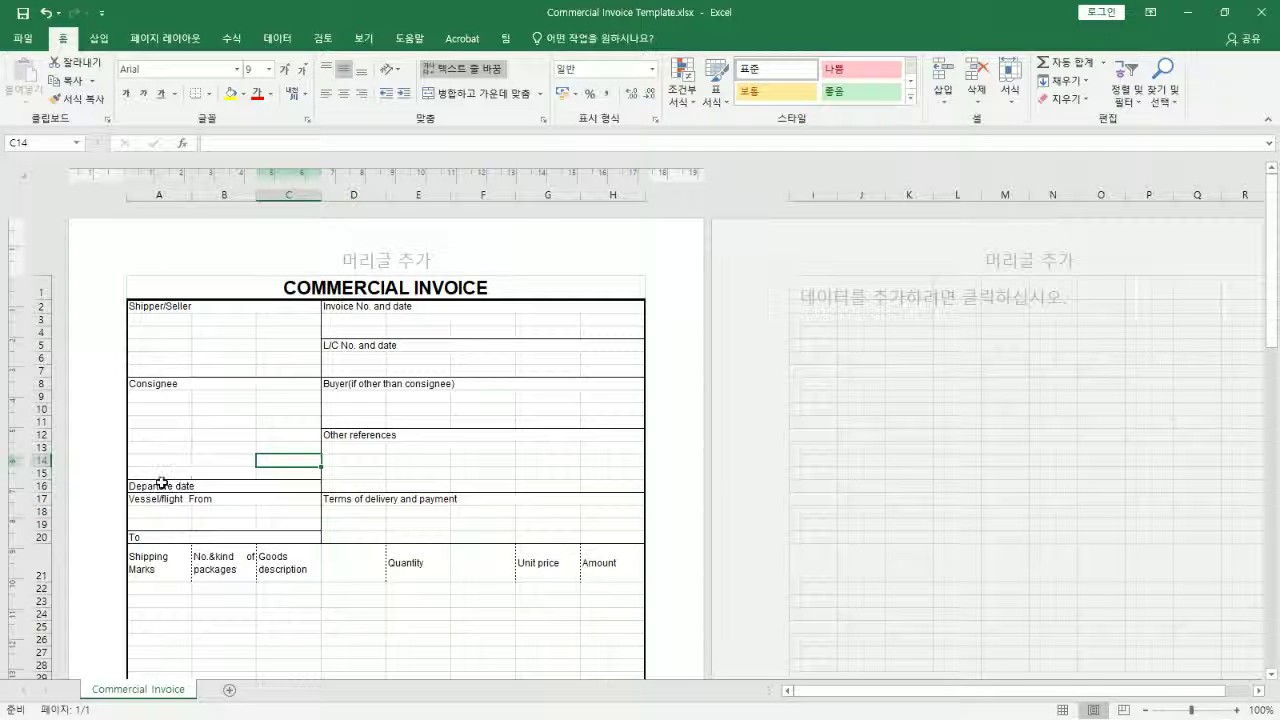
# Insert two blank rows above the Vessel/flight From row
pyautogui.click(199, 486)
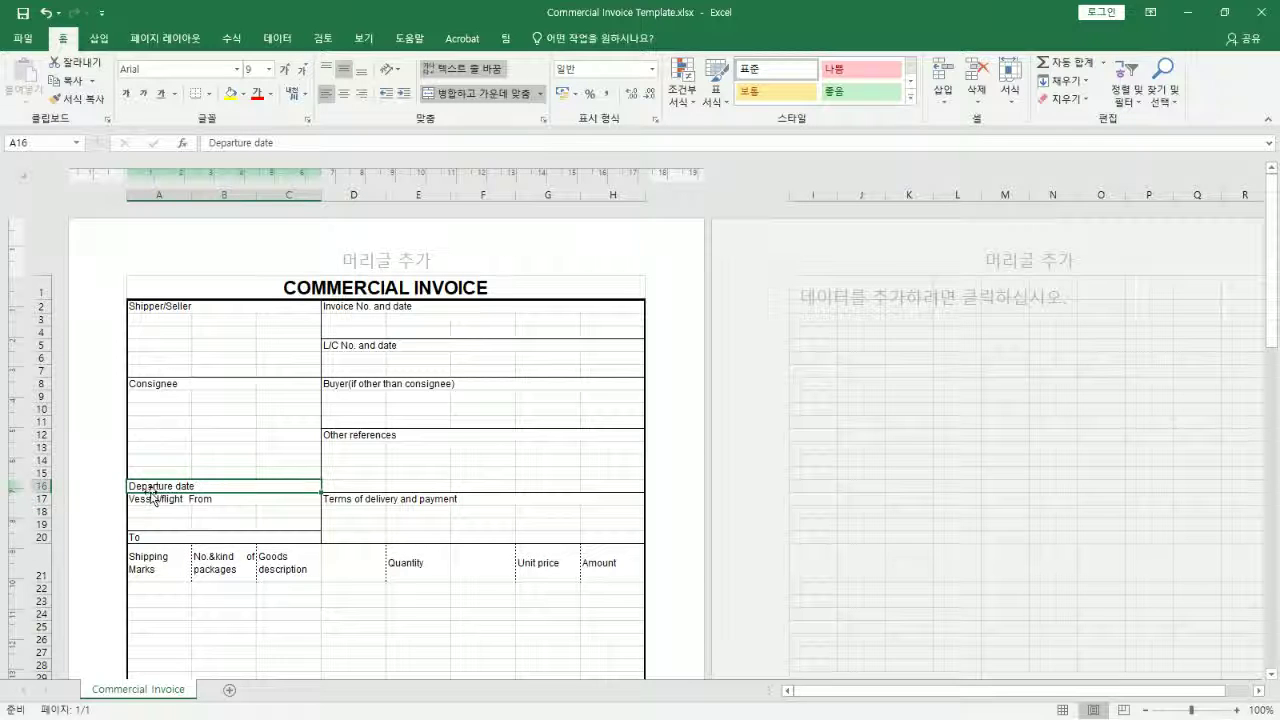
pyautogui.rightClick(38, 498)
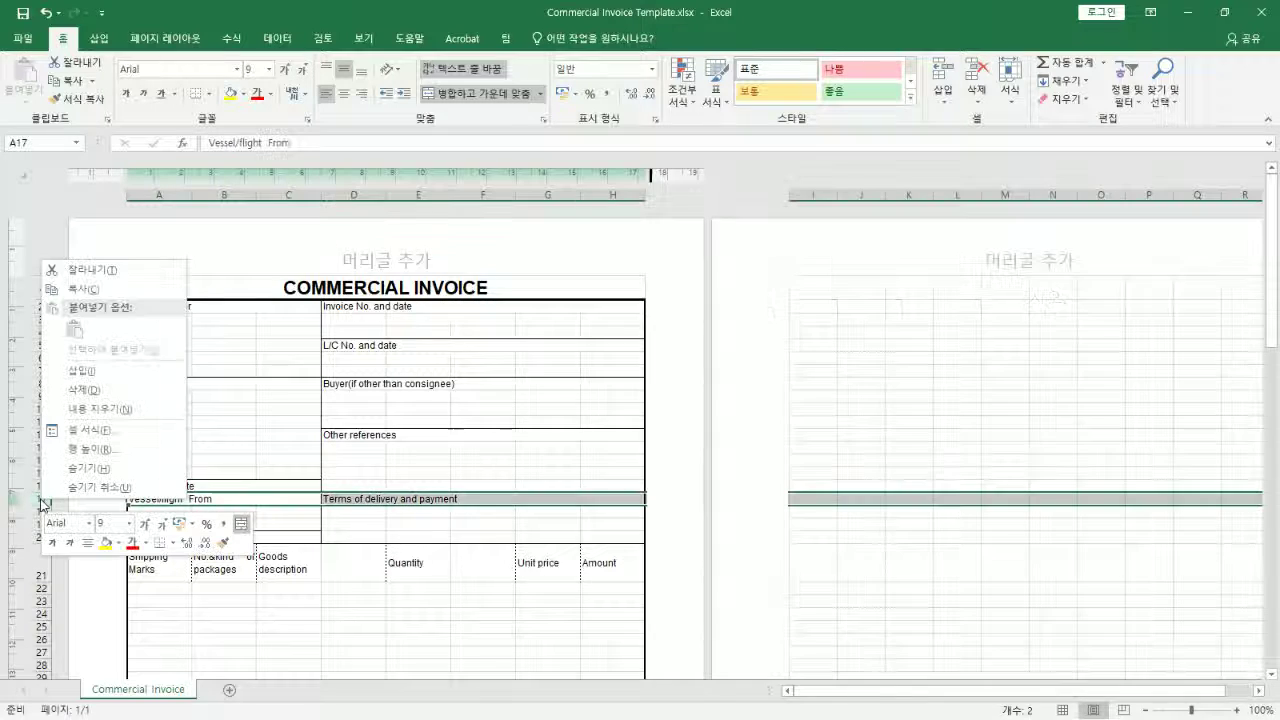
pyautogui.click(85, 371)
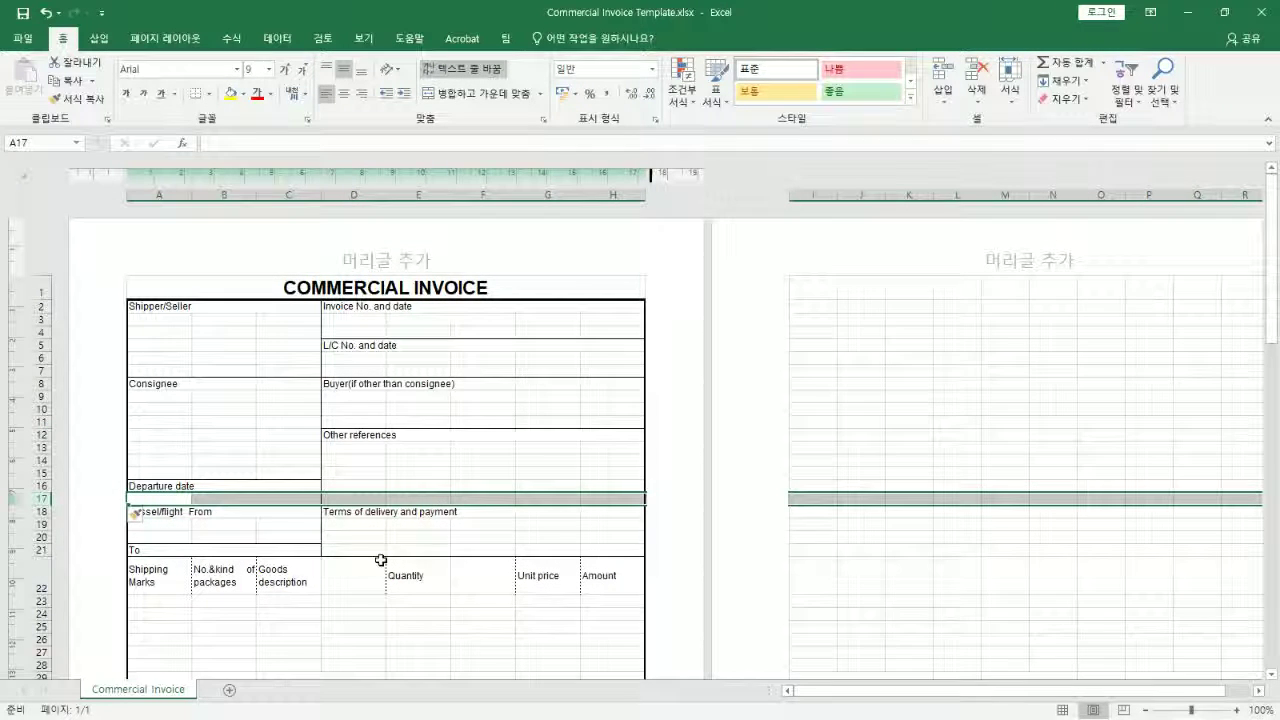
pyautogui.click(246, 523)
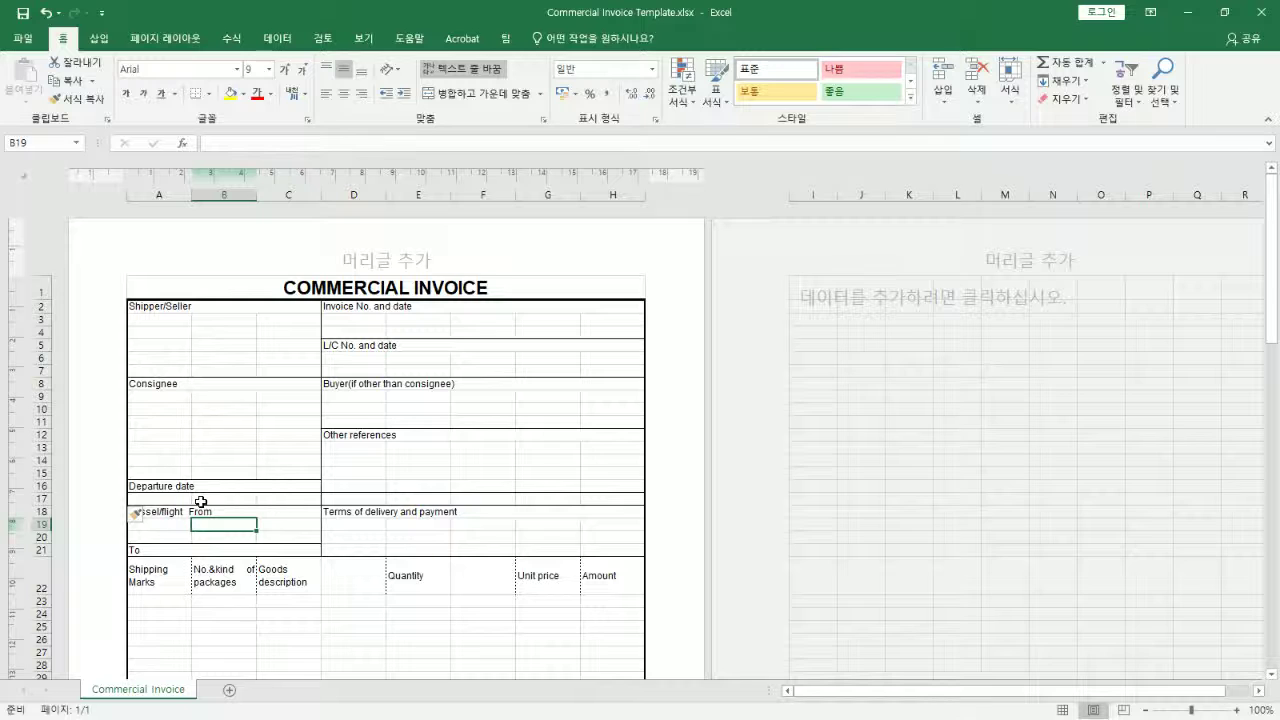
pyautogui.rightClick(42, 498)
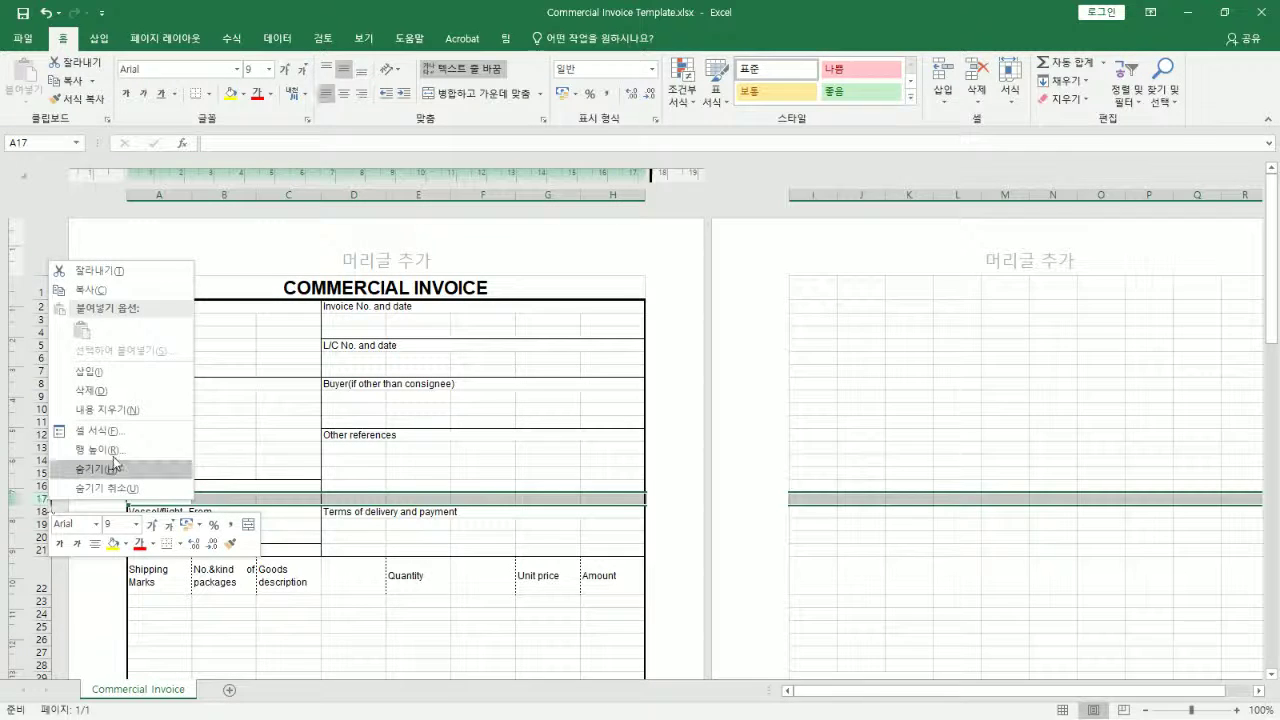
pyautogui.click(118, 370)
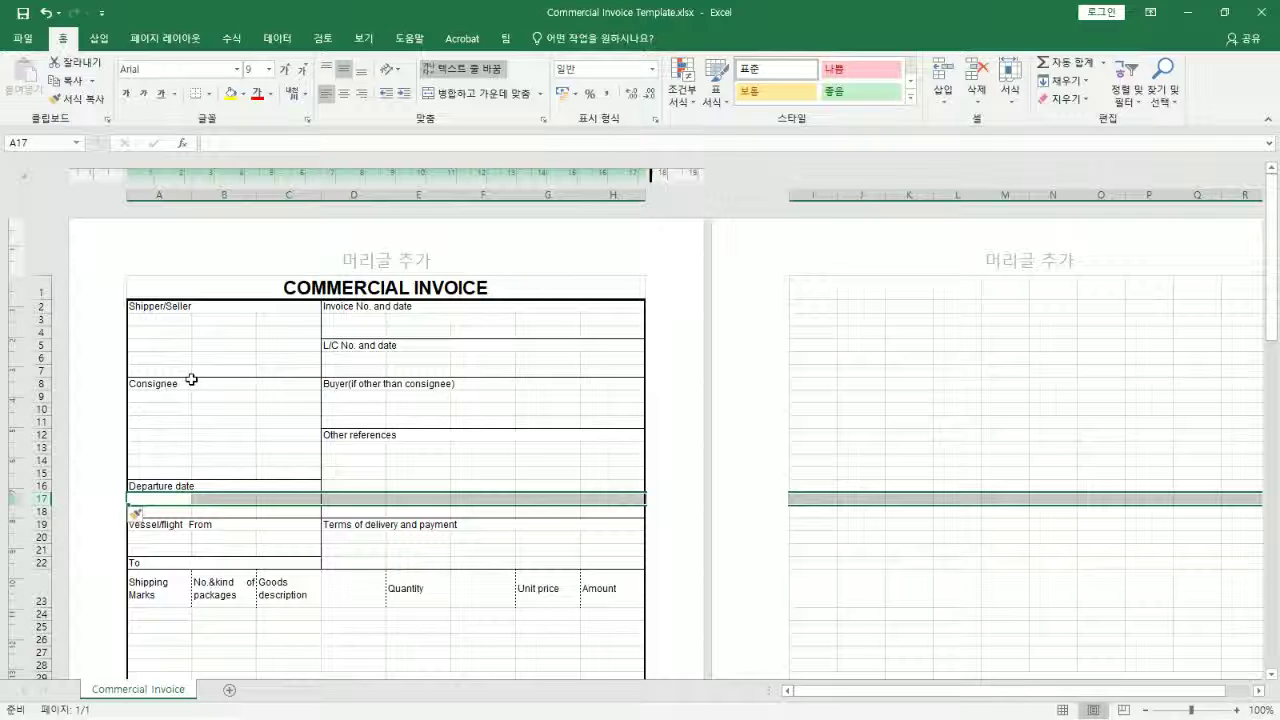
# Delete blank row 21 directly above the To heading
pyautogui.click(170, 548)
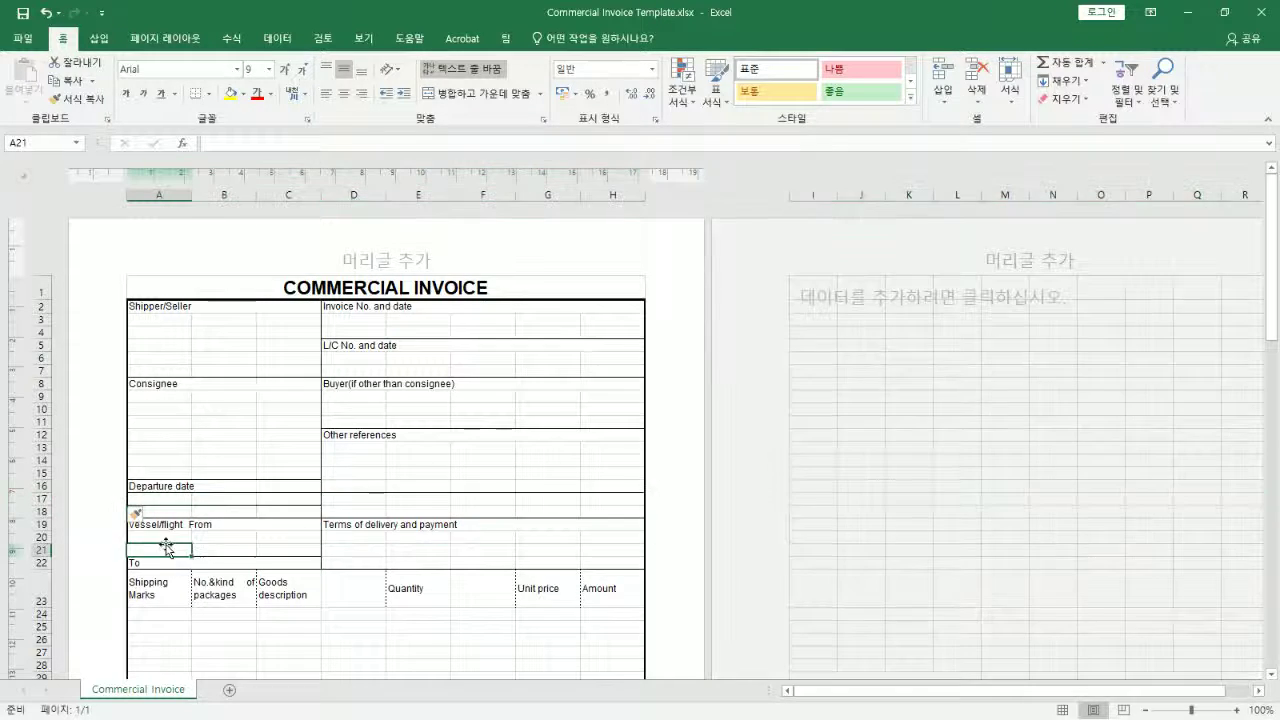
pyautogui.click(165, 531)
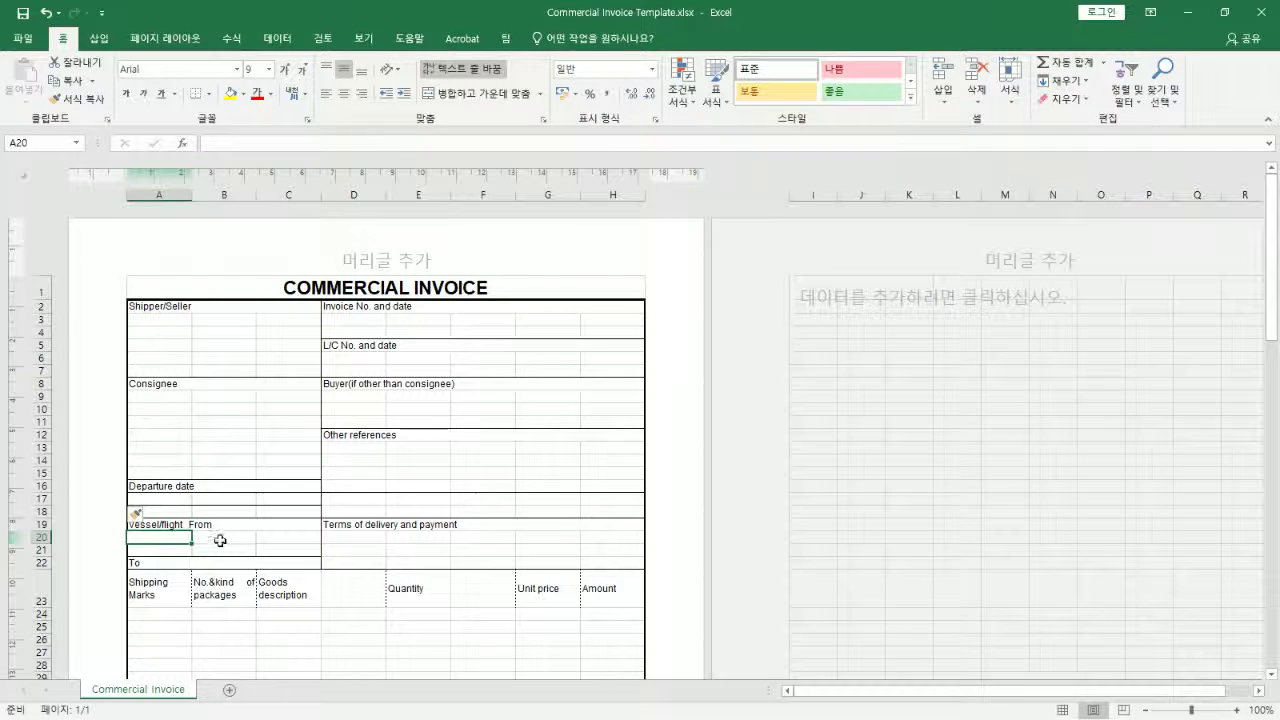
pyautogui.click(186, 563)
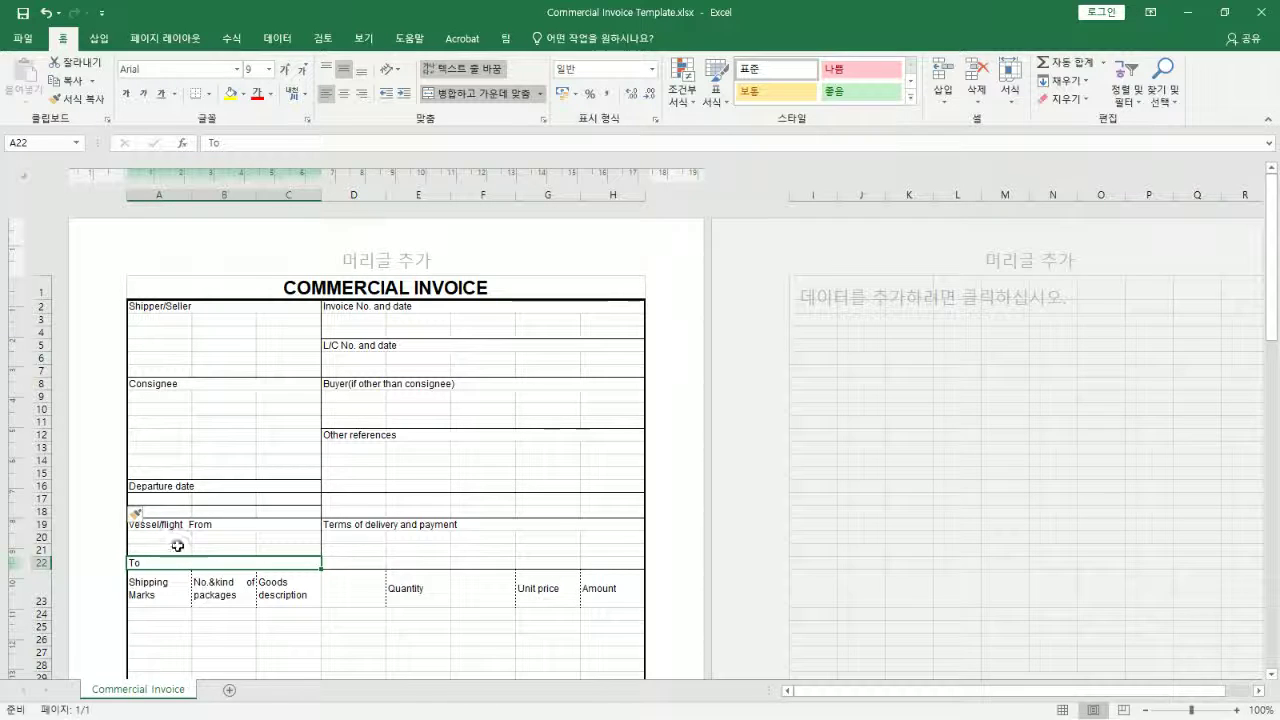
pyautogui.click(42, 550)
pyautogui.rightClick(42, 550)
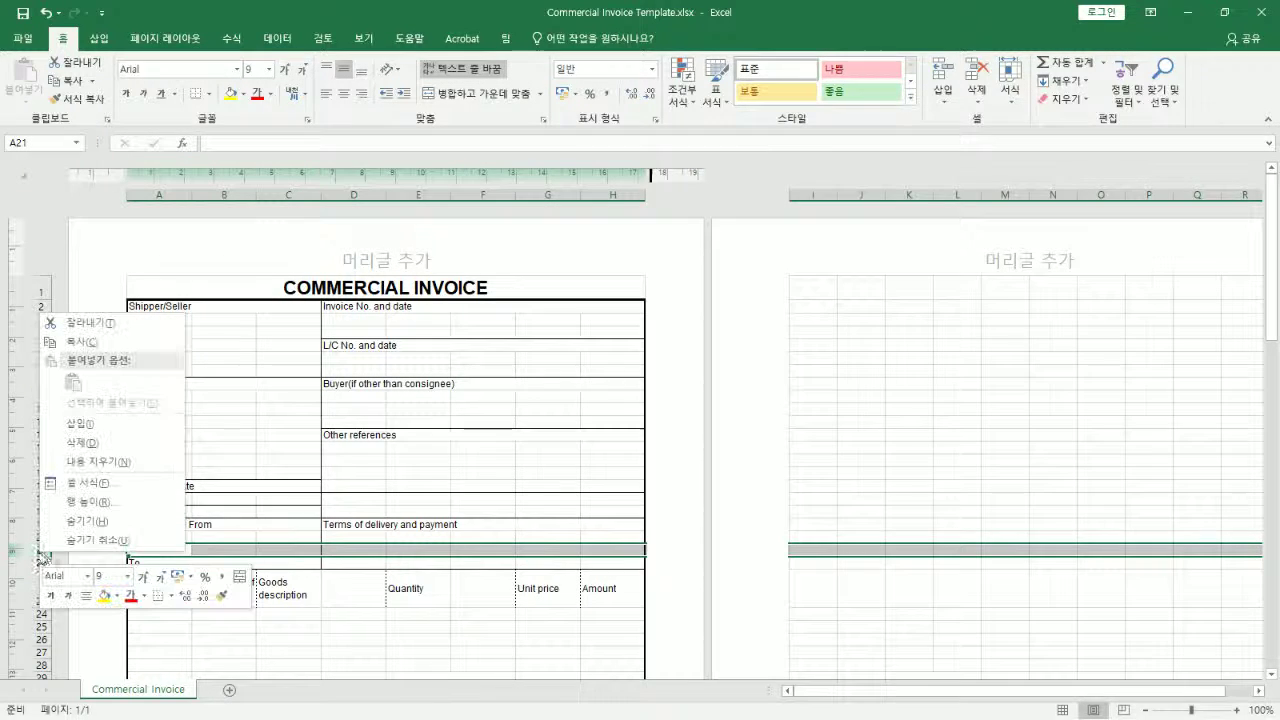
pyautogui.click(82, 442)
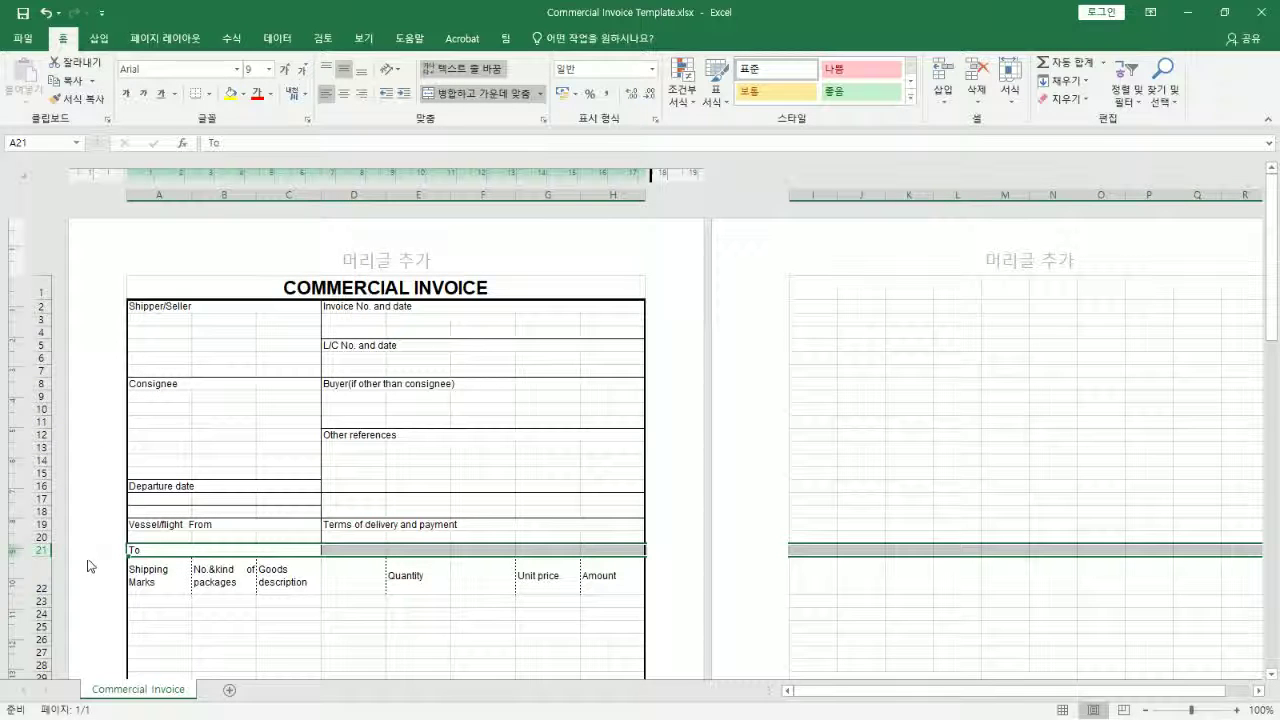
pyautogui.click(150, 537)
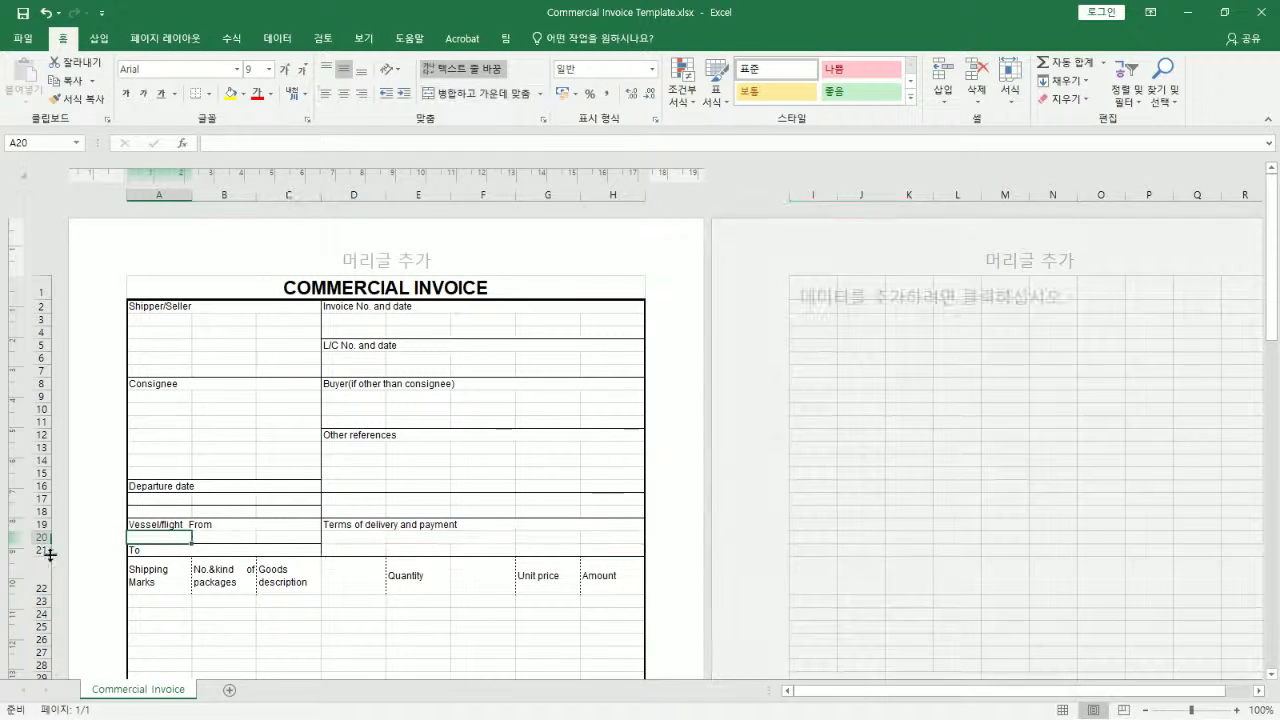
# Insert a blank row 22 above the Shipping Marks heading
pyautogui.rightClick(40, 590)
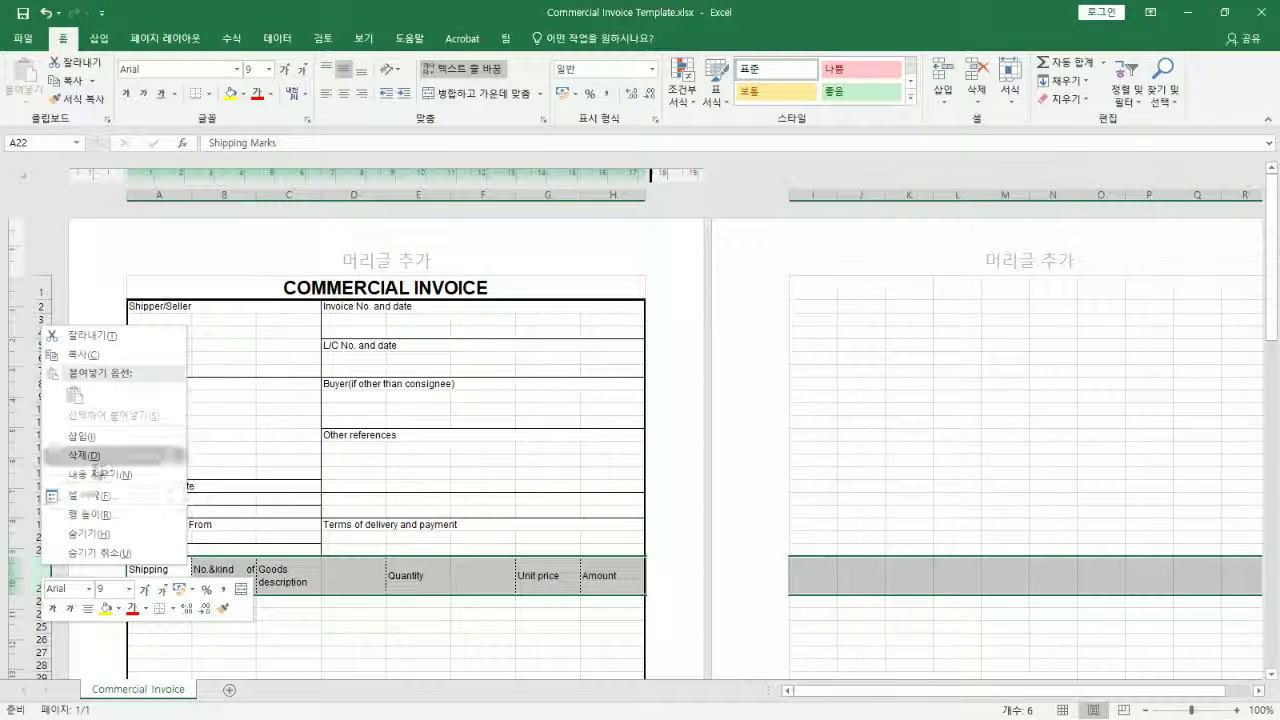
pyautogui.click(80, 436)
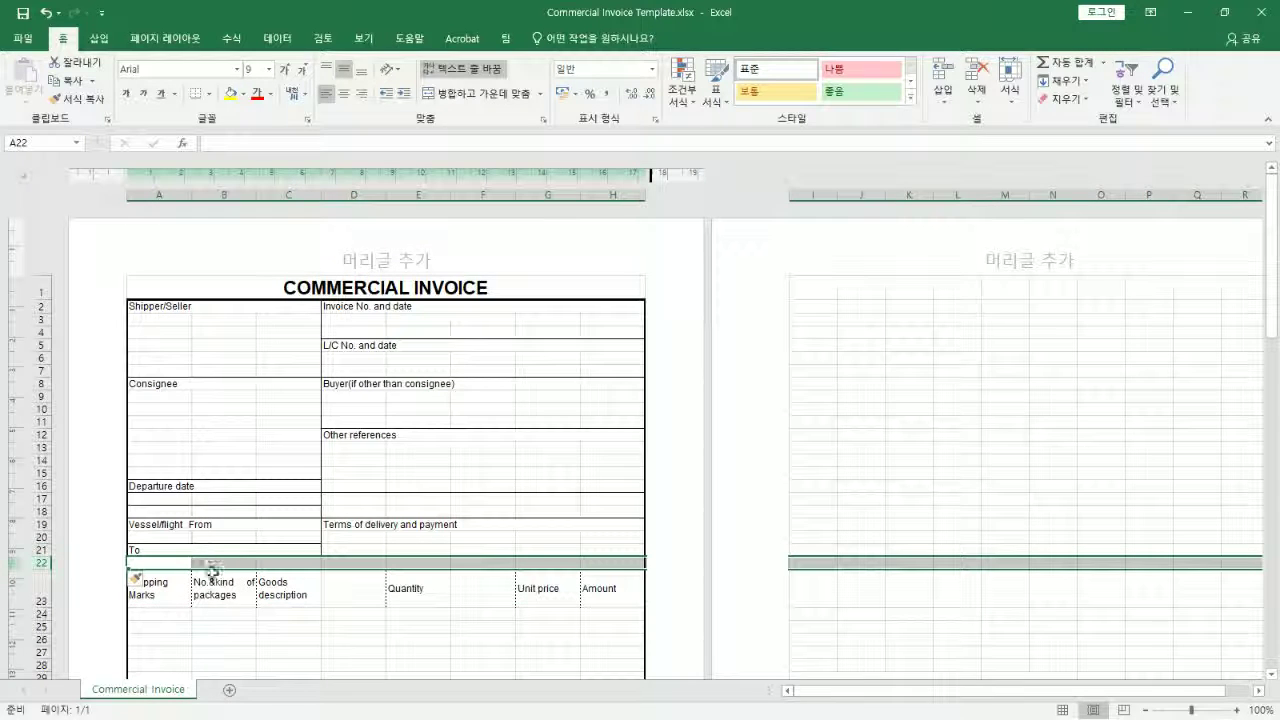
pyautogui.scroll(-7, 414, 500)
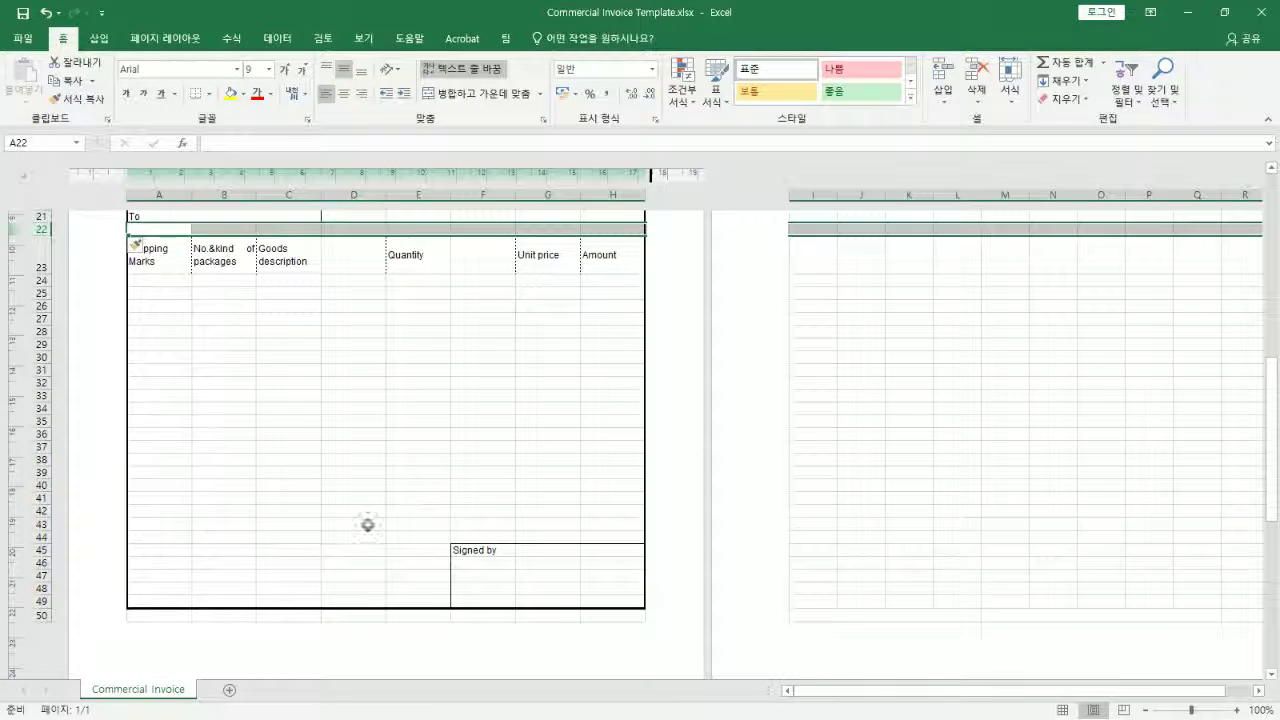
pyautogui.click(177, 611)
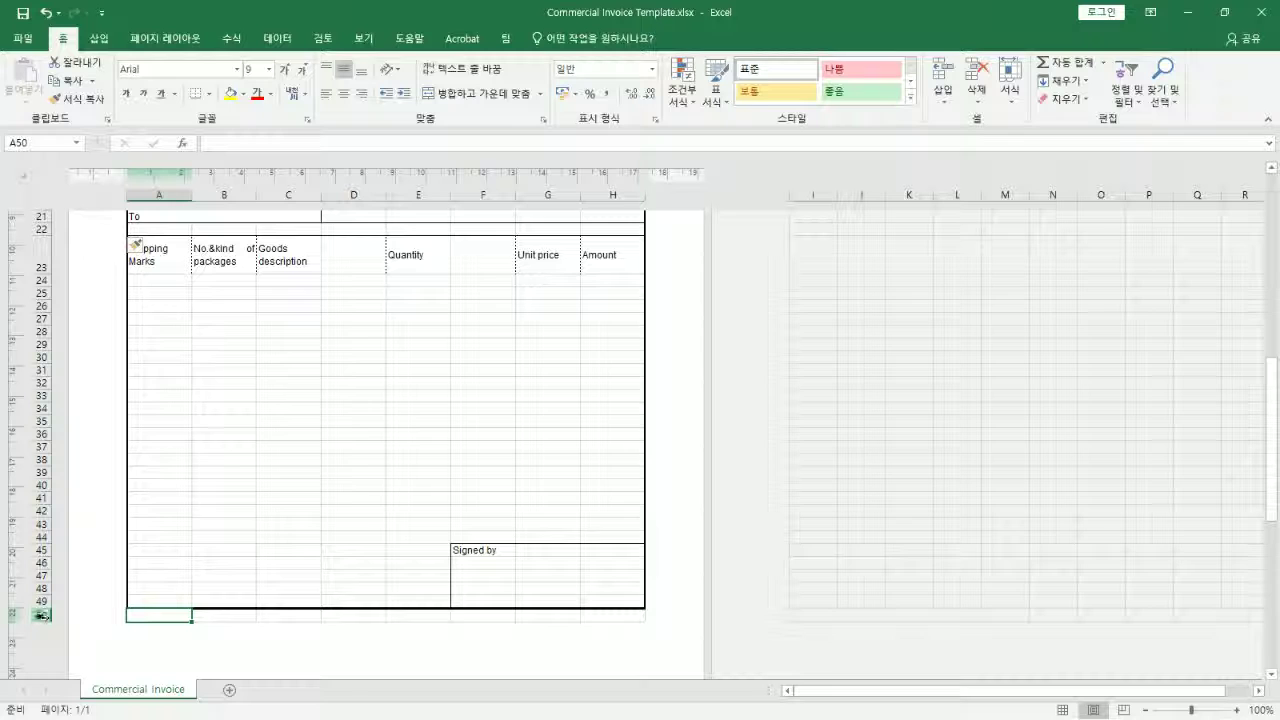
pyautogui.click(42, 615)
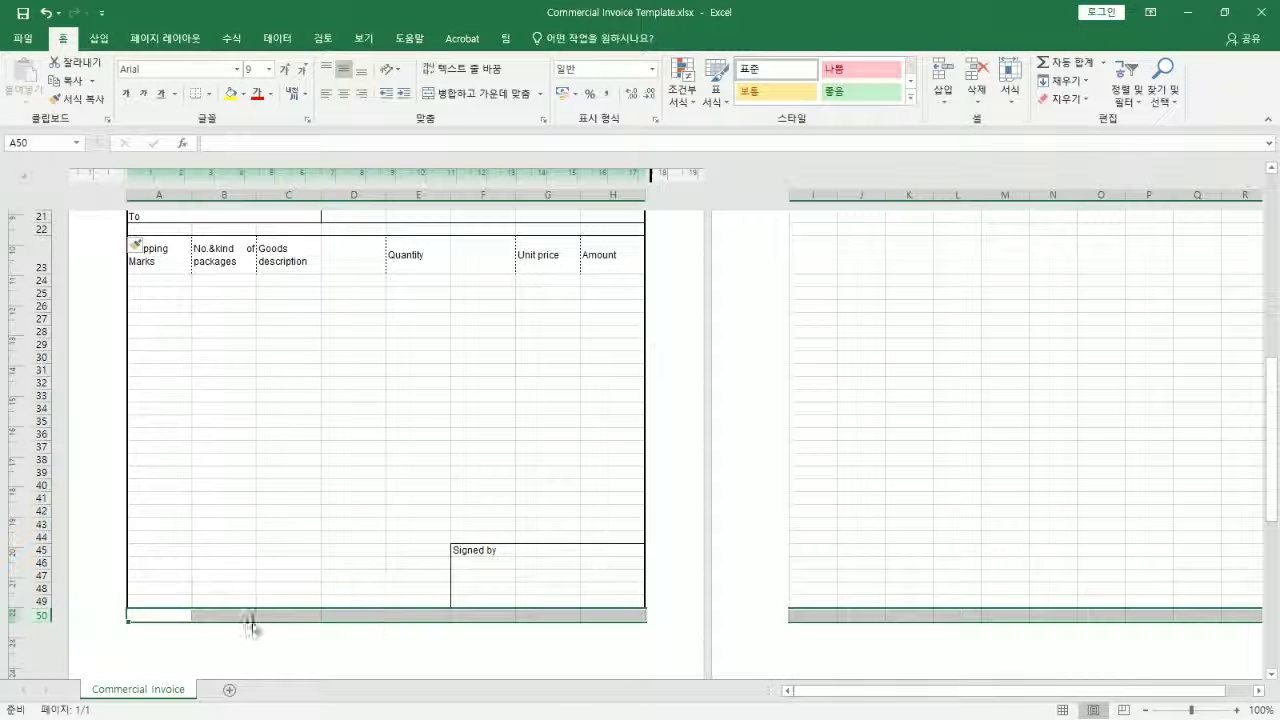
pyautogui.scroll(5, 270, 605)
pyautogui.scroll(2, 295, 589)
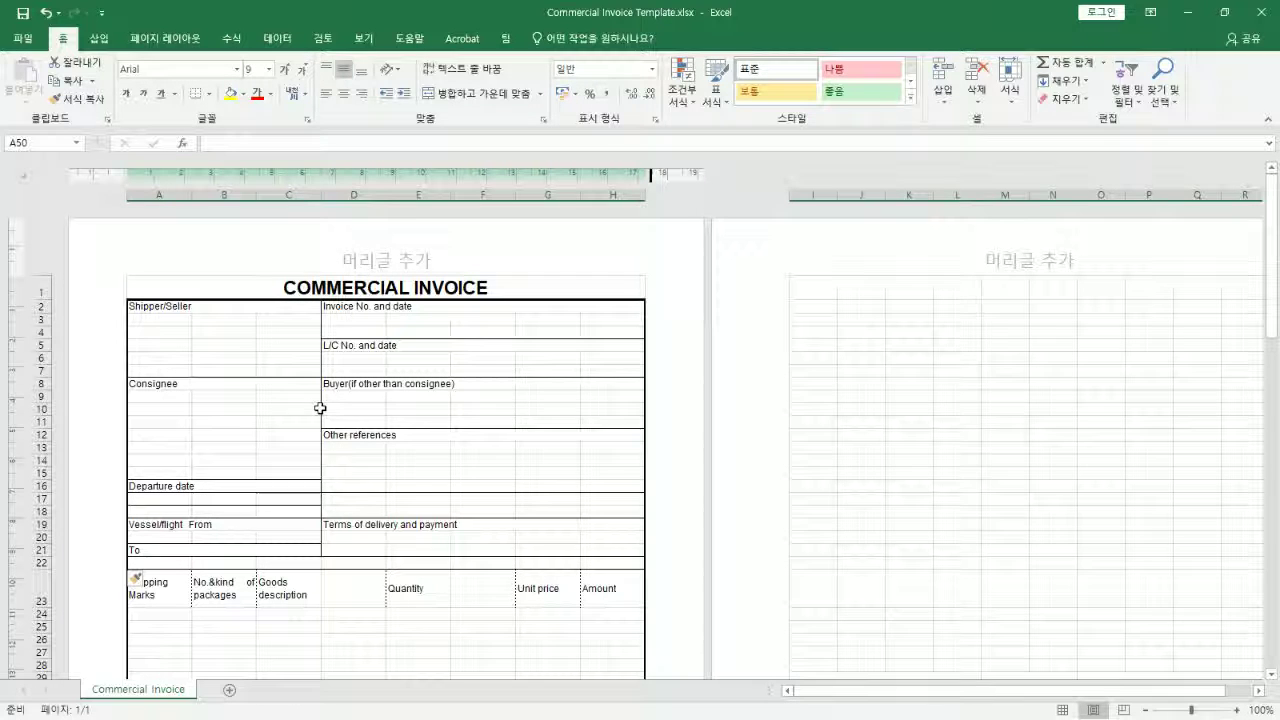
pyautogui.click(314, 511)
pyautogui.scroll(-4, 384, 499)
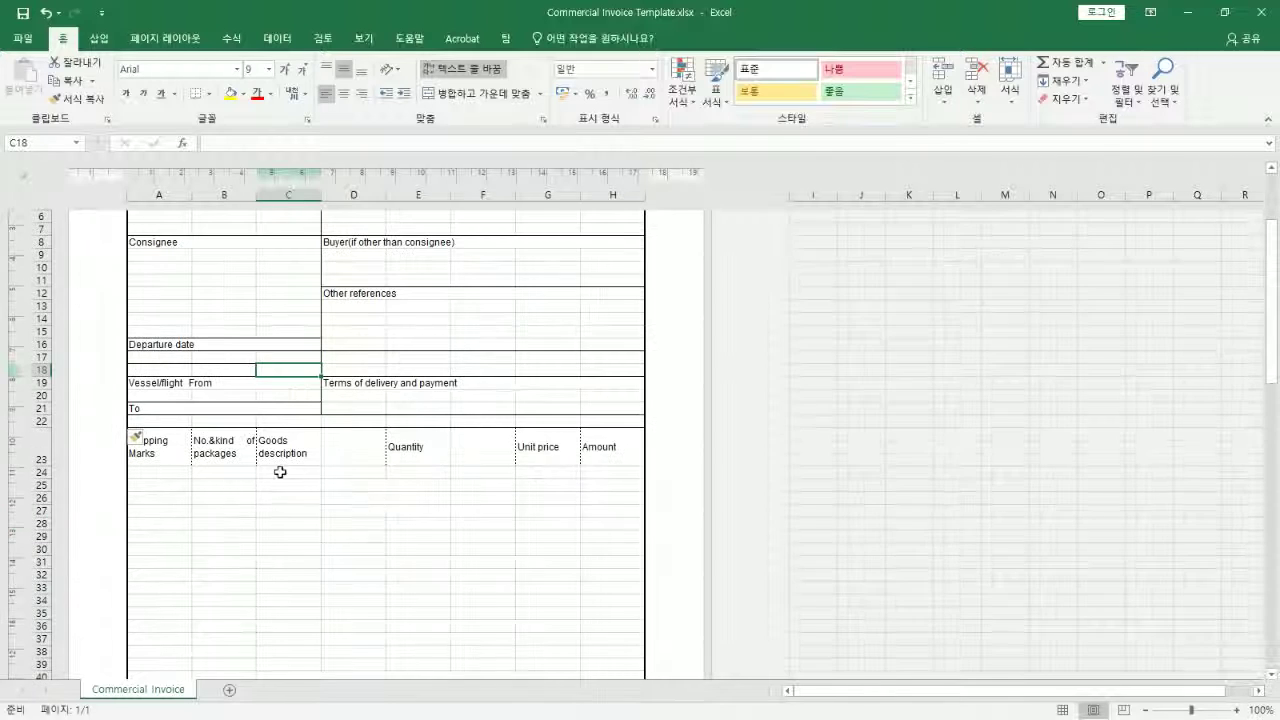
pyautogui.moveTo(180, 420); pyautogui.dragTo(443, 291)
pyautogui.scroll(4, 443, 290)
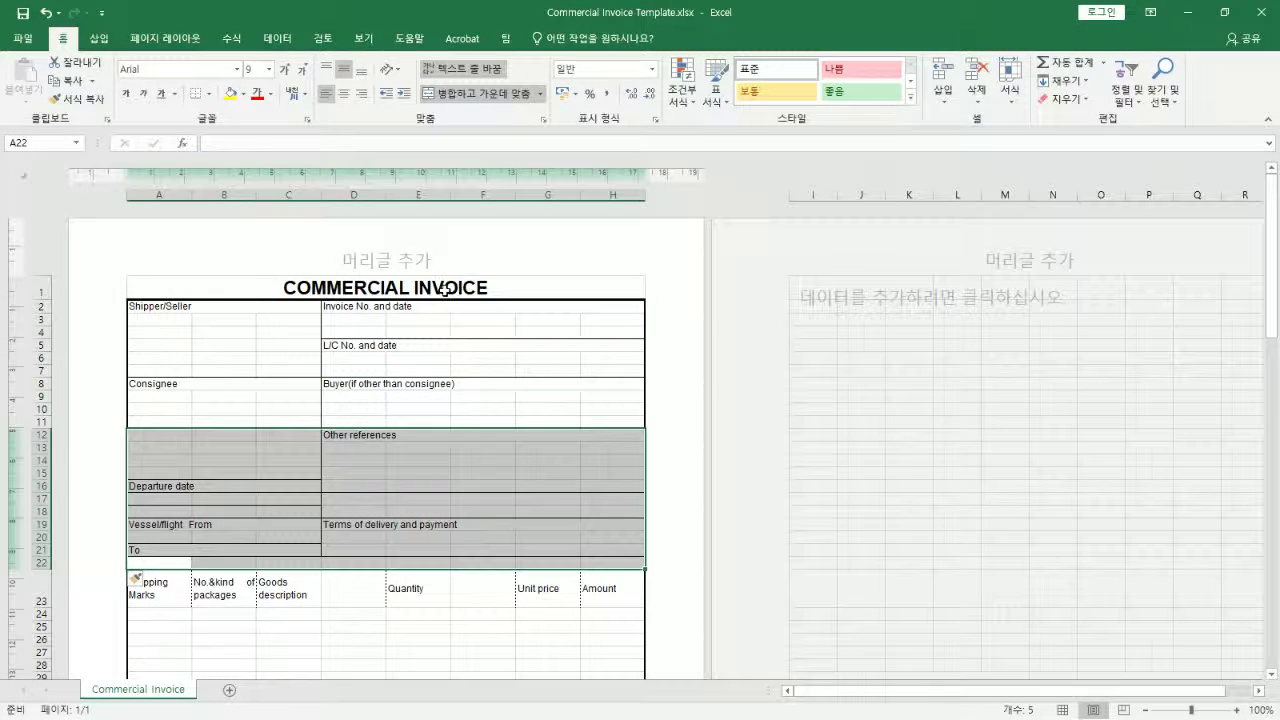
pyautogui.moveTo(200, 307); pyautogui.dragTo(380, 557)
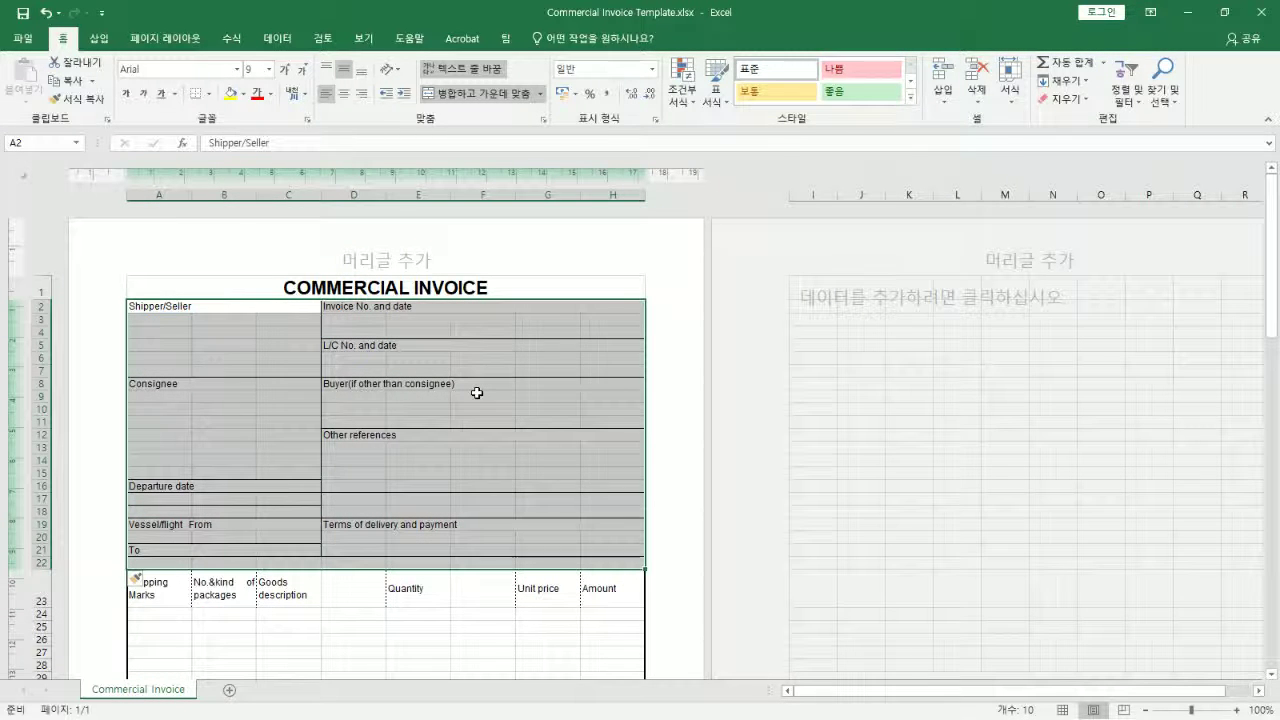
pyautogui.click(423, 357)
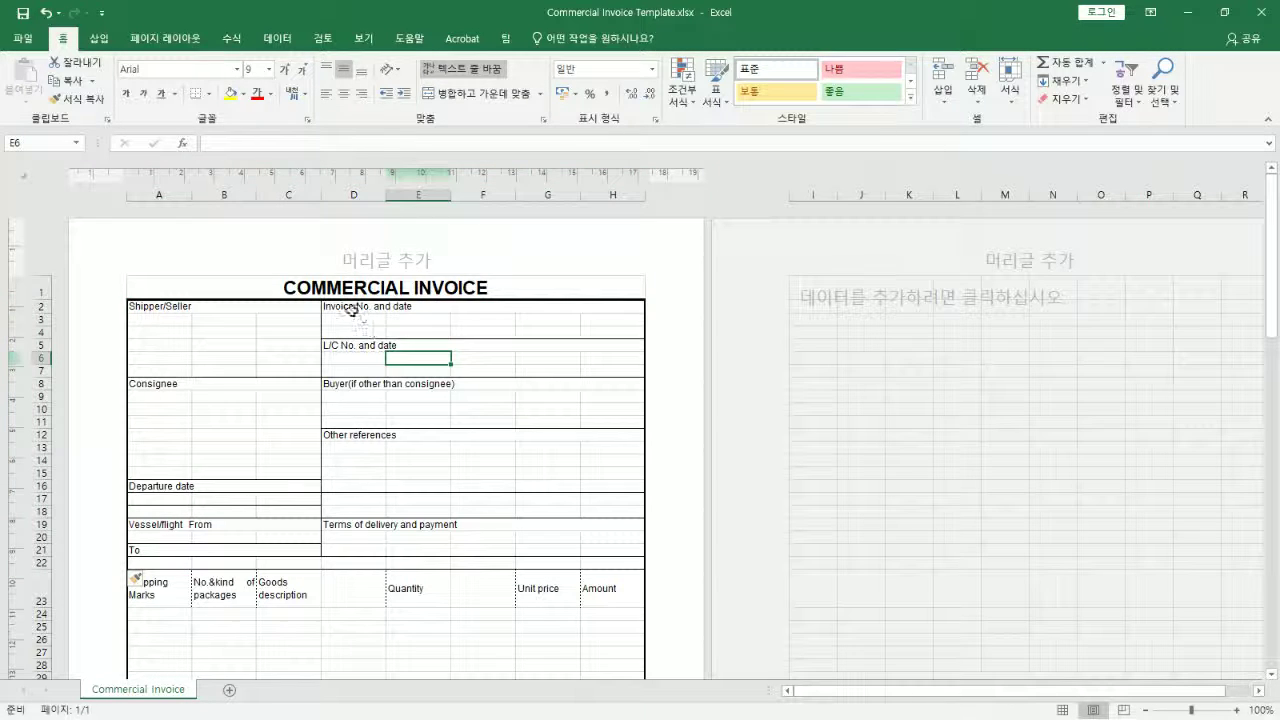
pyautogui.scroll(-4, 363, 431)
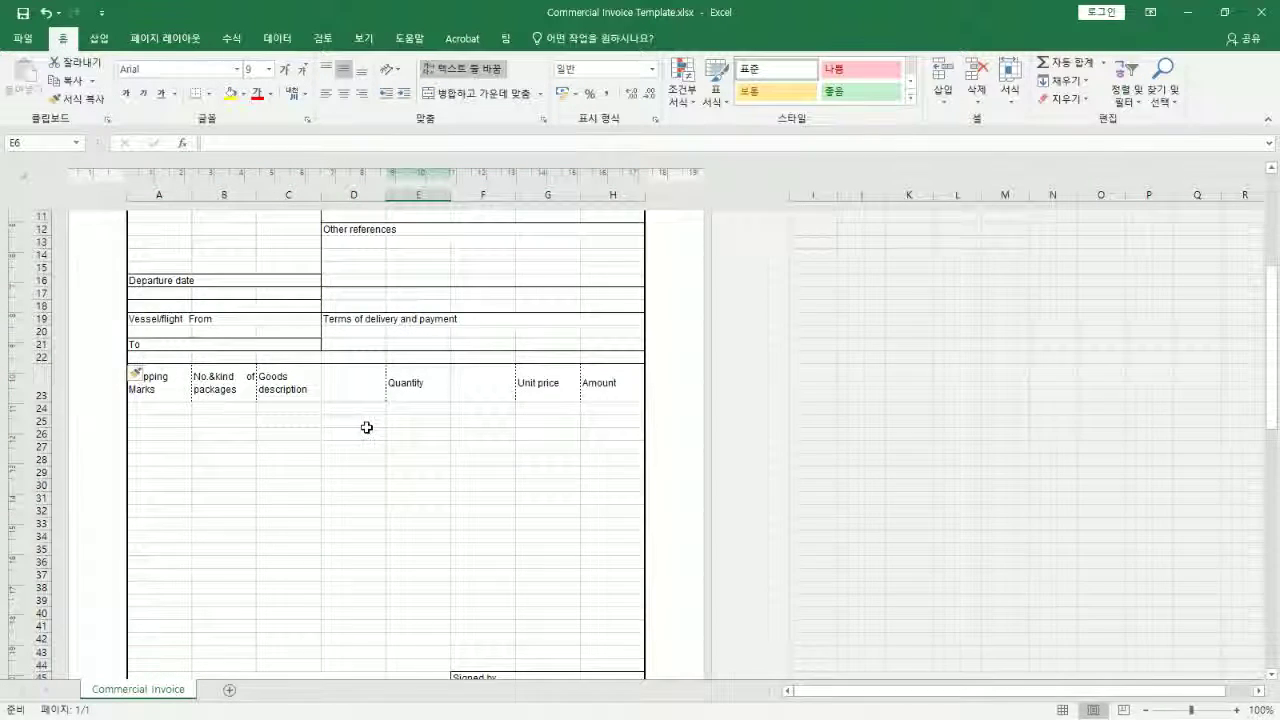
pyautogui.scroll(4, 363, 431)
pyautogui.moveTo(305, 194); pyautogui.dragTo(172, 199)
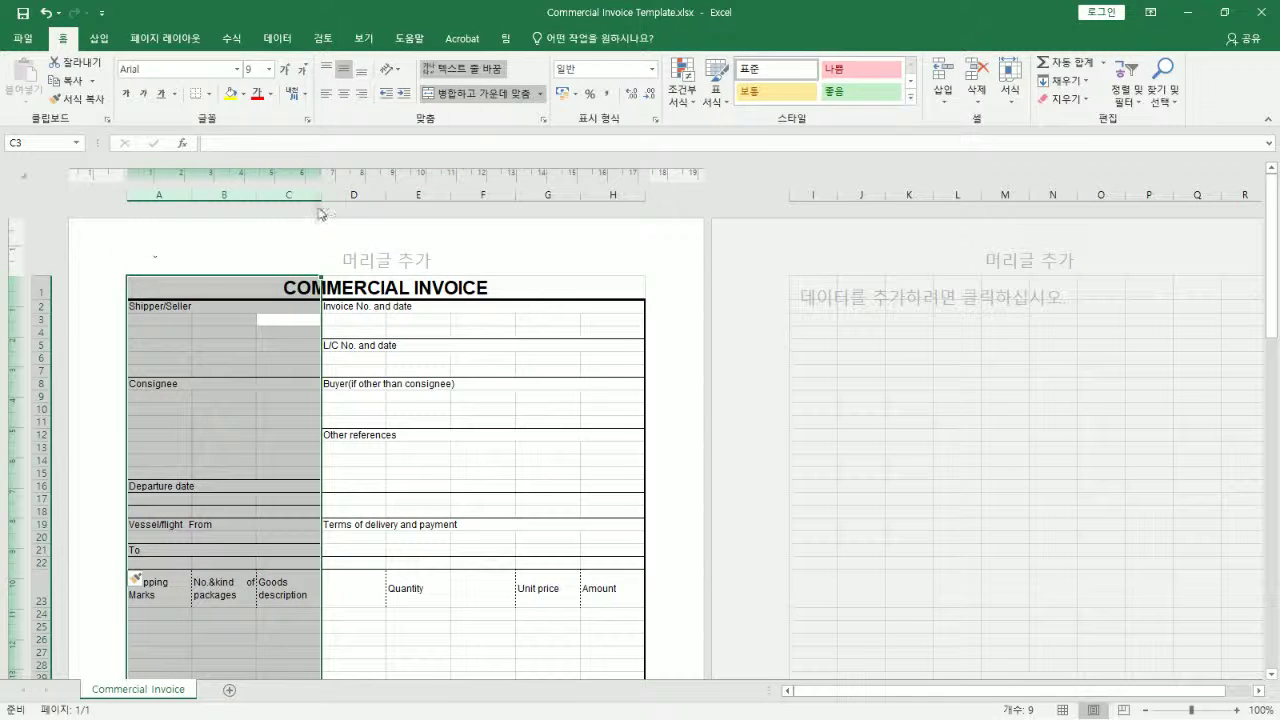
pyautogui.click(330, 318)
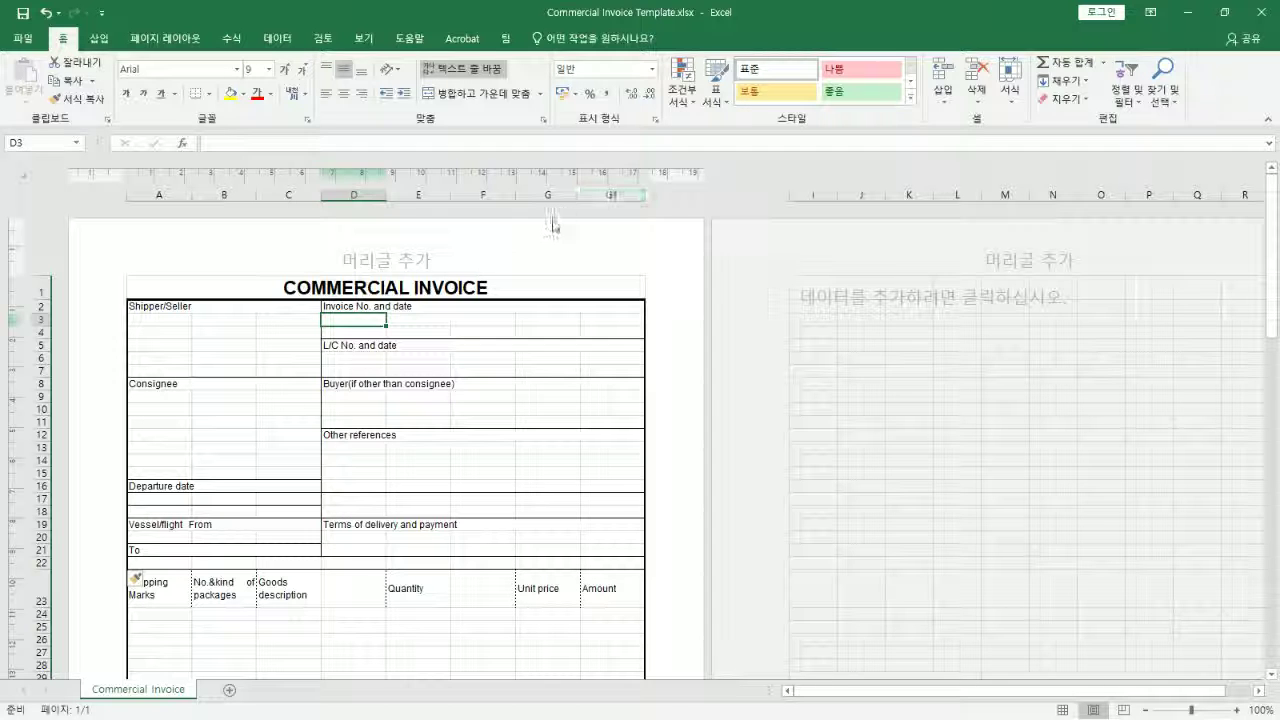
pyautogui.scroll(-3, 551, 217)
pyautogui.scroll(-2, 551, 219)
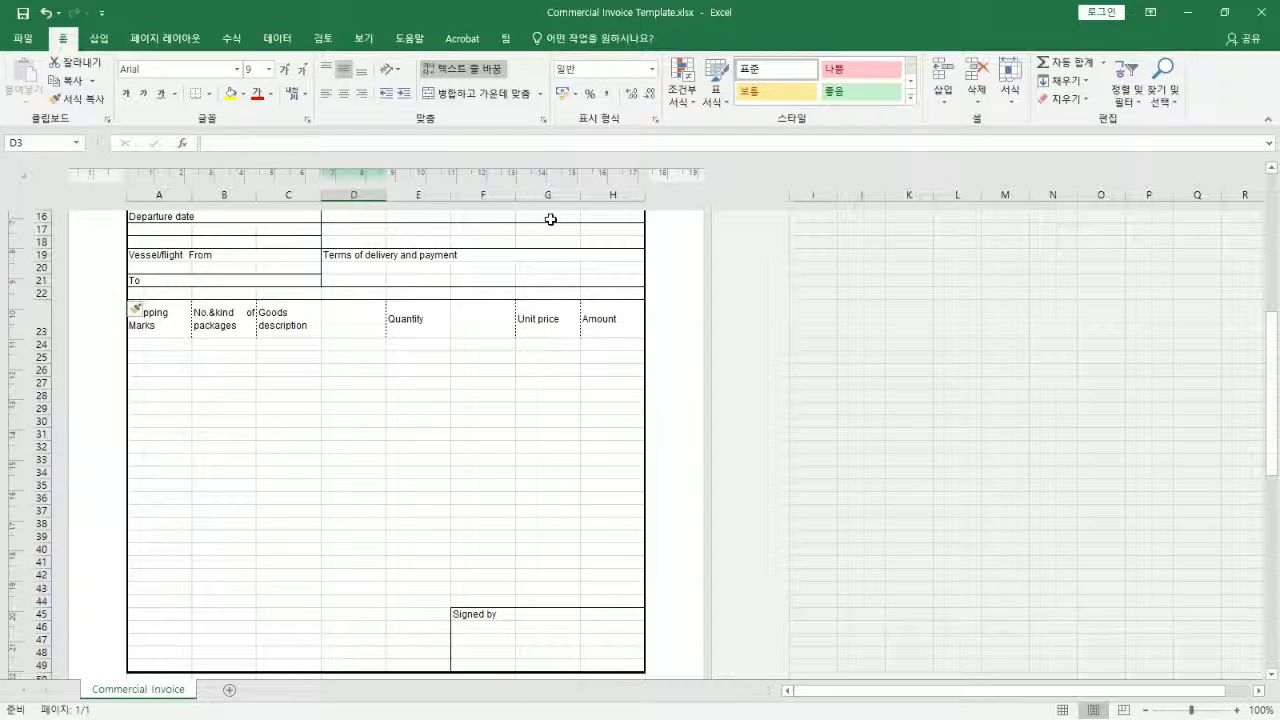
pyautogui.scroll(2, 540, 217)
pyautogui.scroll(2, 490, 214)
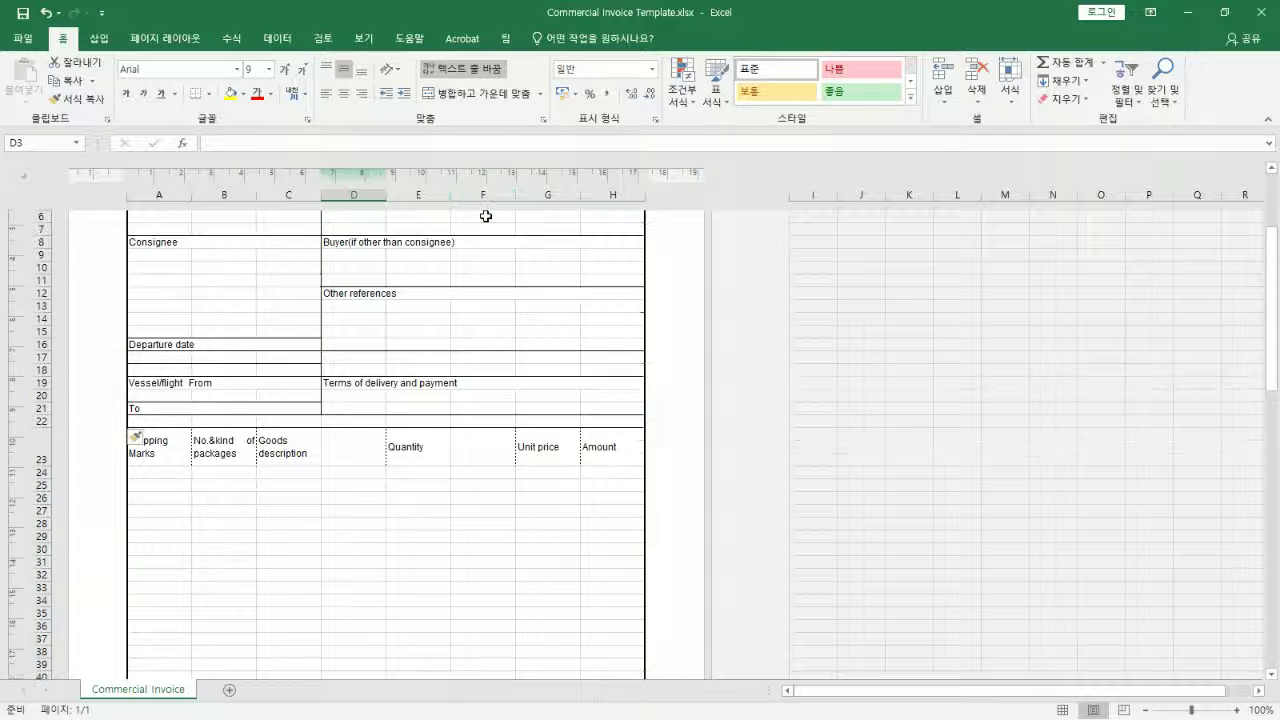
pyautogui.scroll(-4, 485, 480)
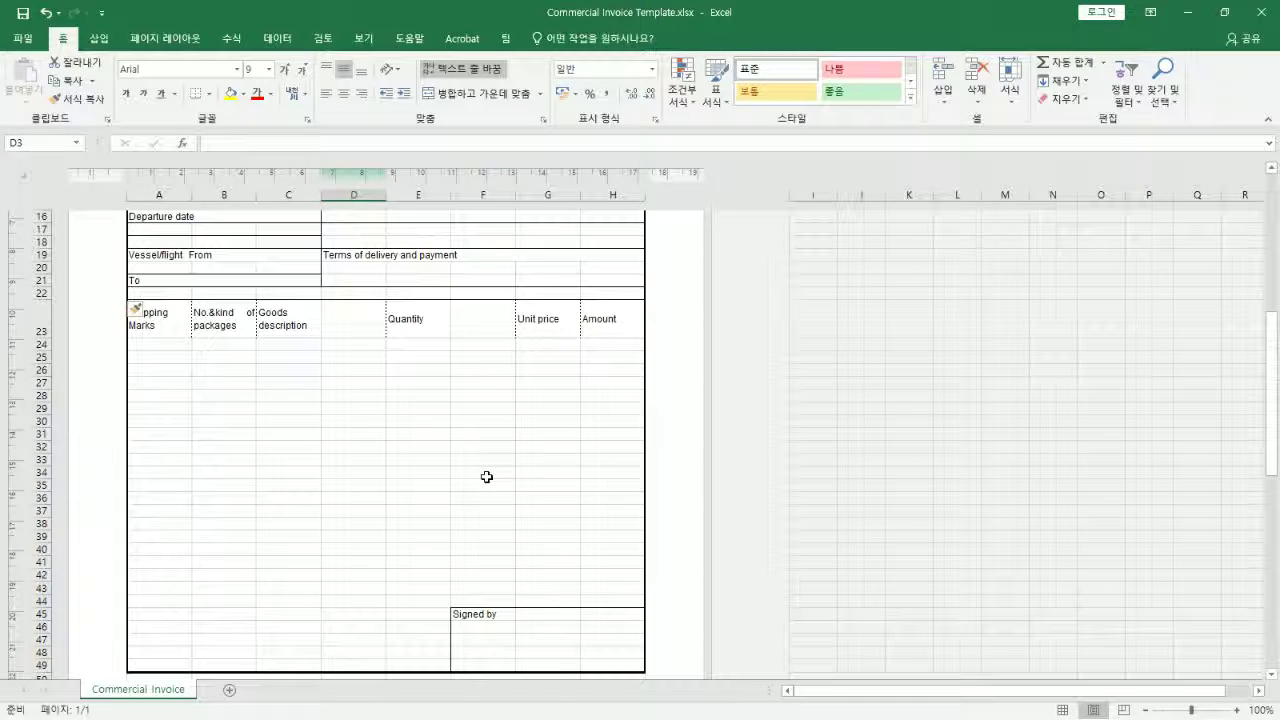
pyautogui.scroll(2, 474, 512)
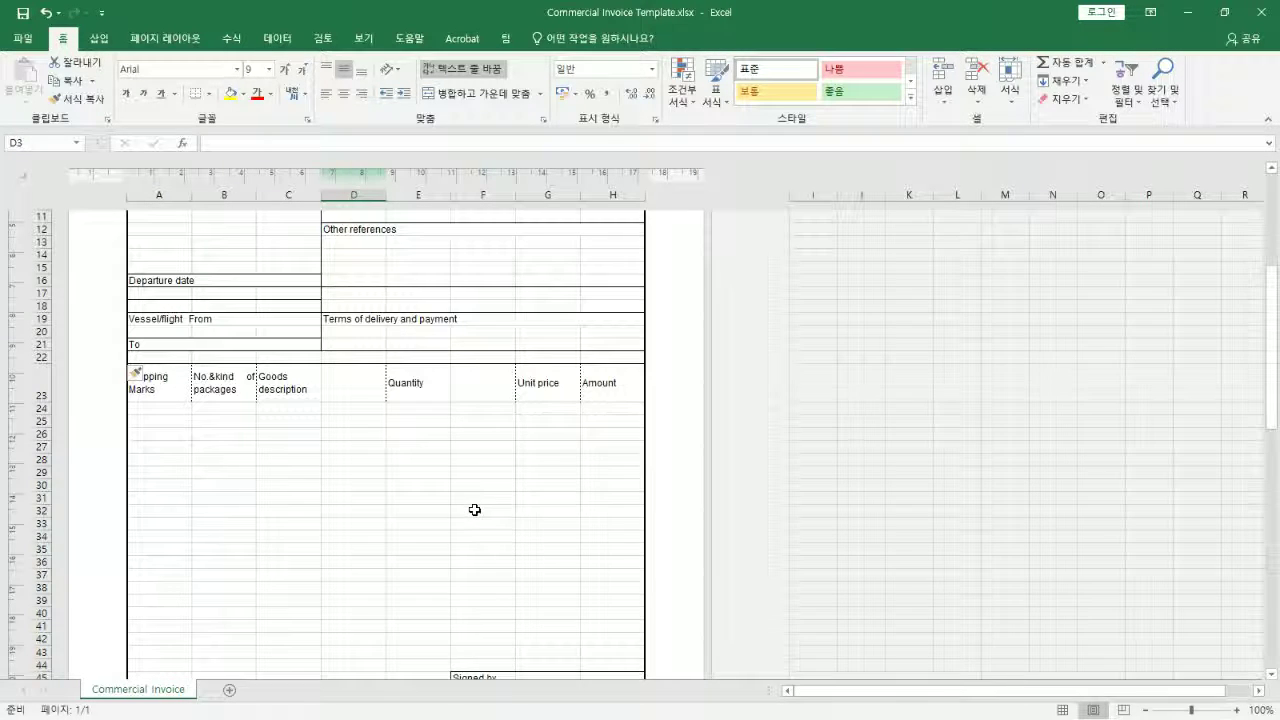
pyautogui.scroll(-2, 474, 508)
pyautogui.scroll(3, 484, 580)
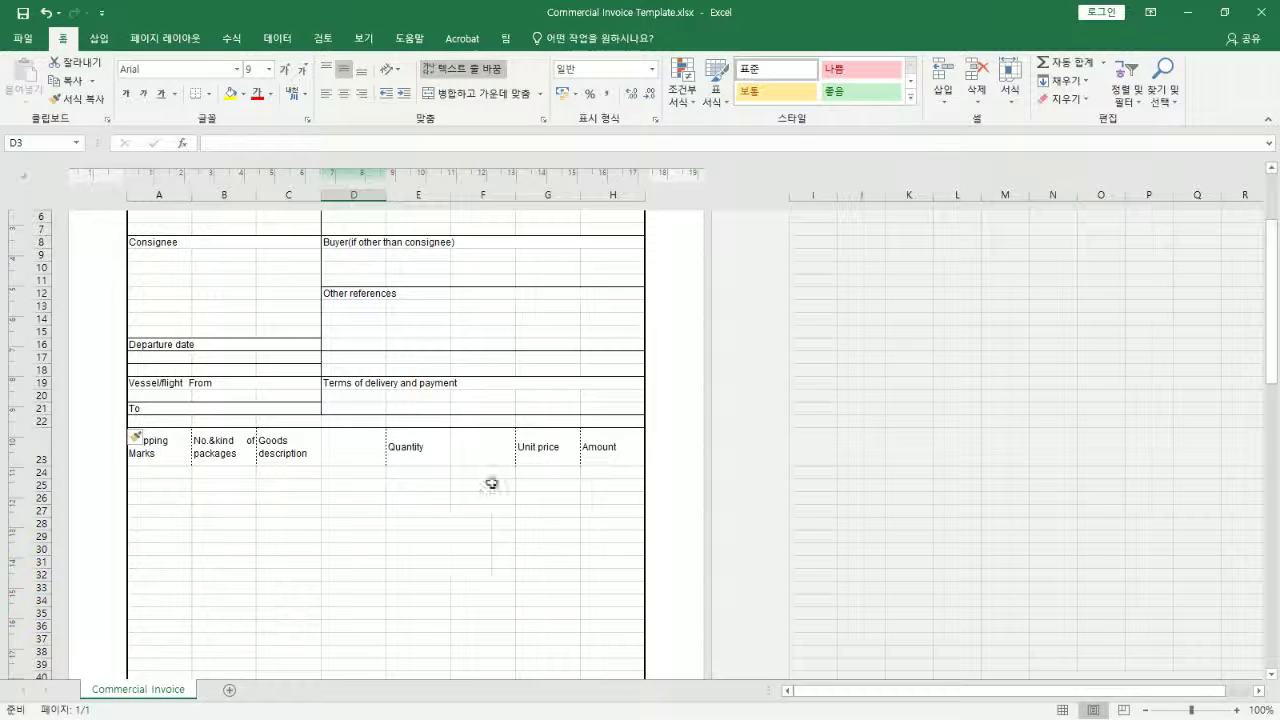
pyautogui.scroll(3, 490, 470)
pyautogui.click(497, 195)
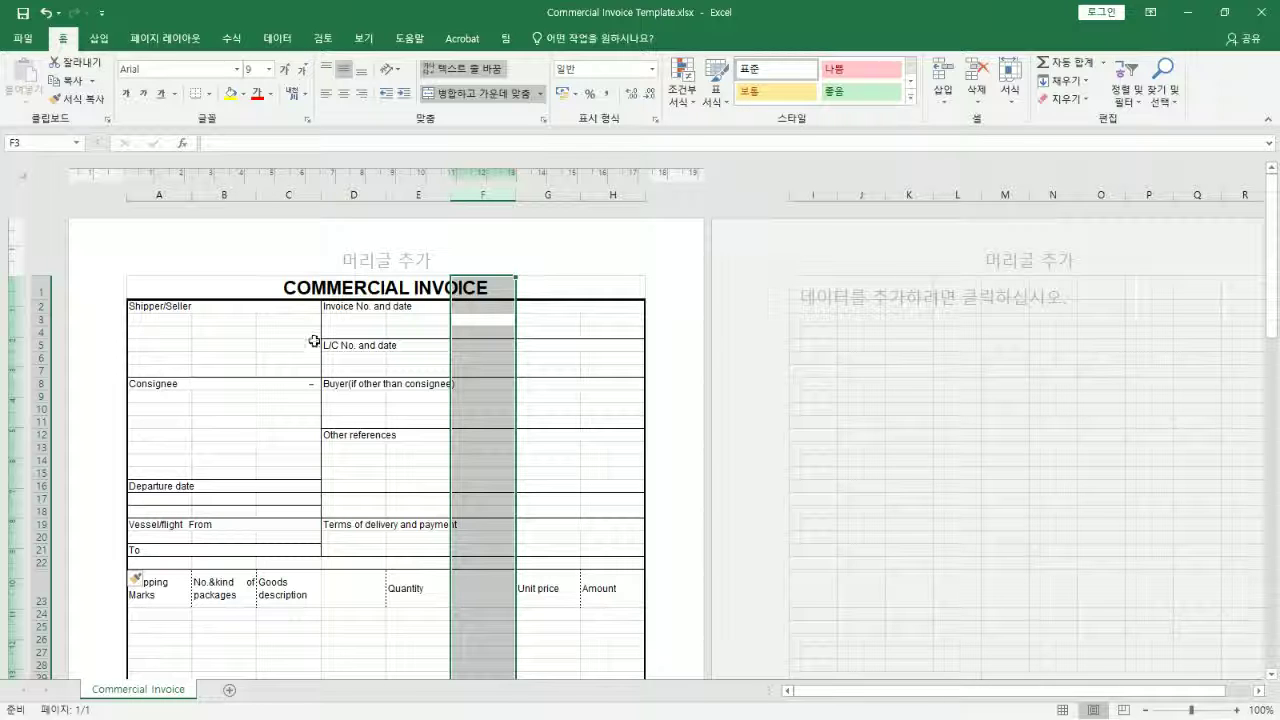
# Insert a blank column at C, shifting the Amount column into column I
pyautogui.rightClick(290, 193)
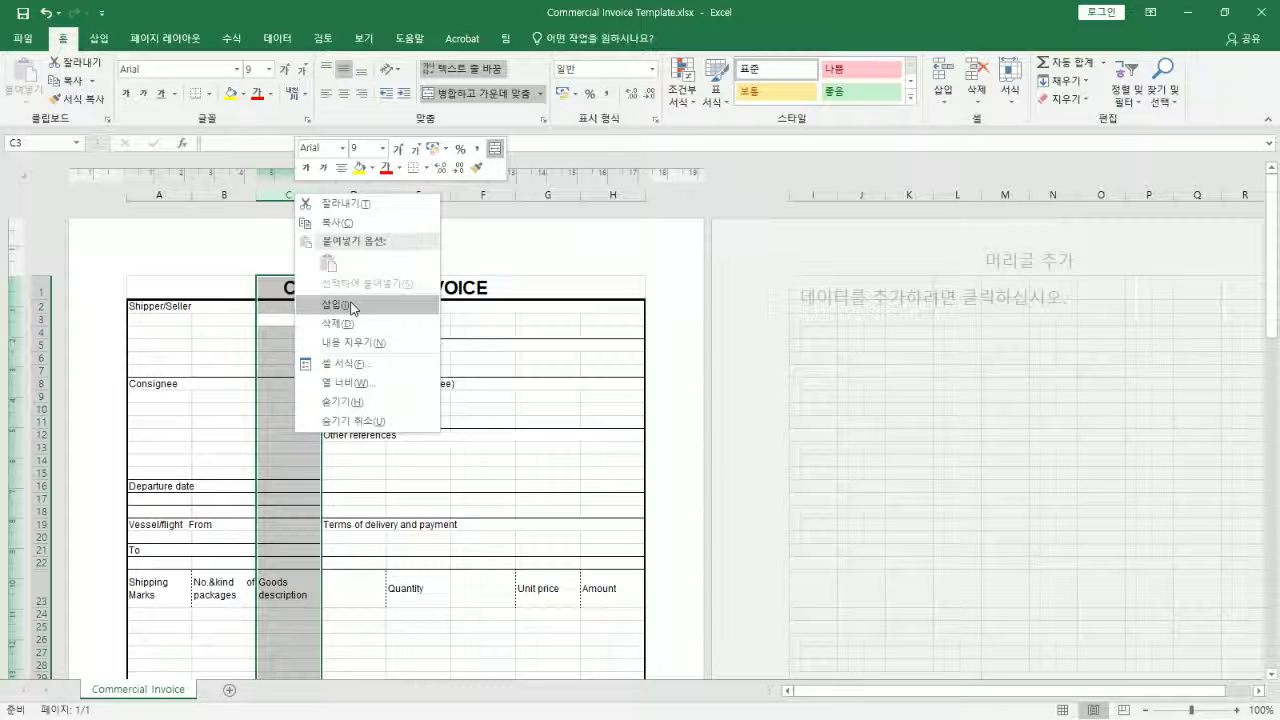
pyautogui.click(297, 190)
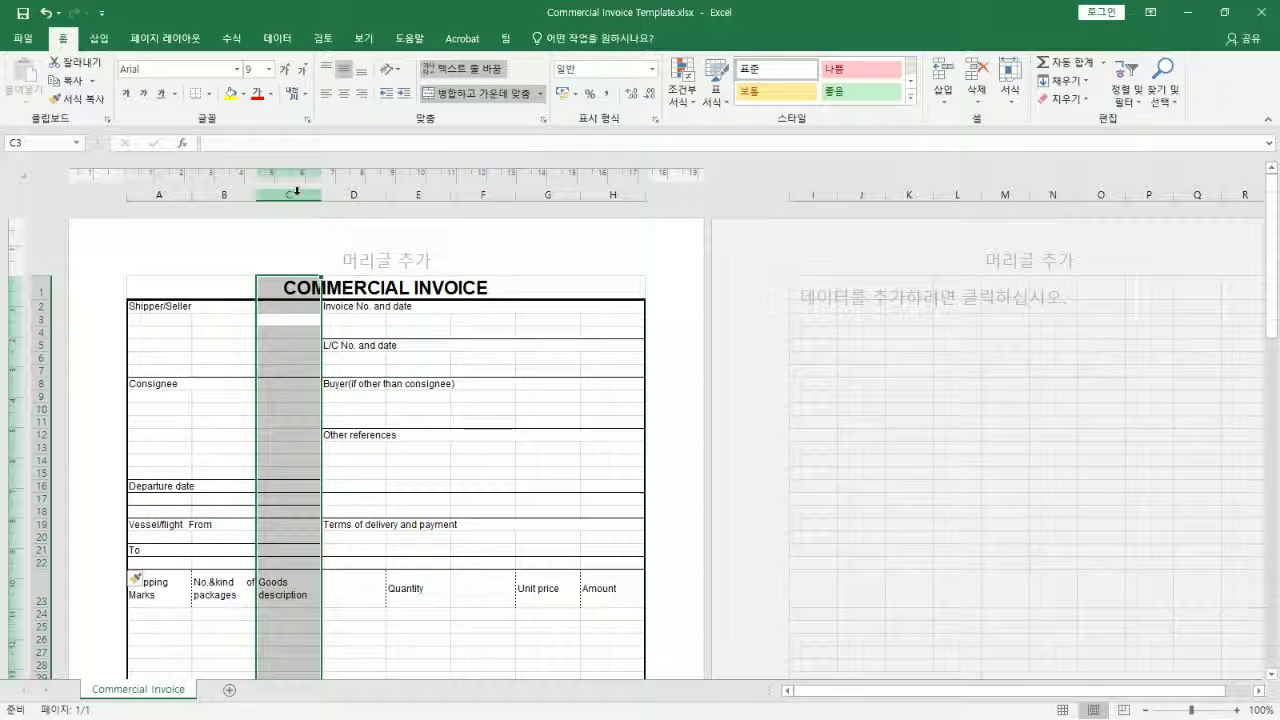
pyautogui.click(330, 345)
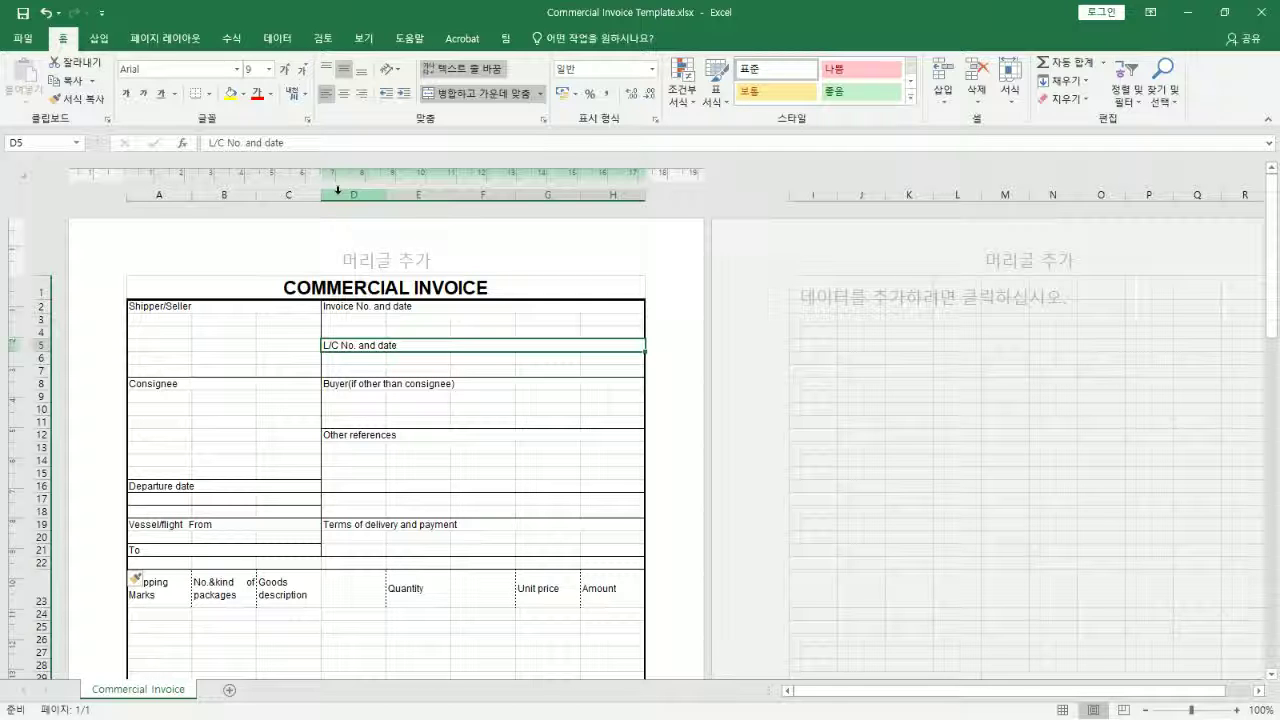
pyautogui.rightClick(304, 195)
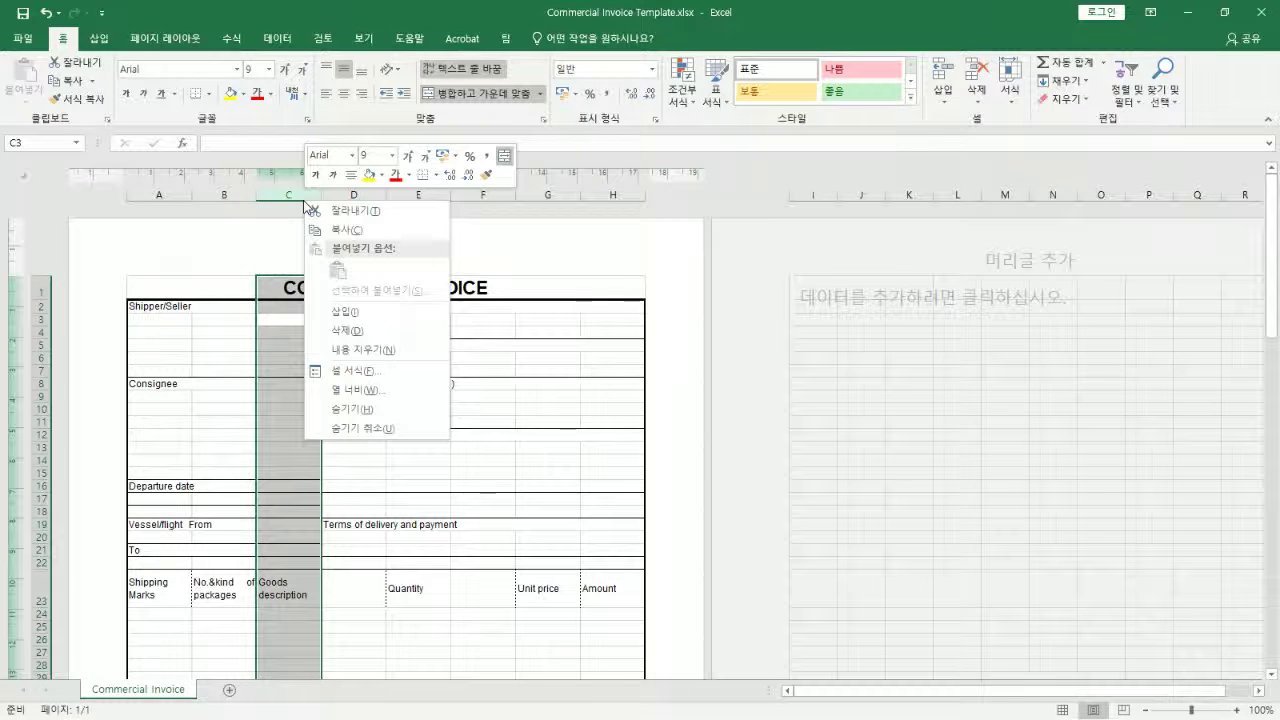
pyautogui.click(379, 314)
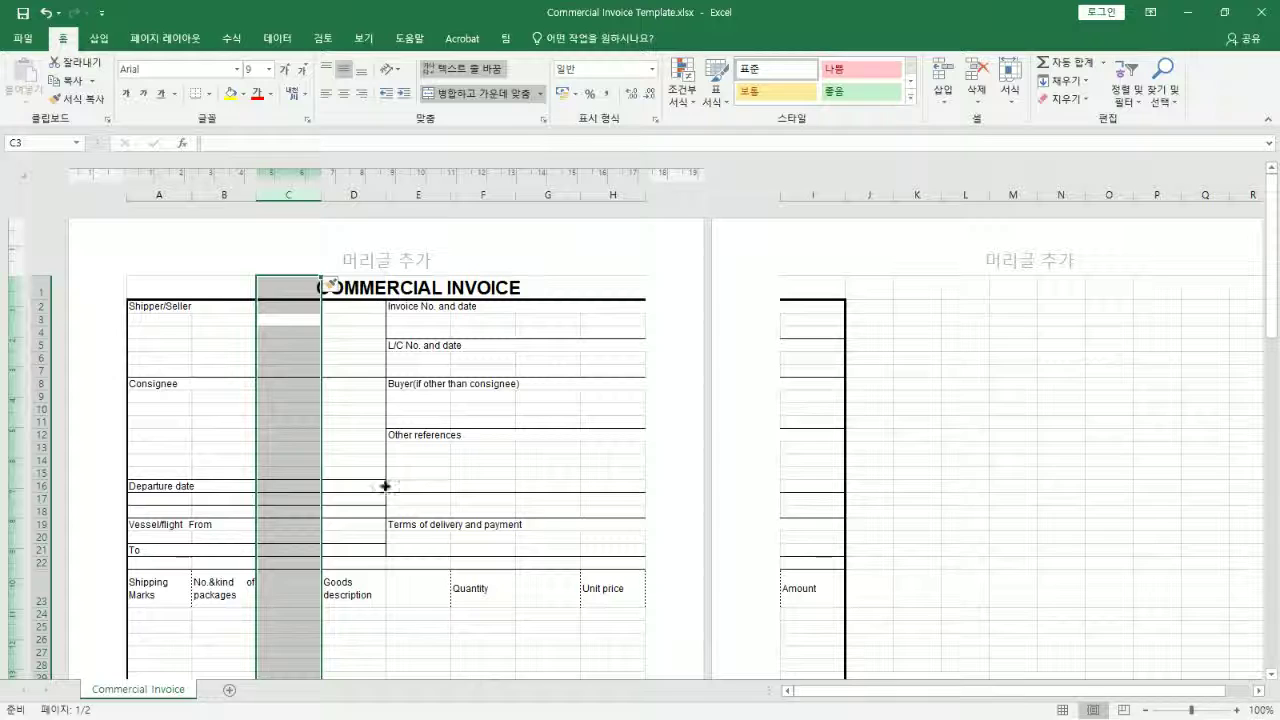
pyautogui.click(385, 486)
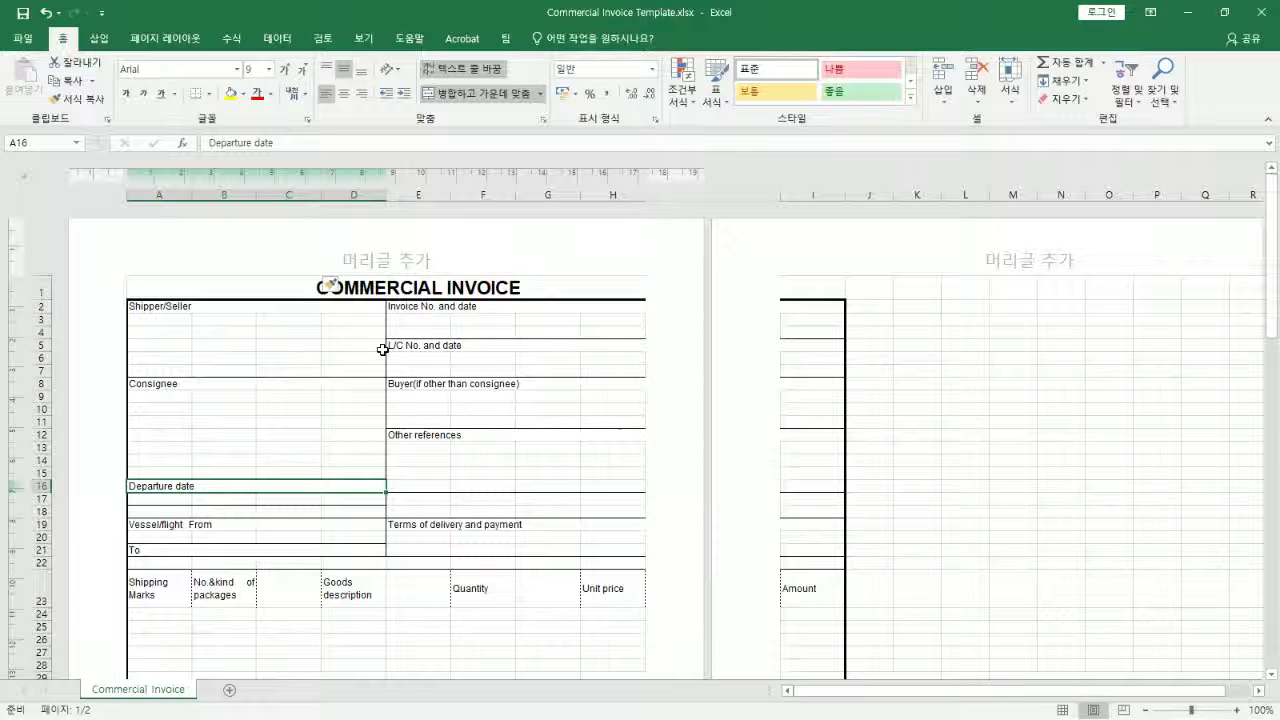
pyautogui.click(814, 194)
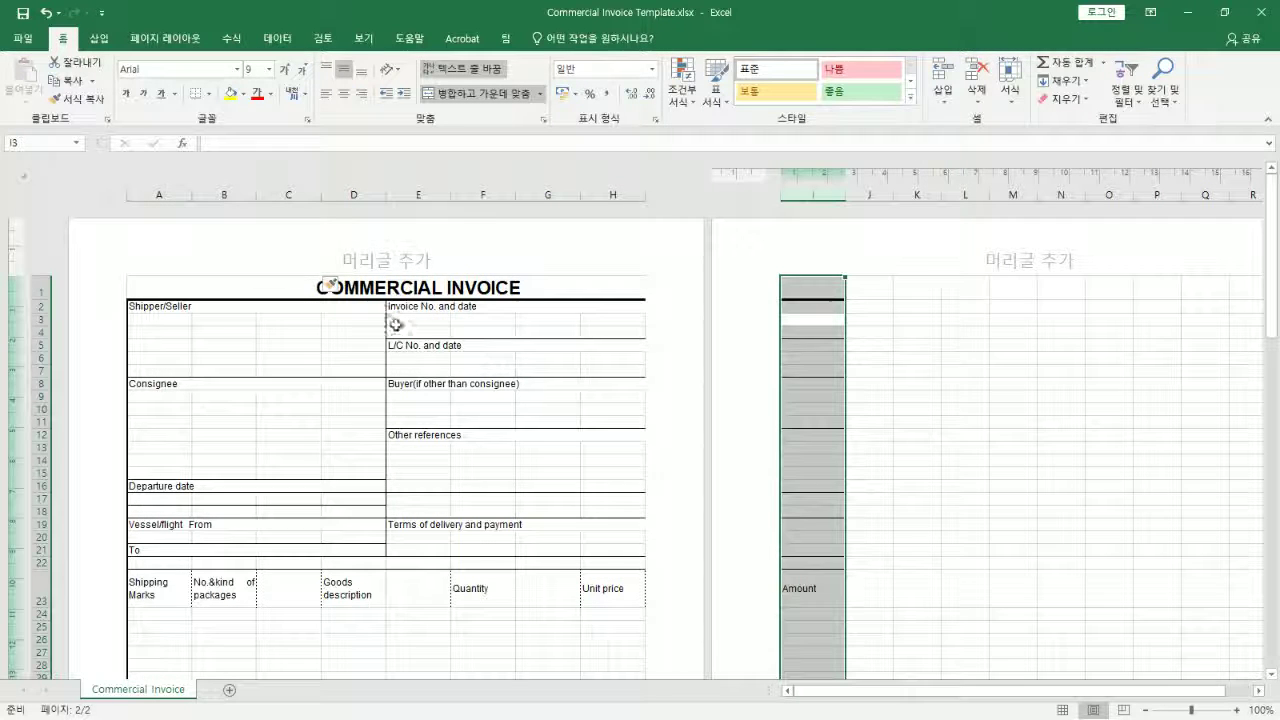
pyautogui.click(433, 190)
pyautogui.scroll(-2, 415, 285)
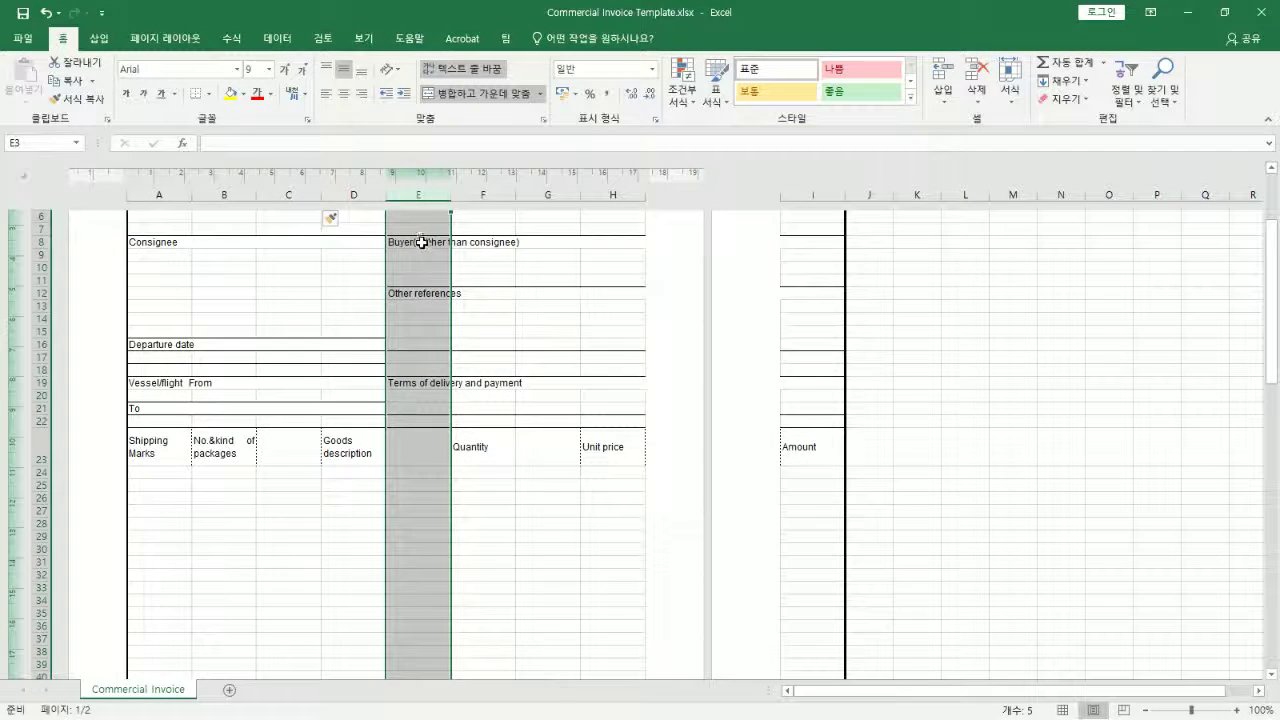
pyautogui.scroll(-3, 418, 248)
pyautogui.scroll(6, 420, 250)
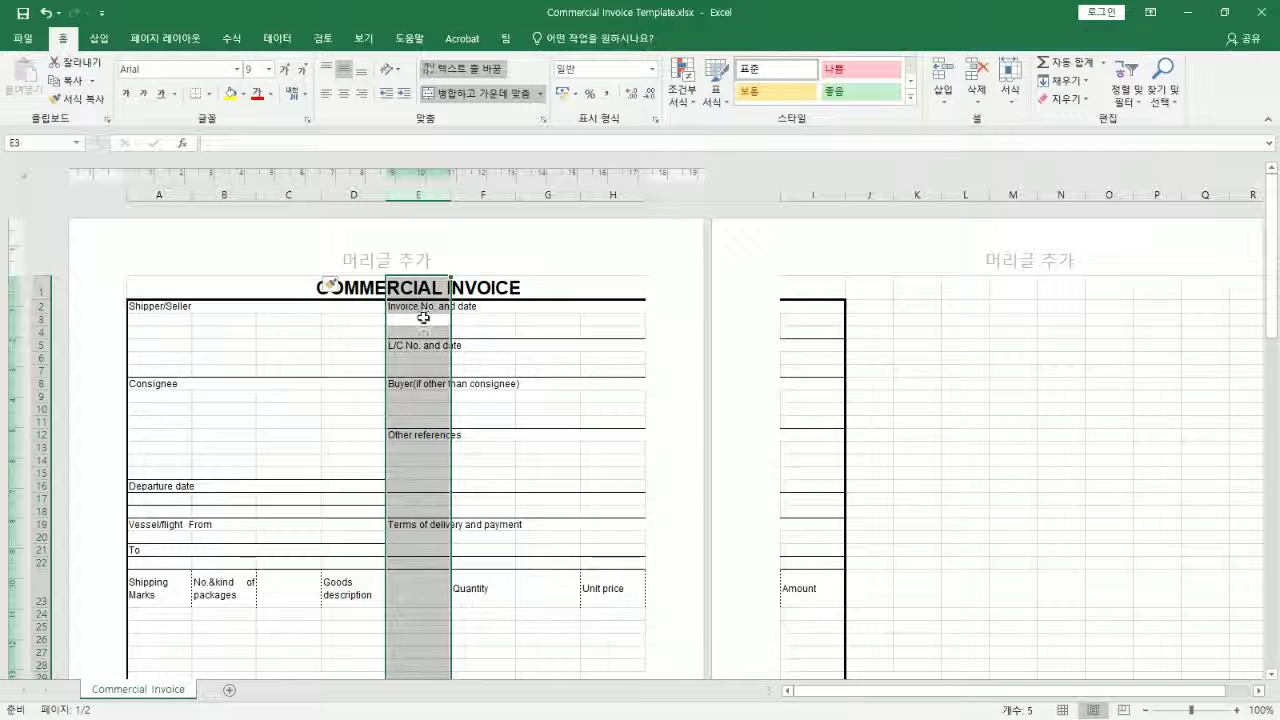
pyautogui.rightClick(418, 196)
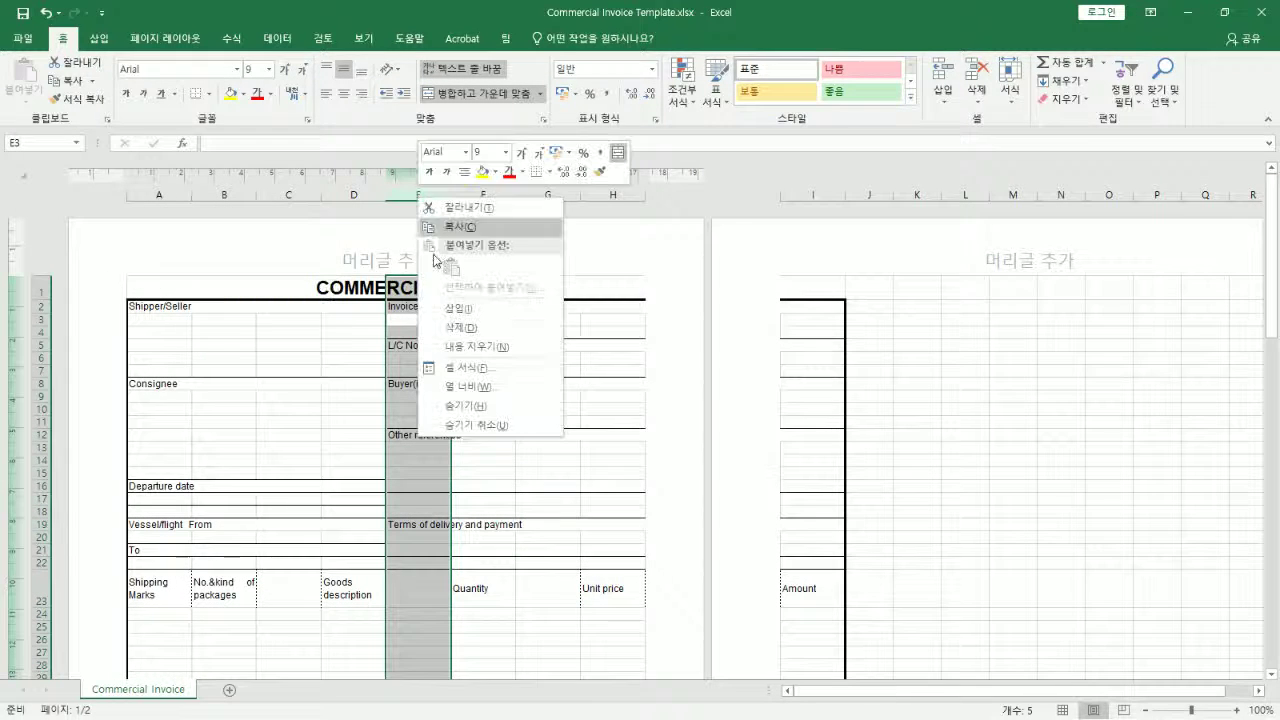
pyautogui.click(462, 328)
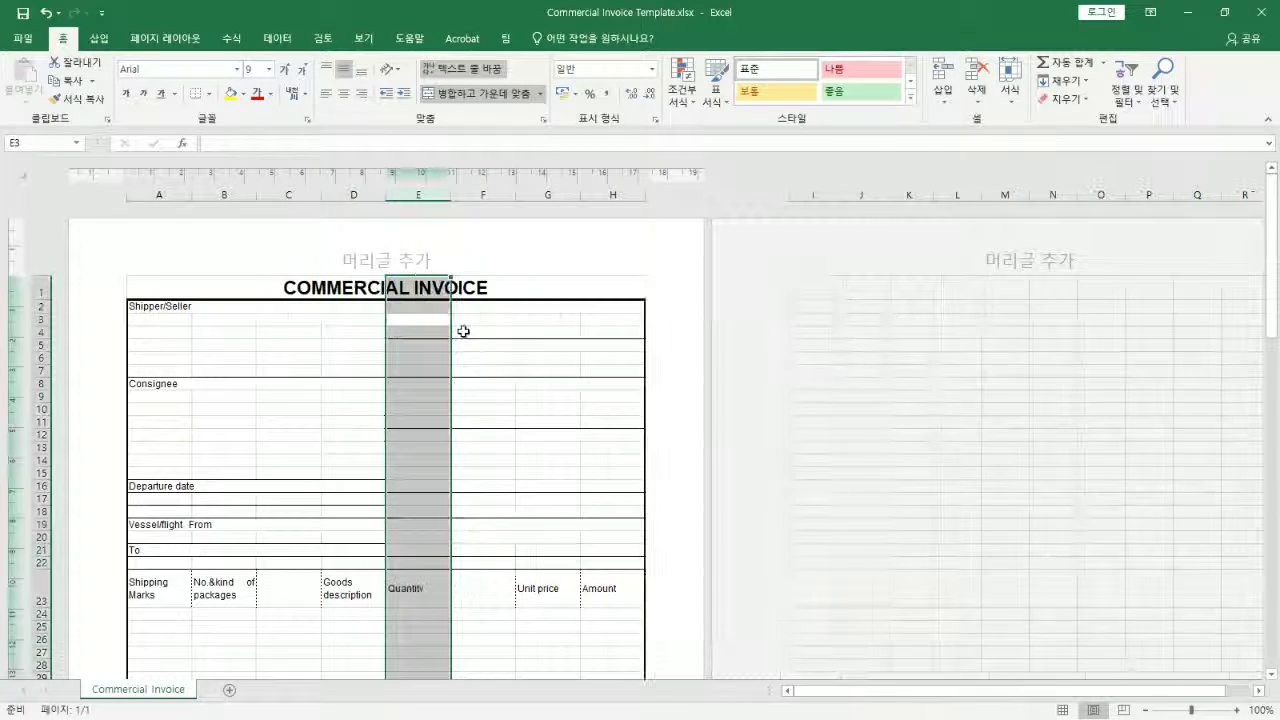
pyautogui.click(420, 311)
pyautogui.moveTo(420, 311); pyautogui.dragTo(434, 524)
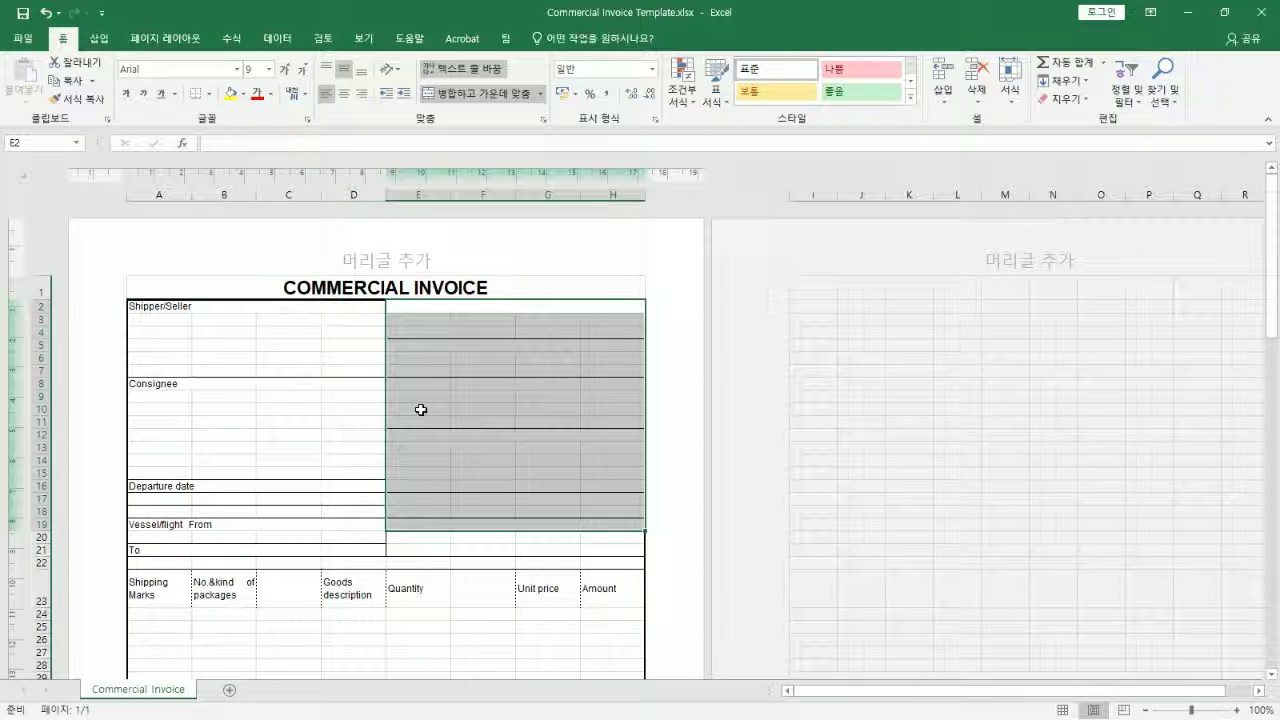
pyautogui.hotkey('ctrl', 'z')
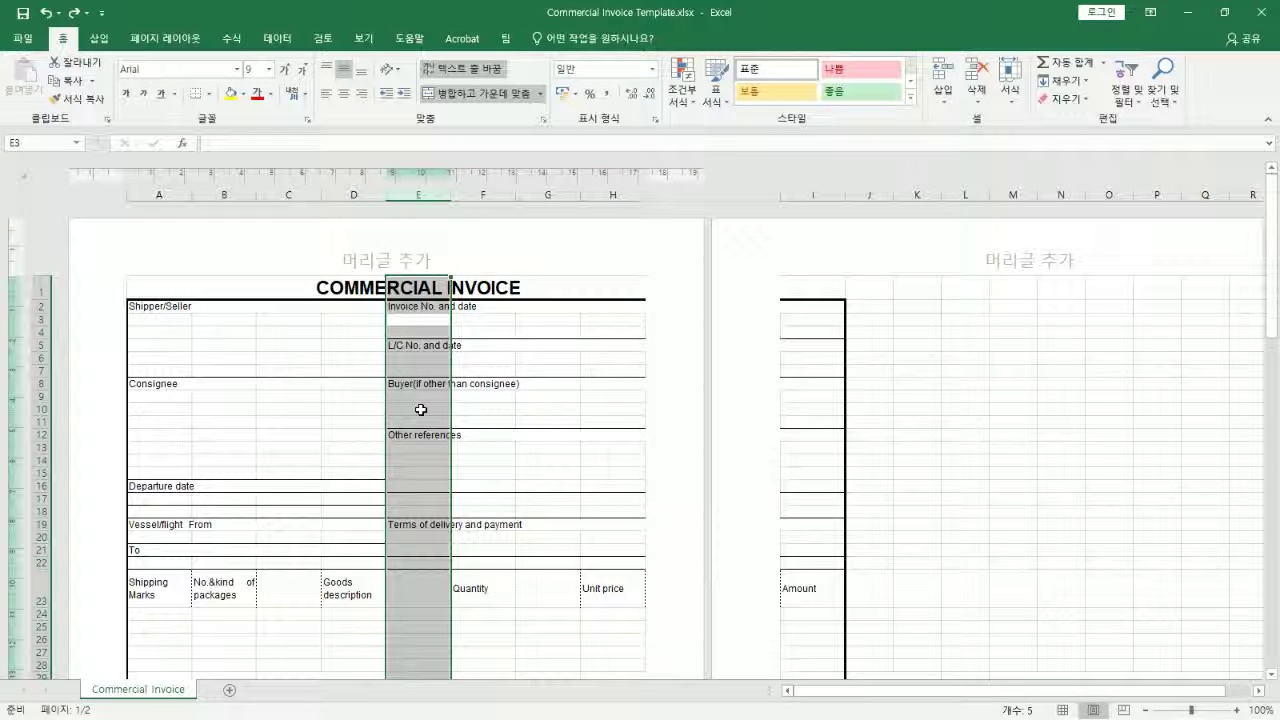
pyautogui.click(552, 318)
pyautogui.scroll(-5, 560, 318)
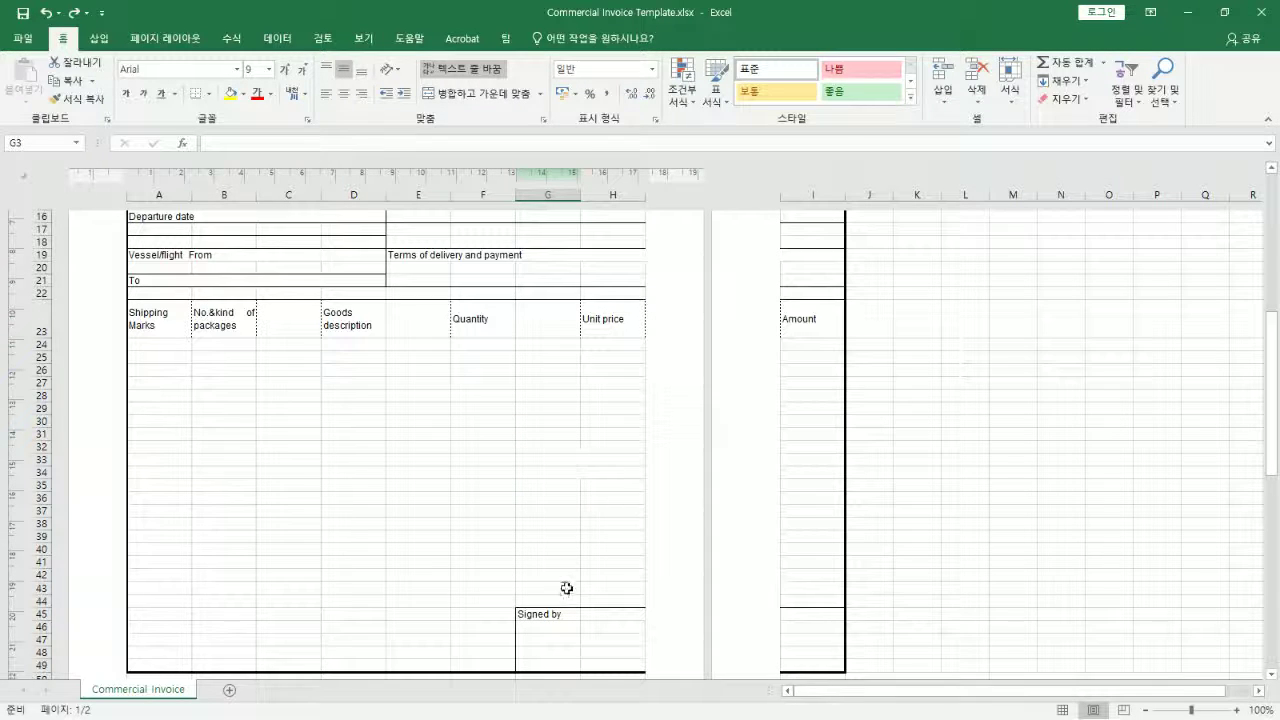
# Split the merged Signed by block at G45 back into separate cells
pyautogui.click(548, 616)
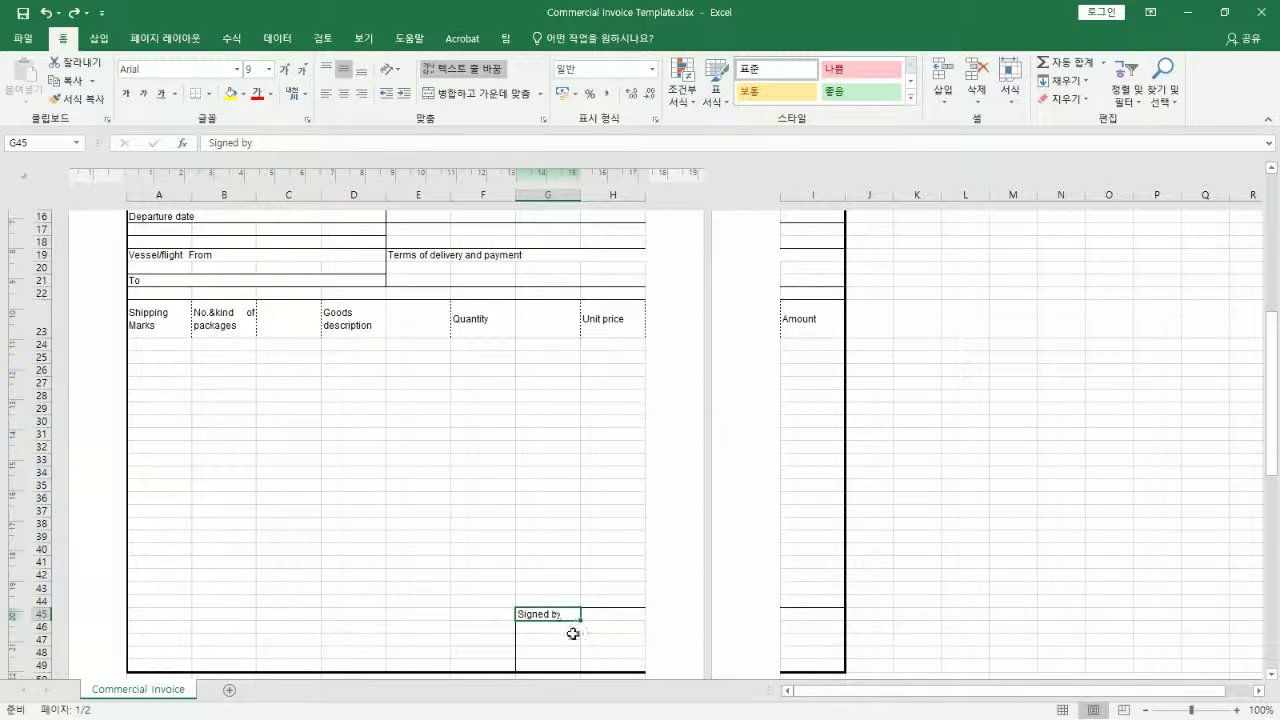
pyautogui.click(548, 194)
pyautogui.scroll(5, 573, 280)
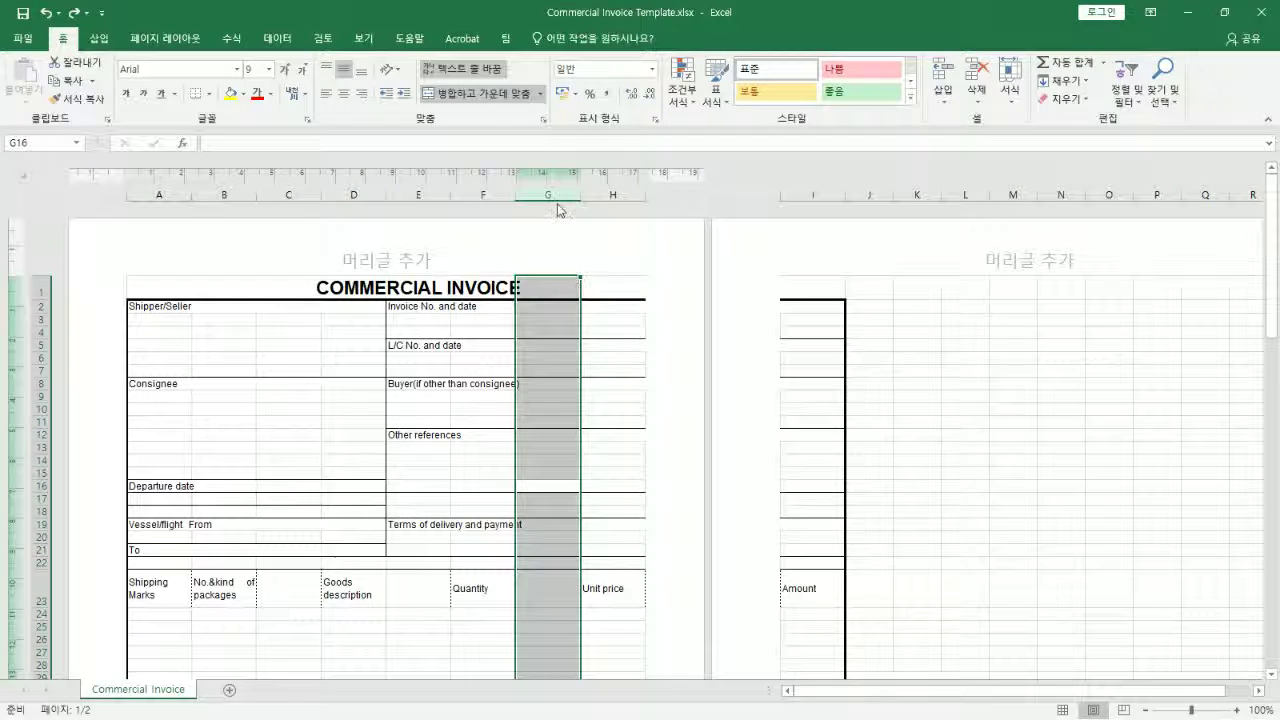
pyautogui.scroll(-2, 556, 357)
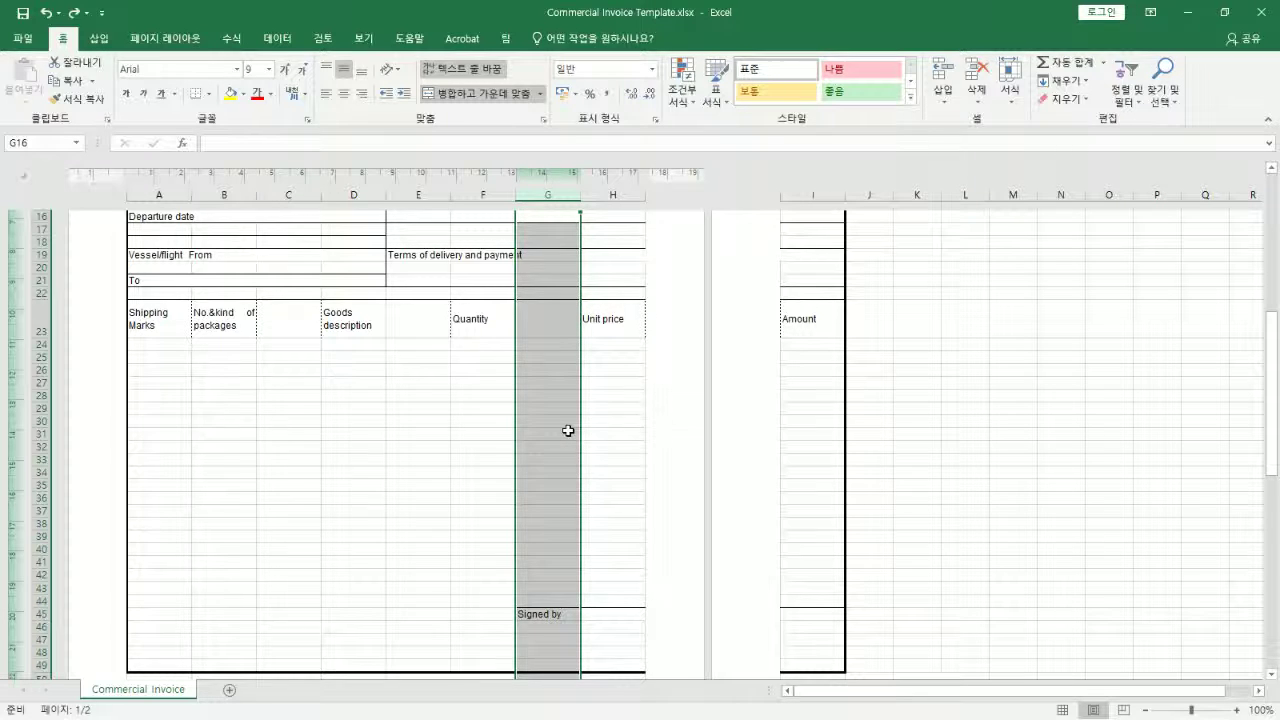
pyautogui.scroll(5, 567, 427)
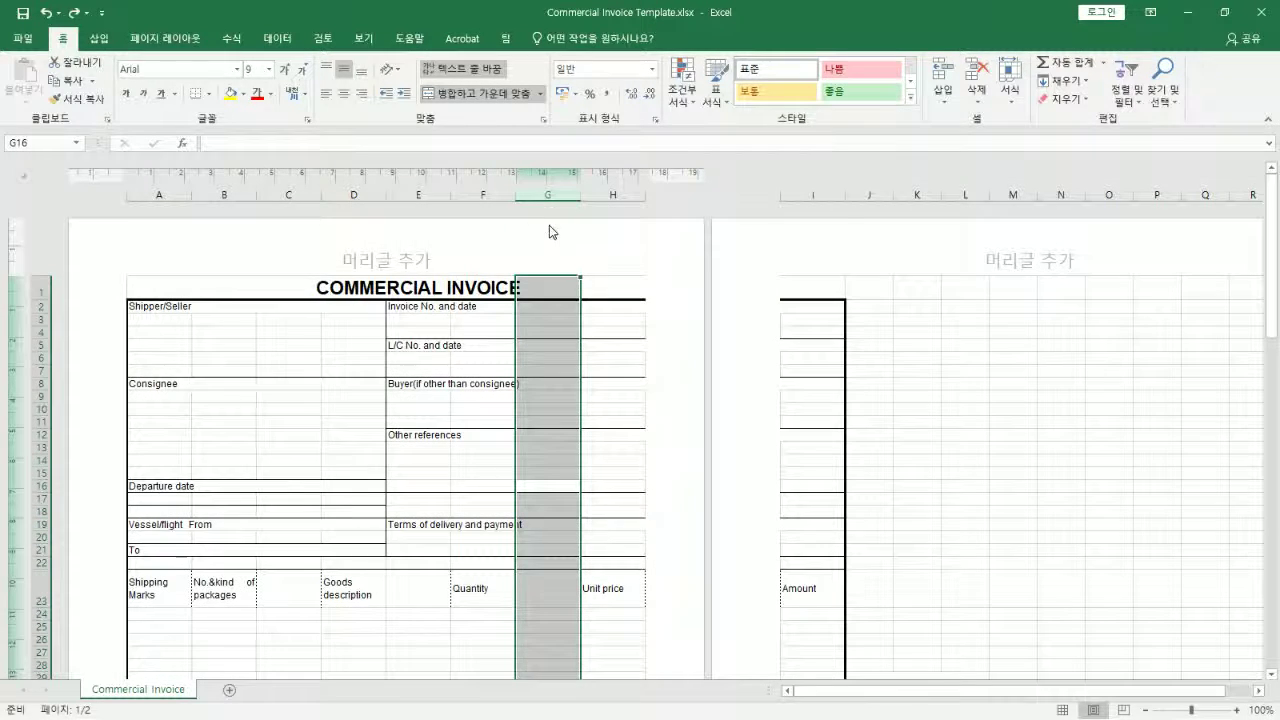
pyautogui.scroll(-8, 557, 248)
pyautogui.click(557, 460)
pyautogui.hotkey('ctrl', 'z')
# Copy the Signed by label from G45 into F45
pyautogui.hotkey('ctrl', 'c')
pyautogui.click(503, 460)
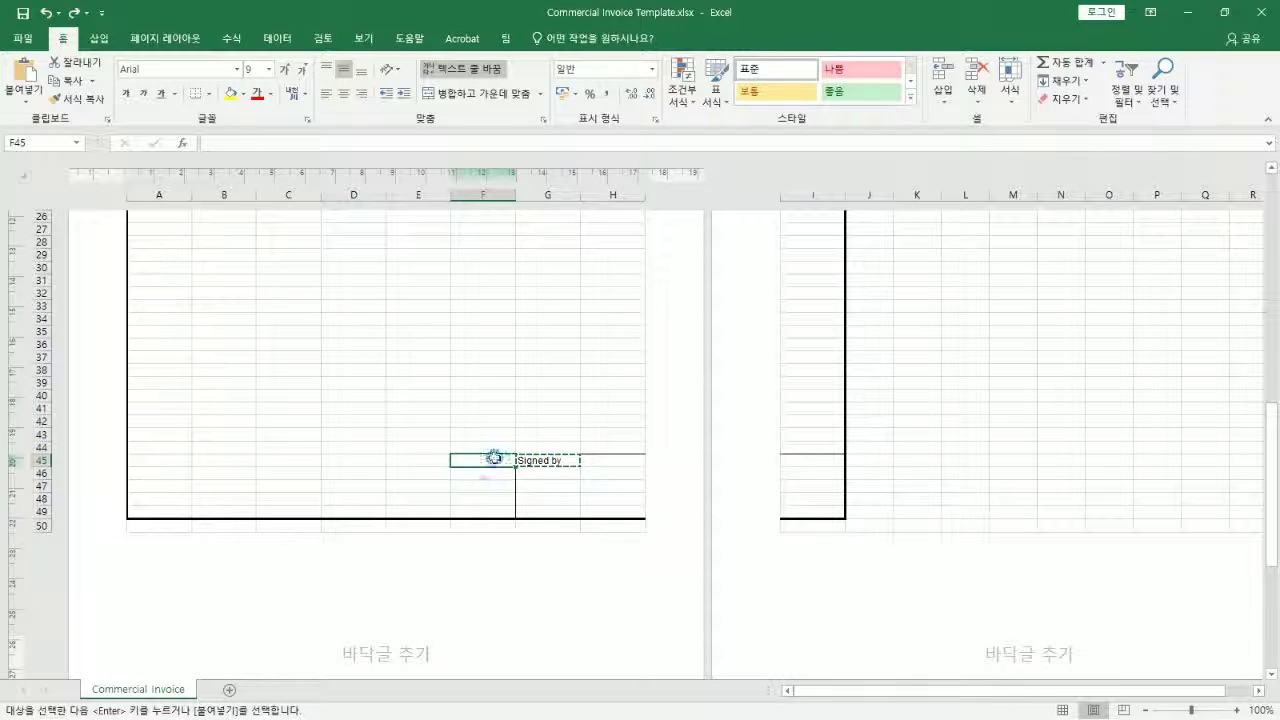
pyautogui.hotkey('ctrl', 'v')
pyautogui.click(557, 426)
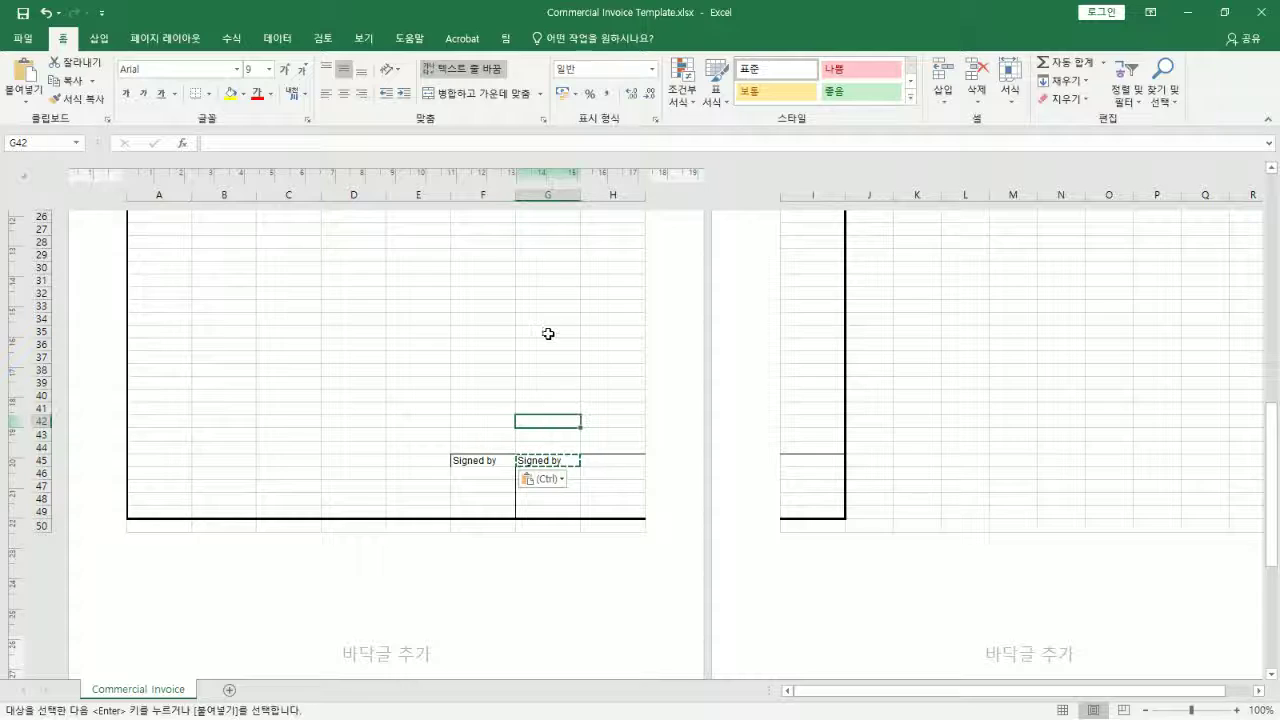
pyautogui.scroll(9, 548, 331)
# Delete the empty column G so Unit price and Amount shift one column left
pyautogui.rightClick(557, 192)
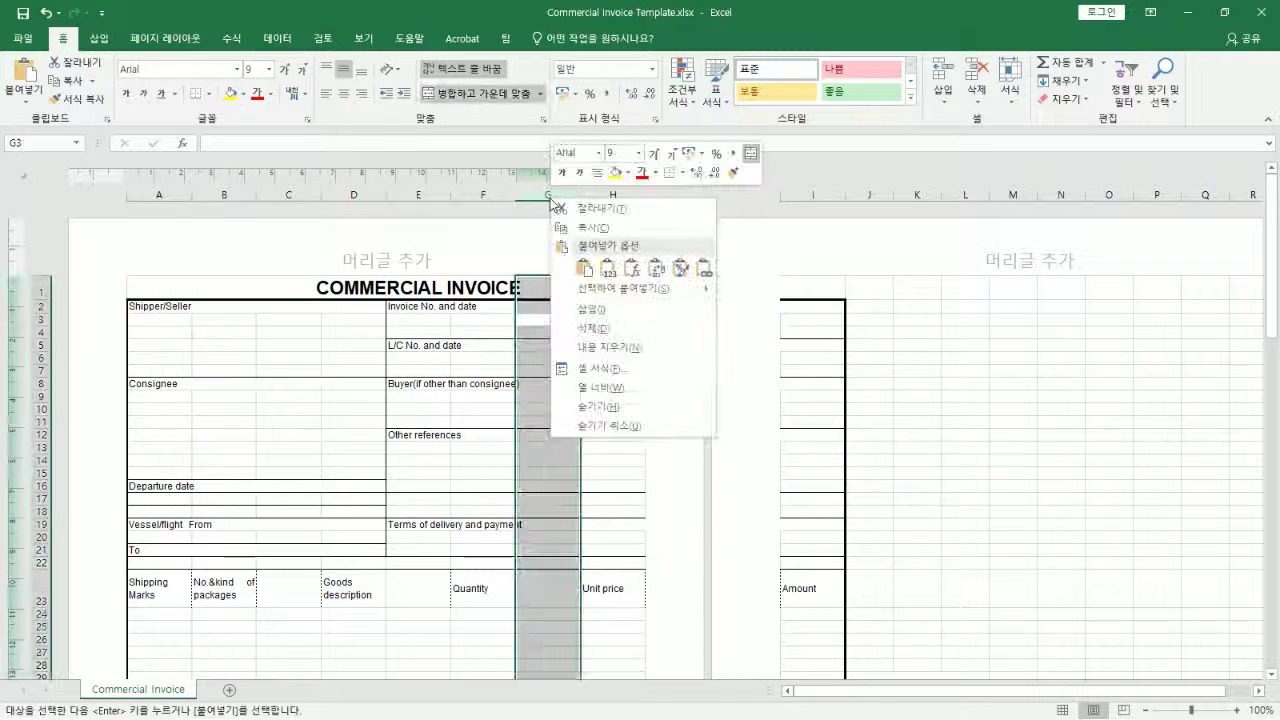
pyautogui.click(595, 328)
pyautogui.click(569, 377)
pyautogui.scroll(-10, 569, 377)
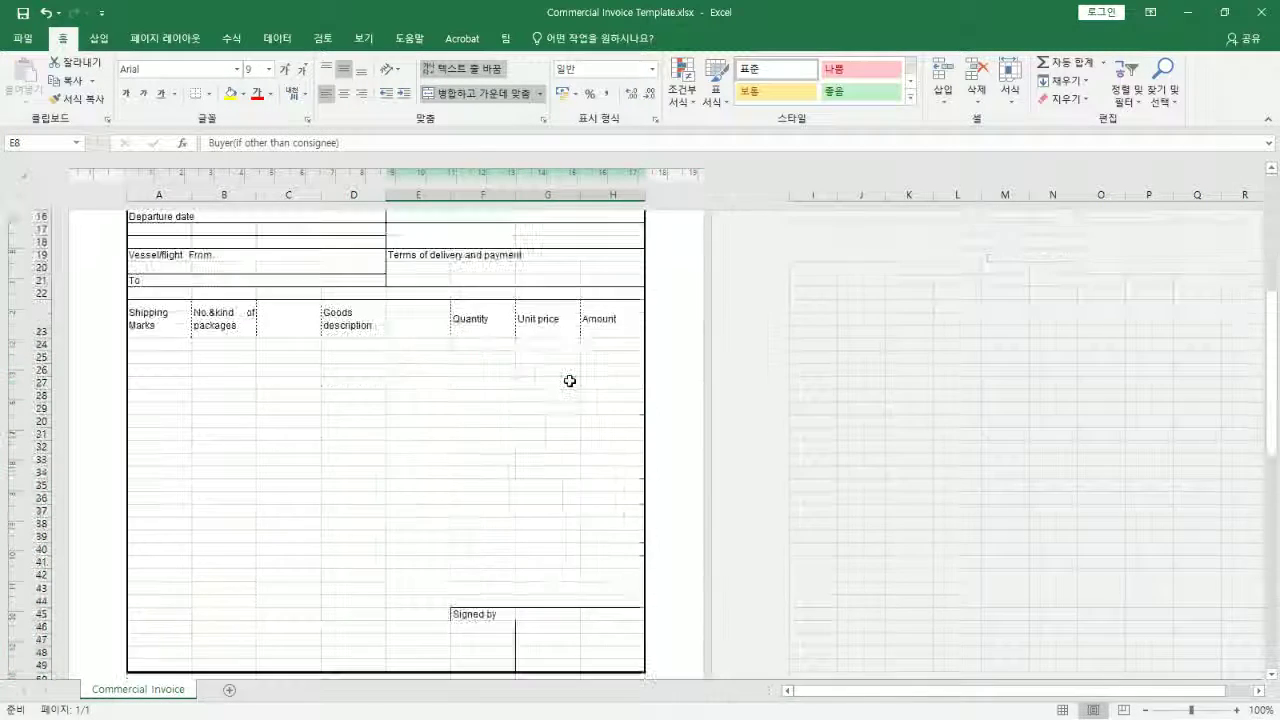
pyautogui.scroll(6, 568, 379)
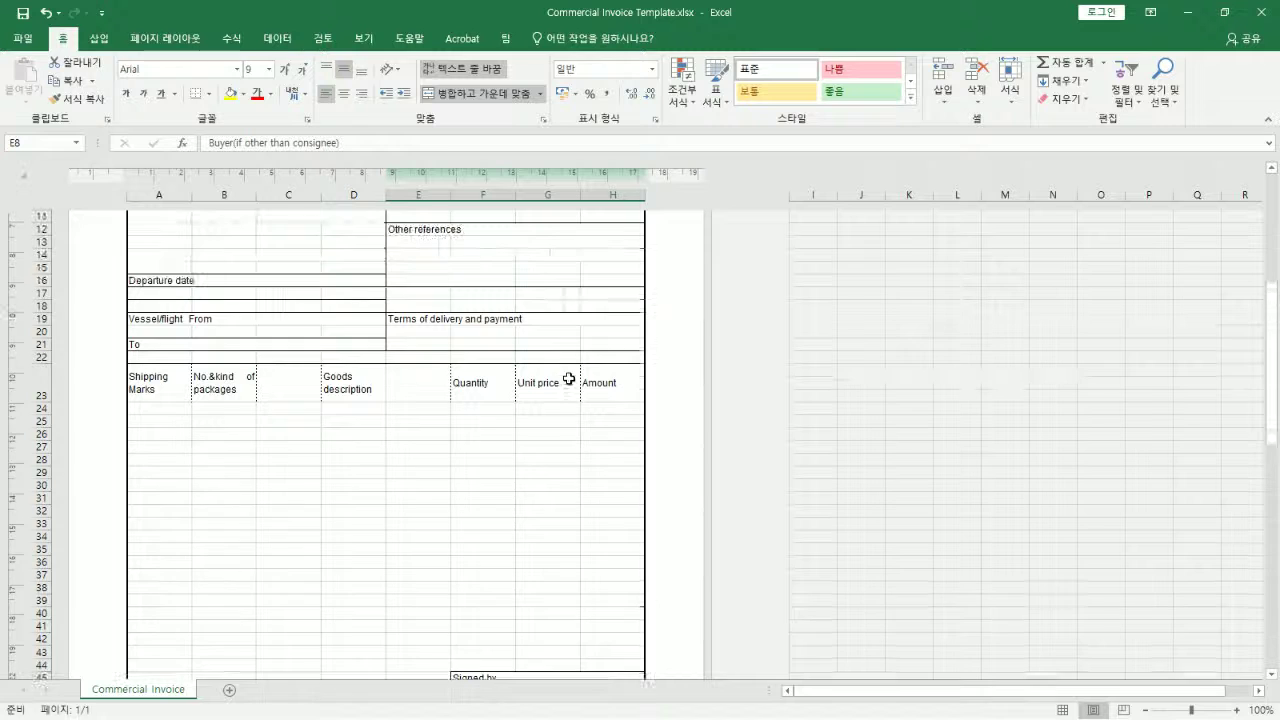
pyautogui.click(549, 194)
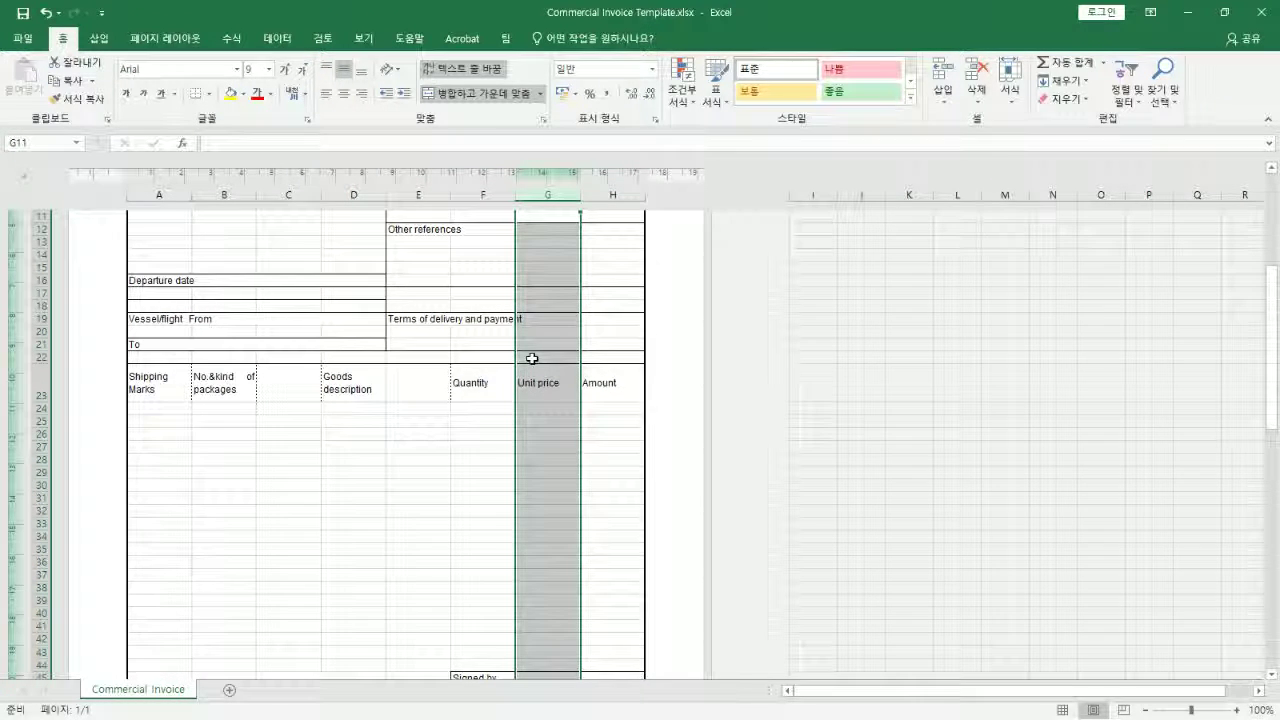
pyautogui.scroll(4, 264, 395)
pyautogui.click(318, 320)
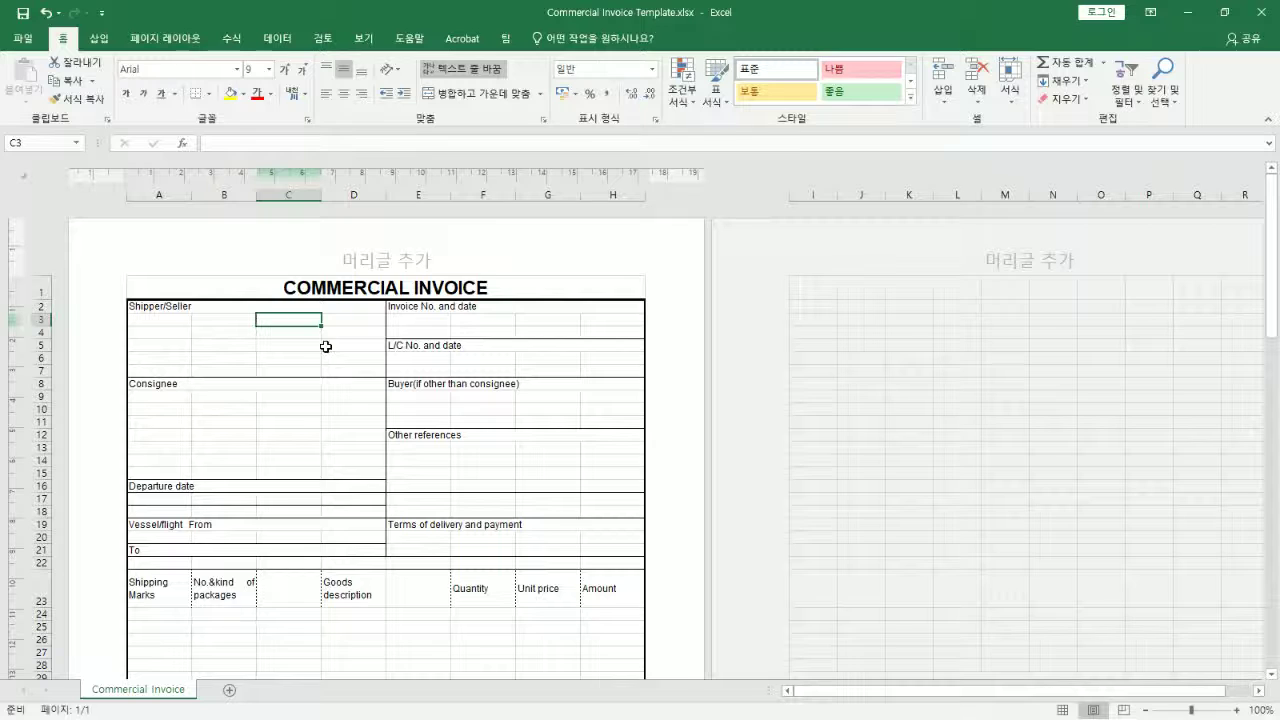
pyautogui.scroll(-7, 373, 337)
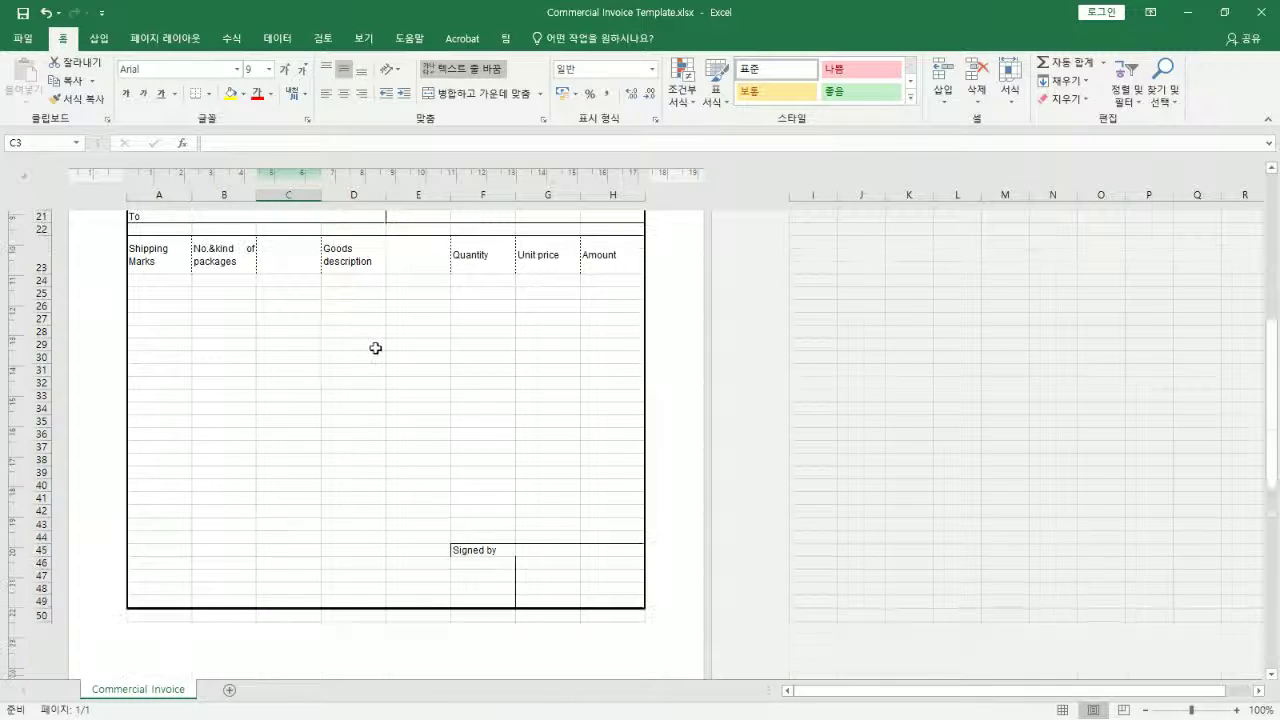
pyautogui.scroll(7, 423, 523)
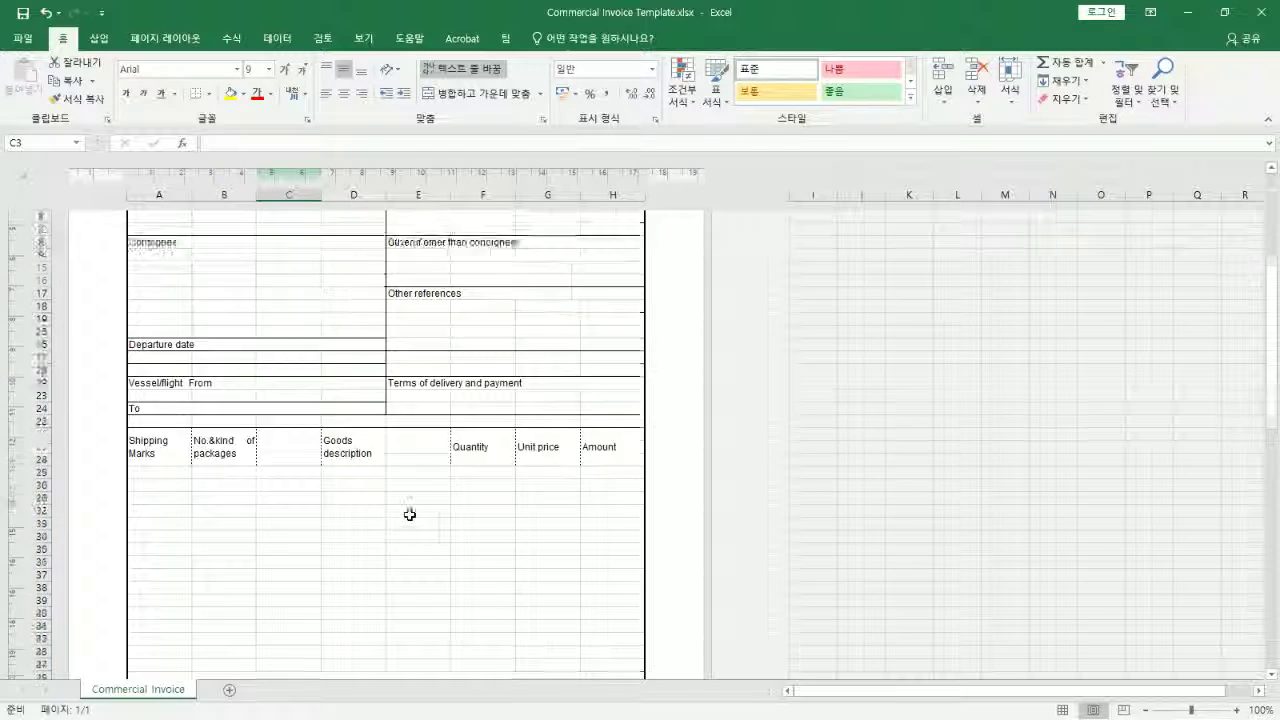
pyautogui.click(220, 320)
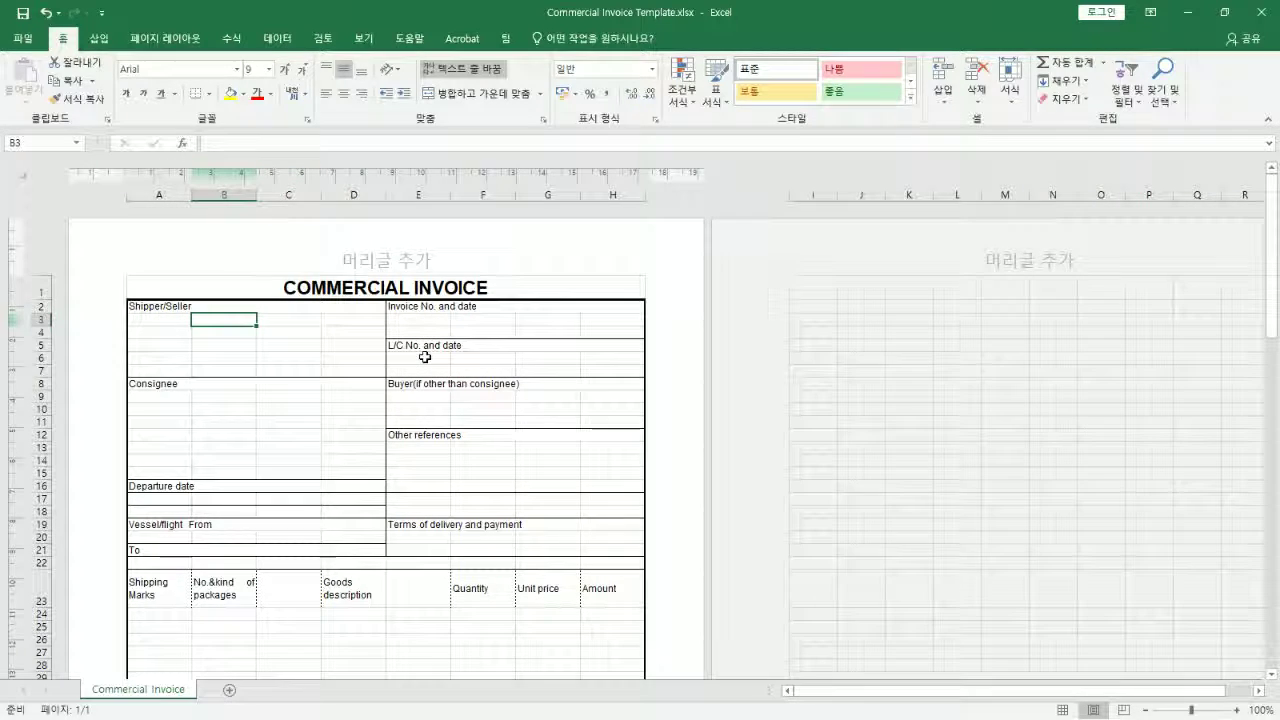
pyautogui.click(287, 422)
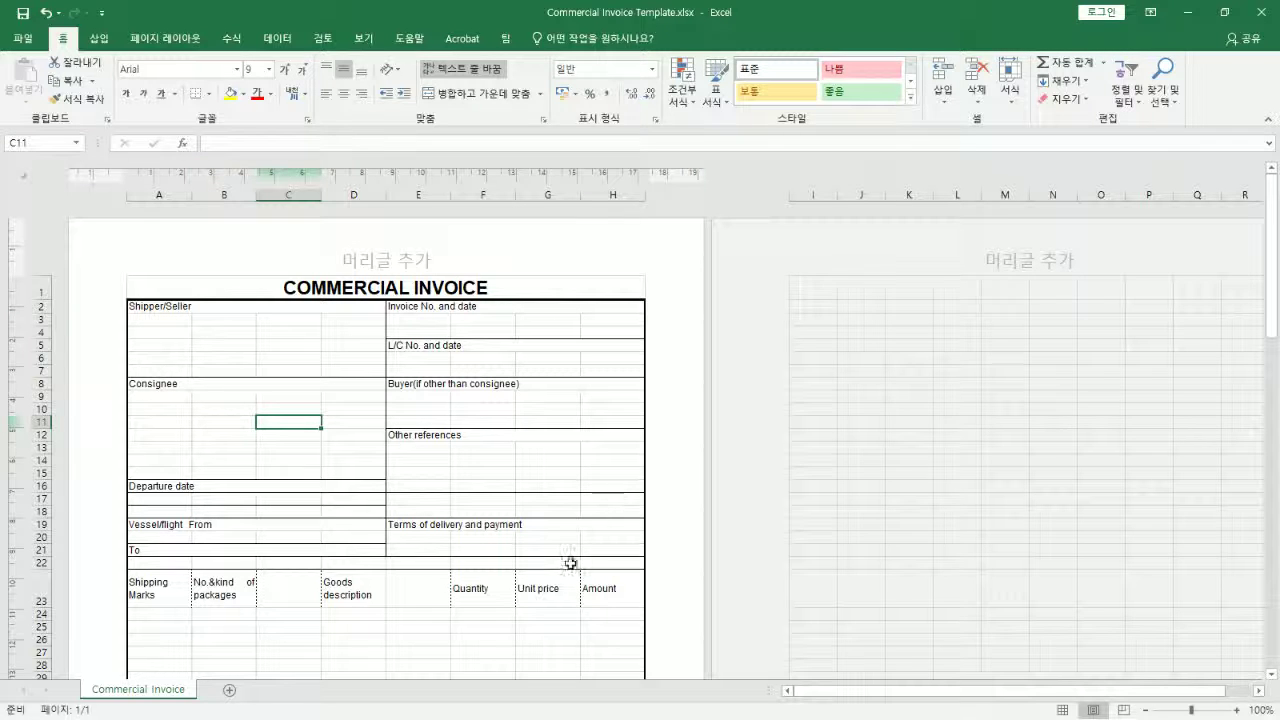
pyautogui.scroll(-3, 494, 491)
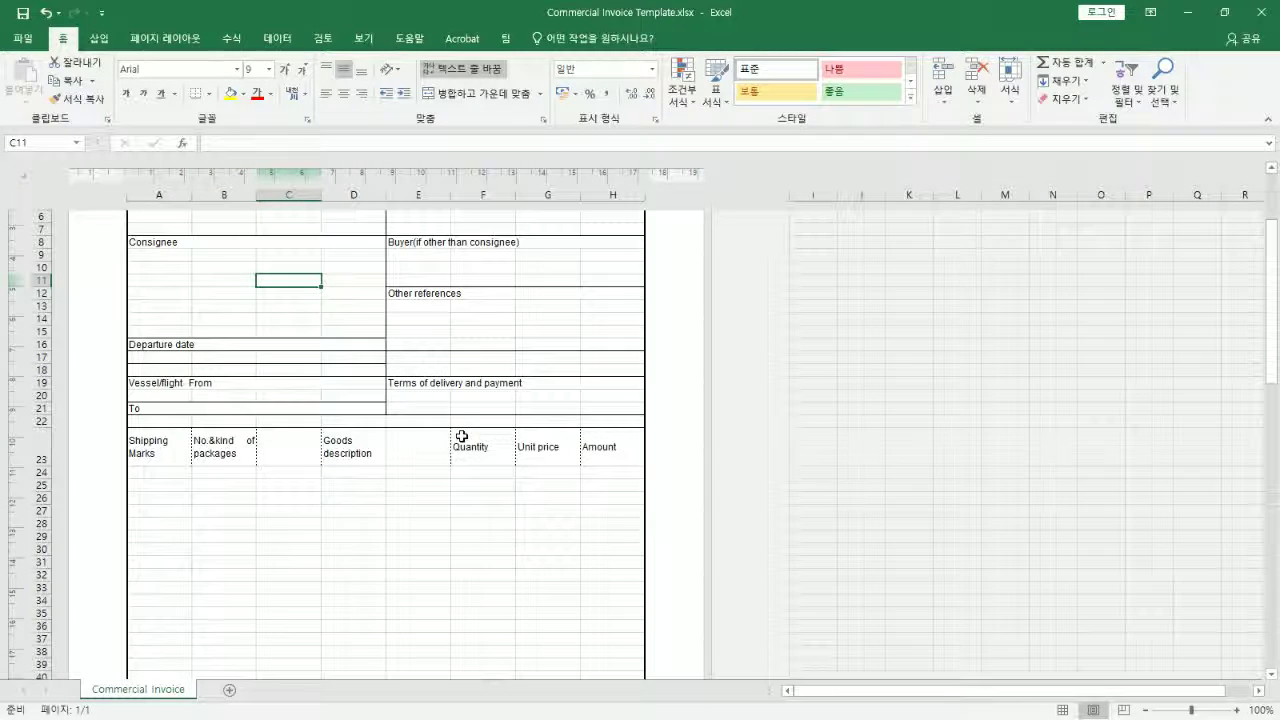
pyautogui.scroll(3, 433, 369)
pyautogui.click(177, 332)
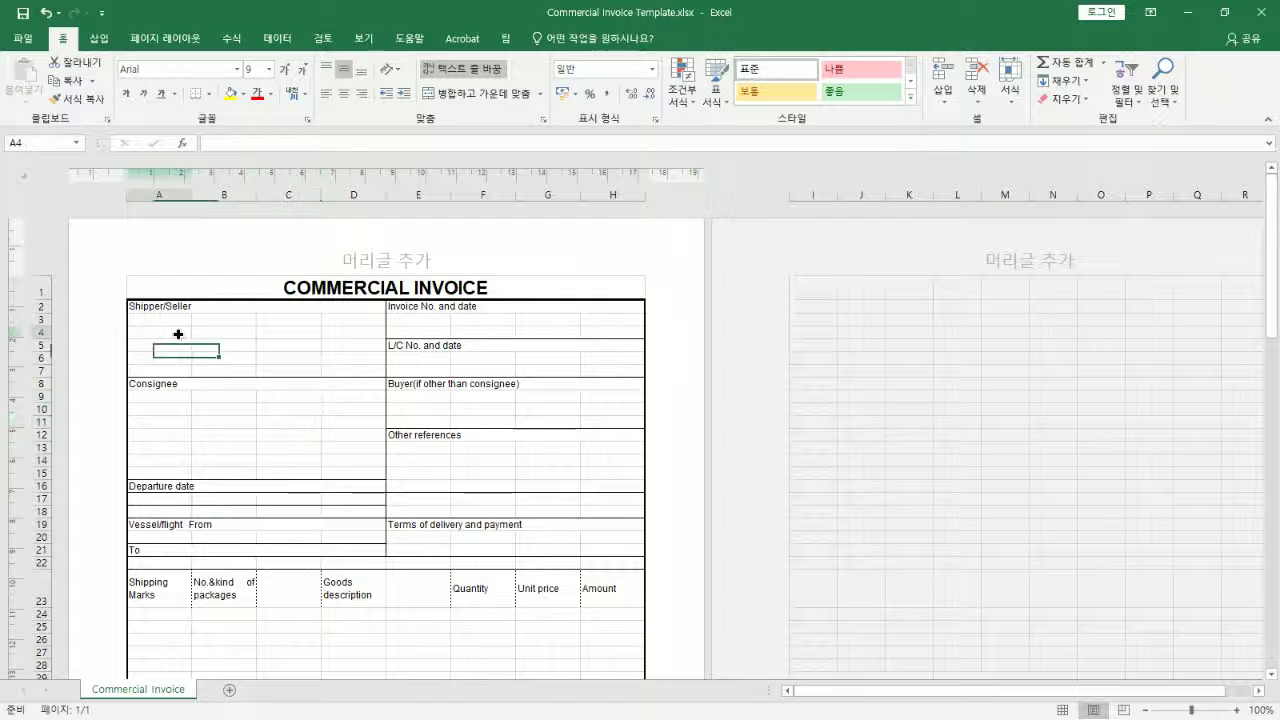
pyautogui.press('Right')
pyautogui.press('Right')
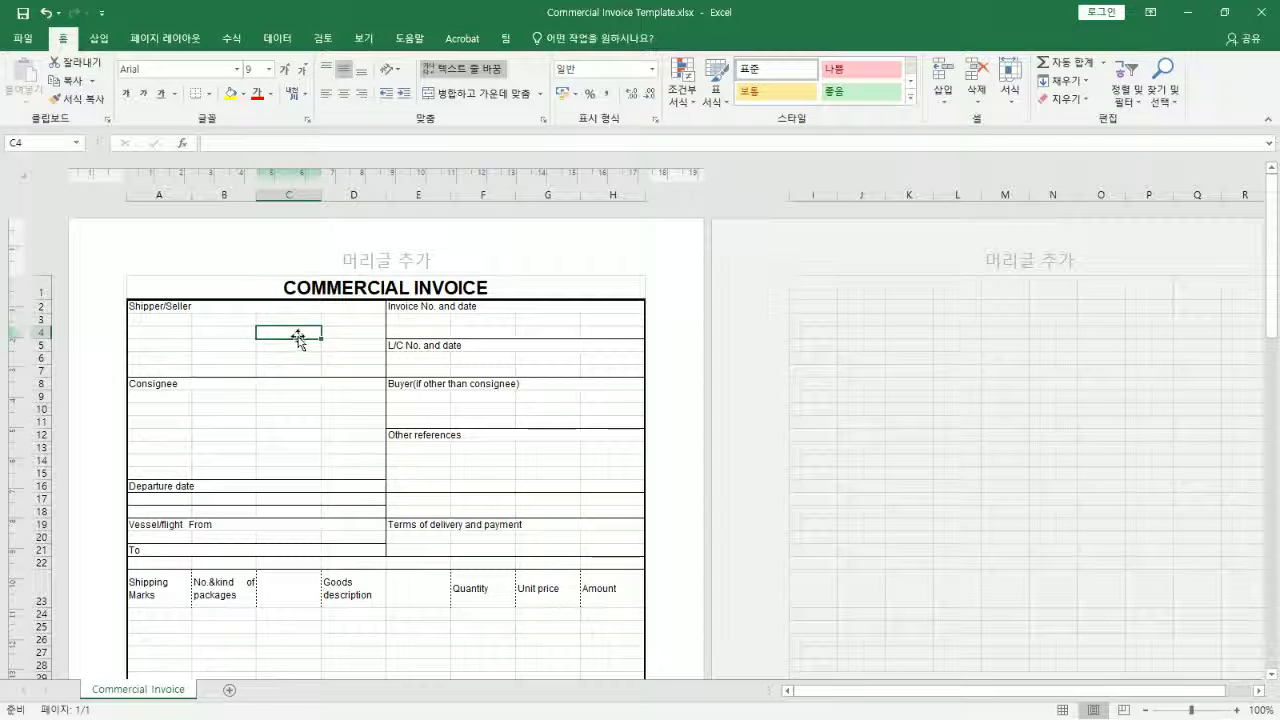
pyautogui.moveTo(186, 321); pyautogui.dragTo(337, 366)
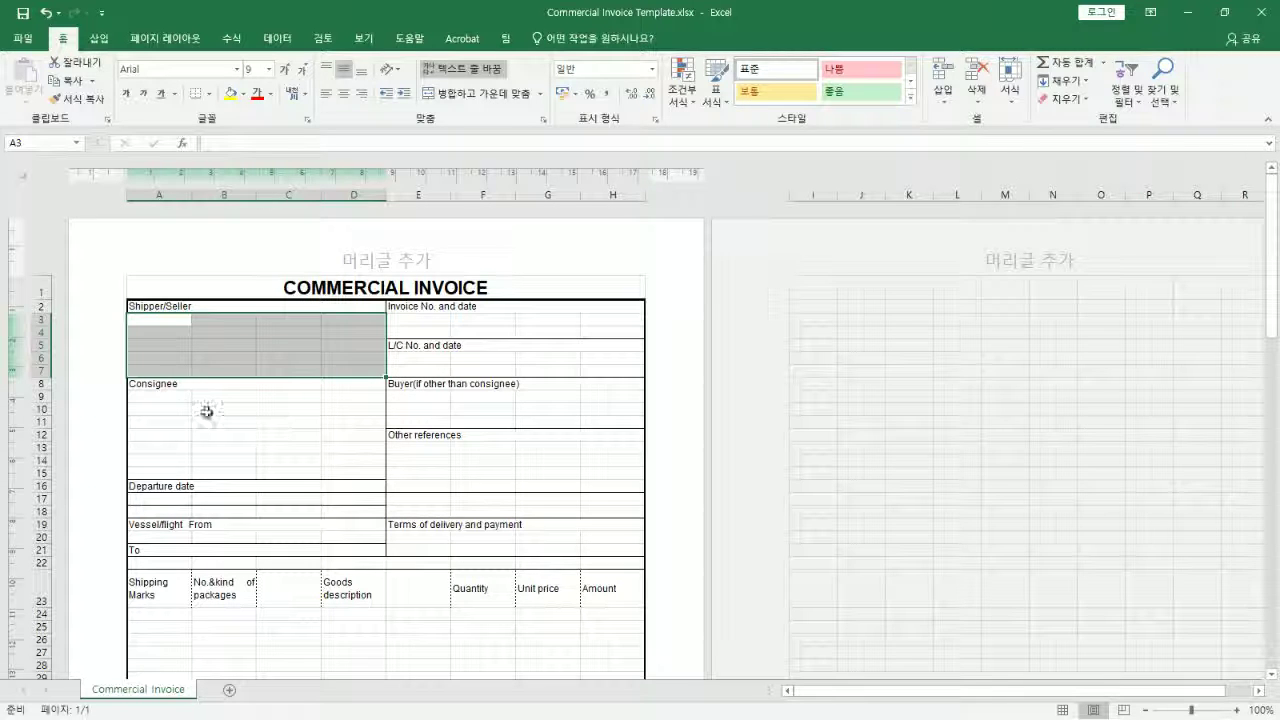
pyautogui.moveTo(163, 400); pyautogui.dragTo(343, 471)
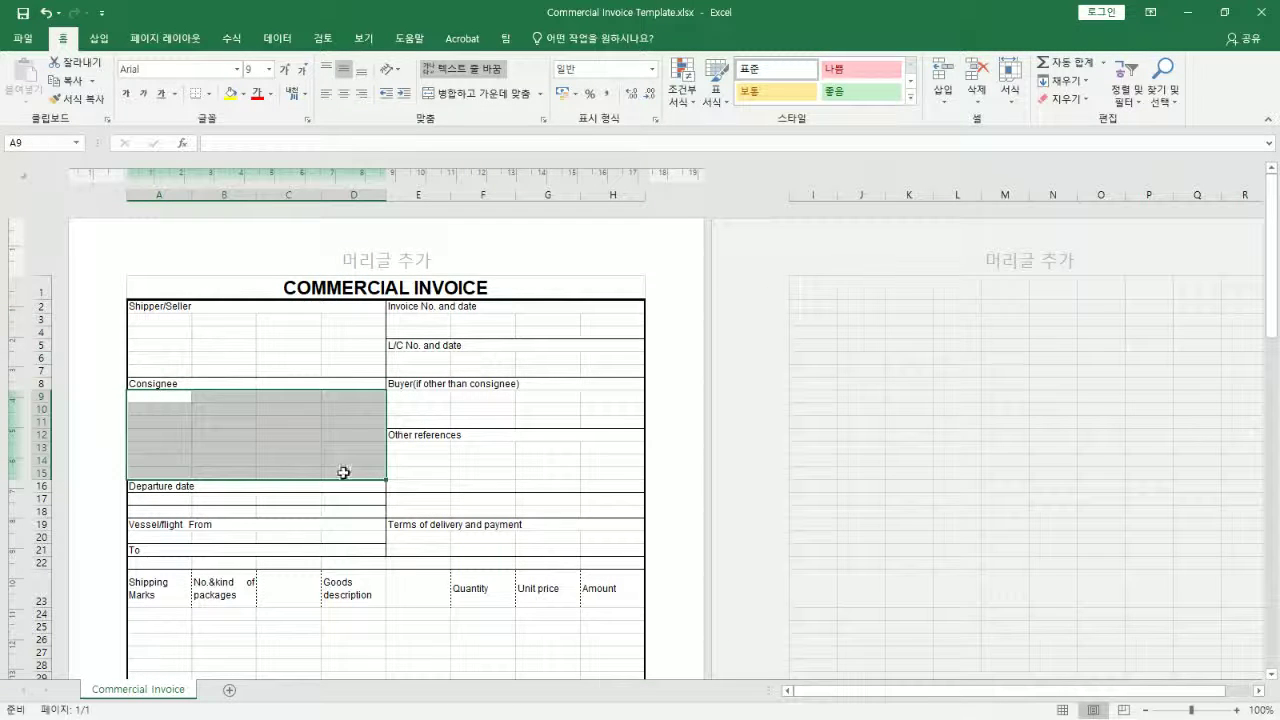
pyautogui.click(297, 444)
pyautogui.click(280, 421)
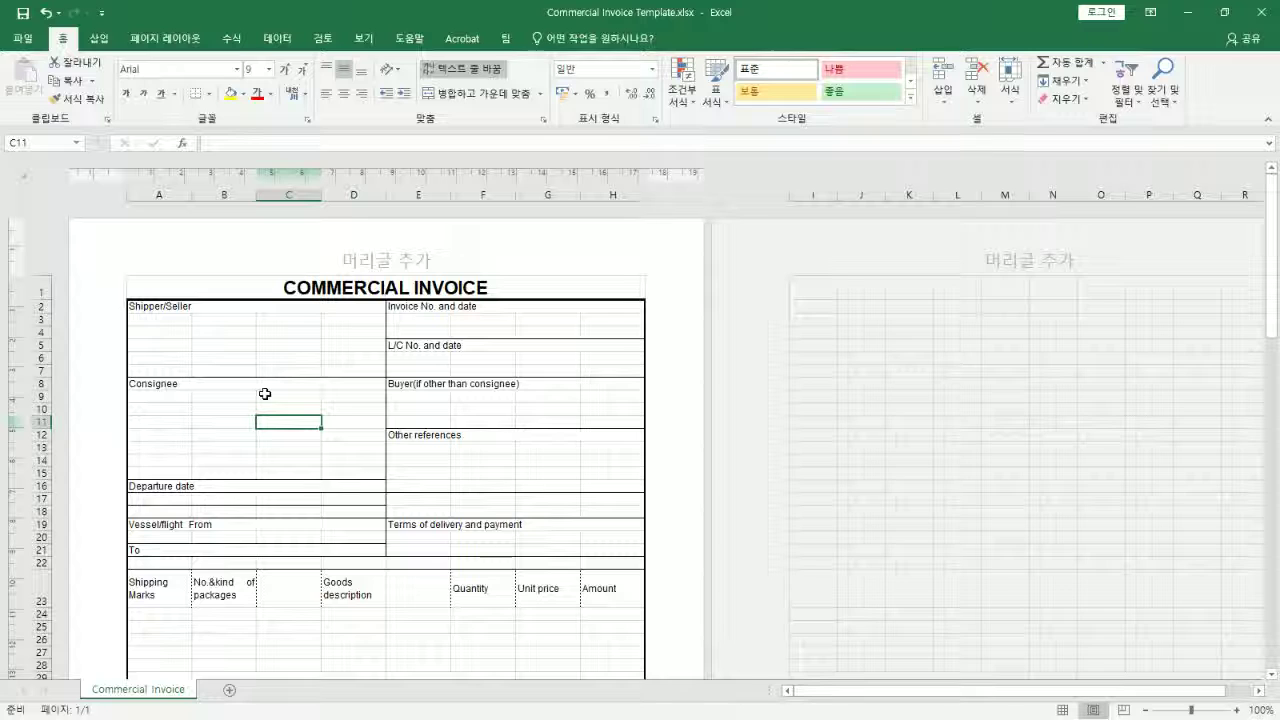
# Turn off worksheet gridlines (눈금선) on the View tab, leaving only the invoice borders
pyautogui.click(362, 39)
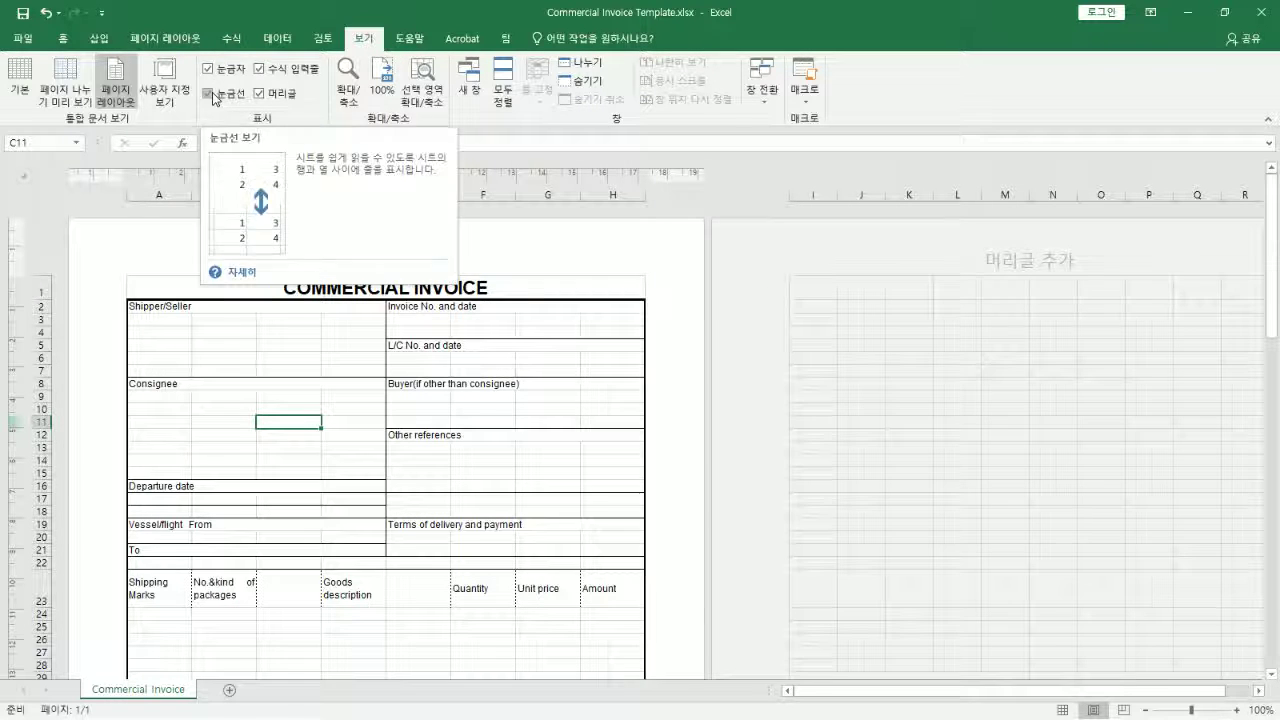
pyautogui.click(209, 93)
pyautogui.click(305, 456)
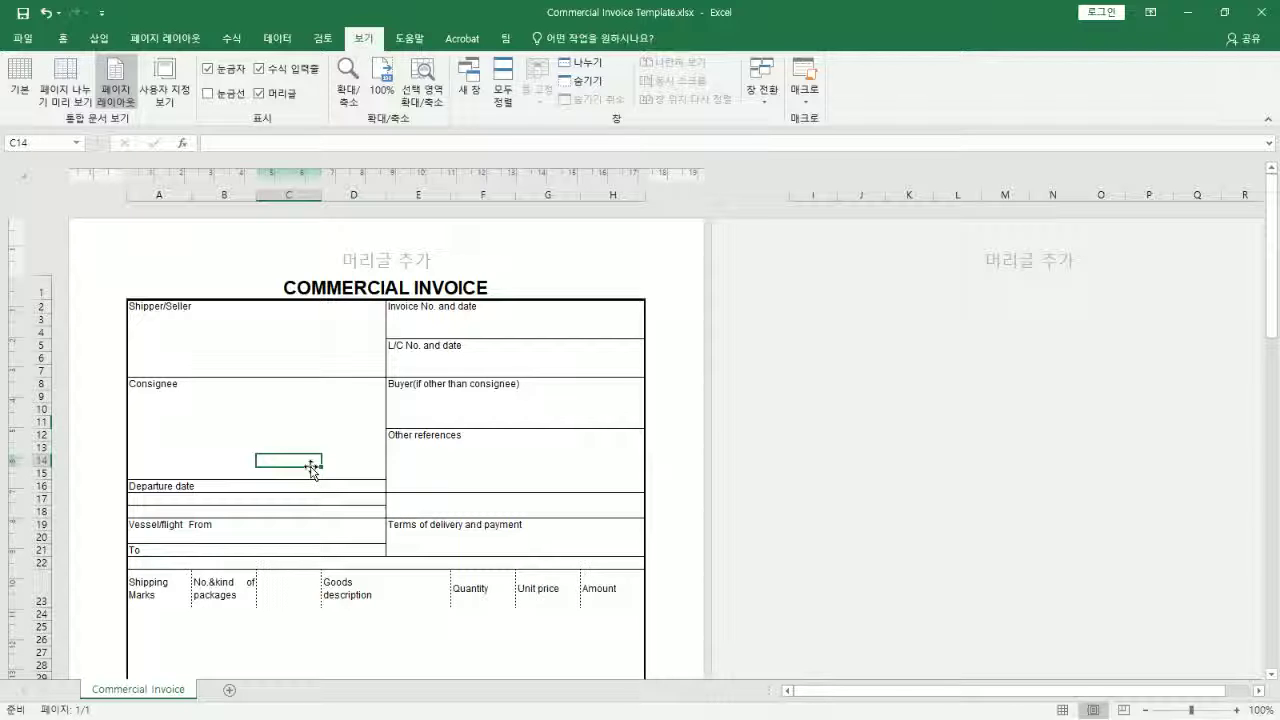
# Move the cell cursor through rows 11–14 of the Consignee box to check its cells
pyautogui.press('Up')
pyautogui.press('Up')
pyautogui.press('Up')
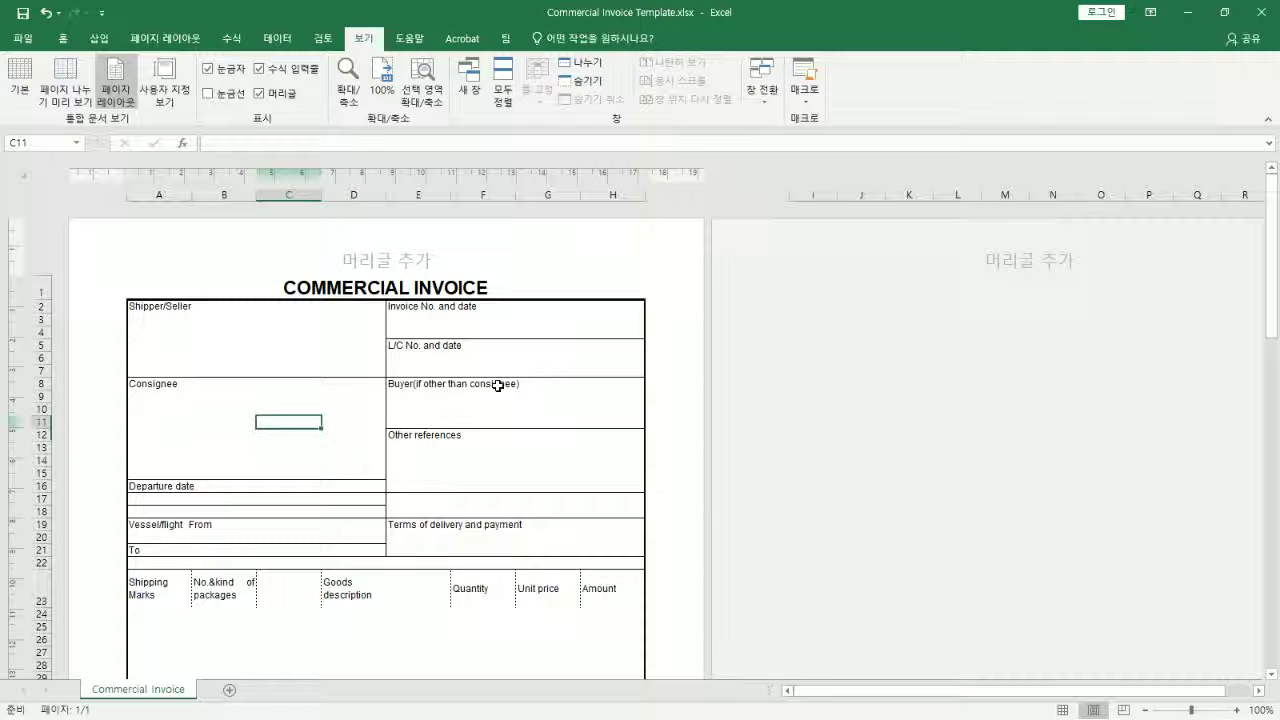
pyautogui.press('Left')
pyautogui.press('Left')
pyautogui.press('Right')
pyautogui.press('Right')
pyautogui.press('Right')
pyautogui.press('Left')
pyautogui.press('Left')
pyautogui.press('Left')
pyautogui.press('Right')
pyautogui.press('Right')
pyautogui.press('Down')
pyautogui.press('Left')
pyautogui.press('Left')
pyautogui.press('Down')
pyautogui.press('Down')
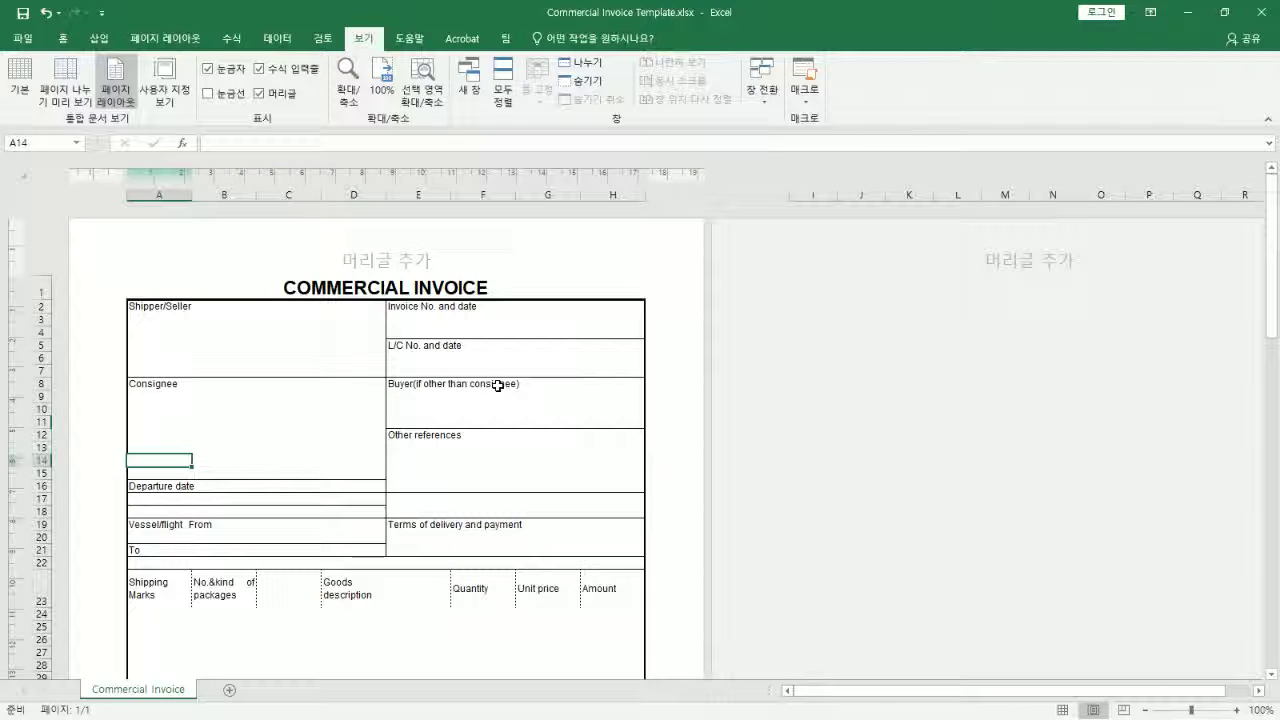
# Select the Departure date and Vessel/flight/To blocks and compare them with the Hangul reference
pyautogui.scroll(-3, 474, 432)
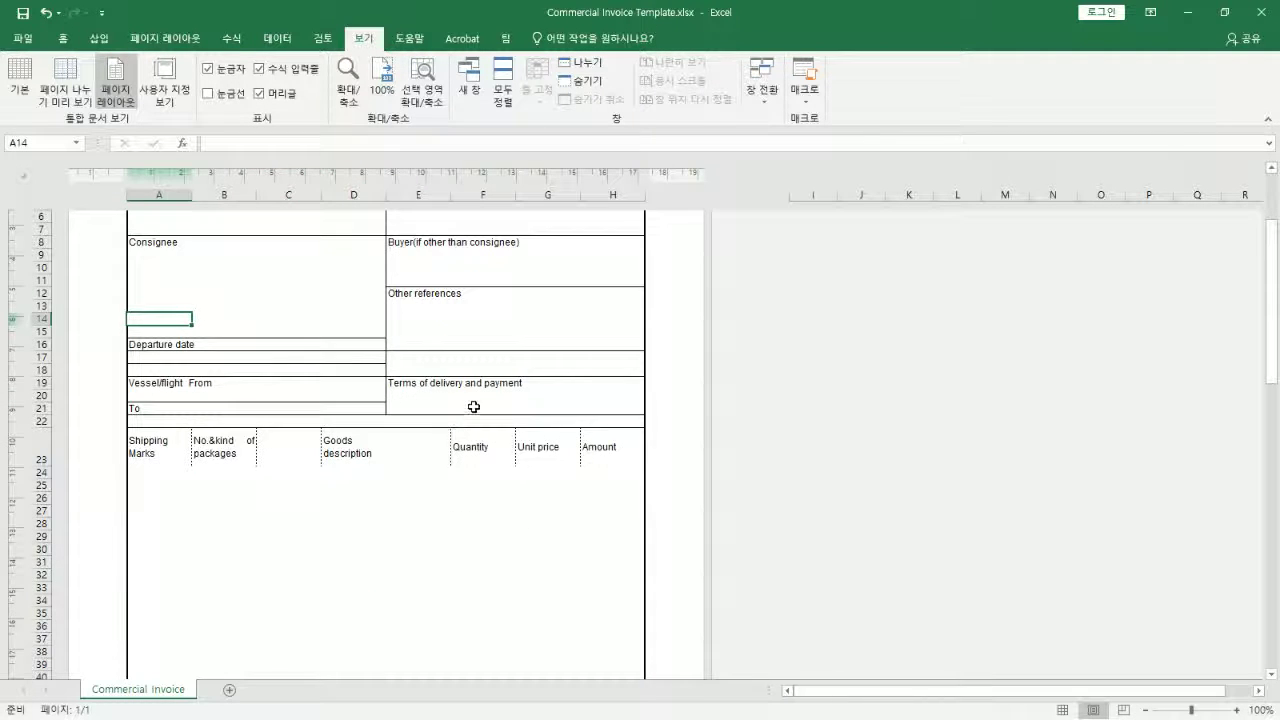
pyautogui.scroll(3, 471, 434)
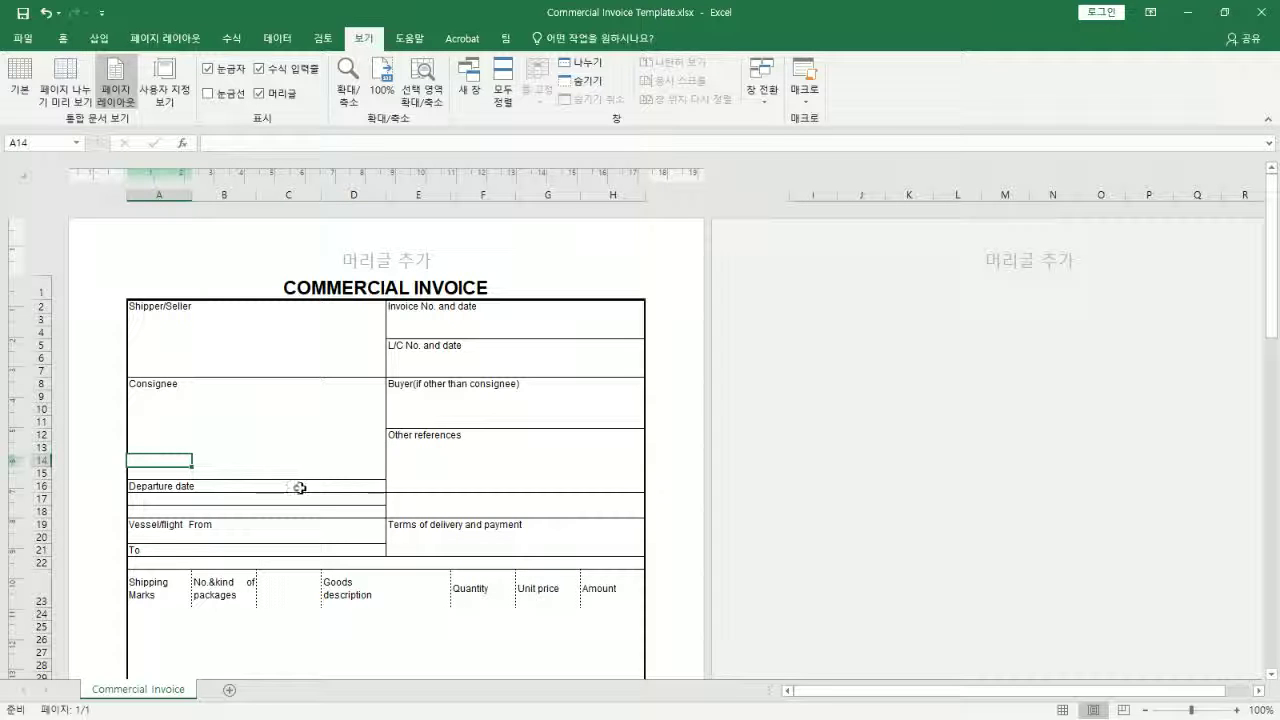
pyautogui.moveTo(198, 487); pyautogui.dragTo(374, 516)
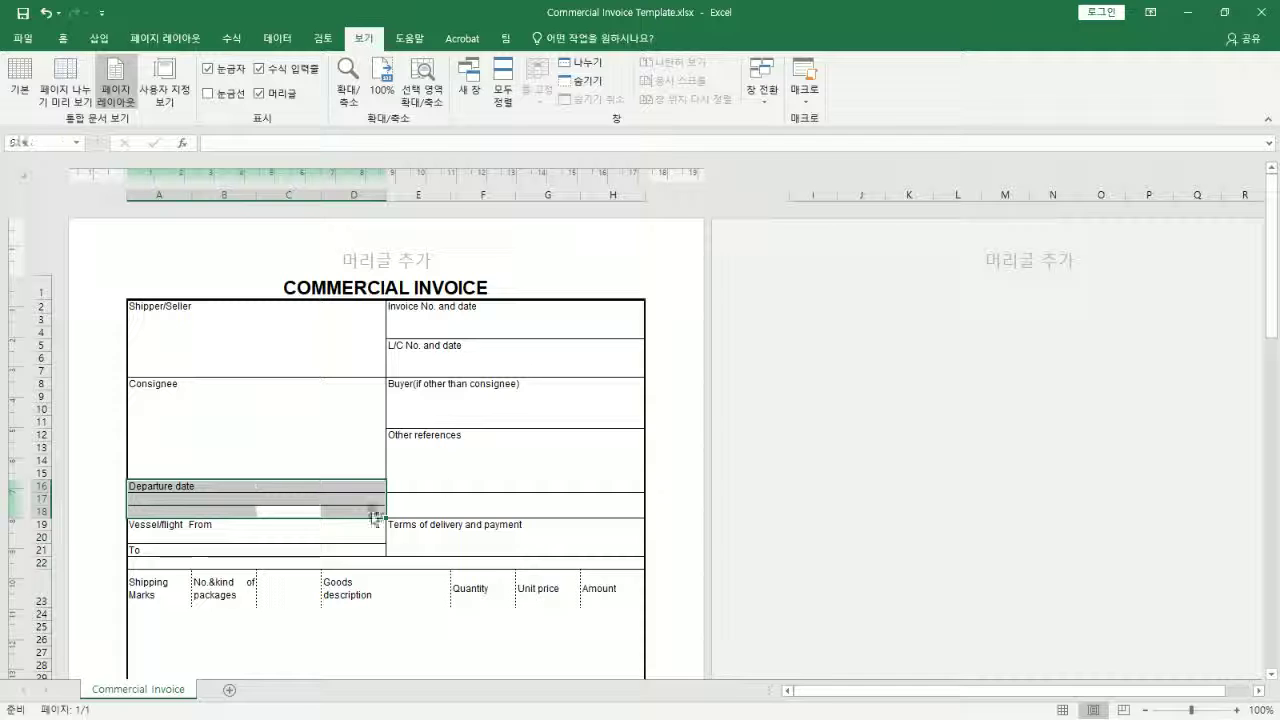
pyautogui.click(221, 525)
pyautogui.moveTo(221, 525); pyautogui.dragTo(222, 563)
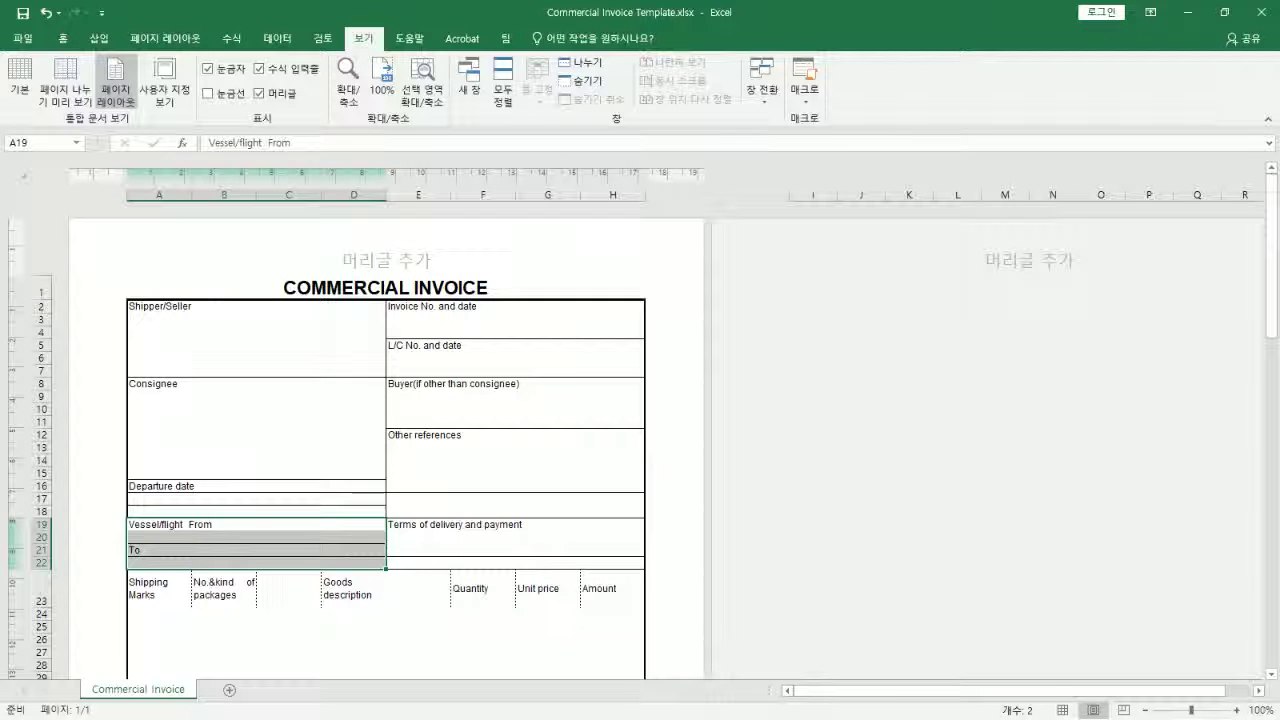
pyautogui.hotkey('alt', 'Tab')
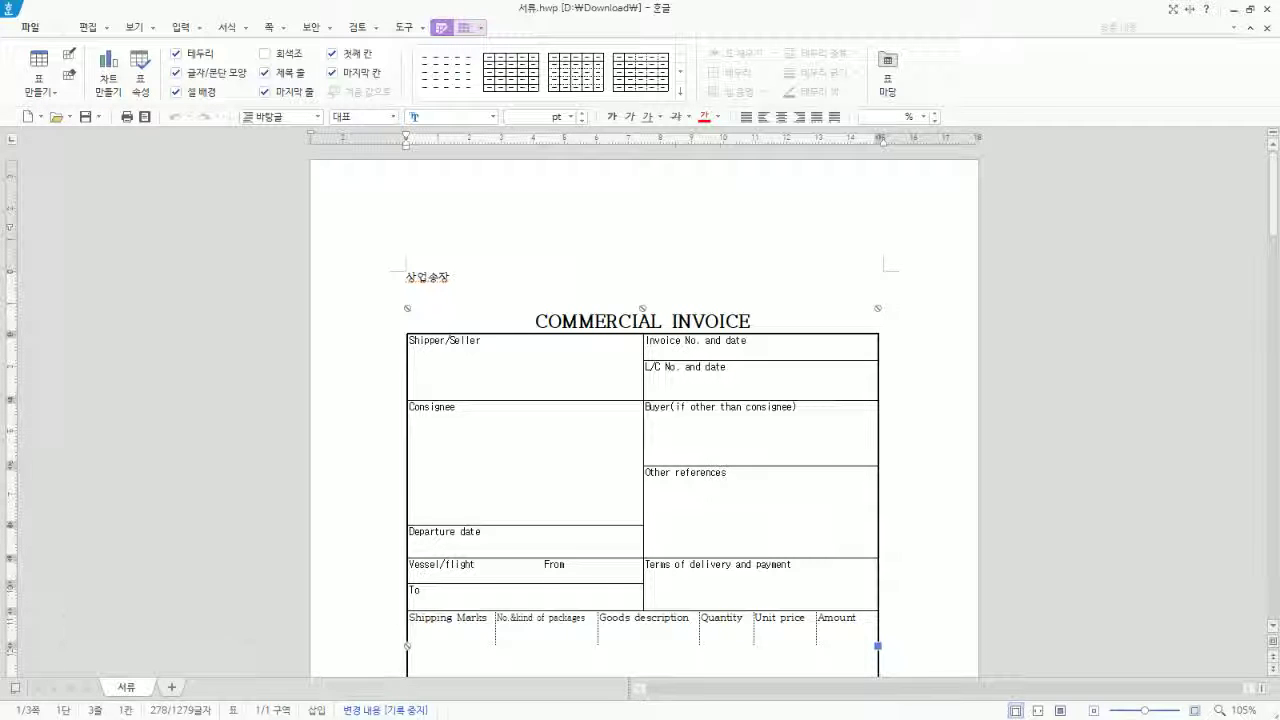
pyautogui.hotkey('alt', 'Tab')
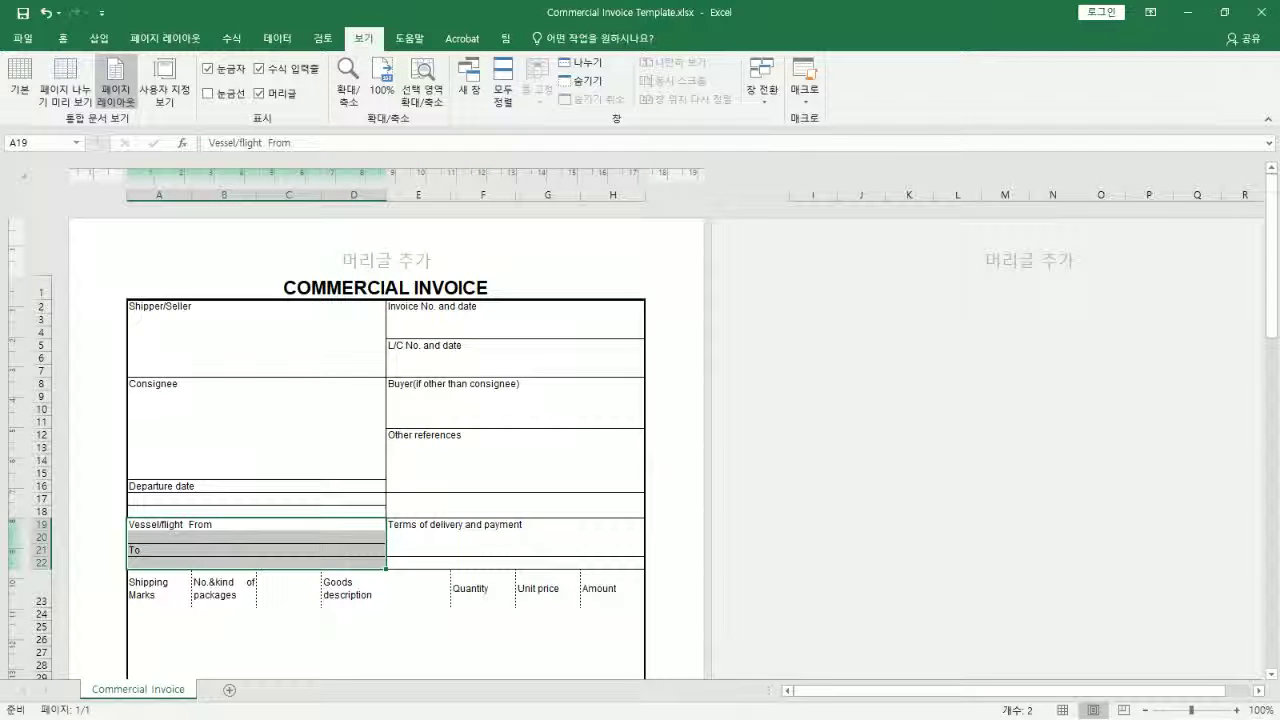
pyautogui.hotkey('alt', 'Tab')
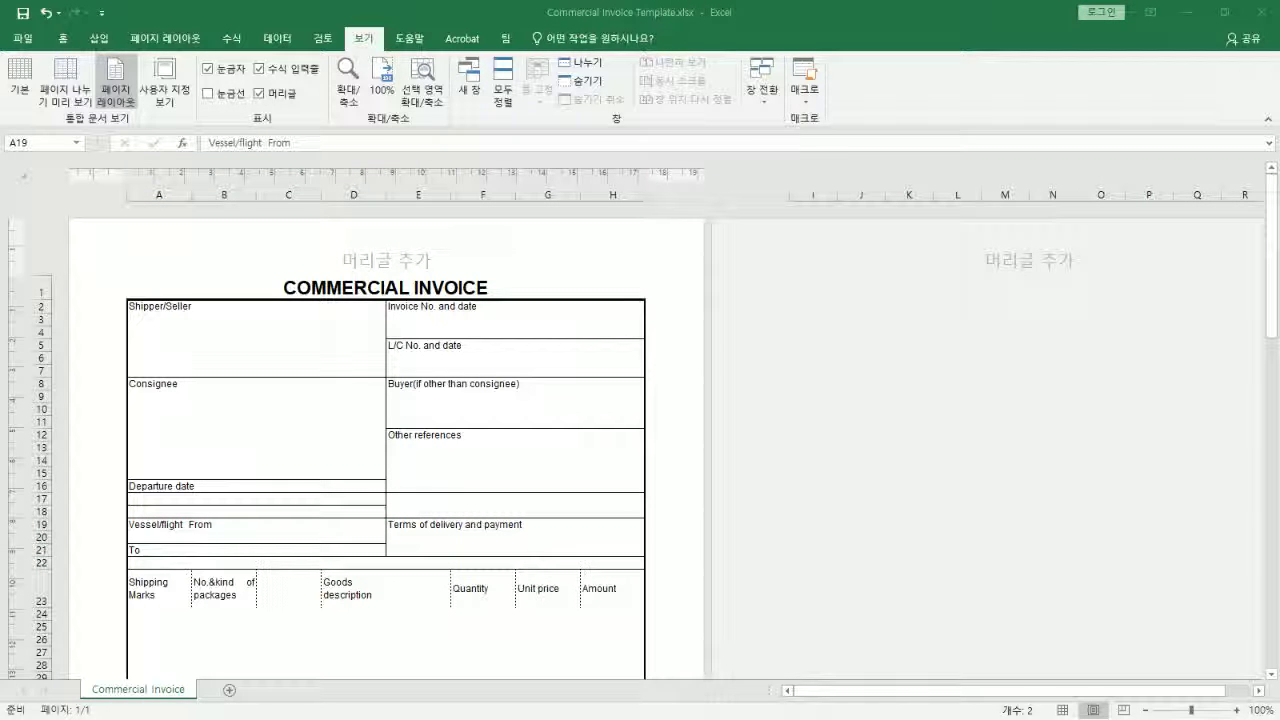
pyautogui.hotkey('alt', 'Tab')
pyautogui.moveTo(243, 489); pyautogui.dragTo(242, 511)
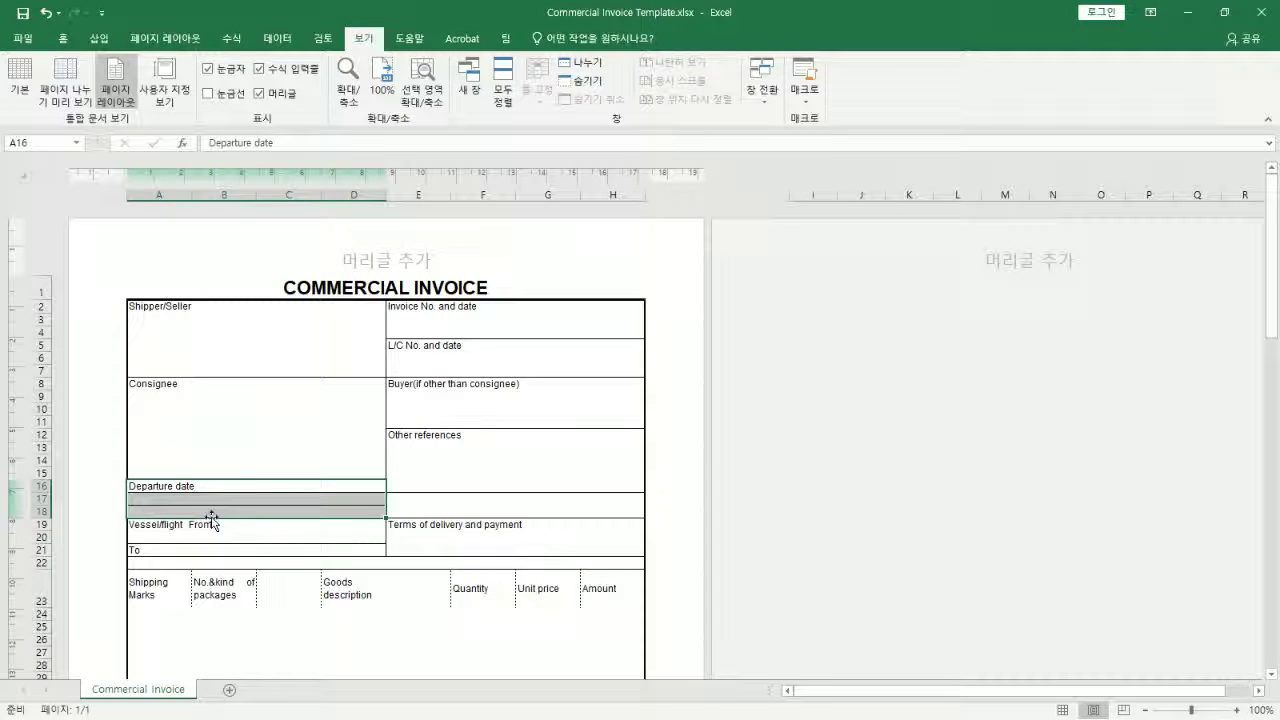
pyautogui.click(207, 499)
pyautogui.moveTo(240, 482); pyautogui.dragTo(241, 511)
pyautogui.click(231, 485)
pyautogui.press('F2')
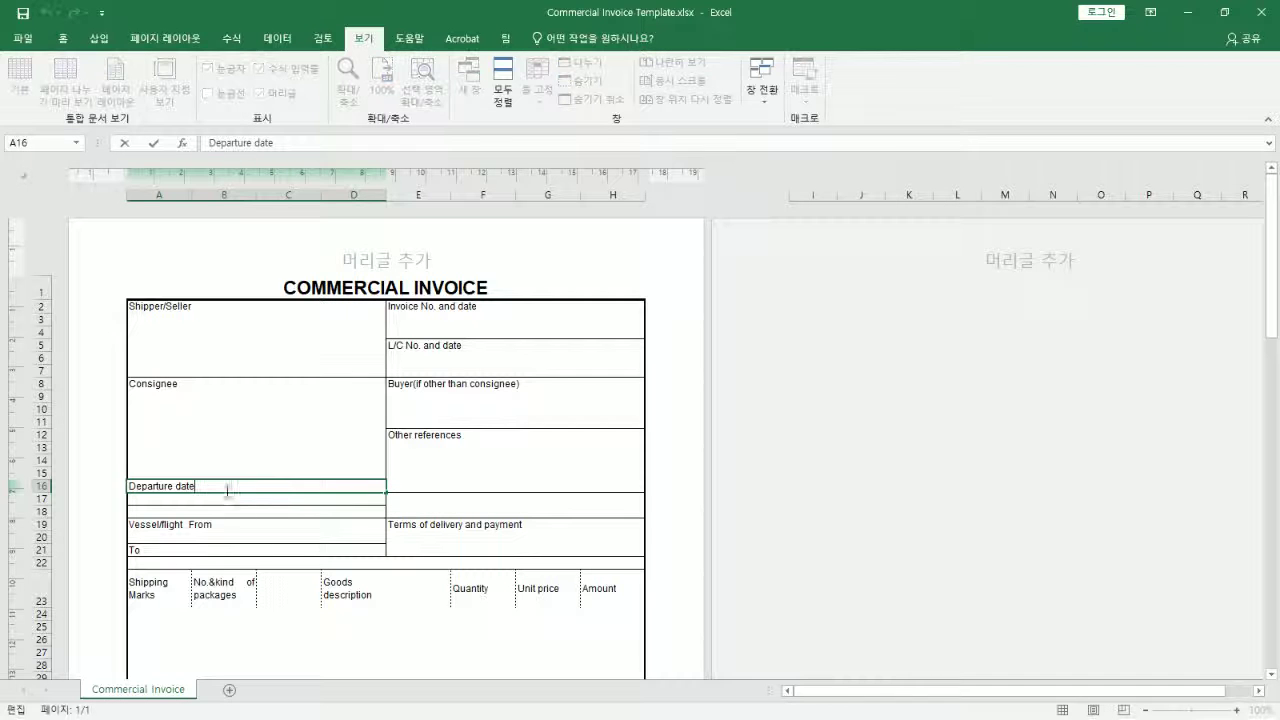
pyautogui.moveTo(245, 513); pyautogui.dragTo(232, 487)
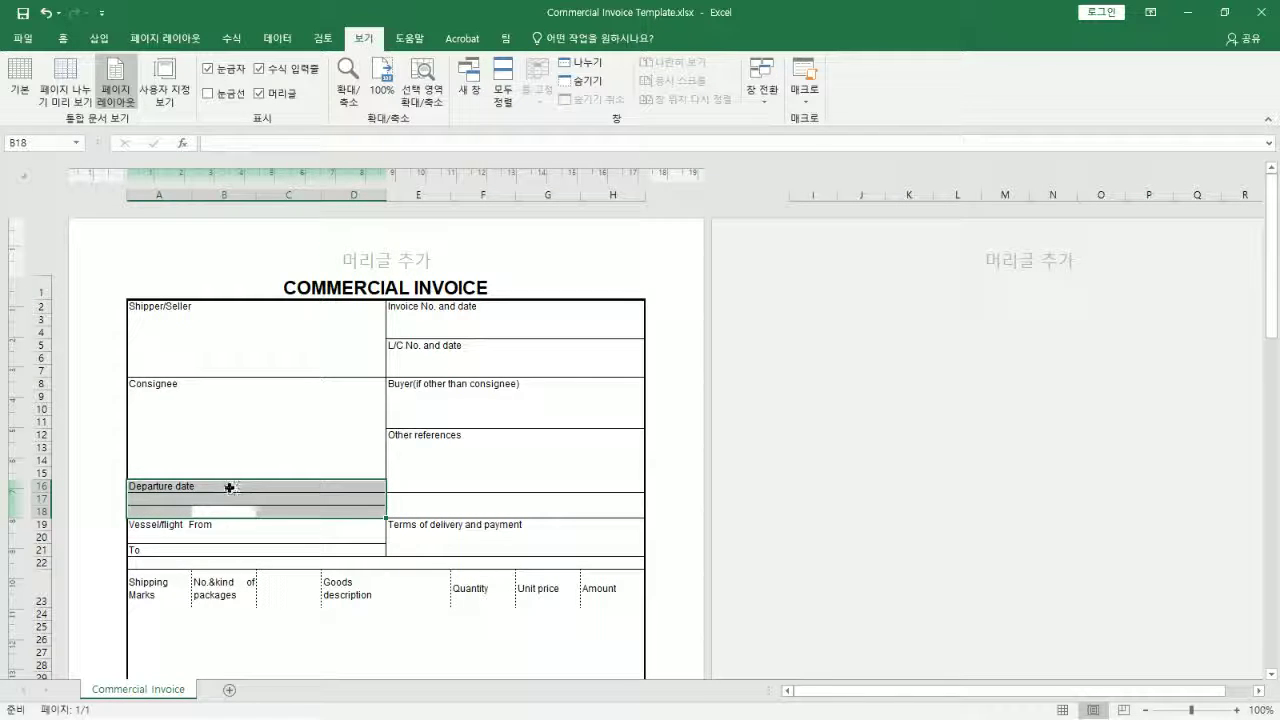
pyautogui.rightClick(231, 493)
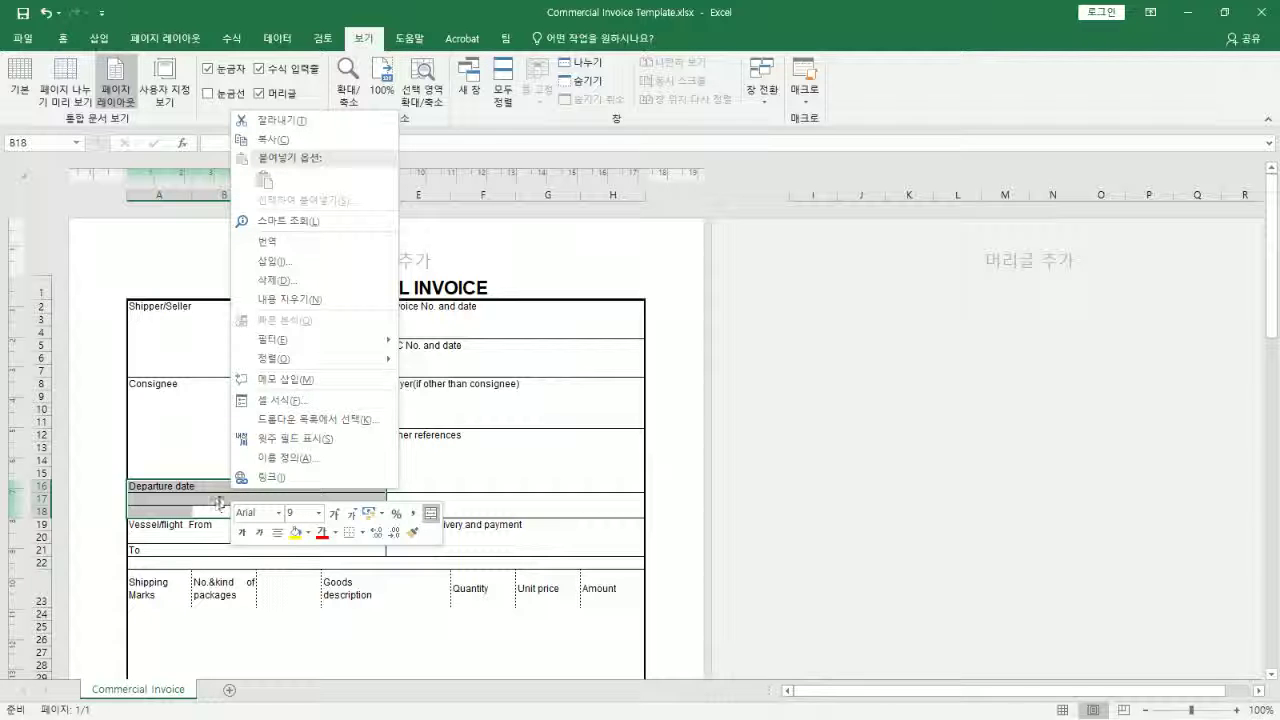
pyautogui.click(282, 402)
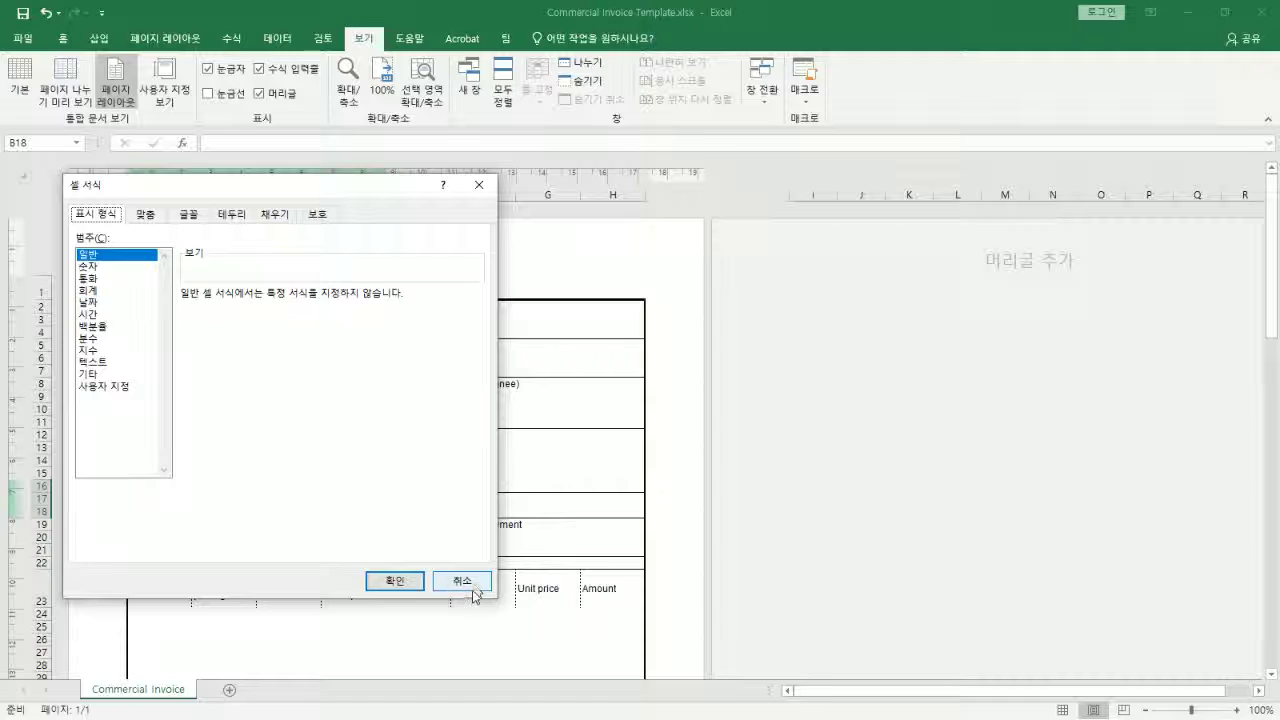
pyautogui.click(473, 590)
pyautogui.rightClick(283, 506)
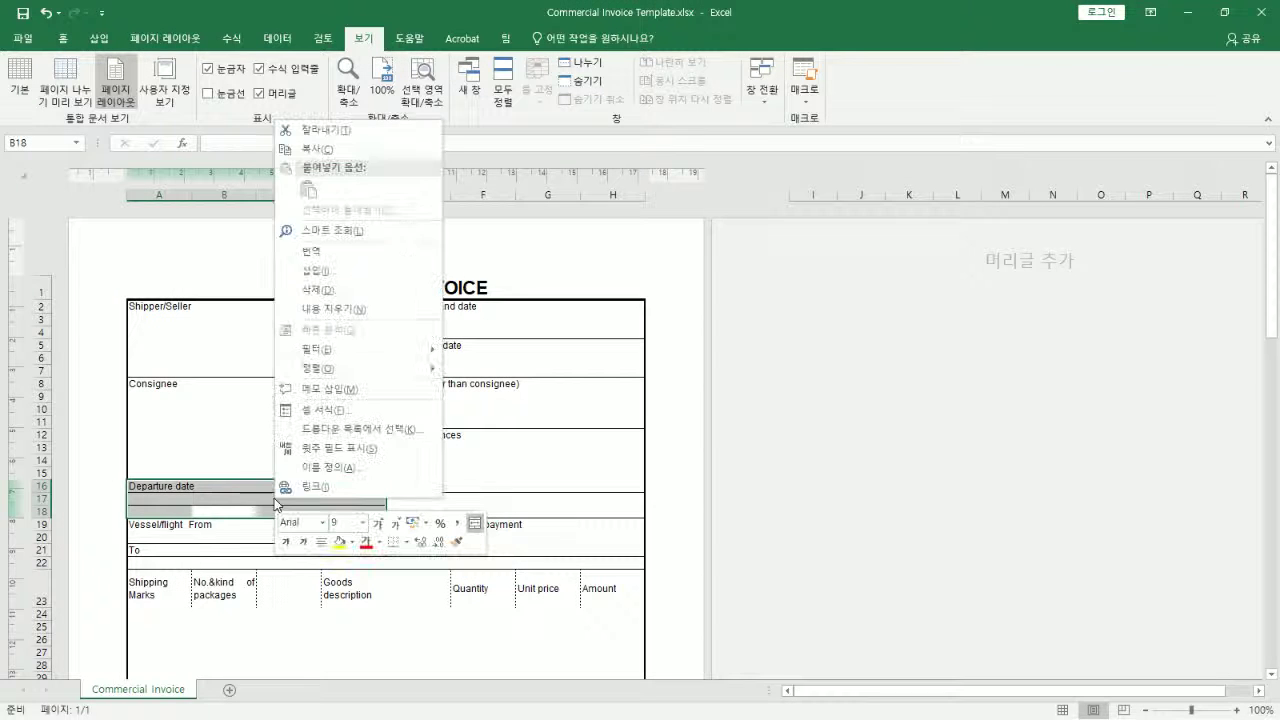
pyautogui.click(343, 410)
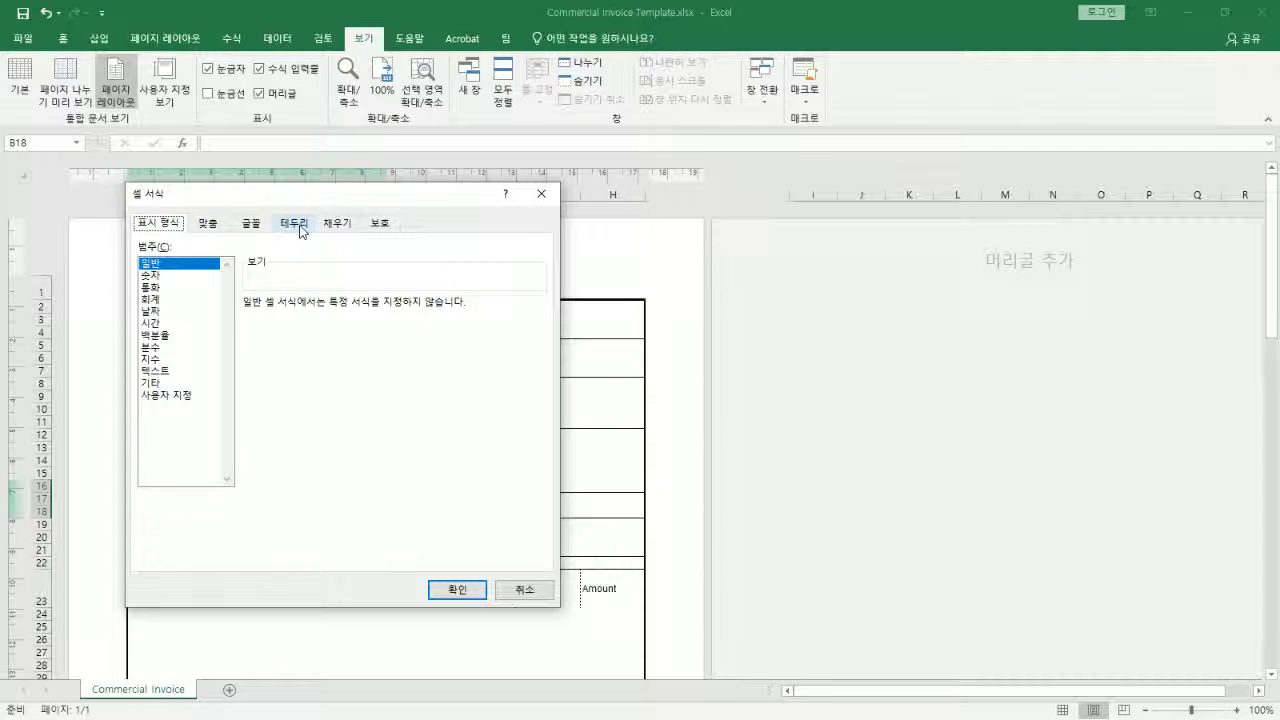
pyautogui.click(298, 225)
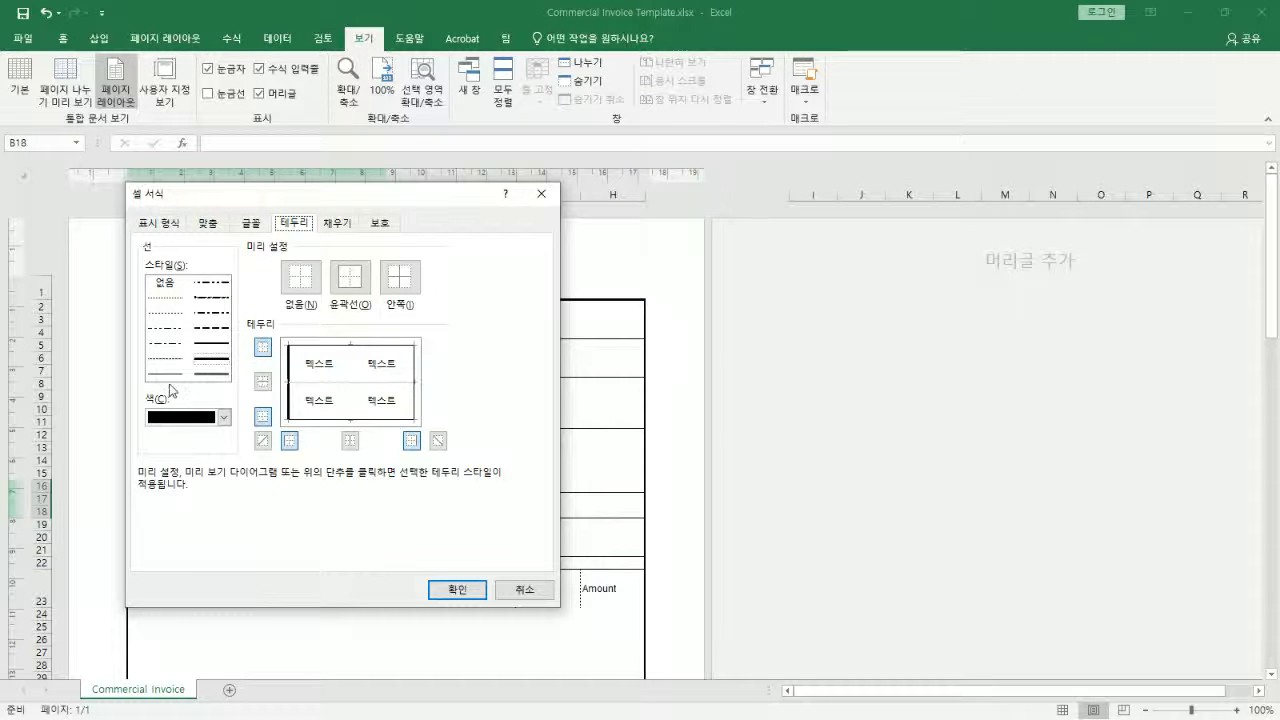
pyautogui.click(163, 287)
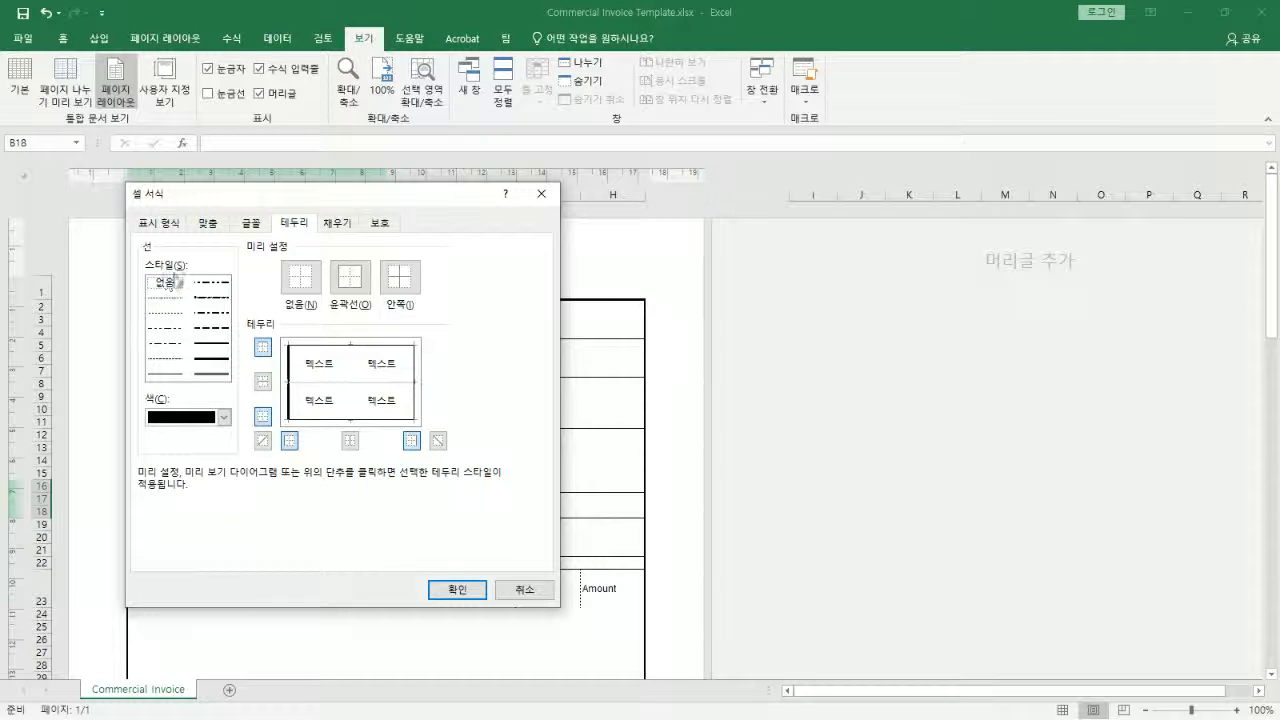
pyautogui.click(407, 266)
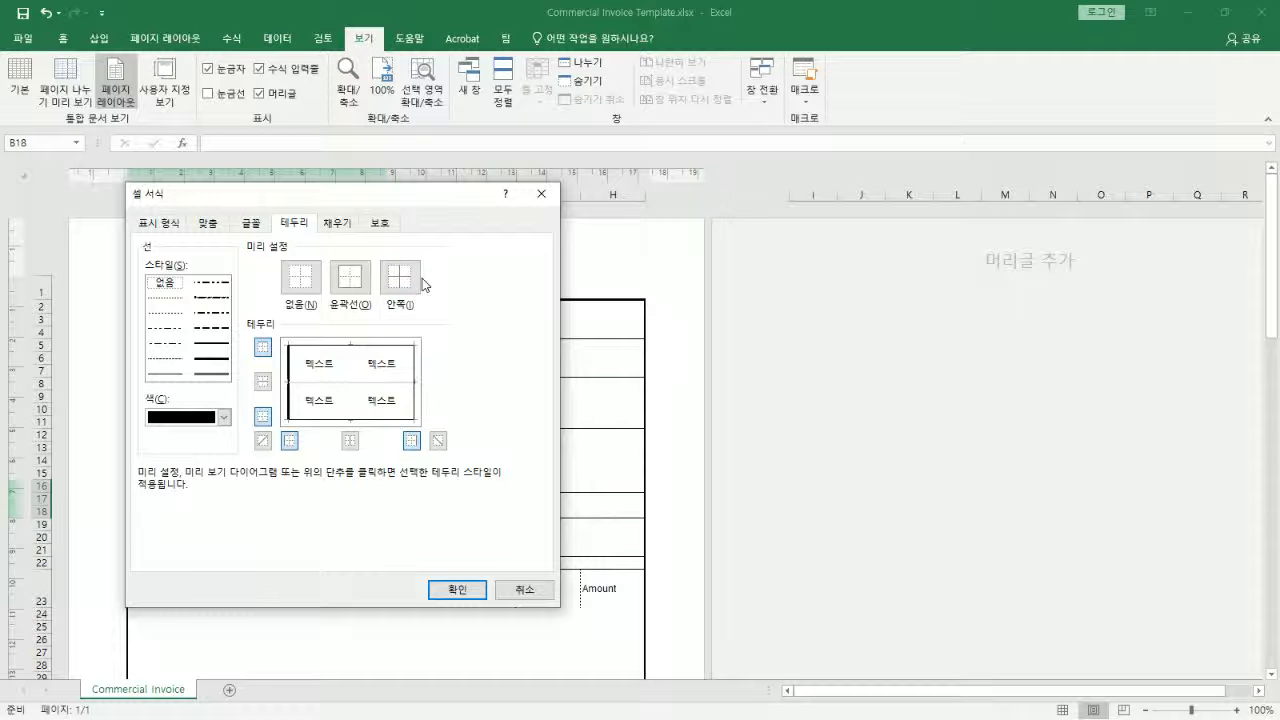
pyautogui.click(541, 194)
pyautogui.click(305, 446)
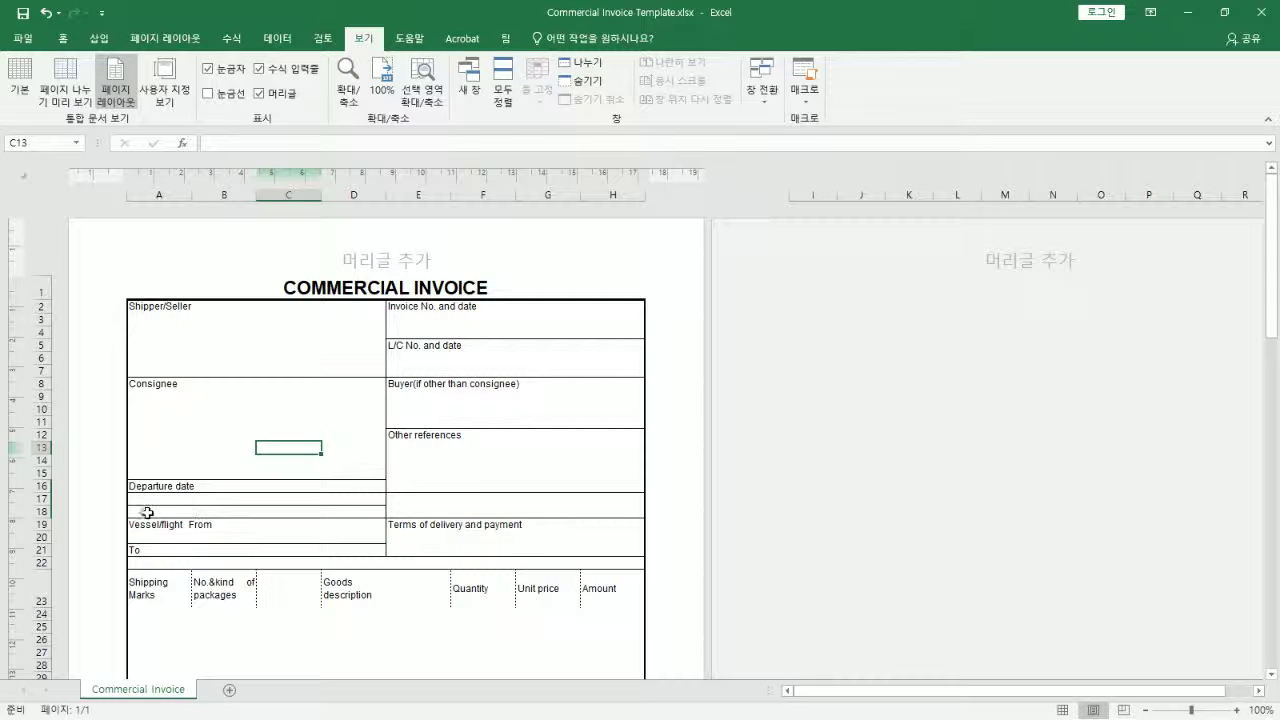
pyautogui.click(380, 496)
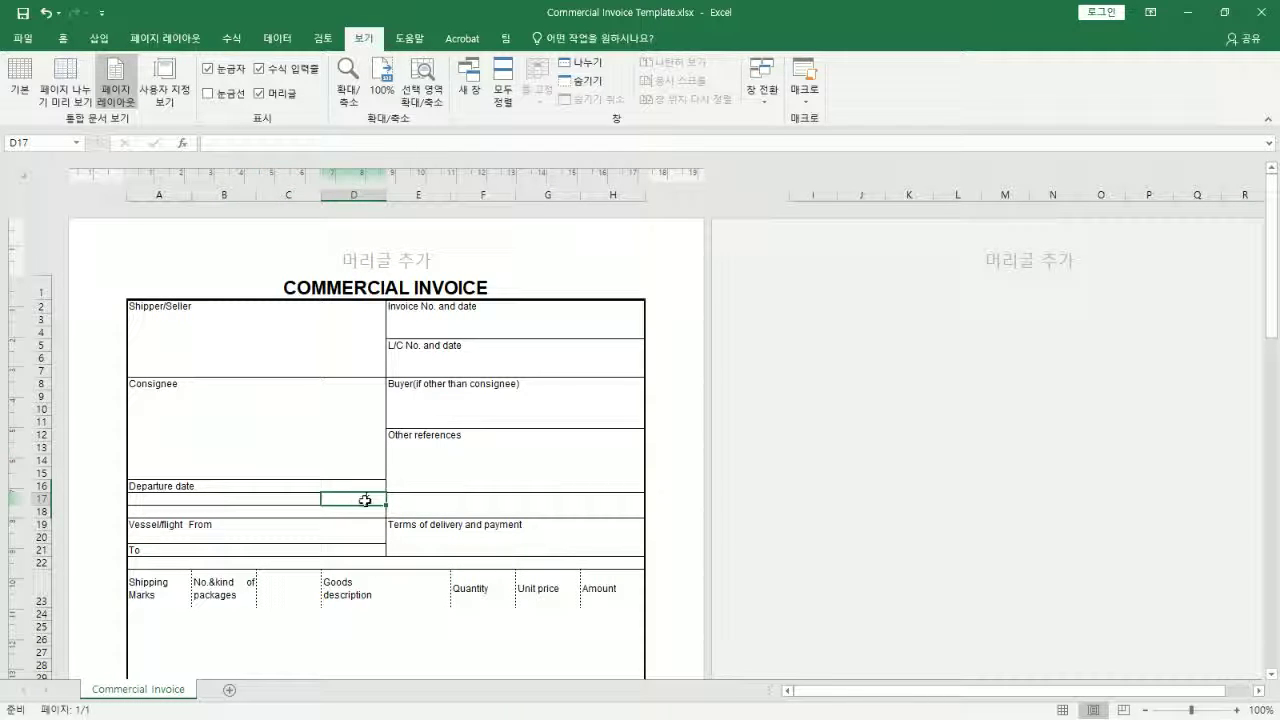
pyautogui.moveTo(131, 497); pyautogui.dragTo(343, 494)
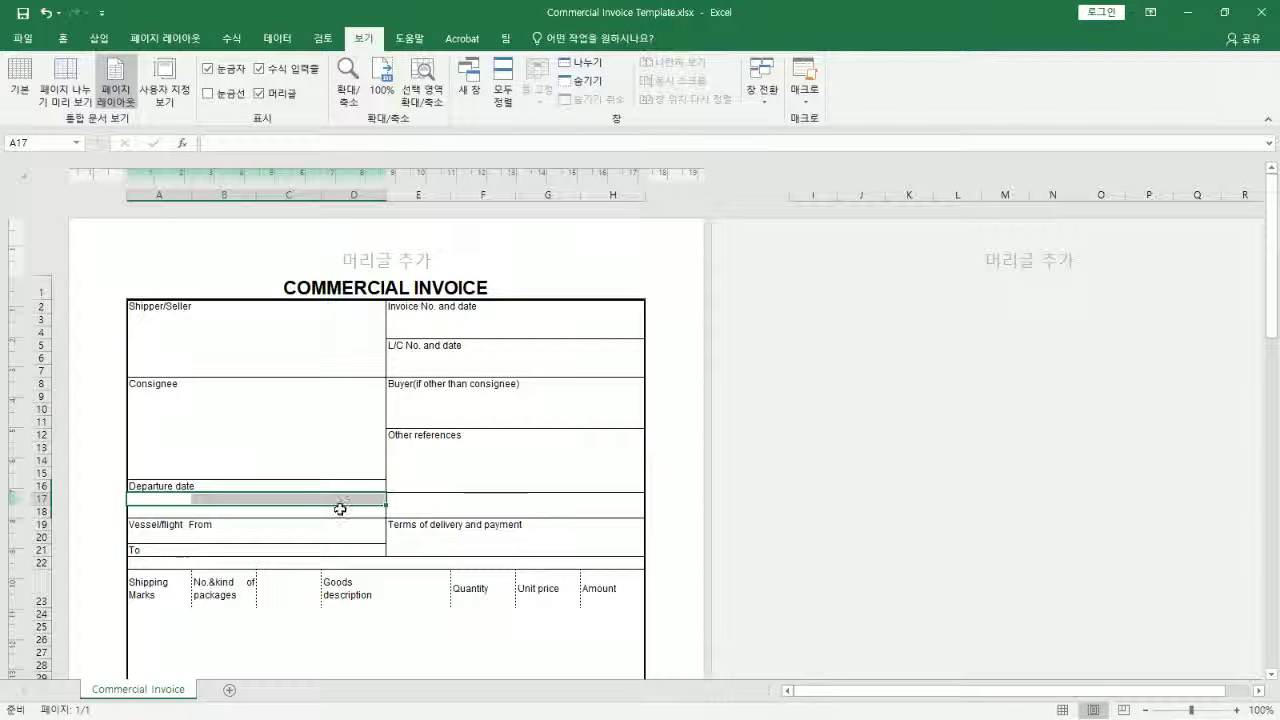
pyautogui.click(340, 499)
pyautogui.click(343, 447)
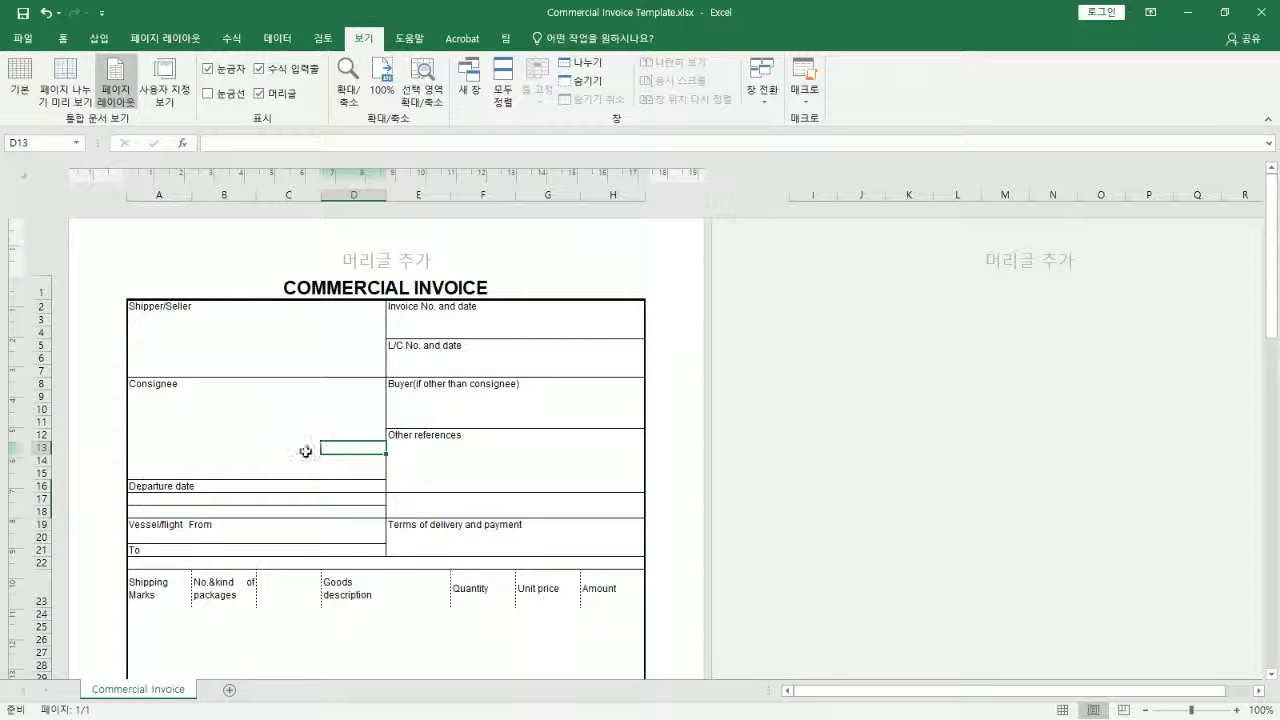
pyautogui.moveTo(136, 497); pyautogui.dragTo(360, 500)
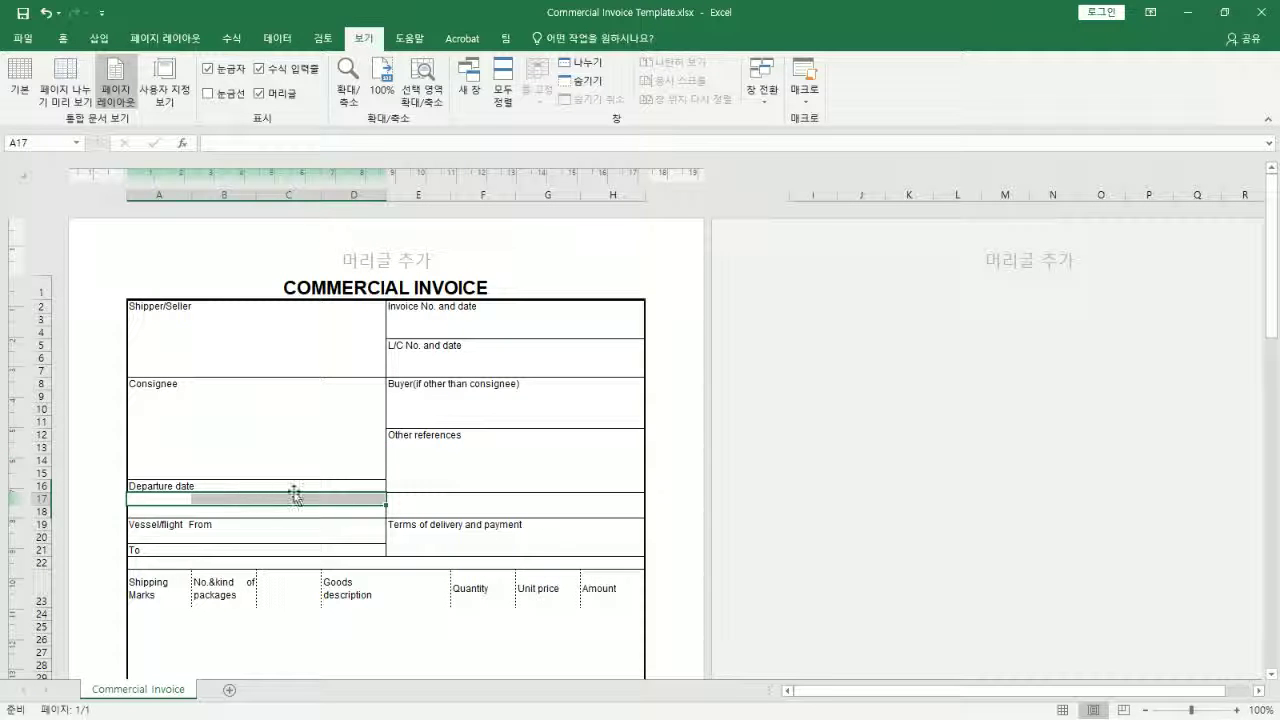
# Remove row 17's top and inside borders using the None line style in Format Cells
pyautogui.rightClick(288, 498)
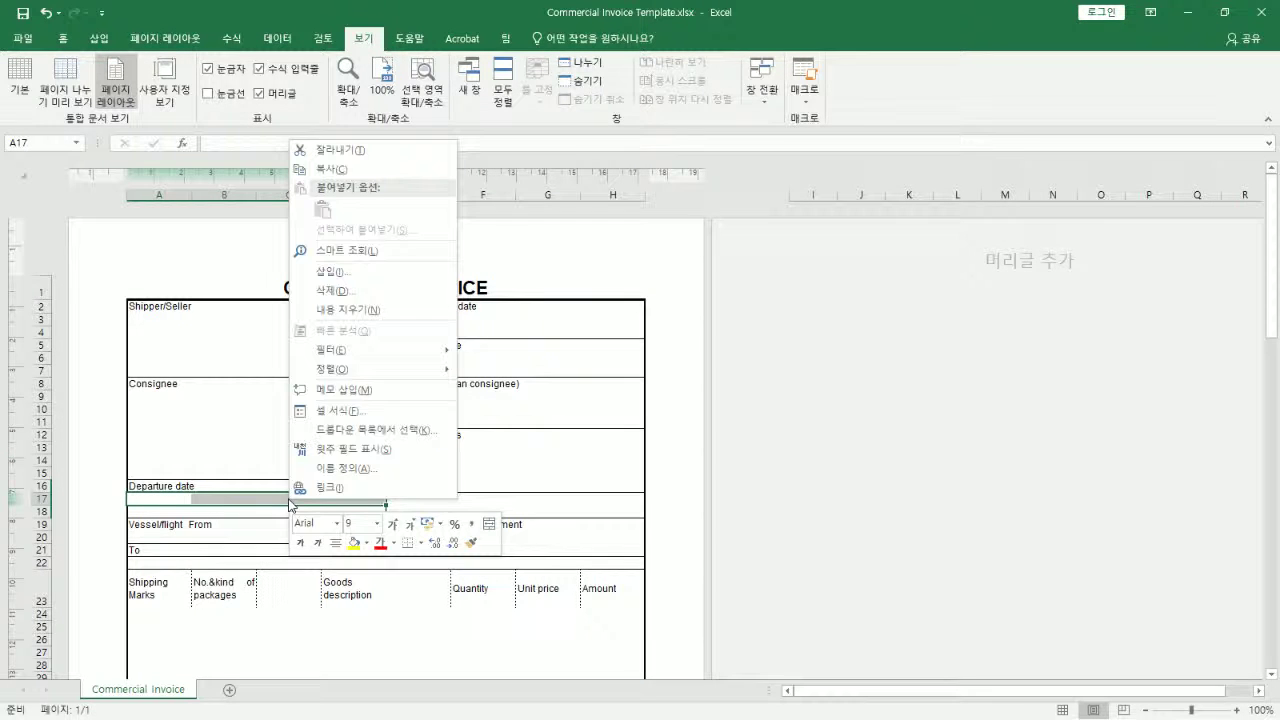
pyautogui.click(323, 405)
pyautogui.click(148, 286)
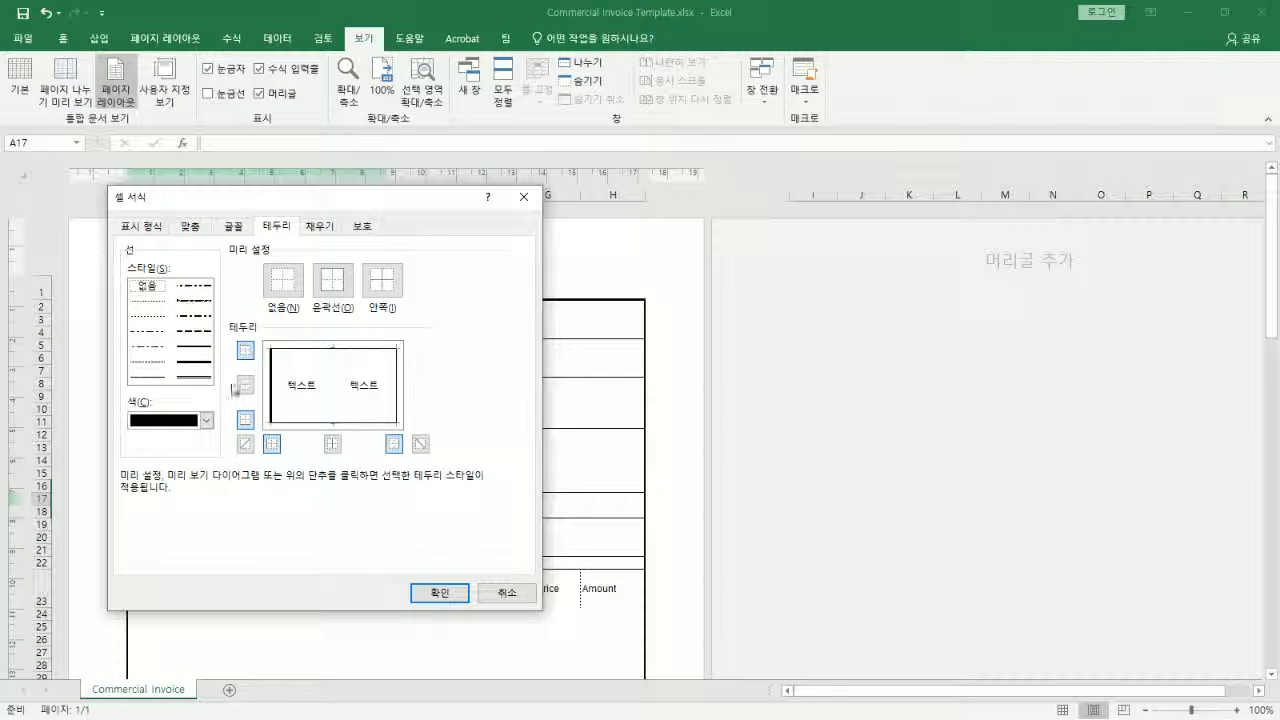
pyautogui.click(384, 289)
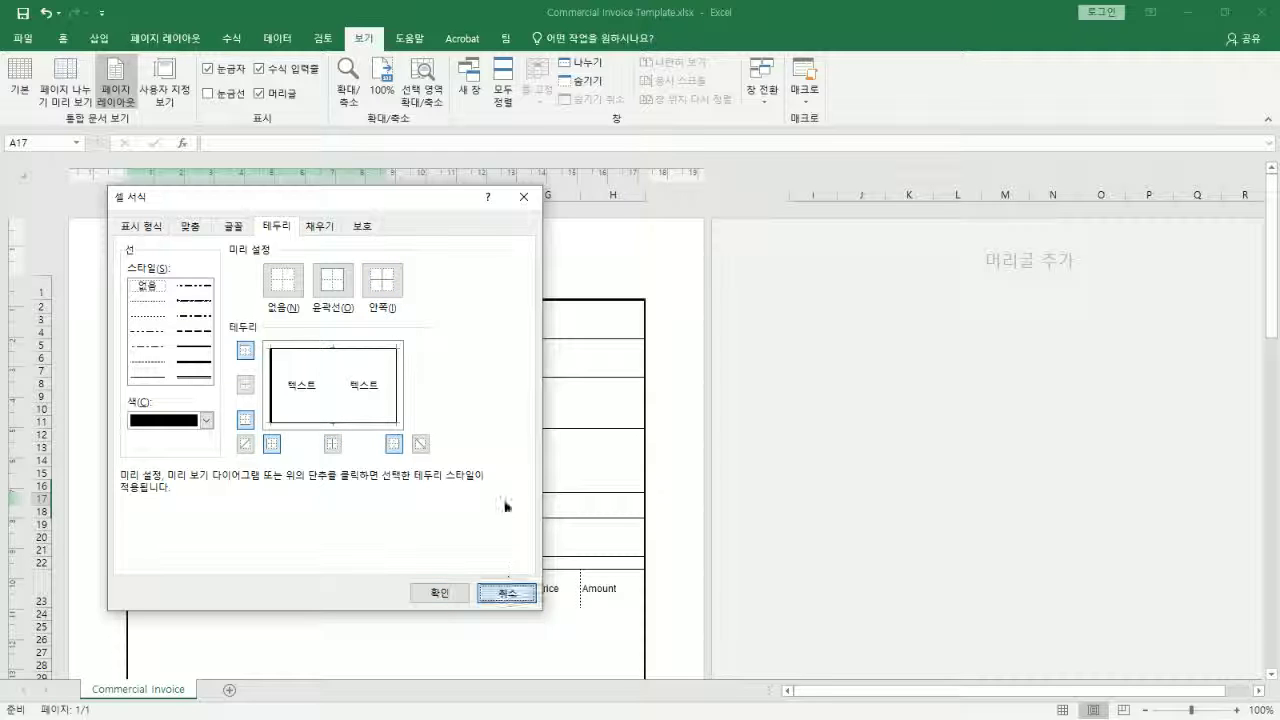
pyautogui.click(306, 348)
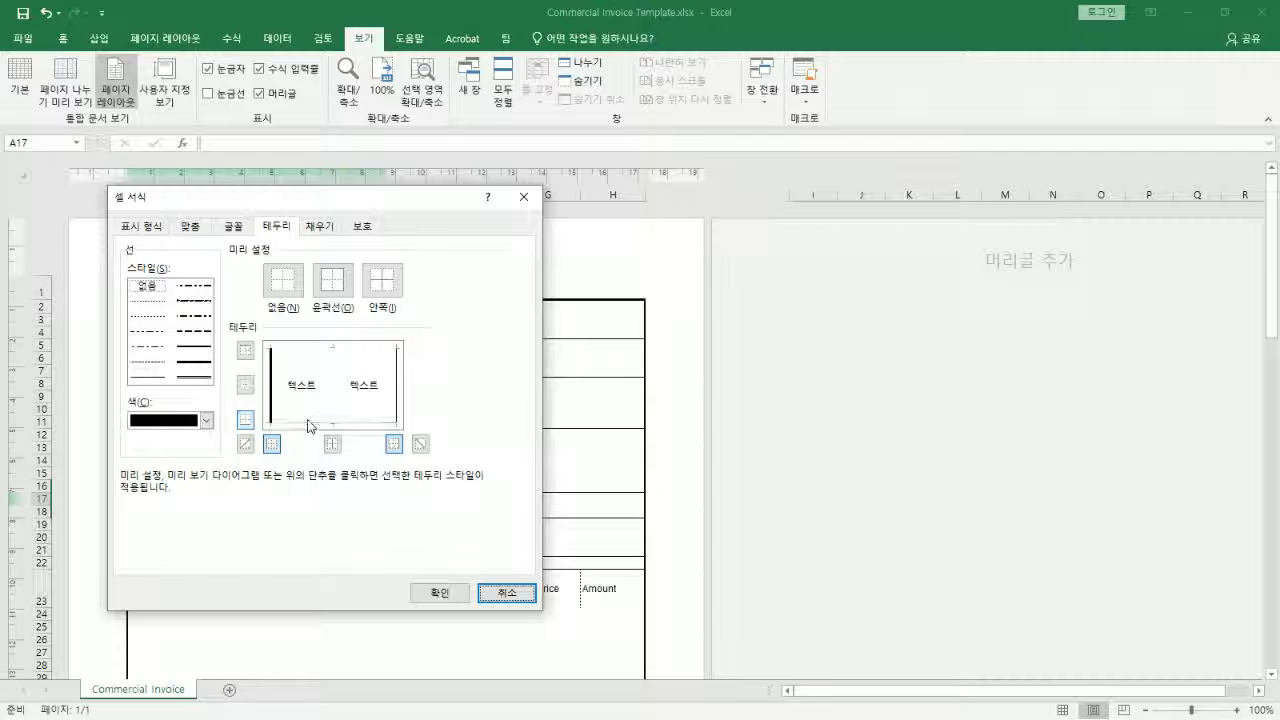
pyautogui.click(464, 590)
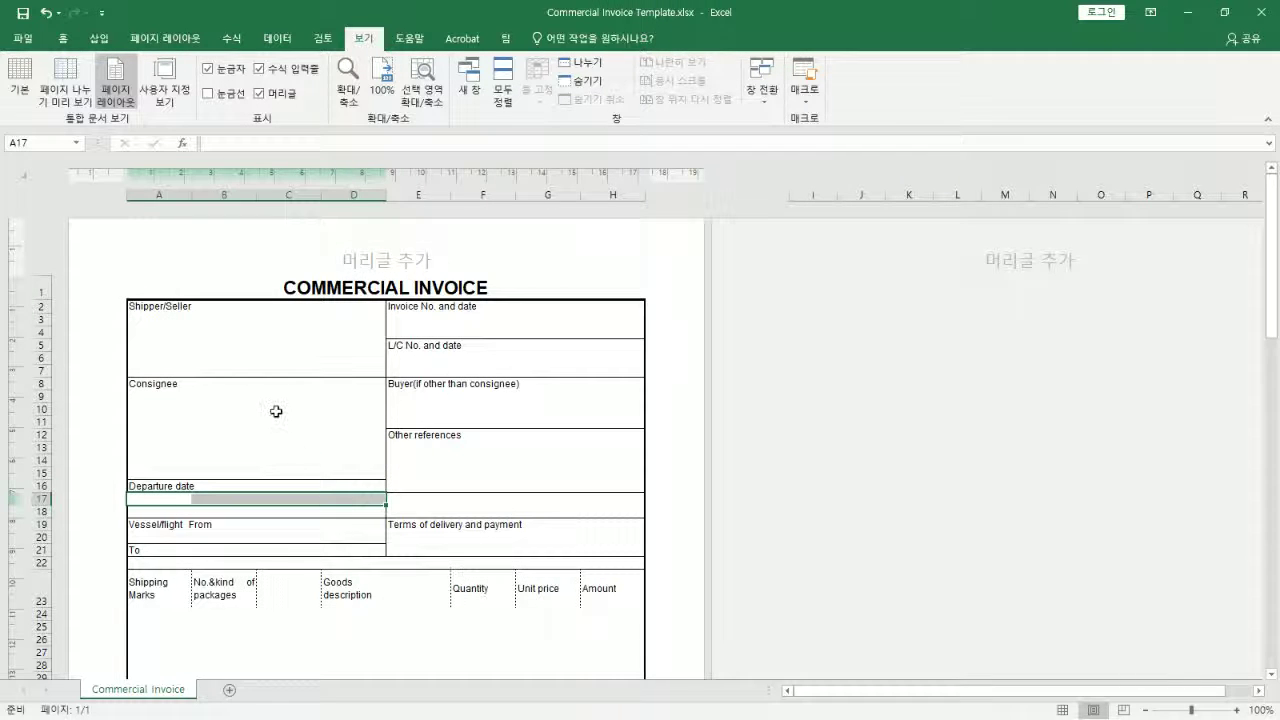
pyautogui.click(156, 502)
# Apply outline-only borders to the Departure date block A16:D18 through Format Cells
pyautogui.moveTo(156, 502); pyautogui.dragTo(360, 500)
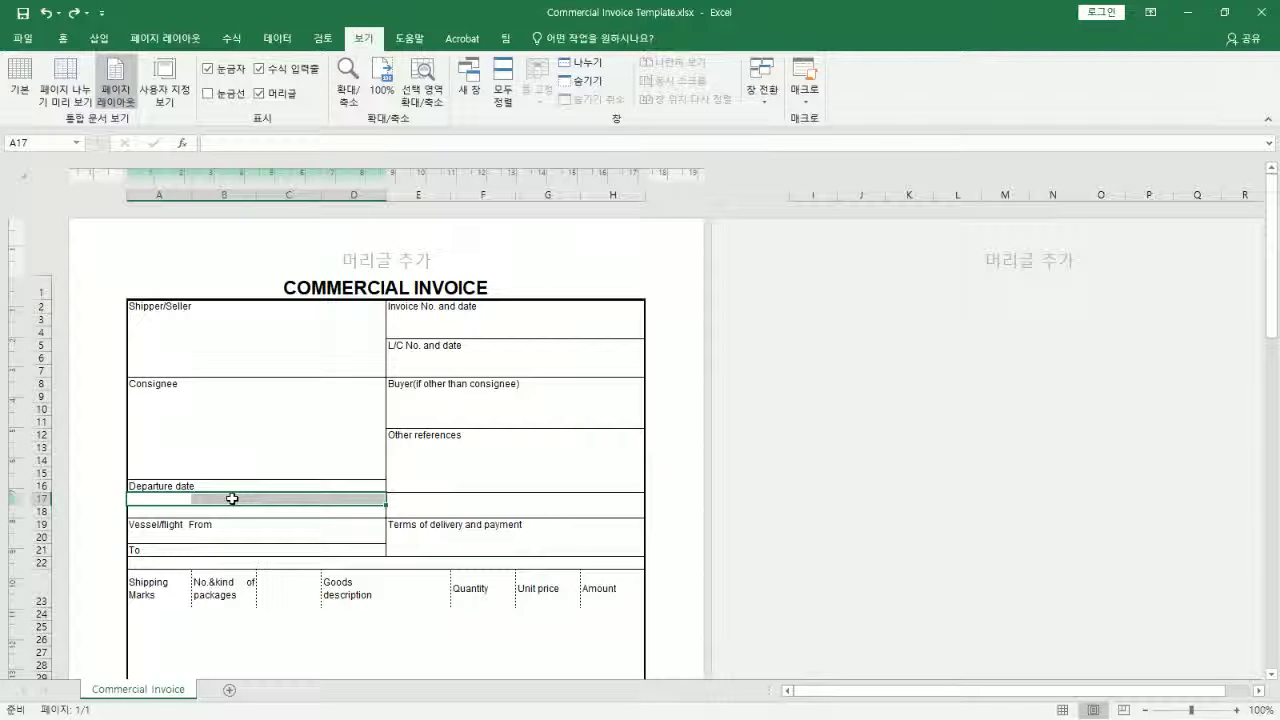
pyautogui.click(288, 447)
pyautogui.moveTo(205, 488); pyautogui.dragTo(213, 511)
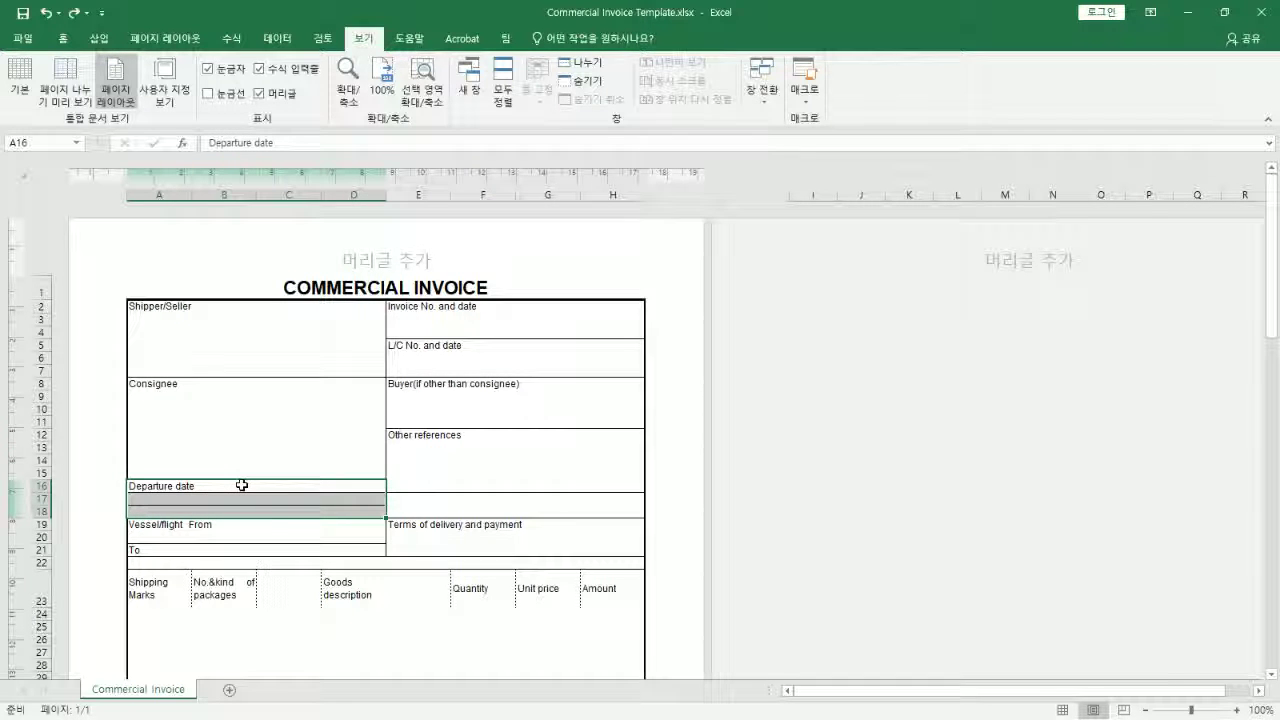
pyautogui.rightClick(234, 503)
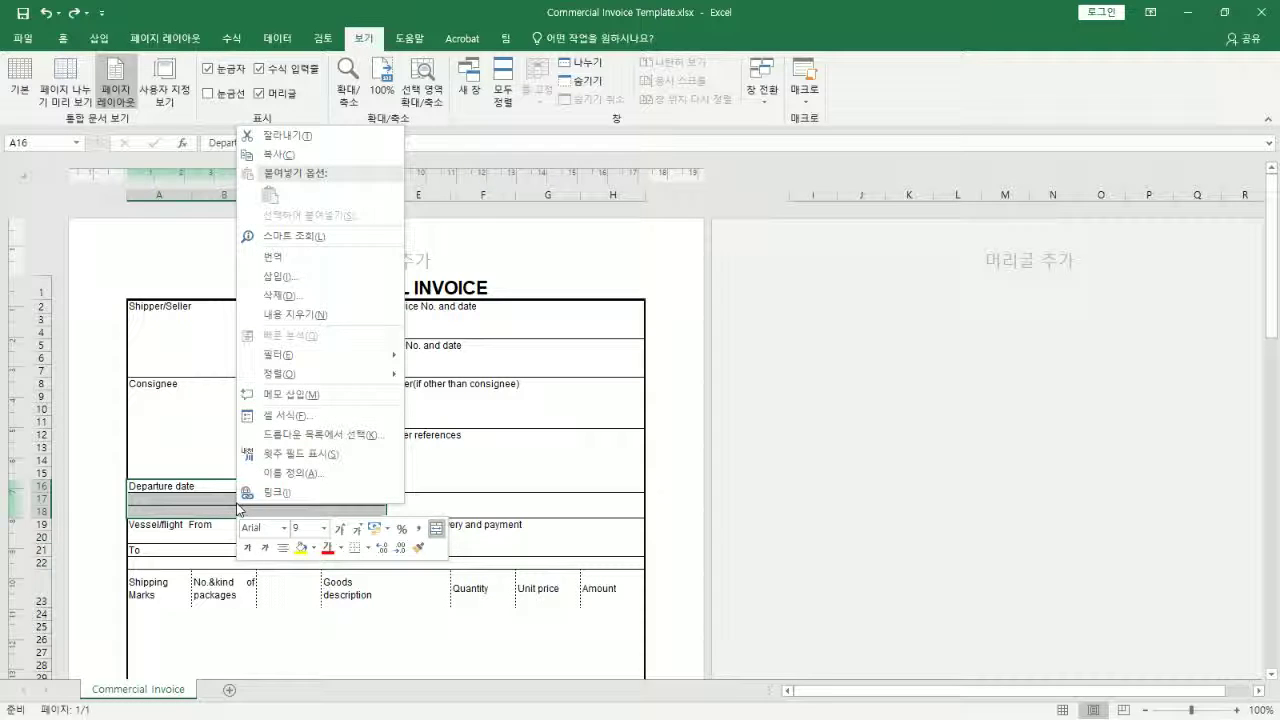
pyautogui.click(300, 418)
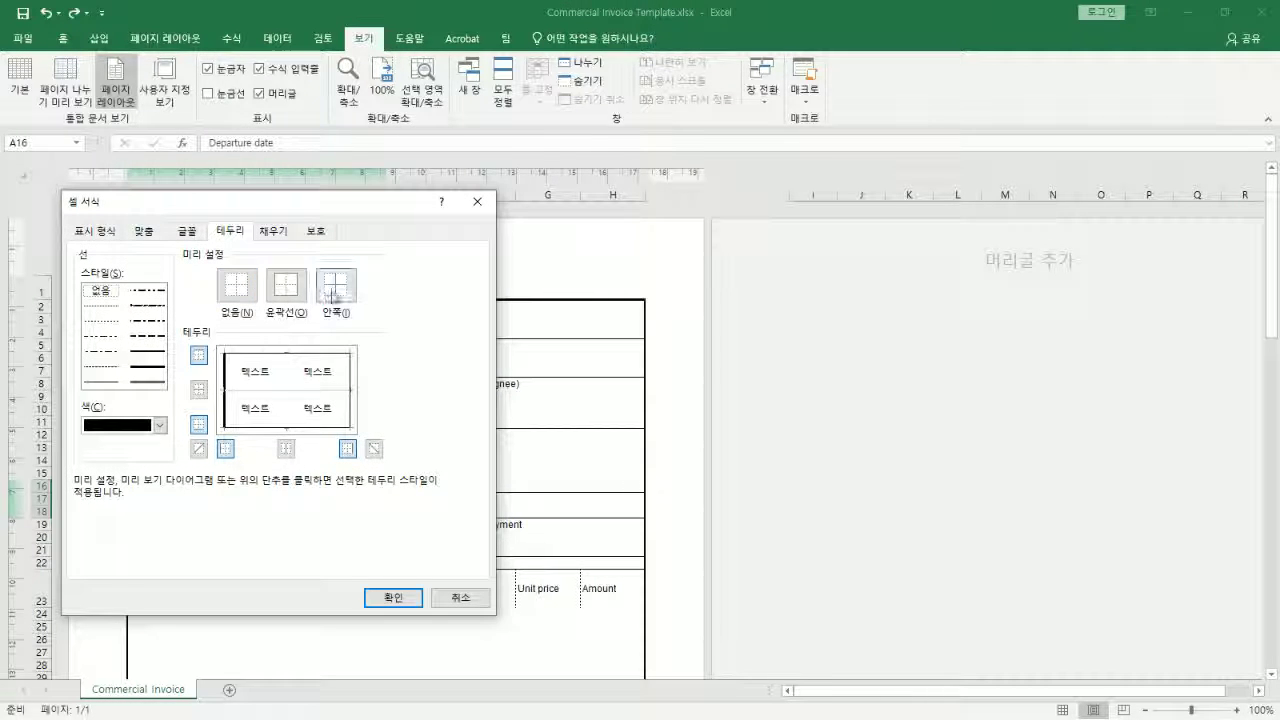
pyautogui.click(388, 598)
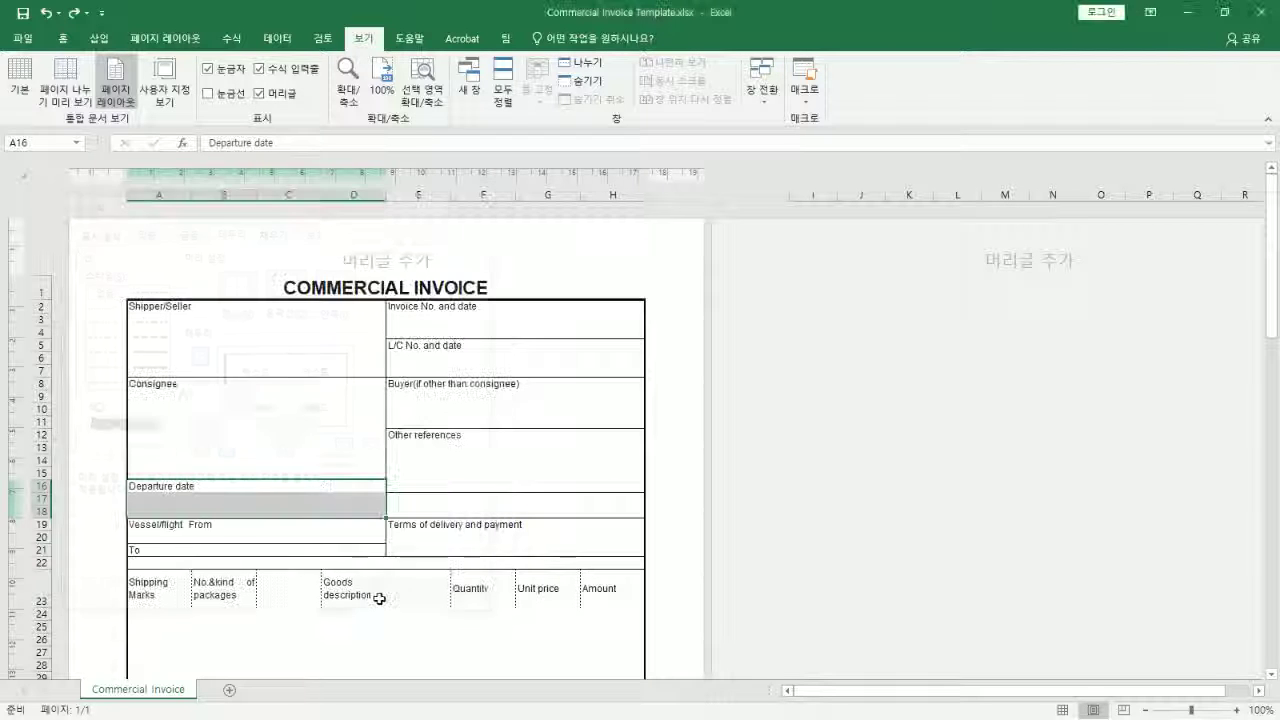
pyautogui.click(308, 422)
# Select the To block A21:D22 and bring up its context menu
pyautogui.moveTo(234, 484); pyautogui.dragTo(258, 506)
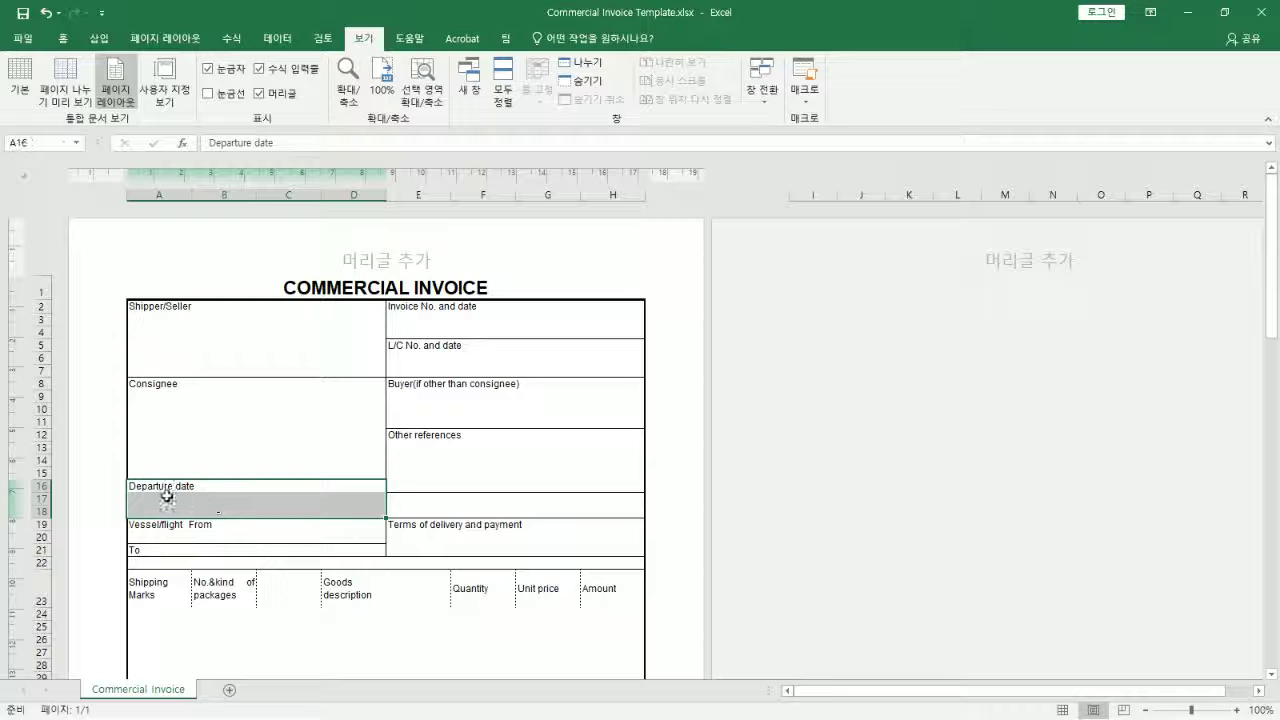
pyautogui.click(354, 509)
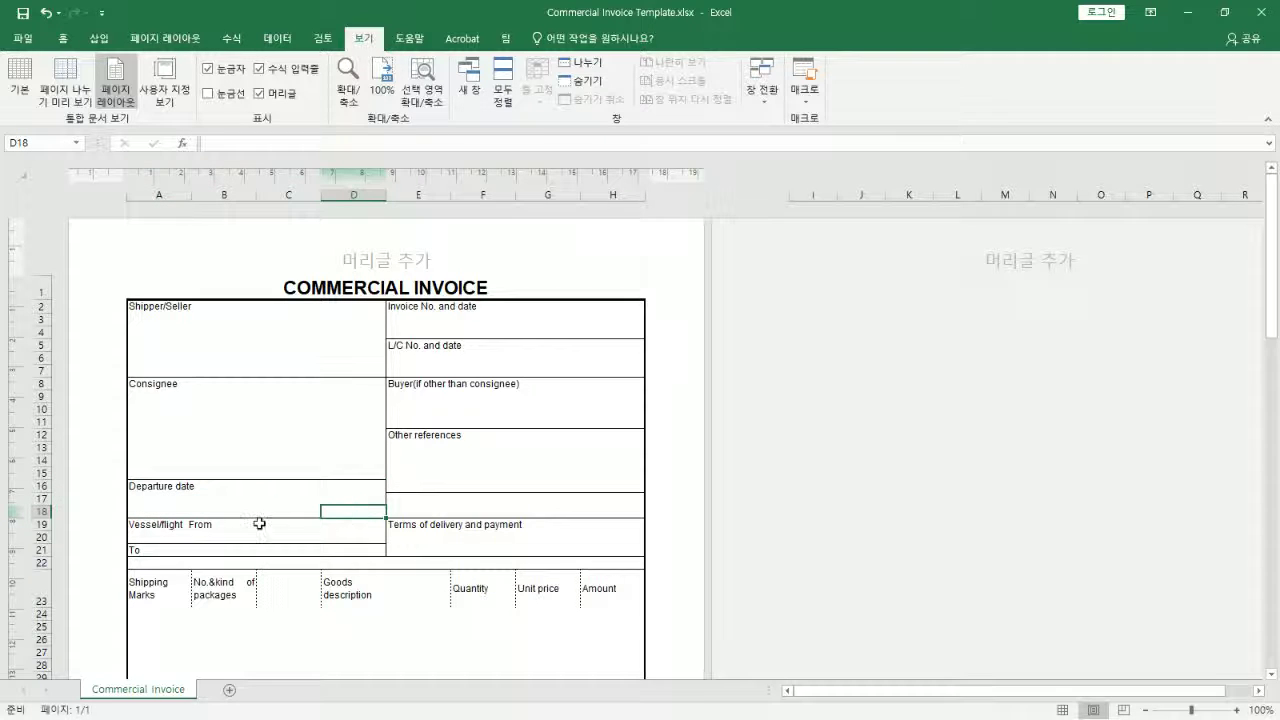
pyautogui.click(212, 550)
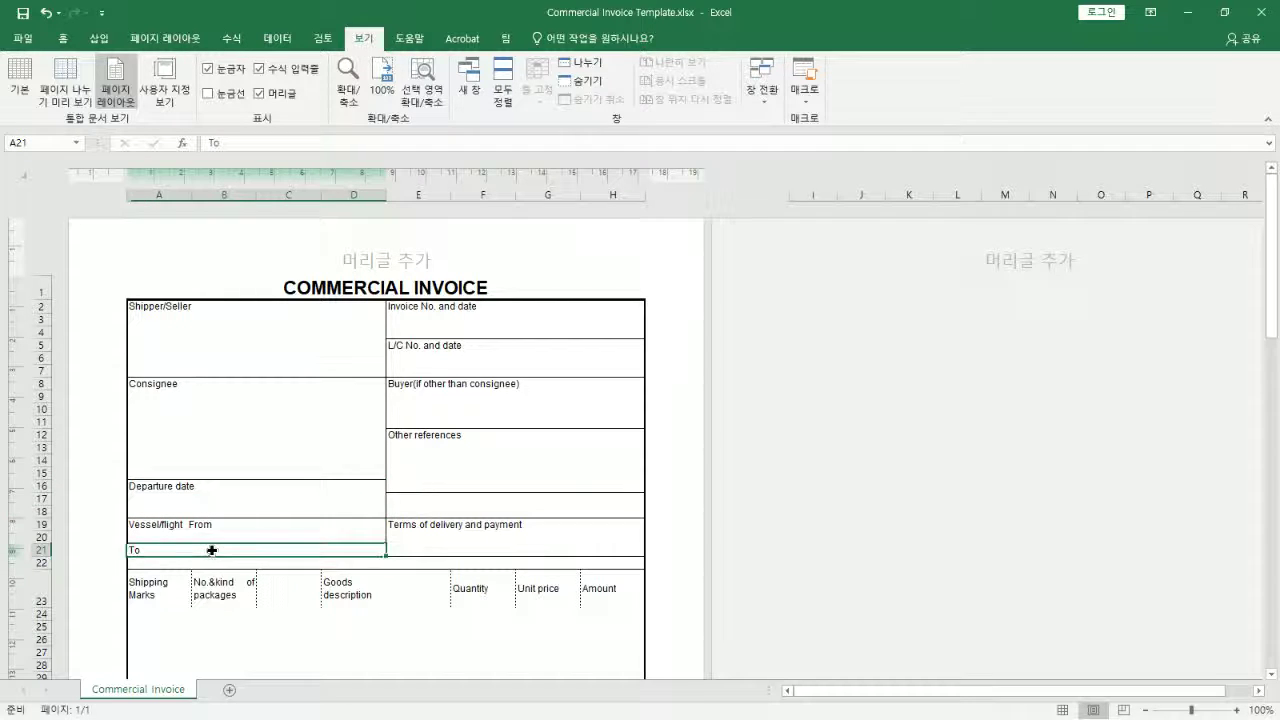
pyautogui.moveTo(208, 566)
pyautogui.mouseDown()
pyautogui.moveTo(206, 551)
pyautogui.moveTo(184, 558)
pyautogui.mouseUp()
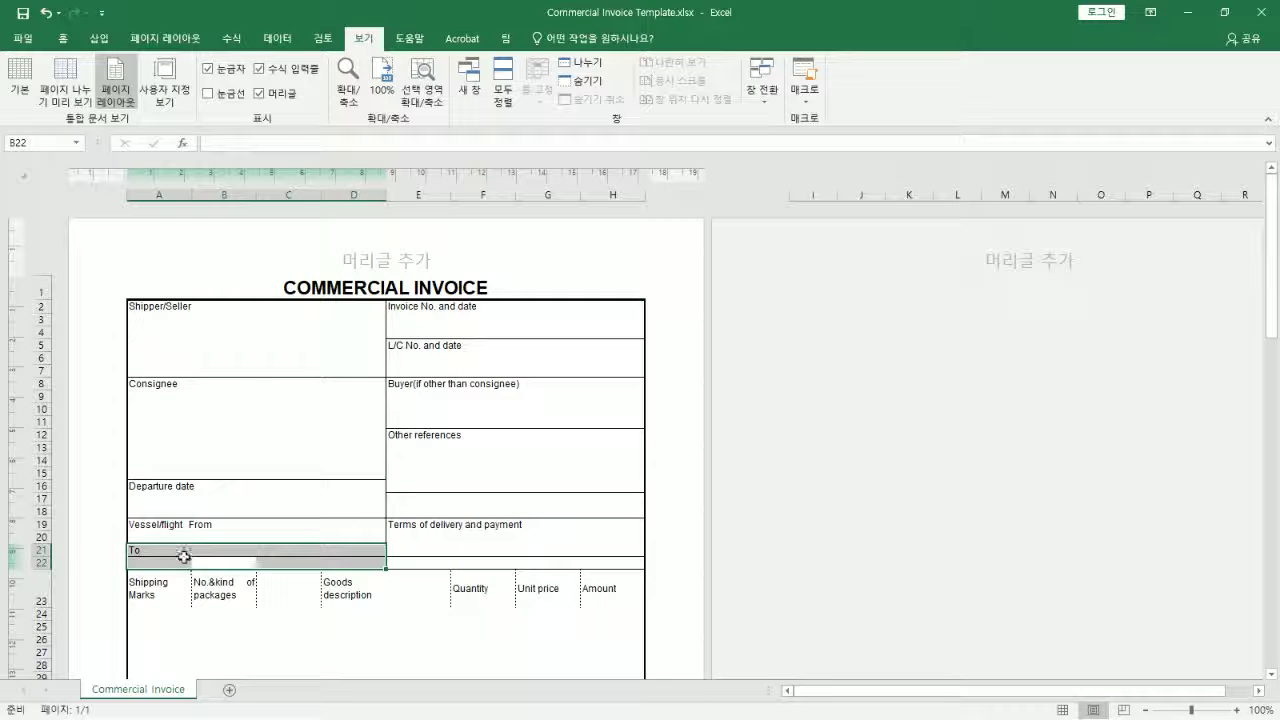
pyautogui.rightClick(194, 560)
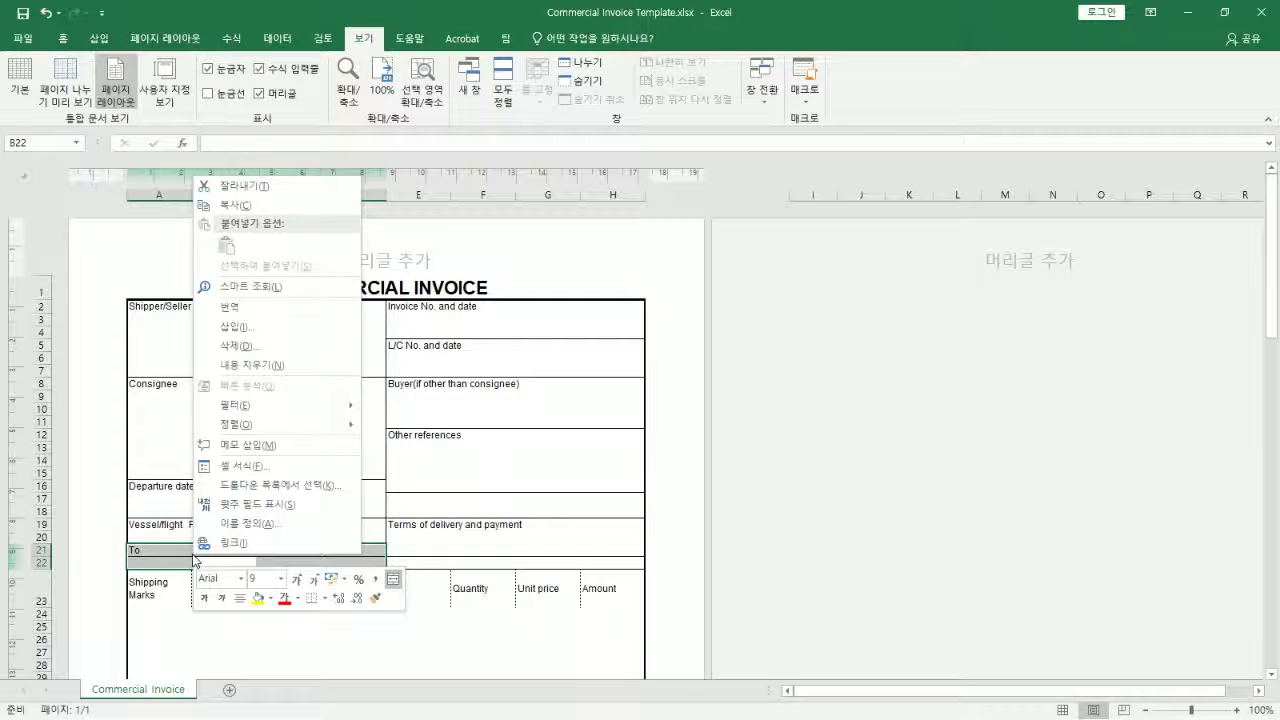
# Apply a no-line border setting to the To block's cells
pyautogui.click(250, 467)
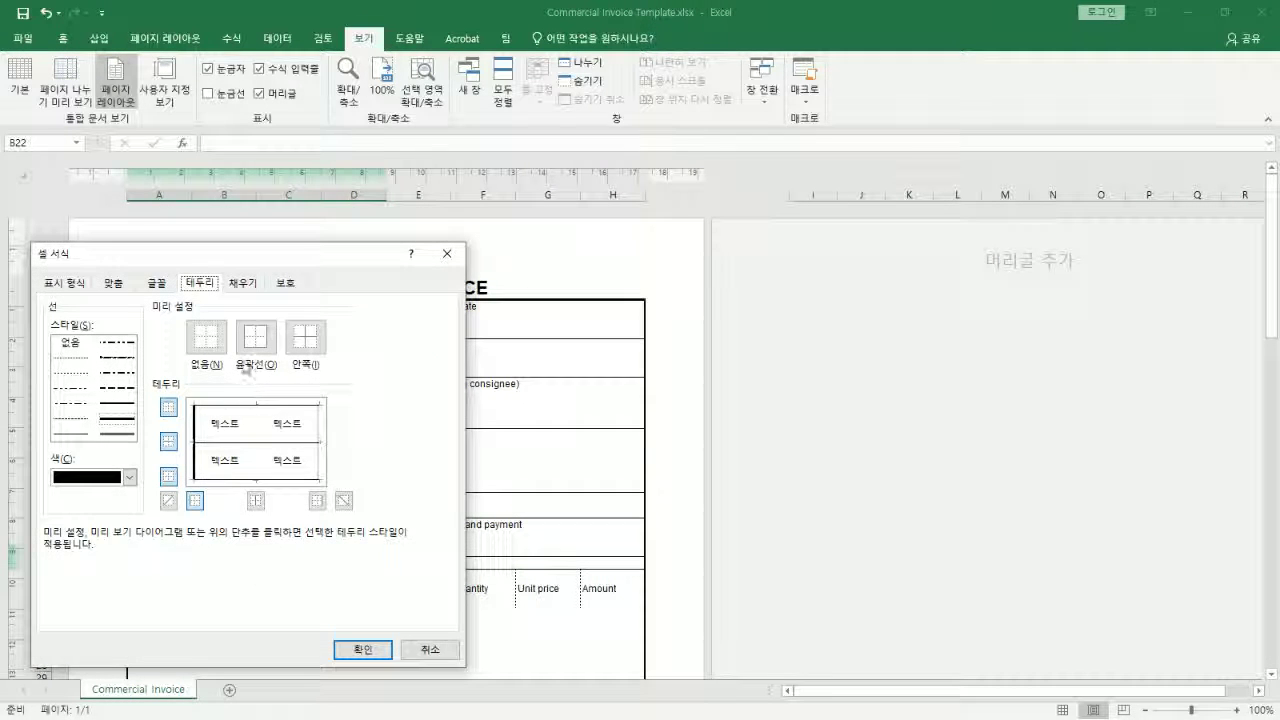
pyautogui.click(67, 345)
pyautogui.moveTo(125, 262); pyautogui.dragTo(670, 216)
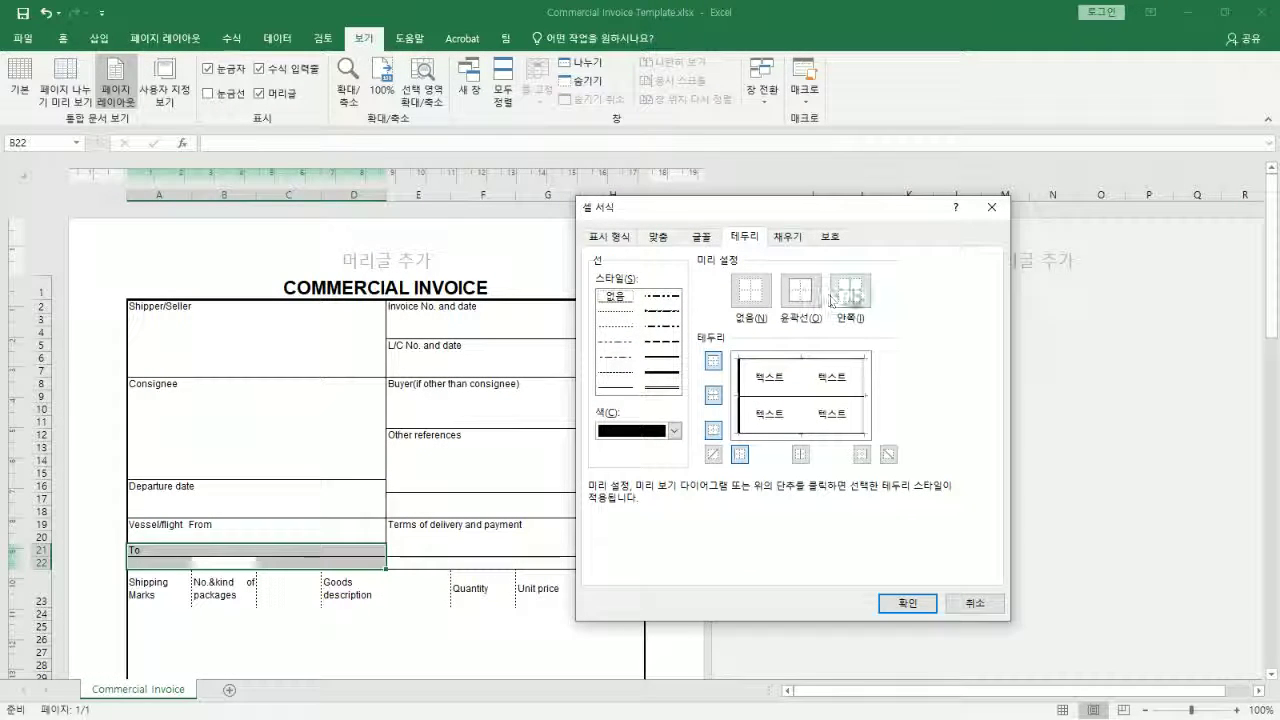
pyautogui.click(907, 603)
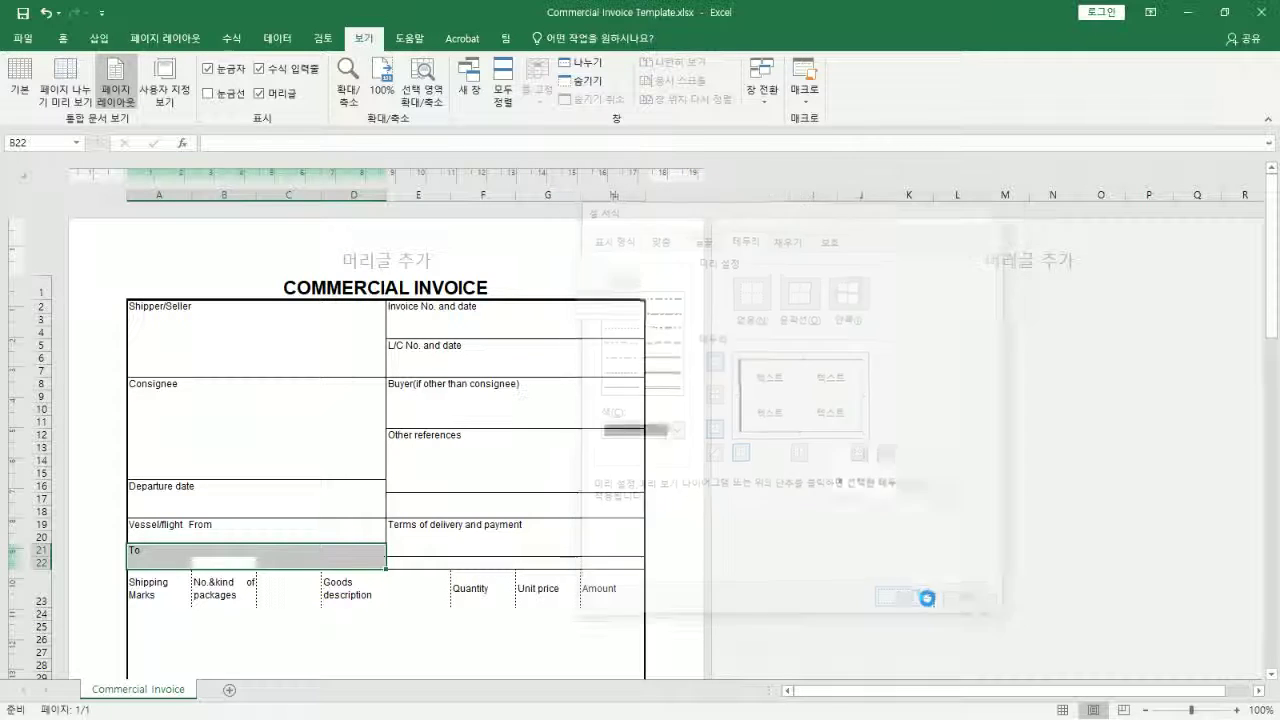
# Remove all borders from the Other references block E12:H18 using the None preset
pyautogui.click(296, 527)
pyautogui.moveTo(481, 443); pyautogui.dragTo(580, 437)
pyautogui.click(443, 512)
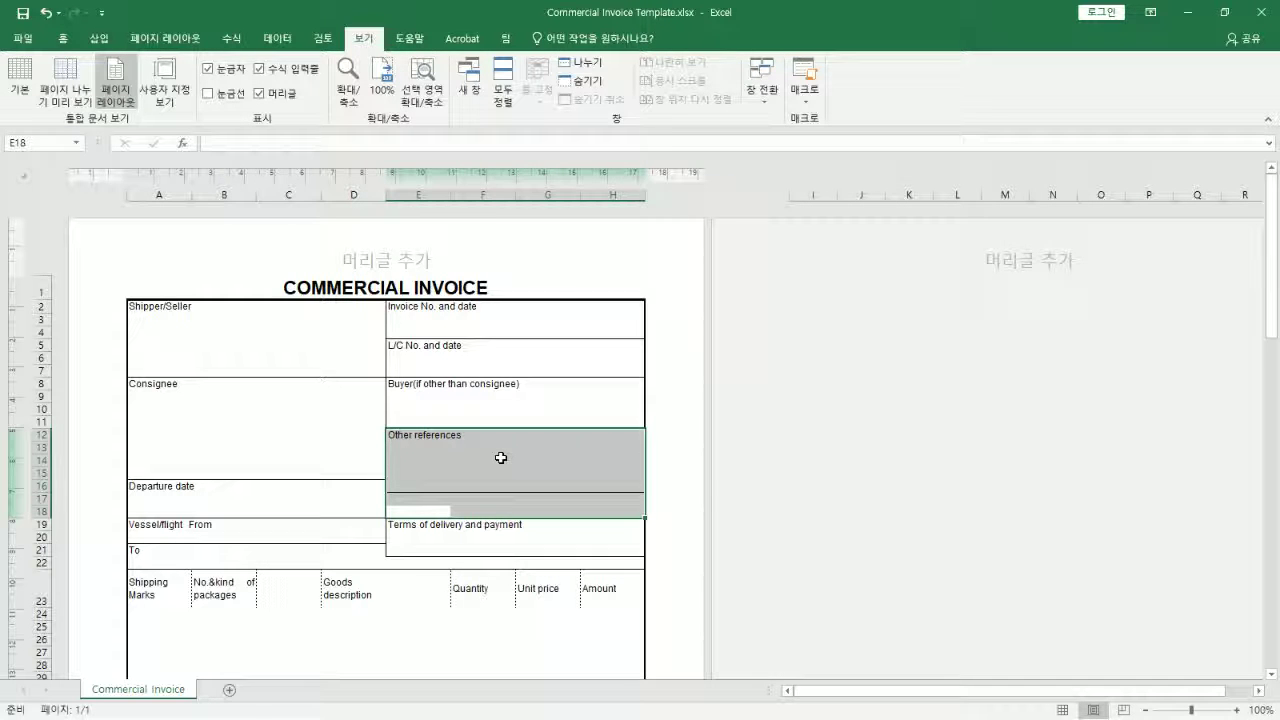
pyautogui.rightClick(501, 457)
pyautogui.click(555, 370)
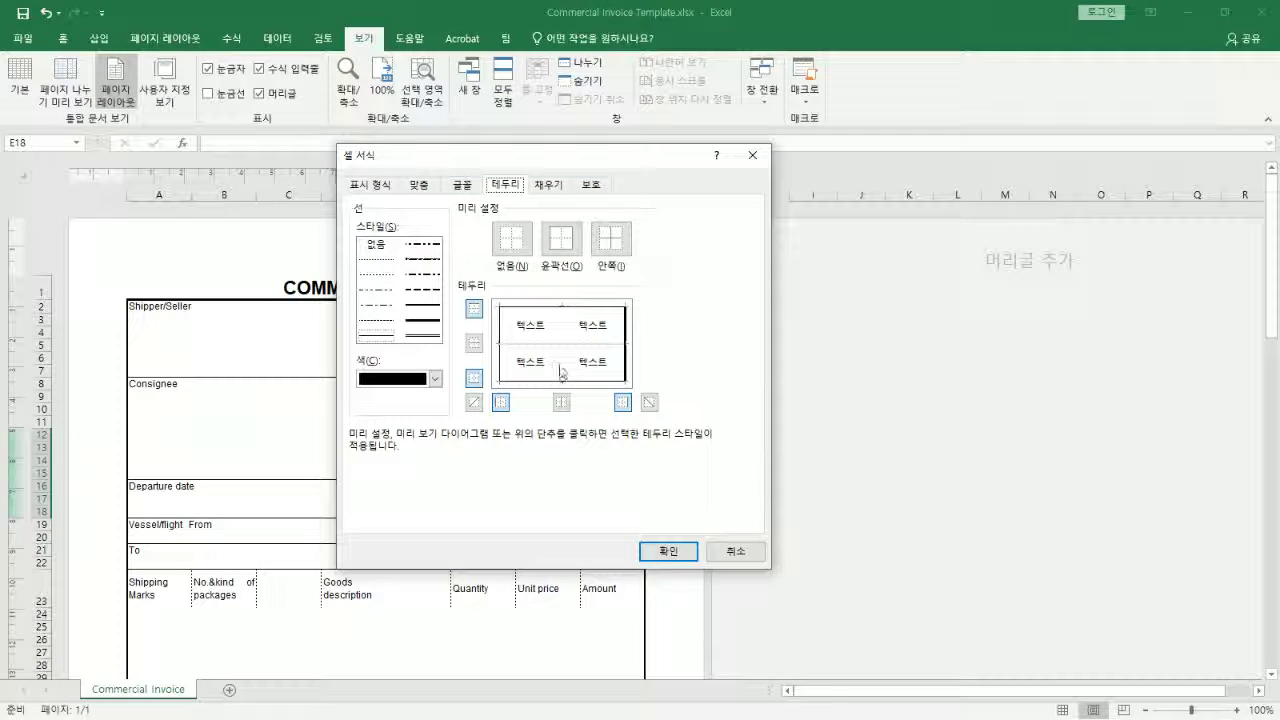
pyautogui.click(526, 248)
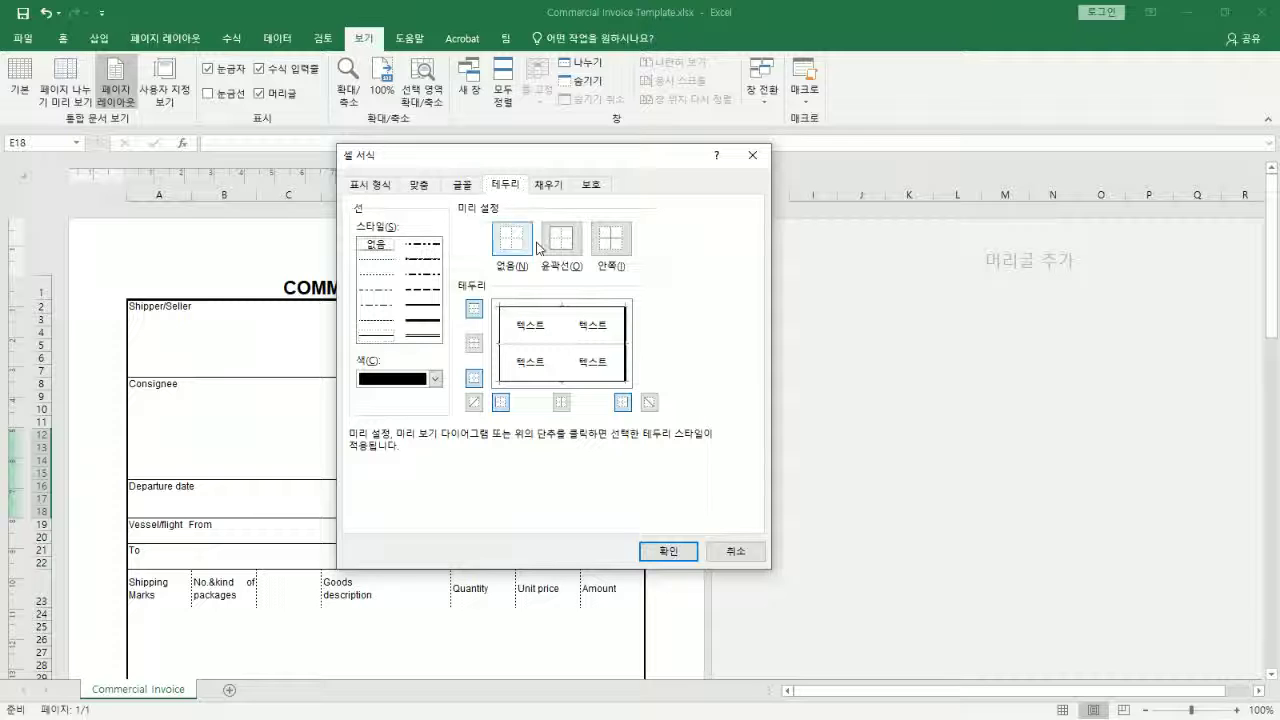
pyautogui.click(667, 555)
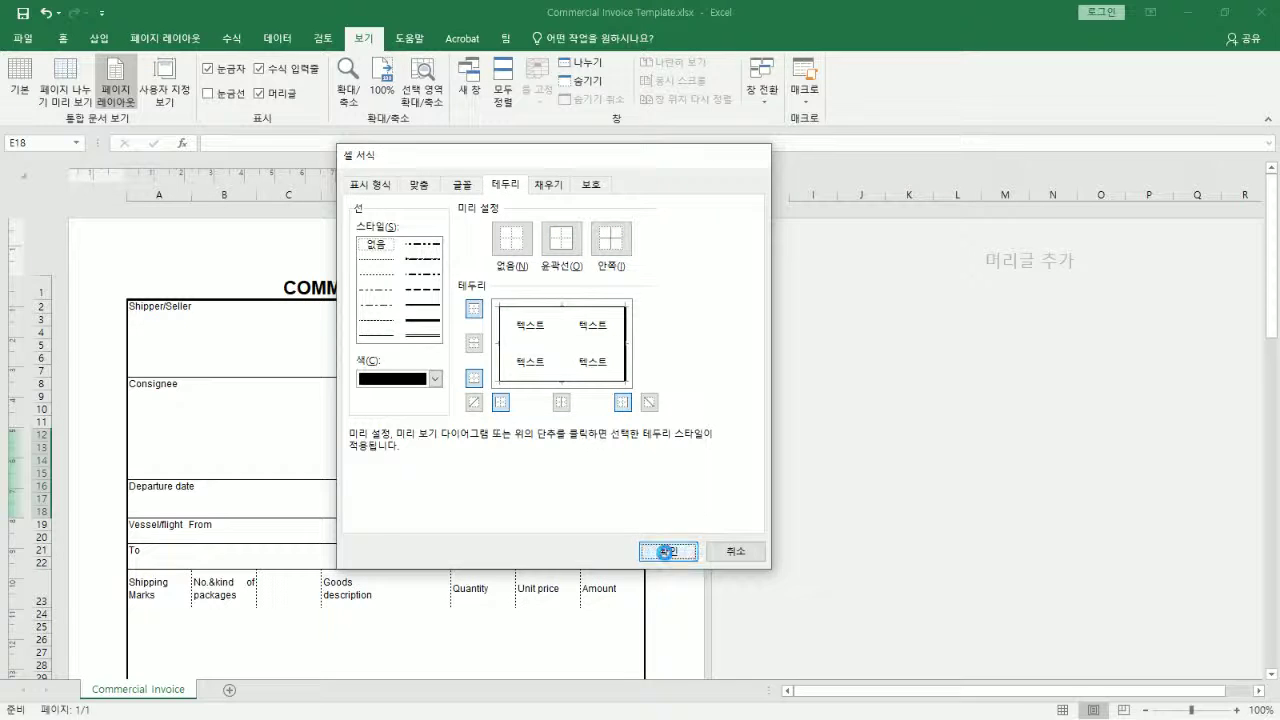
pyautogui.click(569, 460)
pyautogui.scroll(-3, 563, 462)
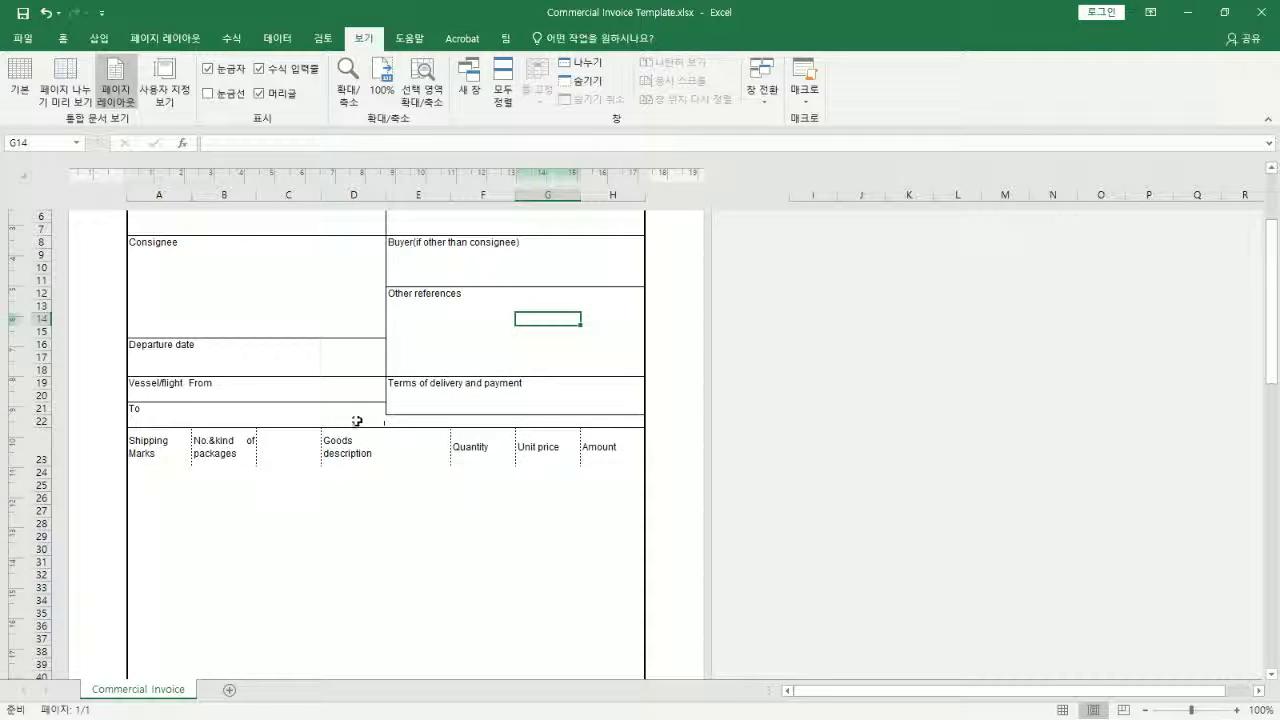
# Clear the inside borders of the Terms of delivery and payment block E19:H22
pyautogui.moveTo(431, 387); pyautogui.dragTo(438, 419)
pyautogui.rightClick(438, 419)
pyautogui.click(510, 310)
pyautogui.click(333, 189)
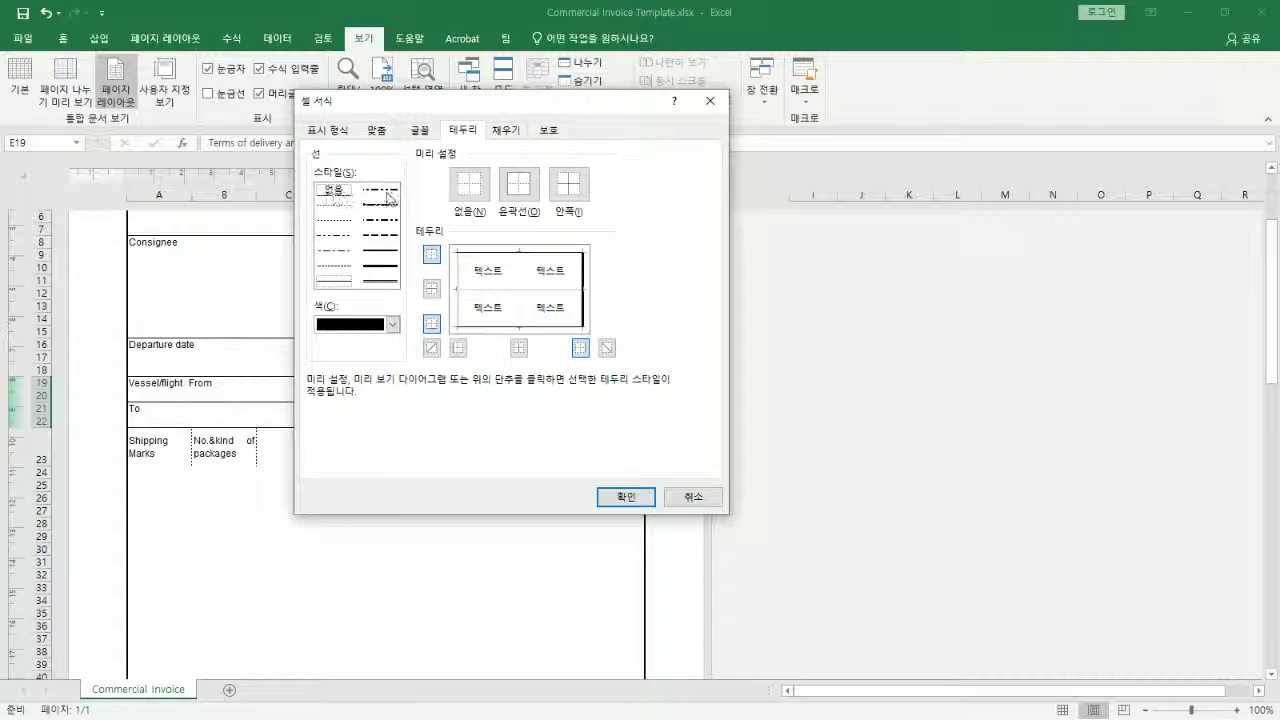
pyautogui.click(566, 188)
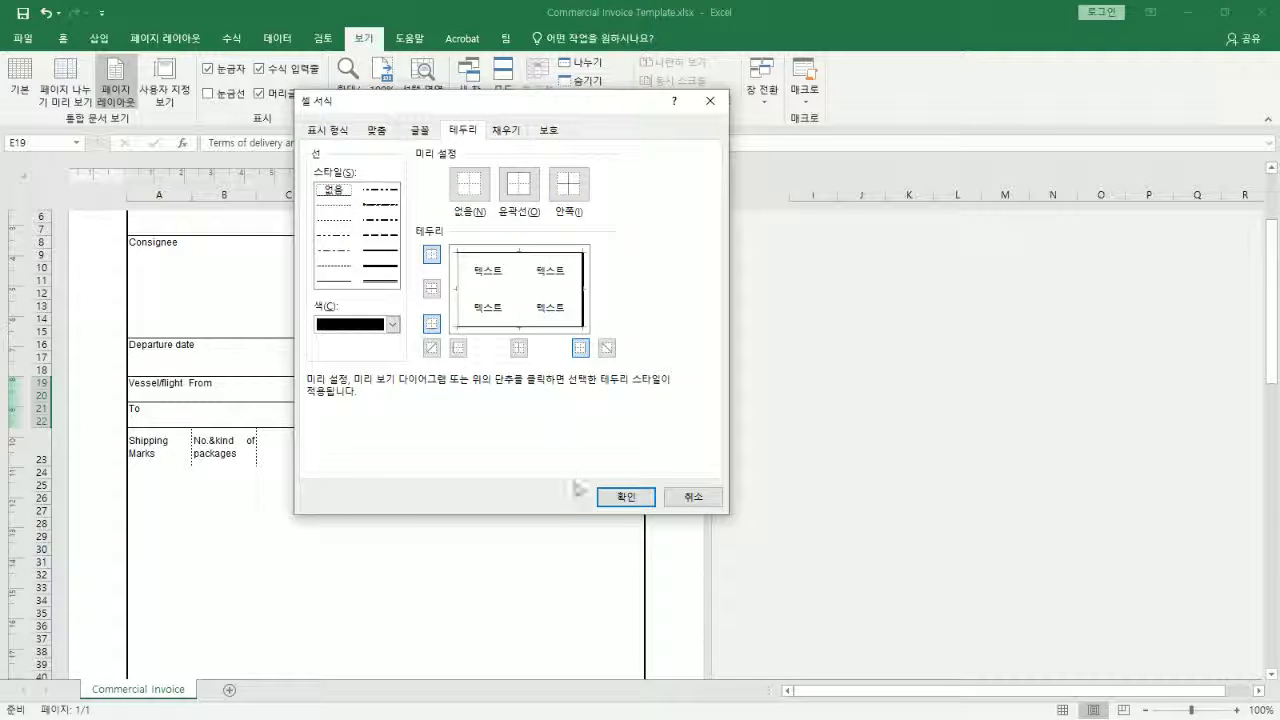
pyautogui.click(613, 497)
pyautogui.click(392, 412)
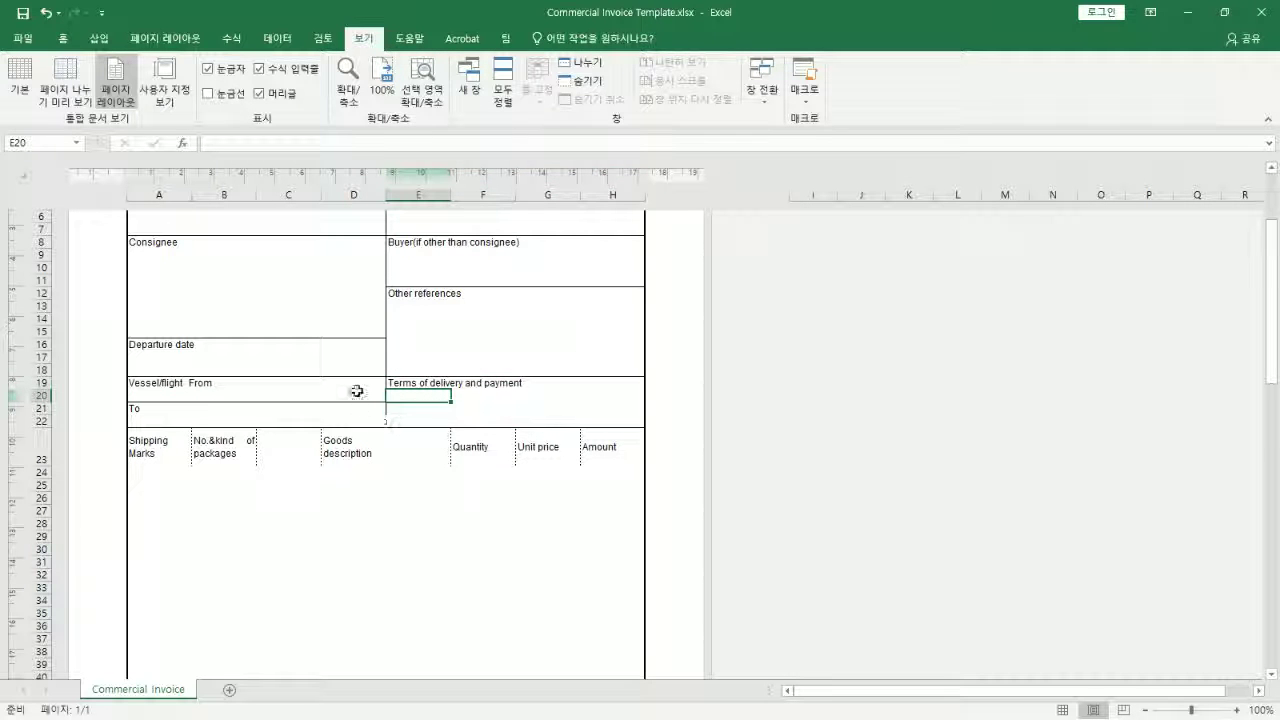
pyautogui.click(360, 395)
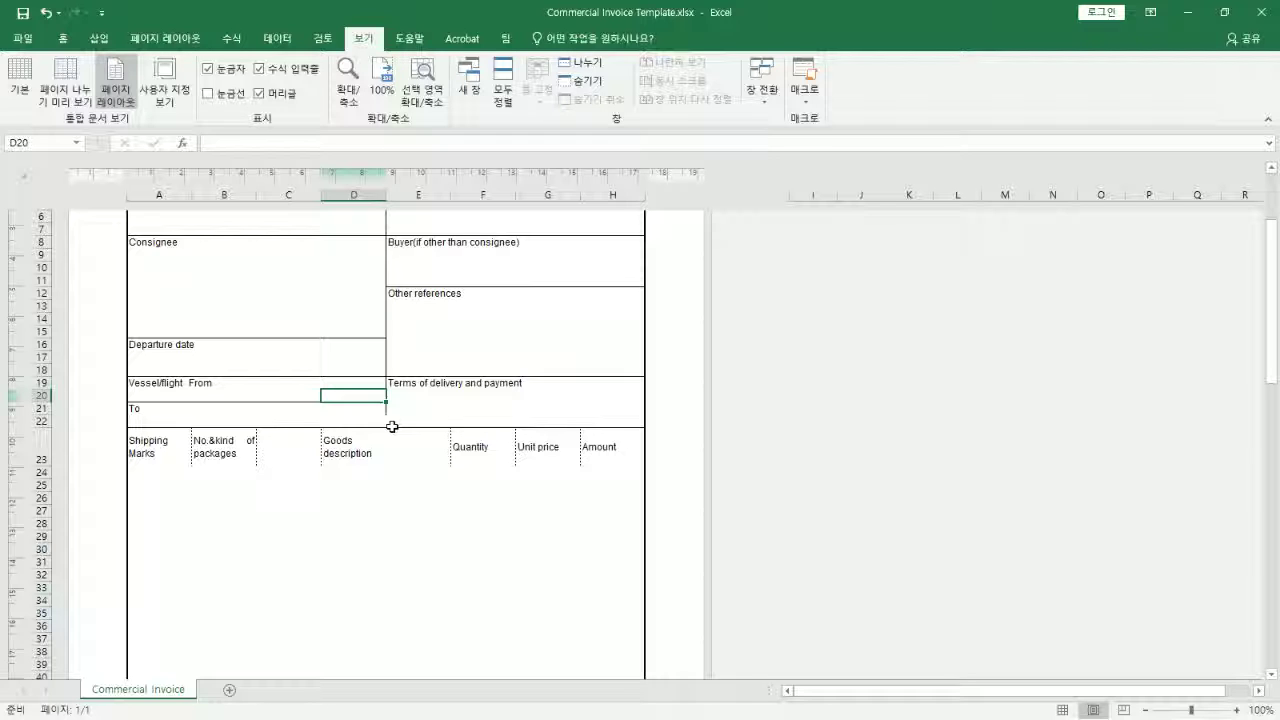
# Give cell D22 a thin solid right border
pyautogui.click(370, 412)
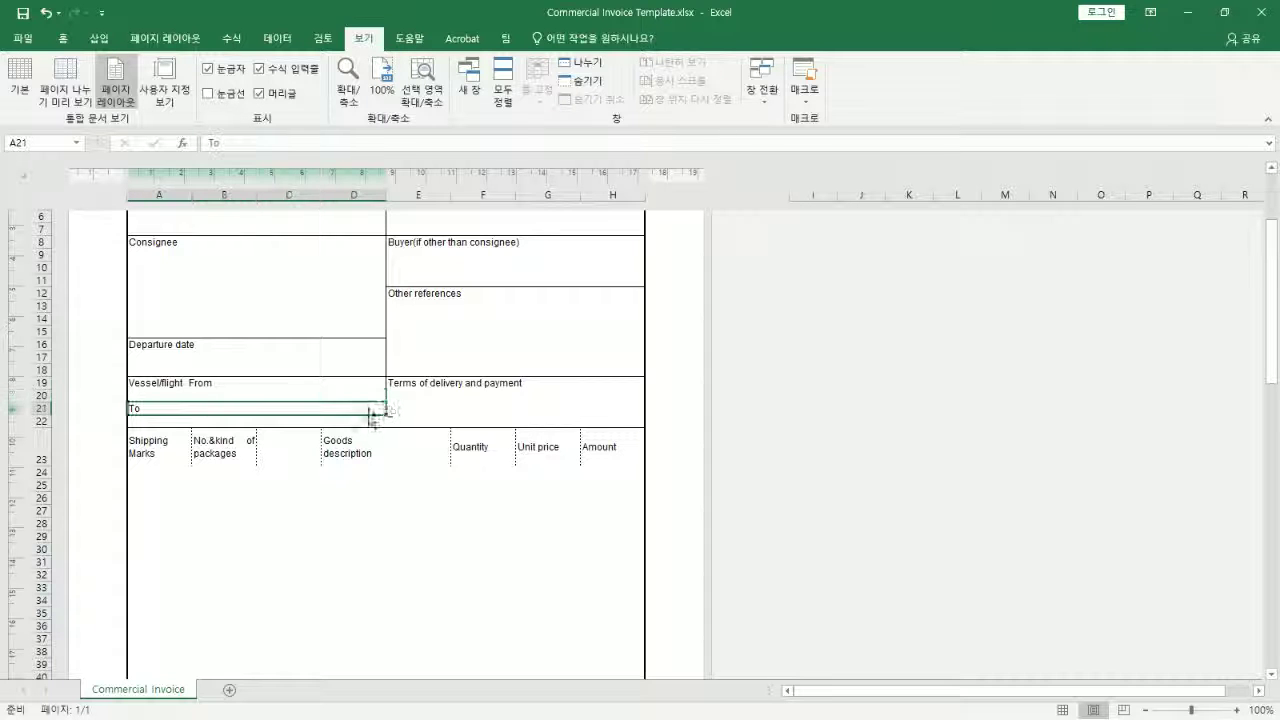
pyautogui.click(415, 420)
pyautogui.rightClick(417, 422)
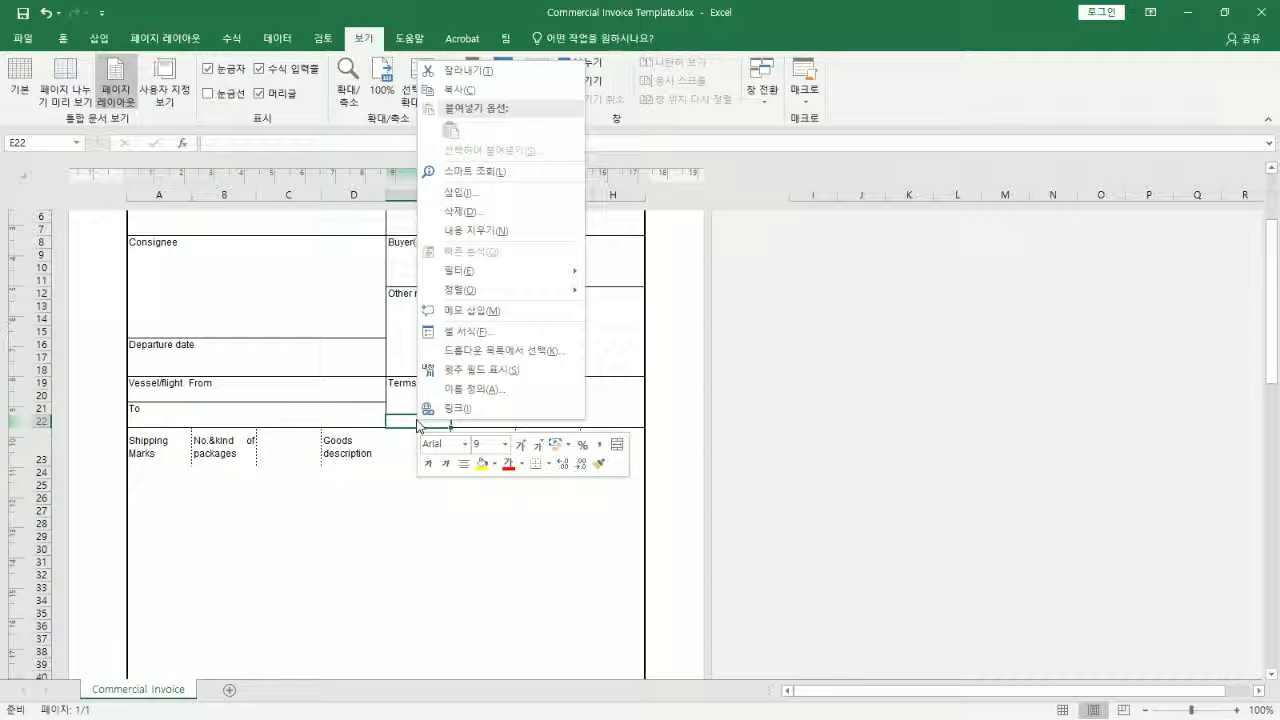
pyautogui.press('Escape')
pyautogui.click(355, 420)
pyautogui.rightClick(363, 418)
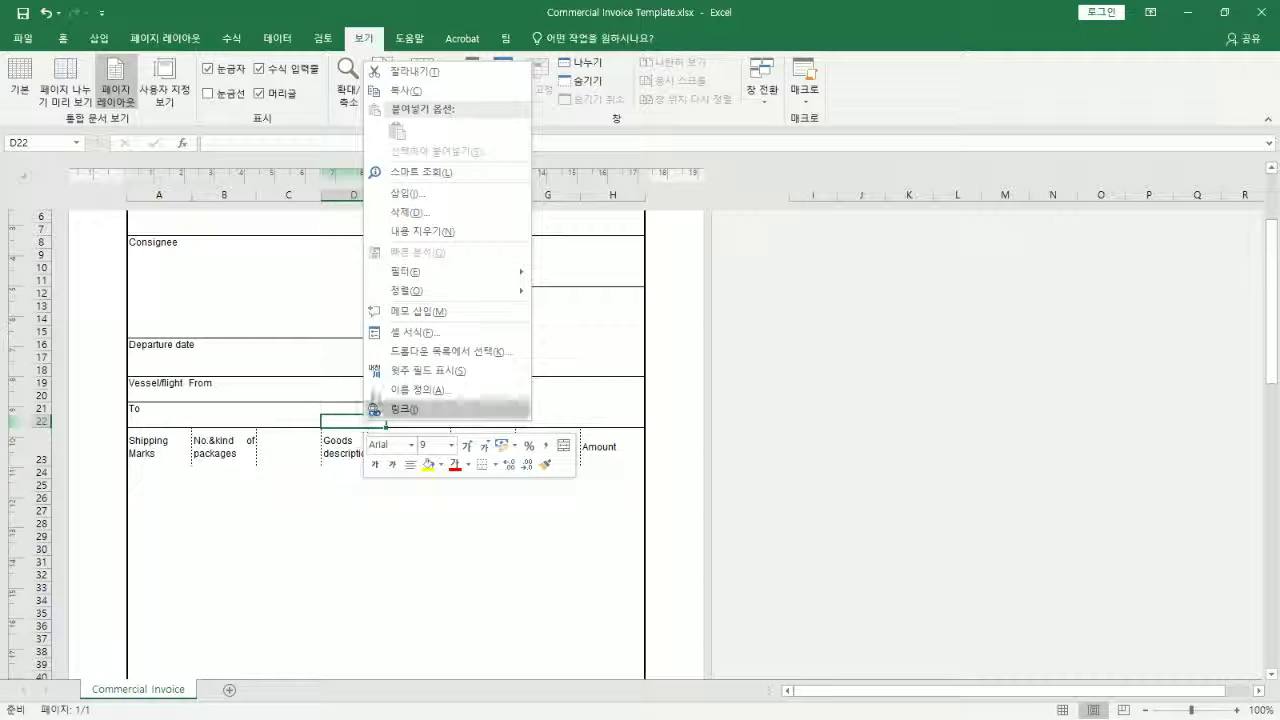
pyautogui.click(397, 334)
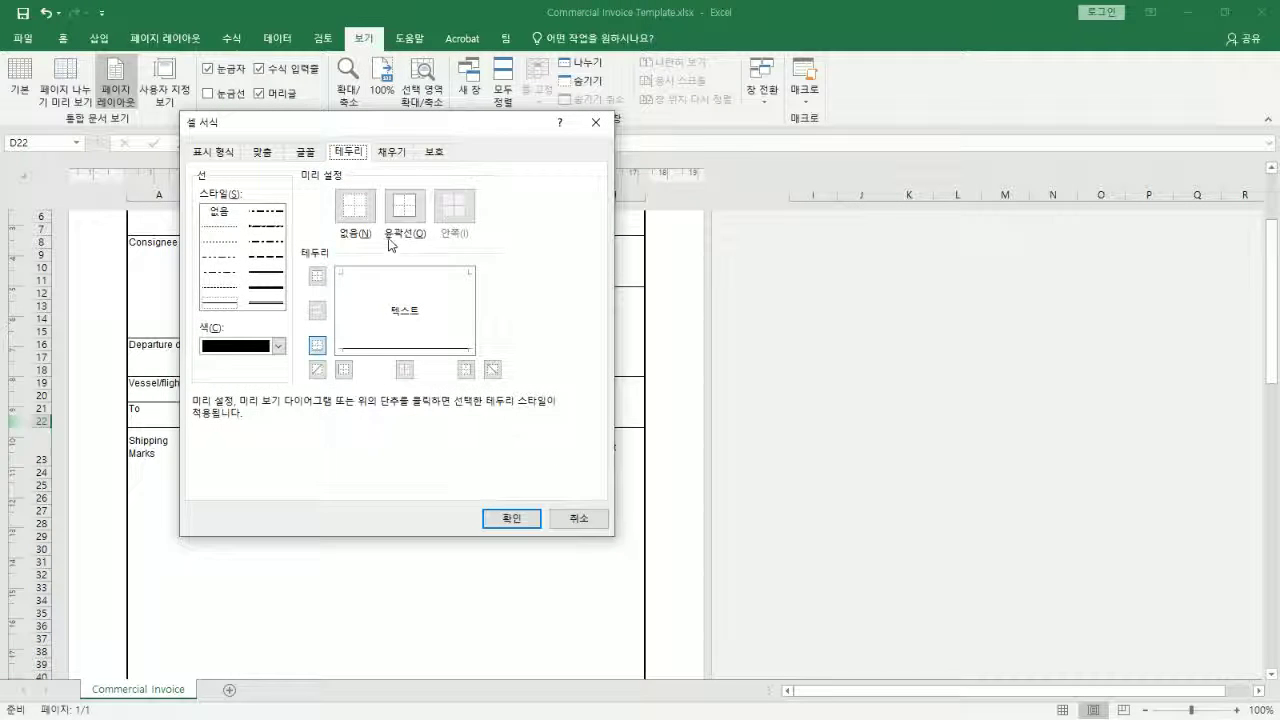
pyautogui.click(234, 307)
pyautogui.moveTo(458, 131); pyautogui.dragTo(799, 179)
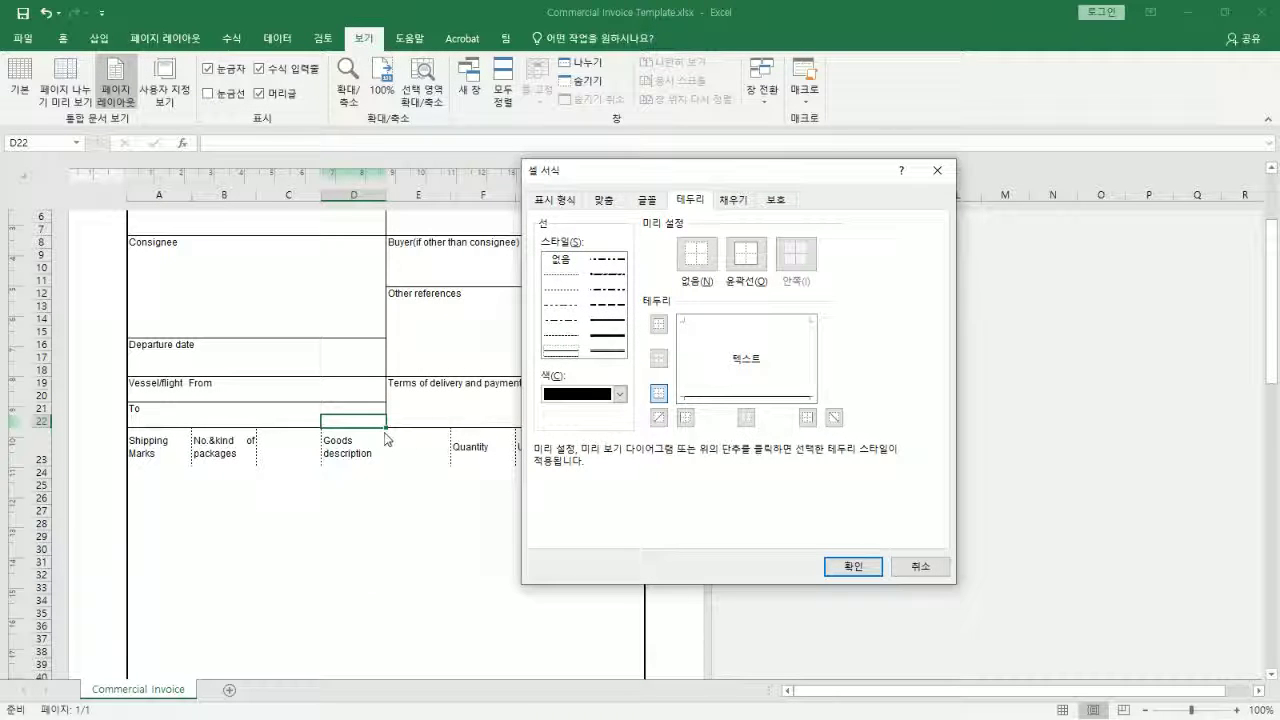
pyautogui.click(808, 418)
pyautogui.click(853, 566)
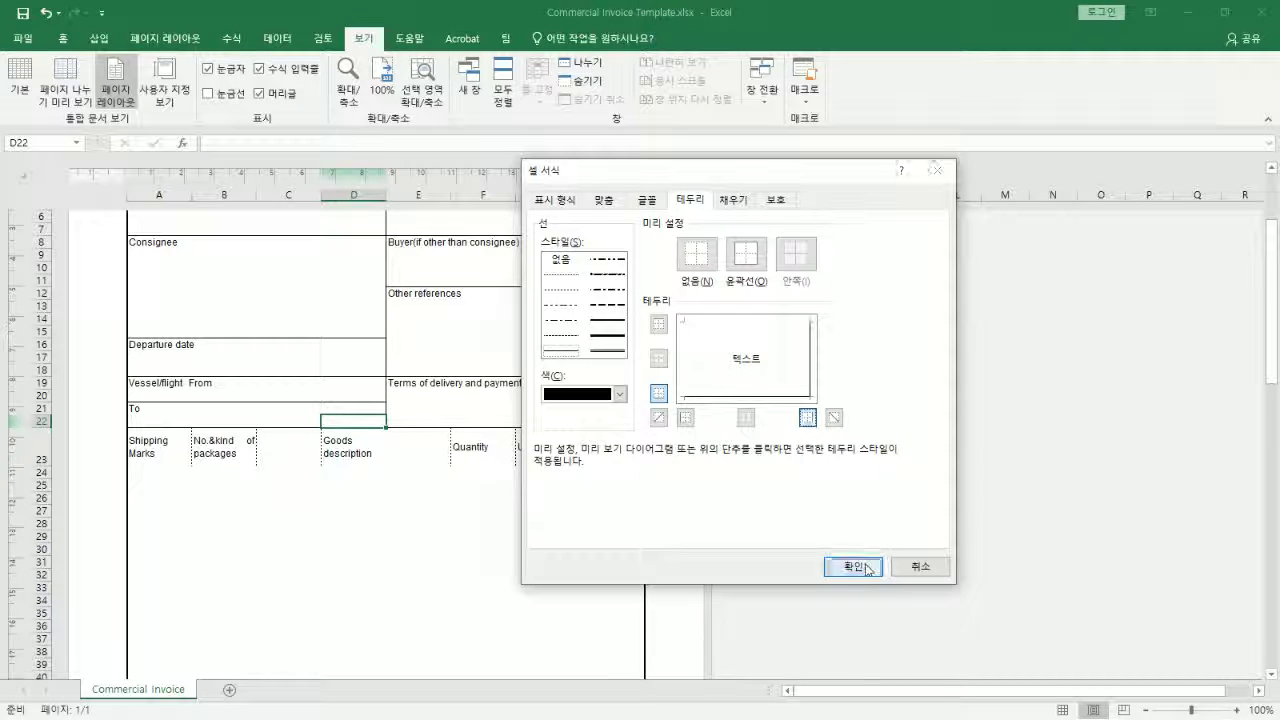
pyautogui.click(300, 318)
pyautogui.click(360, 421)
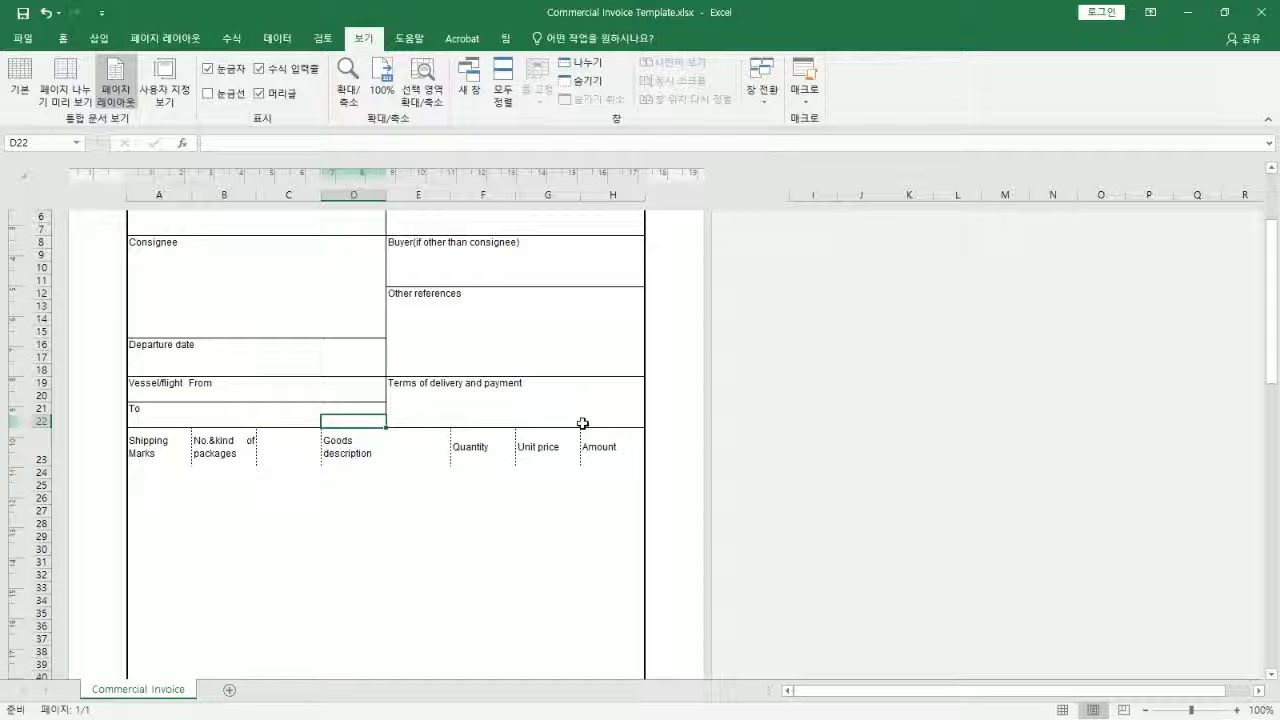
# Review the goods-table headings along row 23, from Shipping Marks to Amount
pyautogui.click(455, 409)
pyautogui.scroll(3, 445, 392)
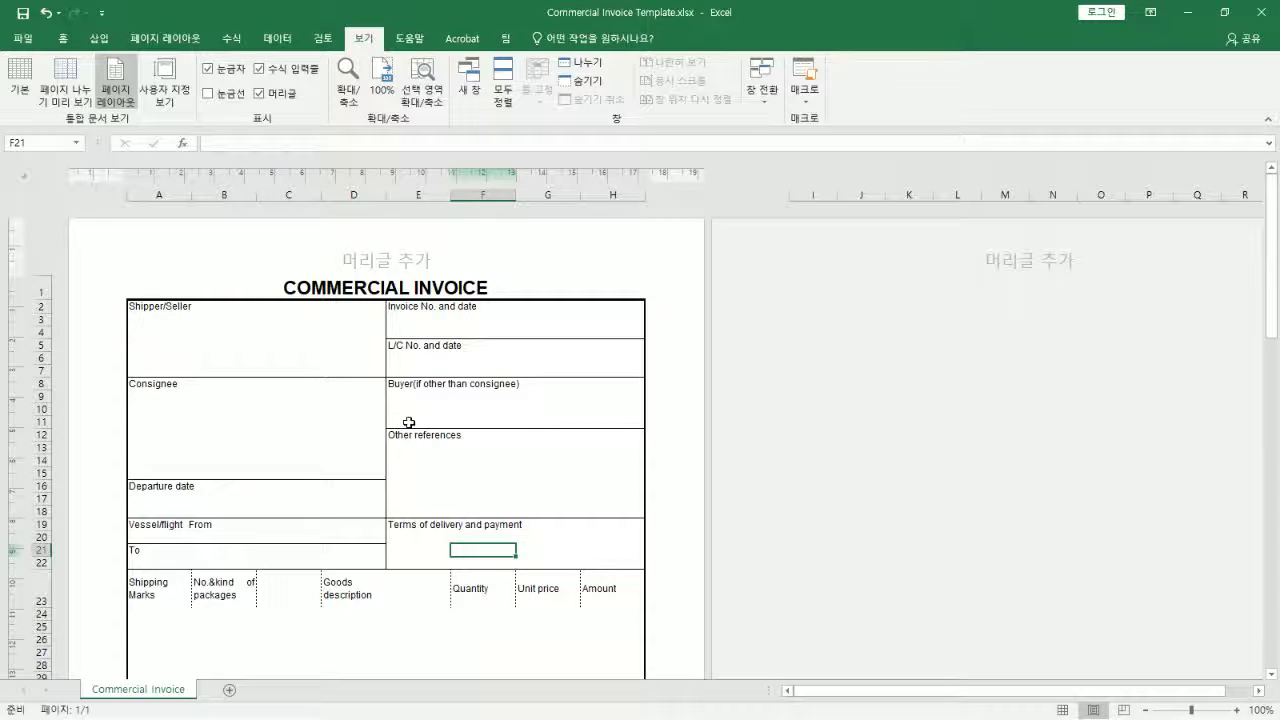
pyautogui.scroll(-5, 409, 419)
pyautogui.click(150, 390)
pyautogui.click(219, 388)
pyautogui.click(294, 386)
pyautogui.click(374, 383)
pyautogui.click(491, 383)
pyautogui.click(571, 387)
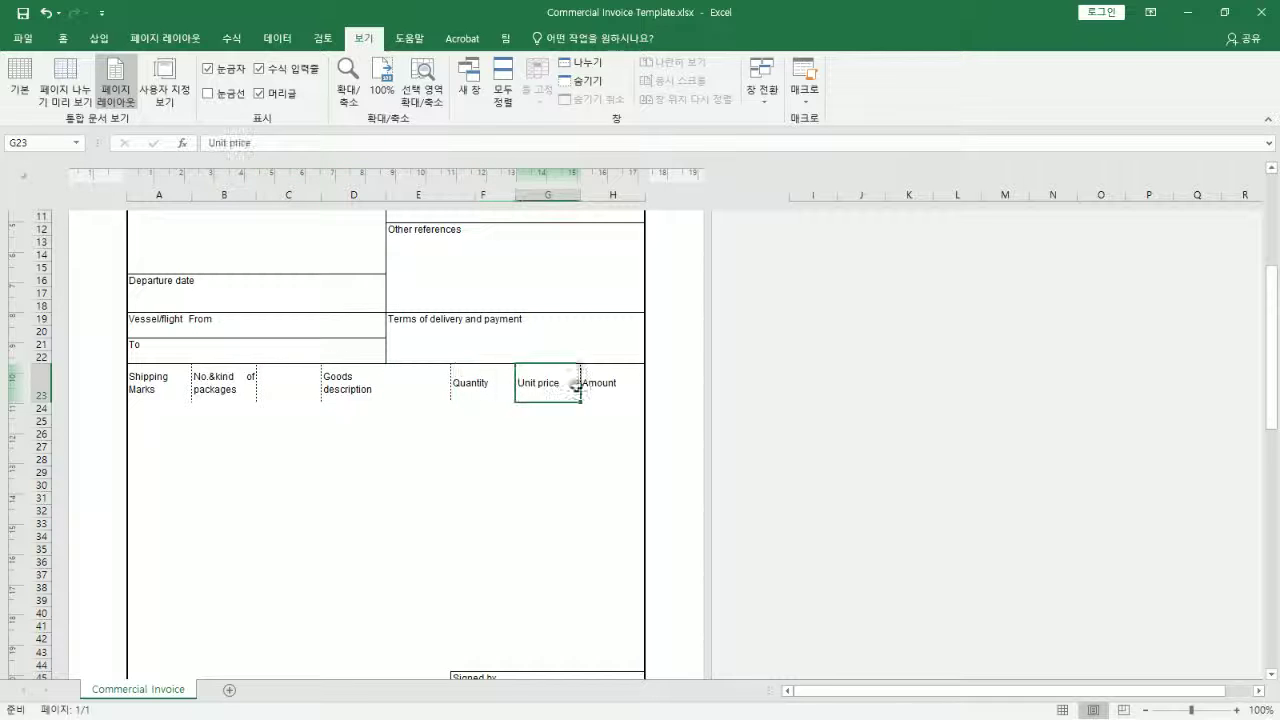
pyautogui.click(614, 388)
pyautogui.scroll(-3, 597, 451)
# Clear the inner borders of the Signed by box F45:H49 and add a double left border
pyautogui.moveTo(472, 553); pyautogui.dragTo(609, 597)
pyautogui.rightClick(578, 590)
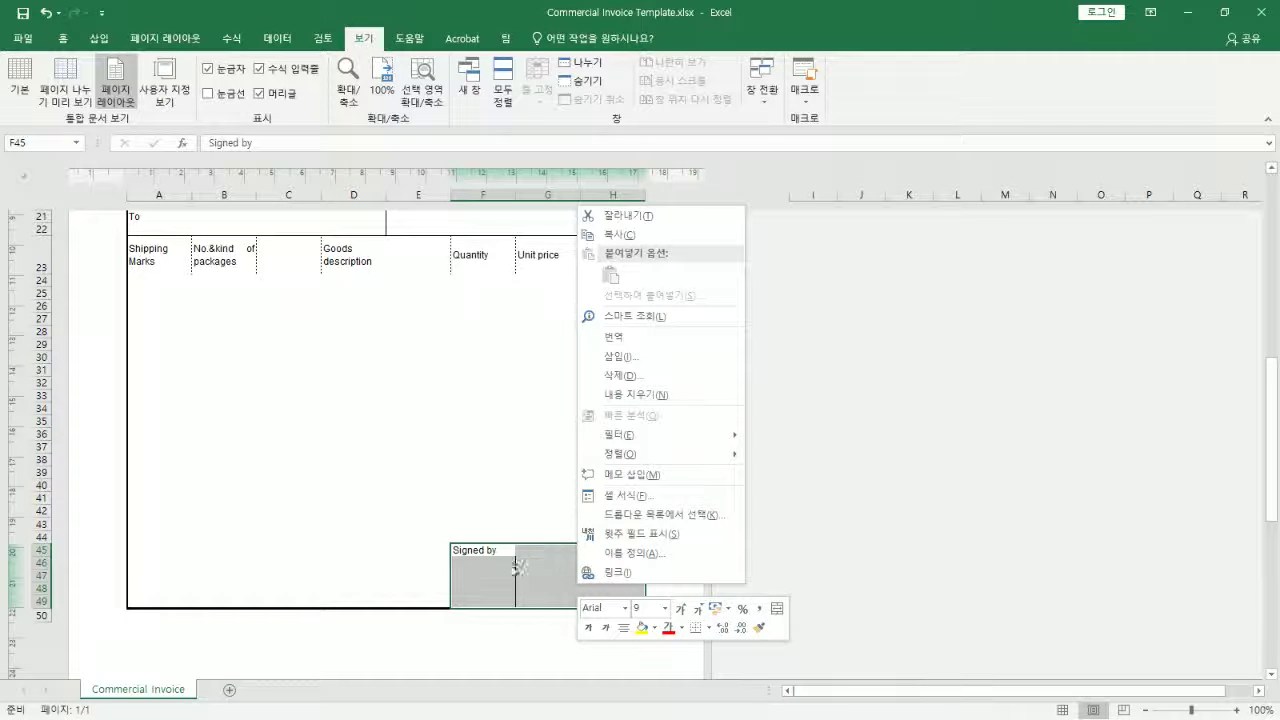
pyautogui.press('Escape')
pyautogui.click(470, 550)
pyautogui.moveTo(470, 551); pyautogui.dragTo(611, 591)
pyautogui.rightClick(611, 591)
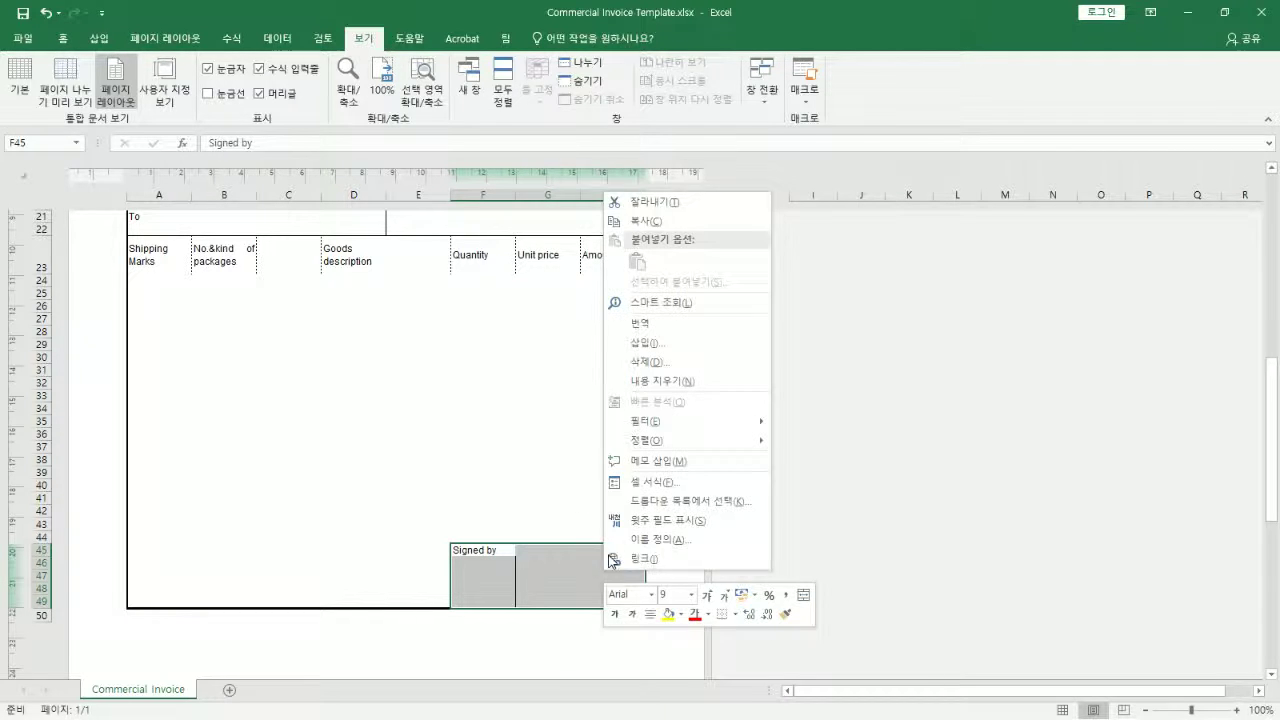
pyautogui.click(648, 484)
pyautogui.click(470, 360)
pyautogui.click(701, 354)
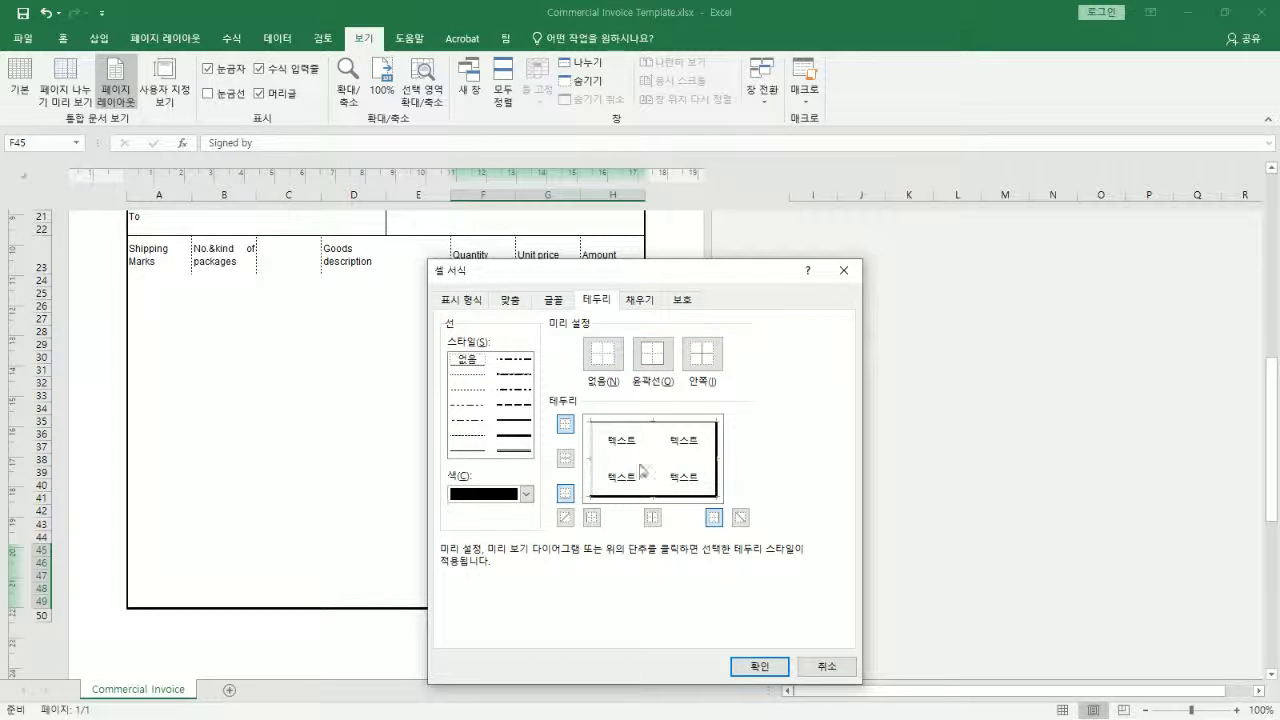
pyautogui.click(467, 451)
pyautogui.click(593, 437)
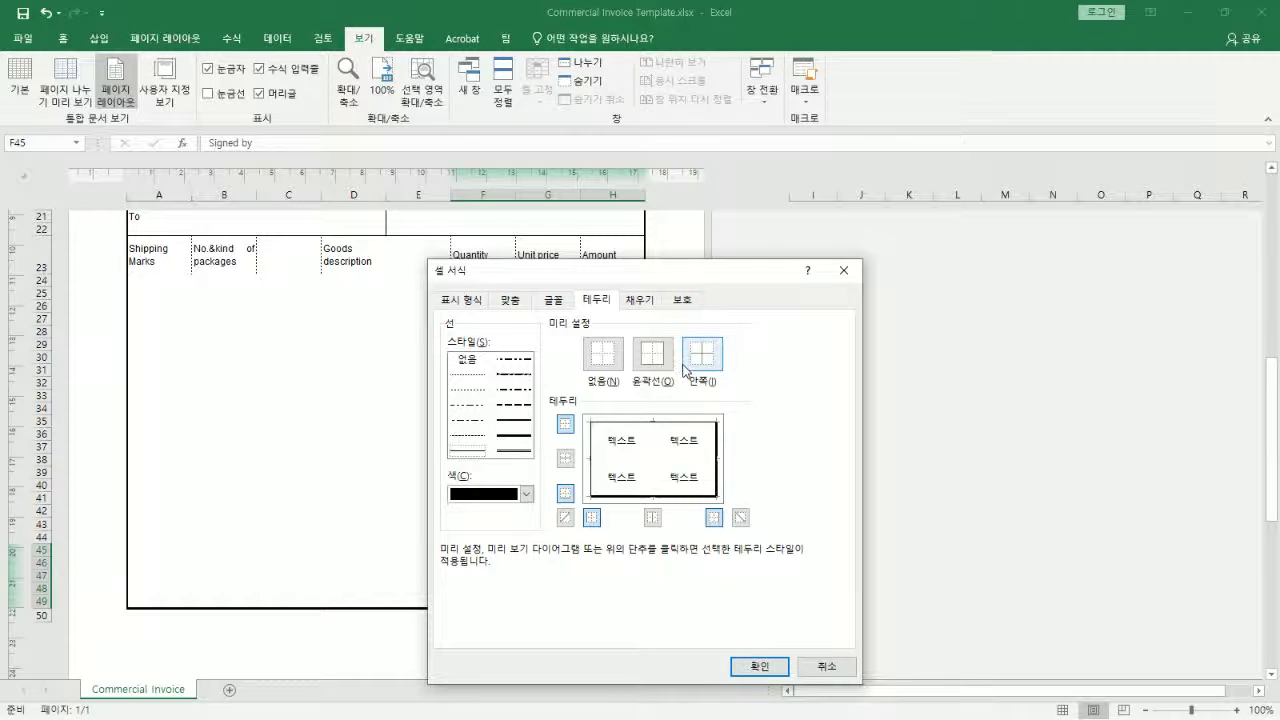
# Compare line styles, keep the double line, and apply the Signed by box borders
pyautogui.moveTo(679, 275); pyautogui.dragTo(1006, 282)
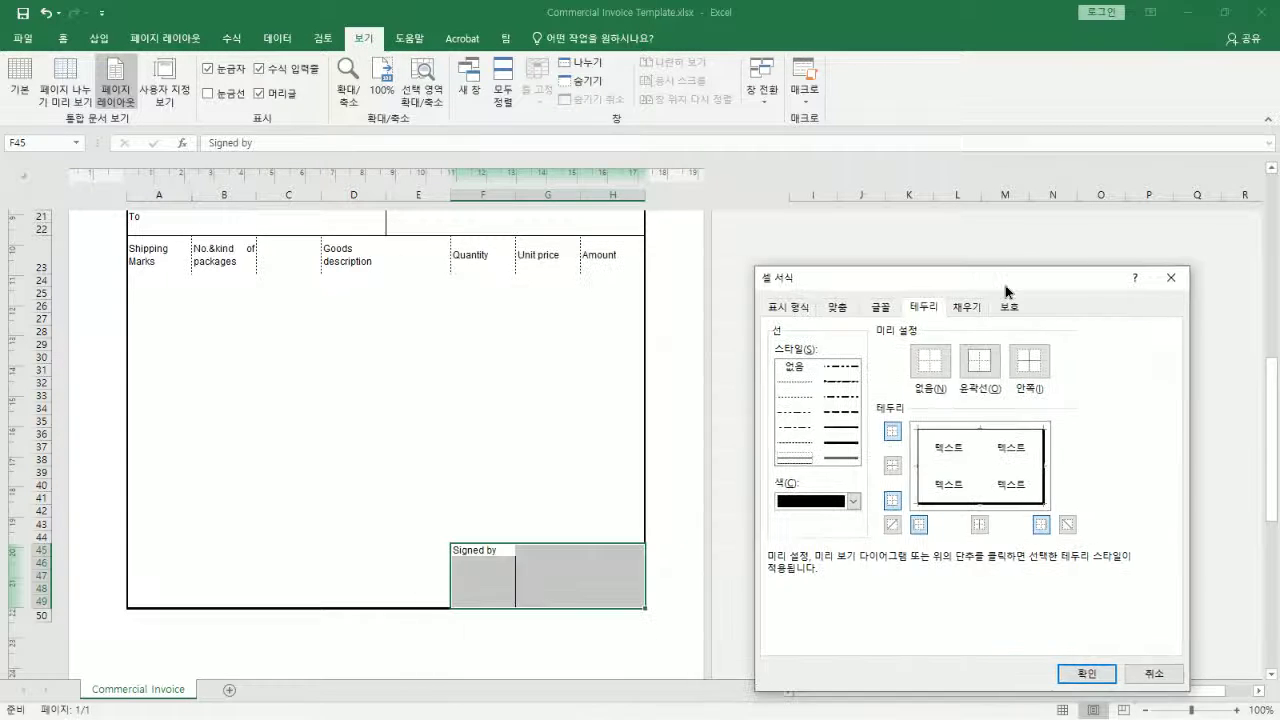
pyautogui.click(1070, 677)
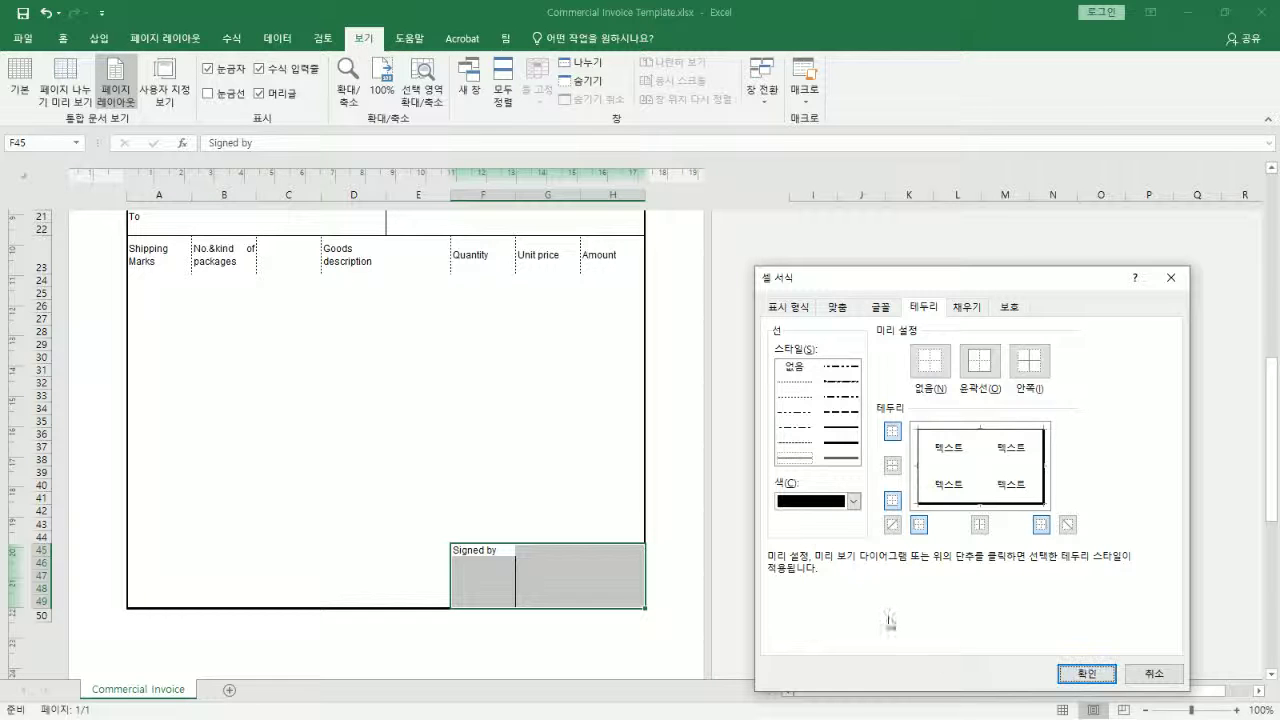
pyautogui.click(840, 443)
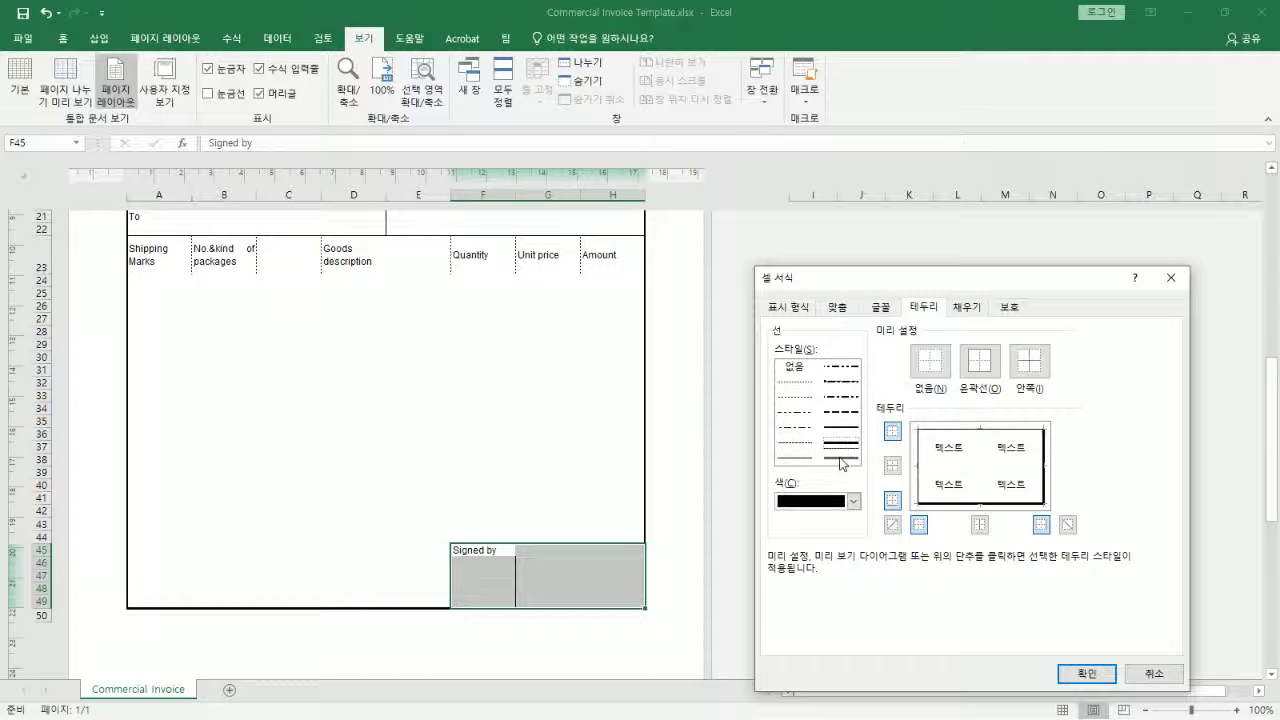
pyautogui.click(829, 370)
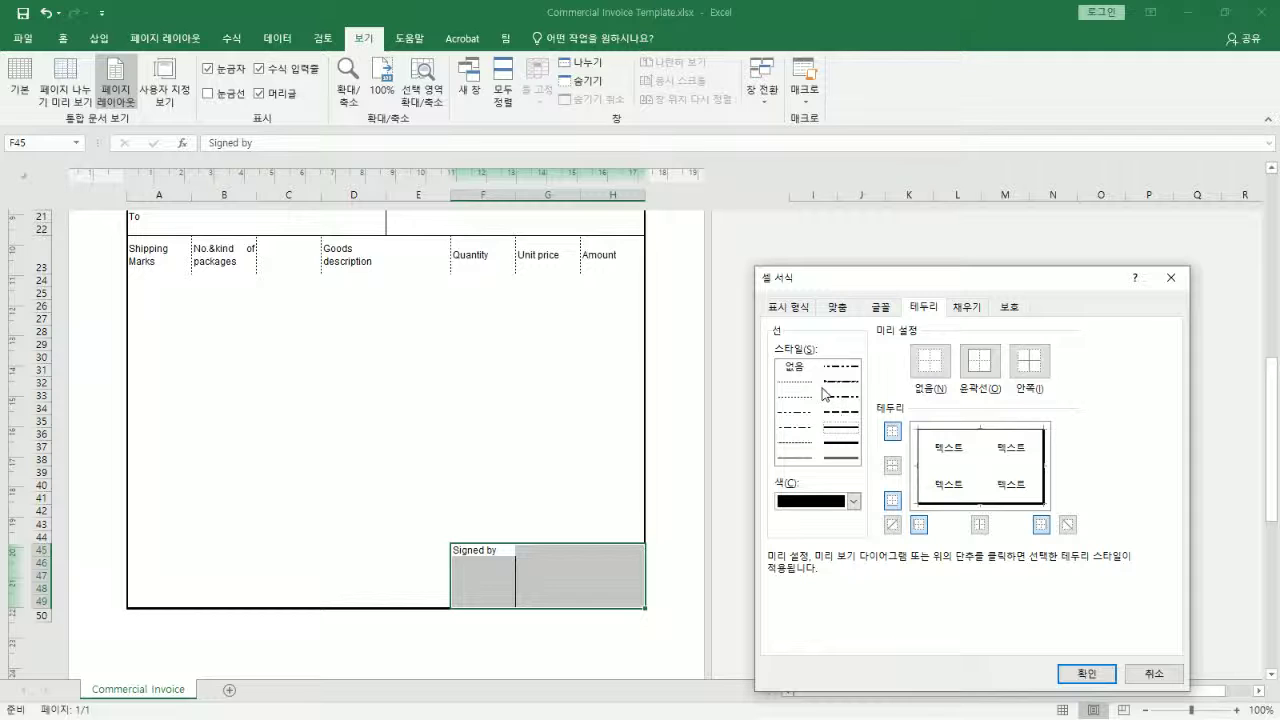
pyautogui.click(810, 459)
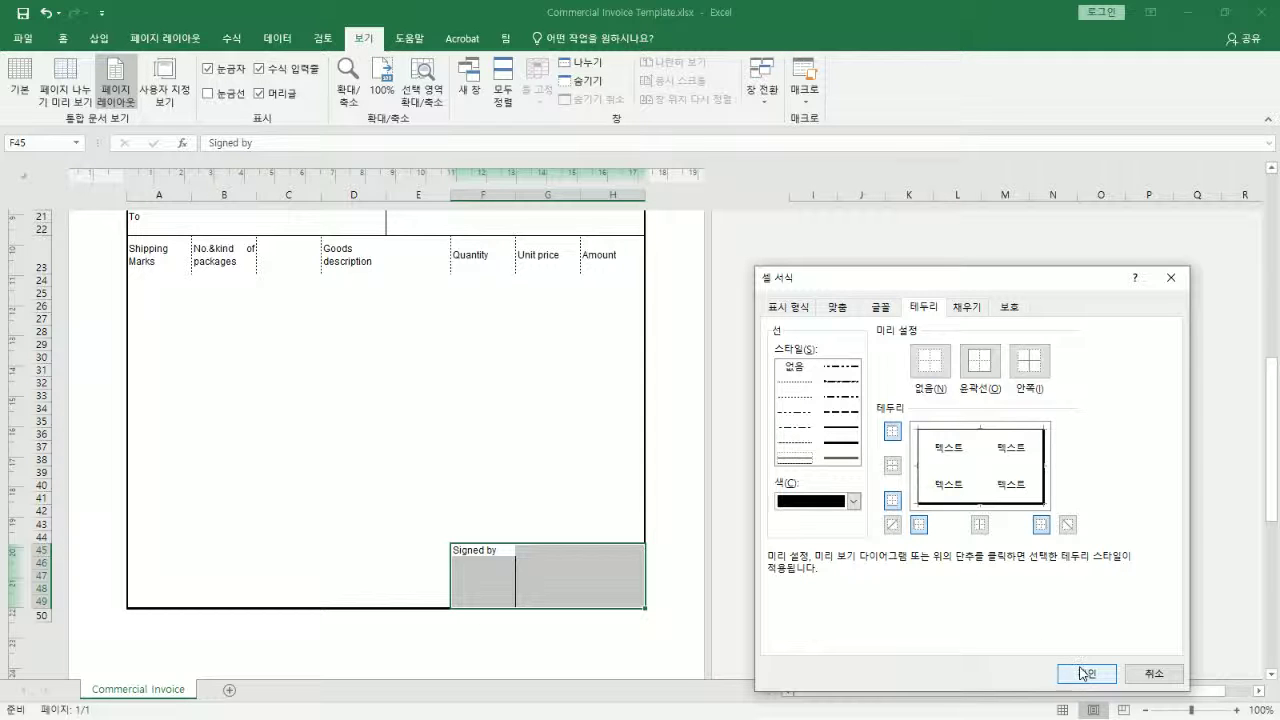
pyautogui.click(918, 524)
pyautogui.click(918, 524)
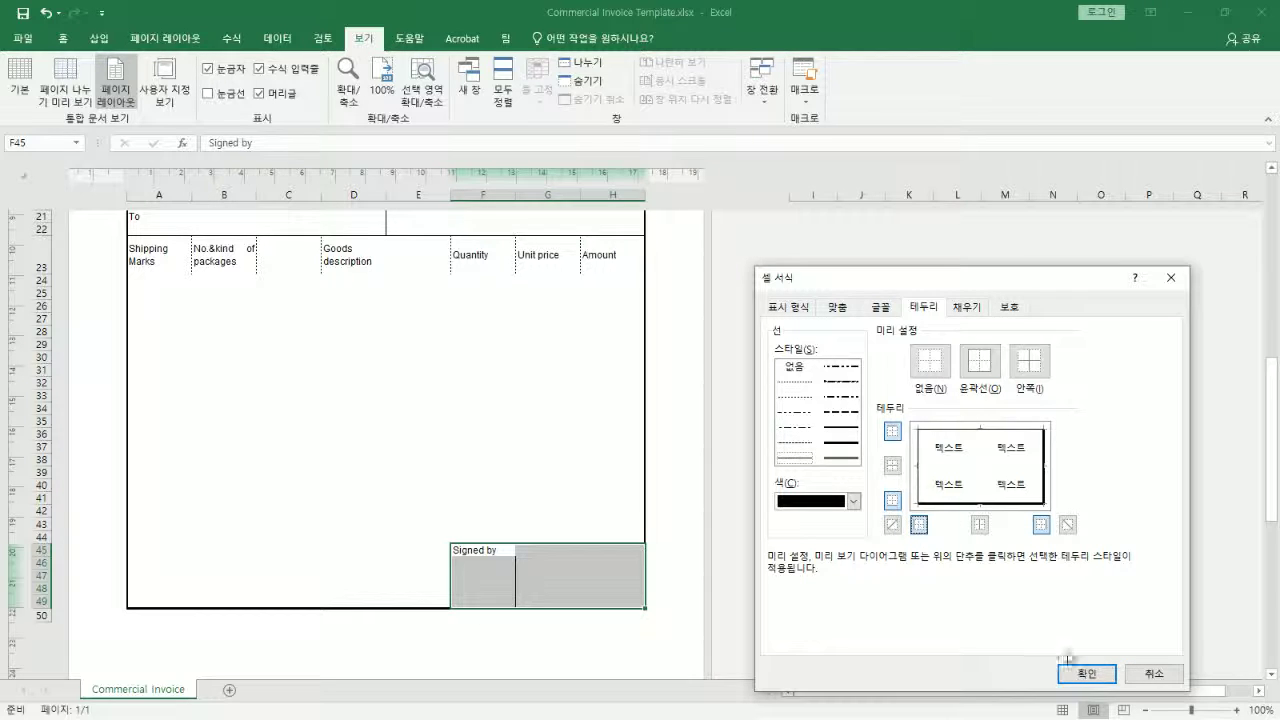
pyautogui.click(1084, 673)
pyautogui.click(484, 408)
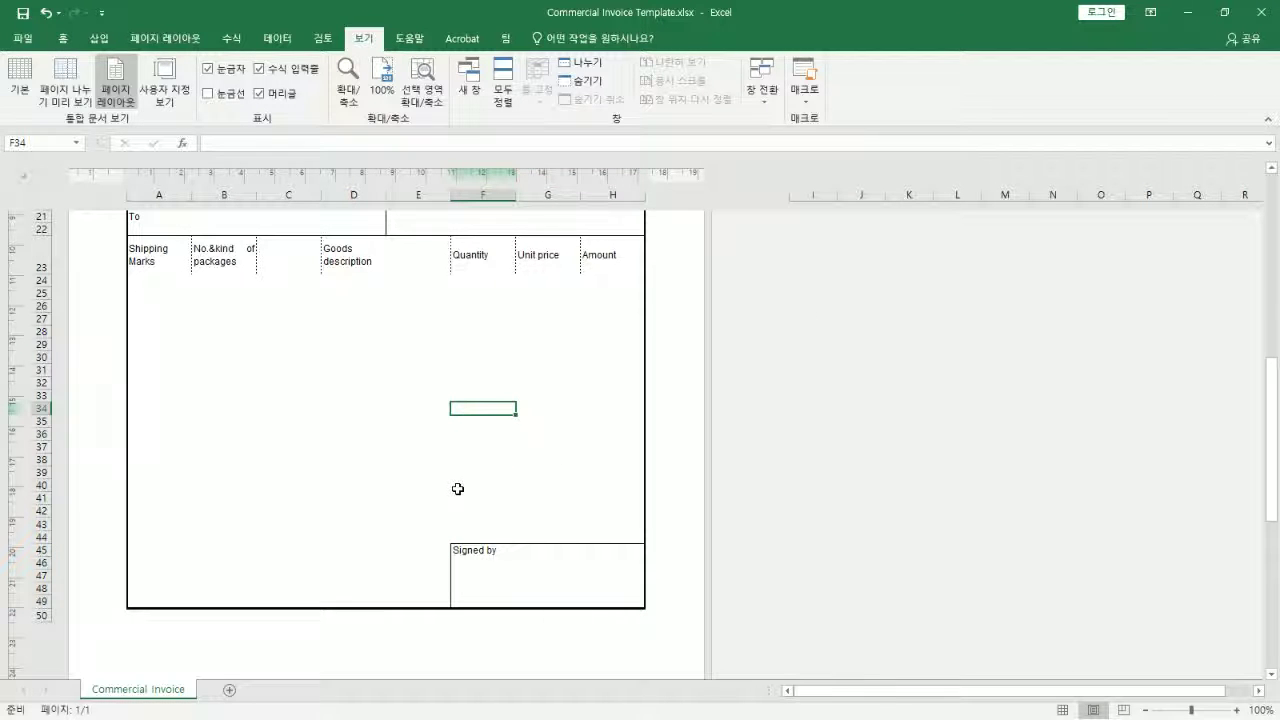
# Insert a blank row at row 38 in the goods area
pyautogui.click(548, 576)
pyautogui.scroll(3, 517, 429)
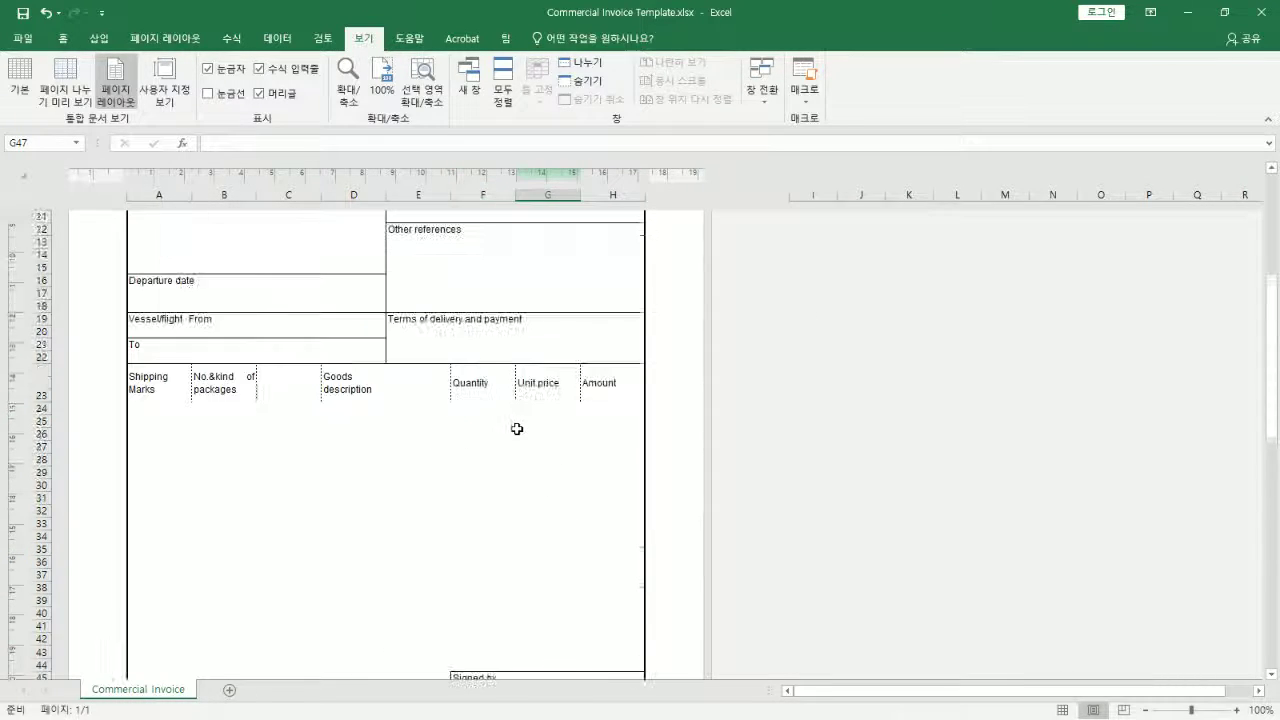
pyautogui.scroll(-5, 517, 429)
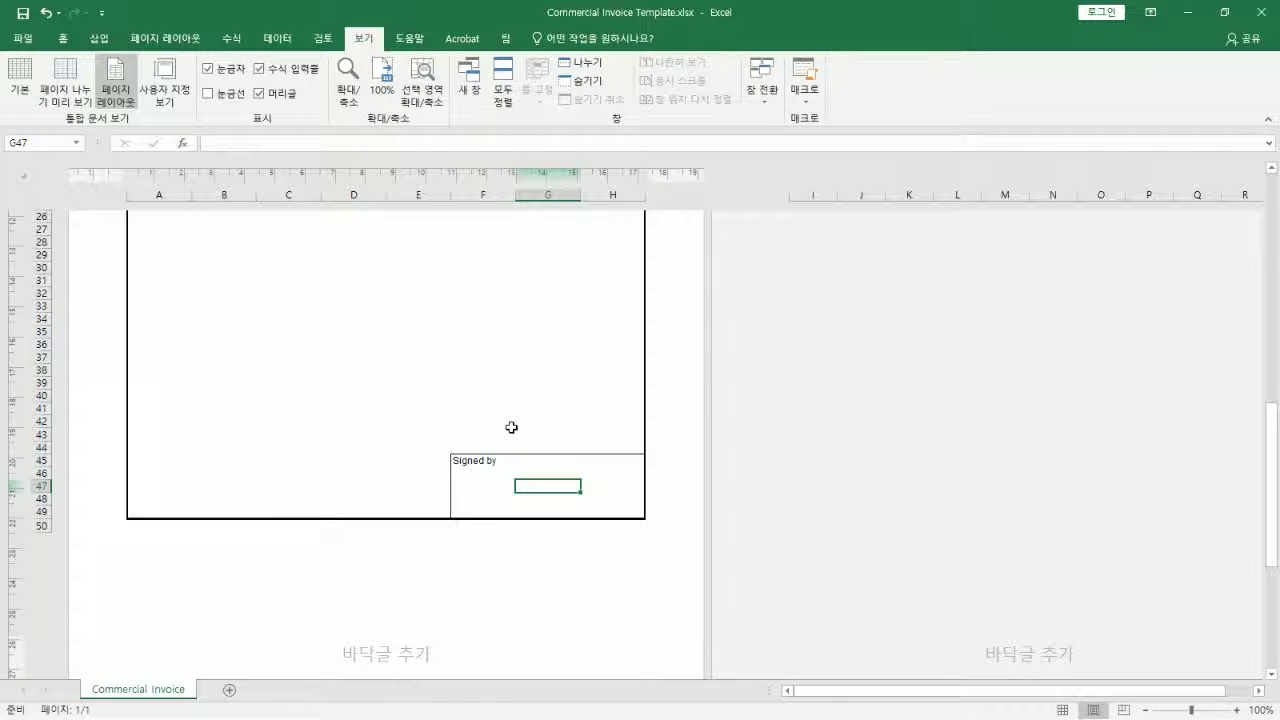
pyautogui.rightClick(42, 370)
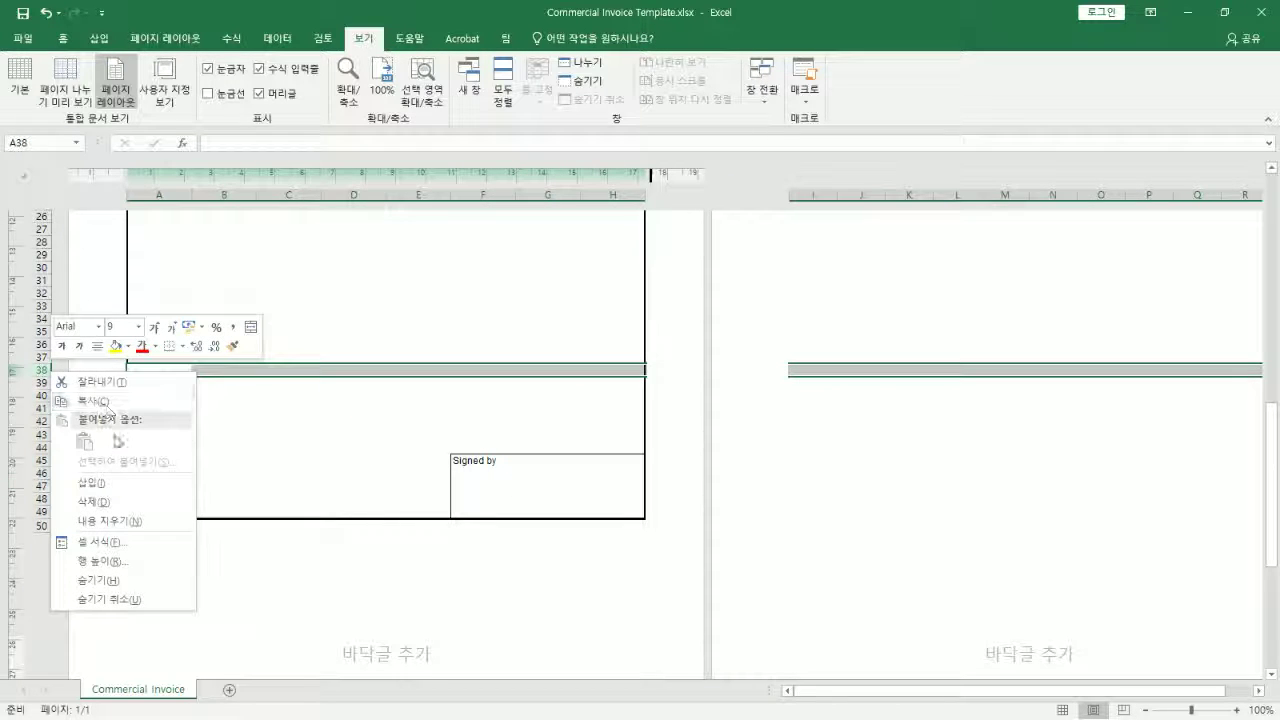
pyautogui.click(110, 483)
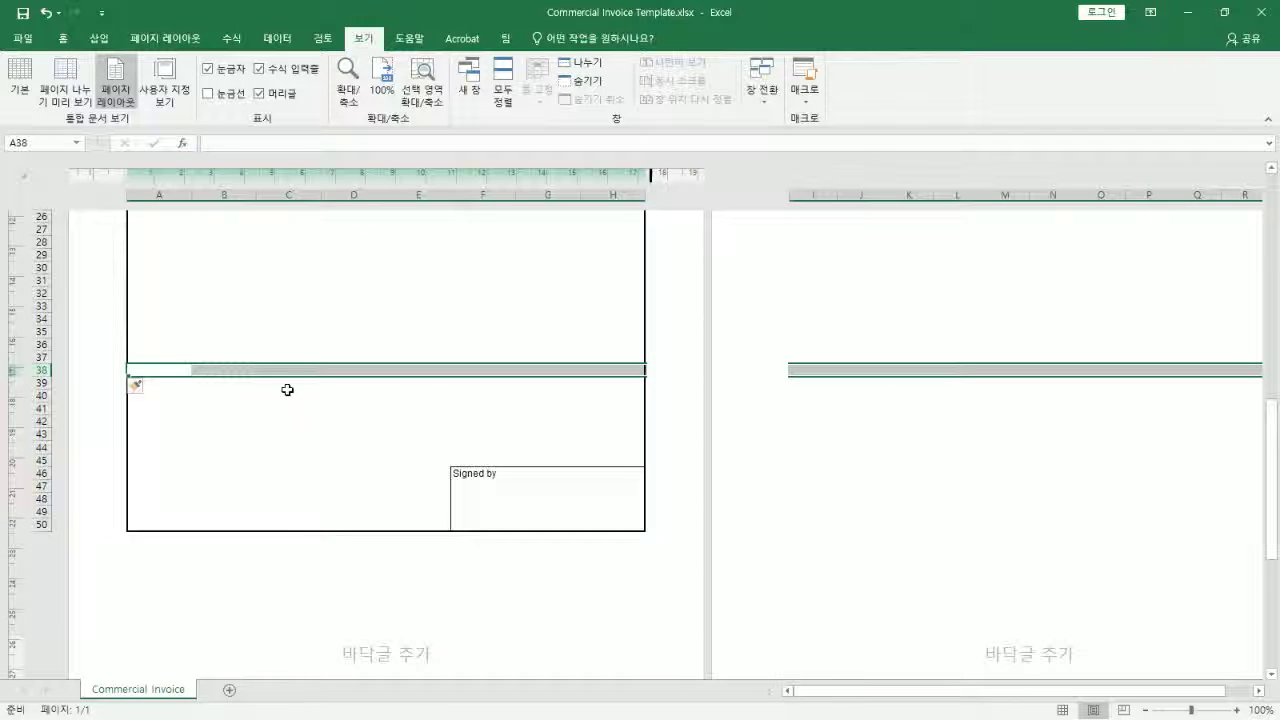
pyautogui.scroll(5, 287, 389)
pyautogui.click(362, 446)
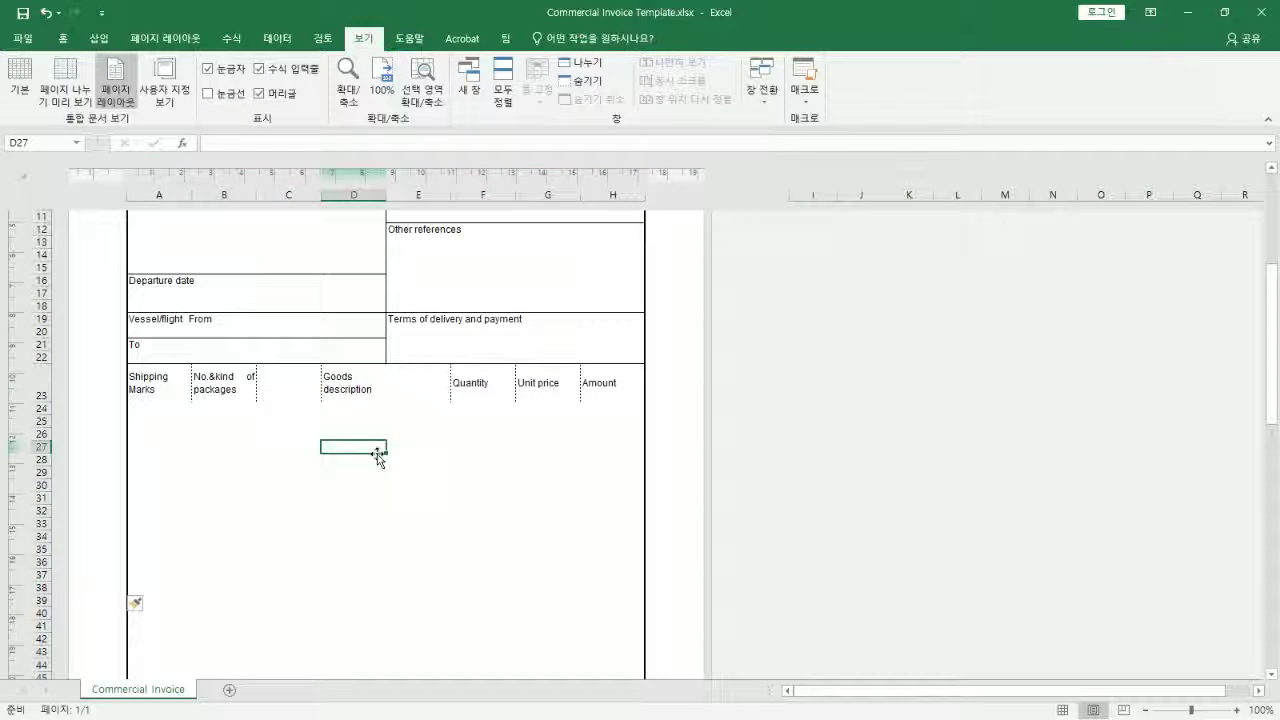
# Check the row 23 headings and the blank goods cells beneath them
pyautogui.moveTo(163, 382); pyautogui.dragTo(619, 382)
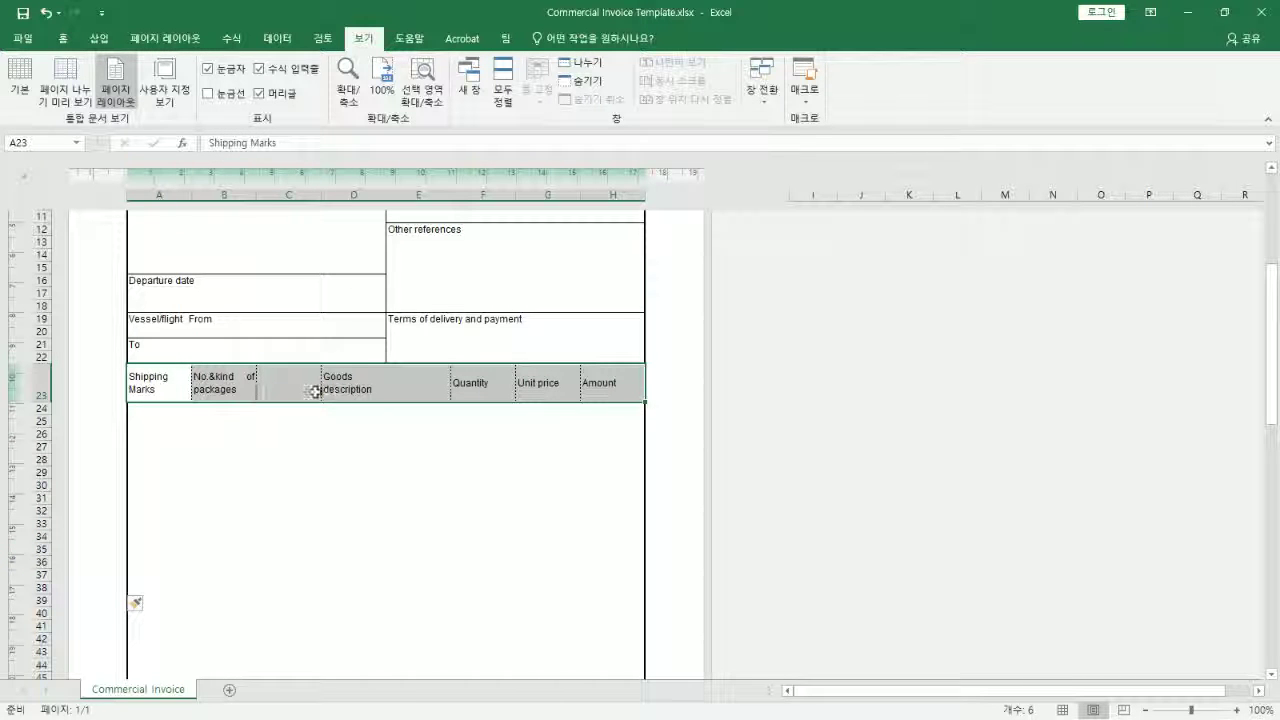
pyautogui.moveTo(156, 419); pyautogui.dragTo(222, 468)
pyautogui.moveTo(231, 414); pyautogui.dragTo(234, 566)
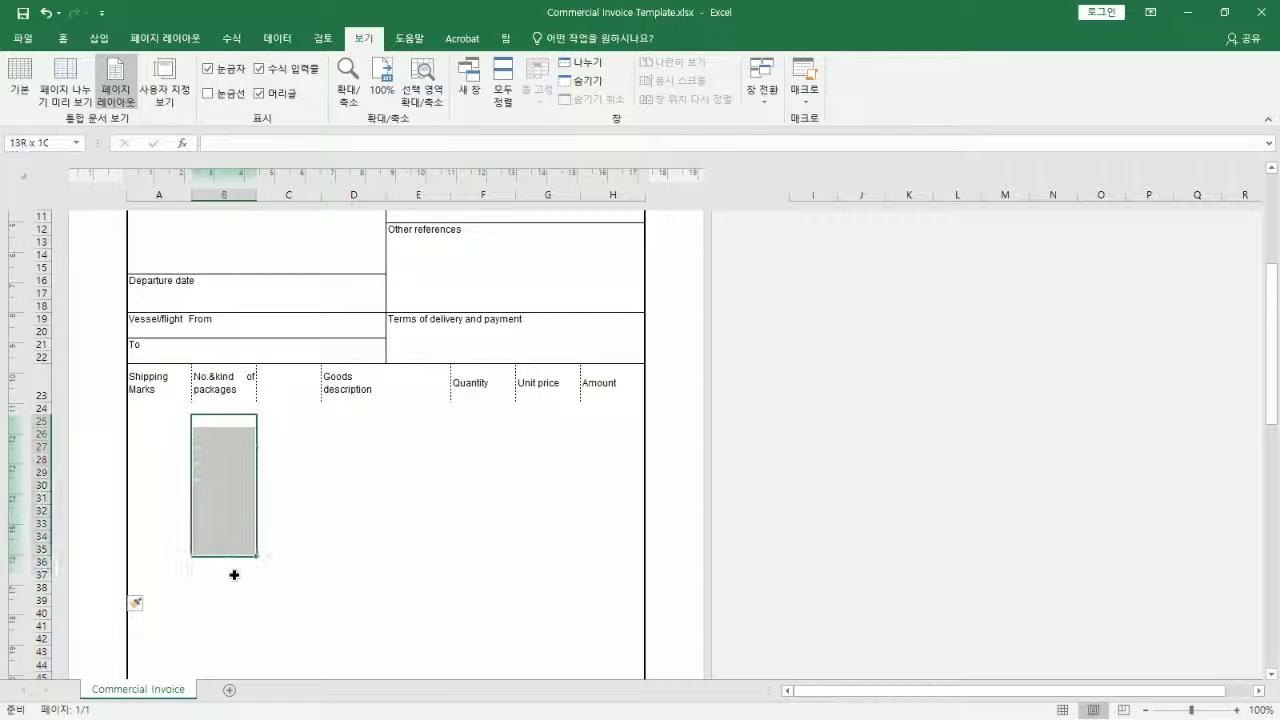
pyautogui.moveTo(306, 424); pyautogui.dragTo(304, 568)
pyautogui.moveTo(403, 408); pyautogui.dragTo(429, 591)
pyautogui.moveTo(480, 406); pyautogui.dragTo(491, 592)
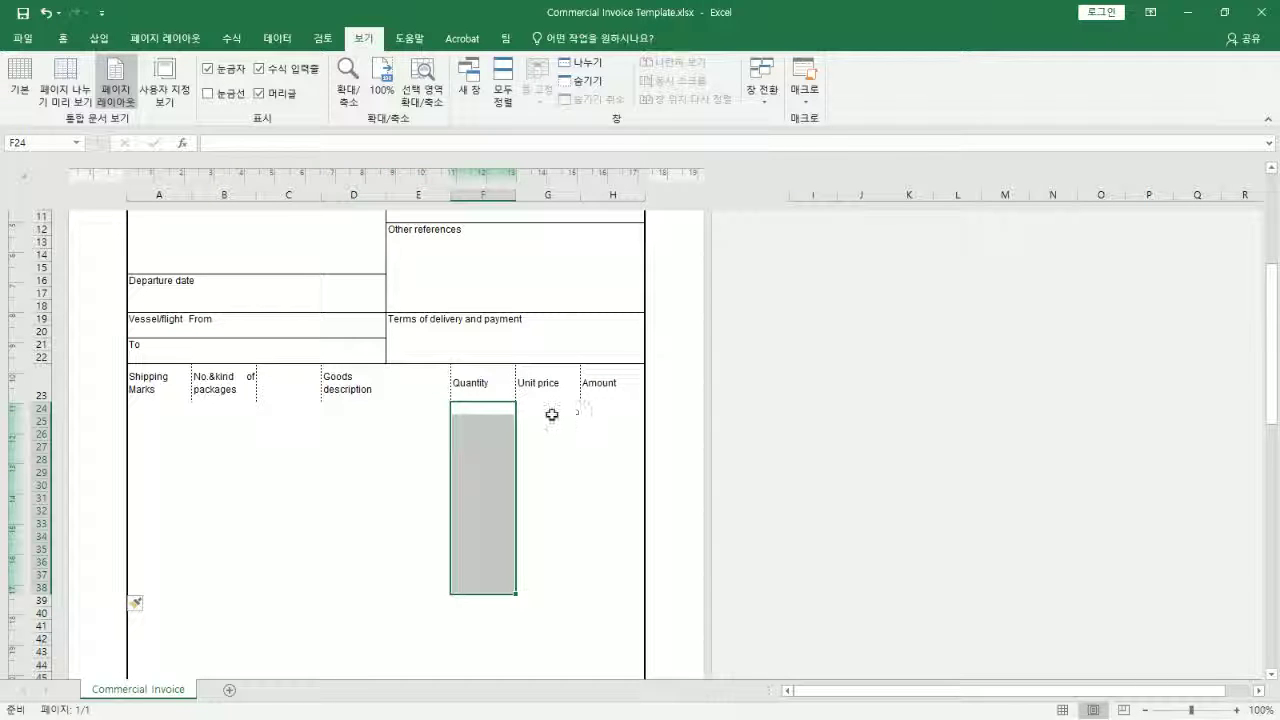
pyautogui.click(552, 414)
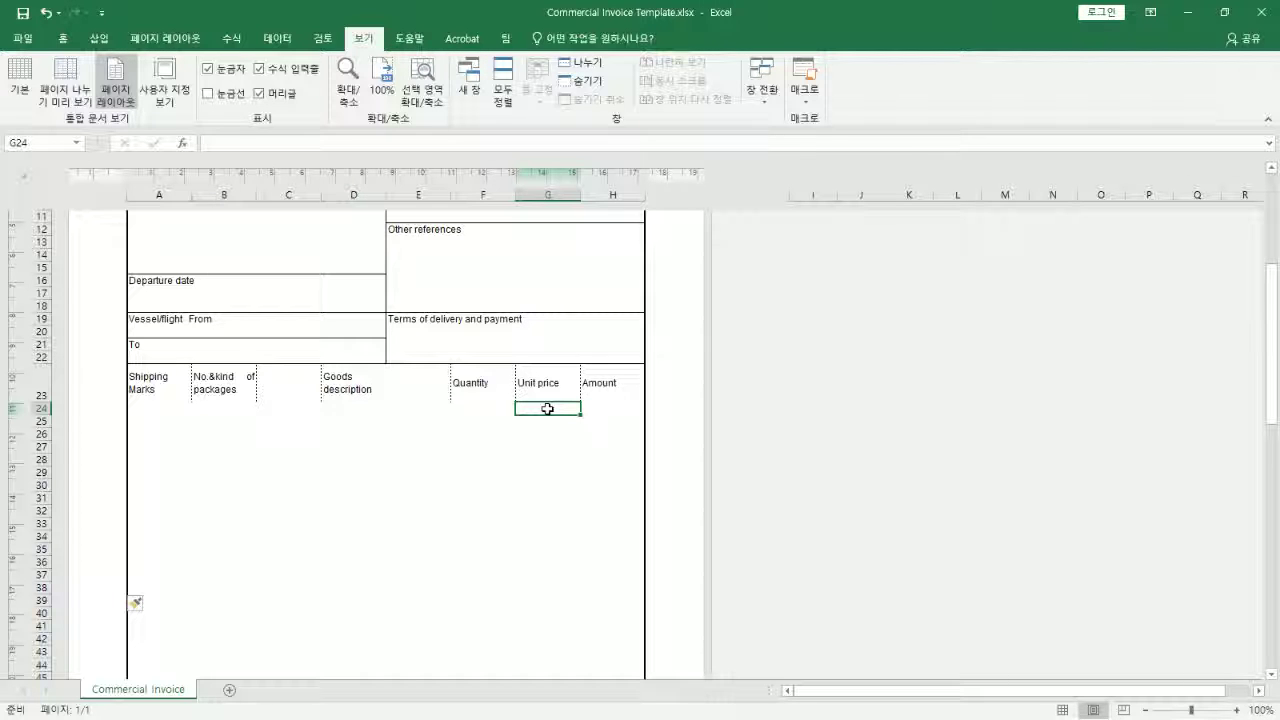
# Compare cells G24 and H24 under Unit price and Amount
pyautogui.click(600, 415)
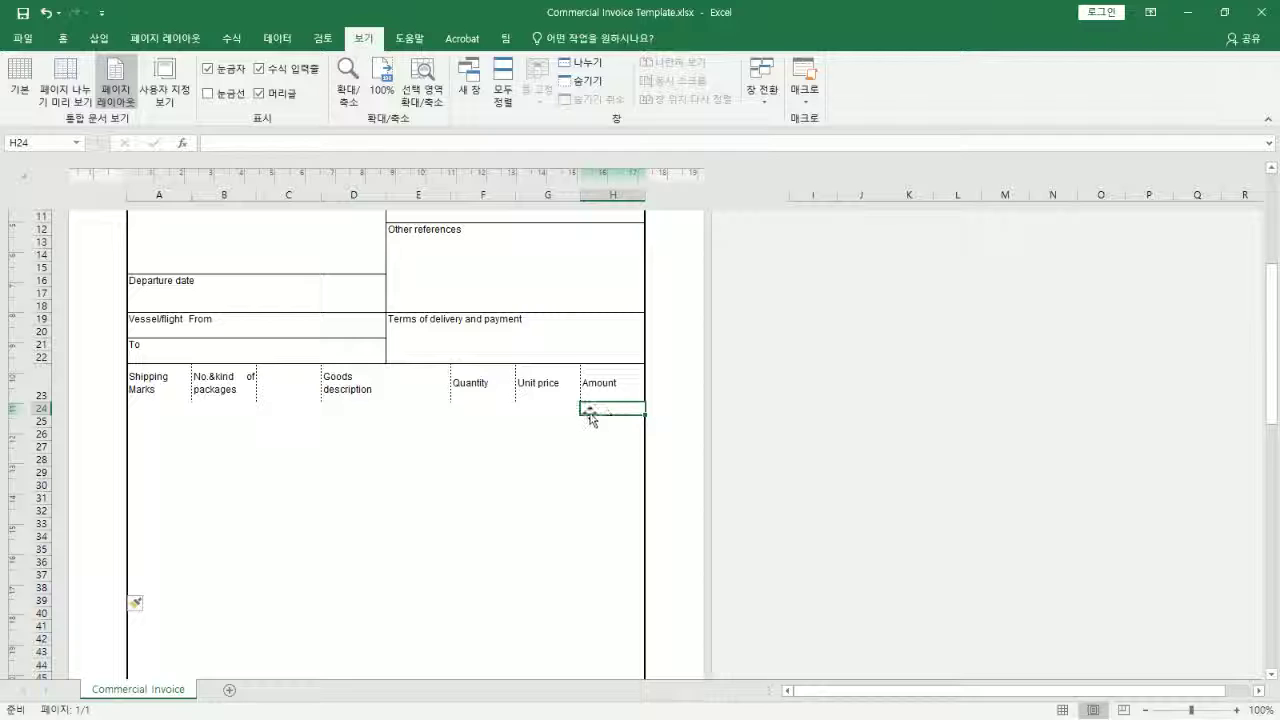
pyautogui.click(572, 410)
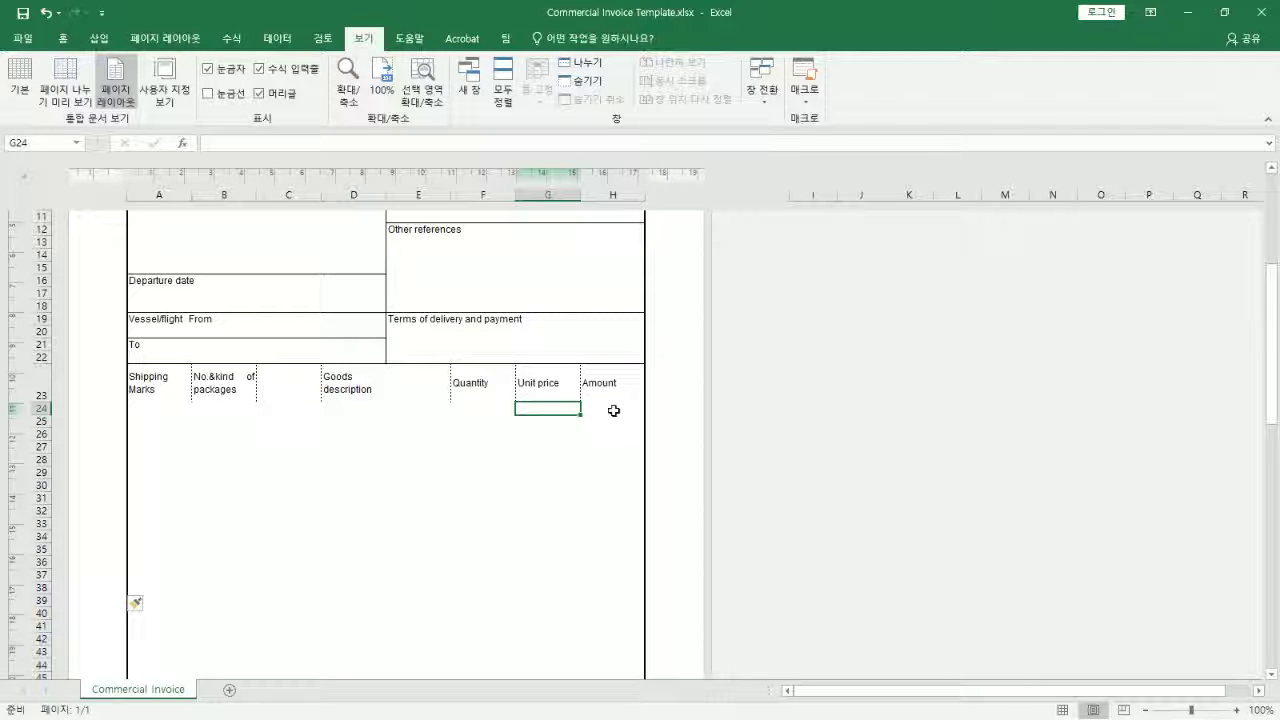
pyautogui.click(610, 410)
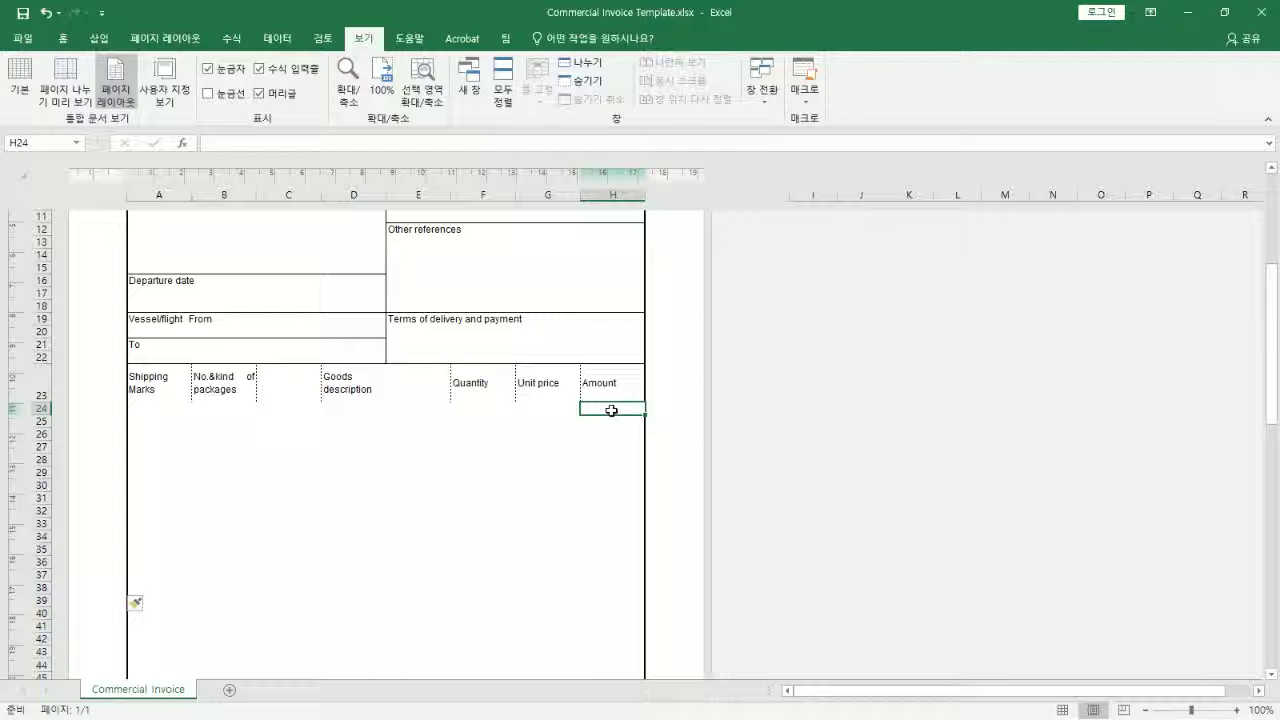
pyautogui.click(566, 411)
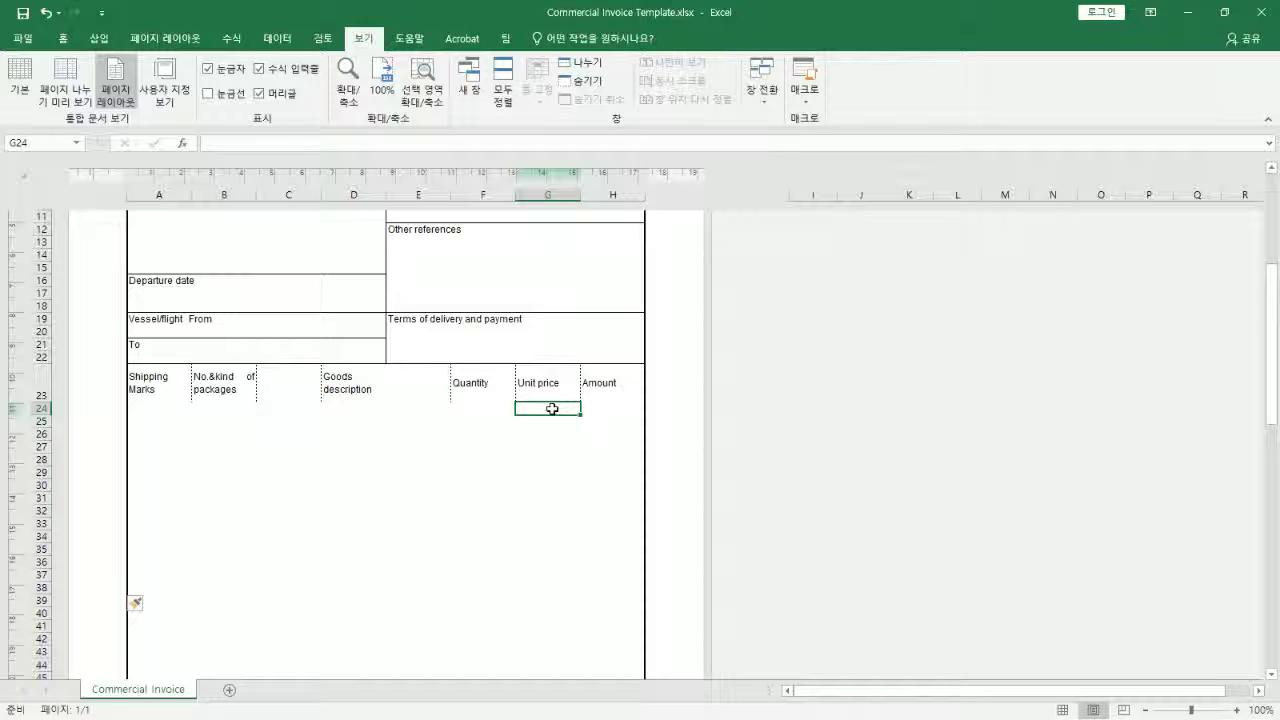
pyautogui.click(620, 409)
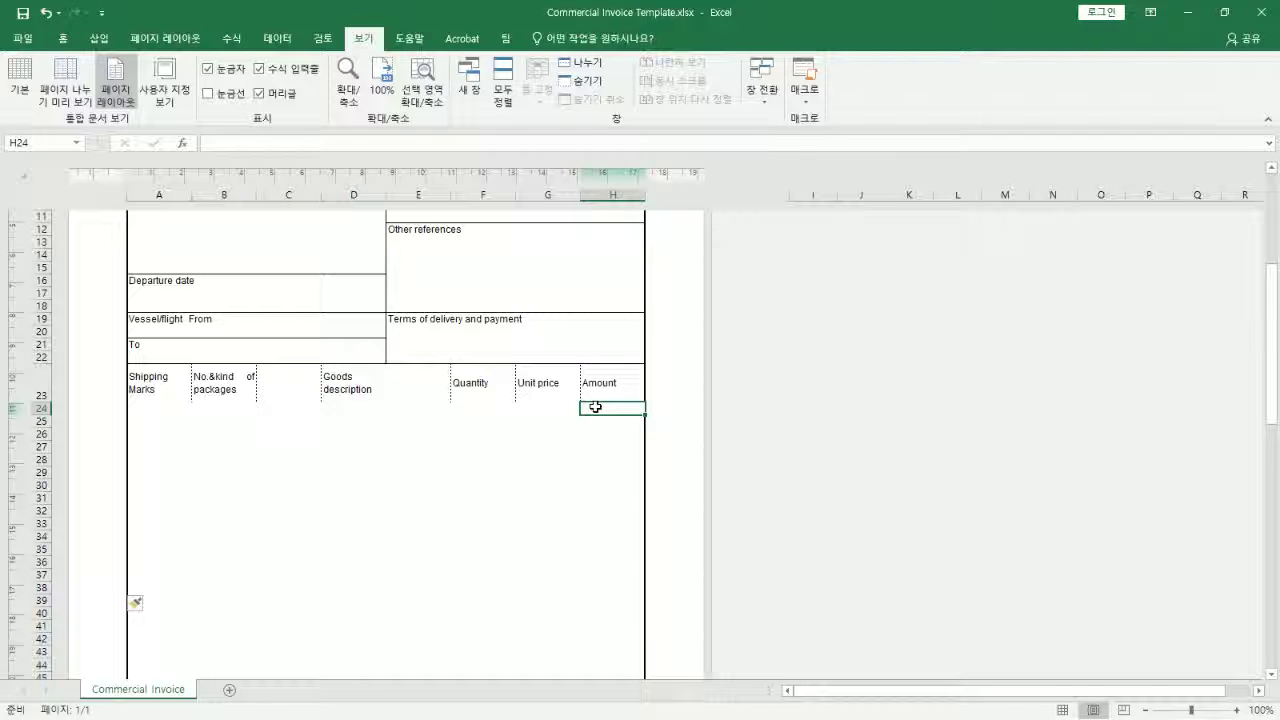
pyautogui.click(540, 408)
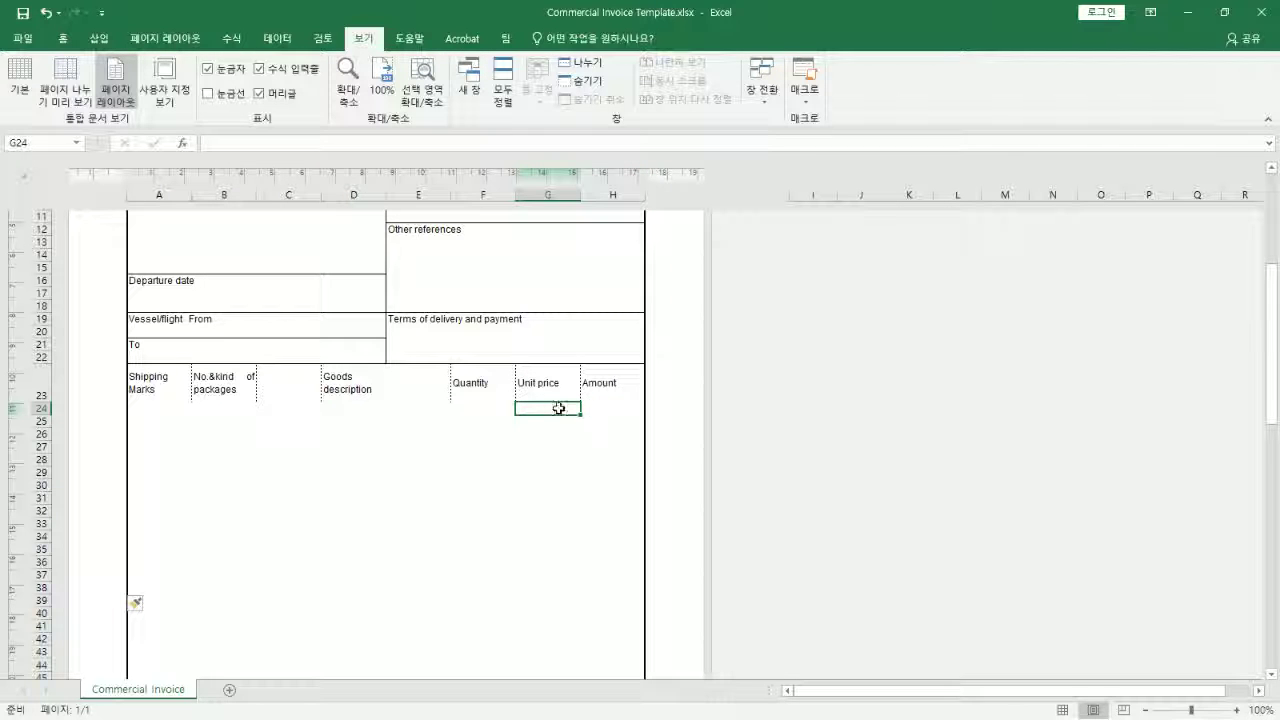
pyautogui.click(469, 407)
pyautogui.click(558, 410)
pyautogui.click(598, 411)
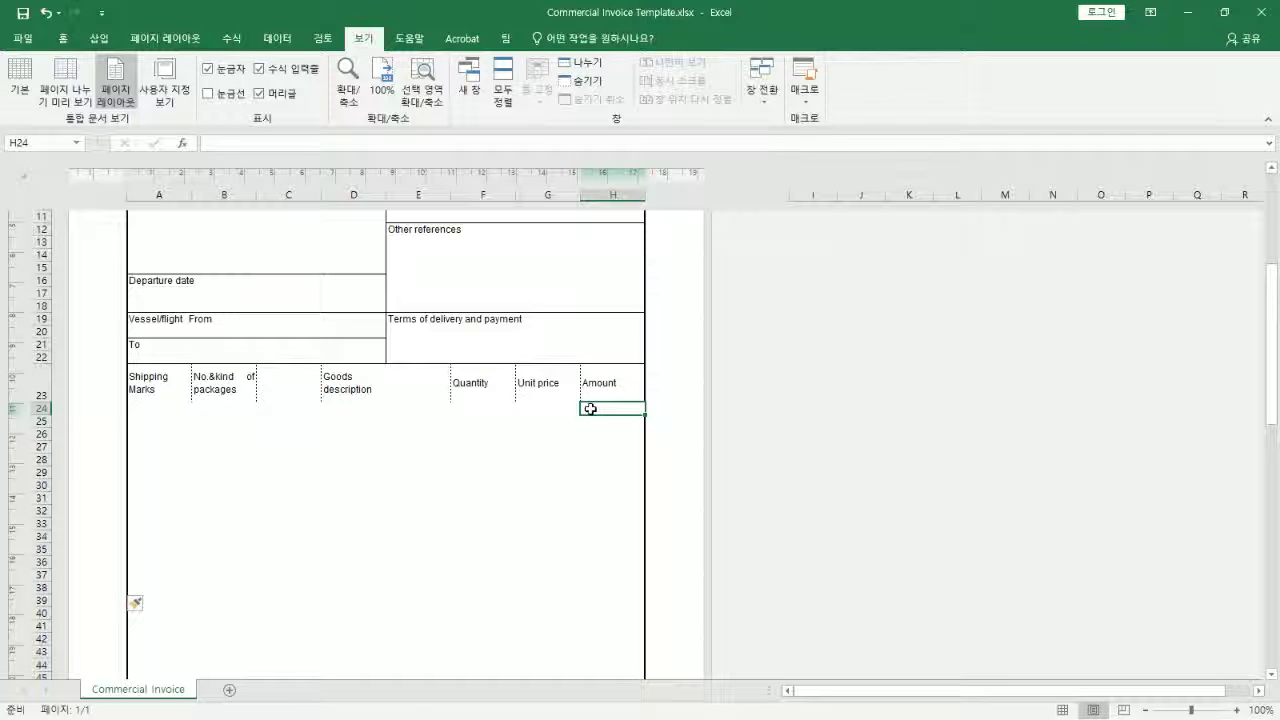
pyautogui.scroll(5, 591, 400)
pyautogui.scroll(-5, 599, 396)
pyautogui.scroll(-9, 599, 396)
pyautogui.scroll(9, 600, 394)
# Widen the Amount column and delete the empty column C beside the packages heading
pyautogui.moveTo(646, 195); pyautogui.dragTo(677, 210)
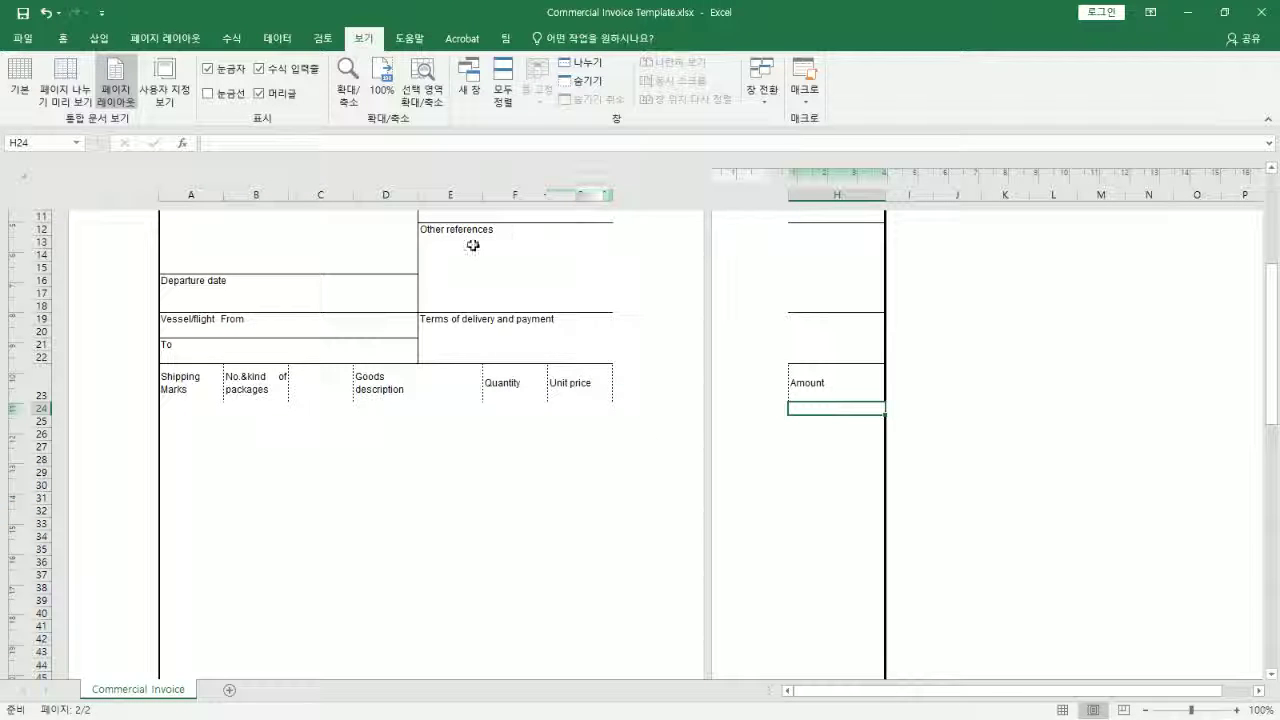
pyautogui.moveTo(313, 395); pyautogui.dragTo(270, 393)
pyautogui.click(317, 392)
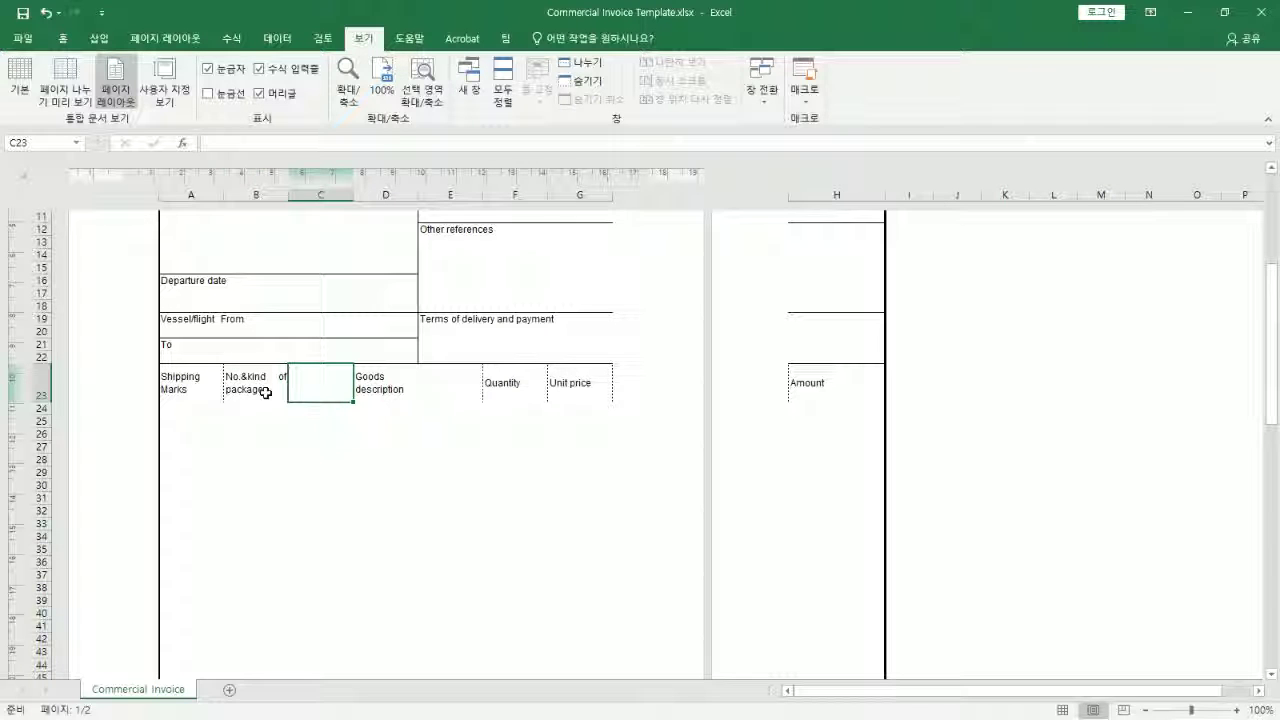
pyautogui.scroll(4, 335, 375)
pyautogui.scroll(-7, 340, 346)
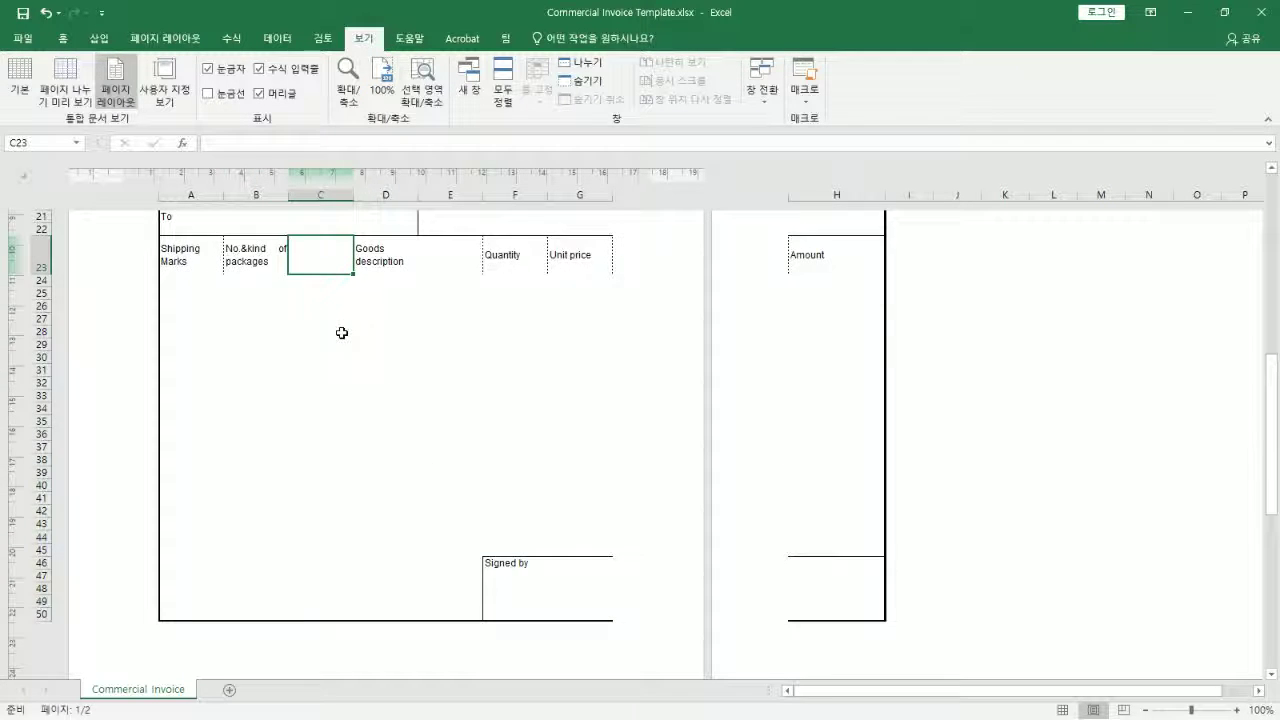
pyautogui.scroll(5, 341, 332)
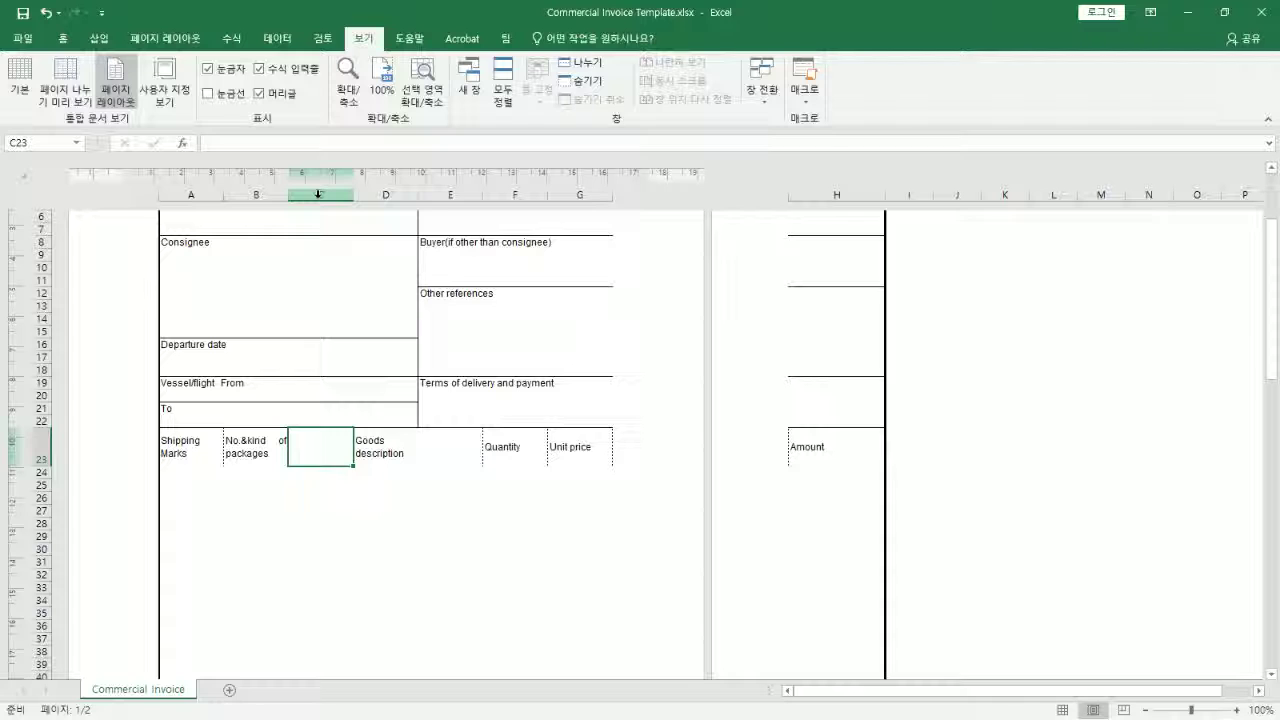
pyautogui.rightClick(318, 194)
pyautogui.click(362, 327)
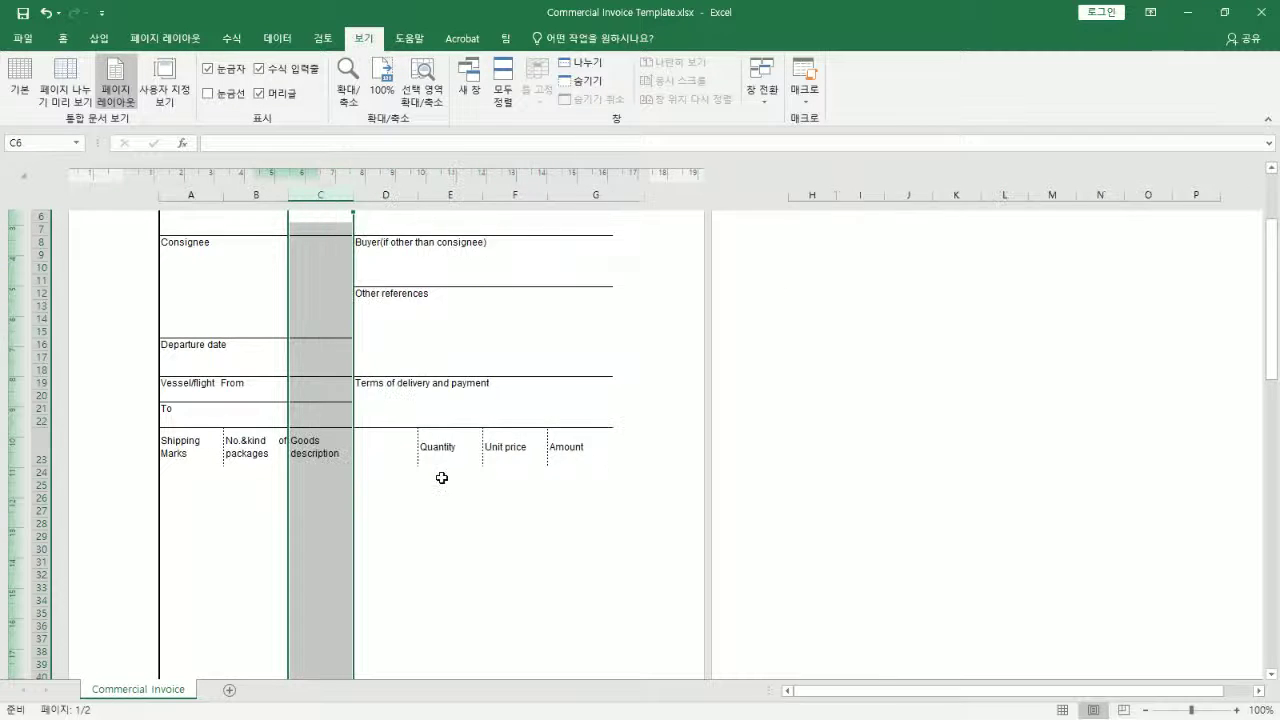
pyautogui.scroll(3, 494, 480)
pyautogui.click(499, 485)
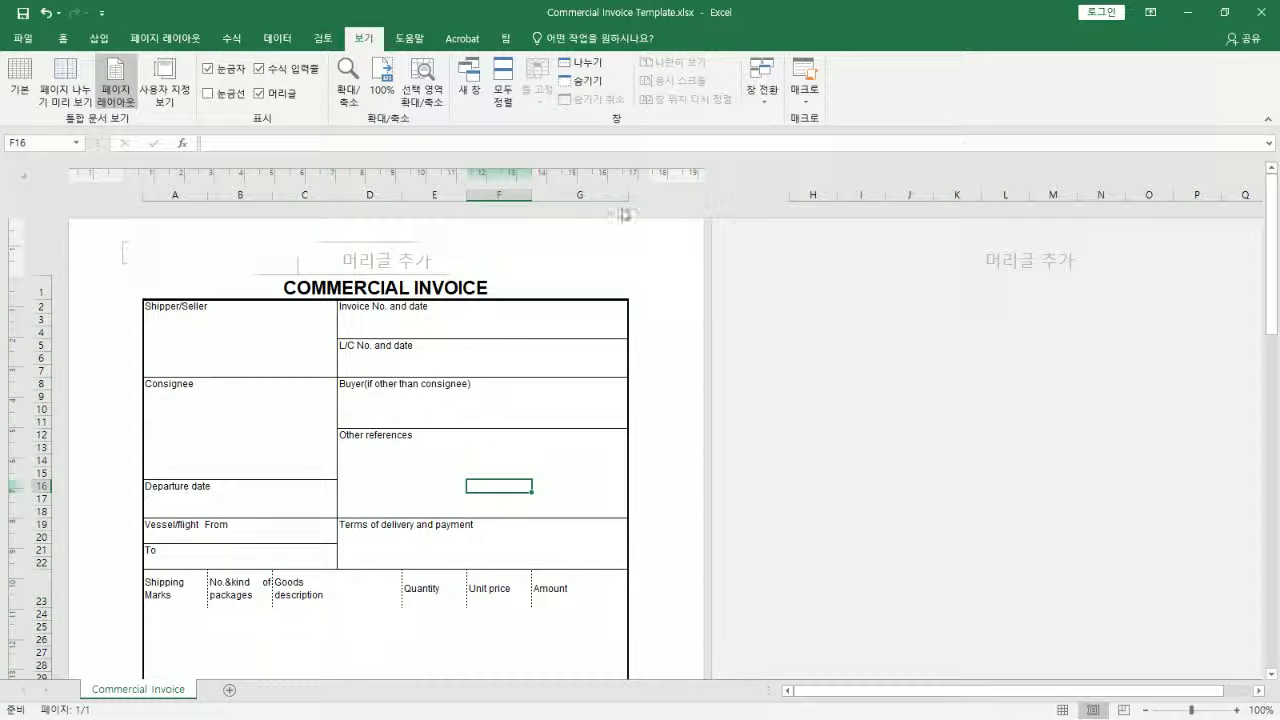
# Resize columns A, B, Goods description and Amount so the invoice fits one page
pyautogui.moveTo(628, 195); pyautogui.dragTo(640, 195)
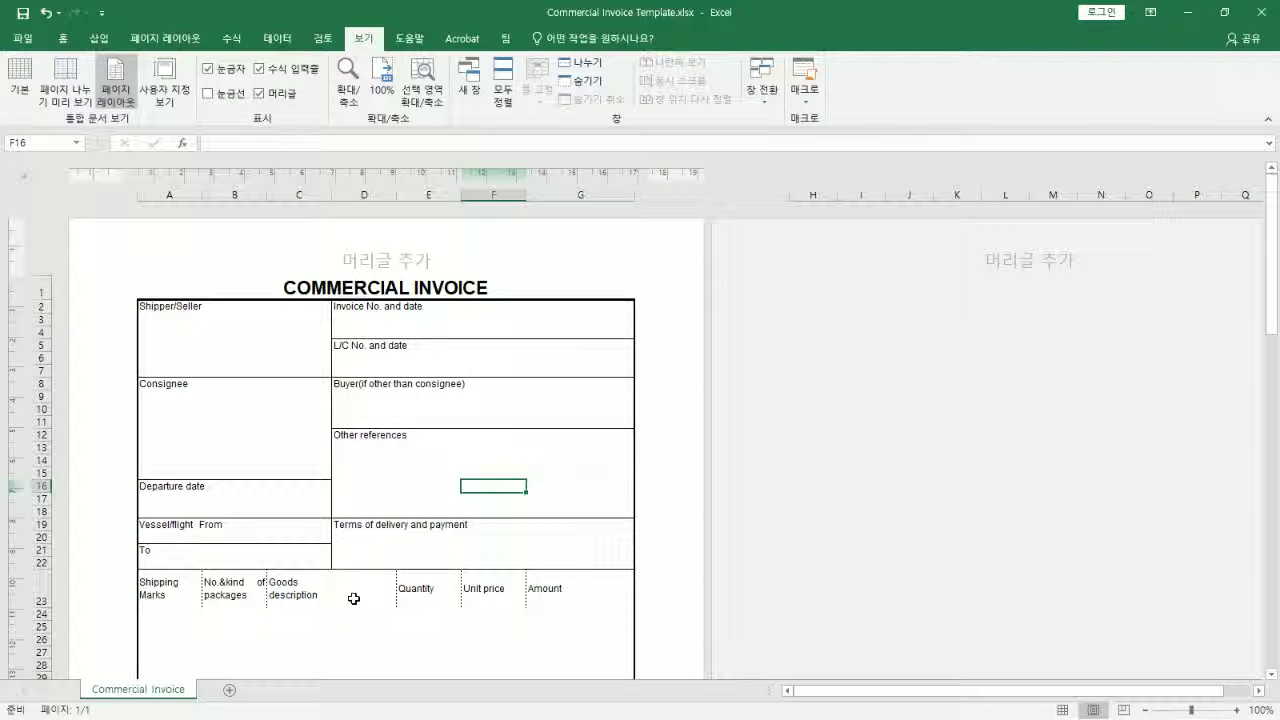
pyautogui.click(223, 588)
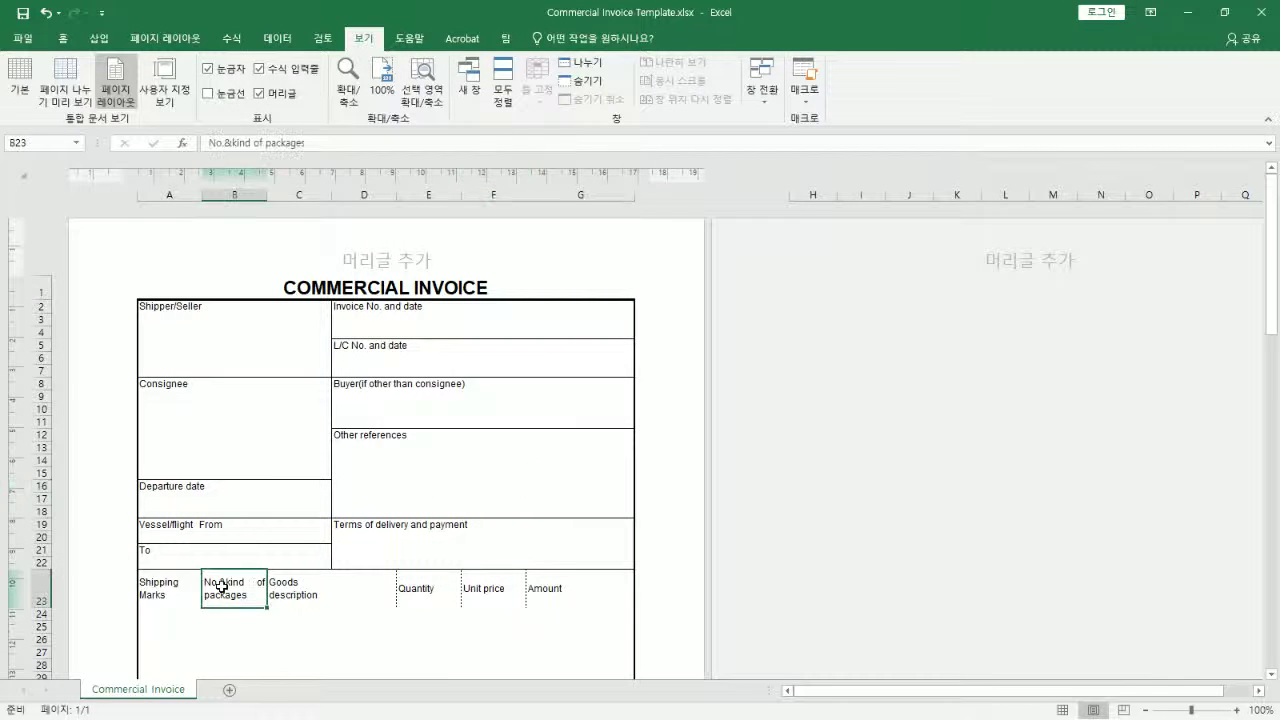
pyautogui.moveTo(268, 188); pyautogui.dragTo(286, 188)
pyautogui.moveTo(188, 193); pyautogui.dragTo(246, 191)
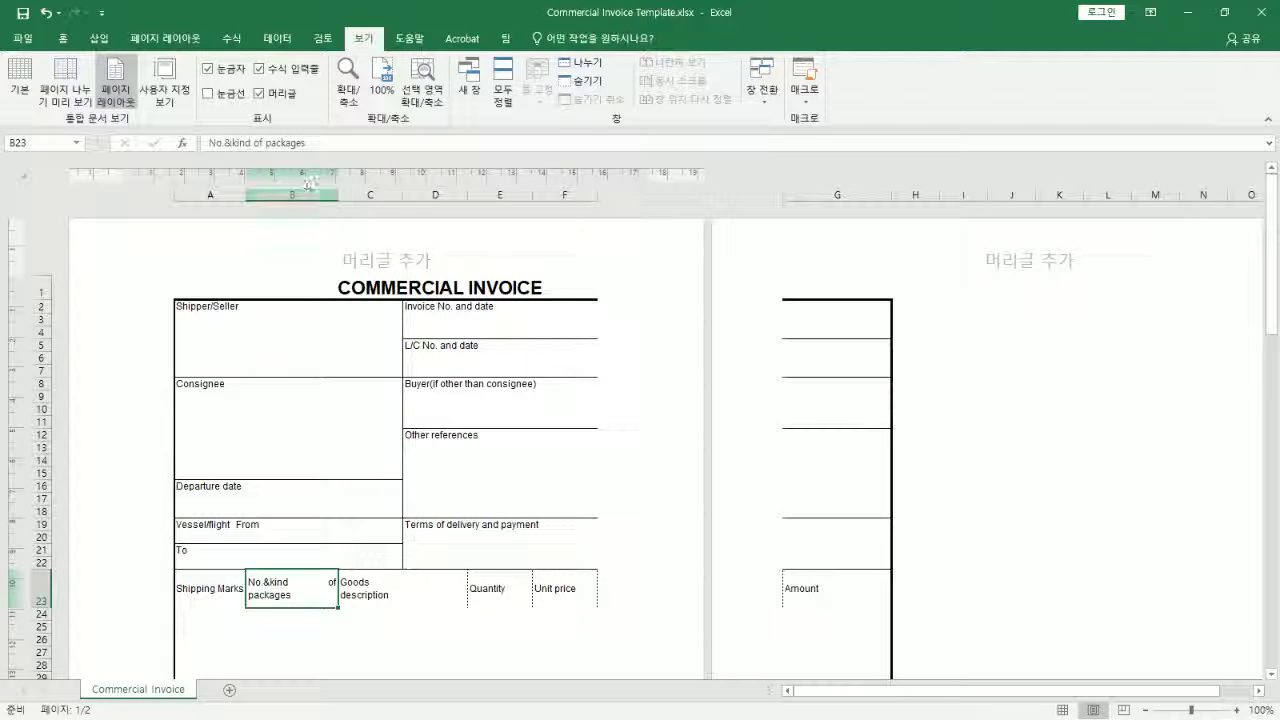
pyautogui.moveTo(404, 194); pyautogui.dragTo(402, 194)
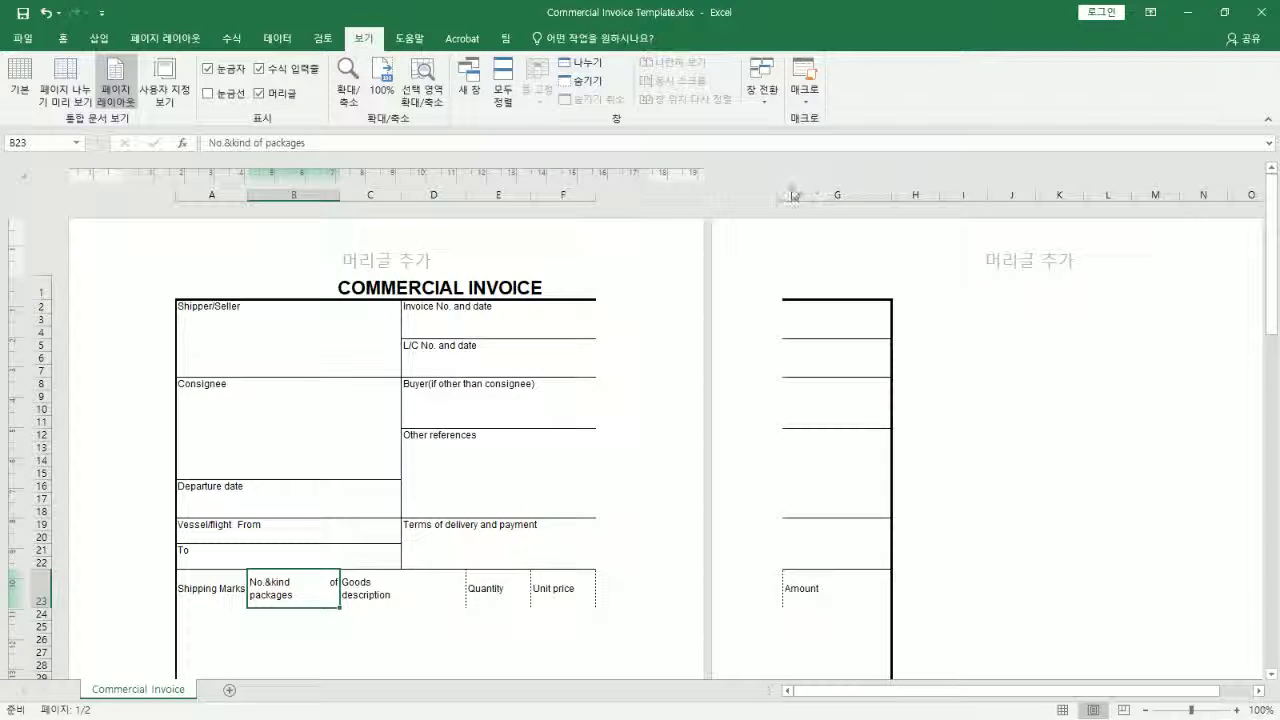
pyautogui.moveTo(891, 197); pyautogui.dragTo(880, 197)
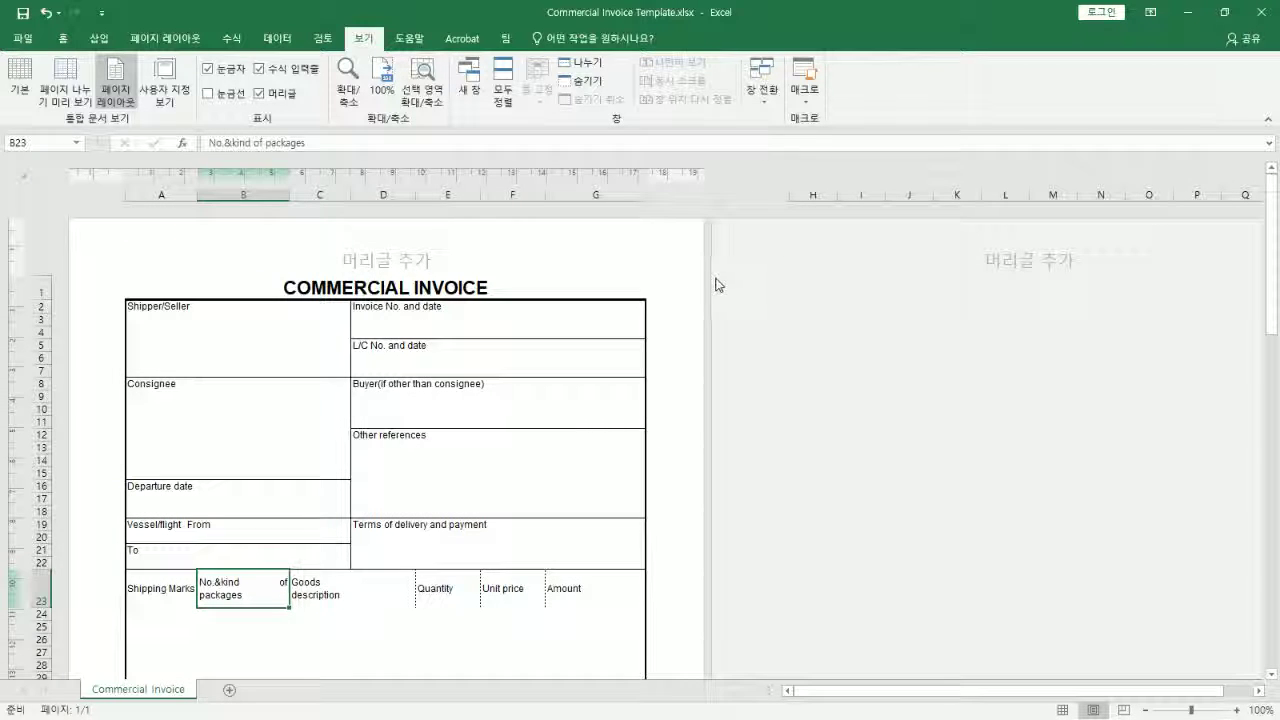
# Look over the goods-table header cells in row 23
pyautogui.scroll(-3, 600, 490)
pyautogui.click(549, 411)
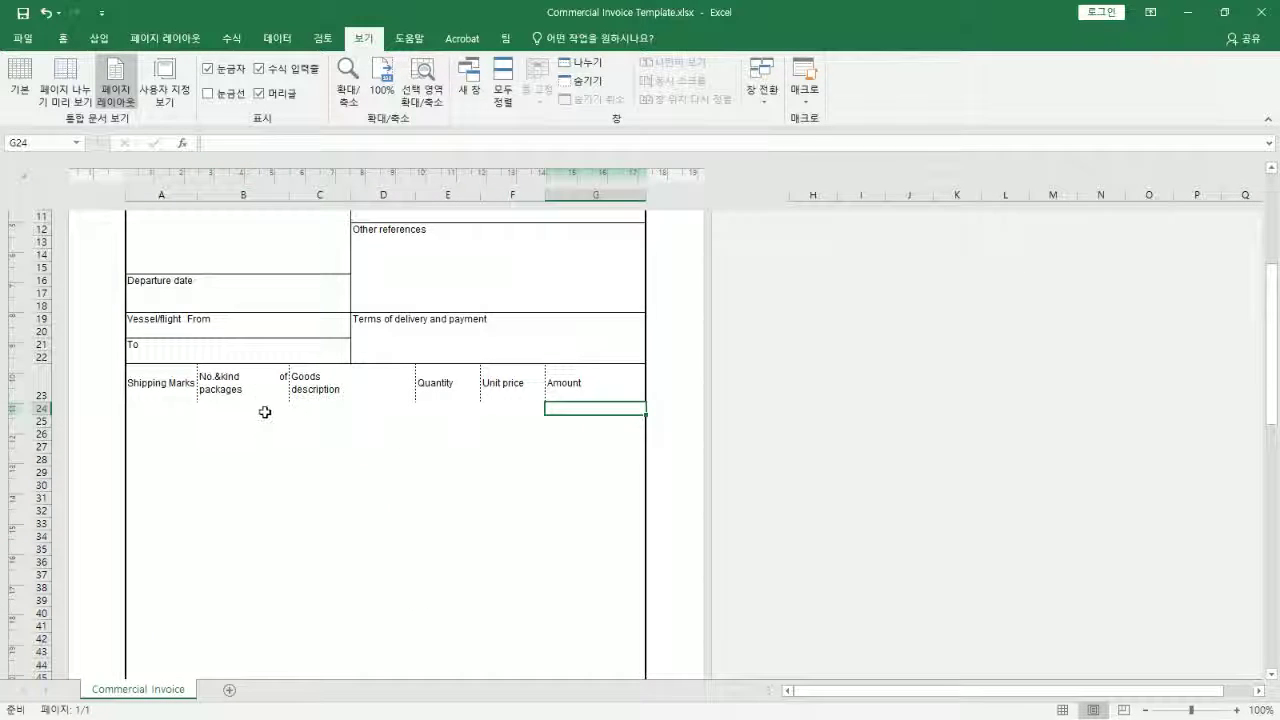
pyautogui.click(255, 418)
pyautogui.click(243, 378)
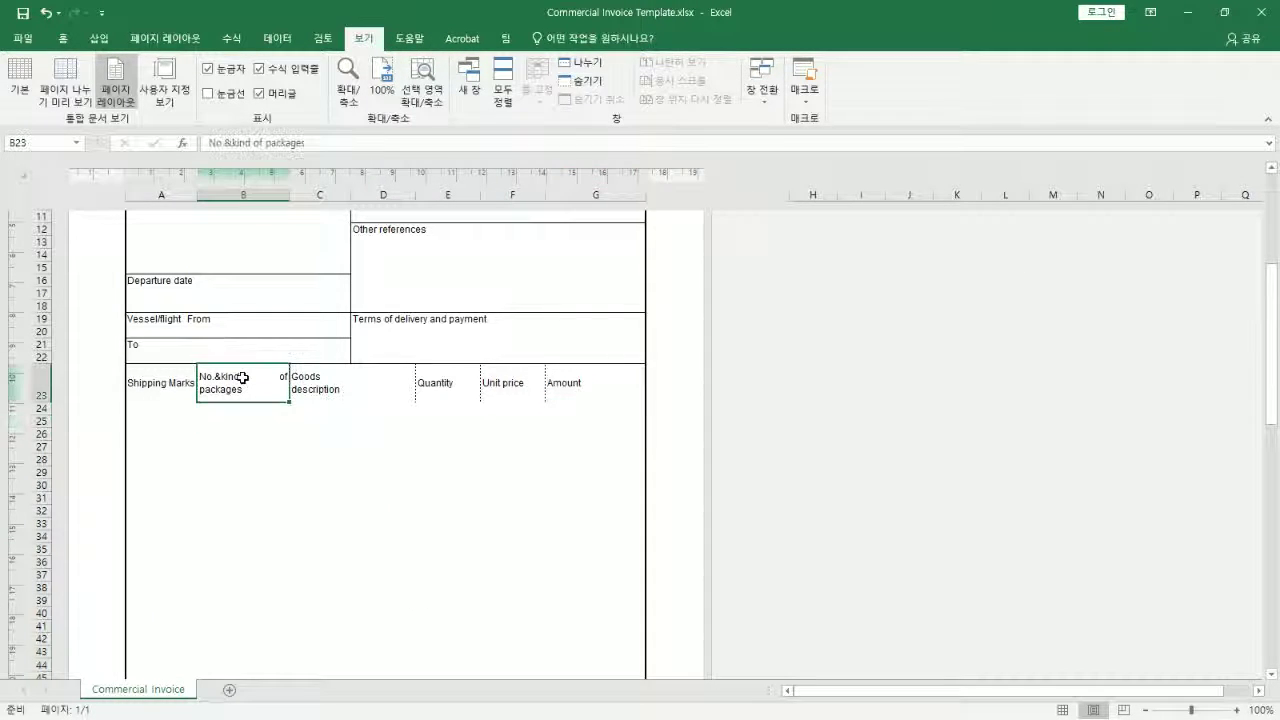
pyautogui.click(163, 378)
pyautogui.scroll(4, 269, 329)
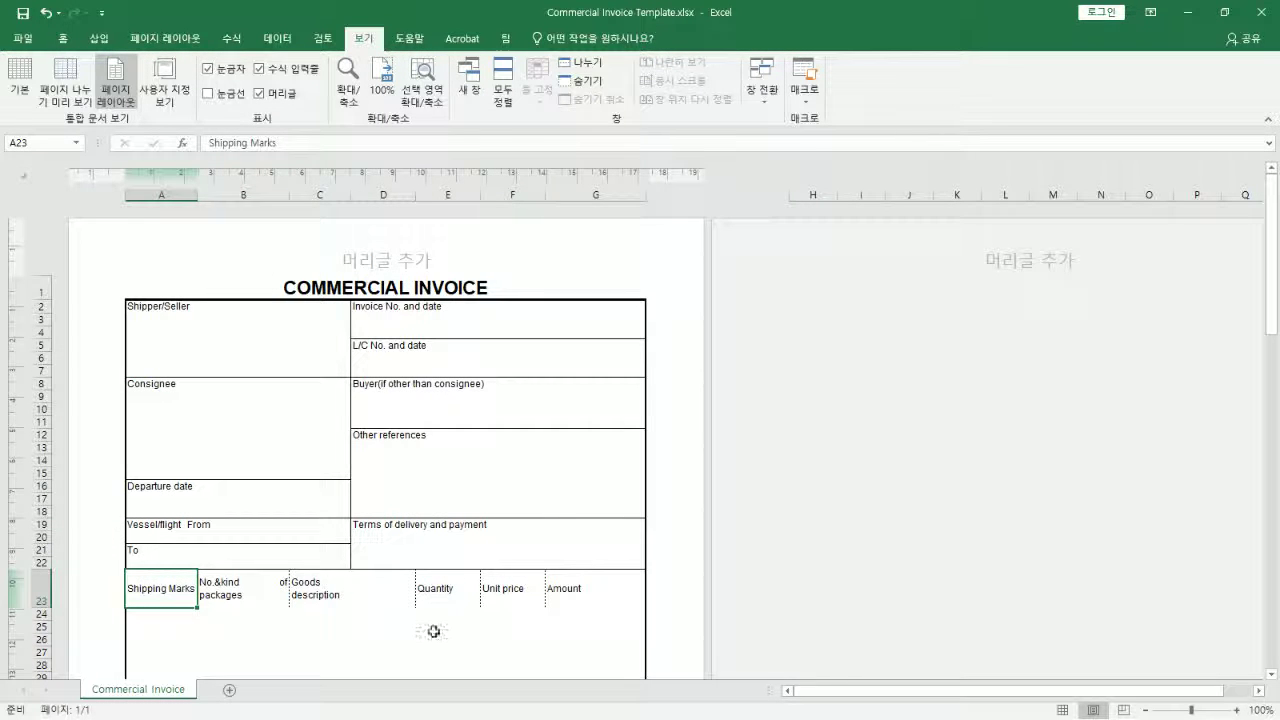
pyautogui.keyDown('shift'); pyautogui.click(624, 584); pyautogui.keyUp('shift')
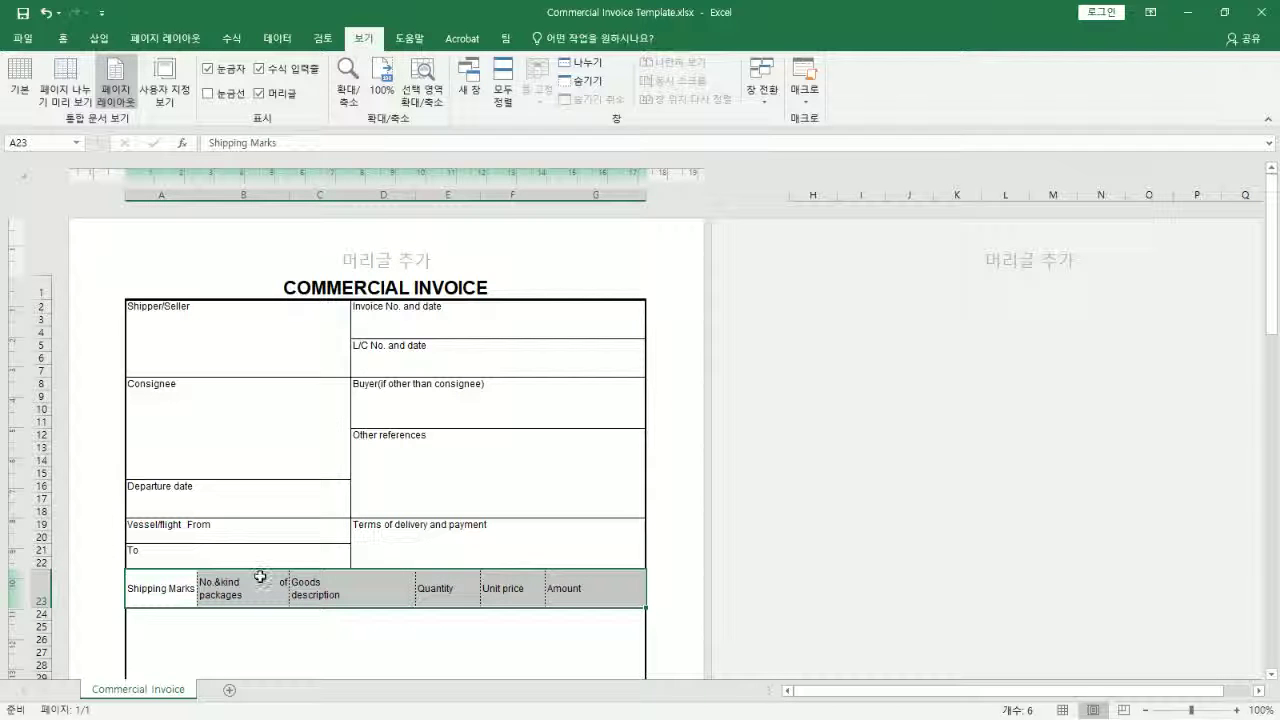
pyautogui.click(149, 594)
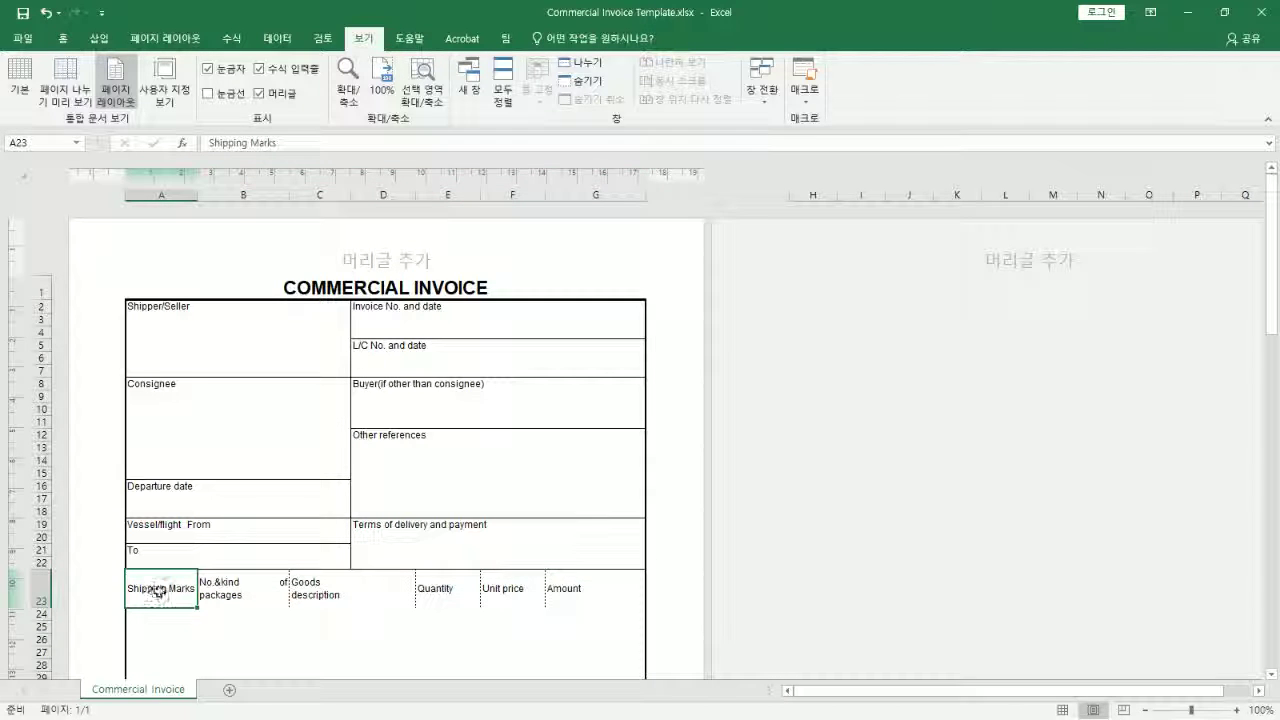
pyautogui.click(243, 589)
pyautogui.click(345, 588)
pyautogui.click(447, 588)
pyautogui.click(598, 588)
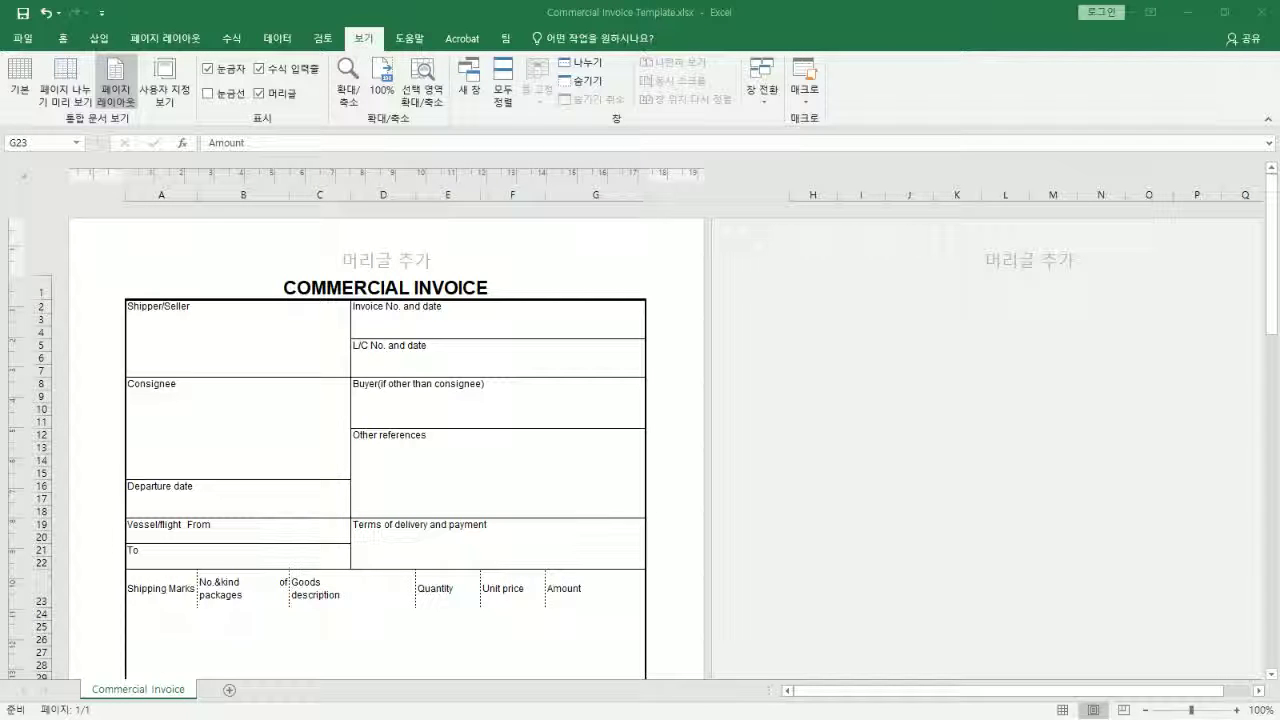
# Top-align the header row A23:G23
pyautogui.moveTo(137, 586); pyautogui.dragTo(572, 578)
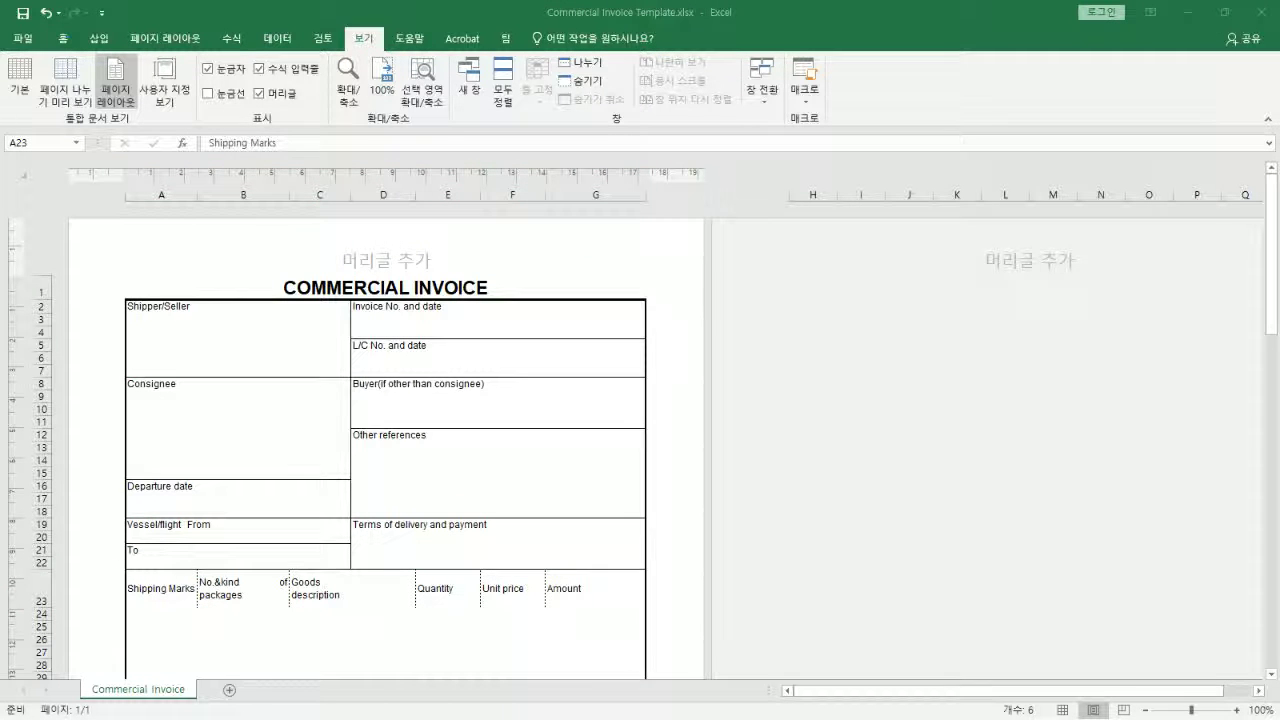
pyautogui.click(171, 588)
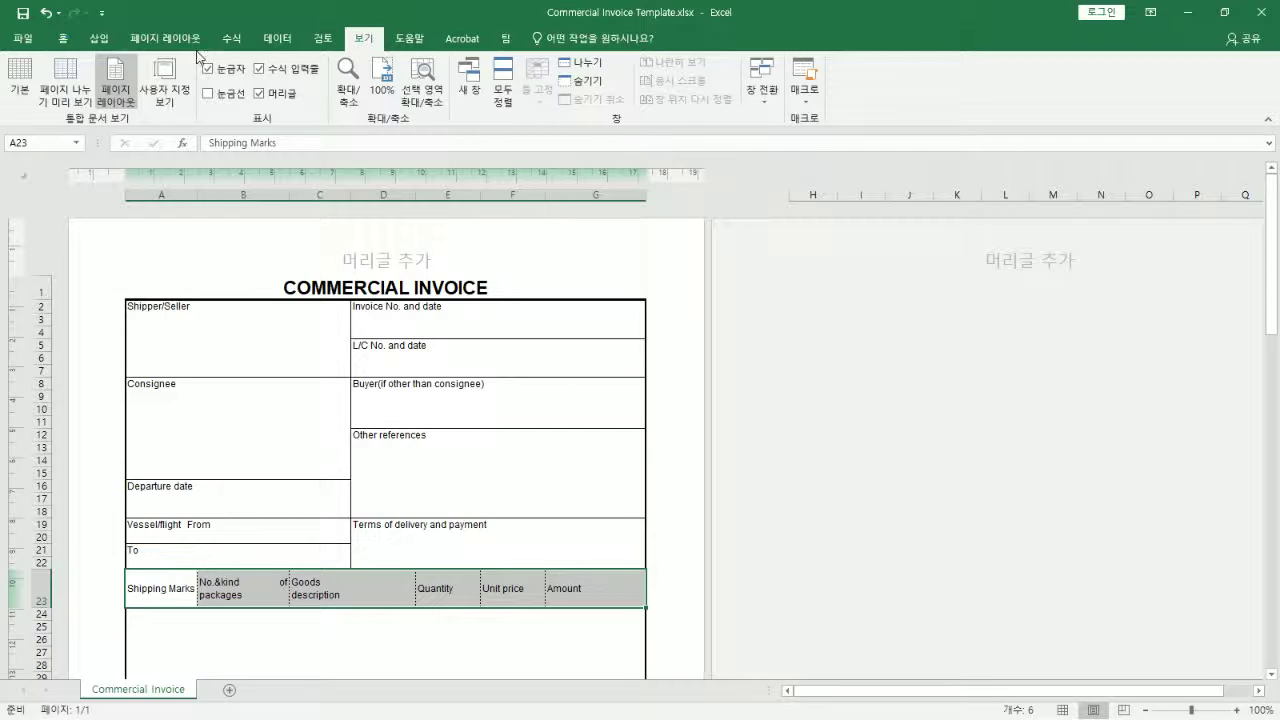
pyautogui.click(63, 38)
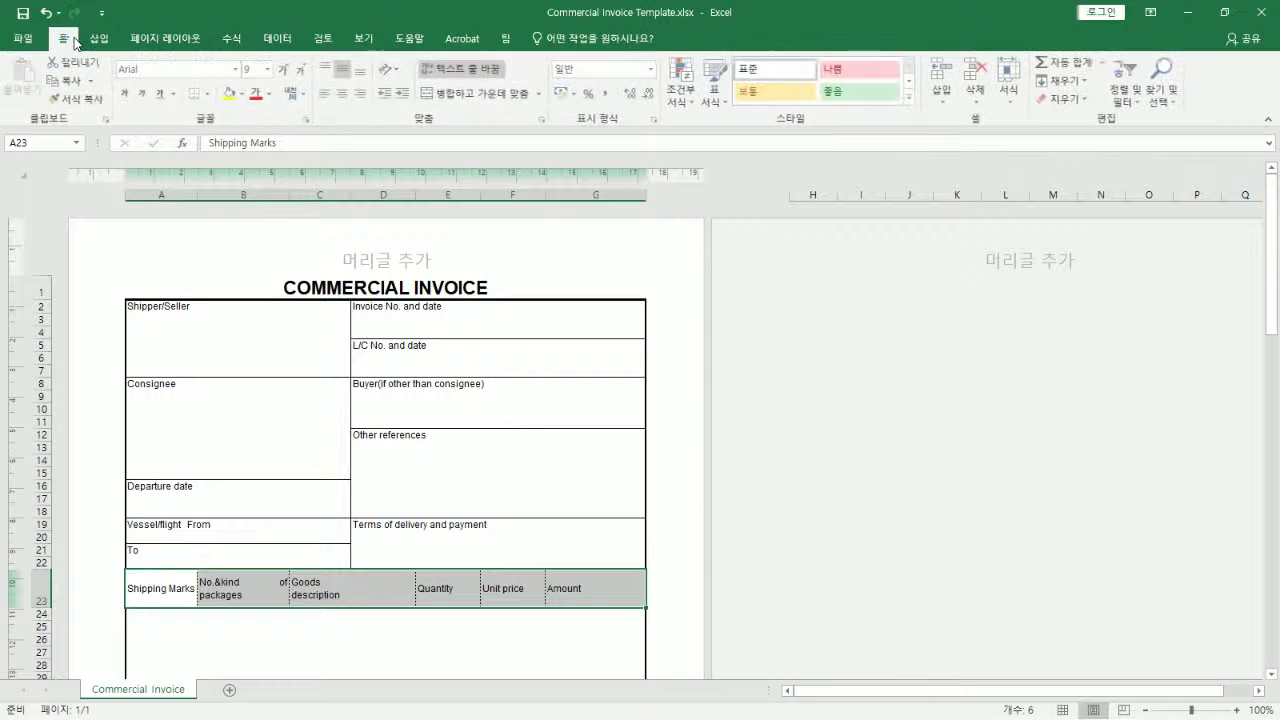
pyautogui.click(327, 69)
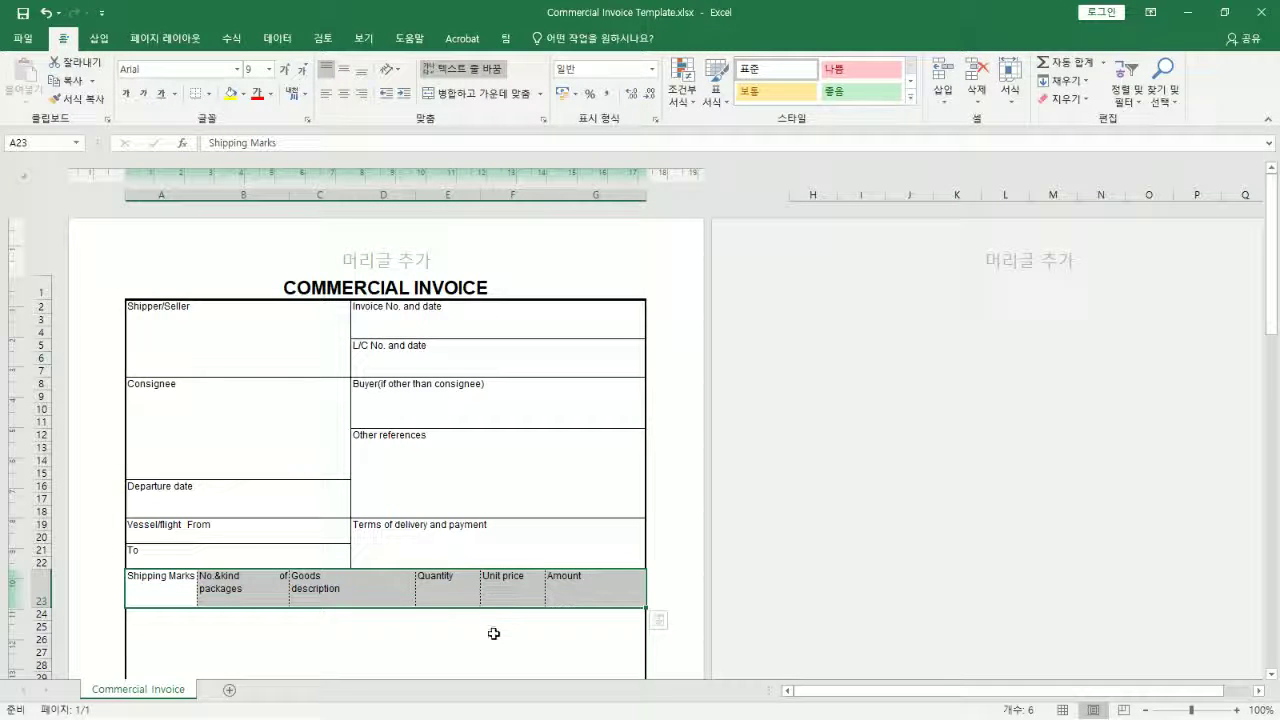
# Turn off Wrap Text for header row A23:G23 so Goods description fits one line
pyautogui.click(344, 591)
pyautogui.click(226, 594)
pyautogui.moveTo(160, 590); pyautogui.dragTo(586, 594)
pyautogui.click(462, 68)
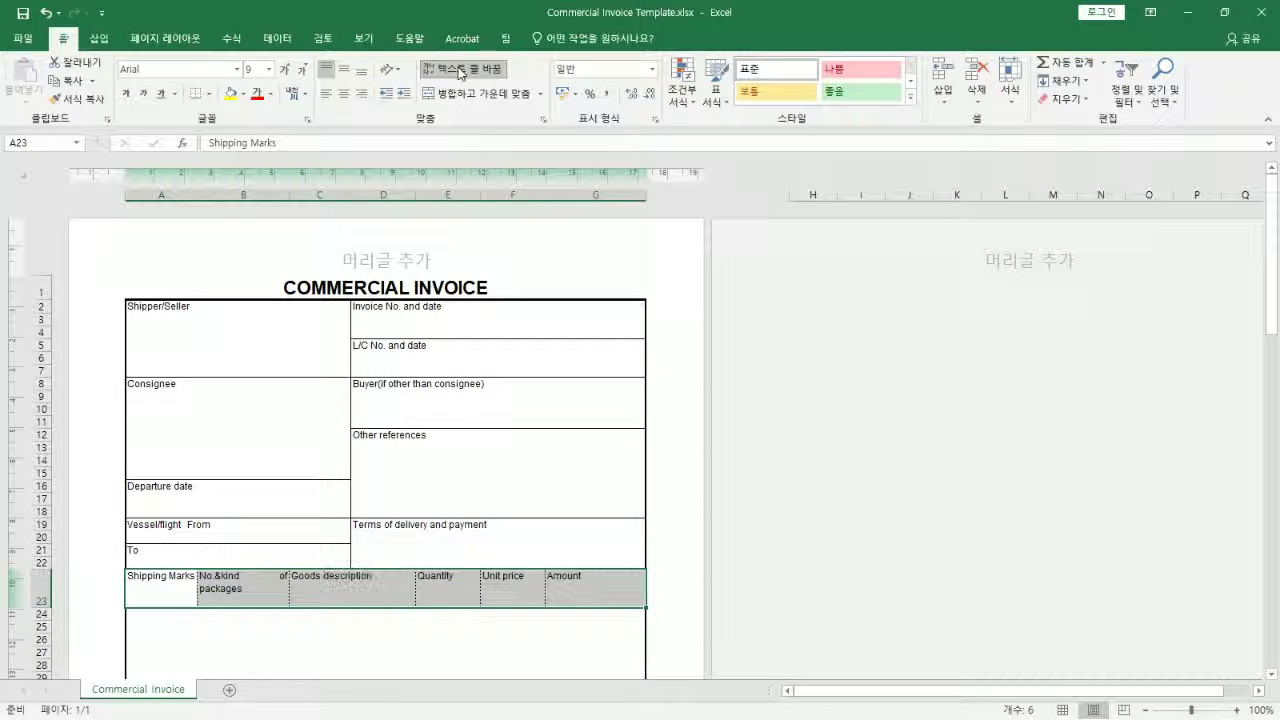
# Copy the 'No.&kind of packages' header text from B23 via the formula bar
pyautogui.click(259, 595)
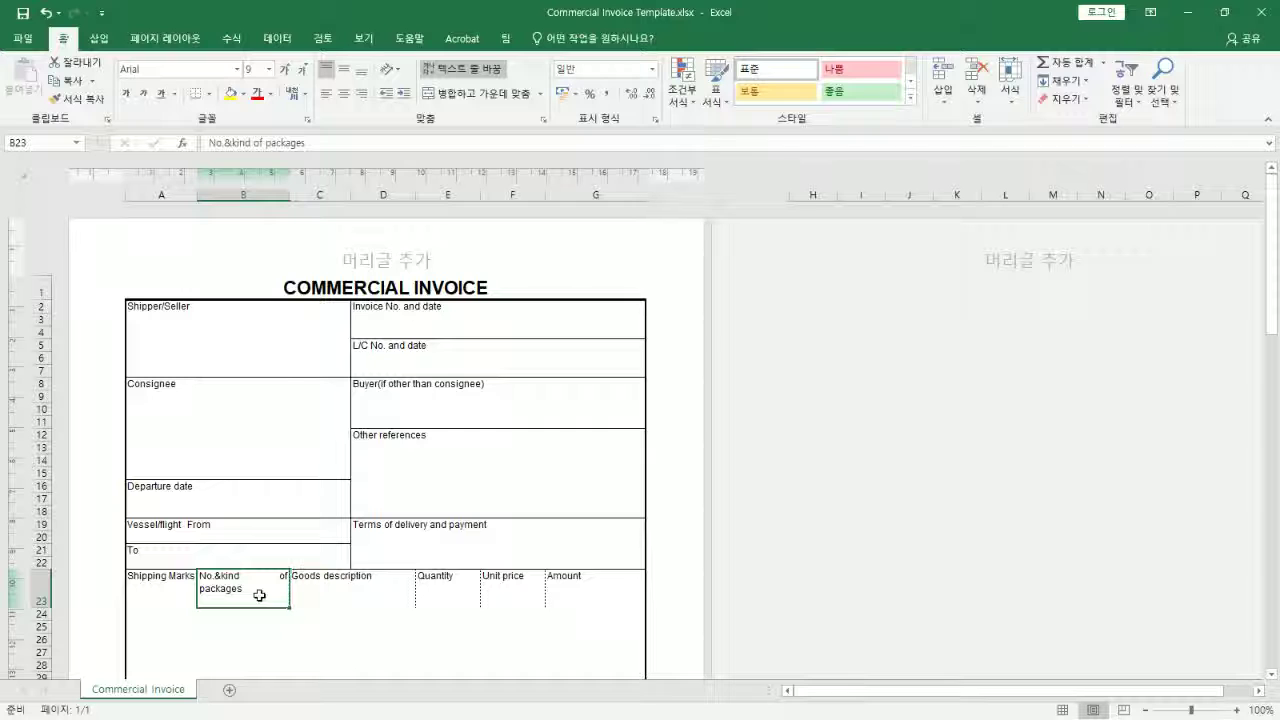
pyautogui.doubleClick(258, 594)
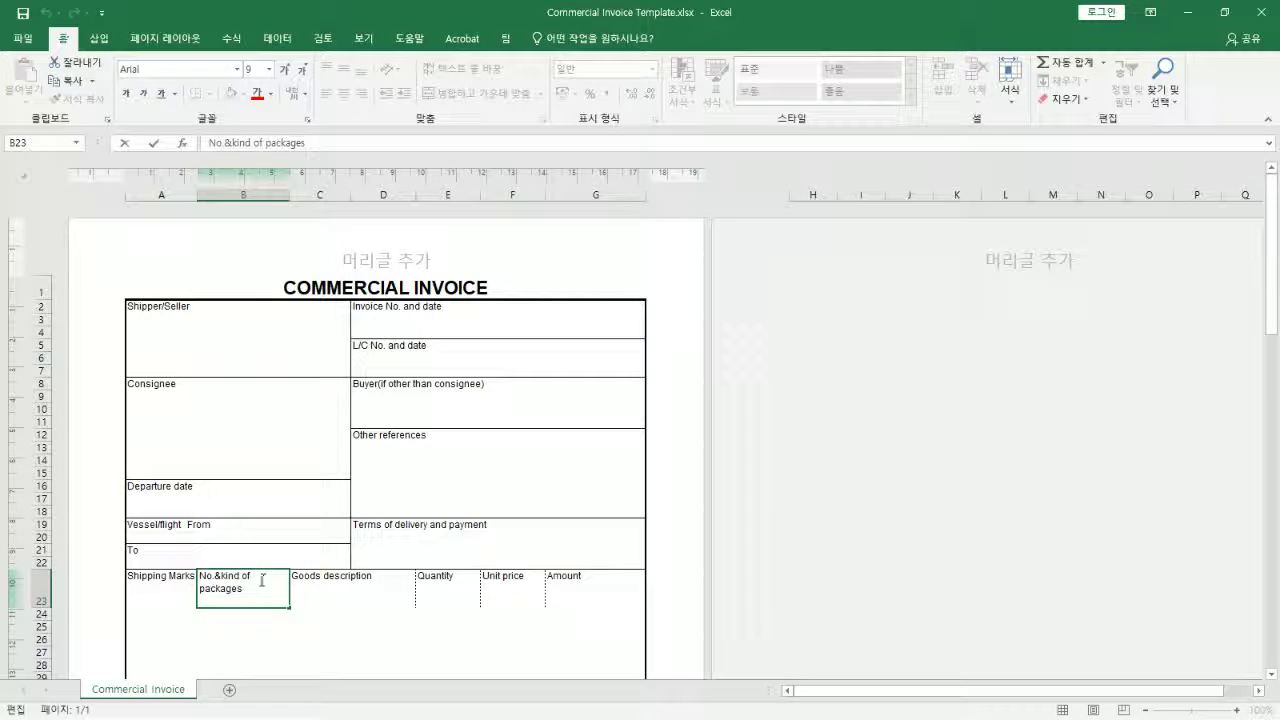
pyautogui.hotkey('ctrl', 'a')
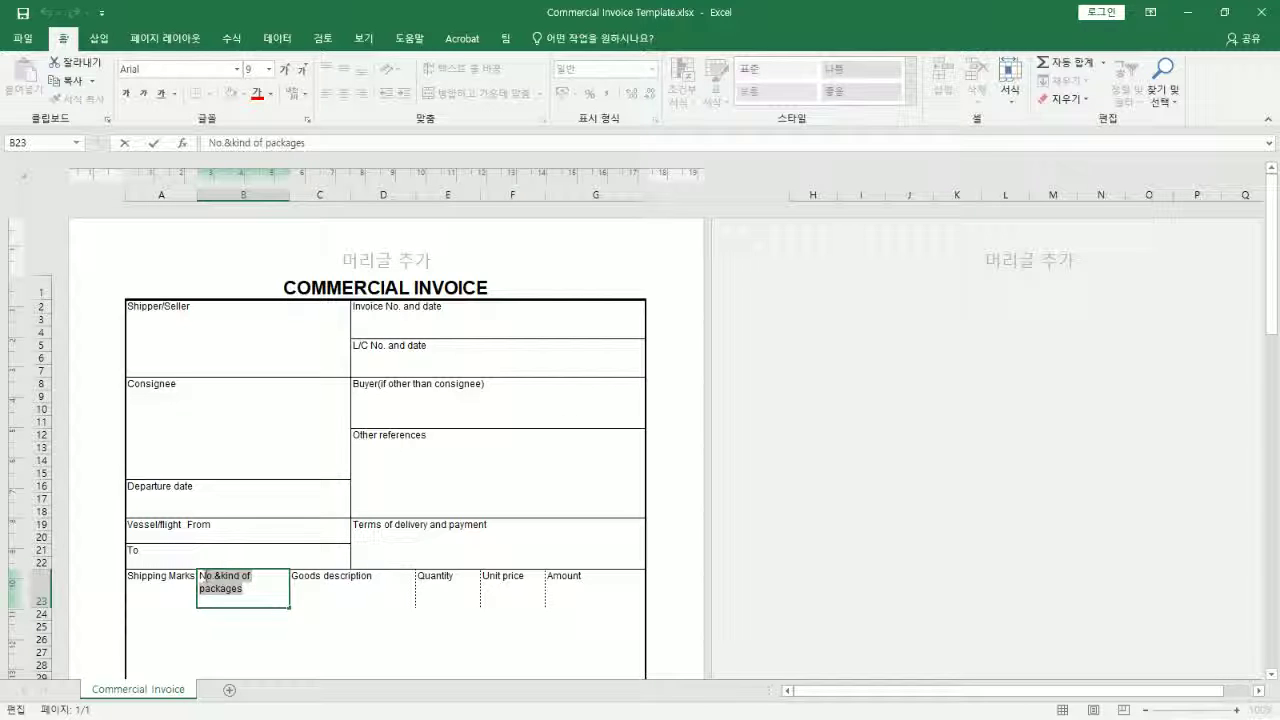
pyautogui.click(360, 652)
pyautogui.click(262, 590)
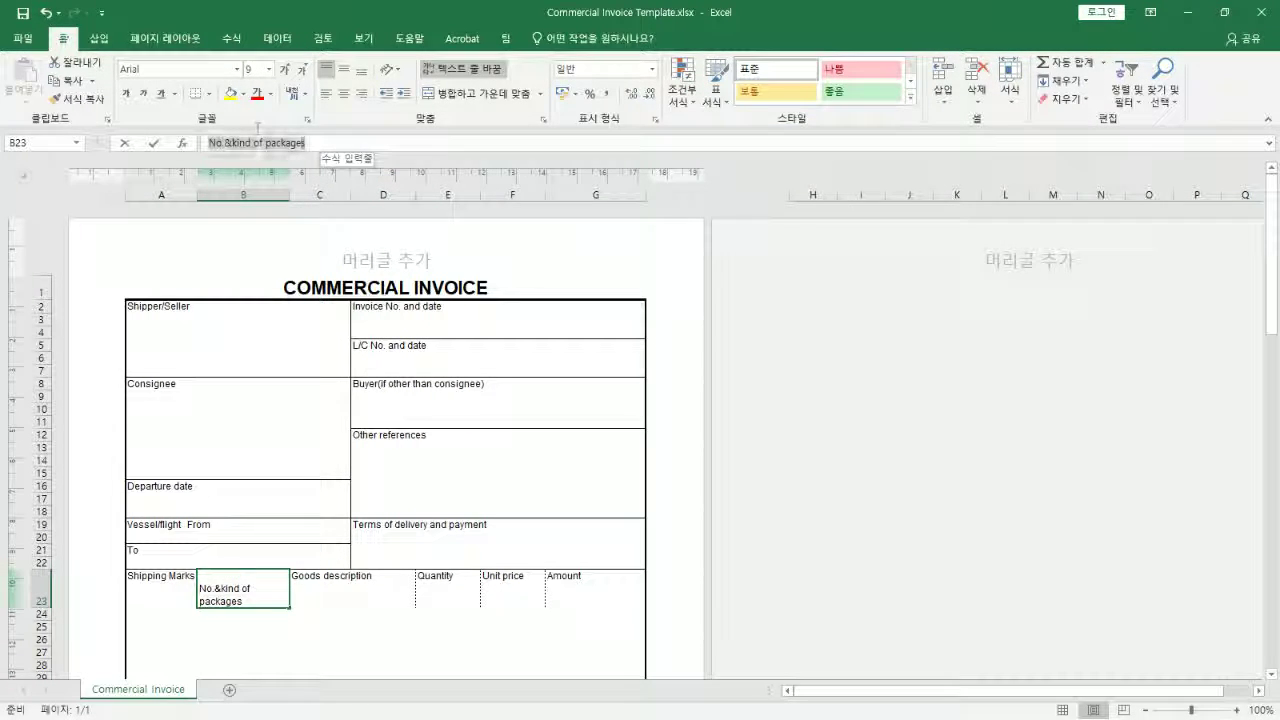
pyautogui.tripleClick(258, 130)
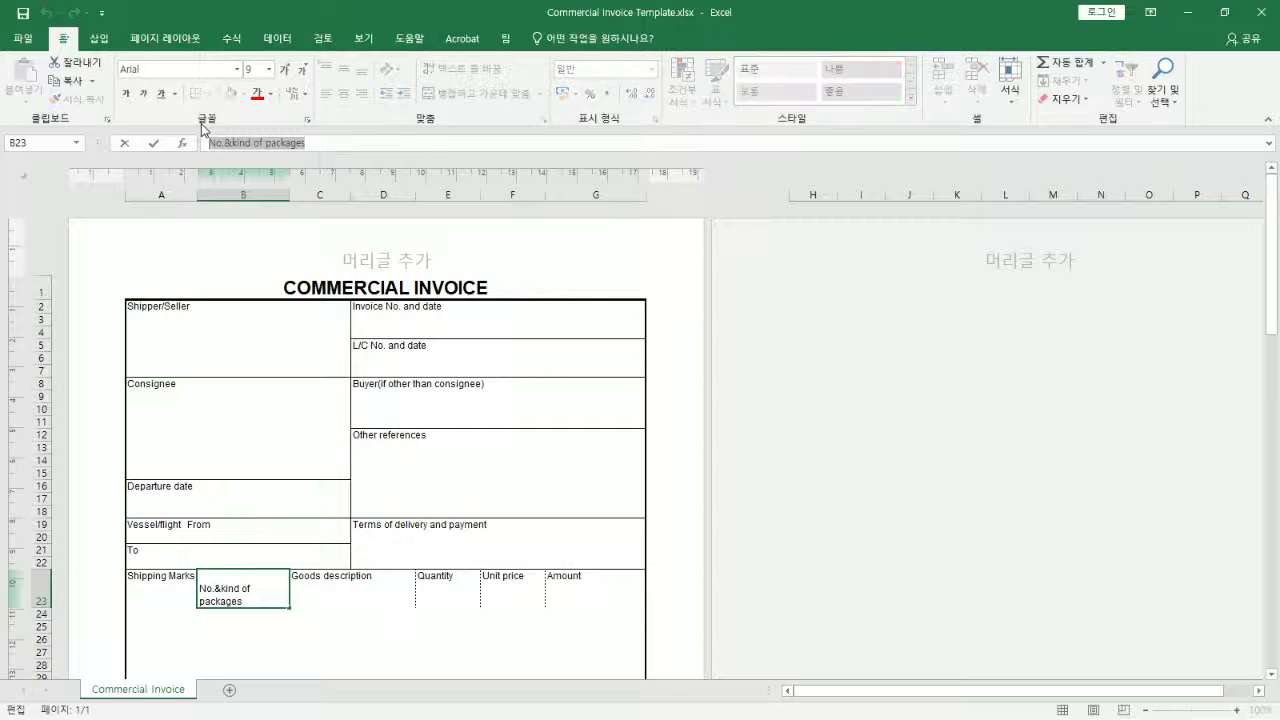
pyautogui.rightClick(289, 145)
pyautogui.click(324, 176)
# Paste the header text into C36, then trial-paste C36 into B23 and undo it
pyautogui.scroll(-5, 314, 557)
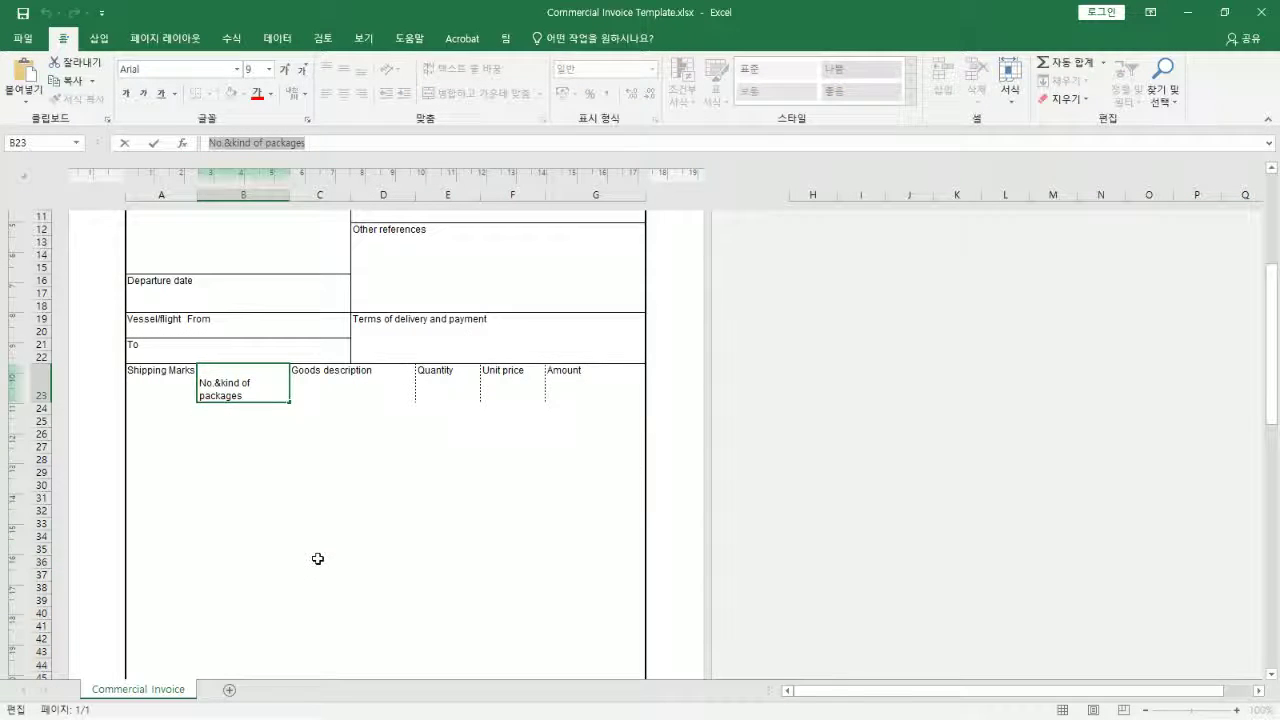
pyautogui.click(340, 560)
pyautogui.hotkey('ctrl', 'v')
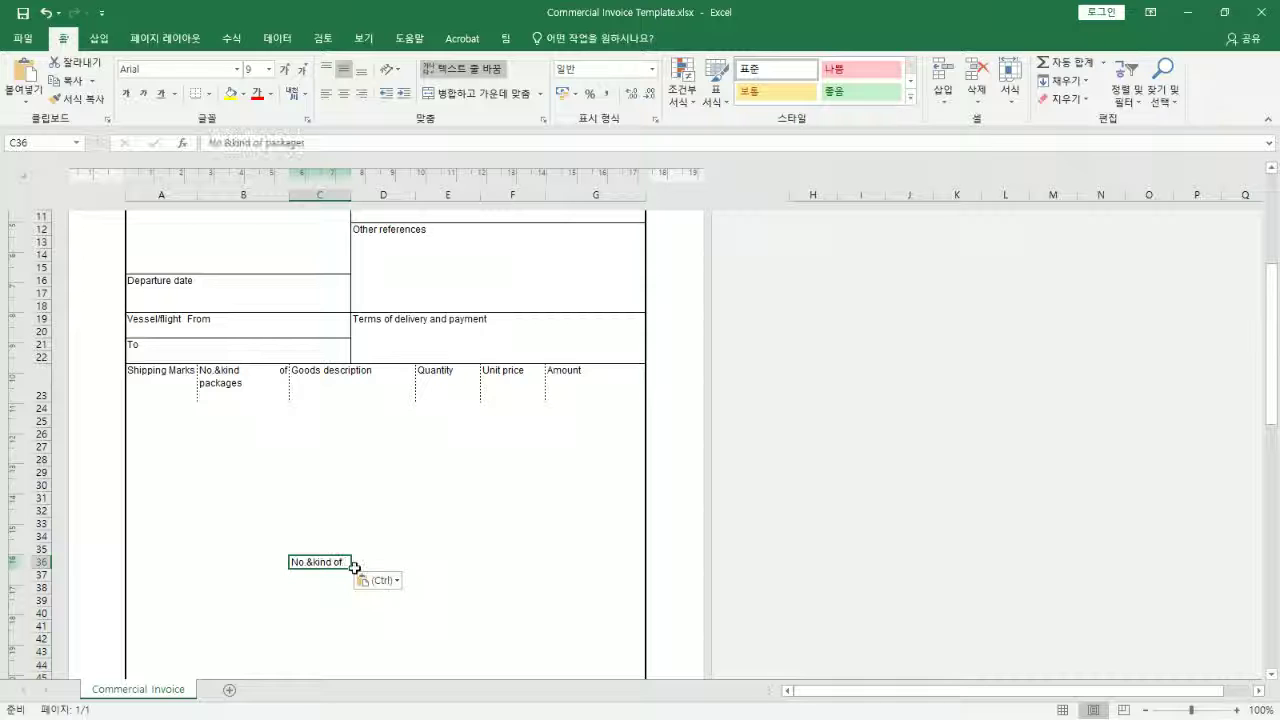
pyautogui.click(251, 393)
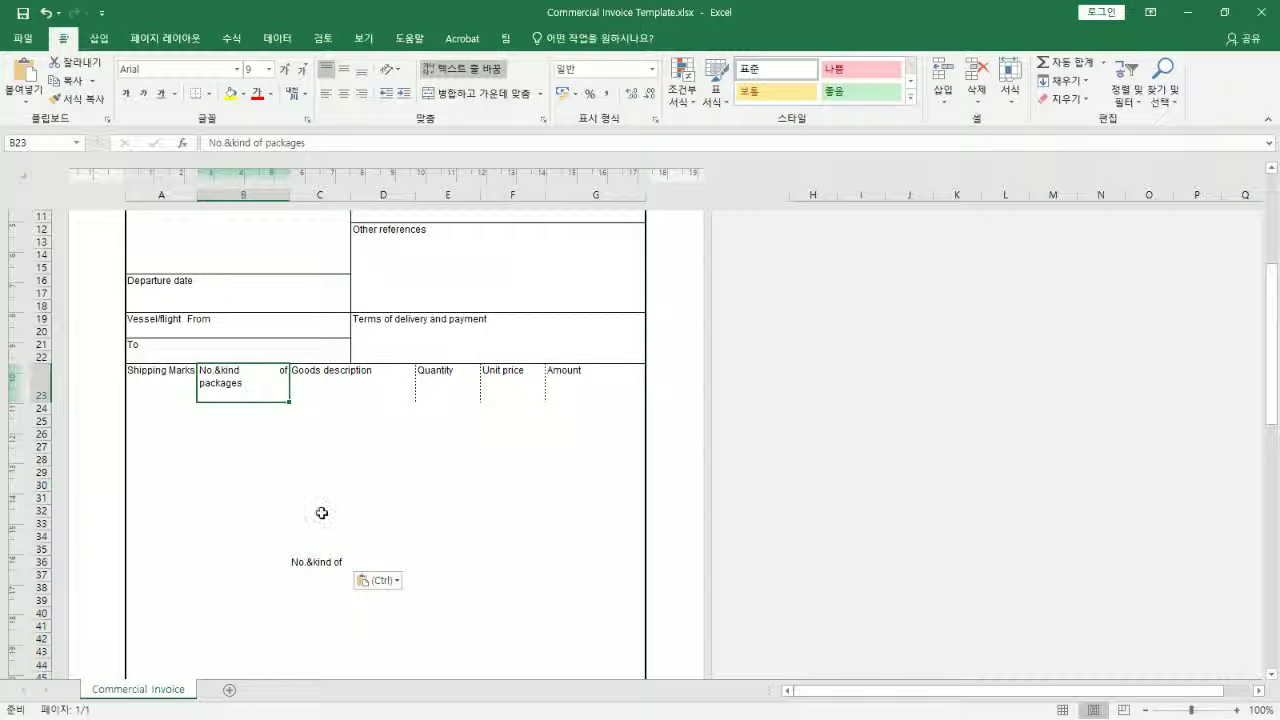
pyautogui.click(335, 566)
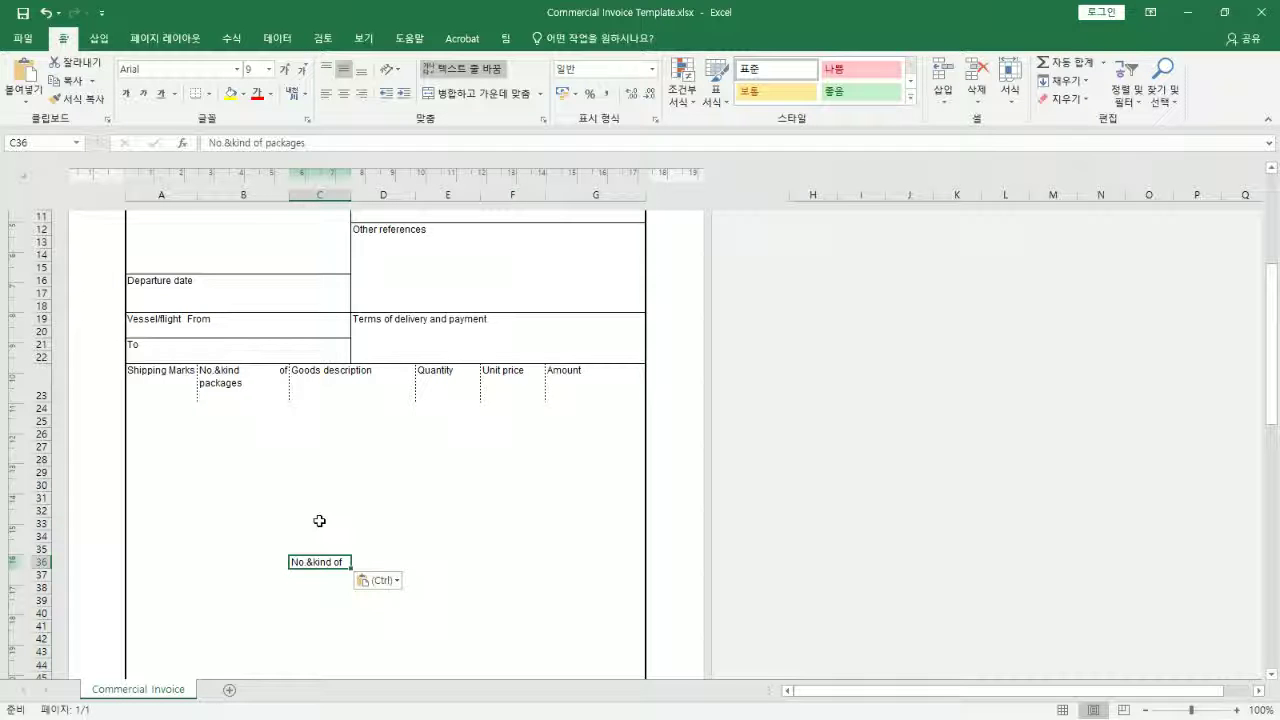
pyautogui.hotkey('ctrl', 'c')
pyautogui.click(256, 391)
pyautogui.hotkey('ctrl', 'v')
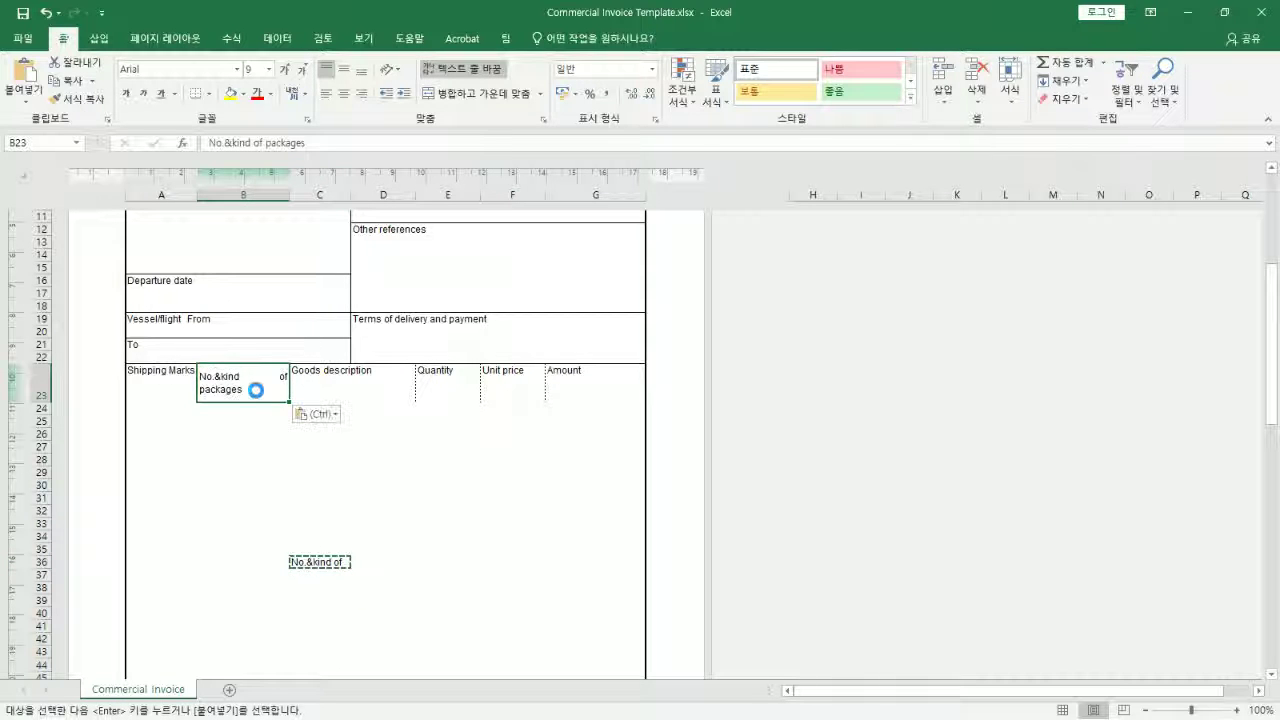
pyautogui.hotkey('ctrl', 'z')
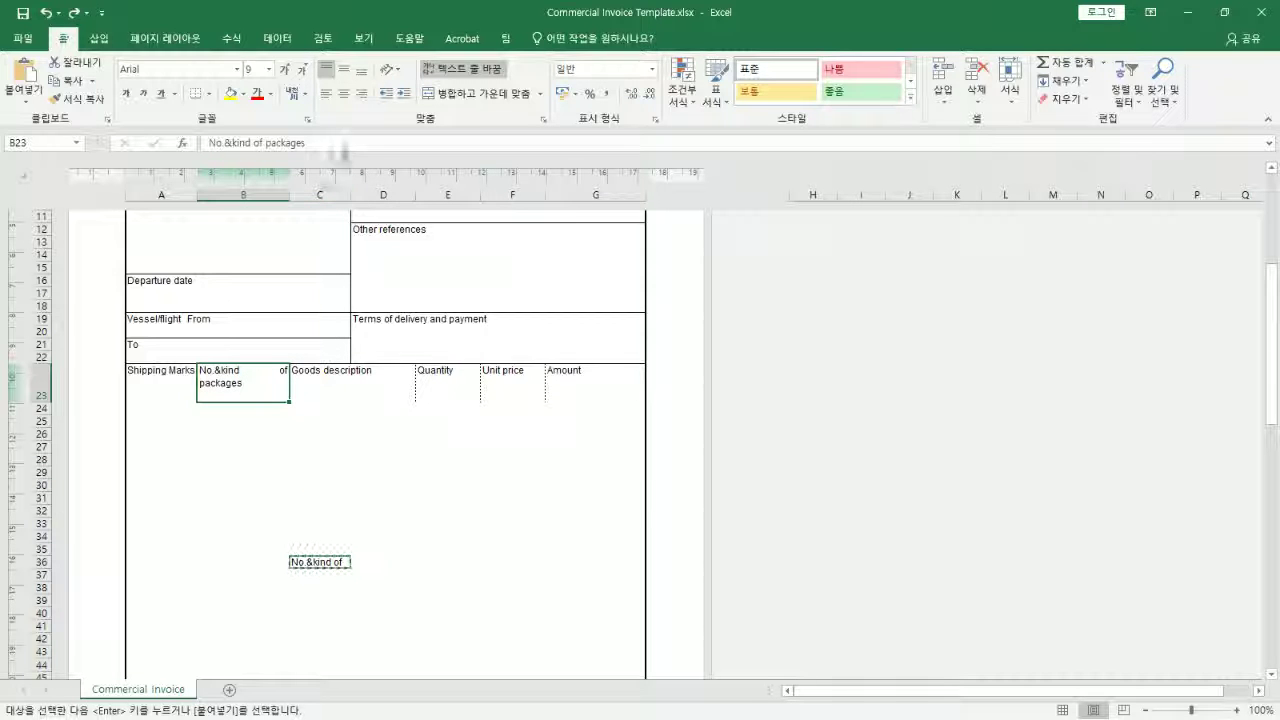
# Set B23's horizontal alignment to General in Format Cells so the header fits one line
pyautogui.rightClick(253, 388)
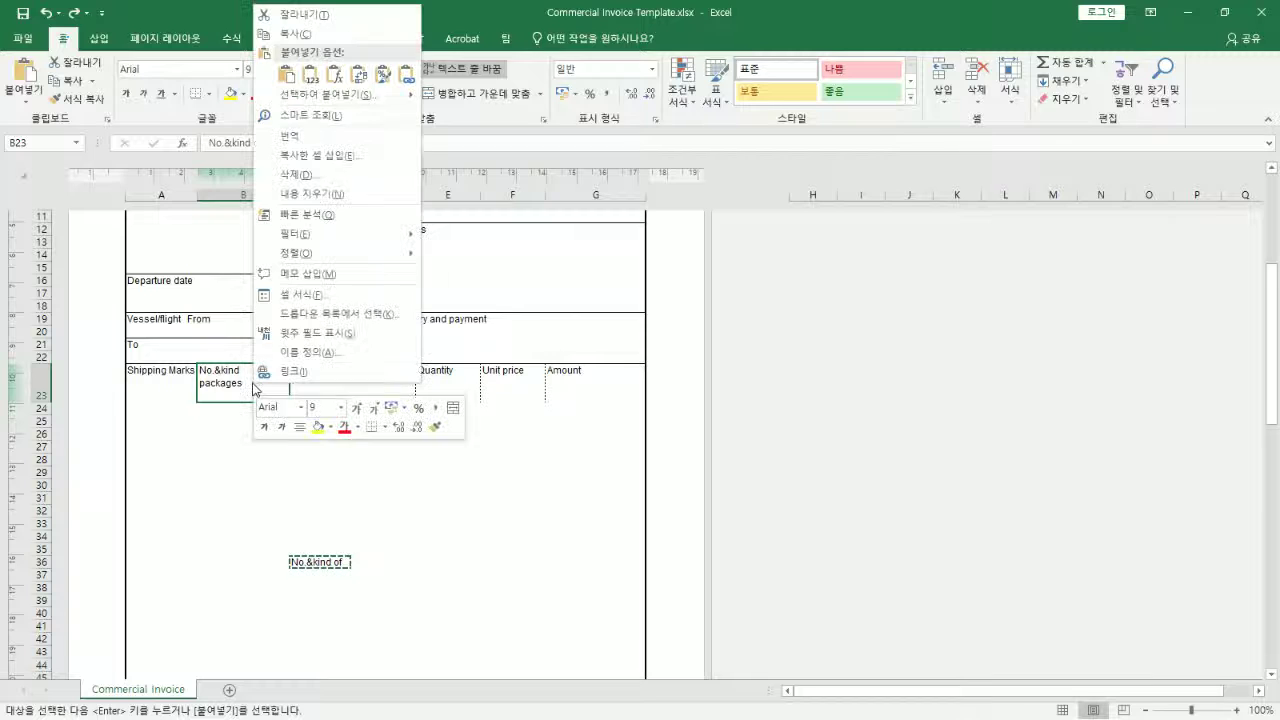
pyautogui.click(317, 300)
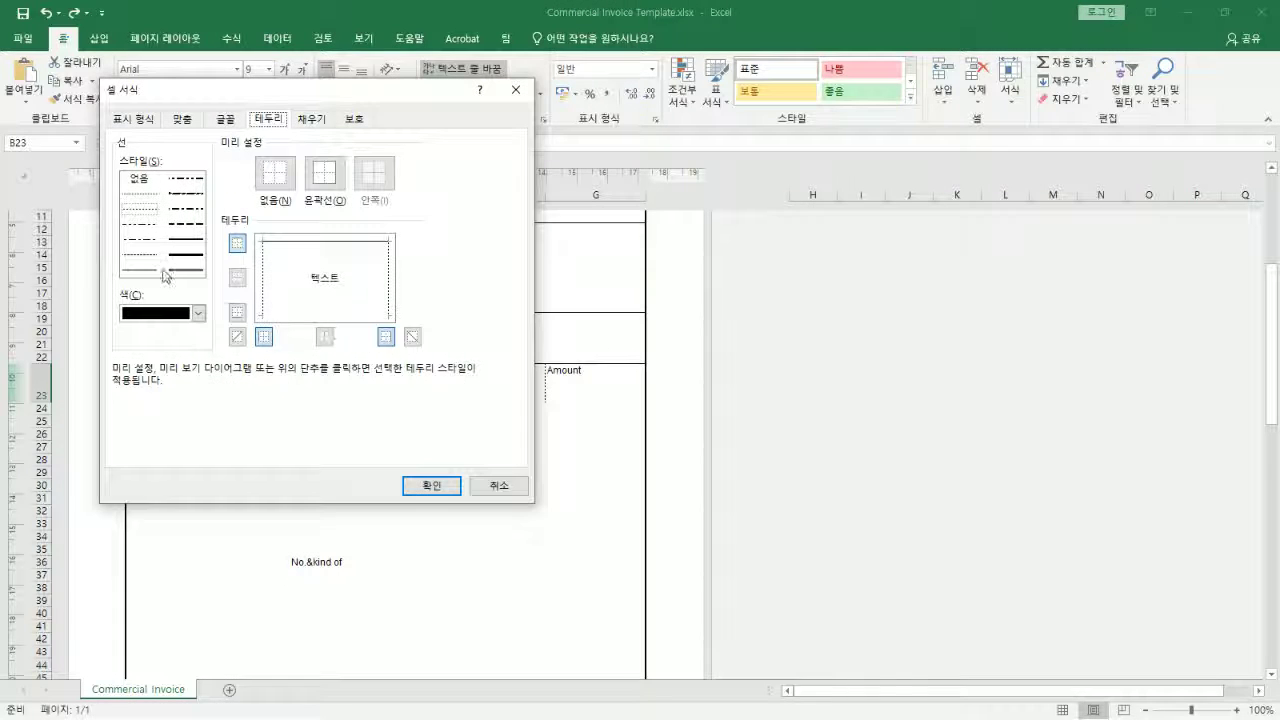
pyautogui.click(222, 119)
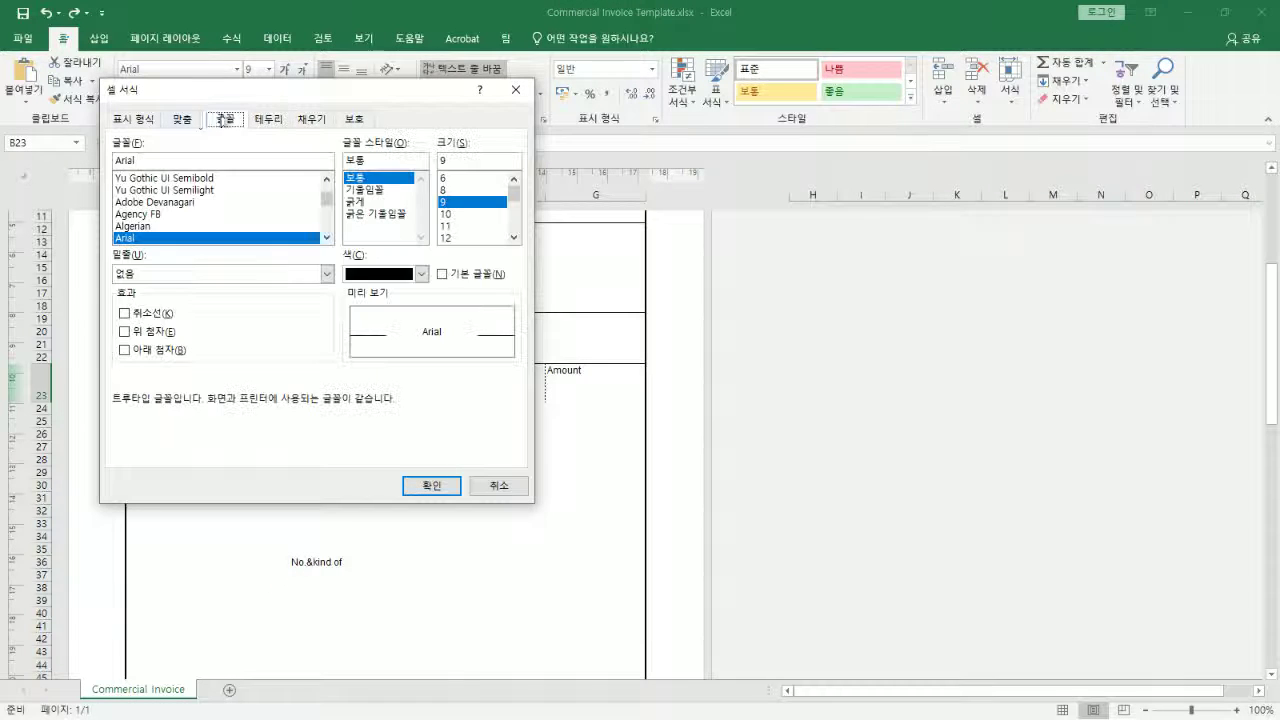
pyautogui.click(184, 120)
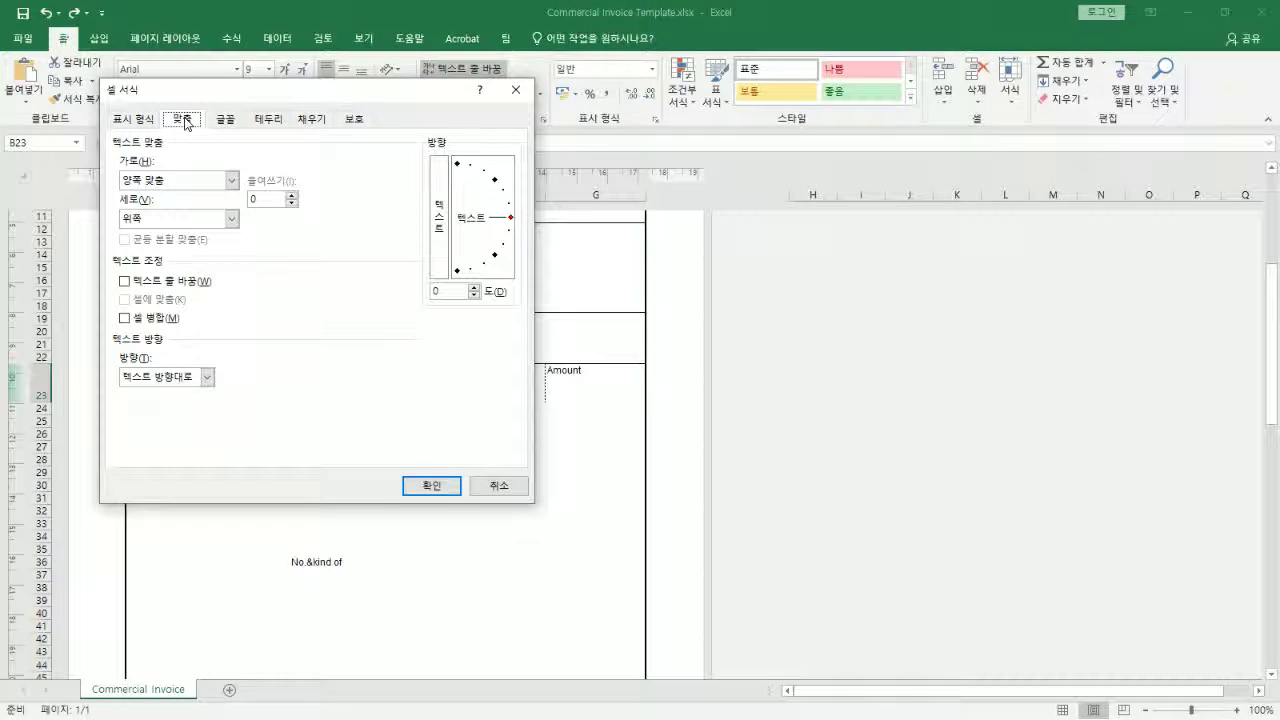
pyautogui.click(231, 180)
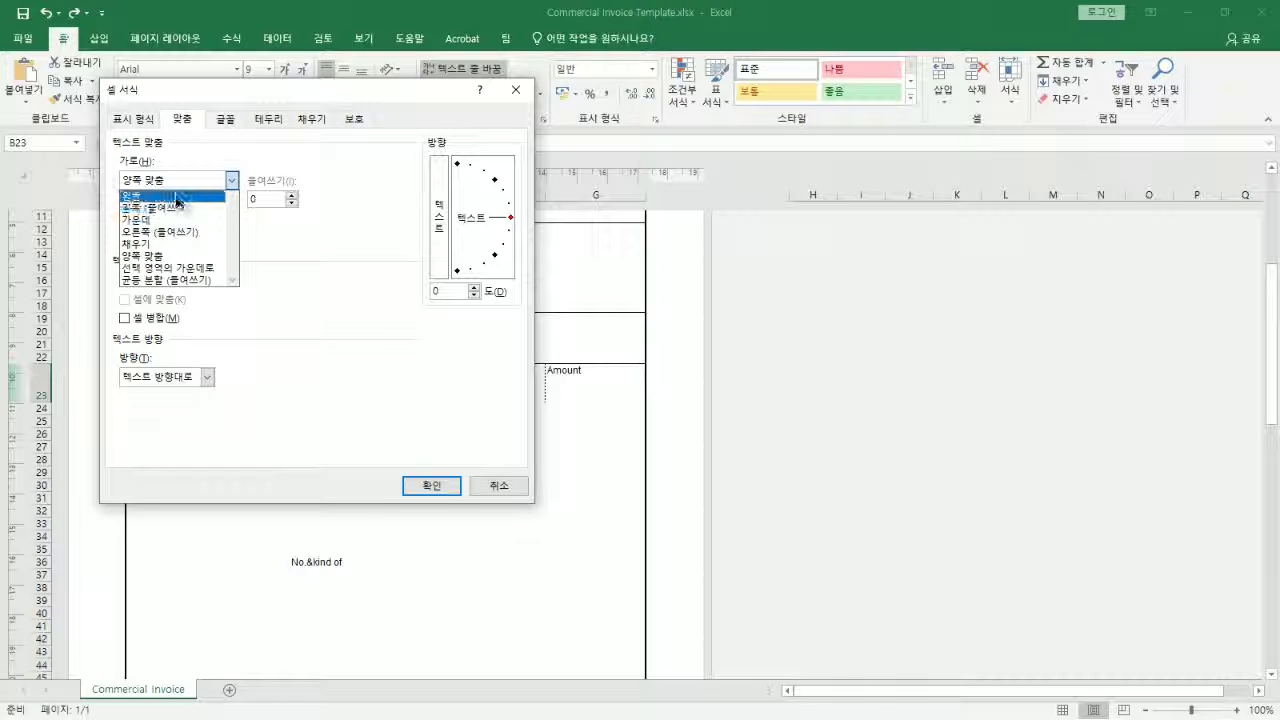
pyautogui.click(178, 197)
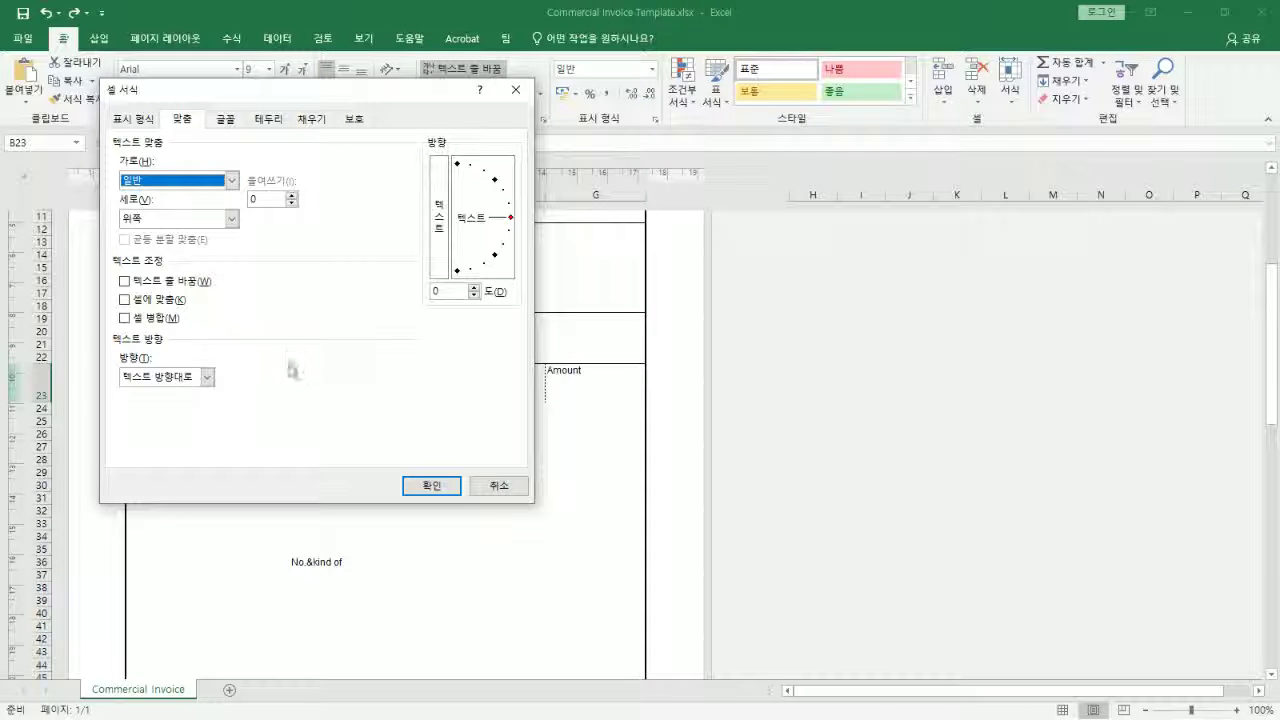
pyautogui.click(433, 488)
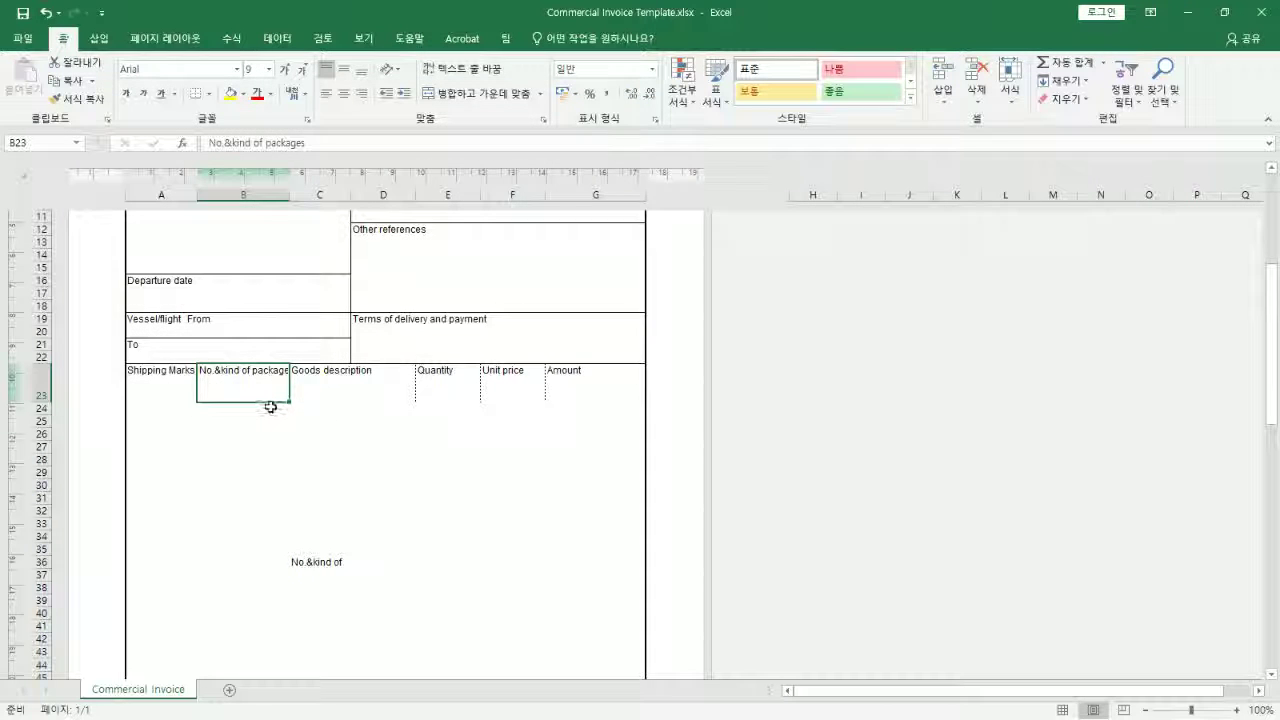
# Clear the copied text from C36, then open and cancel Format Cells for B23
pyautogui.click(311, 560)
pyautogui.press('Delete')
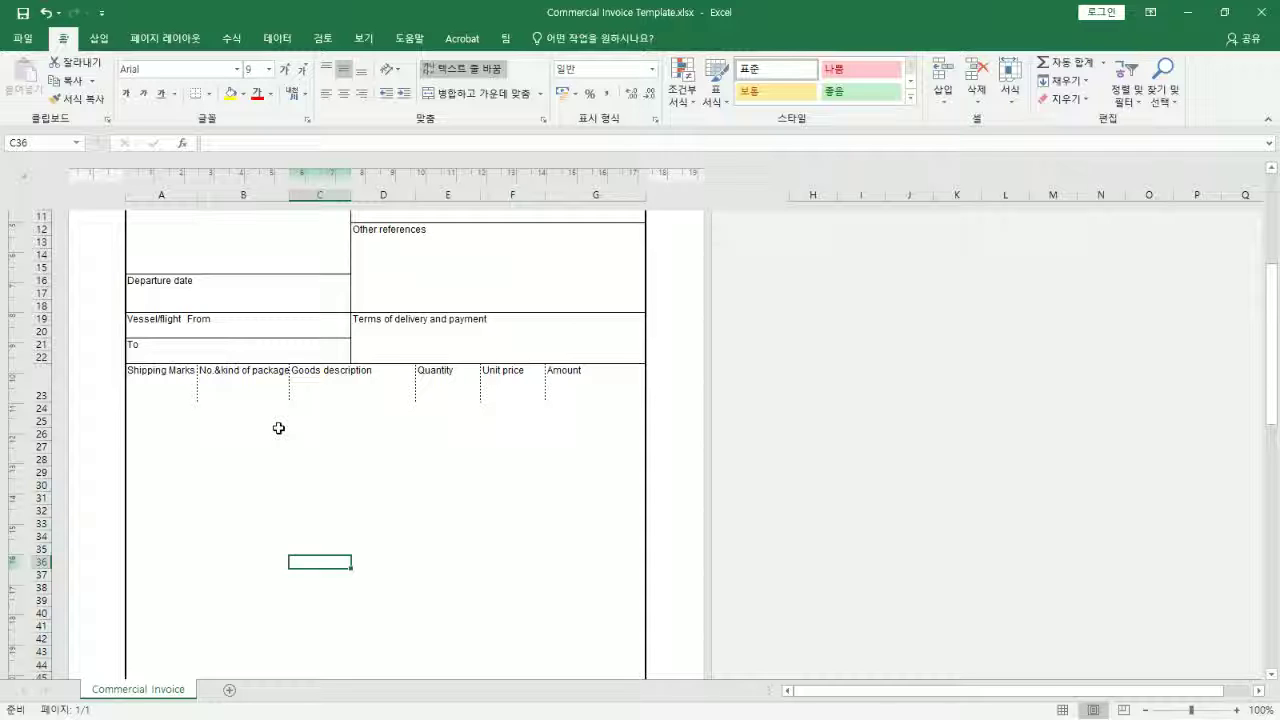
pyautogui.click(269, 374)
pyautogui.rightClick(268, 376)
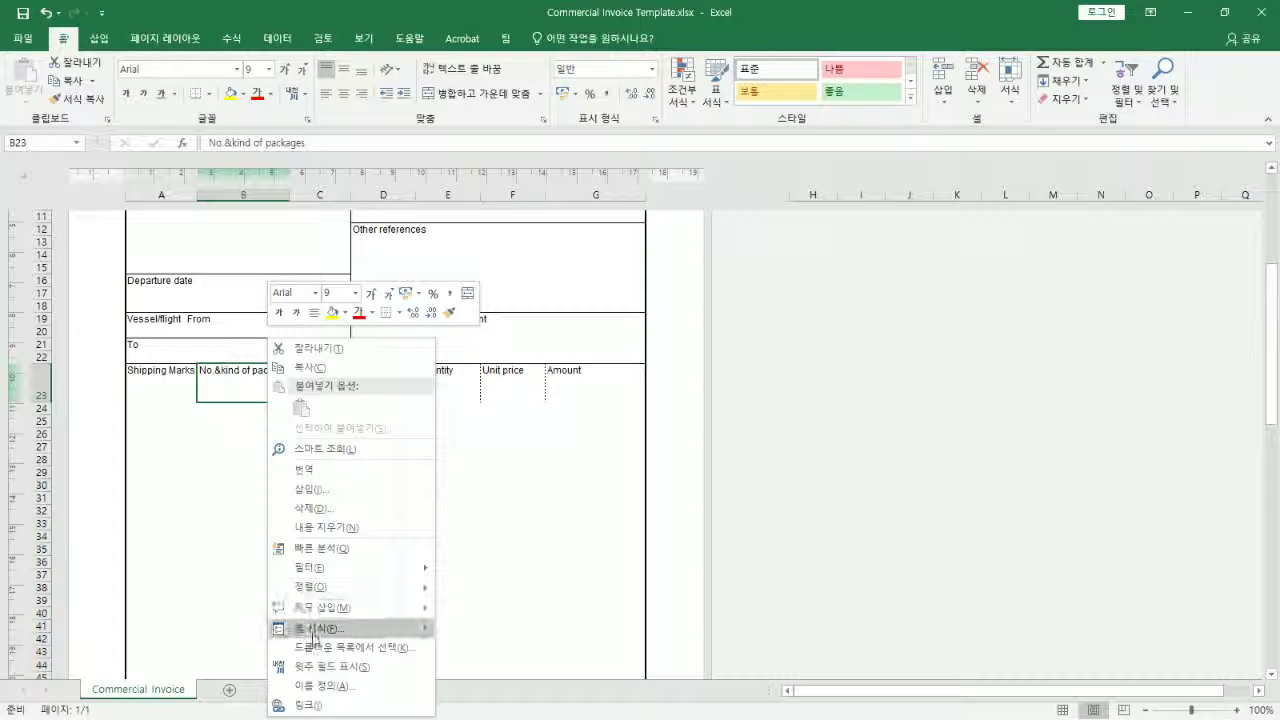
pyautogui.click(333, 629)
pyautogui.moveTo(251, 303); pyautogui.dragTo(759, 204)
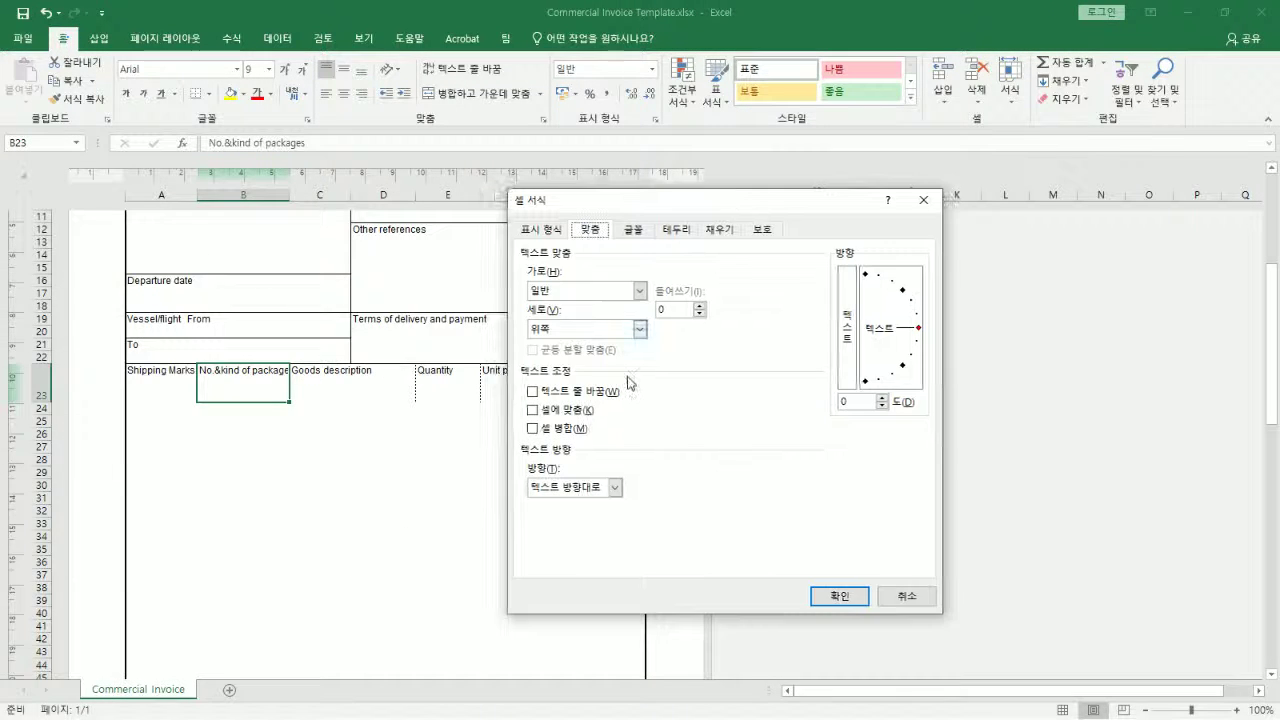
pyautogui.click(902, 597)
# Undo the recent changes, dismiss the copy marquee, and toggle text wrapping on B23
pyautogui.click(391, 457)
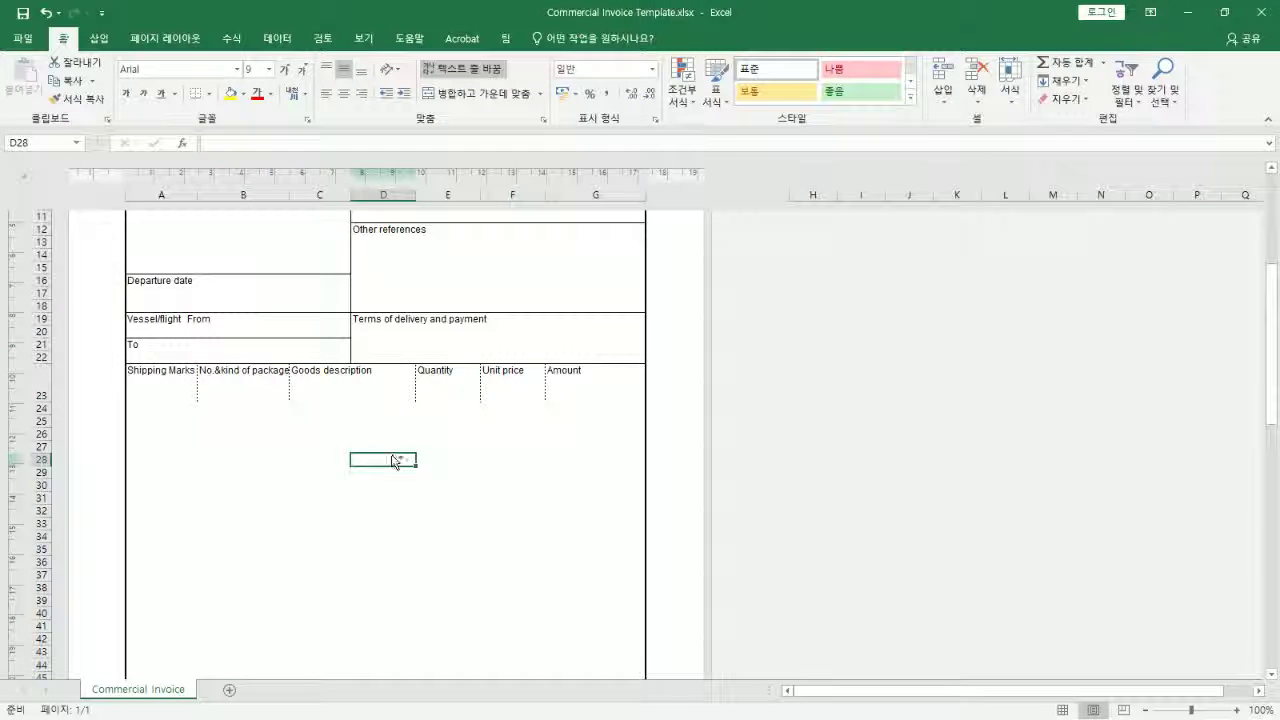
pyautogui.hotkey('ctrl', 'z')
pyautogui.hotkey('ctrl', 'z')
pyautogui.hotkey('ctrl', 'z')
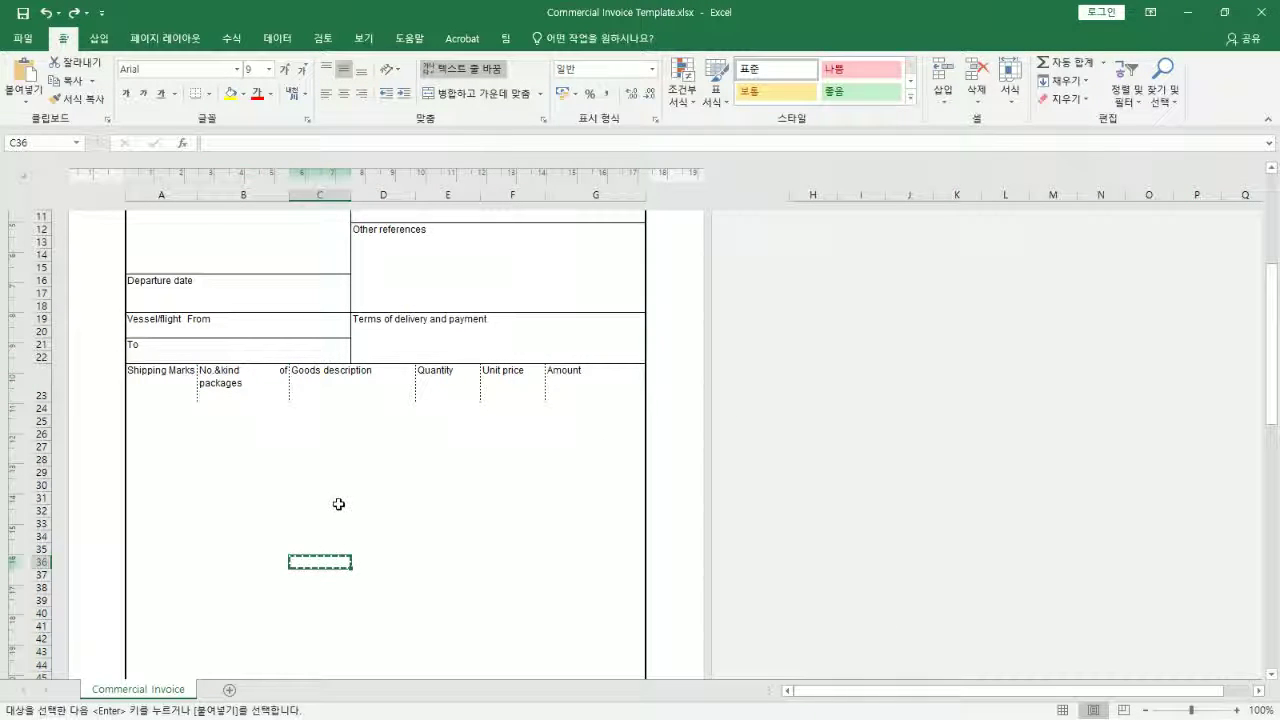
pyautogui.click(244, 385)
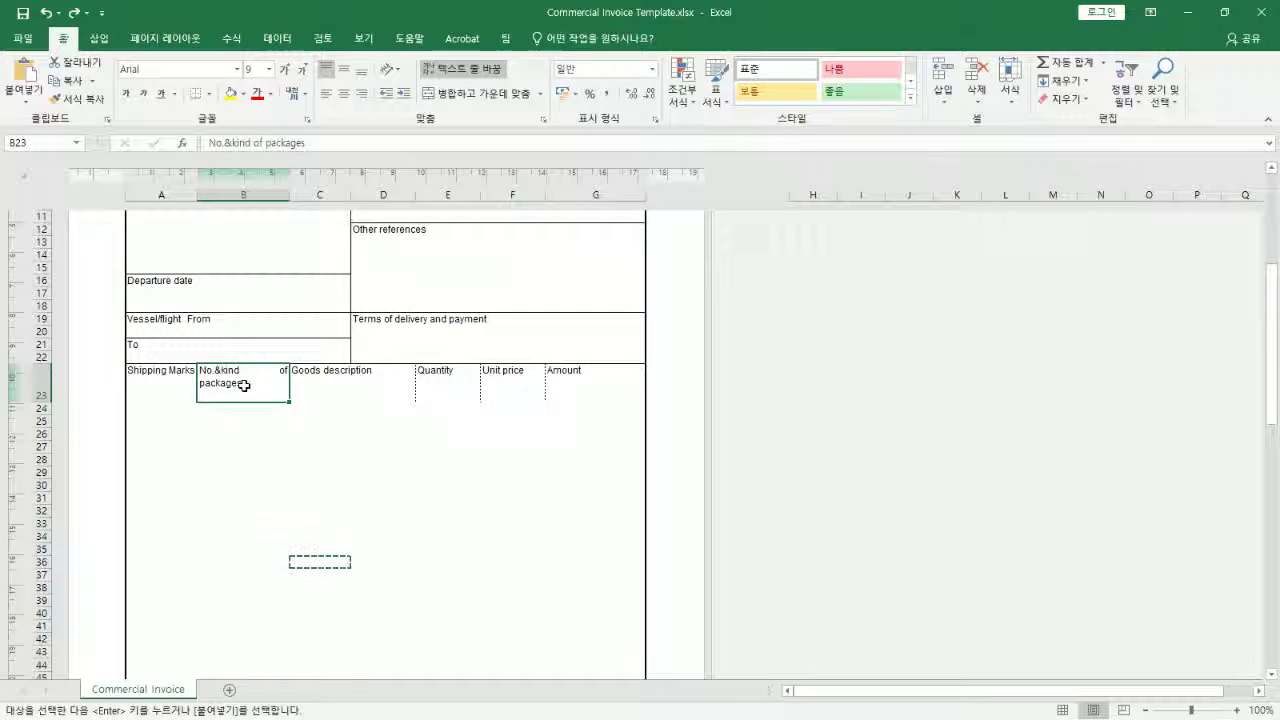
pyautogui.press('Escape')
pyautogui.click(468, 72)
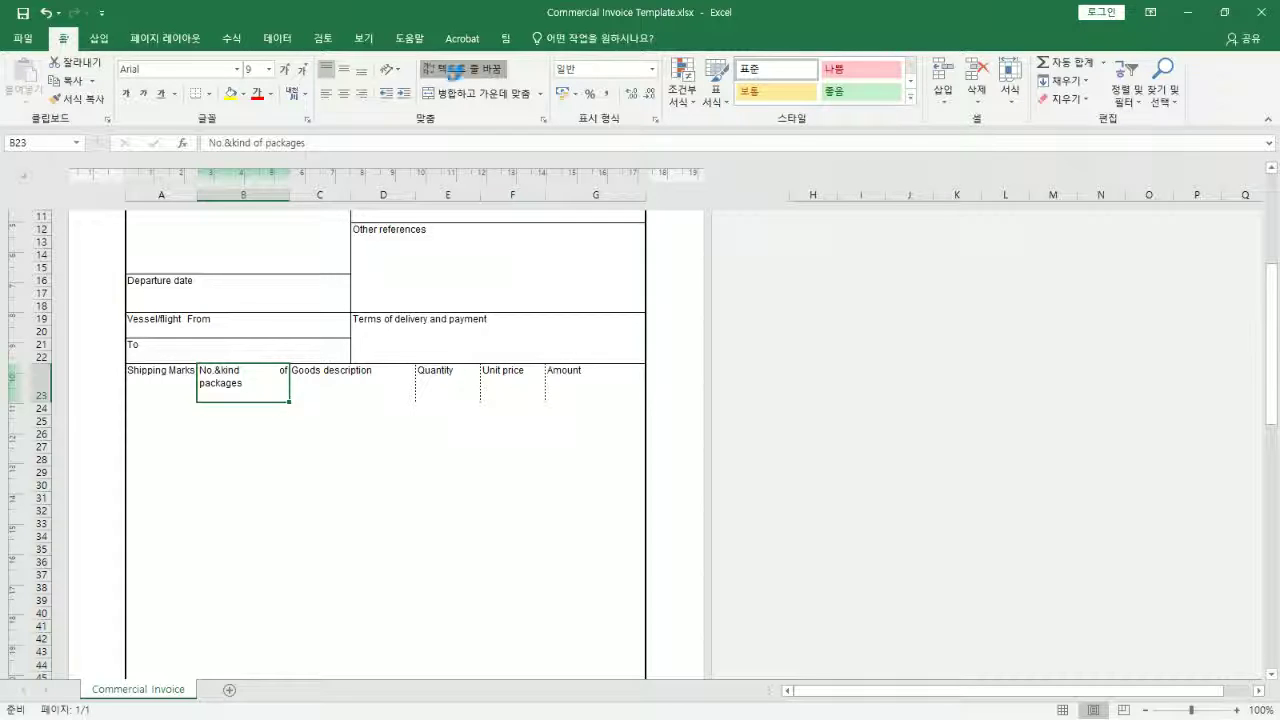
pyautogui.rightClick(262, 383)
# Set the B23 'No.&kind of packages' header's horizontal alignment to General in Format Cells
pyautogui.click(224, 390)
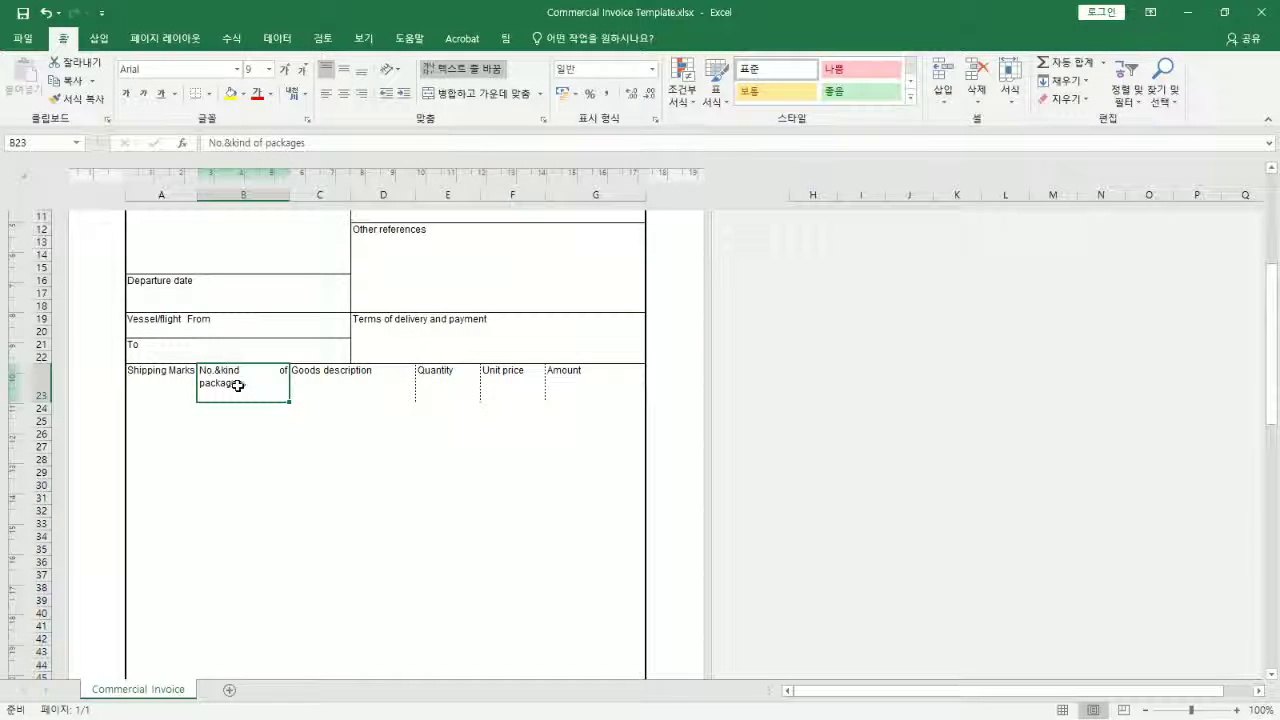
pyautogui.rightClick(253, 389)
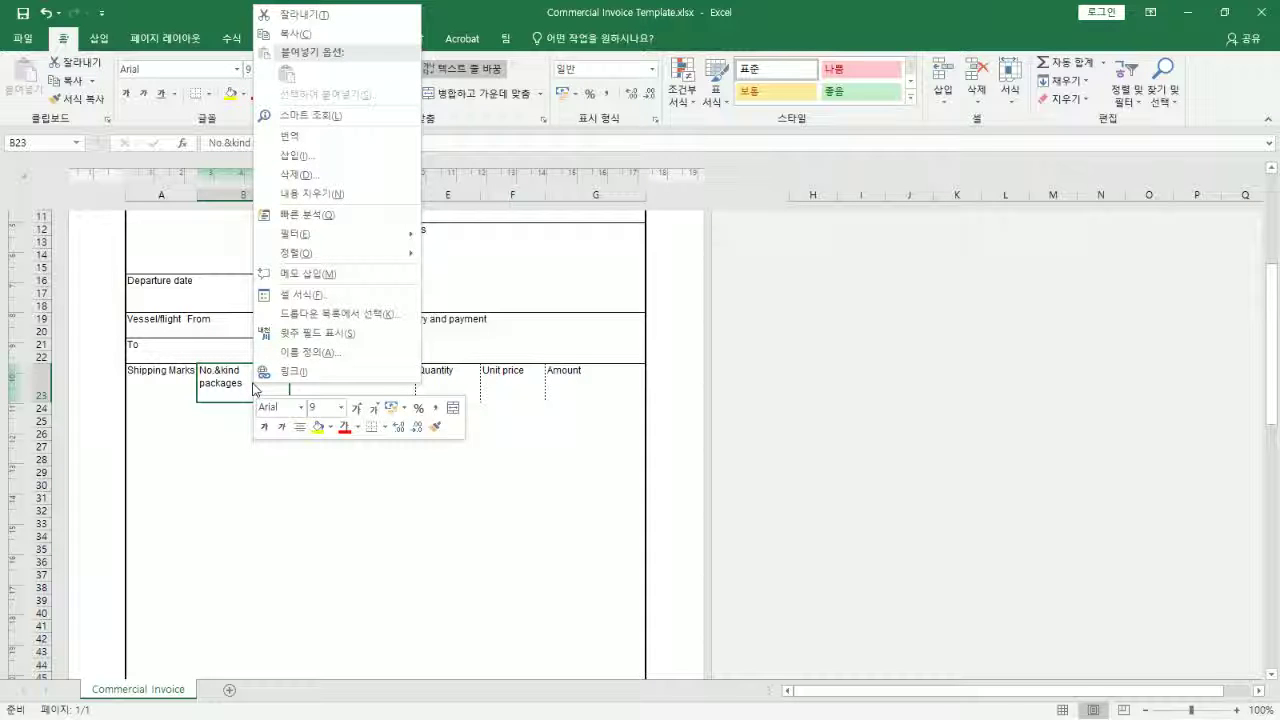
pyautogui.click(302, 297)
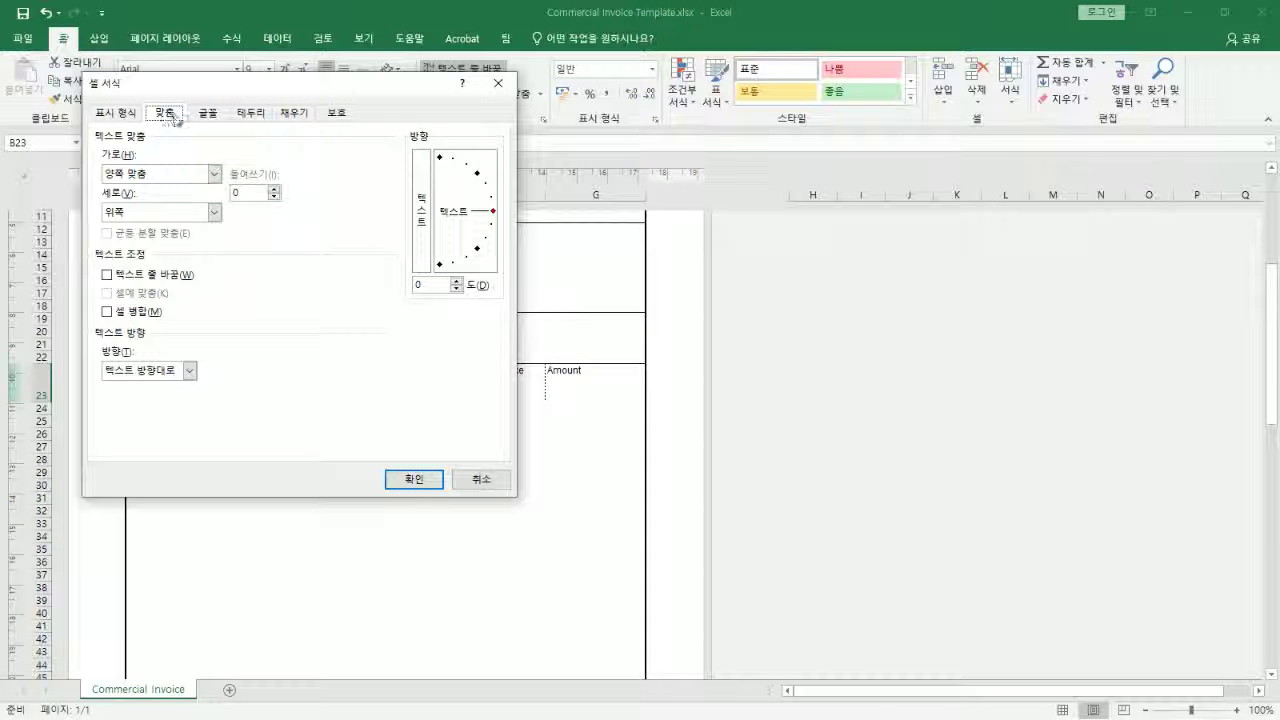
pyautogui.click(214, 174)
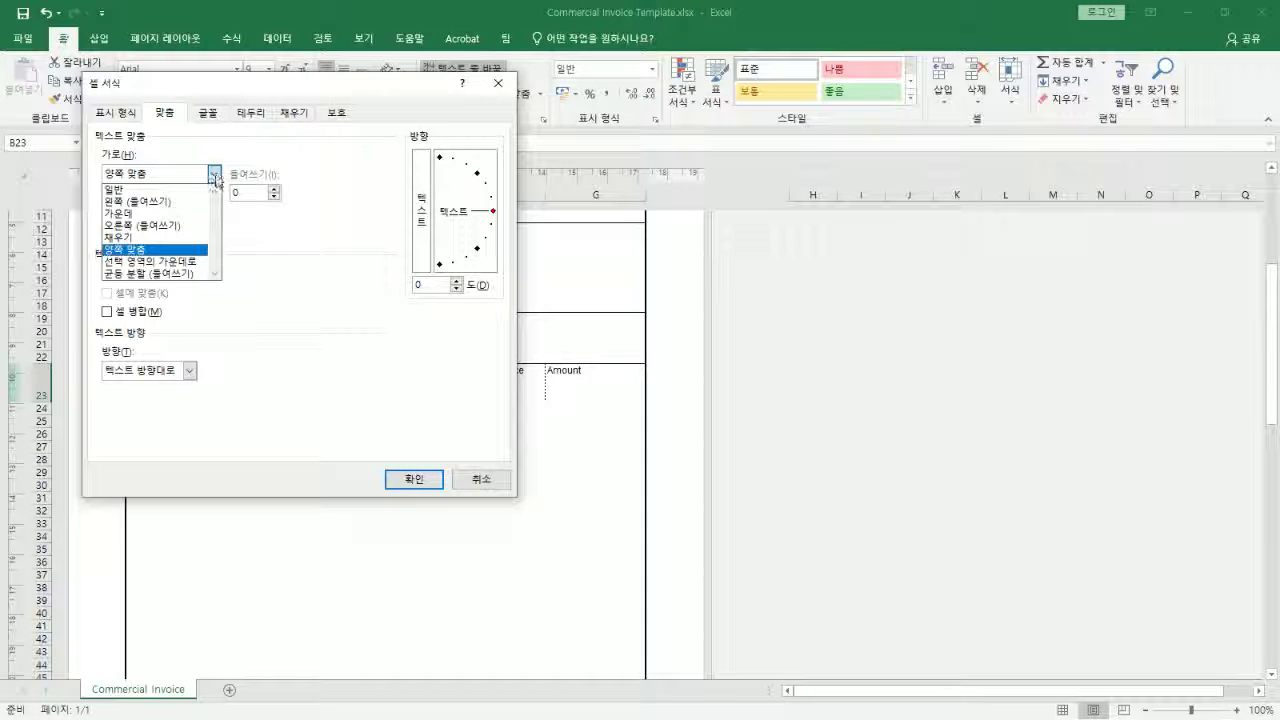
pyautogui.click(186, 191)
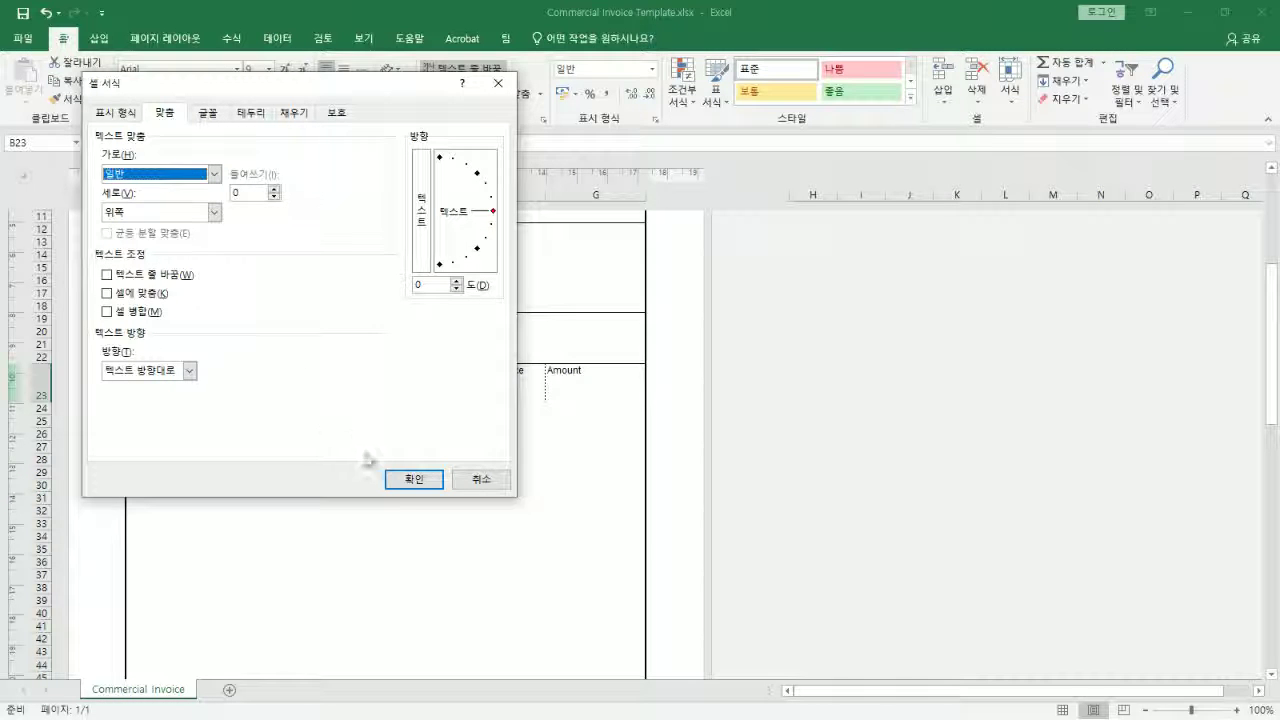
pyautogui.click(414, 479)
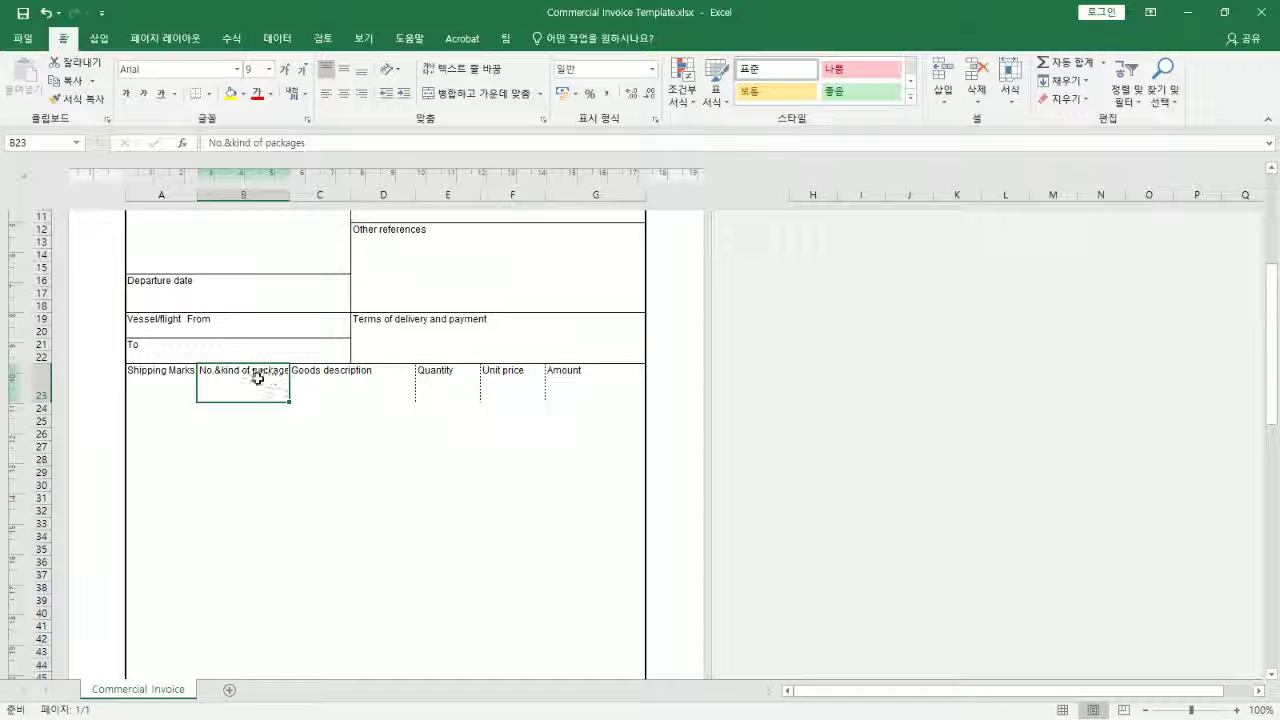
# Try line breaks in the B23 header, ending with a break after 'No.&'
pyautogui.click(252, 143)
pyautogui.hotkey('alt', 'Return')
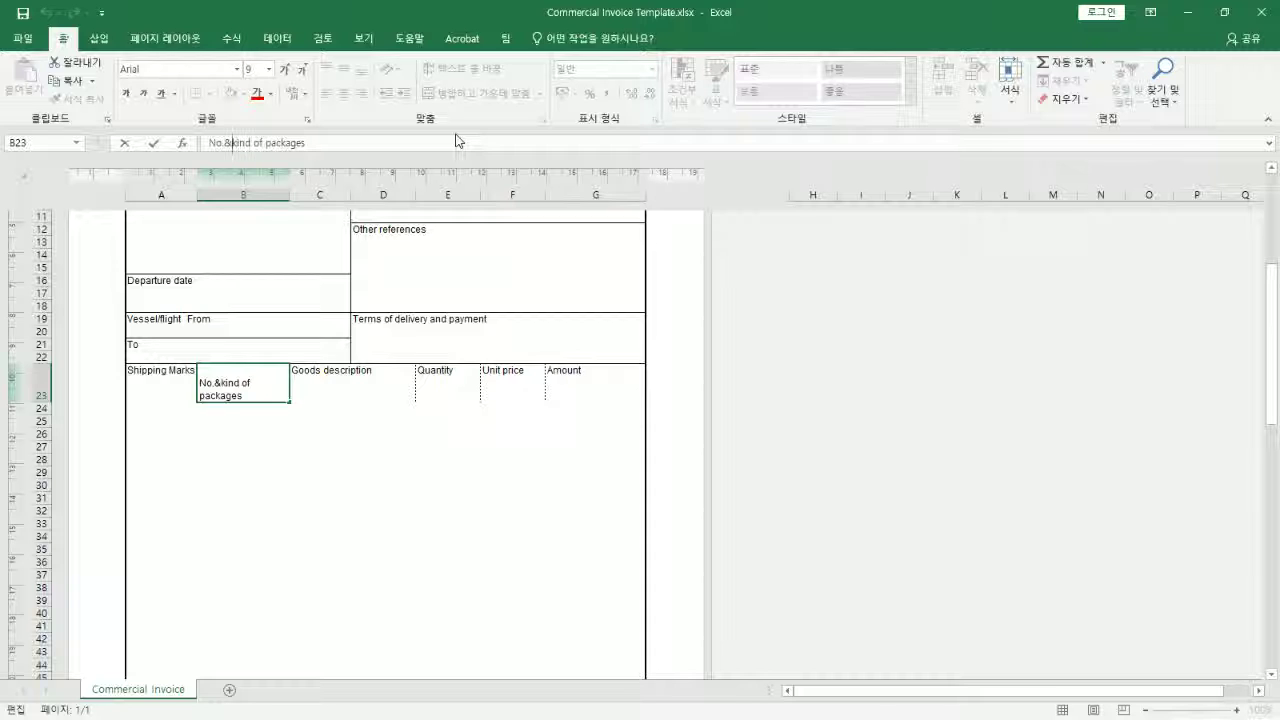
pyautogui.press('alt')
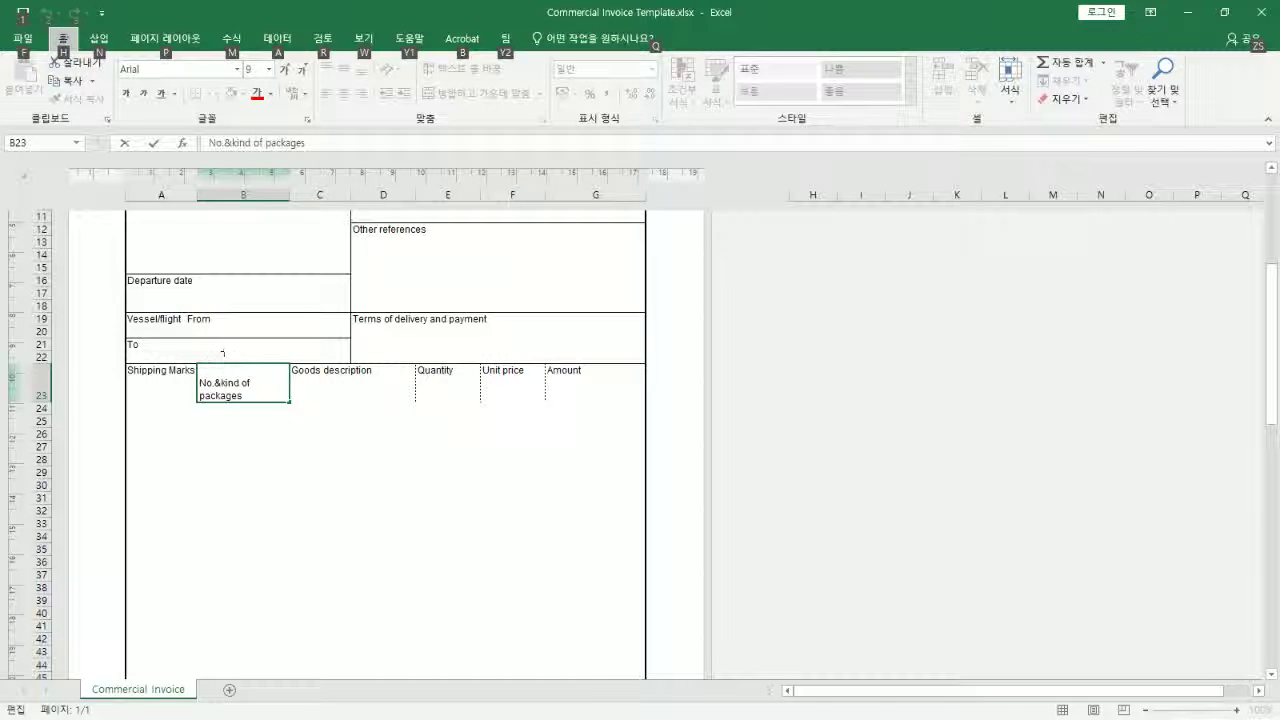
pyautogui.press('h')
pyautogui.press('w')
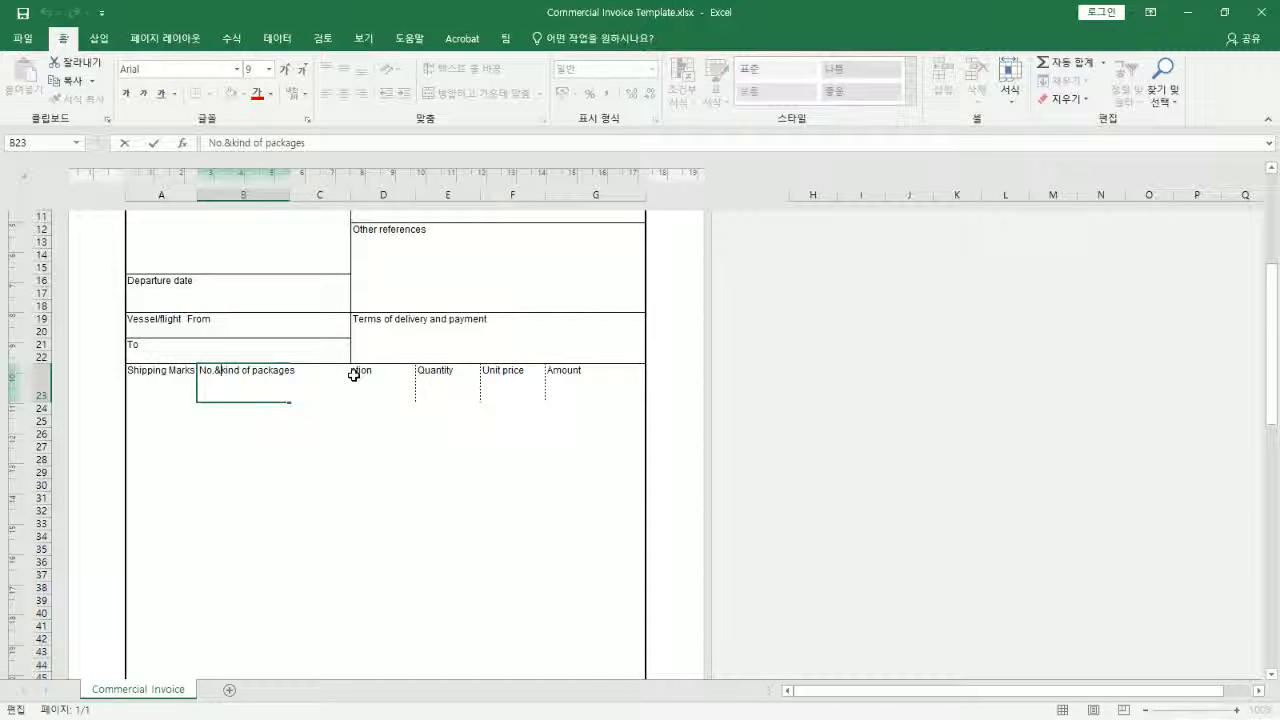
pyautogui.press('Escape')
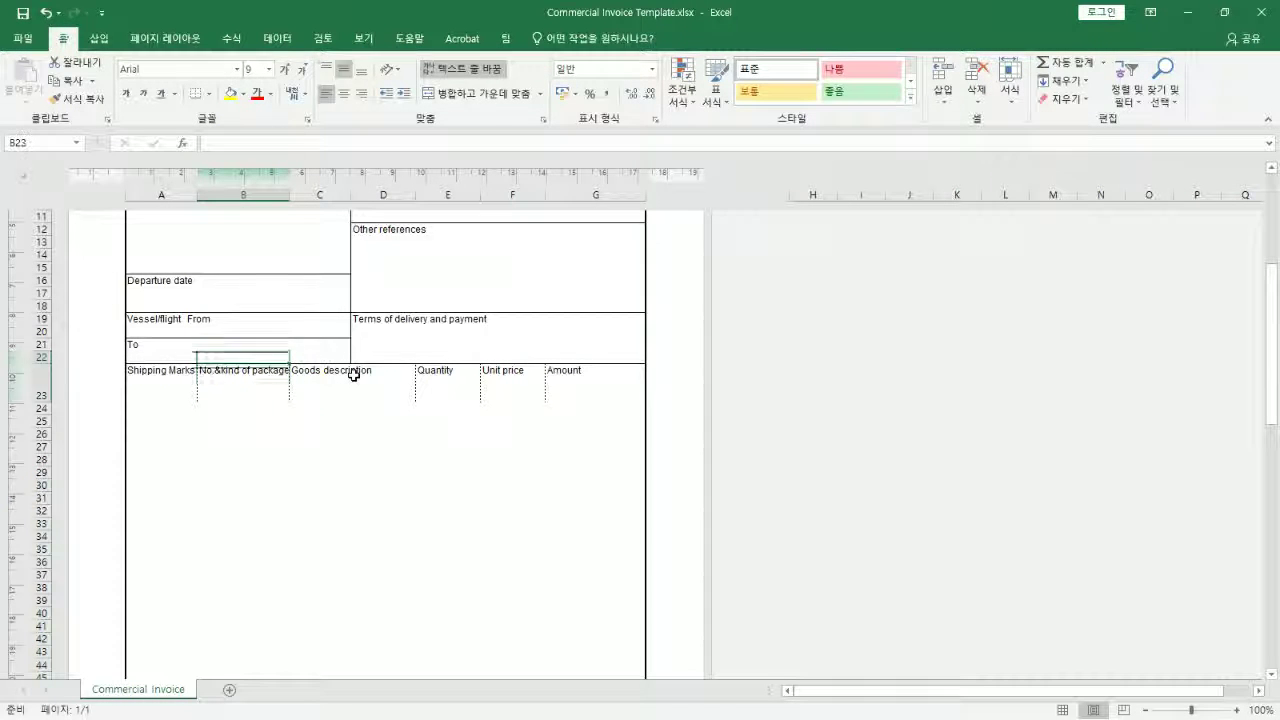
pyautogui.hotkey('alt', 'h')
pyautogui.press('w')
pyautogui.click(233, 143)
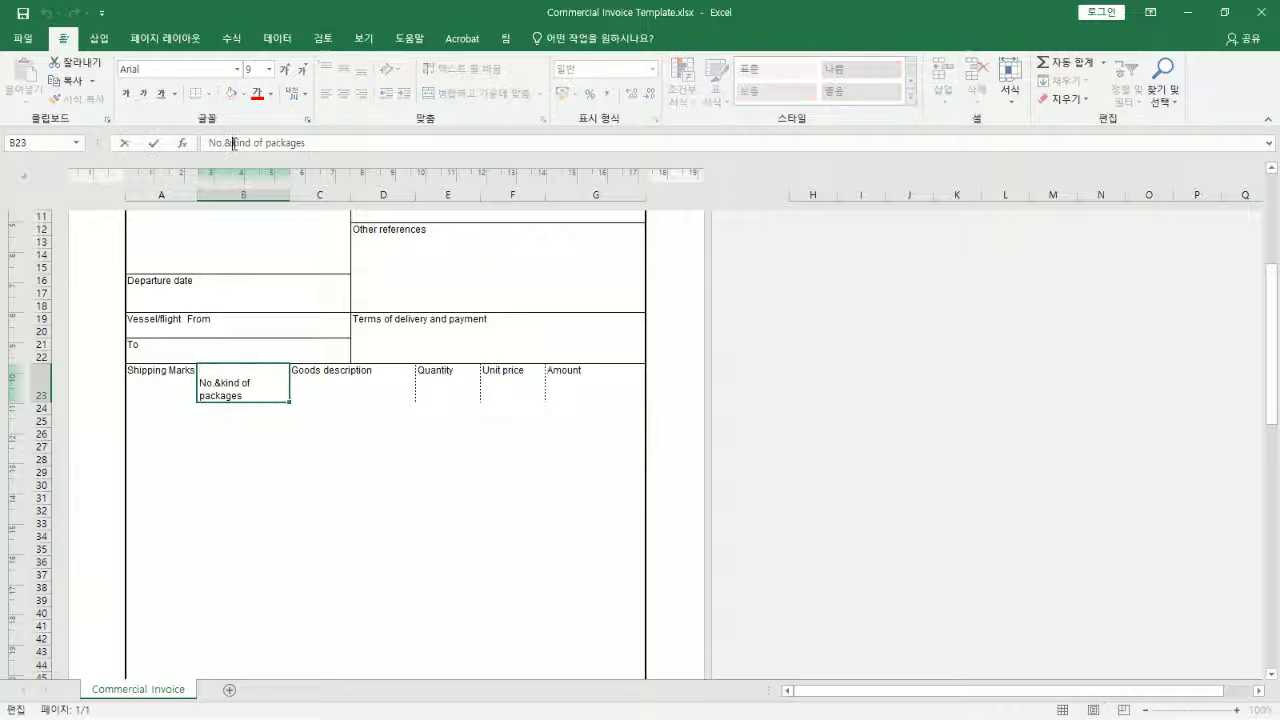
pyautogui.hotkey('alt', 'Return')
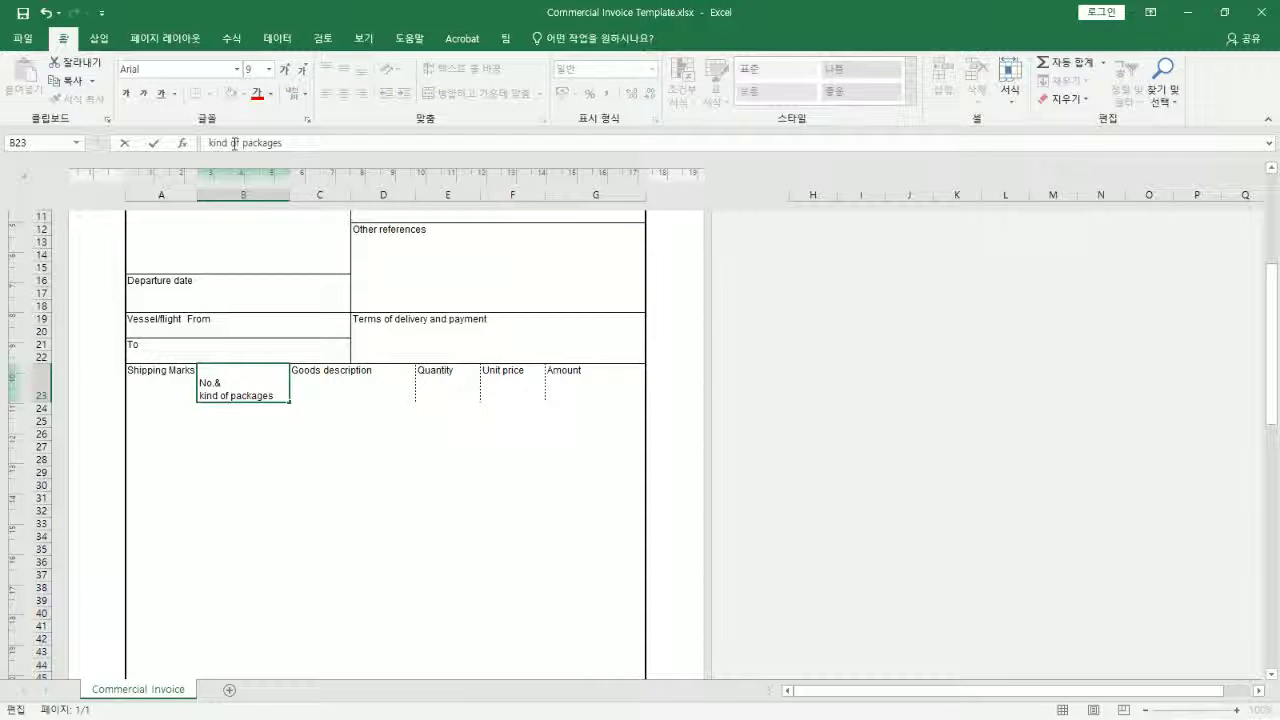
pyautogui.press('Return')
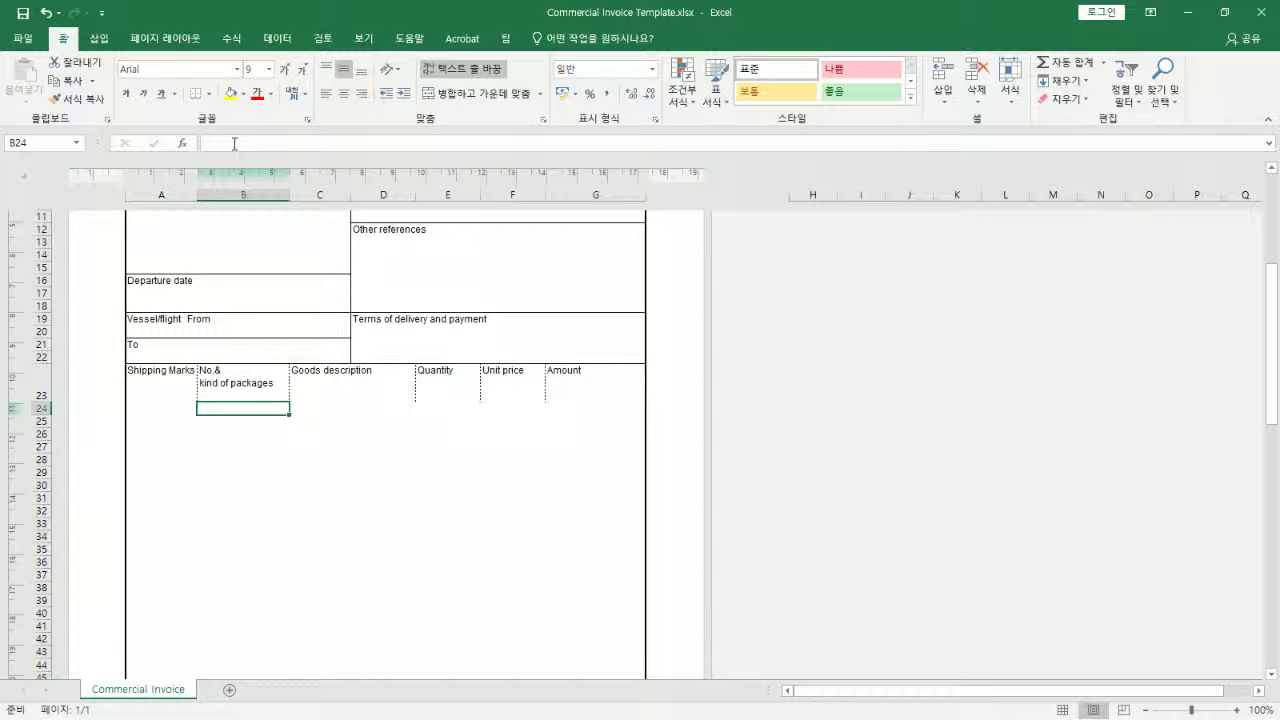
pyautogui.press('Up')
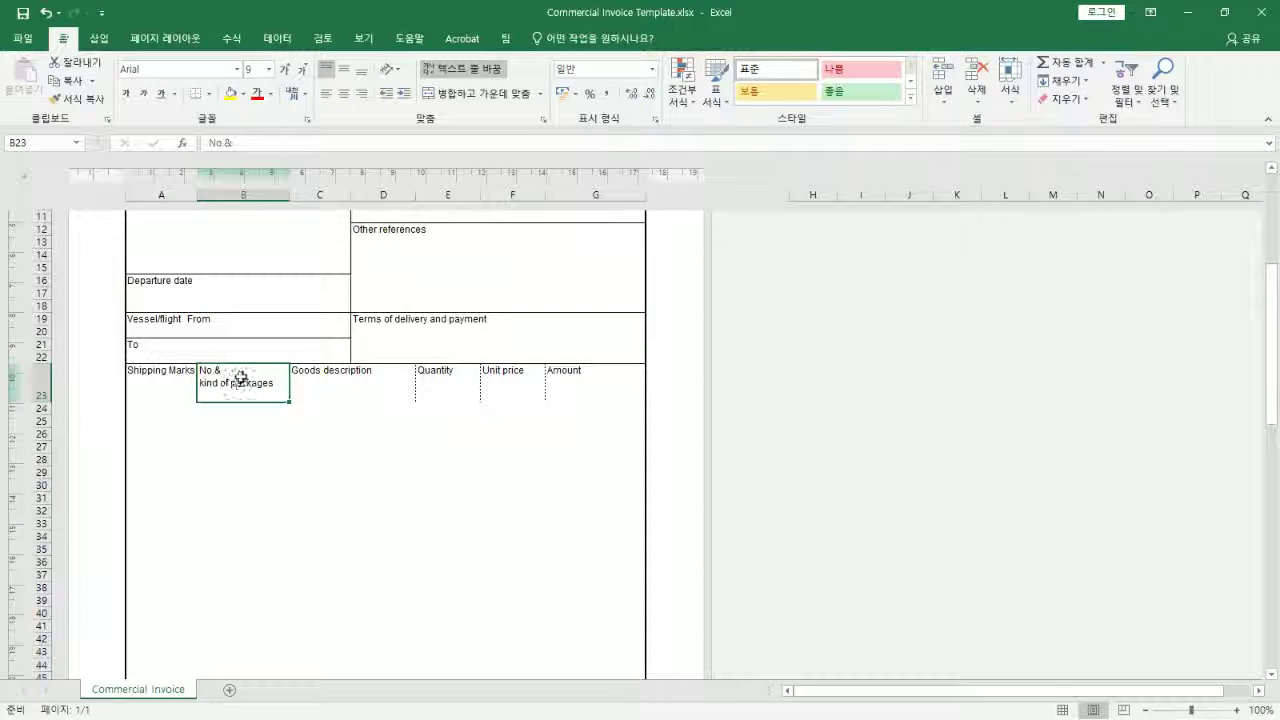
# Move the line break to after 'of' and remove the extra space before 'packages'
pyautogui.click(254, 141)
pyautogui.press('Delete')
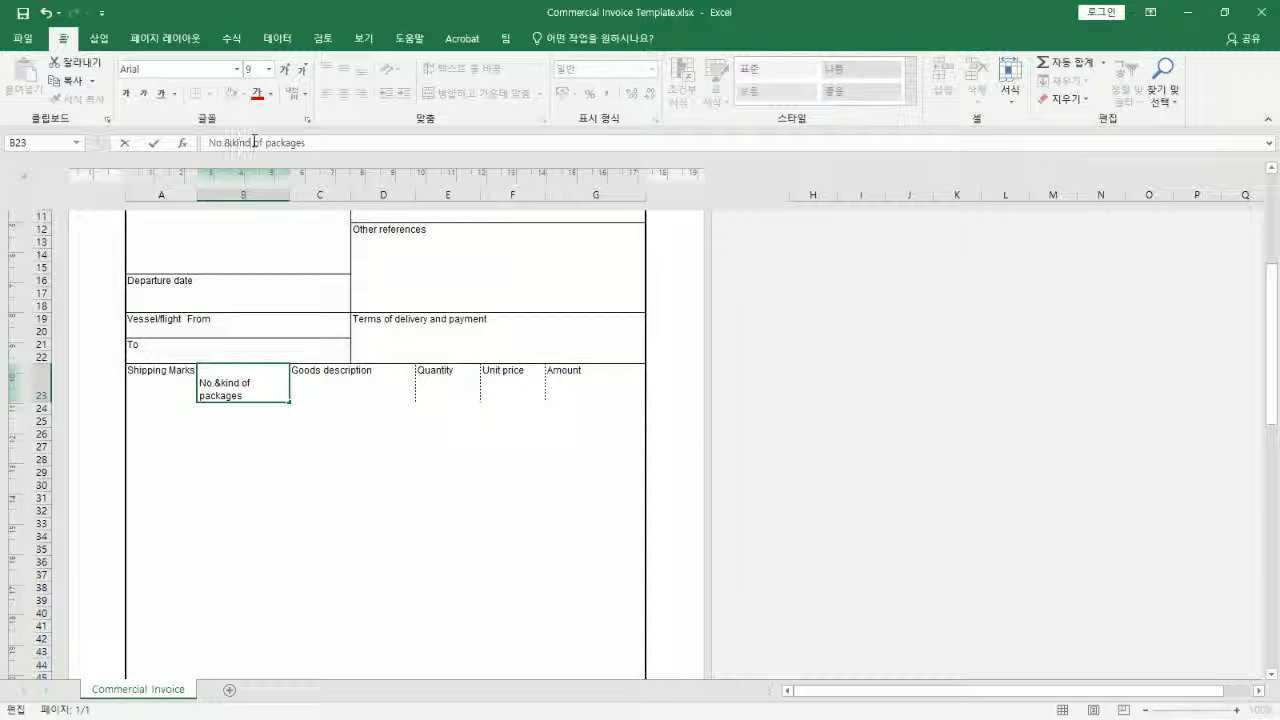
pyautogui.hotkey('alt', 'Return')
pyautogui.press('Delete')
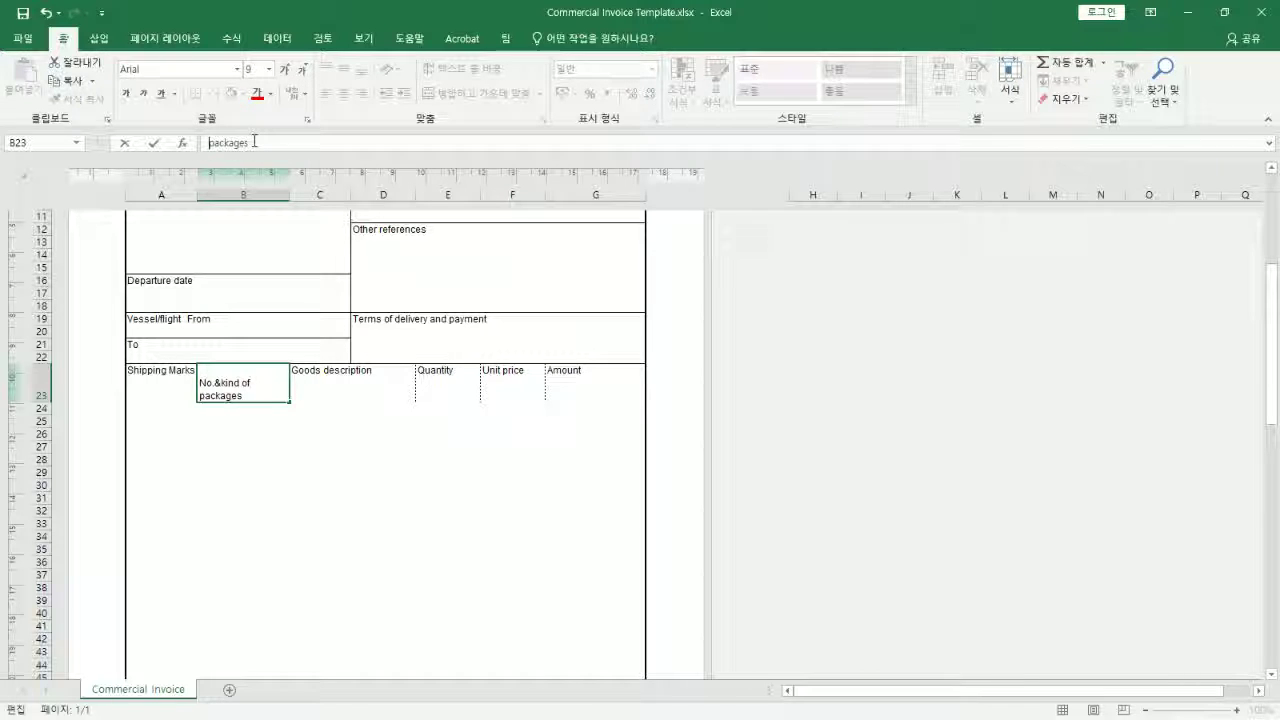
pyautogui.press('Return')
pyautogui.click(334, 395)
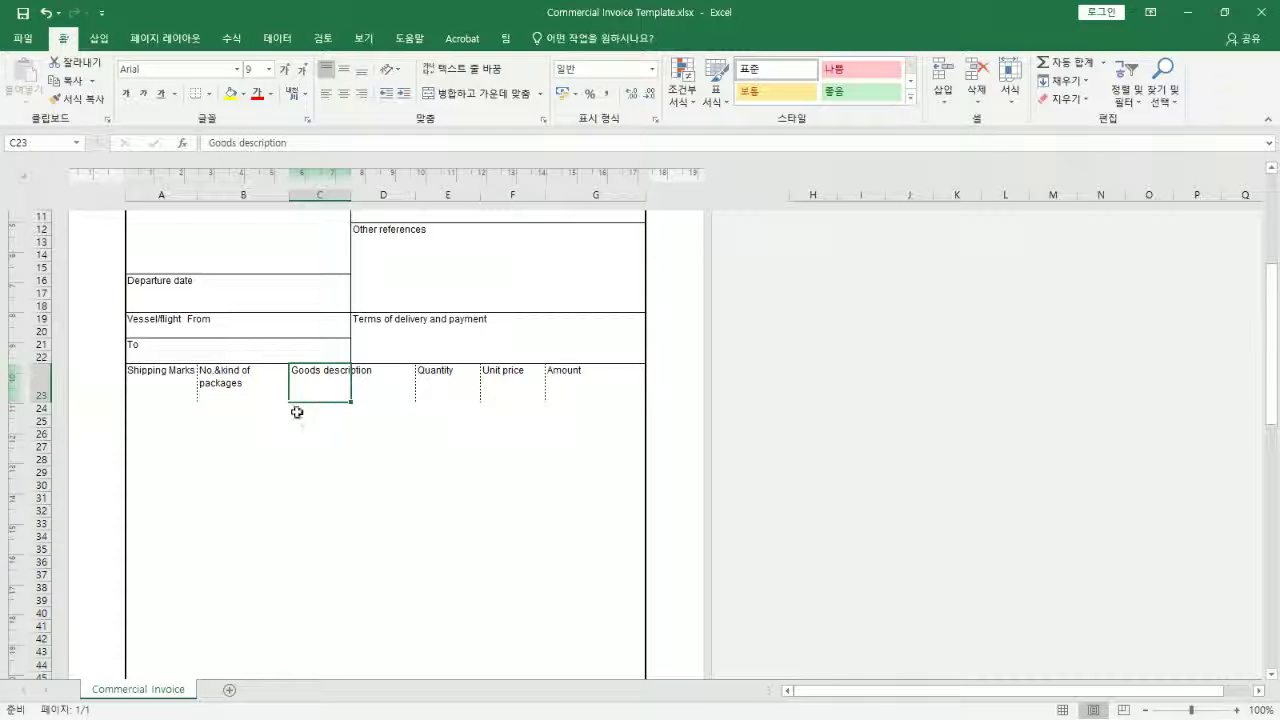
pyautogui.click(227, 385)
pyautogui.click(429, 377)
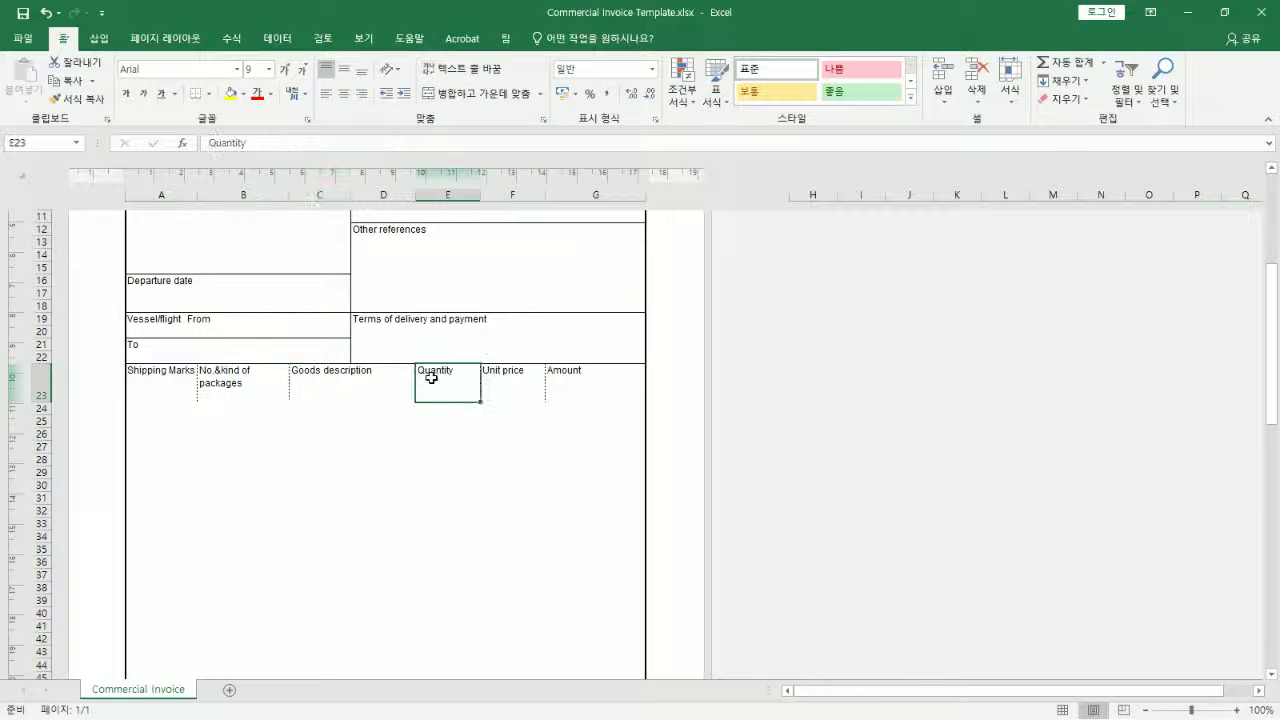
pyautogui.click(500, 377)
pyautogui.click(580, 391)
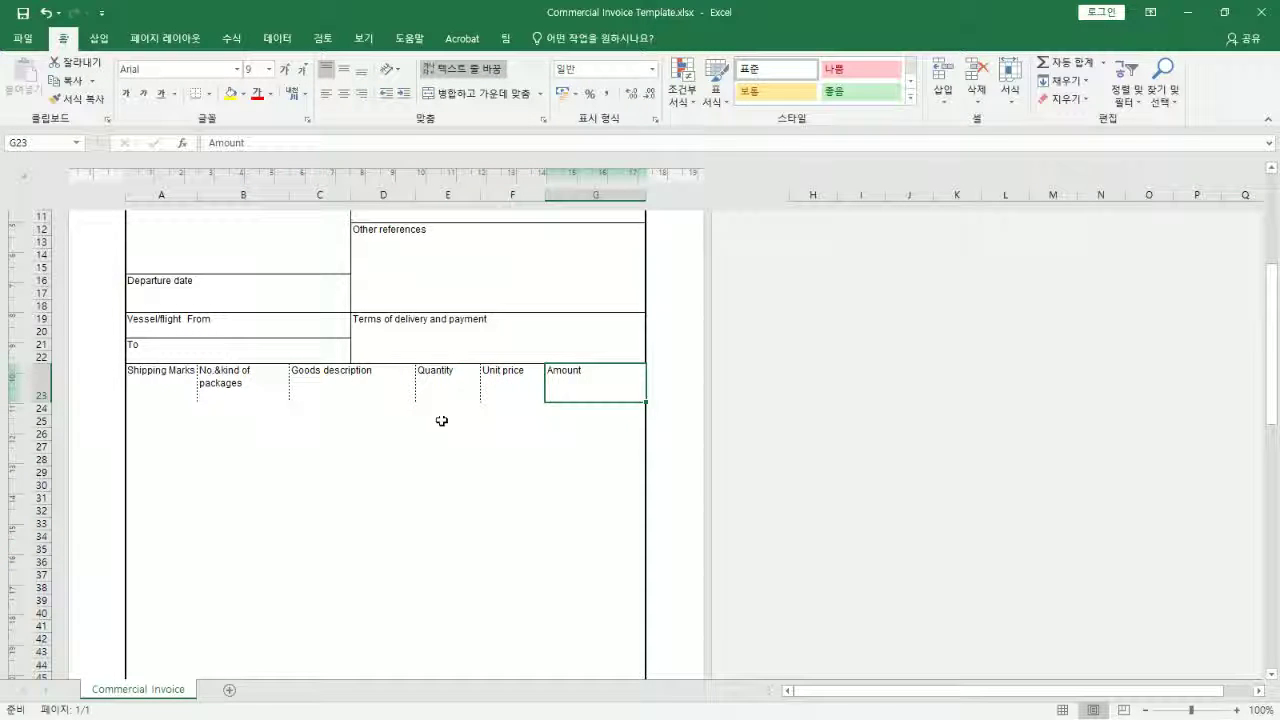
pyautogui.click(152, 410)
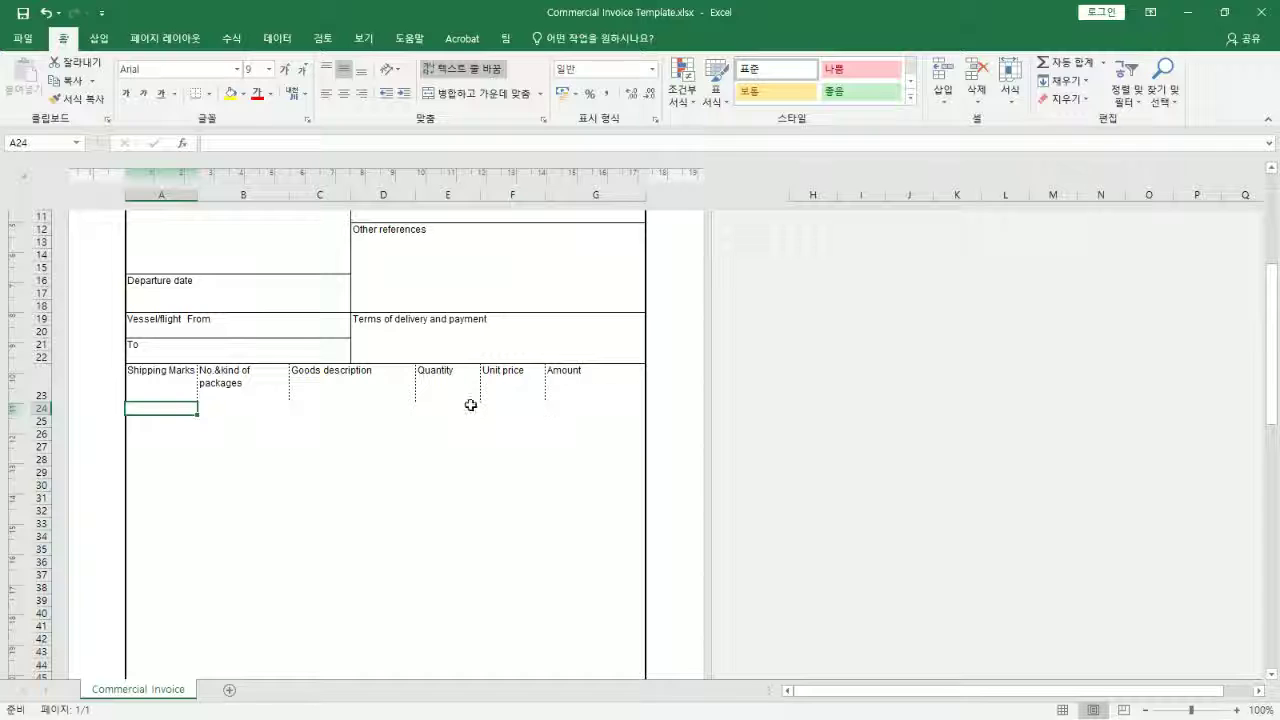
pyautogui.click(445, 409)
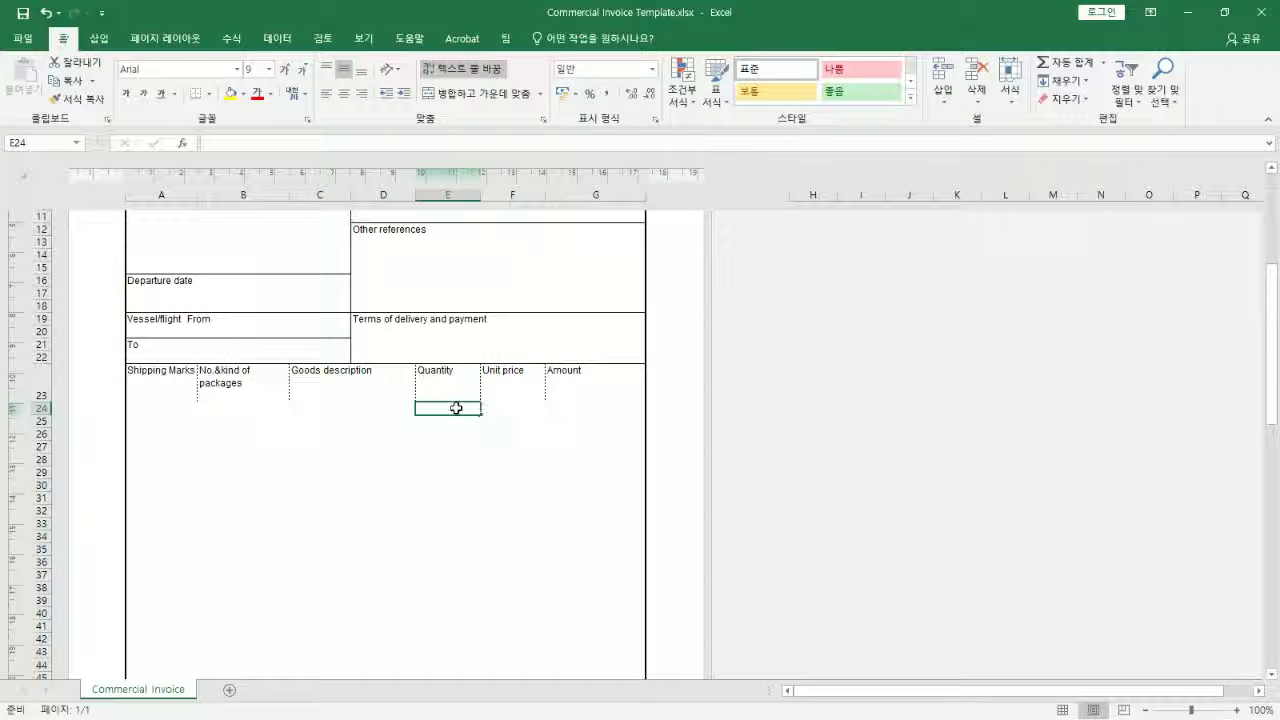
pyautogui.click(525, 408)
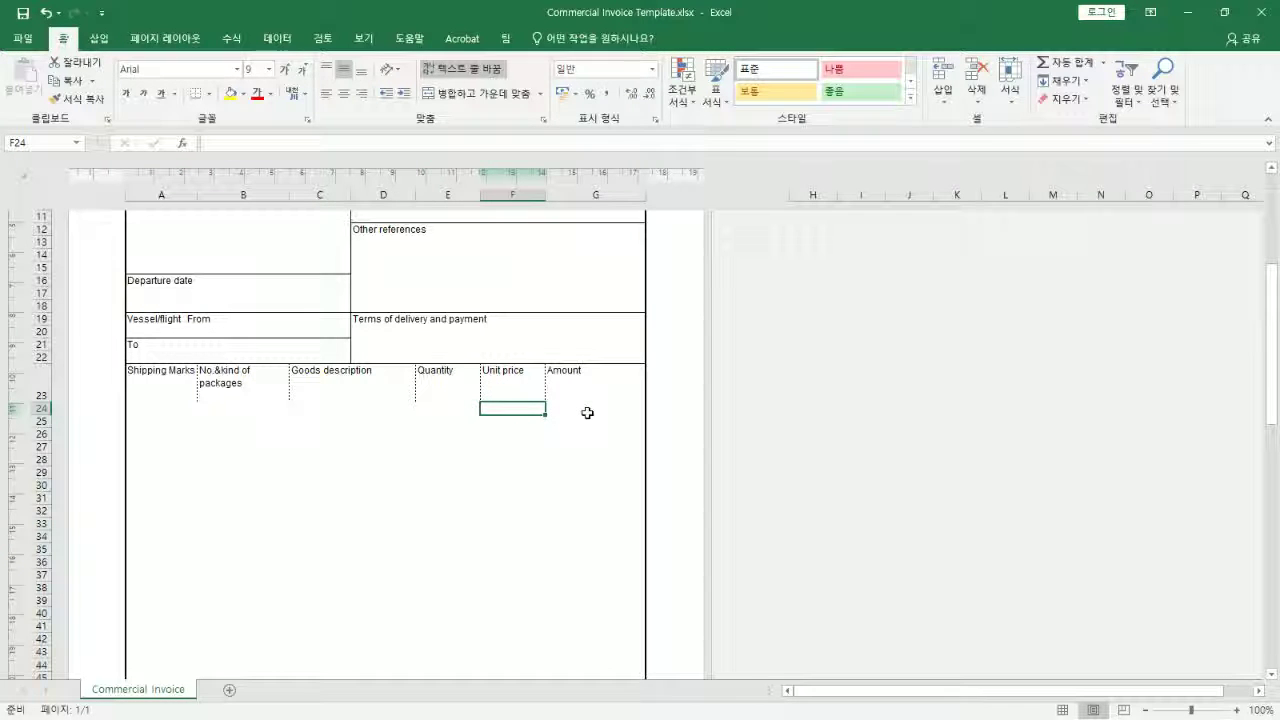
pyautogui.click(591, 409)
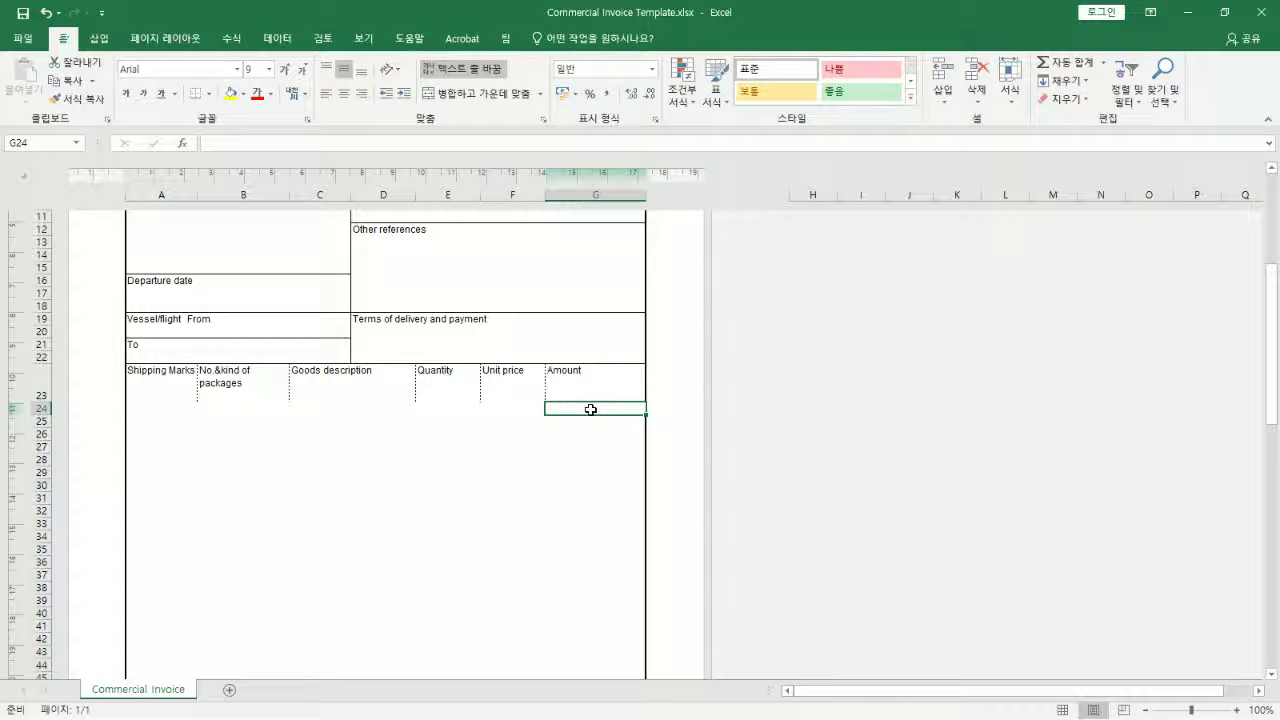
pyautogui.write('=')
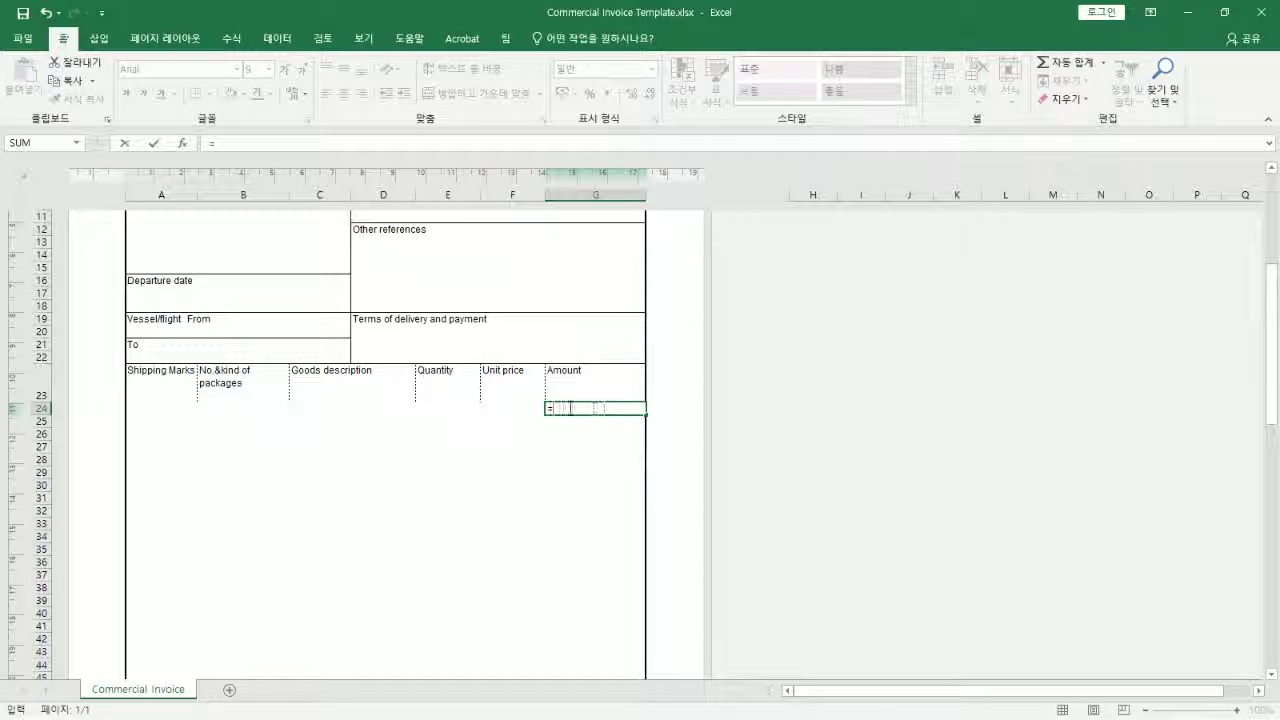
pyautogui.press('Escape')
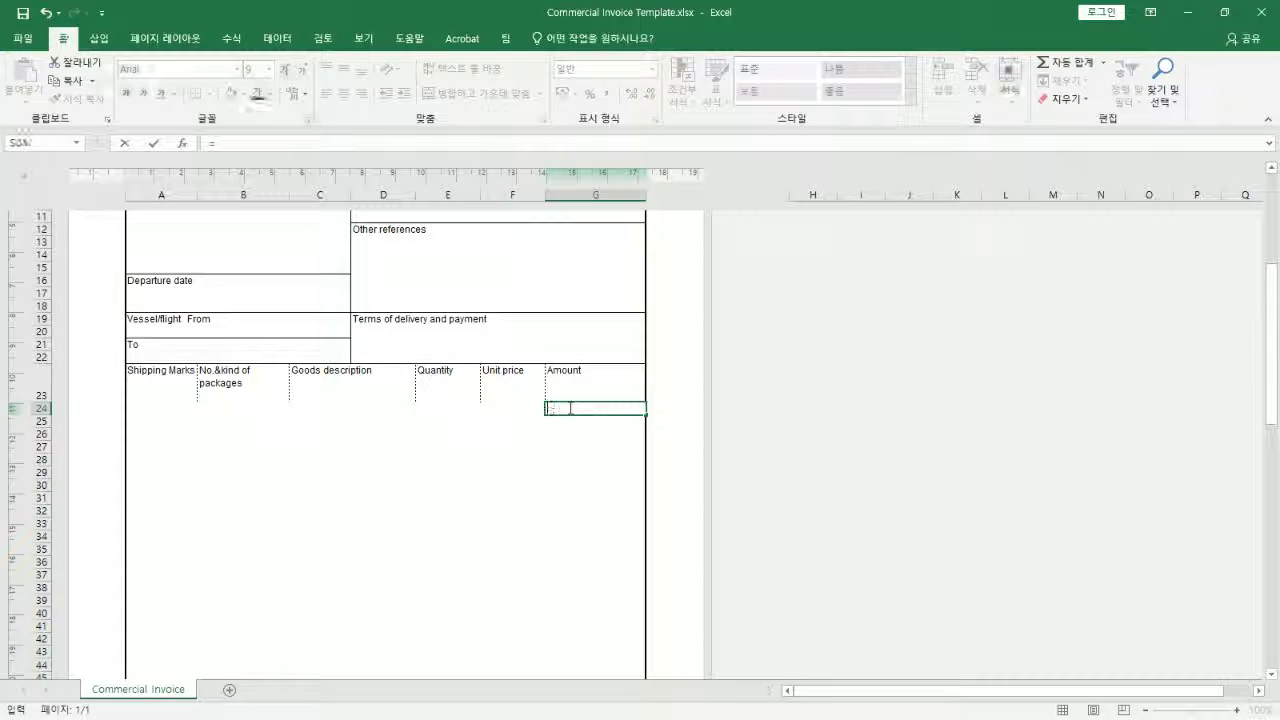
pyautogui.press('Left')
pyautogui.press('Left')
pyautogui.press('Right')
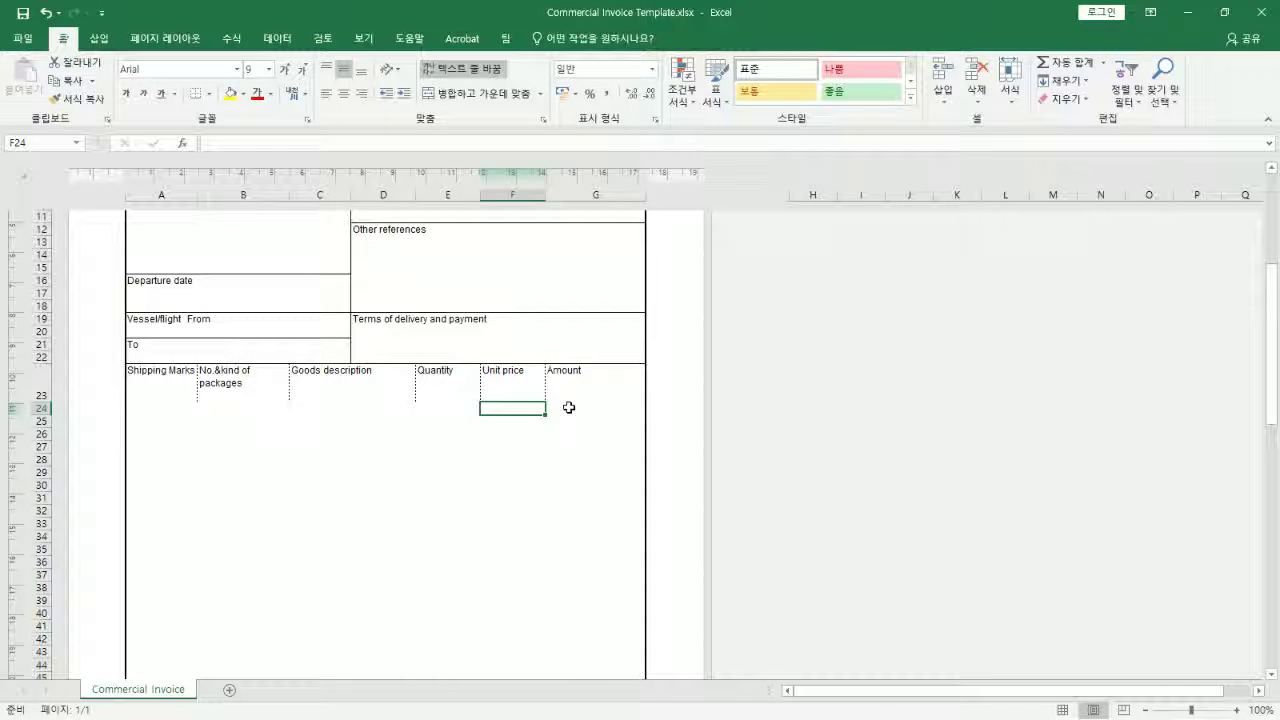
pyautogui.write('US $')
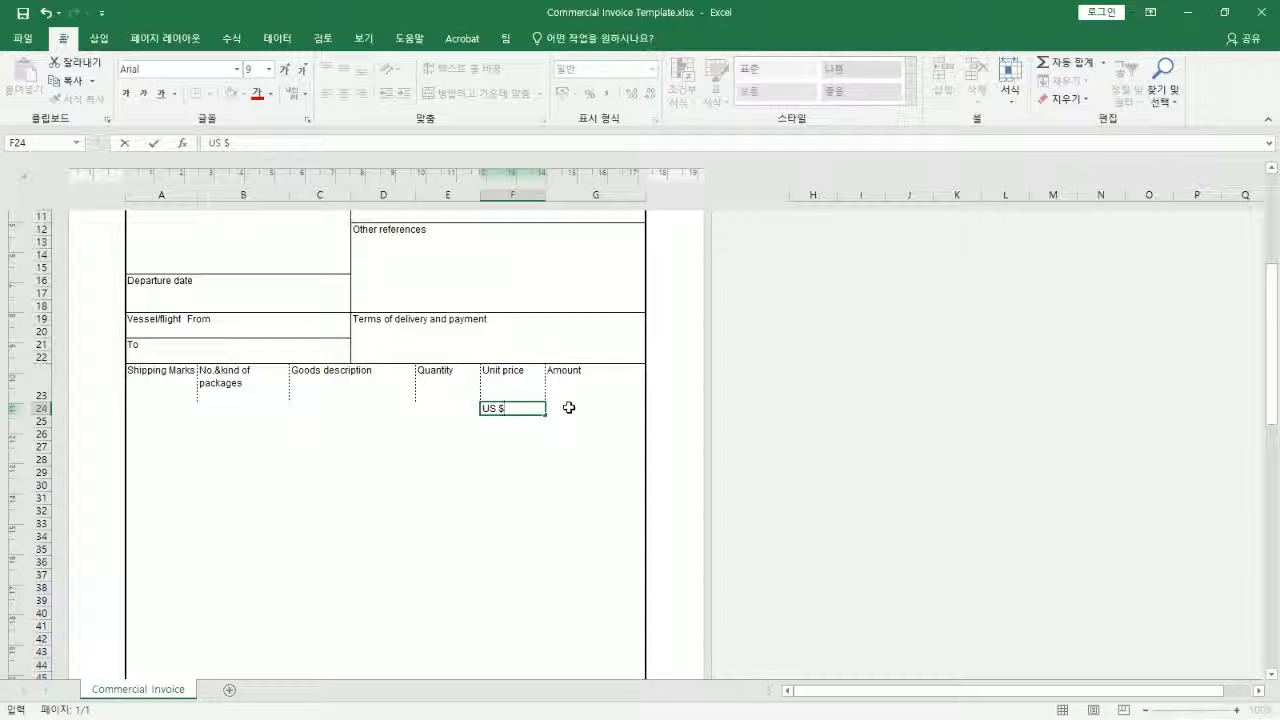
pyautogui.press('Tab')
pyautogui.press('Left')
pyautogui.press('Left')
pyautogui.press('Left')
pyautogui.press('Left')
pyautogui.press('Left')
pyautogui.press('Right')
pyautogui.press('Down')
pyautogui.press('Down')
pyautogui.press('Left')
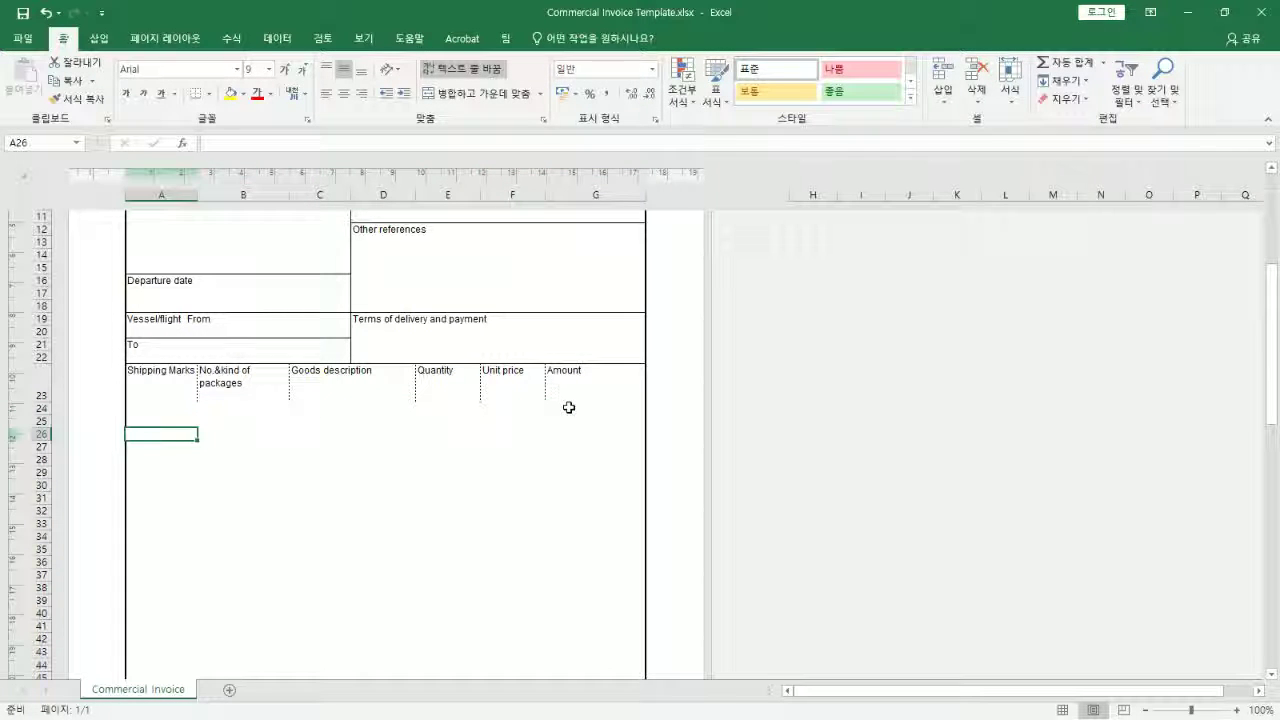
pyautogui.press('Right')
pyautogui.press('Down')
pyautogui.press('Right')
pyautogui.press('Right')
pyautogui.press('Right')
pyautogui.press('Down')
pyautogui.press('Down')
pyautogui.press('Down')
pyautogui.press('Down')
pyautogui.press('Down')
pyautogui.press('Down')
pyautogui.press('Down')
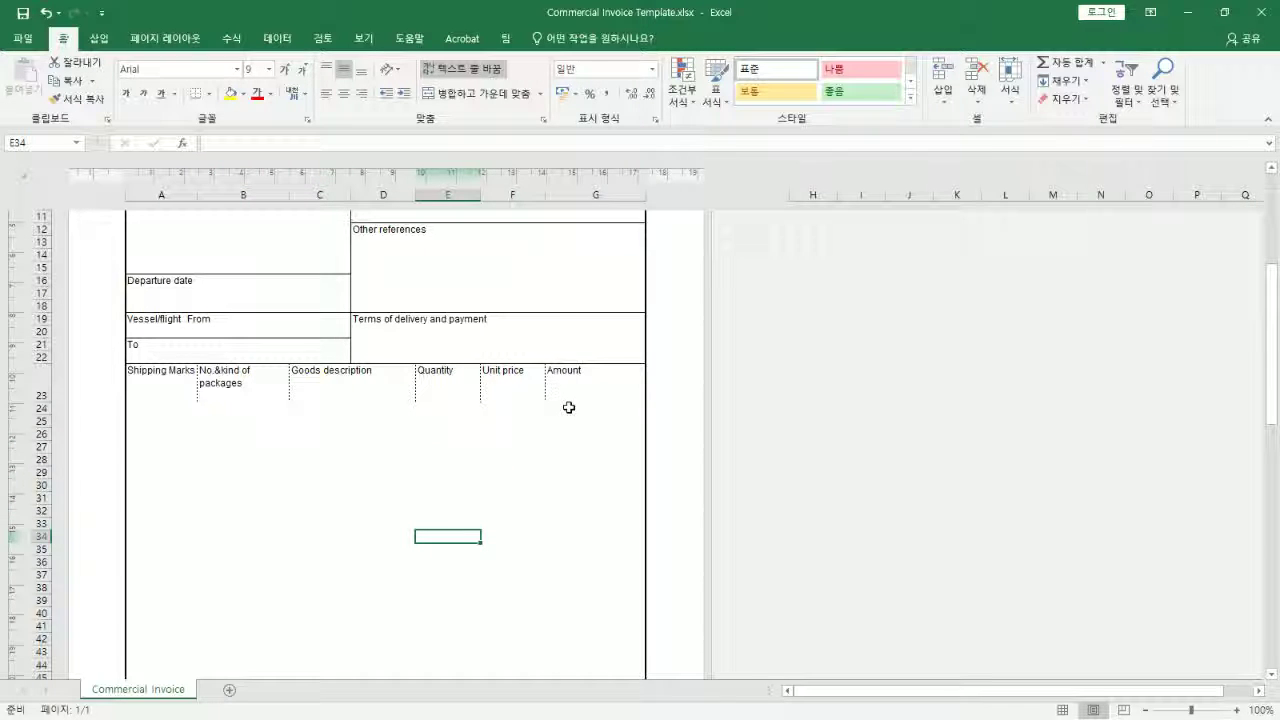
pyautogui.click(376, 447)
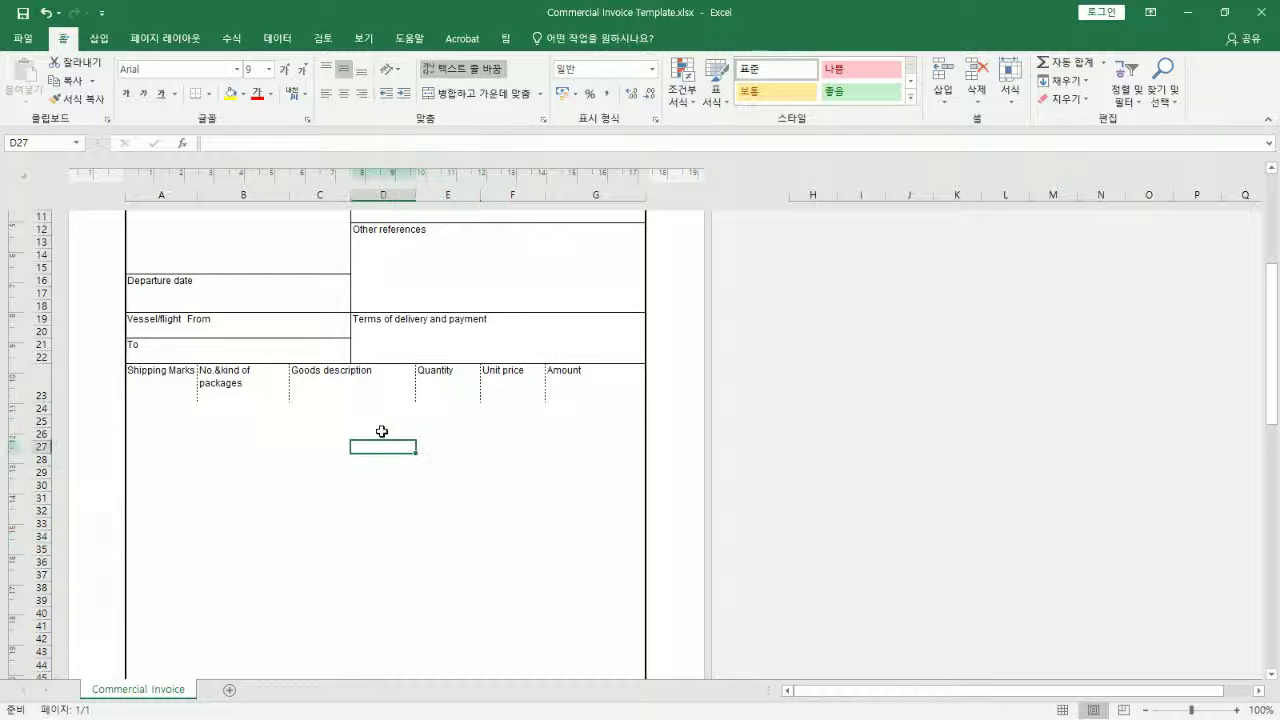
pyautogui.moveTo(302, 411); pyautogui.dragTo(397, 417)
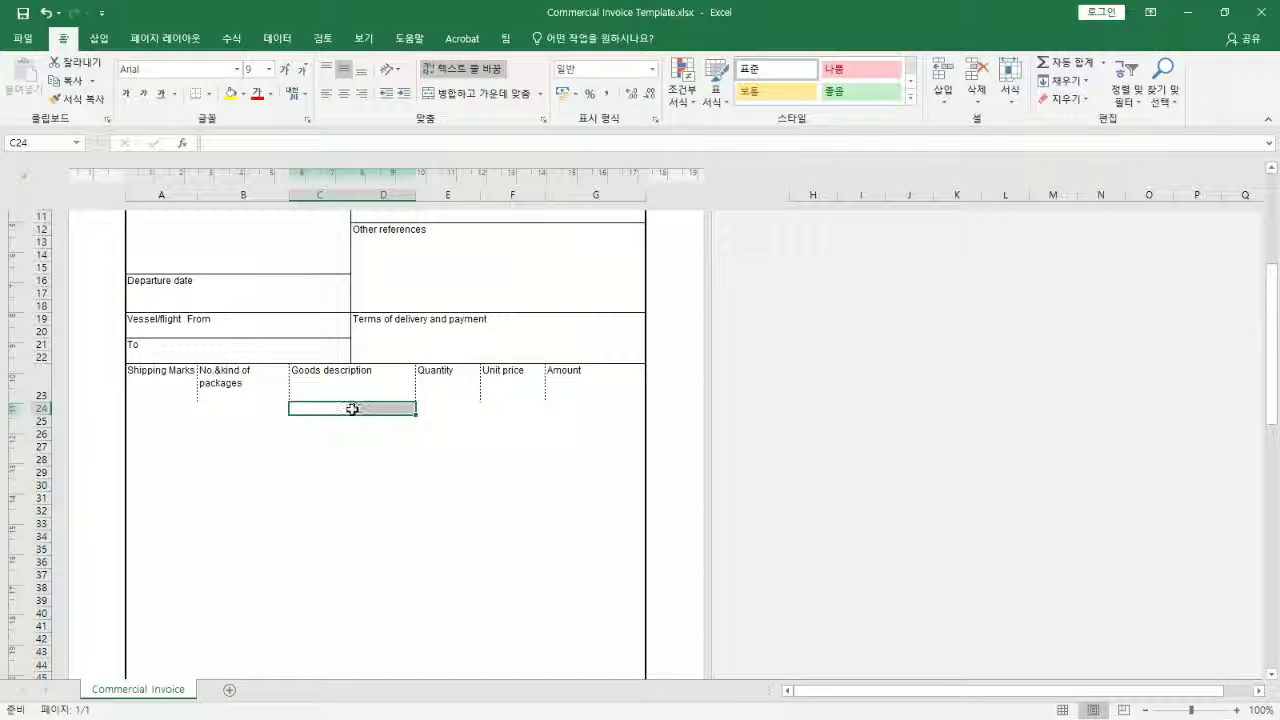
pyautogui.click(363, 38)
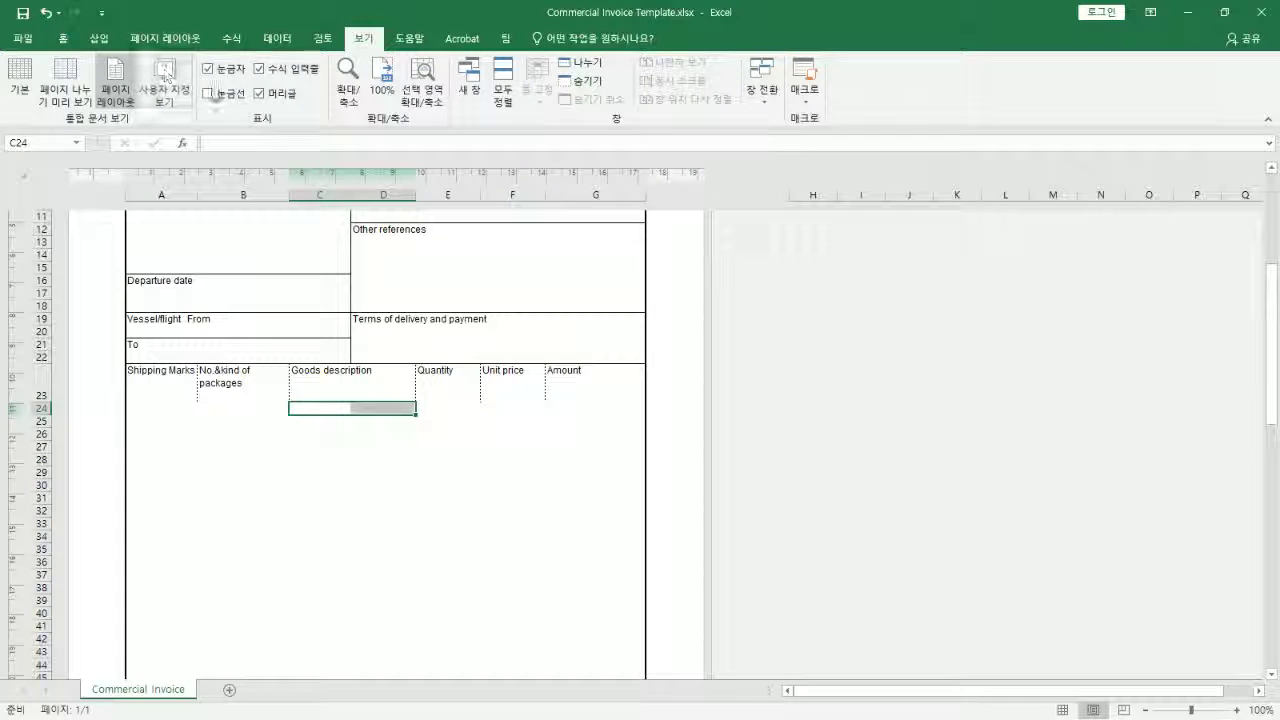
pyautogui.click(224, 95)
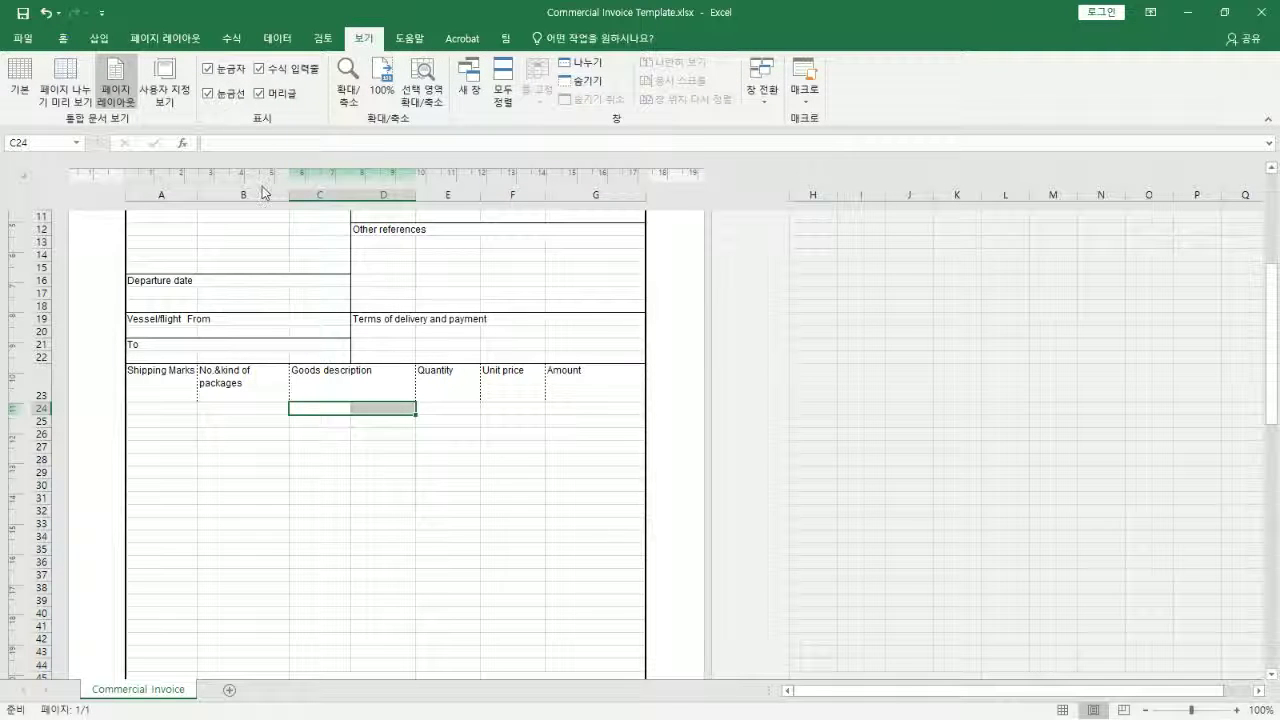
pyautogui.click(312, 446)
pyautogui.moveTo(309, 417); pyautogui.dragTo(371, 434)
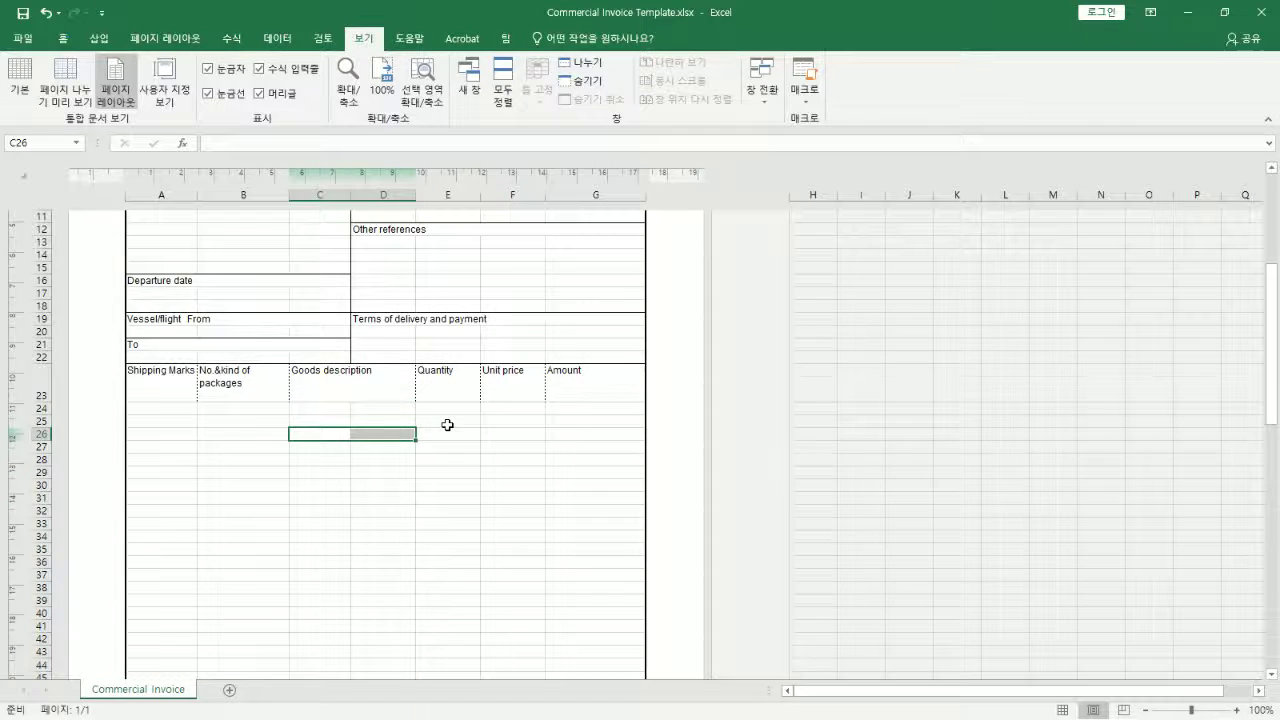
pyautogui.scroll(2, 447, 425)
pyautogui.moveTo(180, 420); pyautogui.dragTo(345, 420)
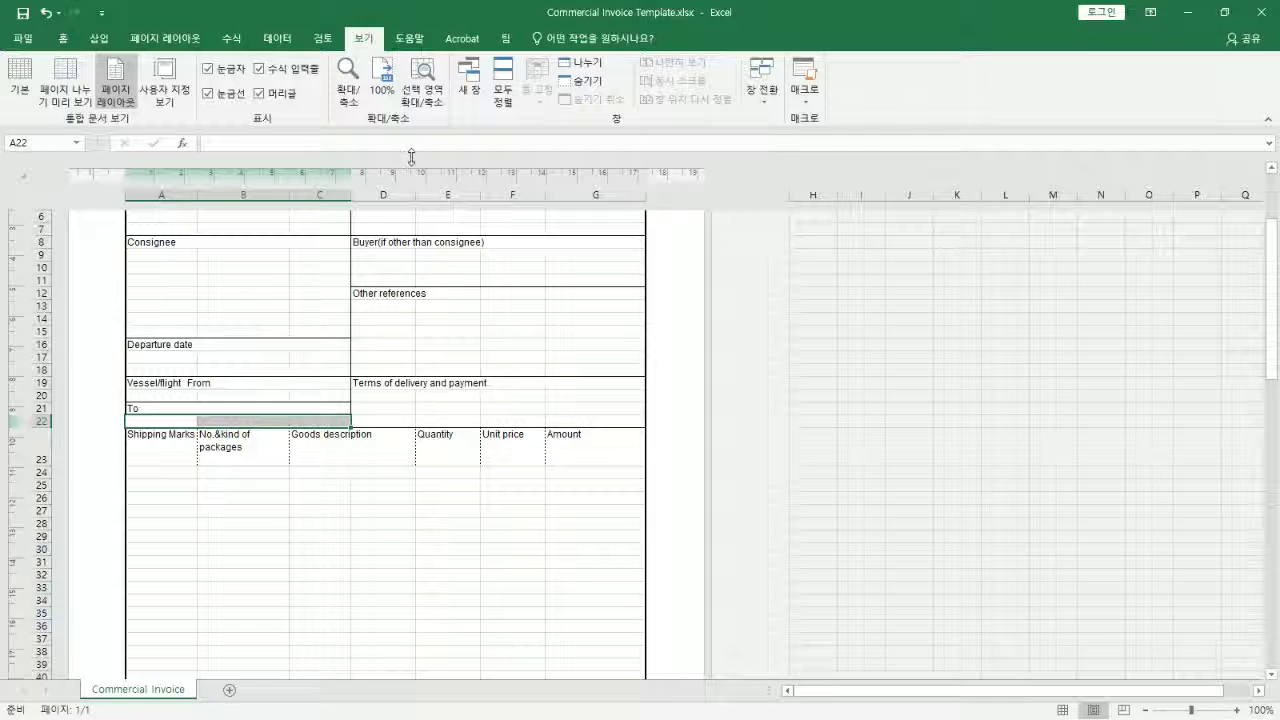
# Trial-enter 'cs networks & Ki' in A22, undo it, and bring up the Home tab
pyautogui.click(175, 418)
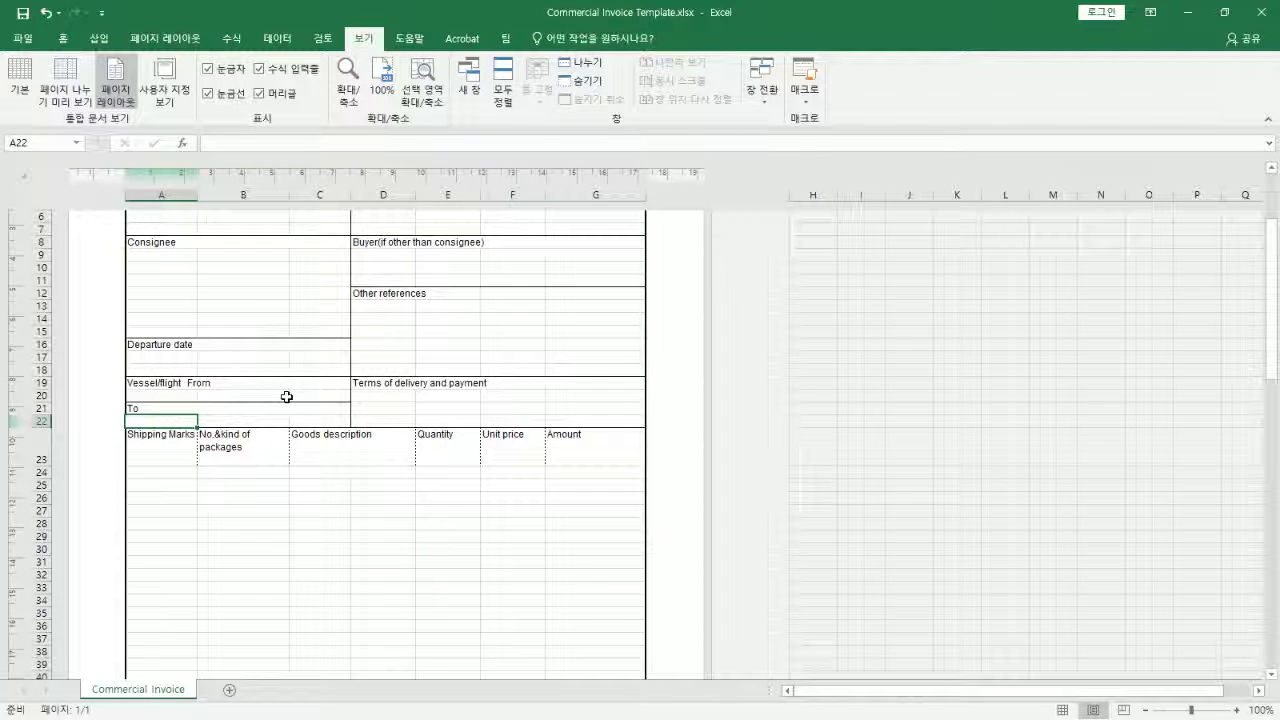
pyautogui.write('cs network')
pyautogui.press('BackSpace')
pyautogui.write('rks')
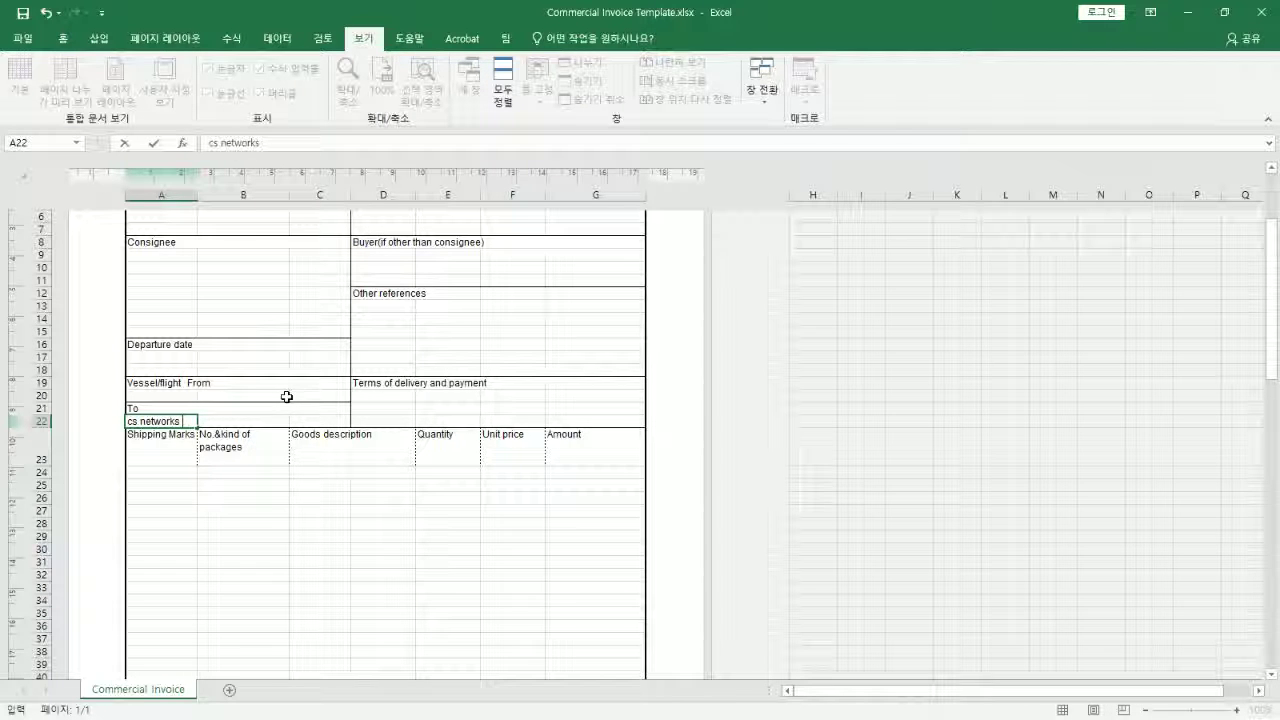
pyautogui.write(' & K')
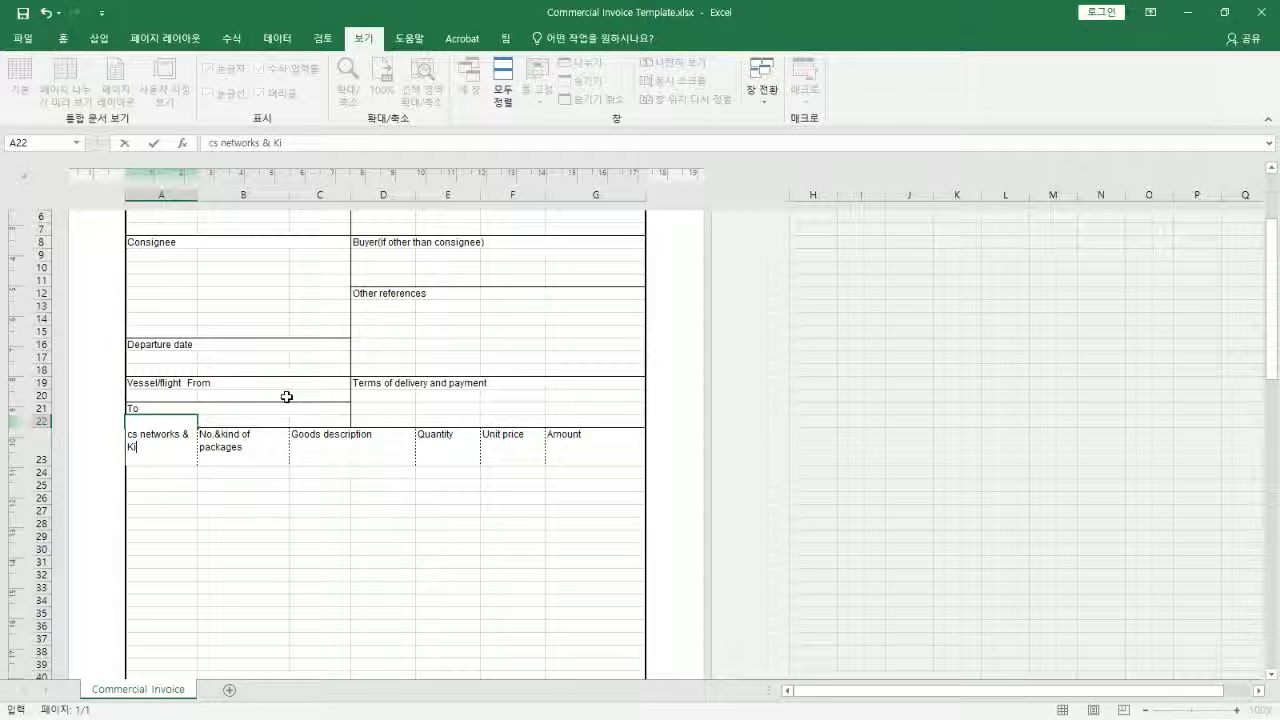
pyautogui.write('i')
pyautogui.press('Return')
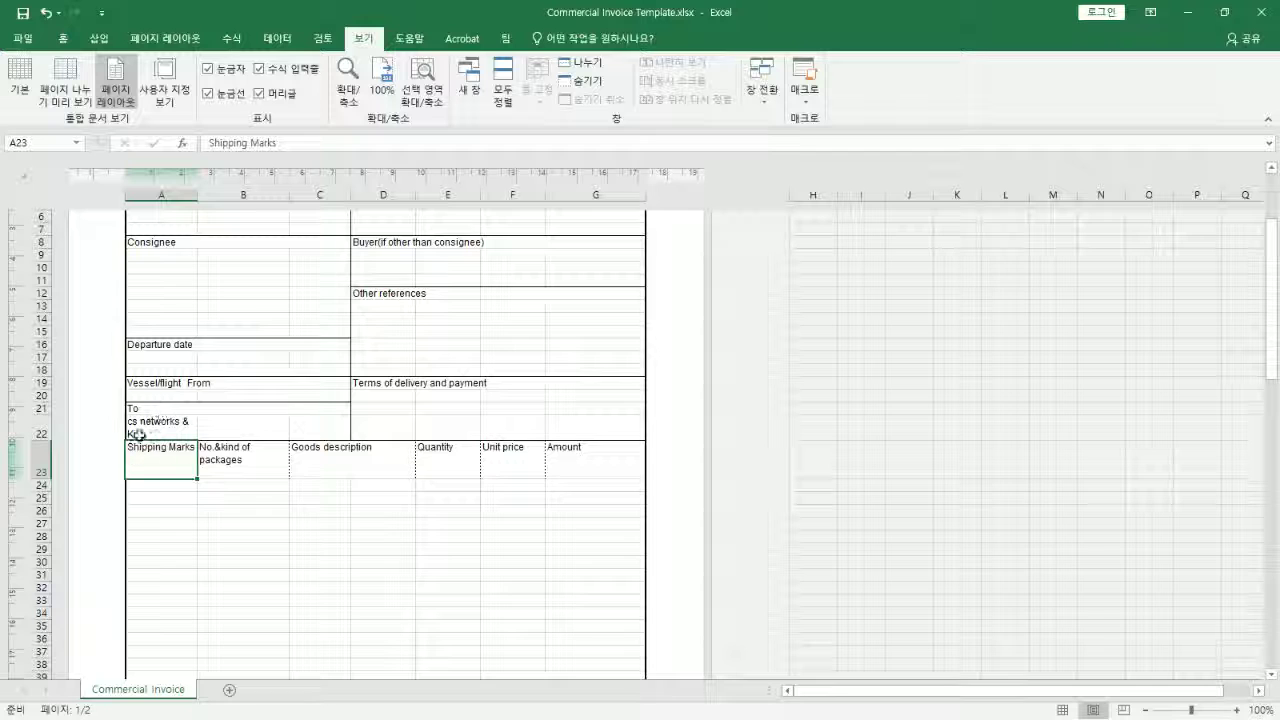
pyautogui.hotkey('ctrl', 'z')
pyautogui.scroll(4, 450, 350)
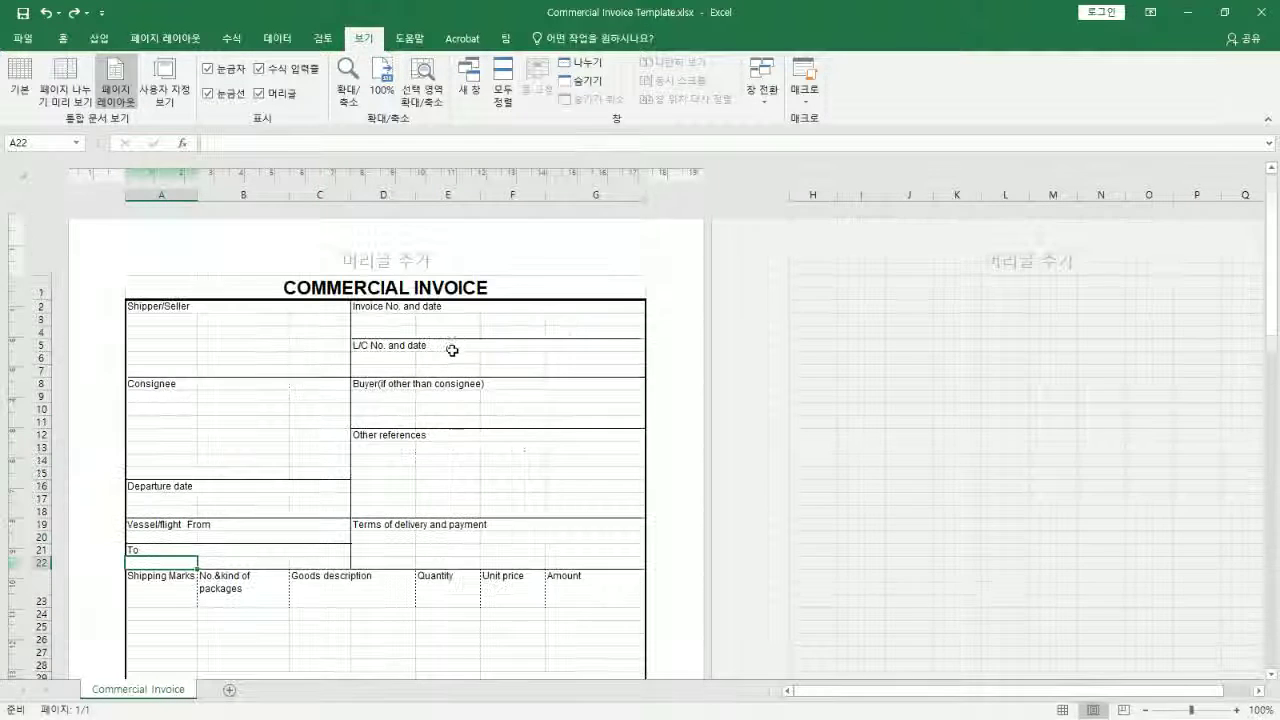
pyautogui.click(63, 38)
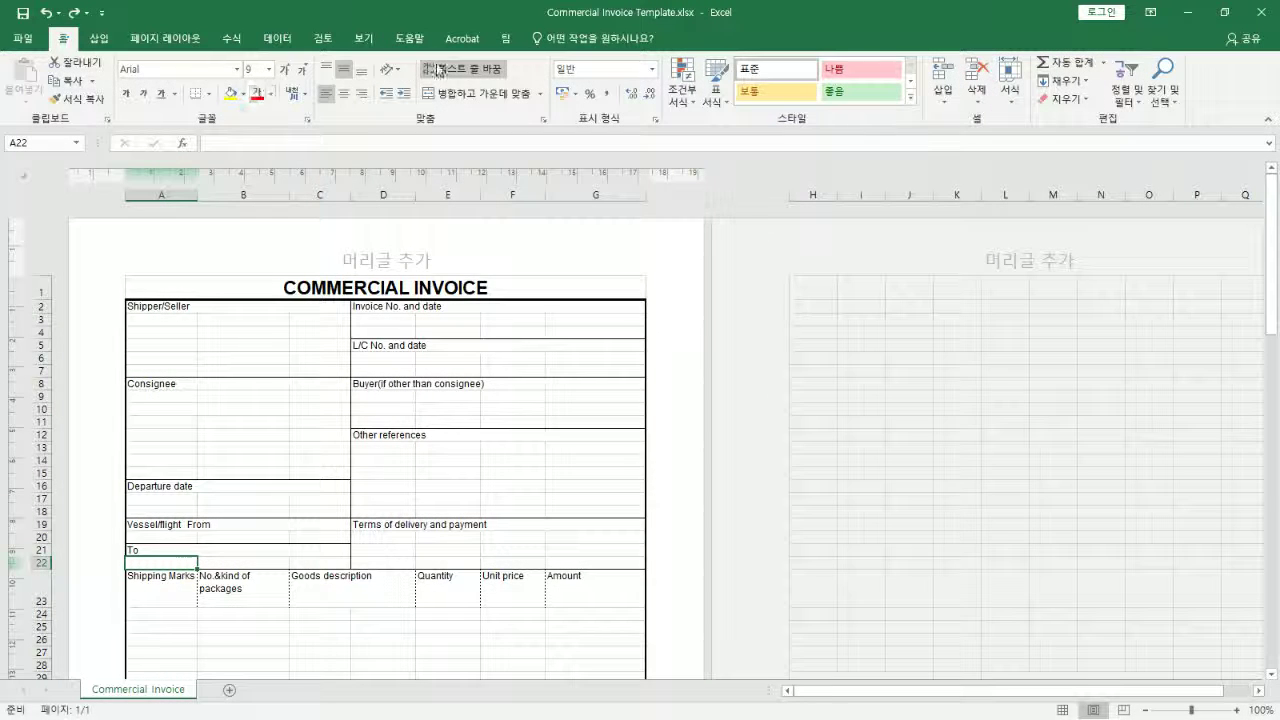
pyautogui.keyDown('shift'); pyautogui.click(620, 308); pyautogui.keyUp('shift')
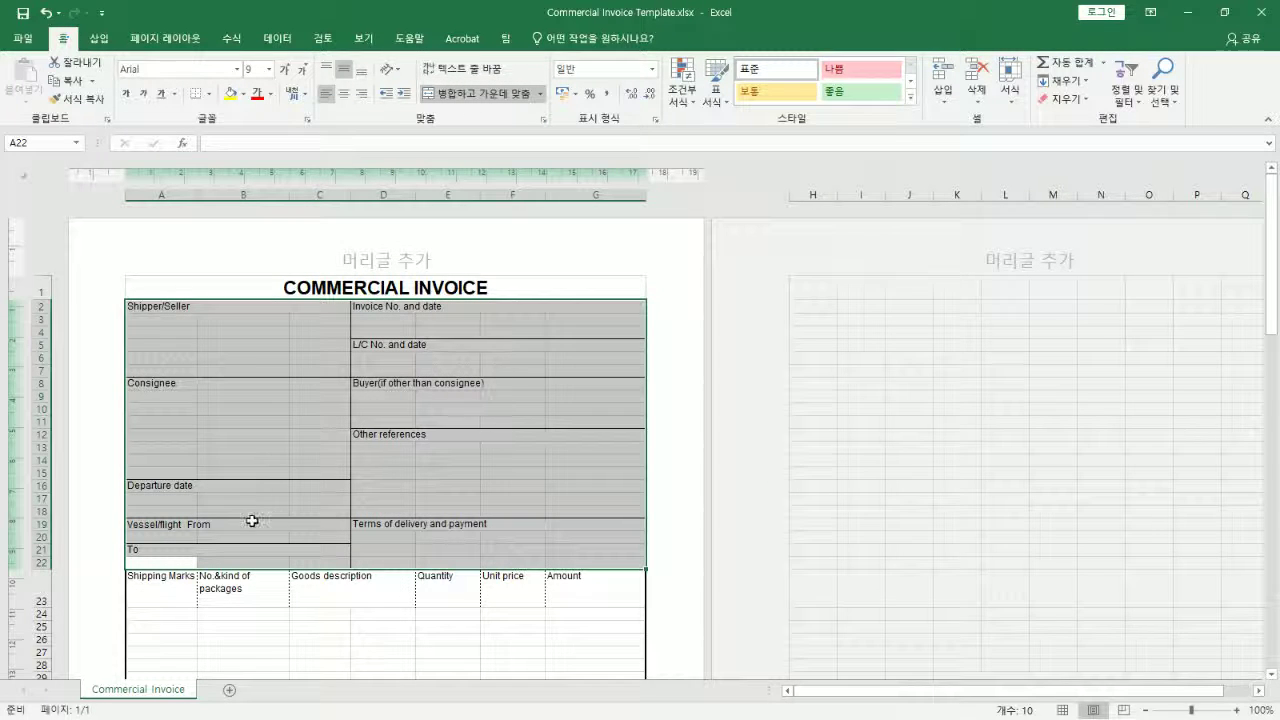
pyautogui.click(189, 556)
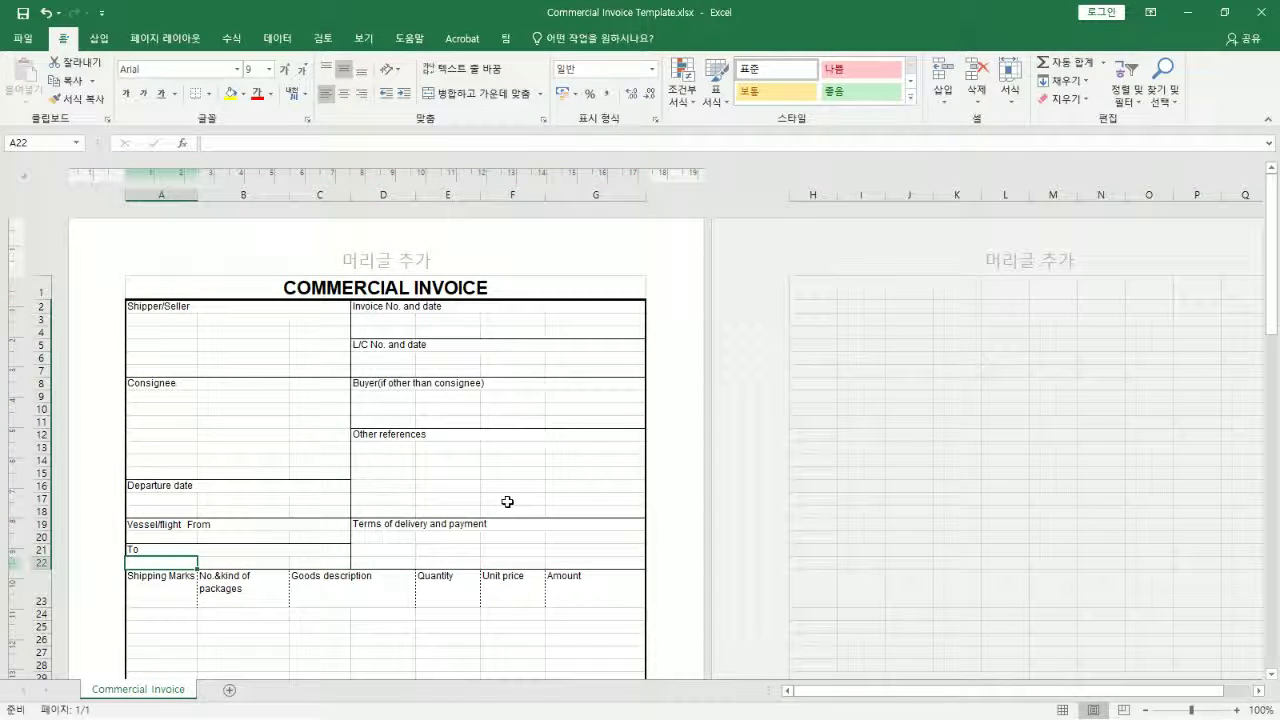
pyautogui.write('ad')
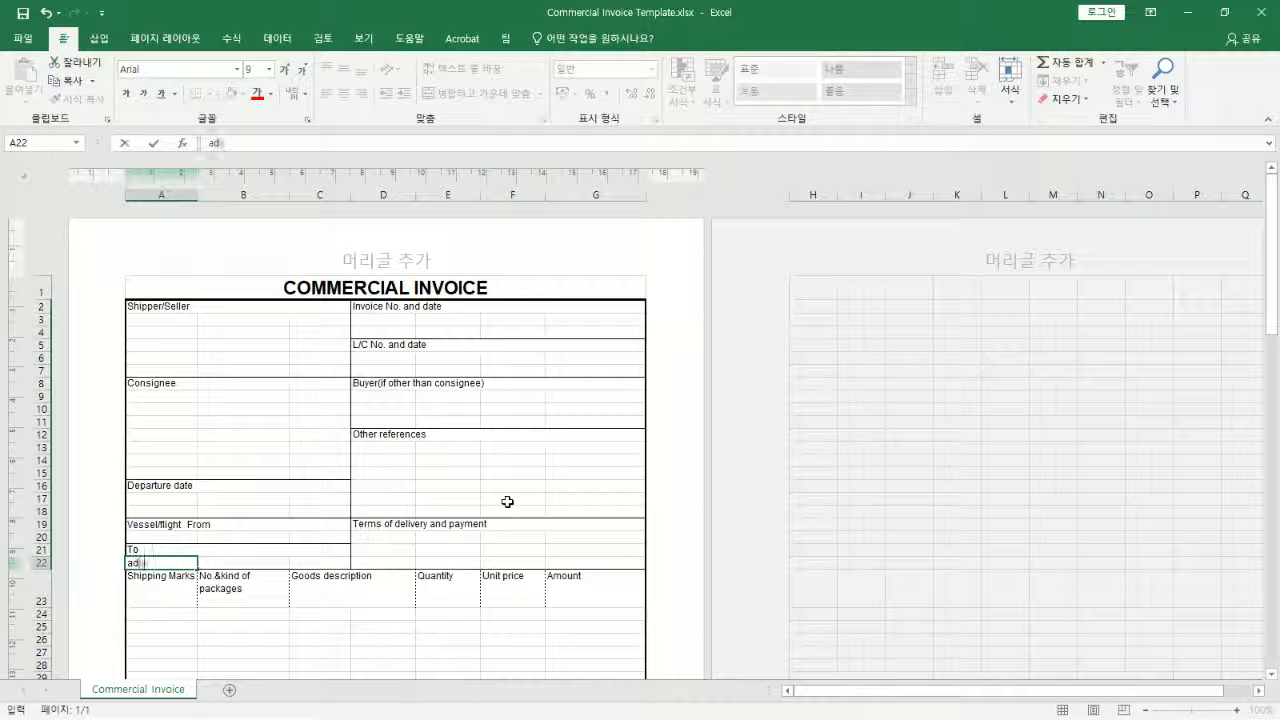
pyautogui.write('c shoes mart')
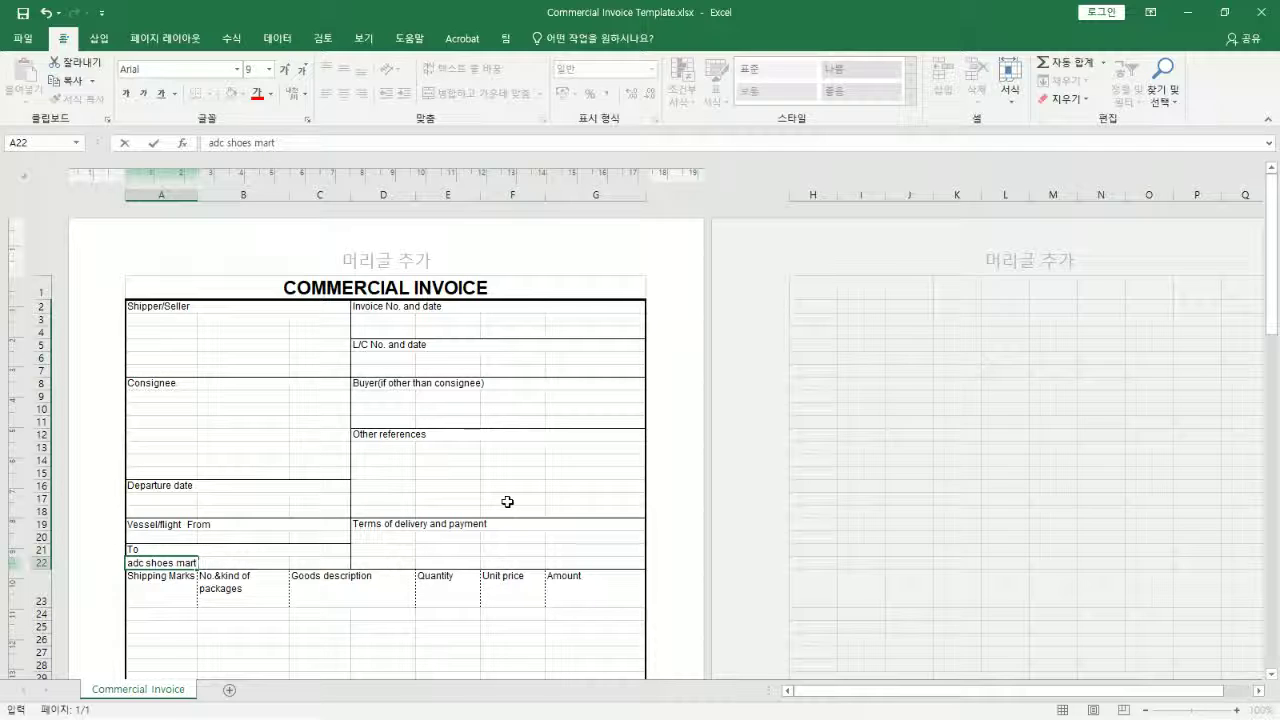
pyautogui.write(' & cs')
pyautogui.write(' netwro')
pyautogui.press('BackSpace')
pyautogui.write('orks &')
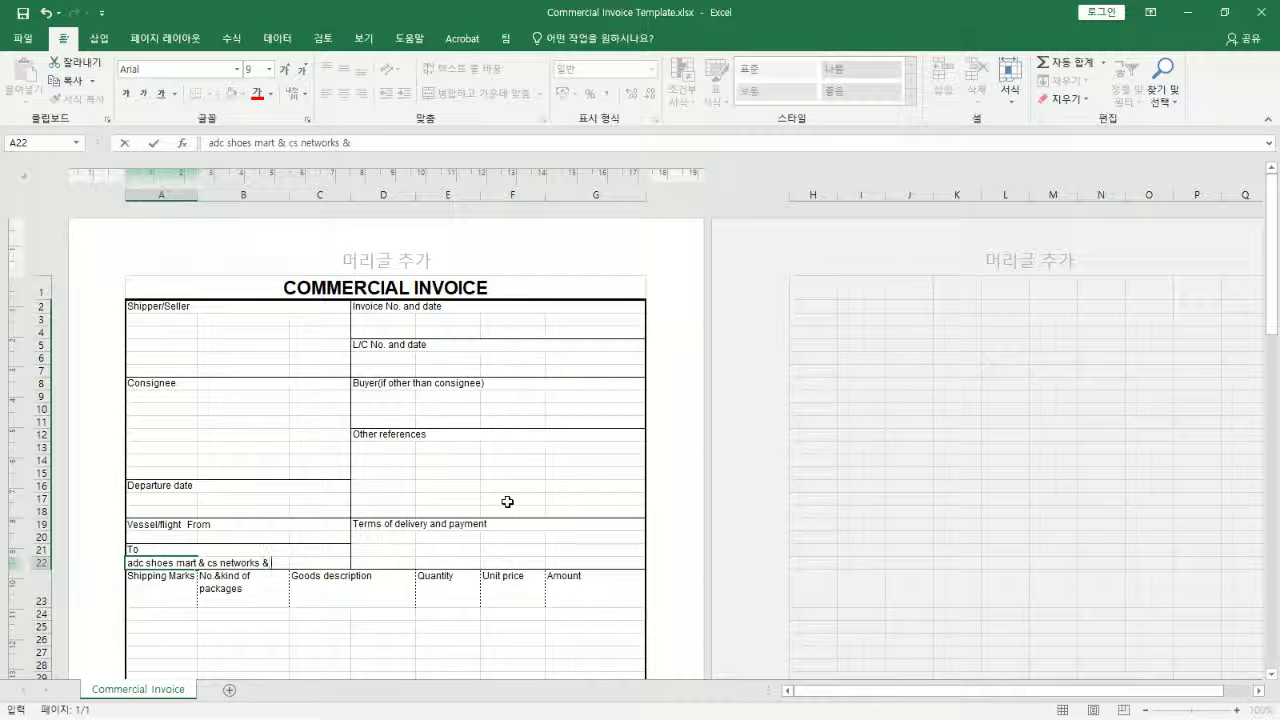
pyautogui.write(' lee ki young')
pyautogui.press('Return')
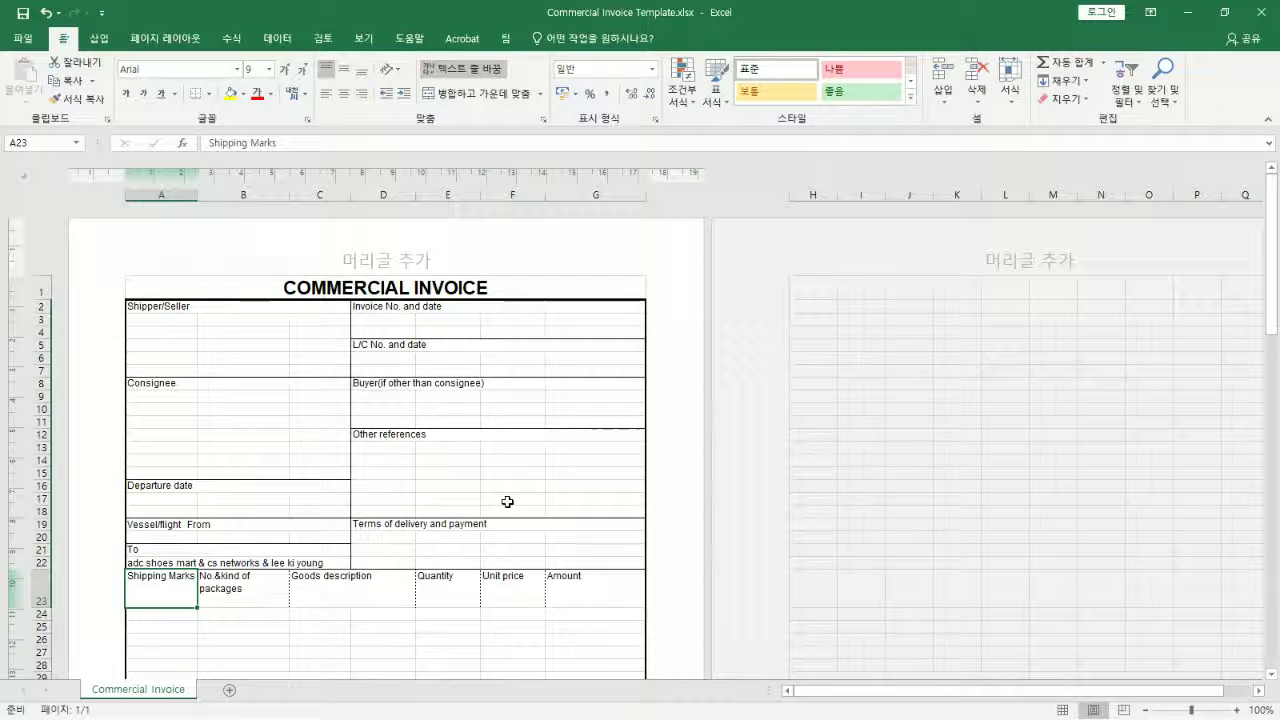
pyautogui.click(320, 563)
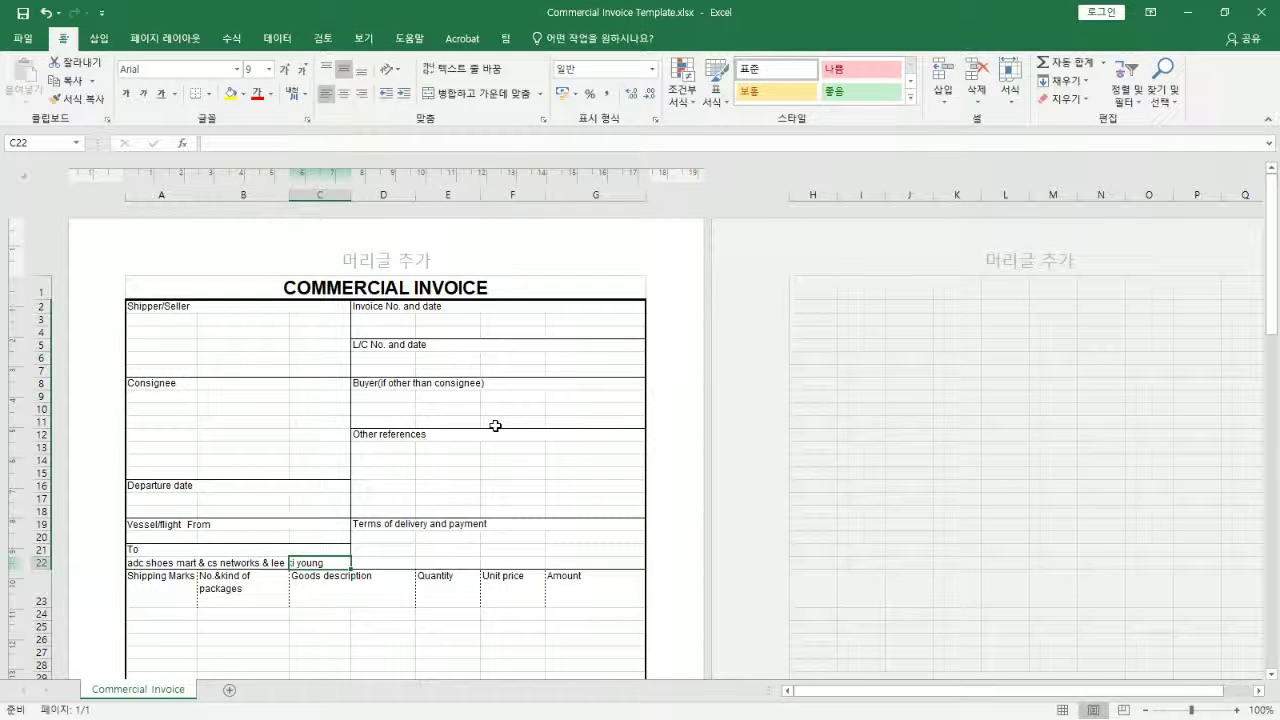
pyautogui.press('Left')
pyautogui.press('Left')
pyautogui.press('Delete')
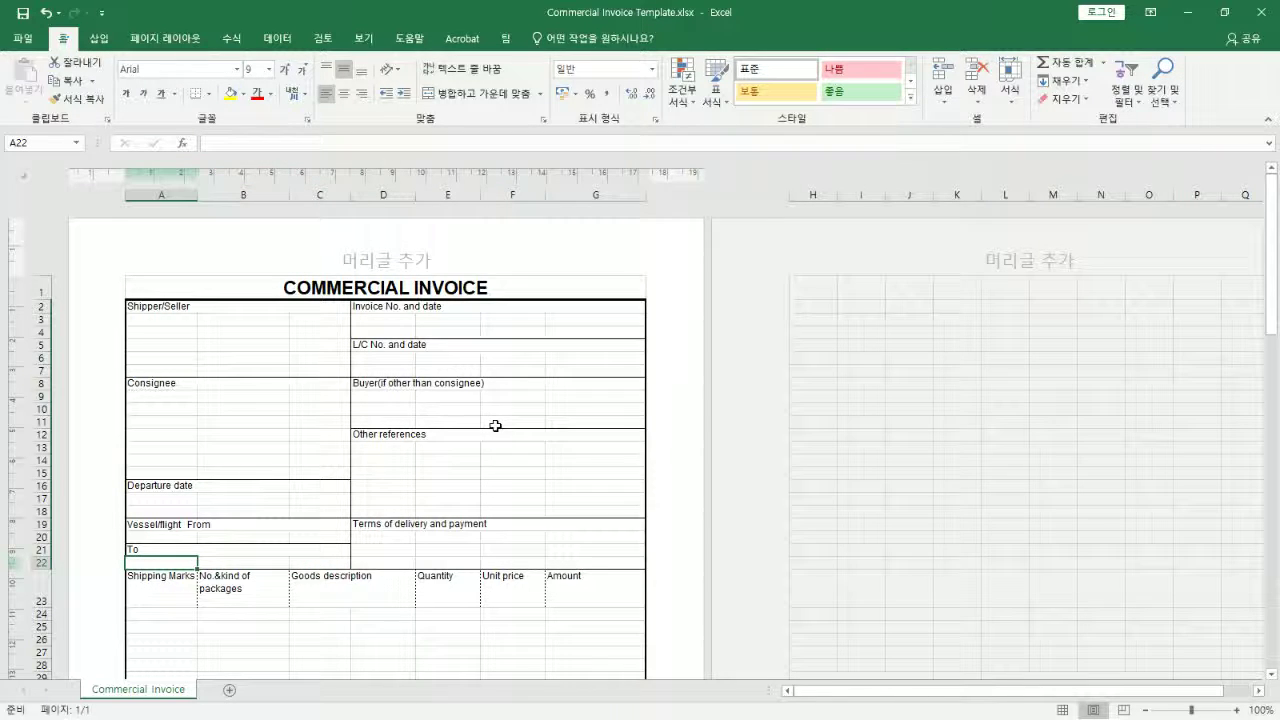
# Check the blank areas D13:G17 and the Signed by block E47:G50
pyautogui.scroll(-10, 500, 389)
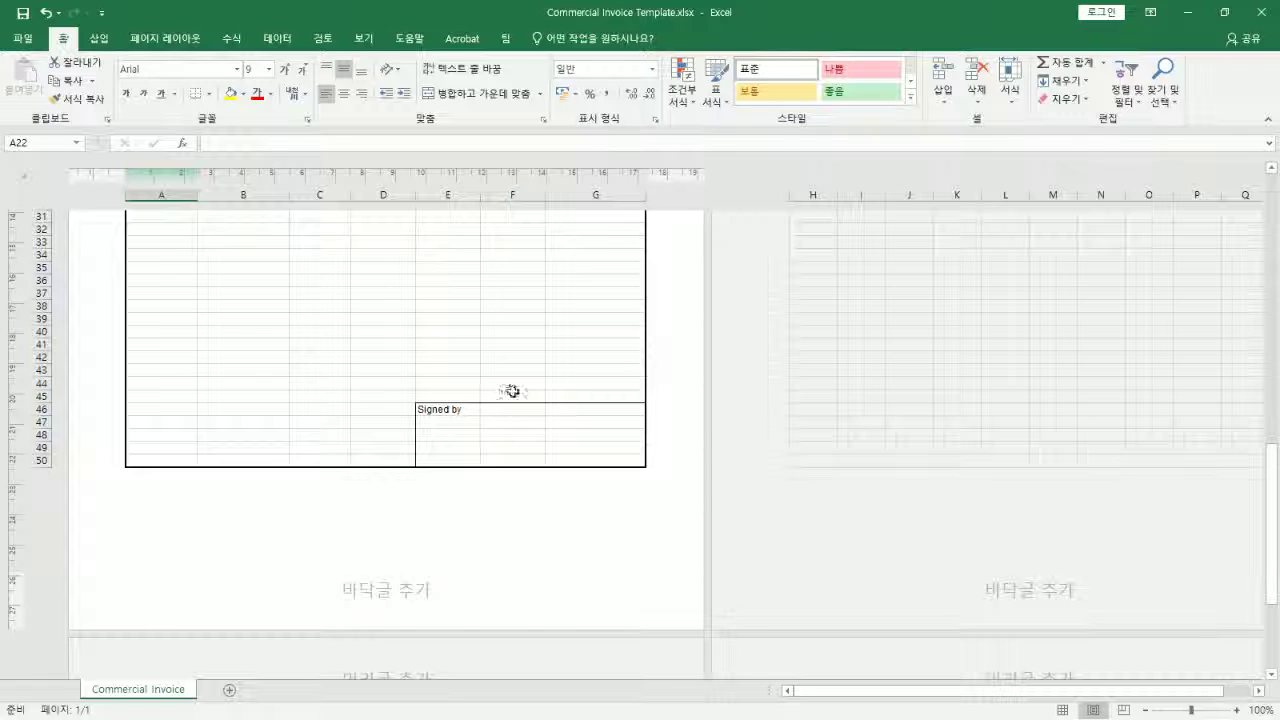
pyautogui.scroll(10, 500, 410)
pyautogui.scroll(-4, 529, 480)
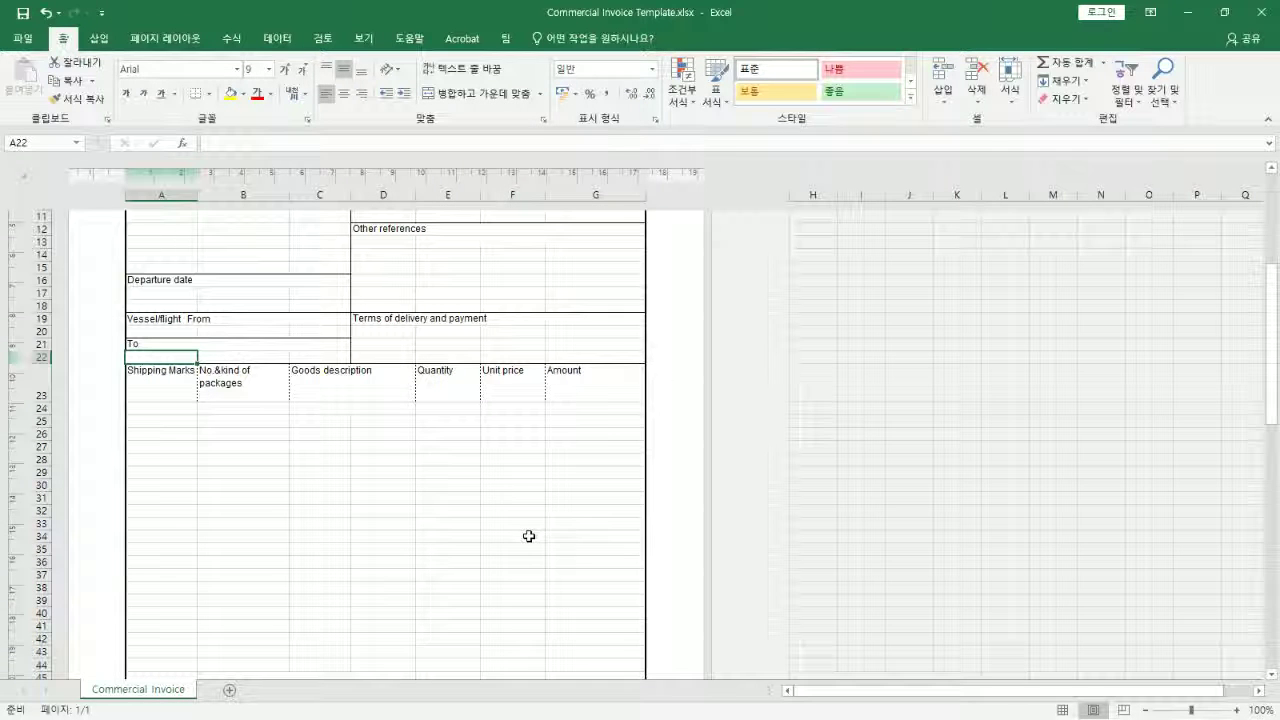
pyautogui.moveTo(401, 243); pyautogui.dragTo(571, 292)
pyautogui.scroll(2, 568, 298)
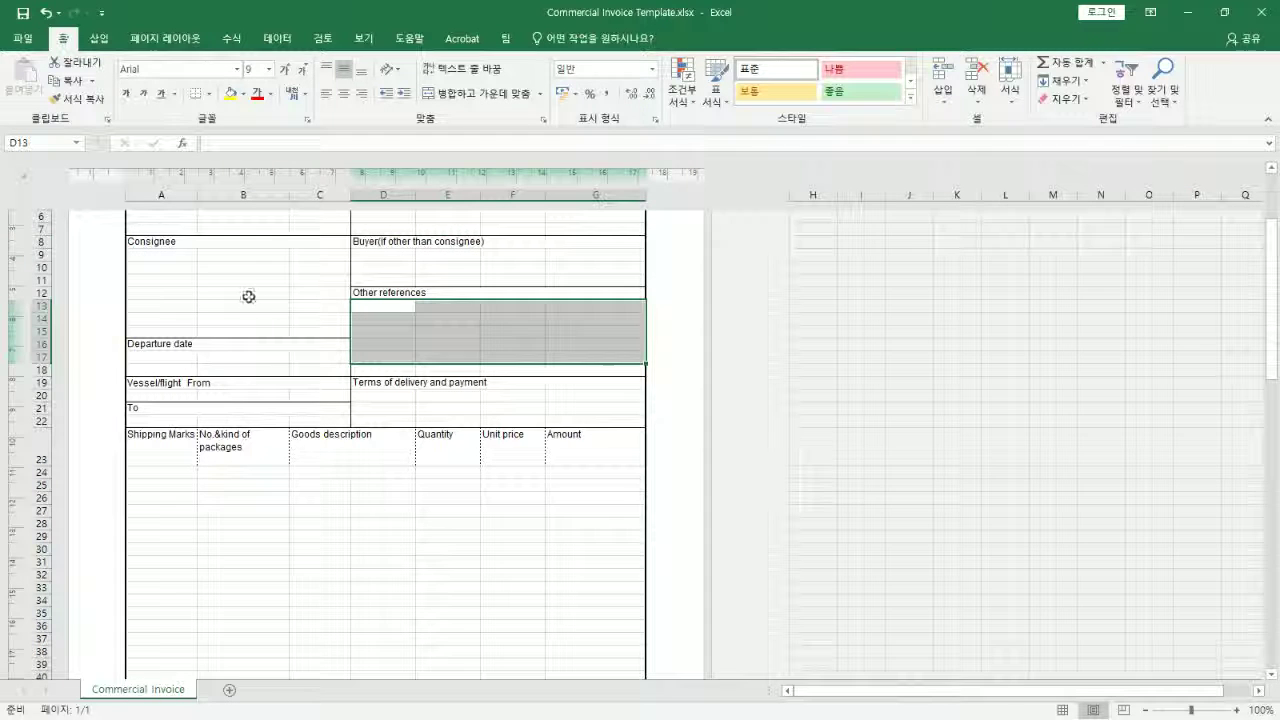
pyautogui.scroll(-5, 443, 451)
pyautogui.moveTo(449, 571); pyautogui.dragTo(606, 600)
pyautogui.scroll(5, 500, 412)
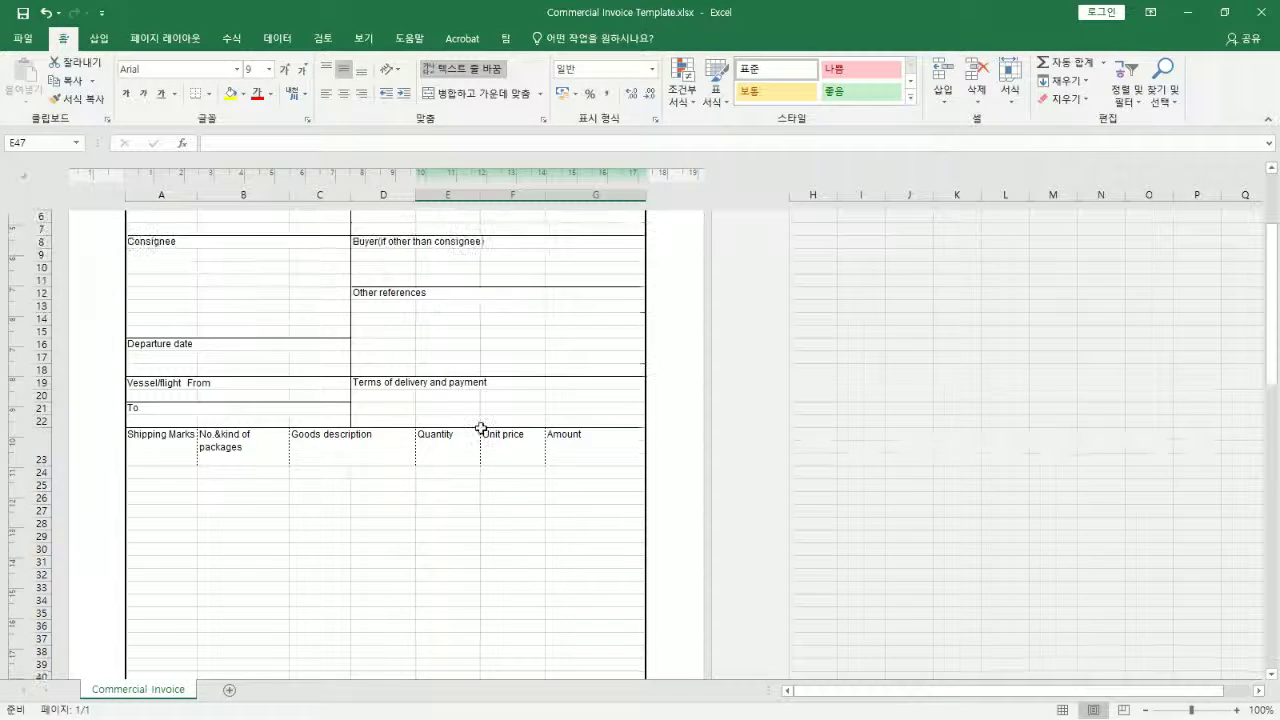
pyautogui.scroll(2, 414, 391)
# Check the invoice number rows D3:G3 and D4:G4 and shipper cells A3 and B4
pyautogui.click(408, 320)
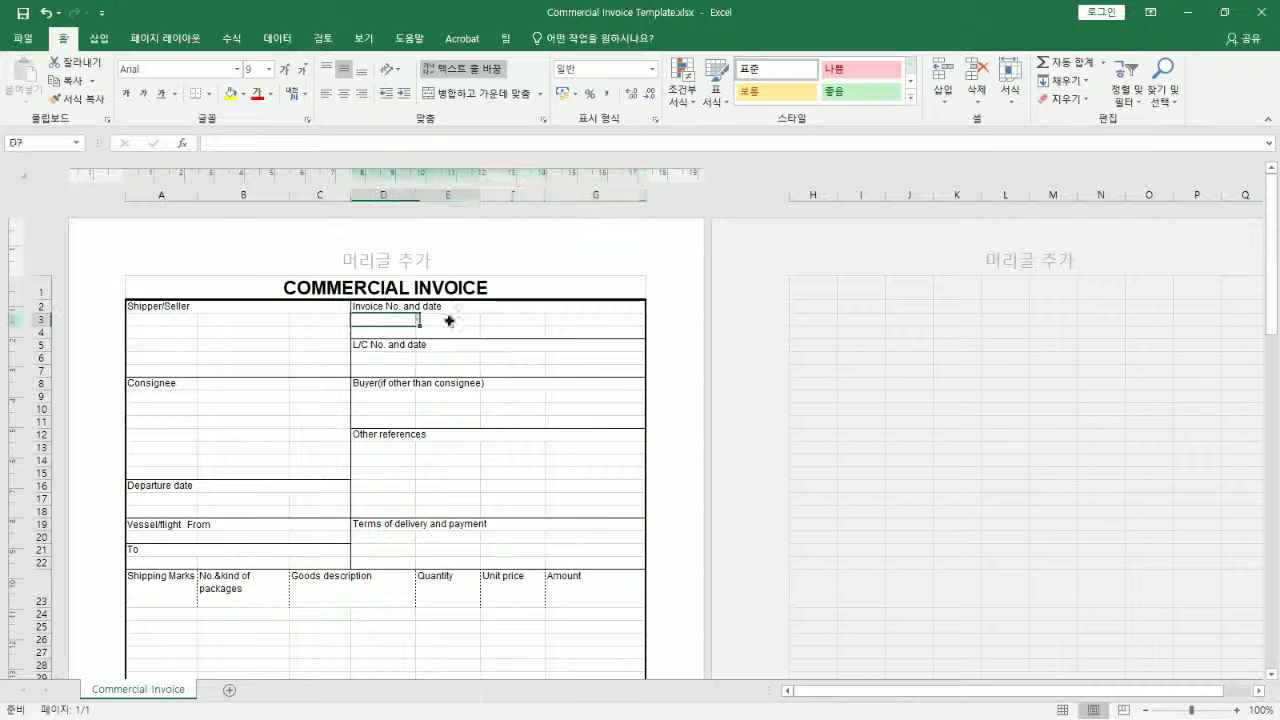
pyautogui.moveTo(408, 320); pyautogui.dragTo(586, 320)
pyautogui.moveTo(394, 332); pyautogui.dragTo(586, 332)
pyautogui.click(168, 320)
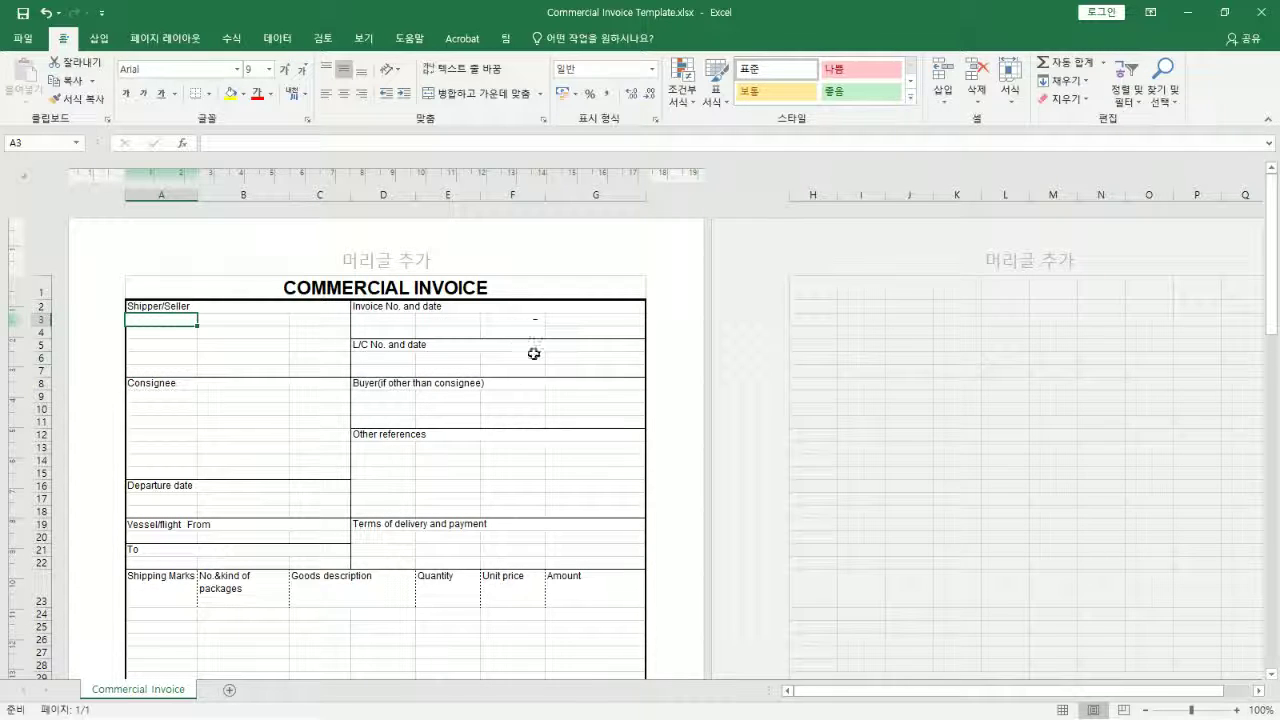
pyautogui.click(246, 330)
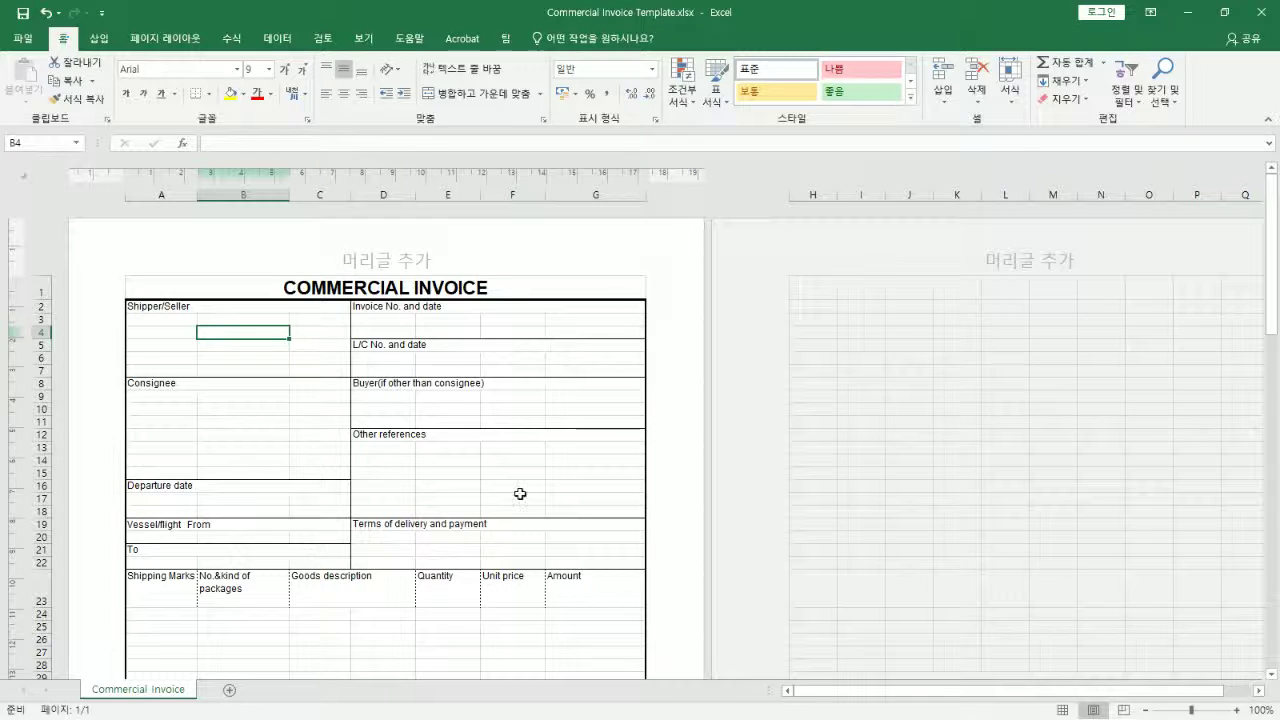
pyautogui.scroll(-3, 340, 509)
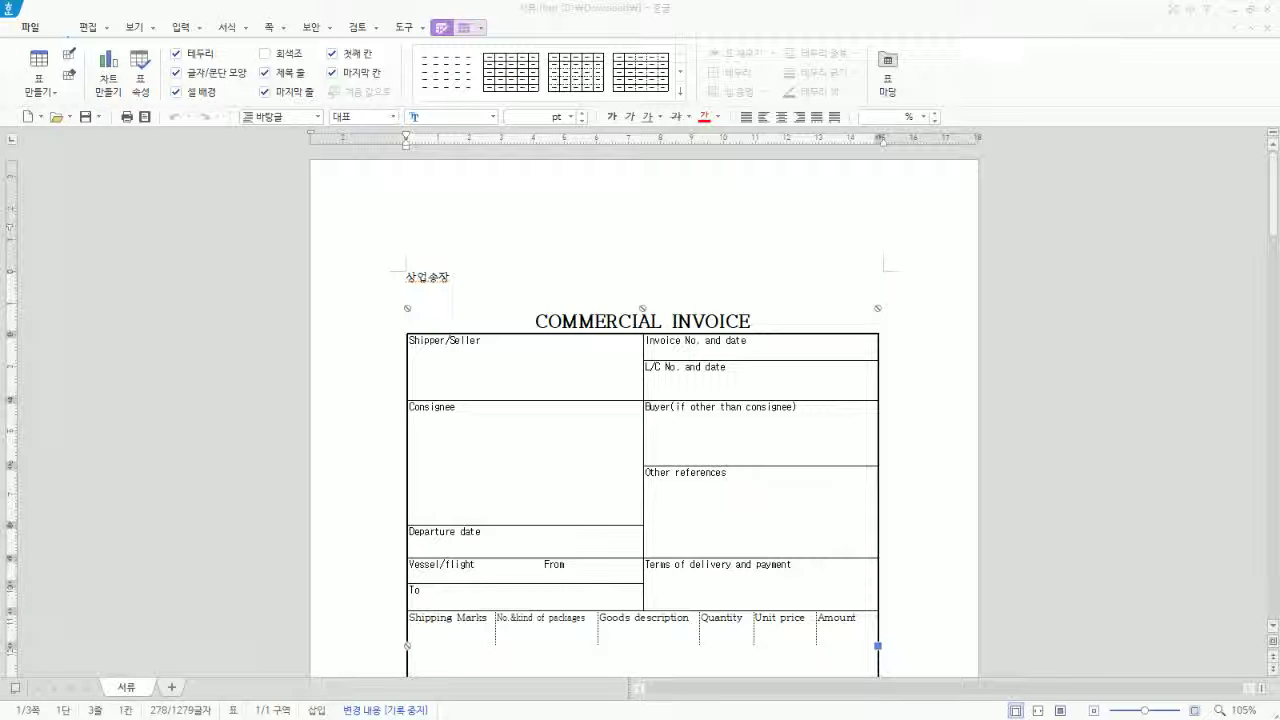
# Browse the Hangul proforma invoice and click into the CS NETWORKS heading cell
pyautogui.scroll(-15, 644, 400)
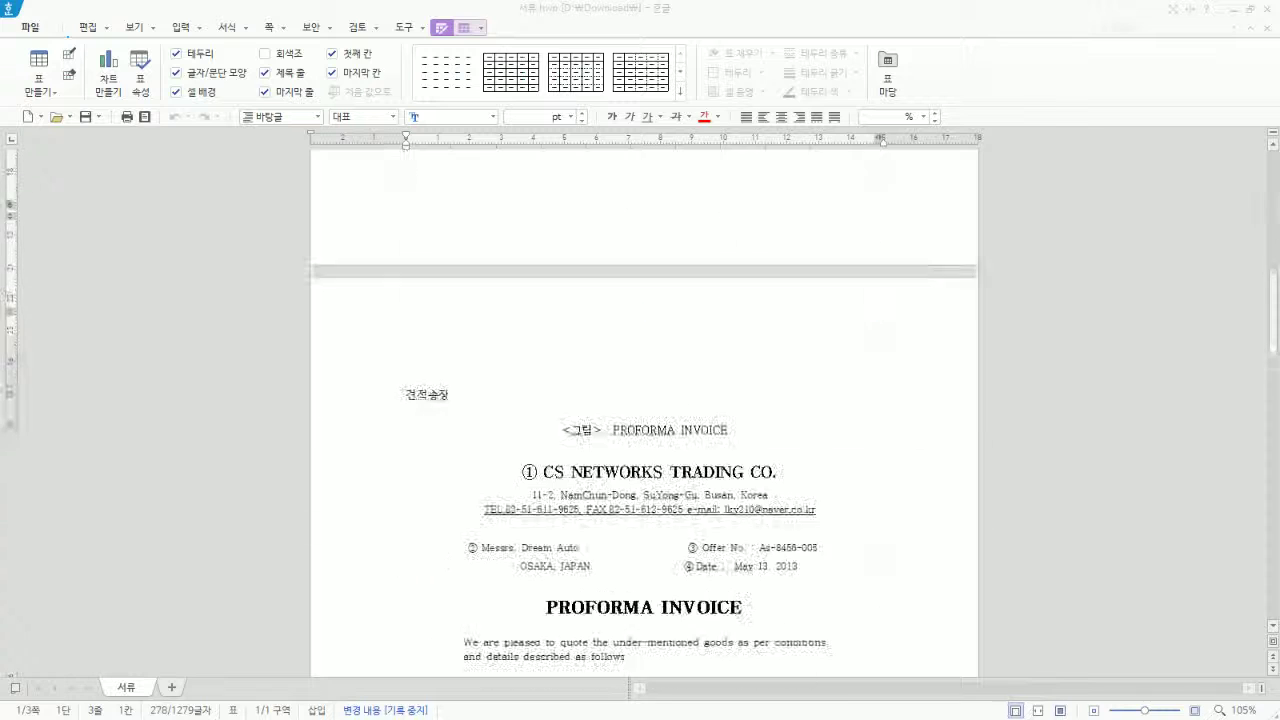
pyautogui.click(598, 472)
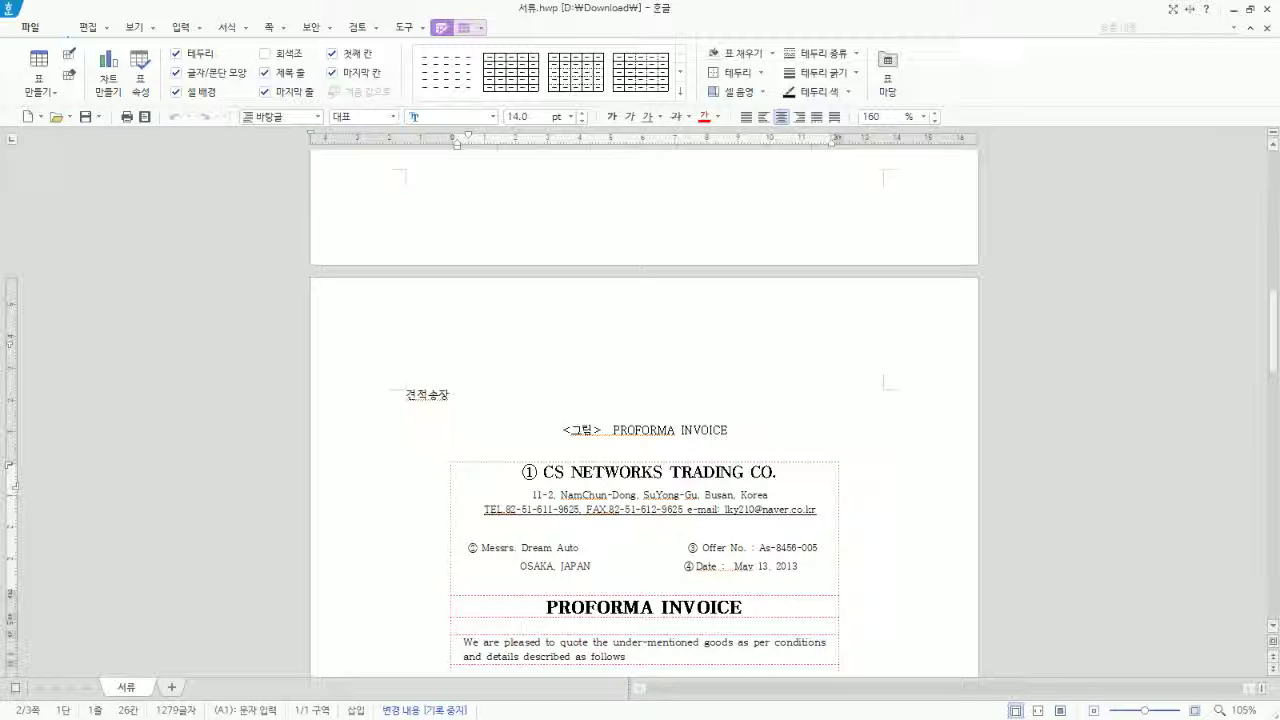
pyautogui.scroll(-3, 644, 400)
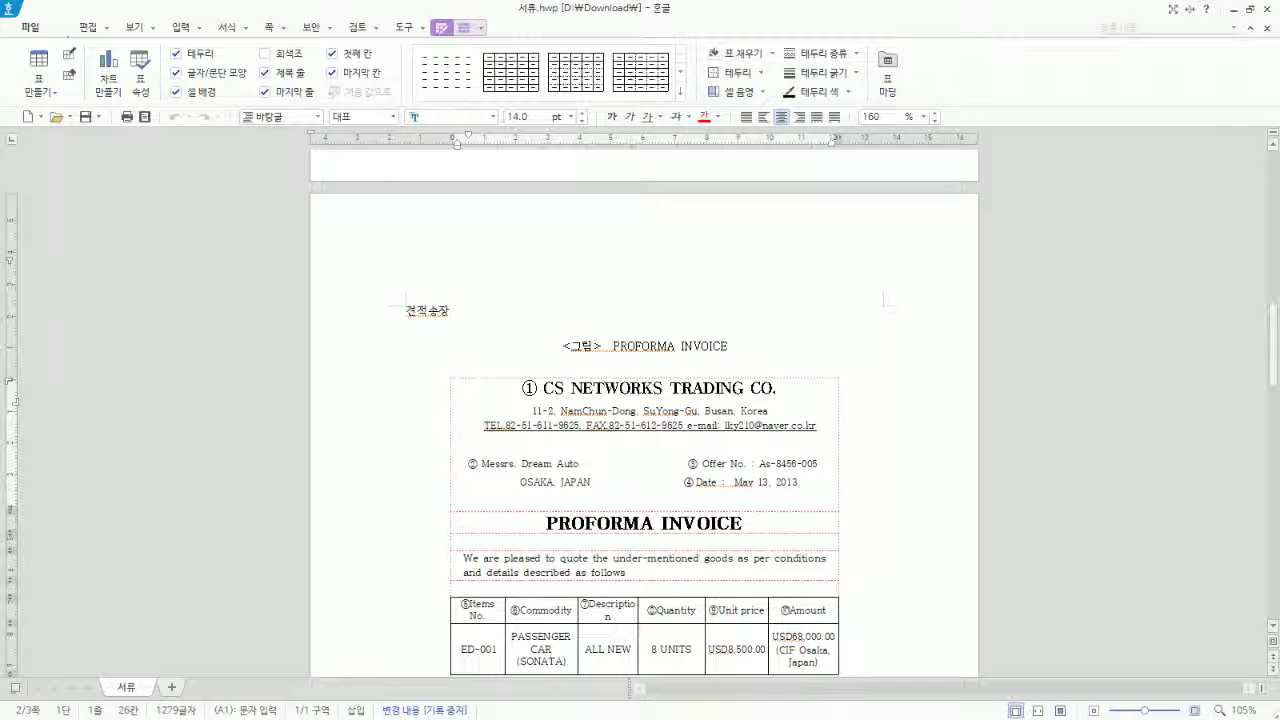
pyautogui.scroll(-3, 644, 400)
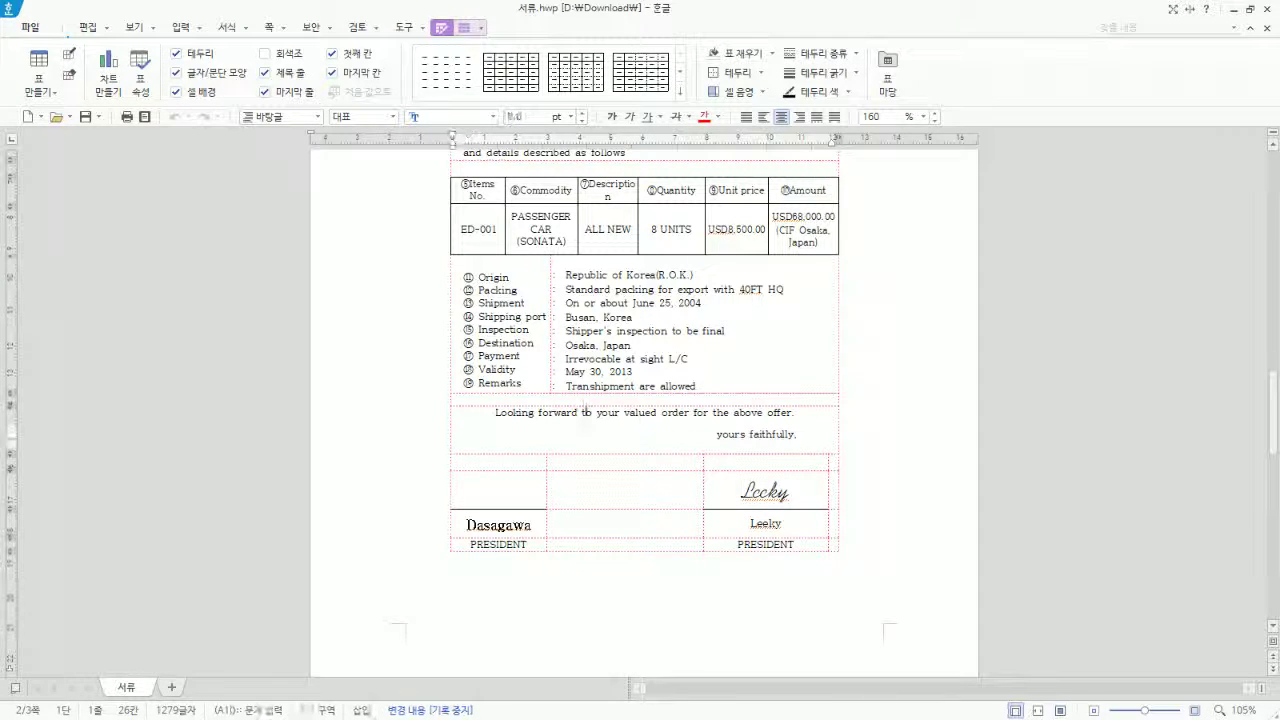
pyautogui.scroll(4, 200, 437)
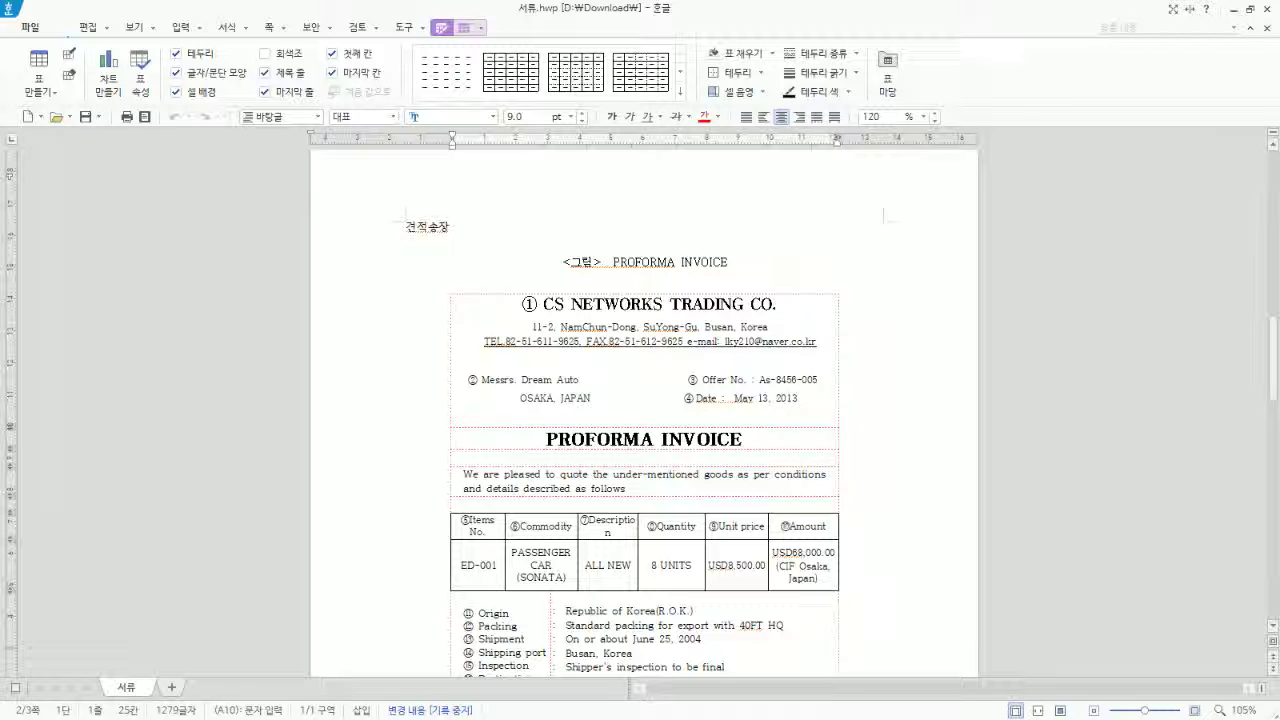
pyautogui.click(662, 303)
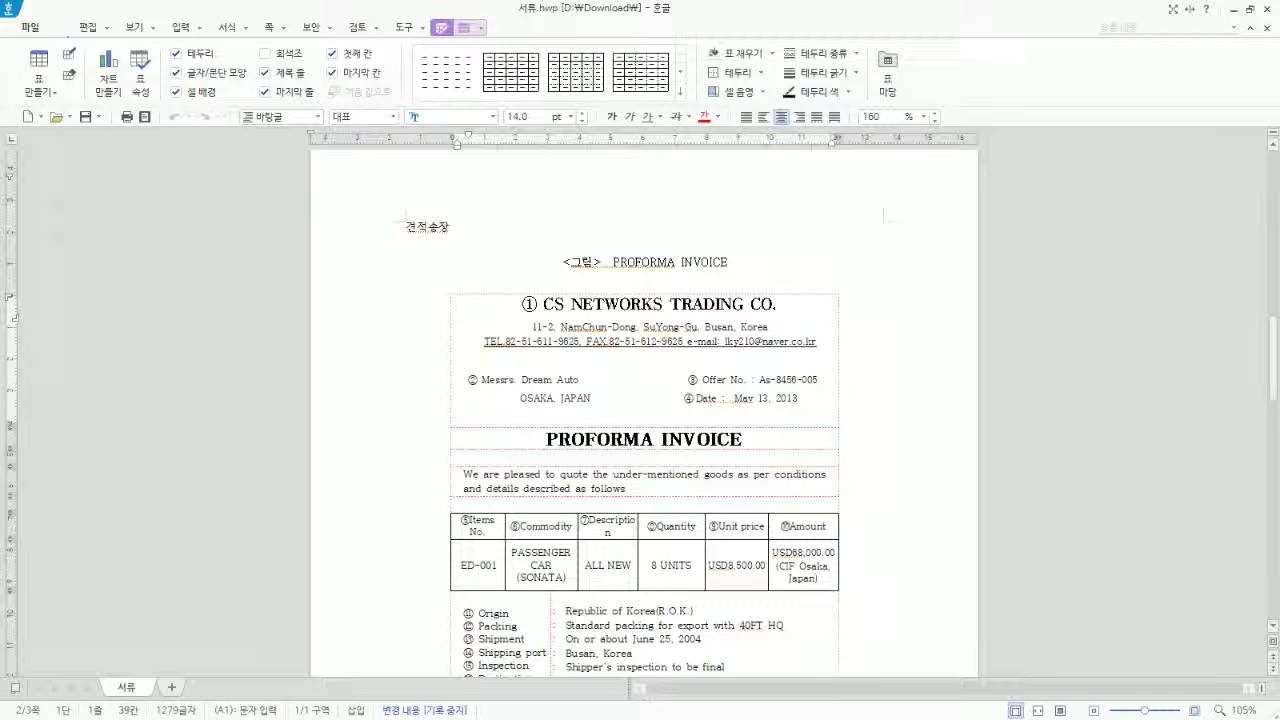
# Copy the whole proforma invoice table and switch back to Excel
pyautogui.press('Escape')
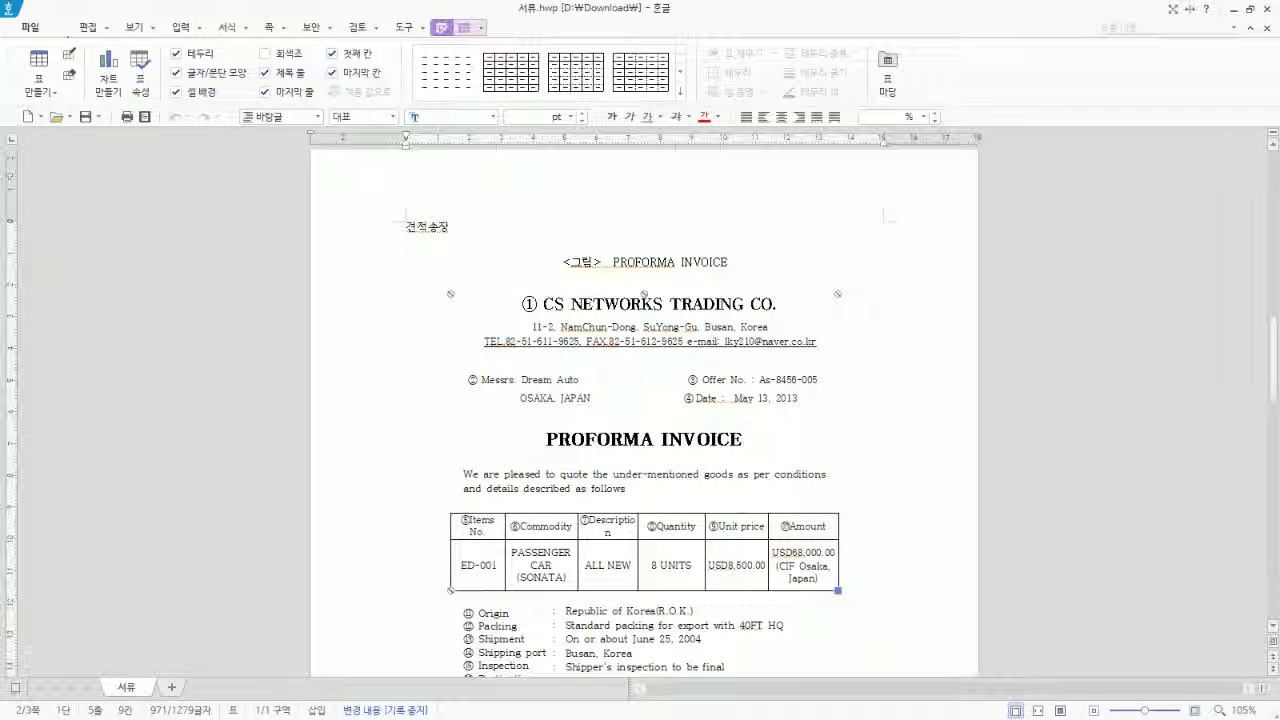
pyautogui.rightClick(613, 293)
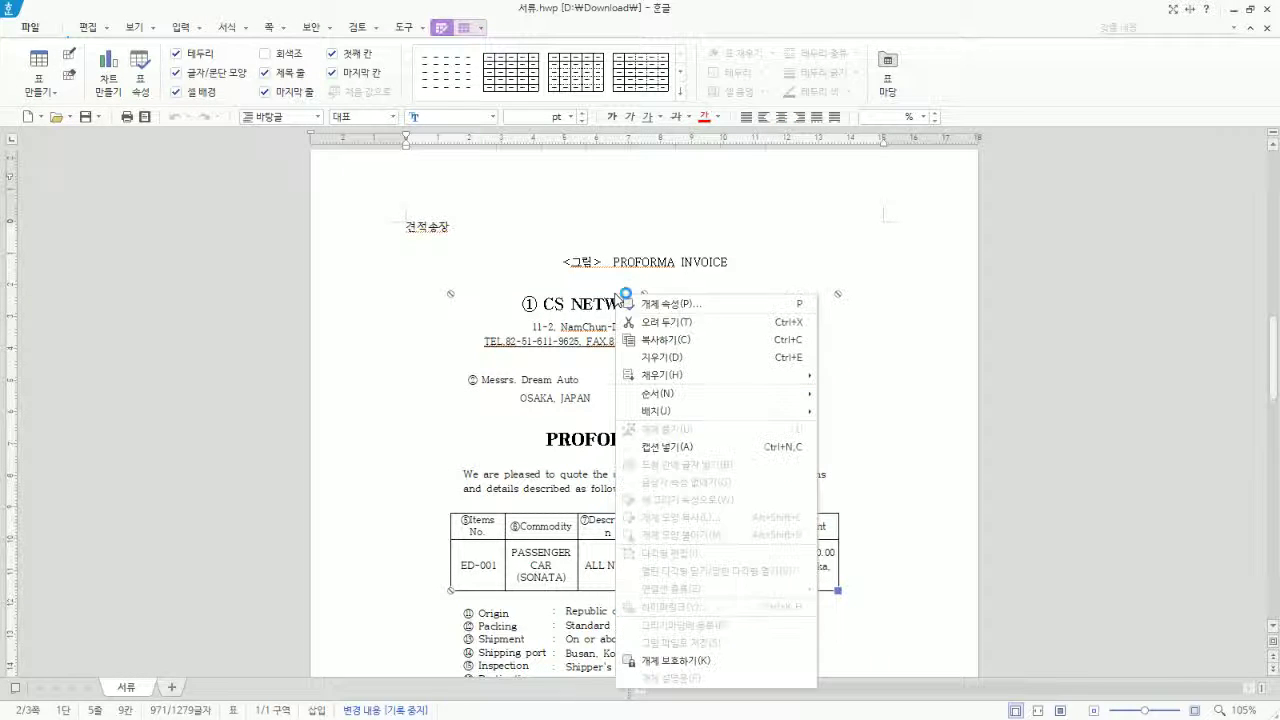
pyautogui.click(652, 337)
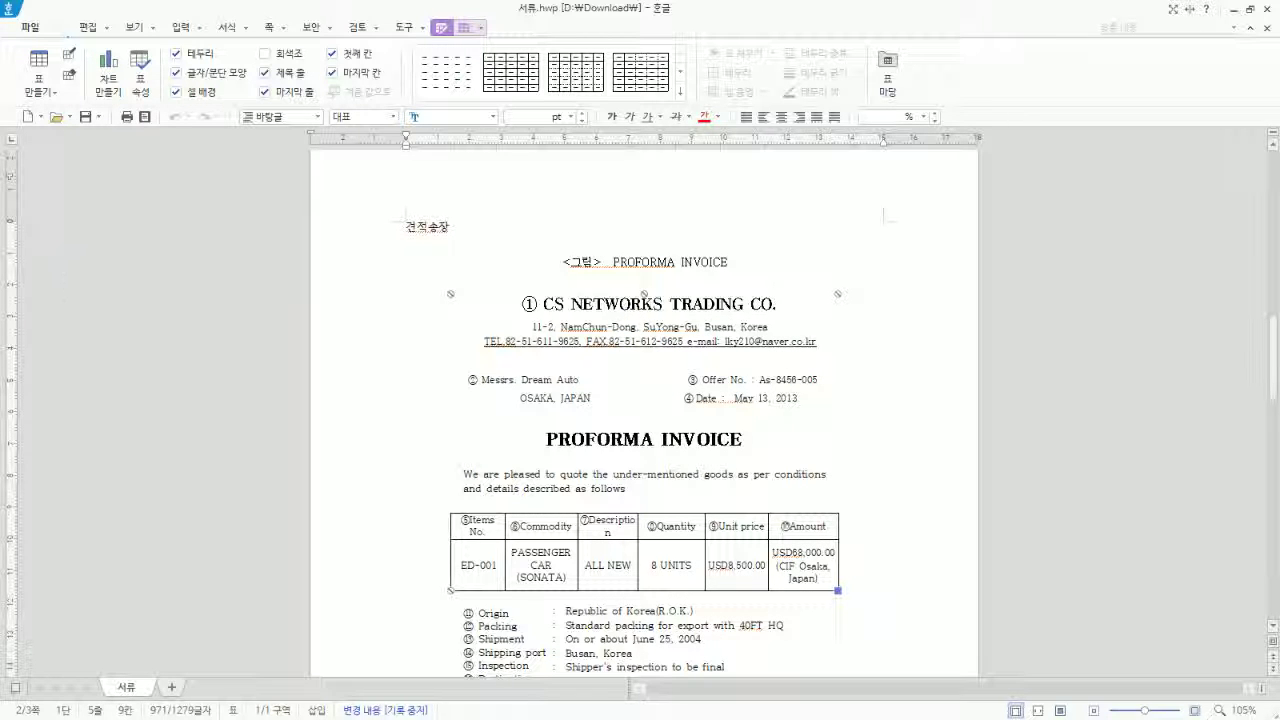
pyautogui.hotkey('alt', 'Tab')
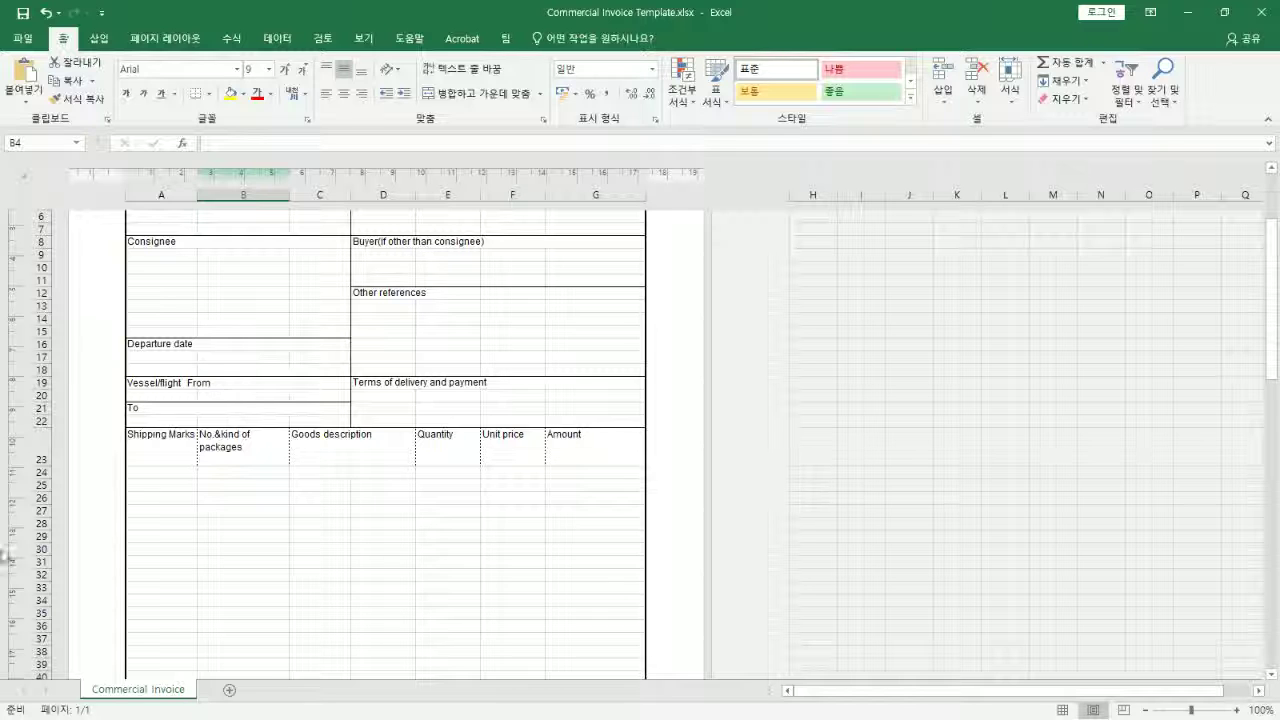
# Add a new worksheet and name it 'Profoma Invoice'
pyautogui.click(229, 690)
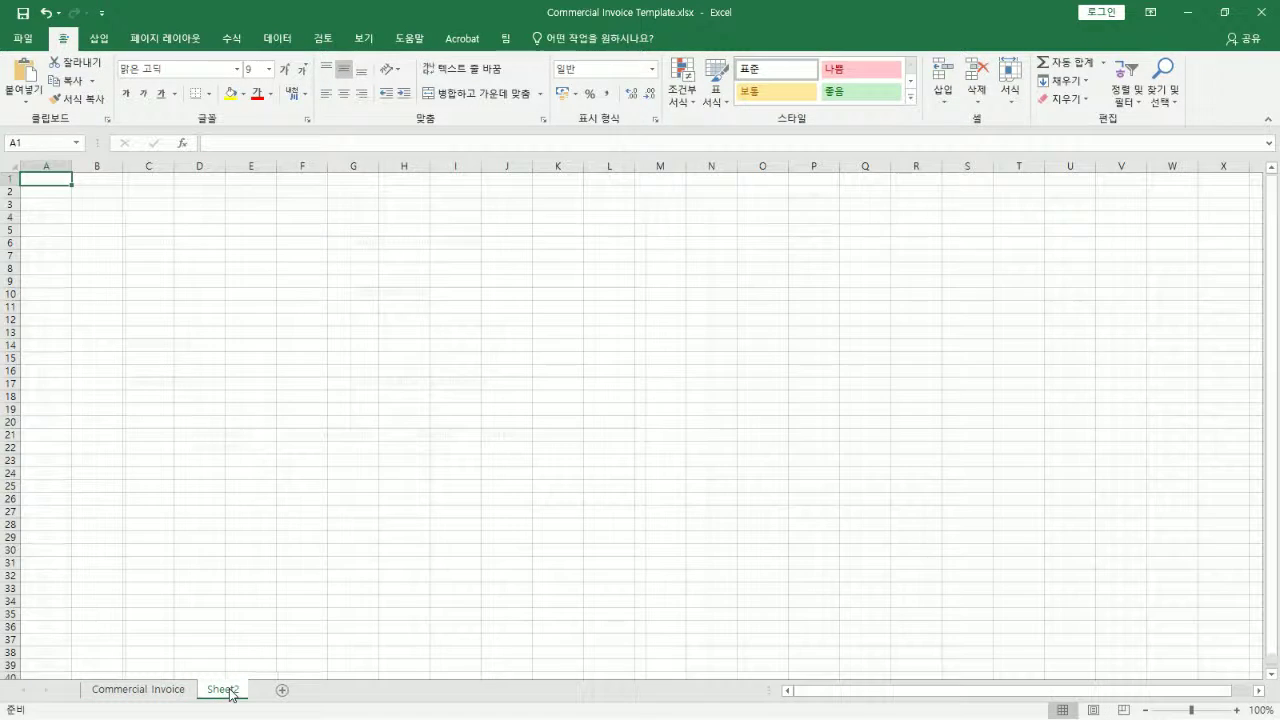
pyautogui.rightClick(229, 690)
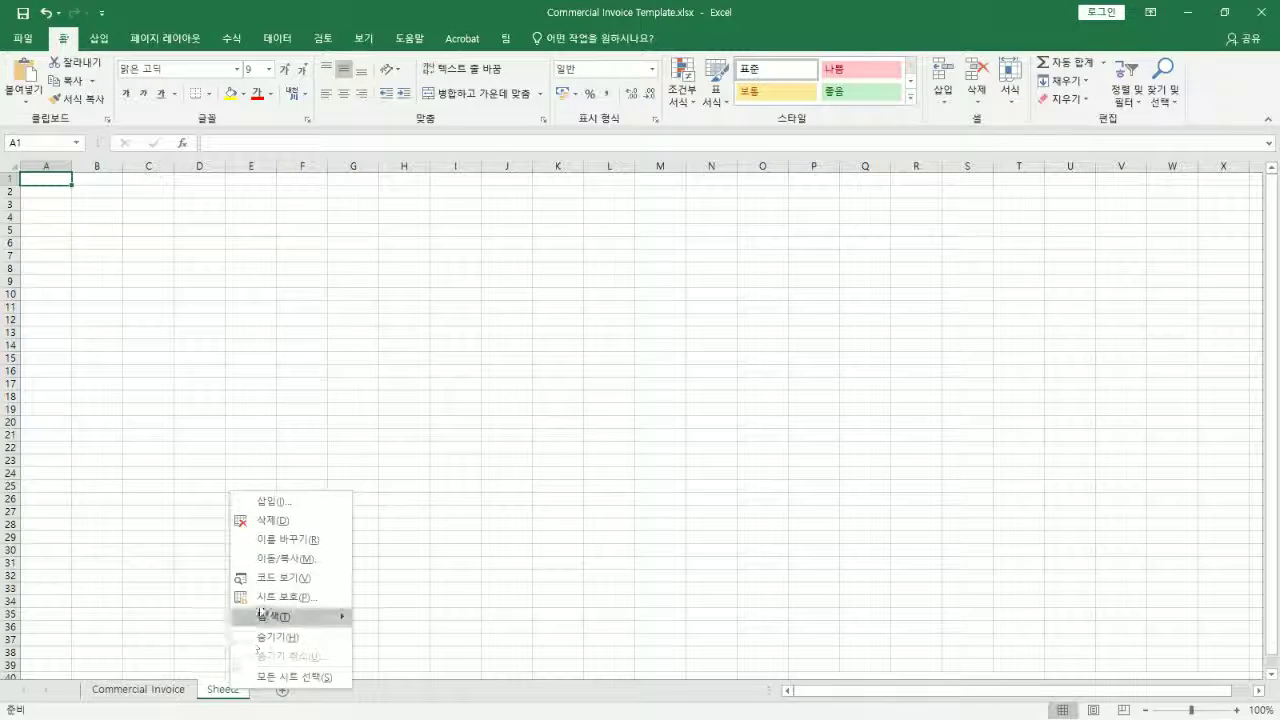
pyautogui.click(284, 540)
pyautogui.write('Pro')
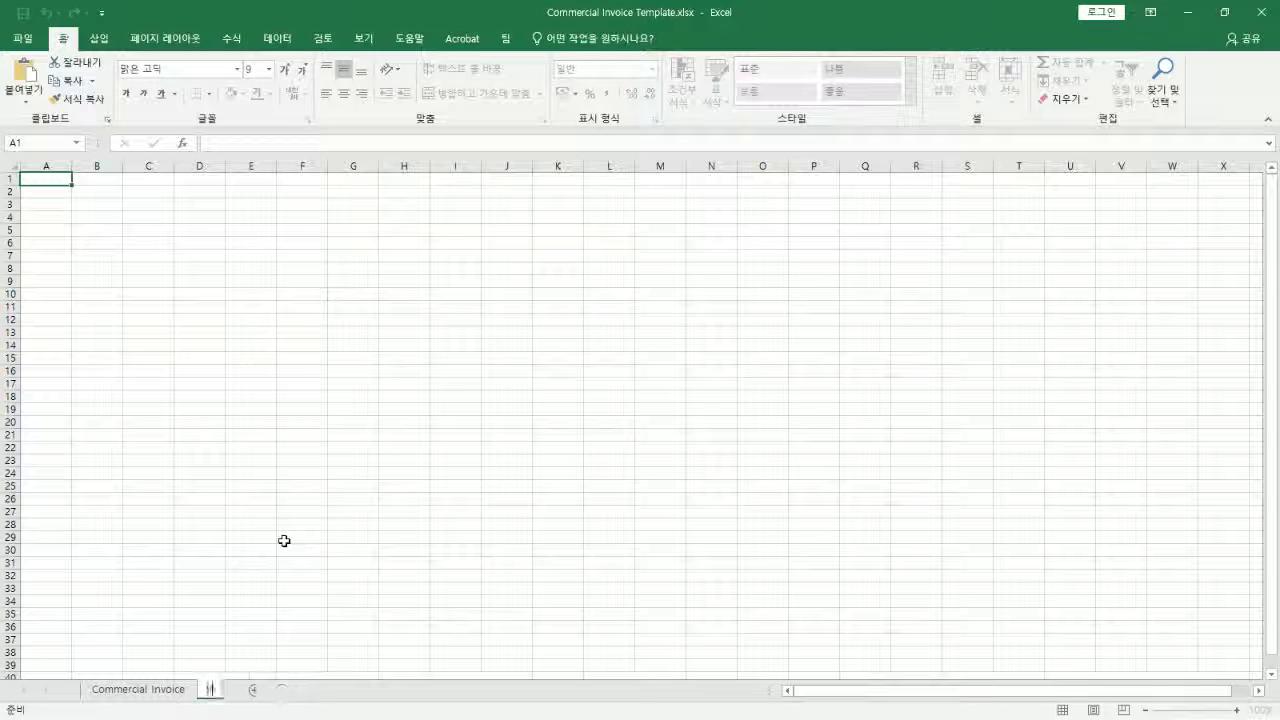
pyautogui.write('foma Invoice')
pyautogui.press('Return')
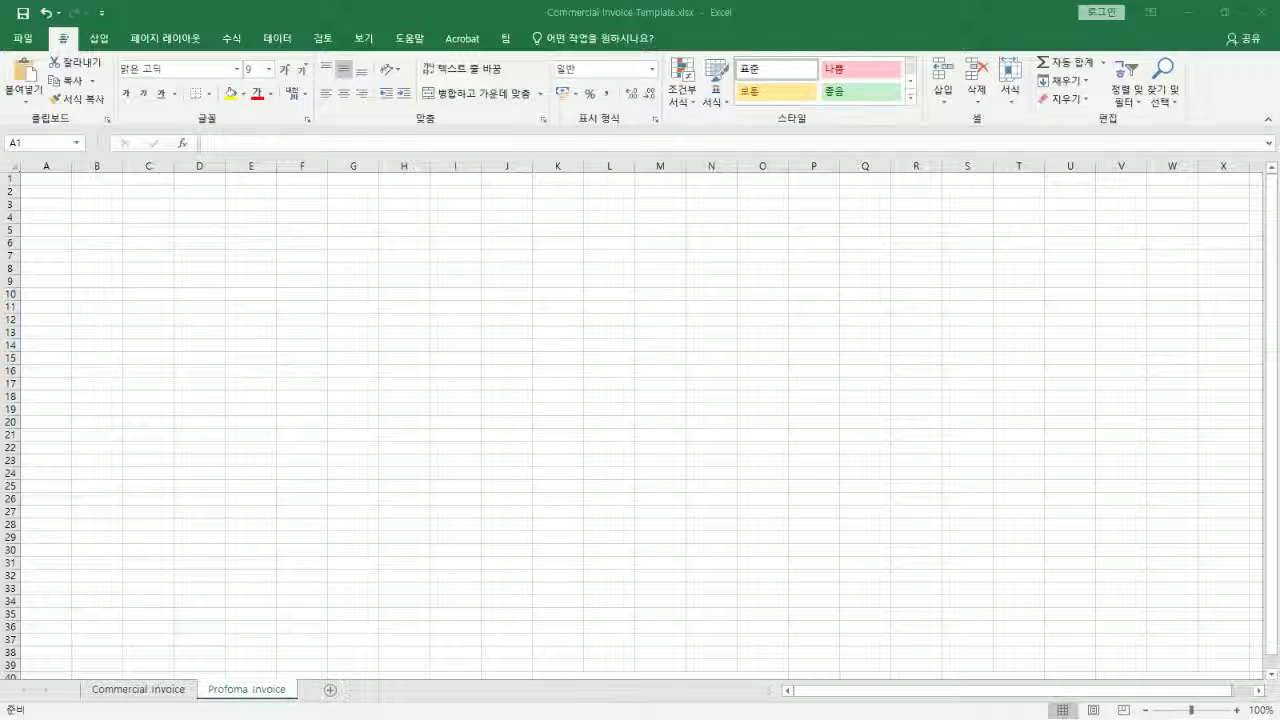
# Correct the sheet name's spelling to 'Proforma Invoice'
pyautogui.click(257, 686)
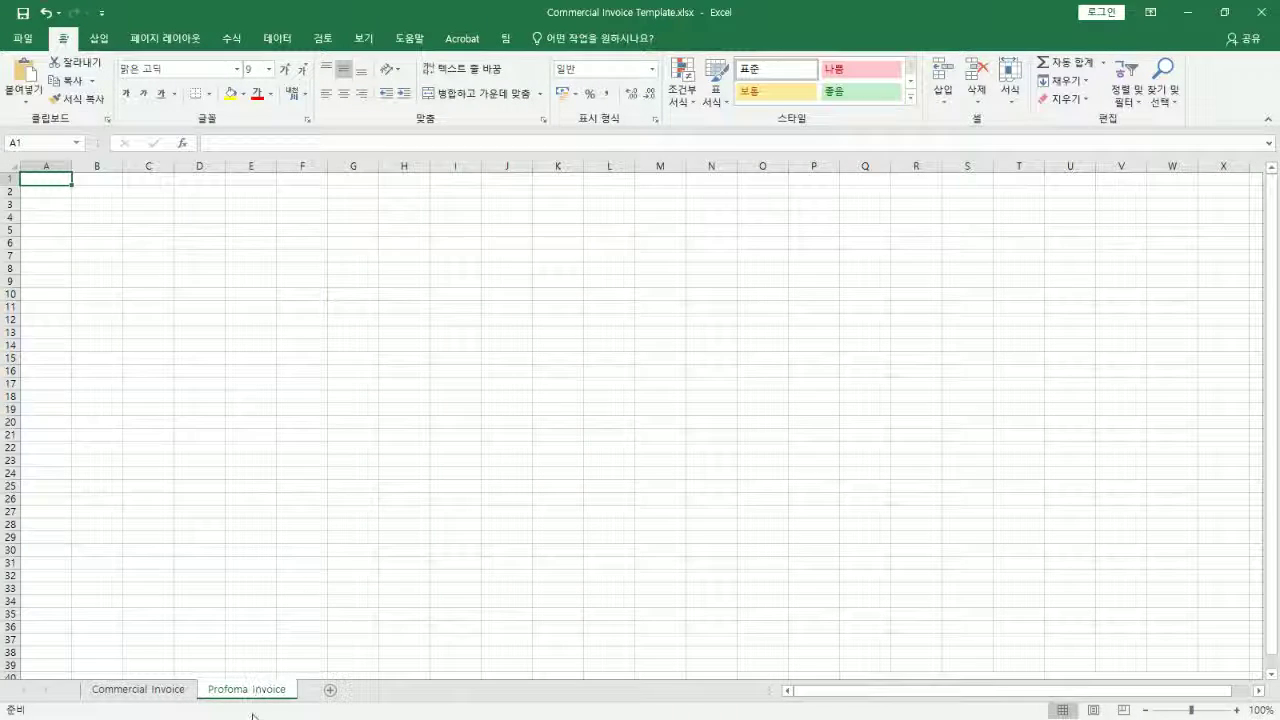
pyautogui.rightClick(258, 689)
pyautogui.click(315, 541)
pyautogui.press('Left')
pyautogui.press('Right')
pyautogui.press('Right')
pyautogui.press('Right')
pyautogui.press('Right')
pyautogui.press('Right')
pyautogui.write('r')
pyautogui.press('Return')
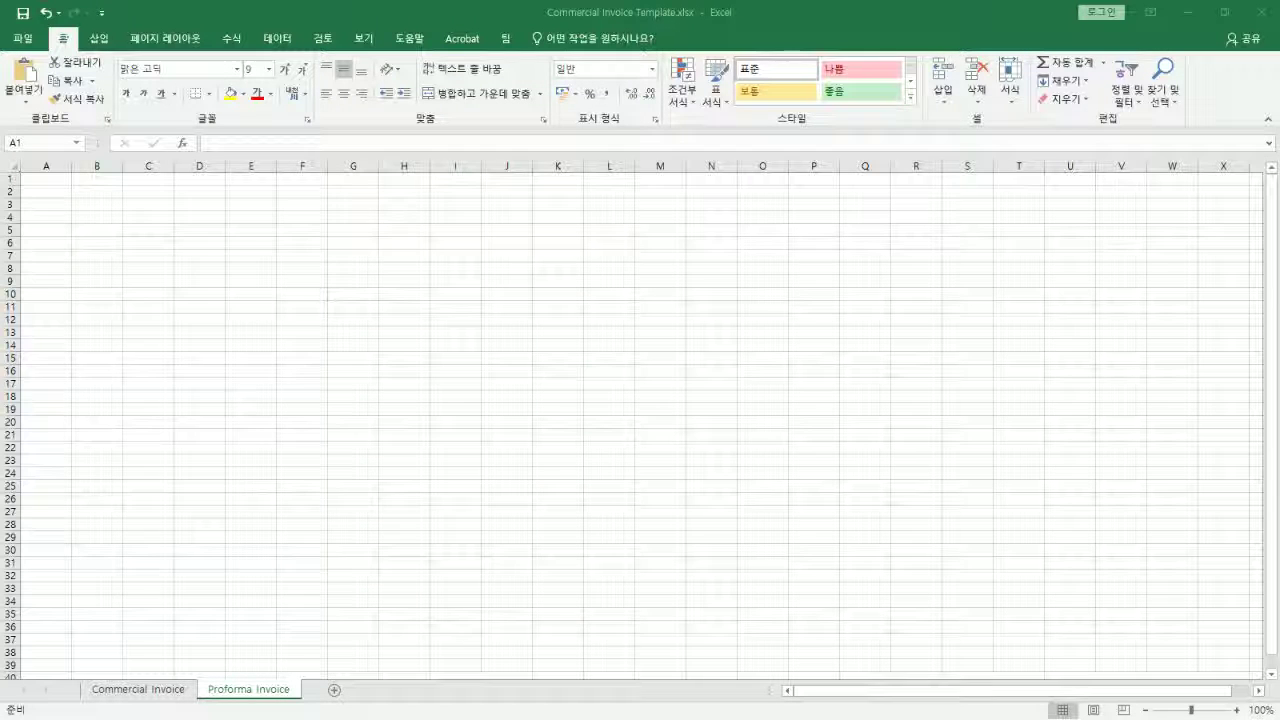
# Paste the proforma invoice at A1 keeping the source formatting
pyautogui.click(51, 180)
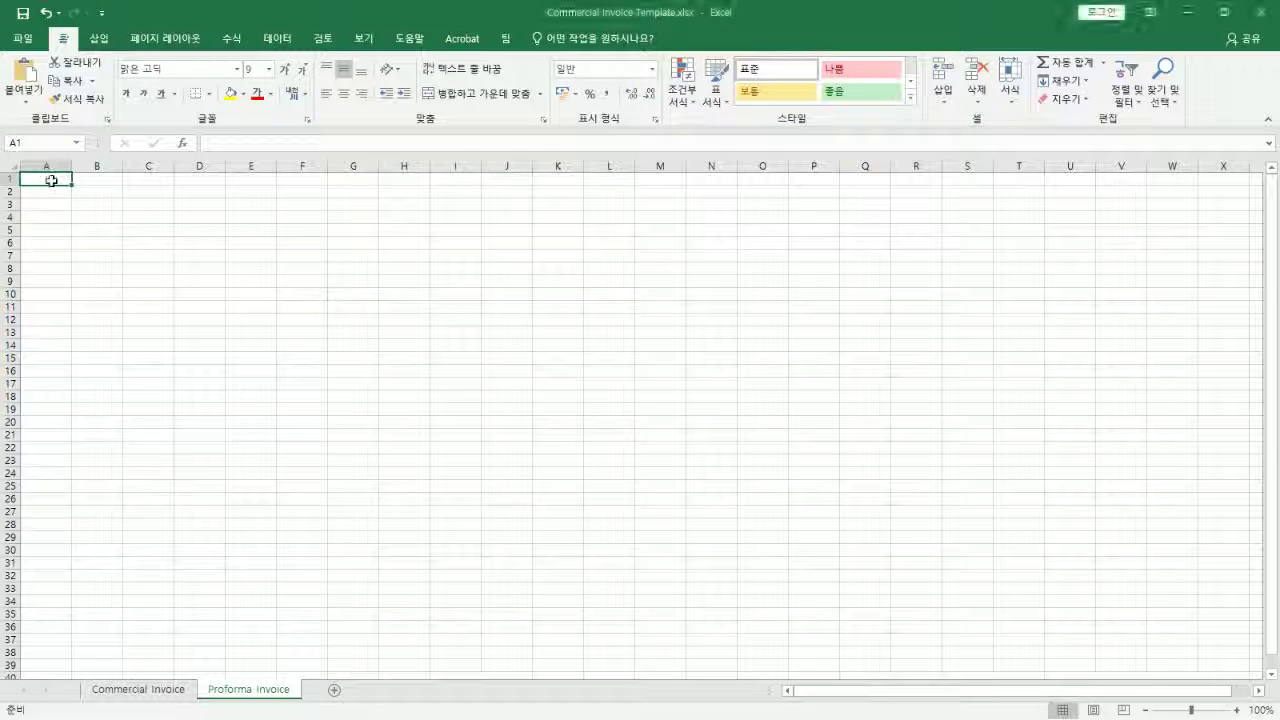
pyautogui.rightClick(51, 180)
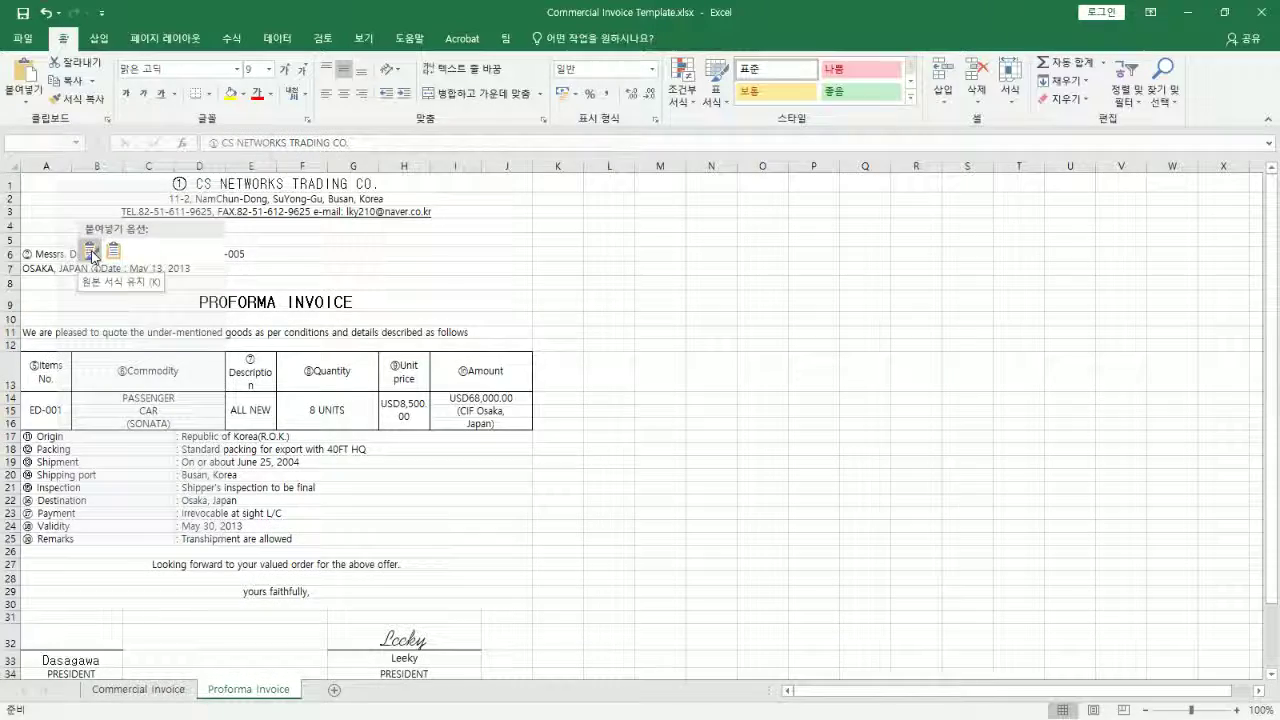
pyautogui.click(91, 256)
# Review the pasted form and switch the sheet to Page Layout view
pyautogui.click(383, 320)
pyautogui.scroll(-5, 390, 347)
pyautogui.scroll(5, 390, 347)
pyautogui.scroll(-5, 398, 320)
pyautogui.scroll(5, 395, 310)
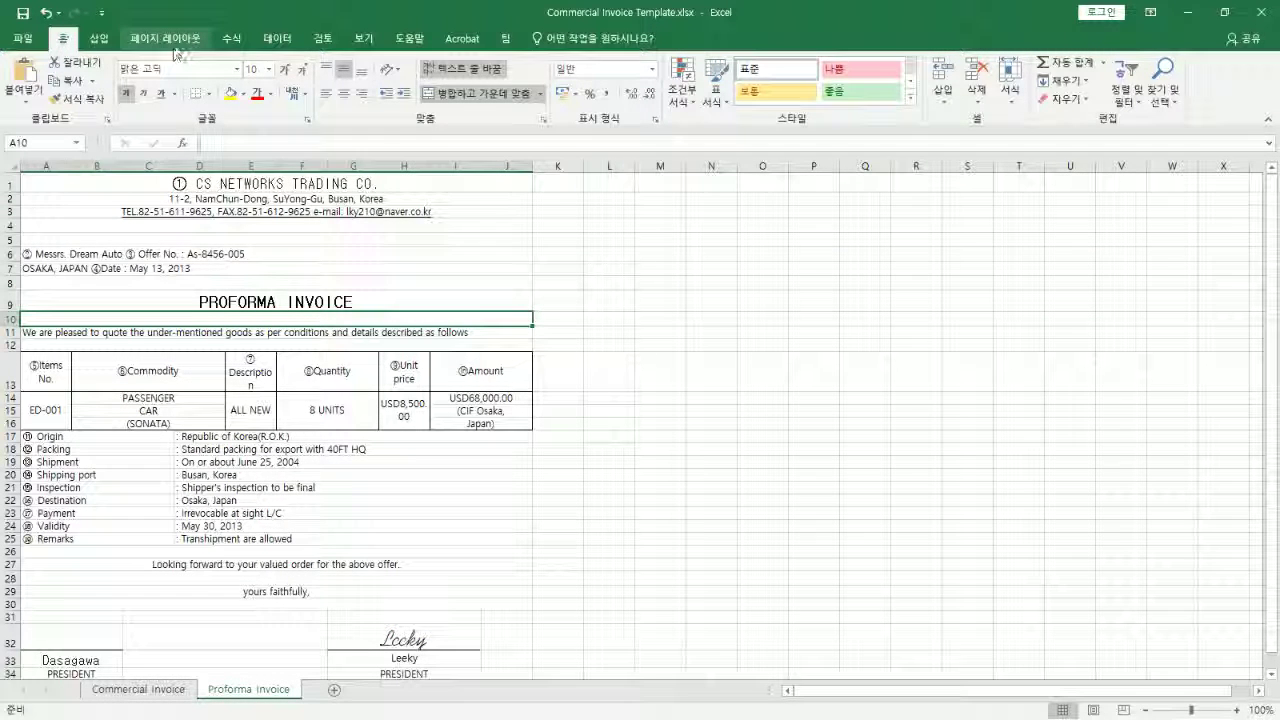
pyautogui.click(359, 45)
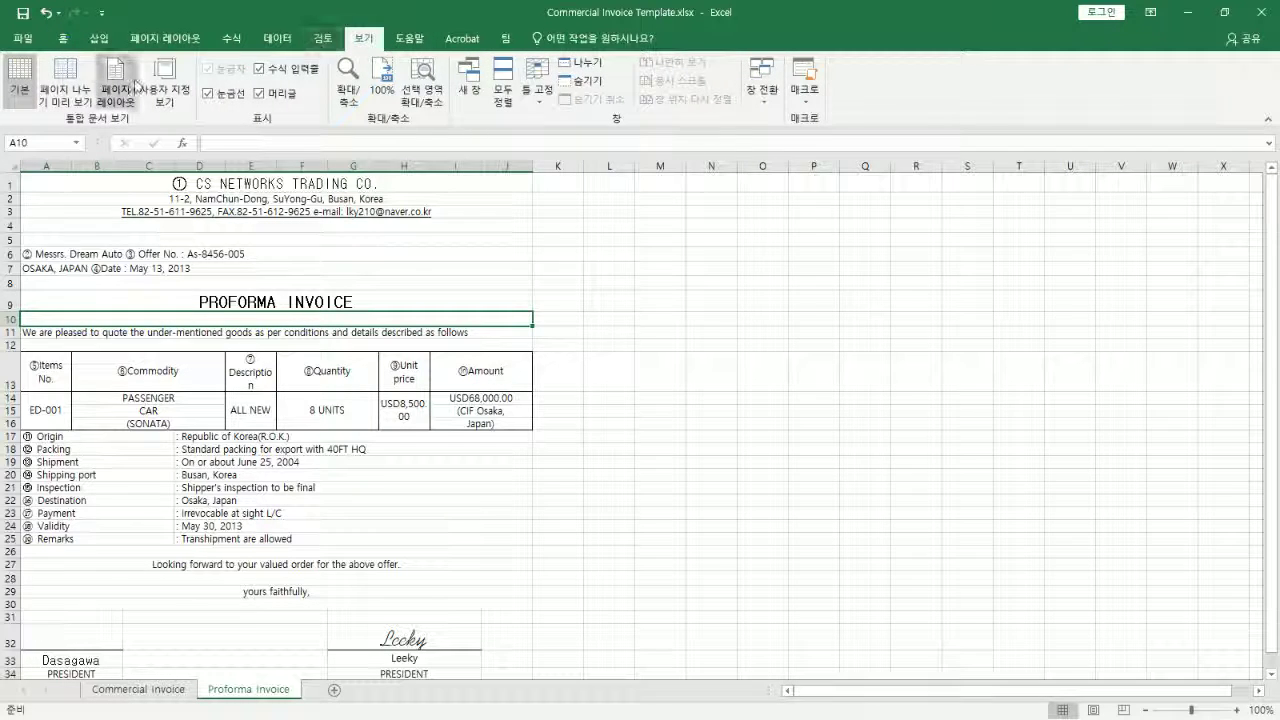
pyautogui.click(128, 88)
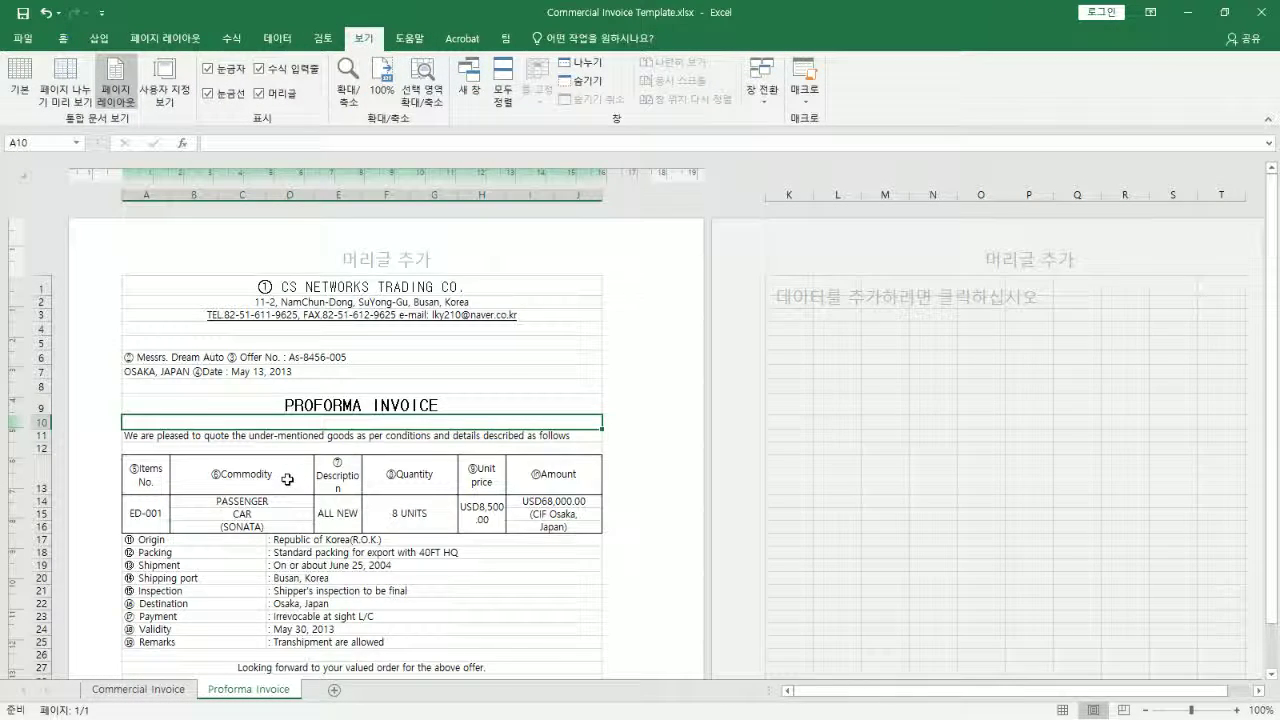
# Remove the circled markers from the company name in A1 and the Messrs./Offer line in A6
pyautogui.scroll(-3, 288, 480)
pyautogui.scroll(-5, 288, 480)
pyautogui.scroll(8, 291, 460)
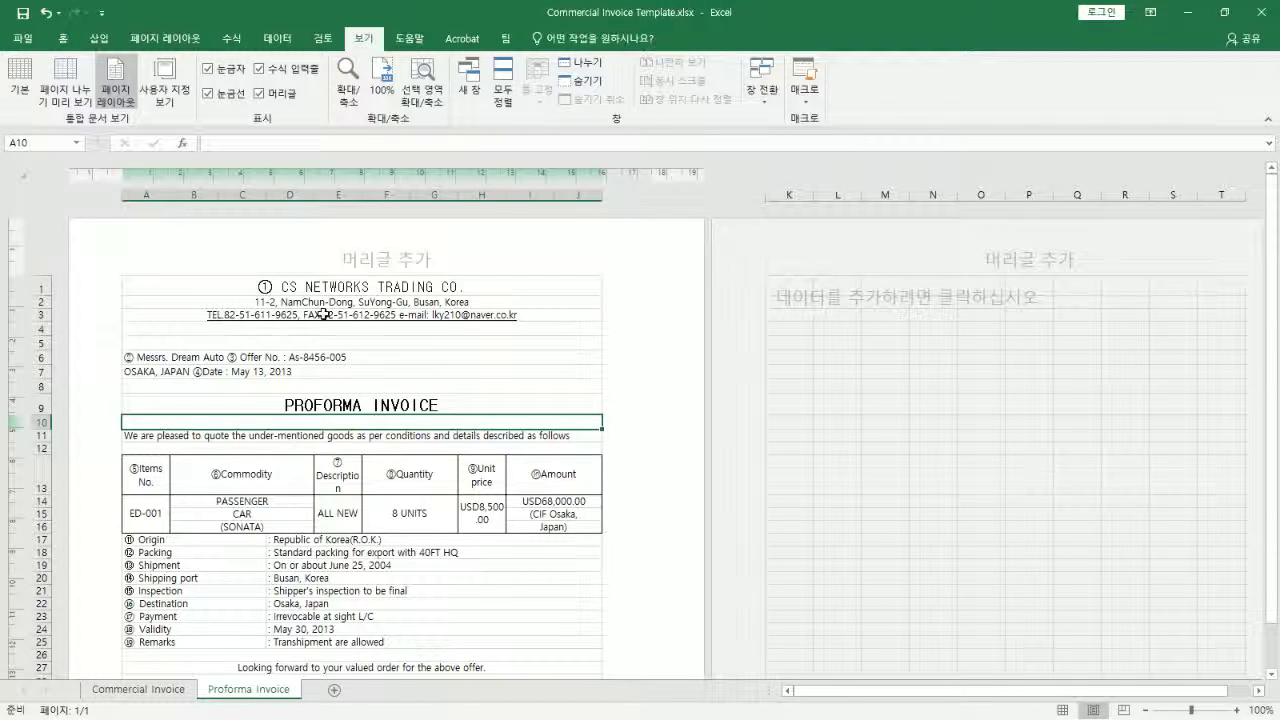
pyautogui.doubleClick(288, 291)
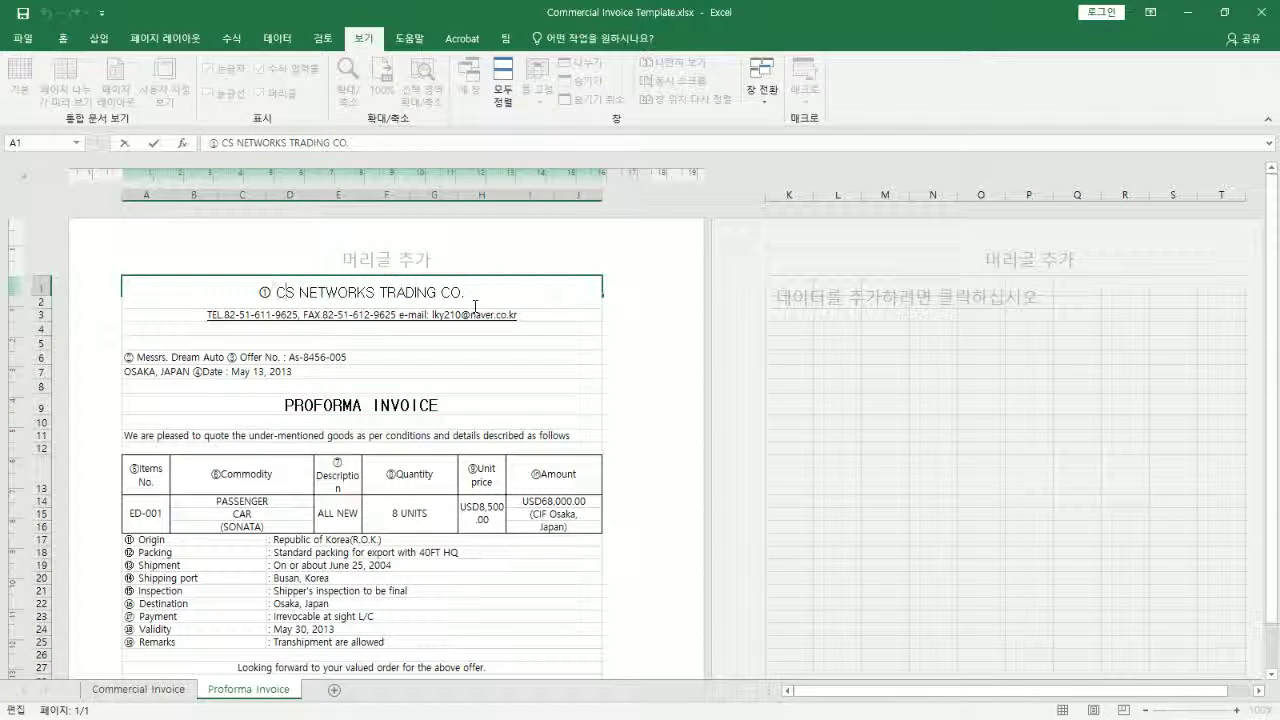
pyautogui.press('Left')
pyautogui.press('BackSpace')
pyautogui.press('BackSpace')
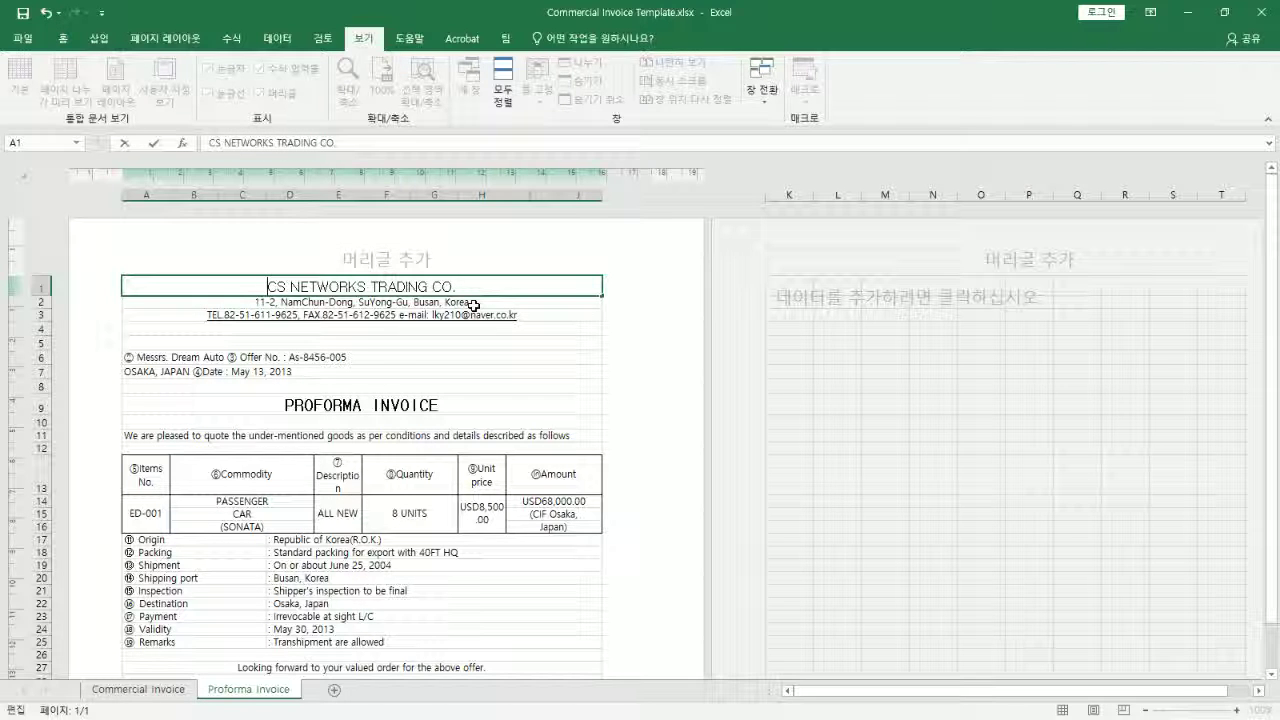
pyautogui.press('Return')
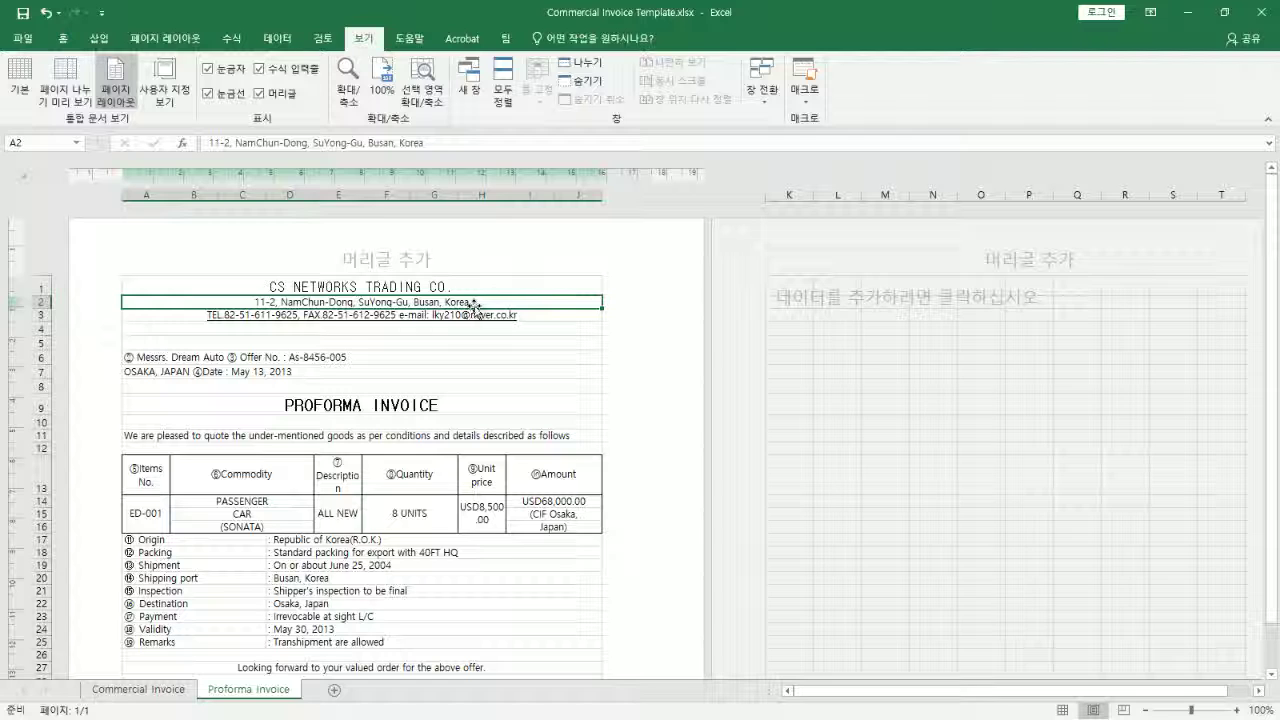
pyautogui.doubleClick(139, 357)
pyautogui.press('BackSpace')
pyautogui.press('BackSpace')
pyautogui.press('Right')
pyautogui.press('Right')
pyautogui.press('Right')
pyautogui.press('Right')
pyautogui.press('Right')
pyautogui.press('Right')
pyautogui.press('Right')
pyautogui.press('Right')
pyautogui.press('Right')
pyautogui.press('Right')
pyautogui.press('Right')
pyautogui.press('Right')
pyautogui.press('Right')
pyautogui.press('Right')
pyautogui.press('Right')
pyautogui.press('Right')
pyautogui.press('Right')
pyautogui.press('Right')
pyautogui.press('Right')
pyautogui.press('Right')
pyautogui.press('Right')
pyautogui.press('BackSpace')
pyautogui.press('BackSpace')
pyautogui.press('Return')
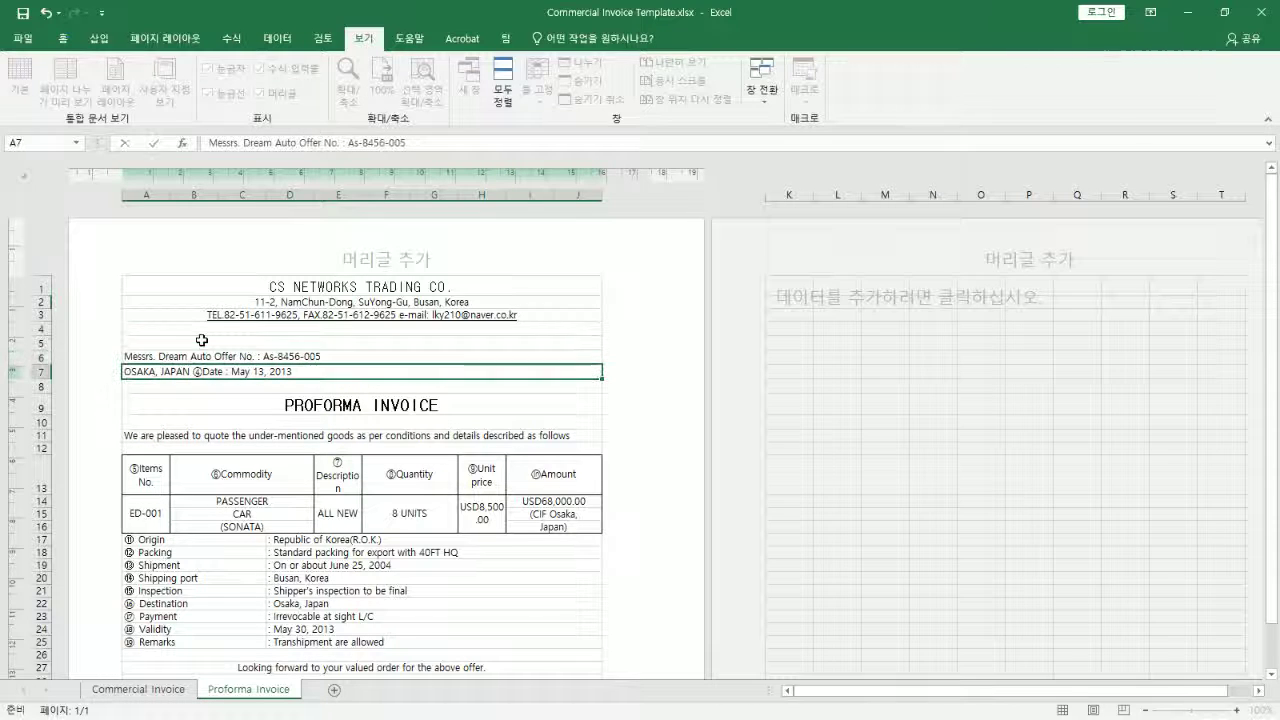
# Strip the circled numbers from the Items No., Commodity and Description headers
pyautogui.doubleClick(139, 468)
pyautogui.press('BackSpace')
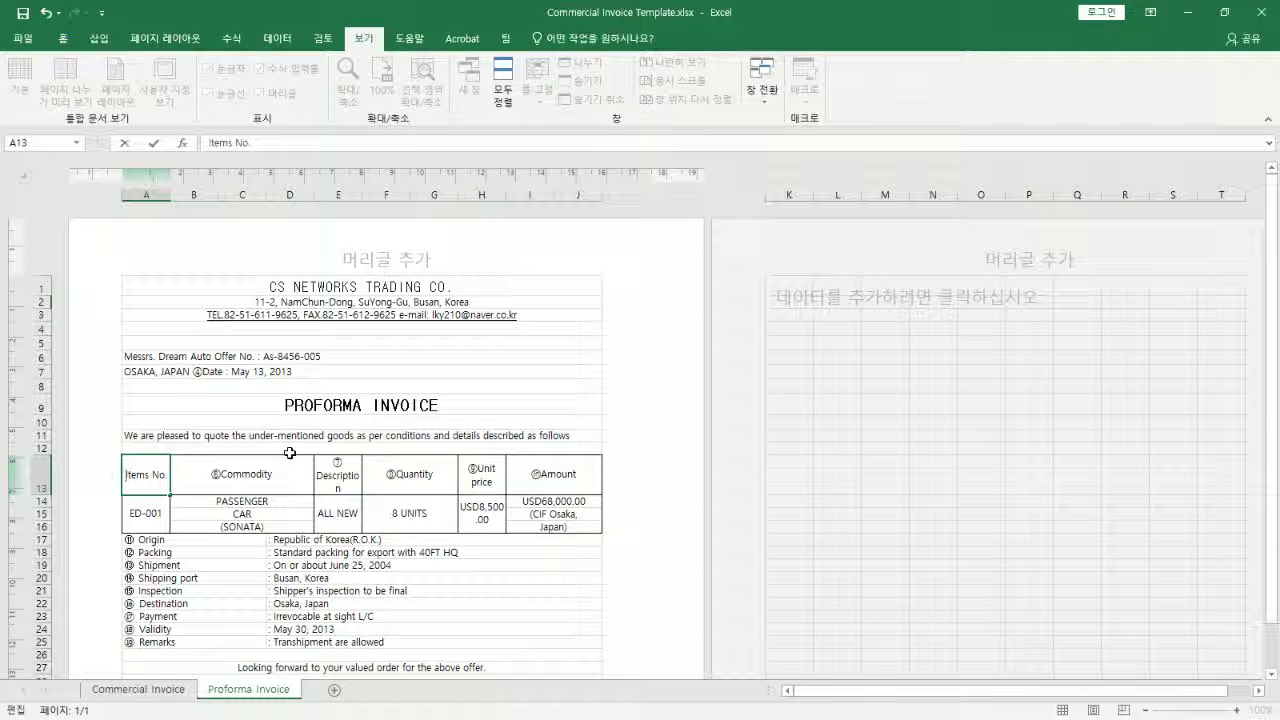
pyautogui.press('Tab')
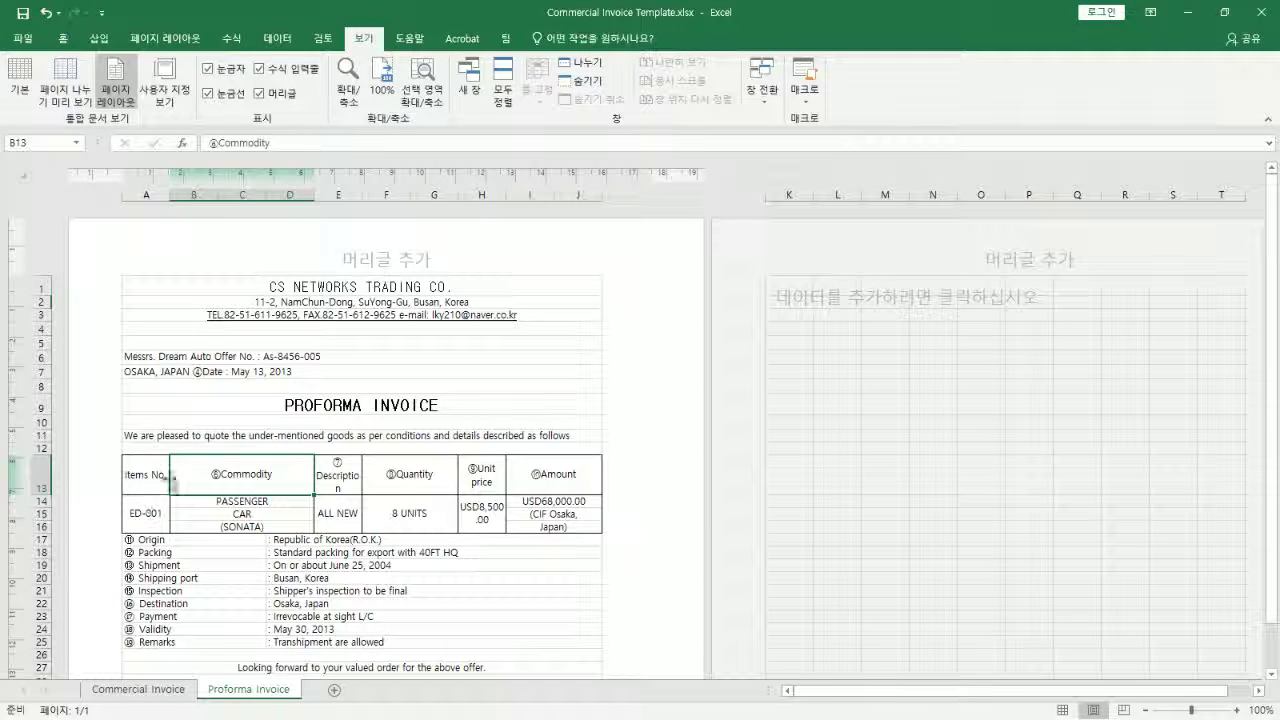
pyautogui.doubleClick(178, 471)
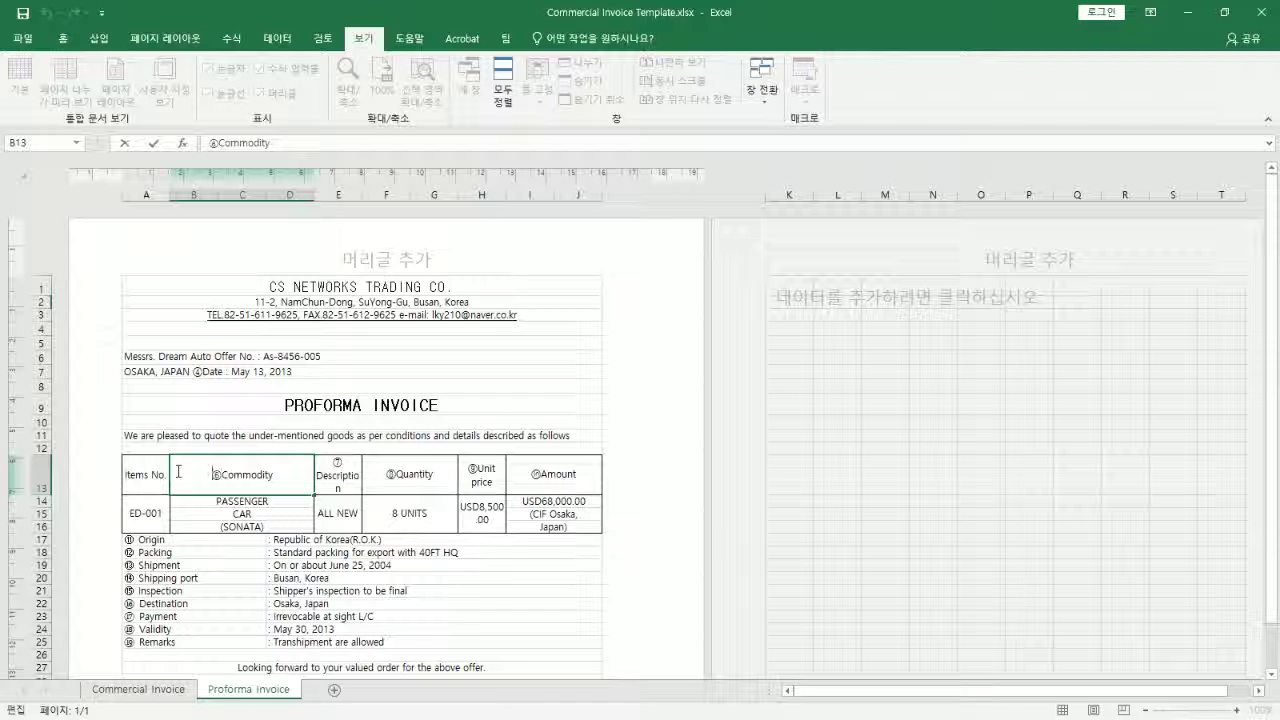
pyautogui.press('Delete')
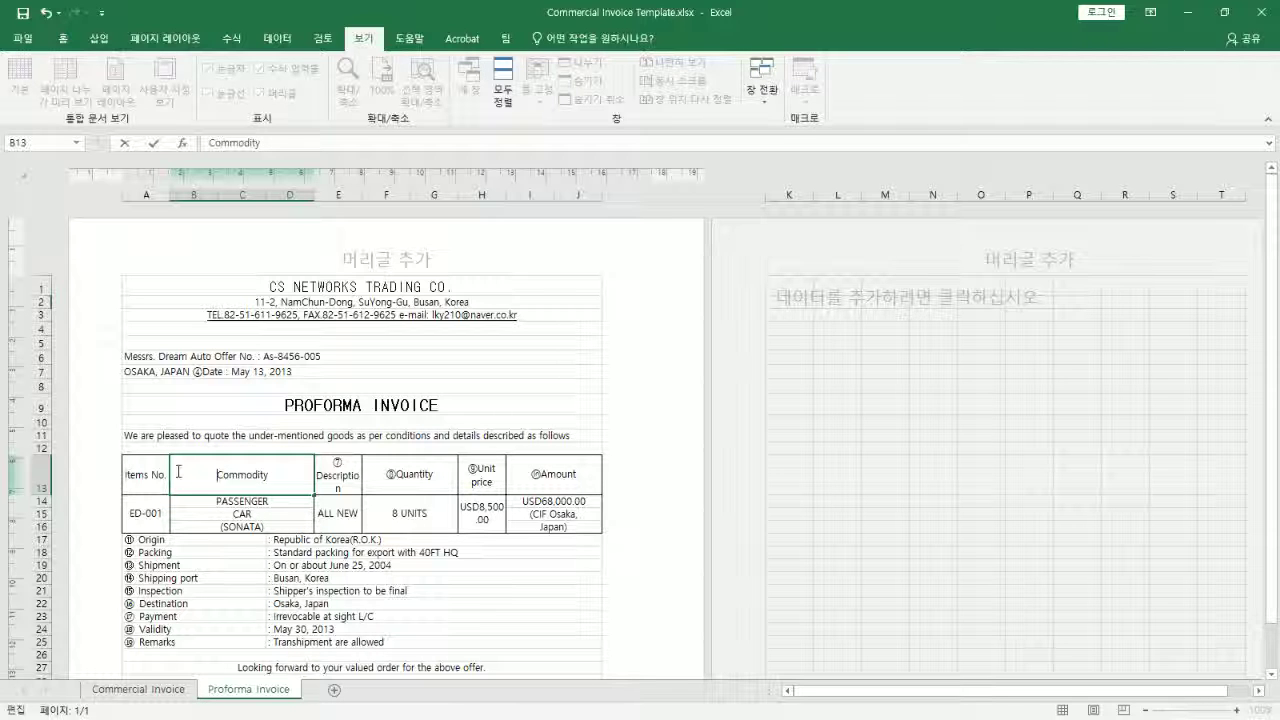
pyautogui.click(334, 474)
pyautogui.press('F2')
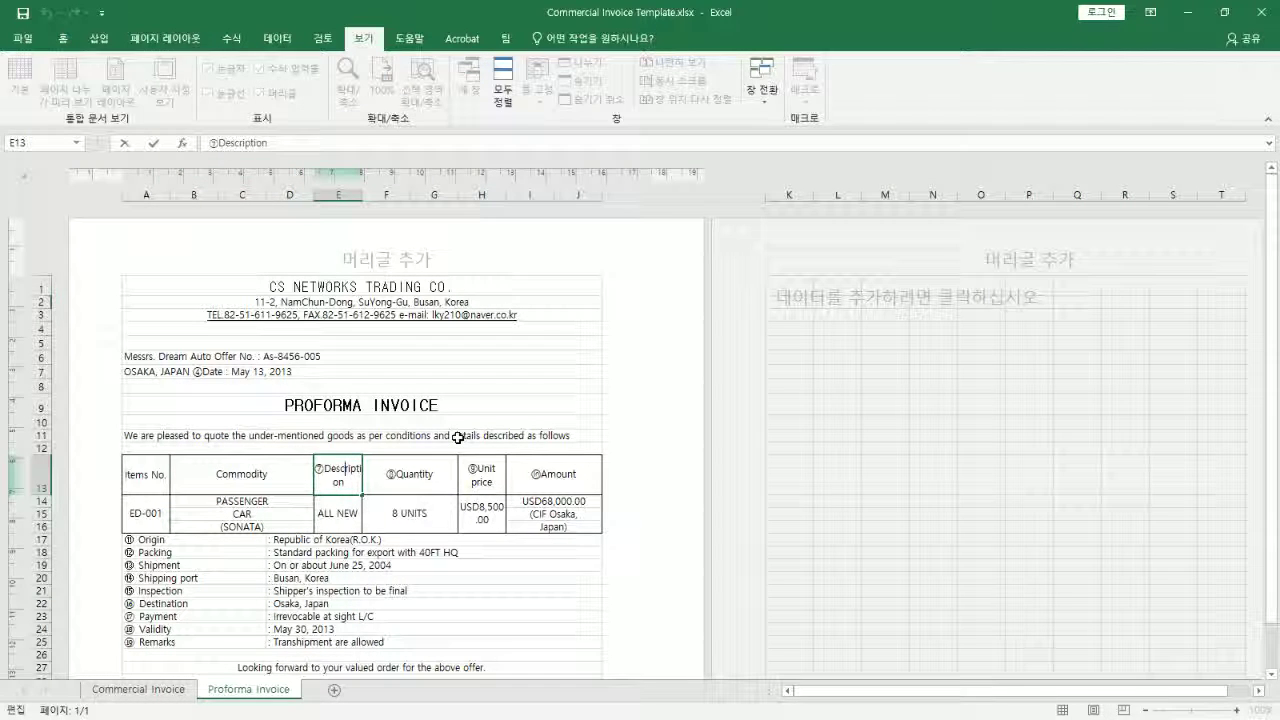
pyautogui.press('Delete')
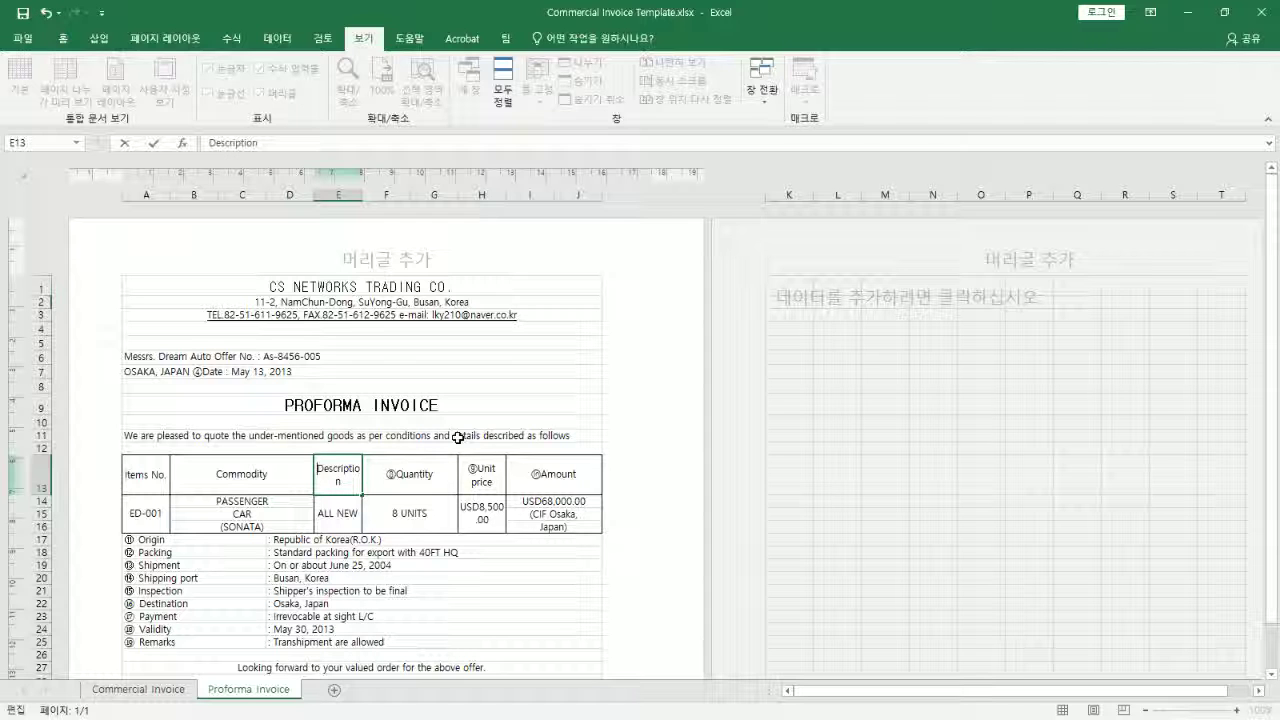
pyautogui.click(394, 472)
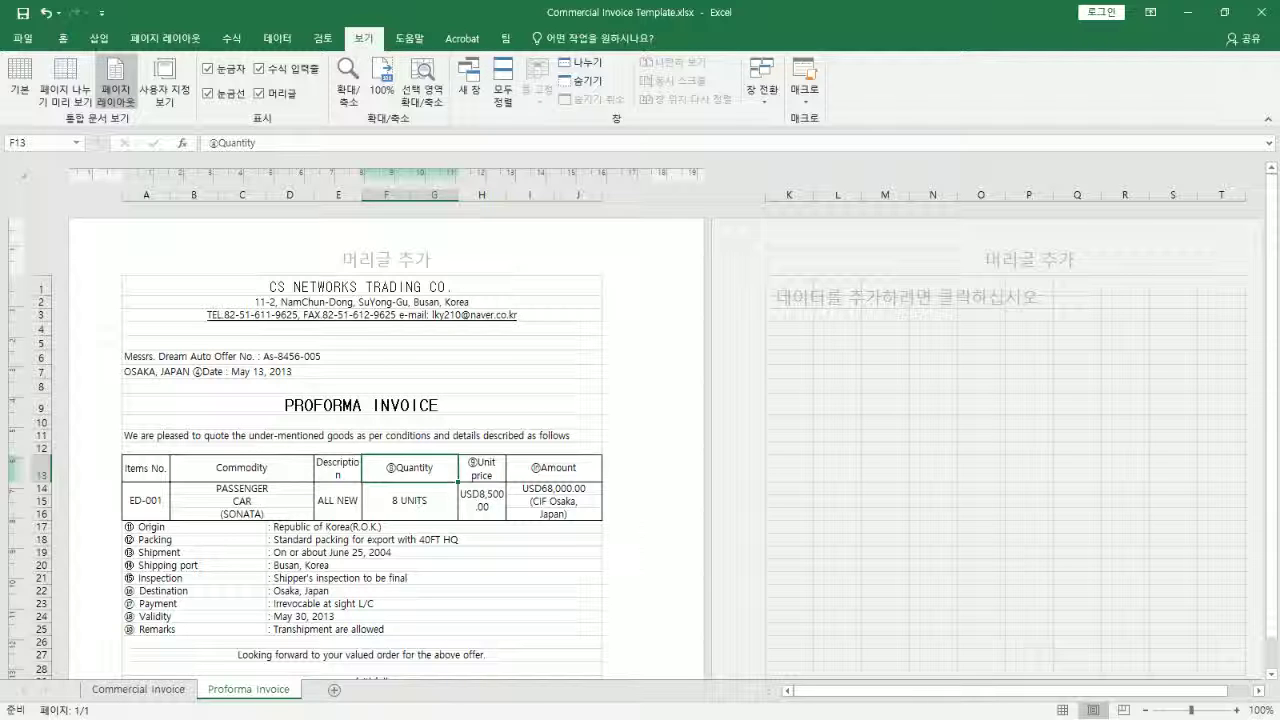
# Delete the circled markers from the Quantity, Unit price and Amount headers
pyautogui.doubleClick(395, 470)
pyautogui.press('BackSpace')
pyautogui.press('Return')
pyautogui.click(472, 466)
pyautogui.doubleClick(472, 466)
pyautogui.press('BackSpace')
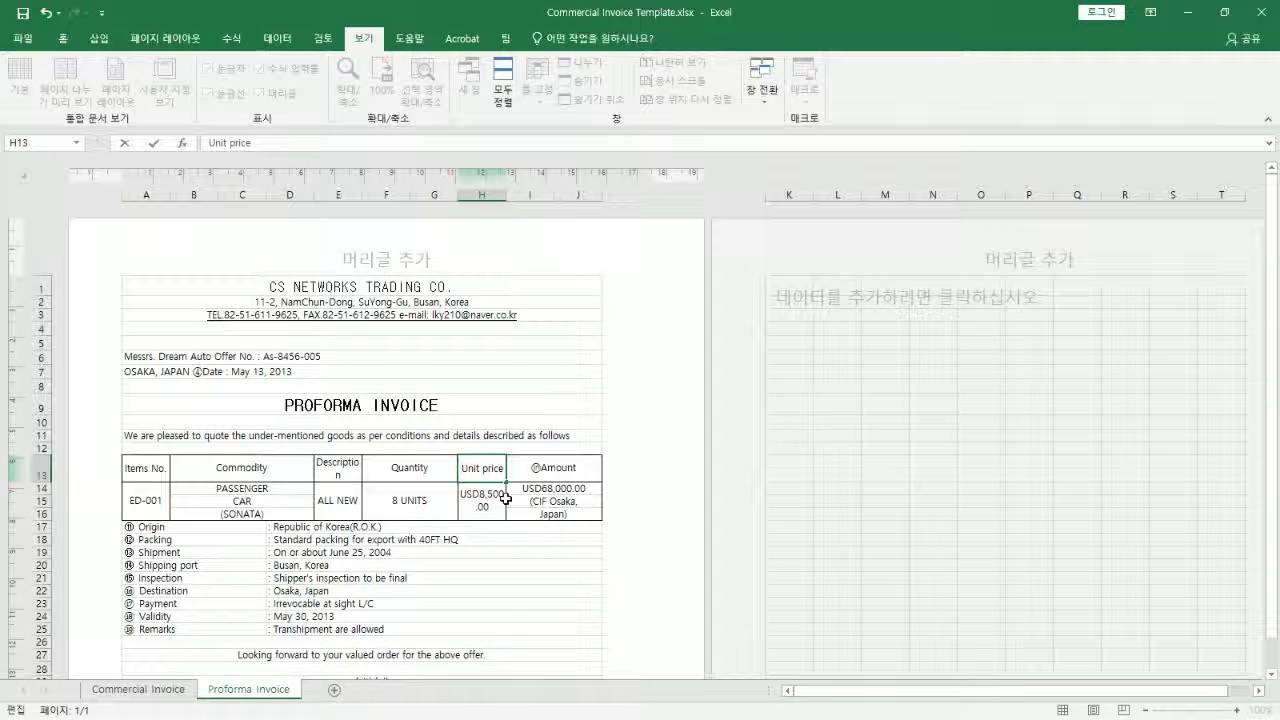
pyautogui.doubleClick(523, 466)
pyautogui.press('Delete')
pyautogui.press('Return')
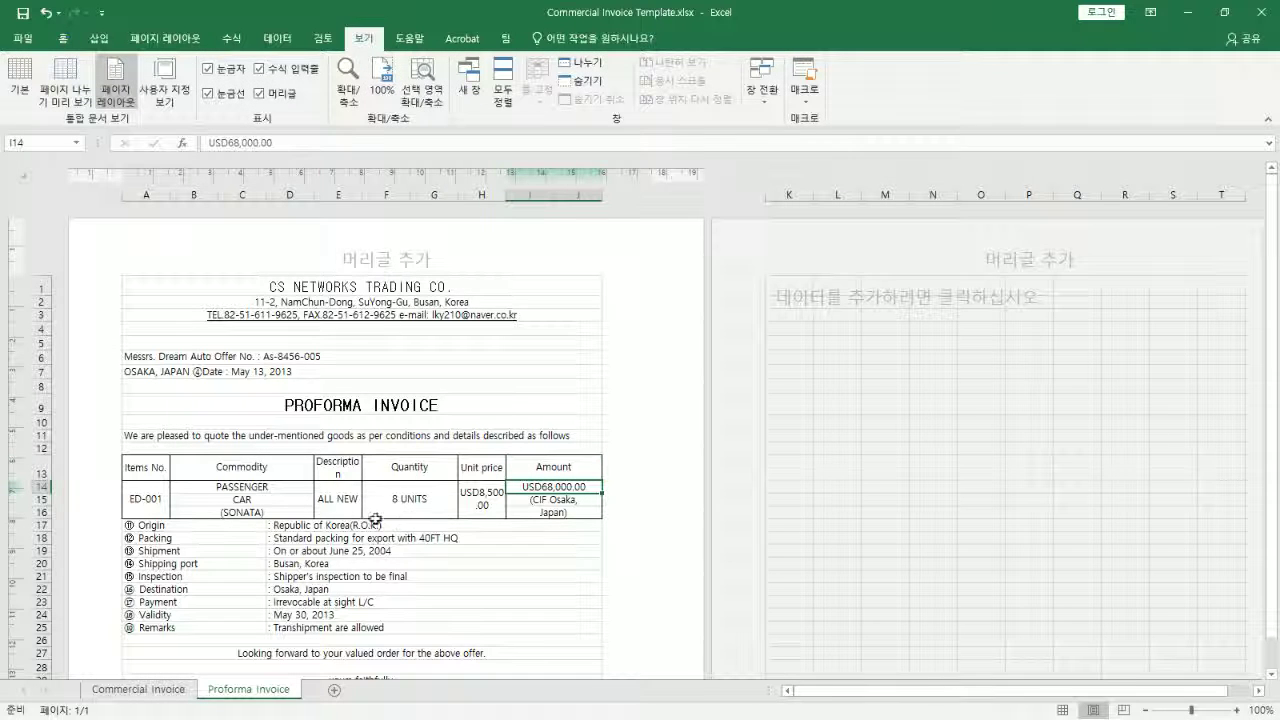
# Clear the markers and leftover spaces from the Origin, Packing and Shipment labels, then switch to Hangul
pyautogui.doubleClick(215, 526)
pyautogui.press('Home')
pyautogui.press('Delete')
pyautogui.press('Delete')
pyautogui.press('Return')
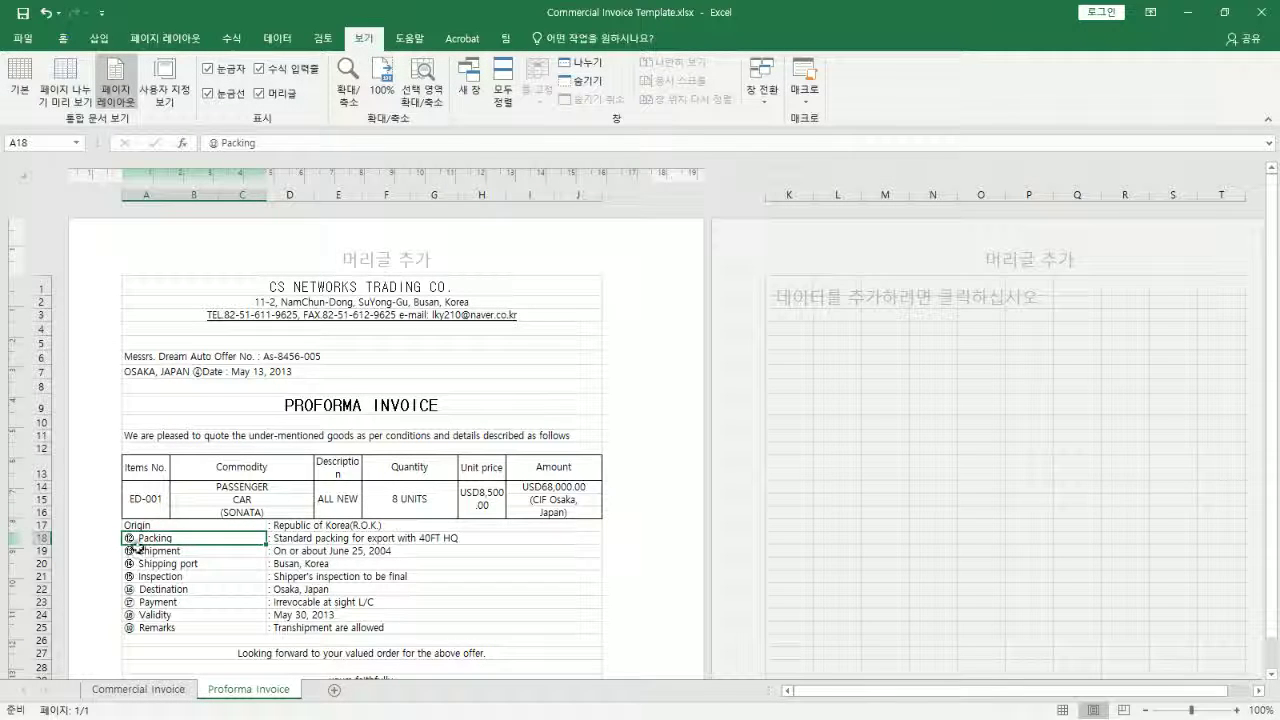
pyautogui.doubleClick(140, 540)
pyautogui.press('Home')
pyautogui.press('Delete')
pyautogui.press('Delete')
pyautogui.press('Return')
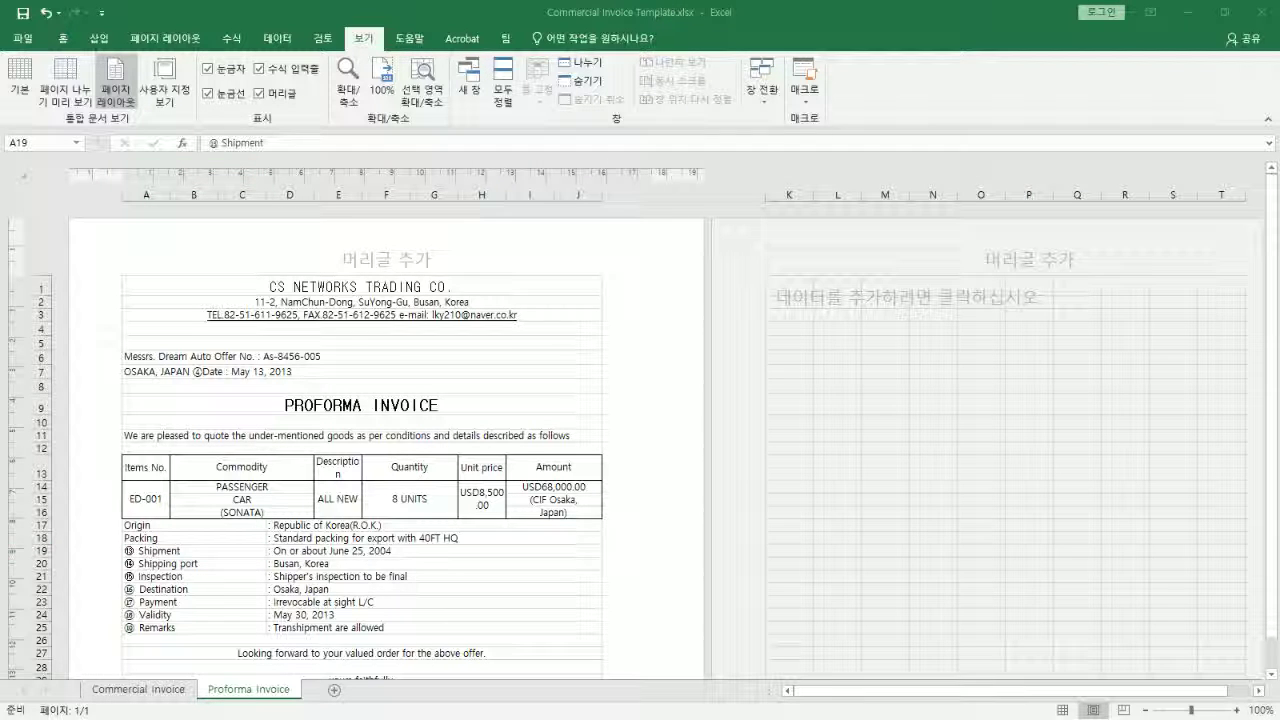
pyautogui.click(141, 550)
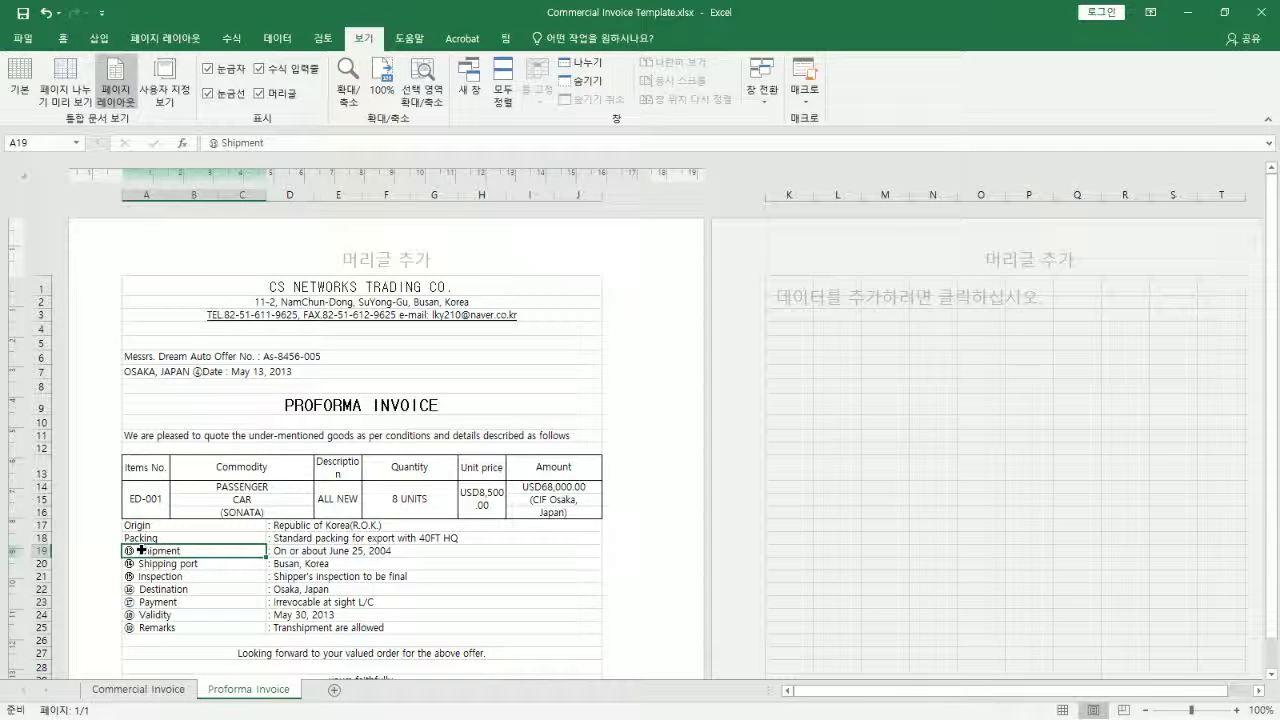
pyautogui.doubleClick(141, 550)
pyautogui.press('BackSpace')
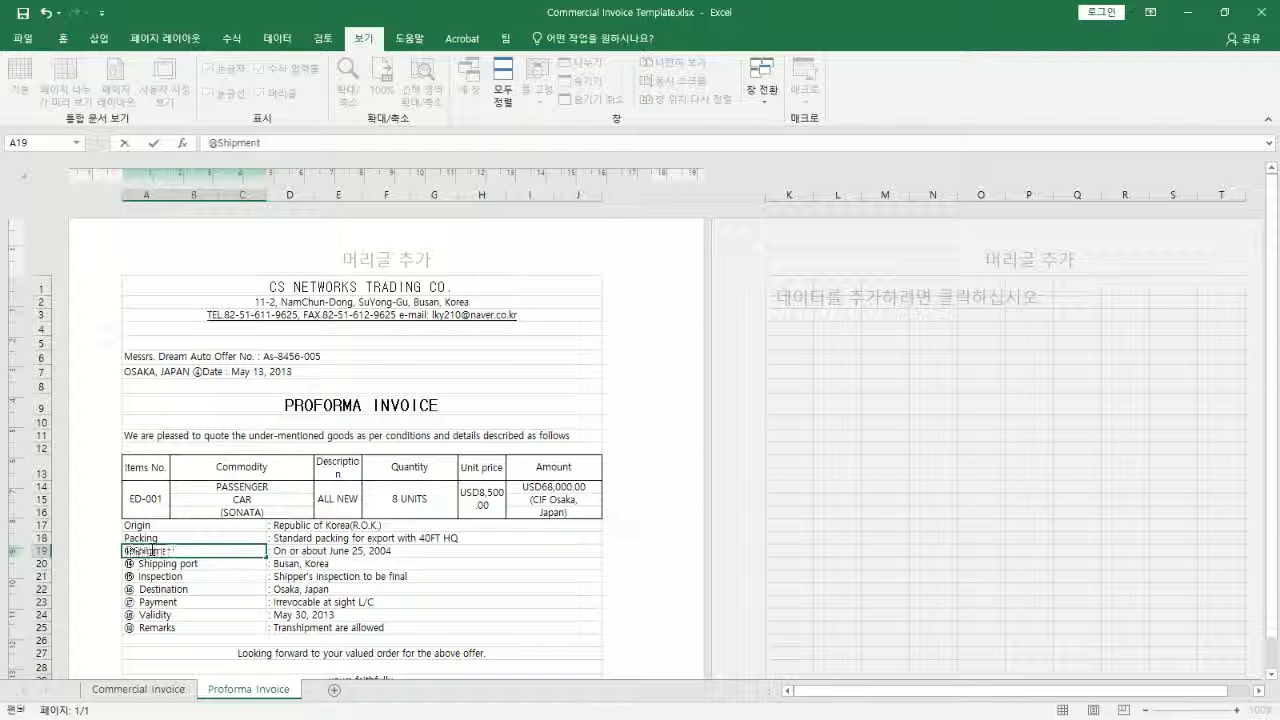
pyautogui.press('Return')
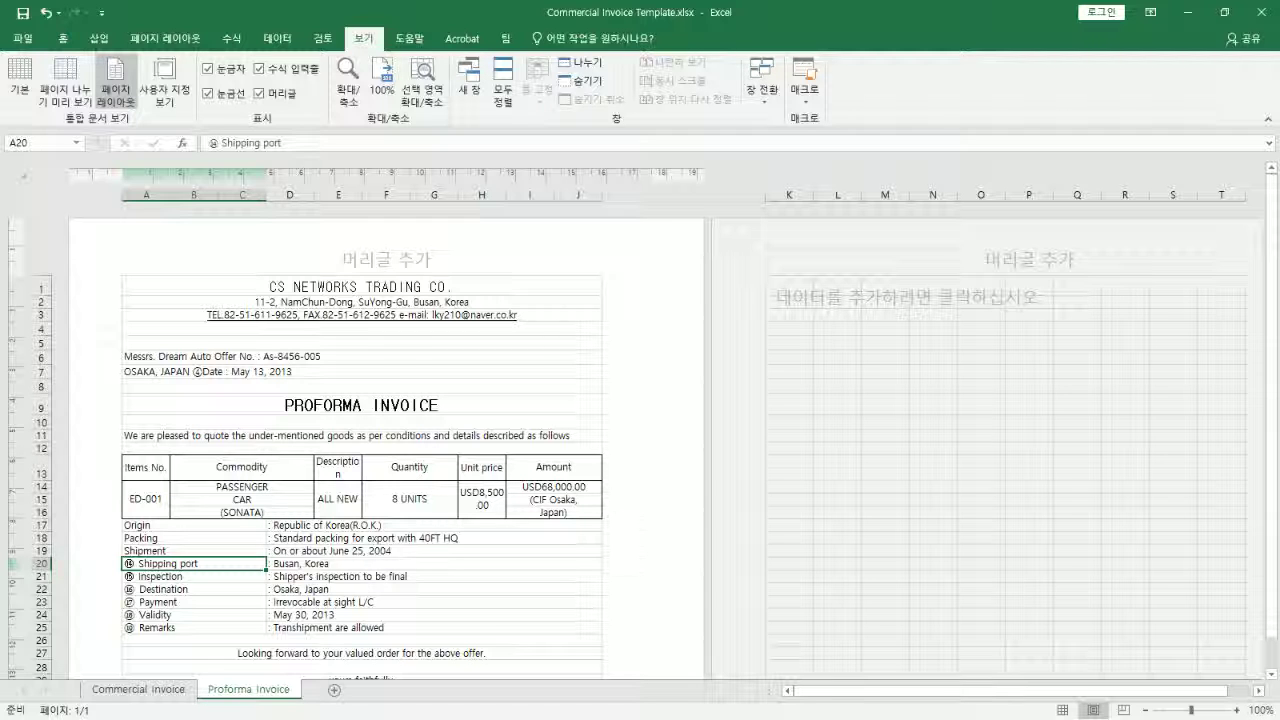
pyautogui.hotkey('alt', 'Tab')
pyautogui.hotkey('alt', 'Tab')
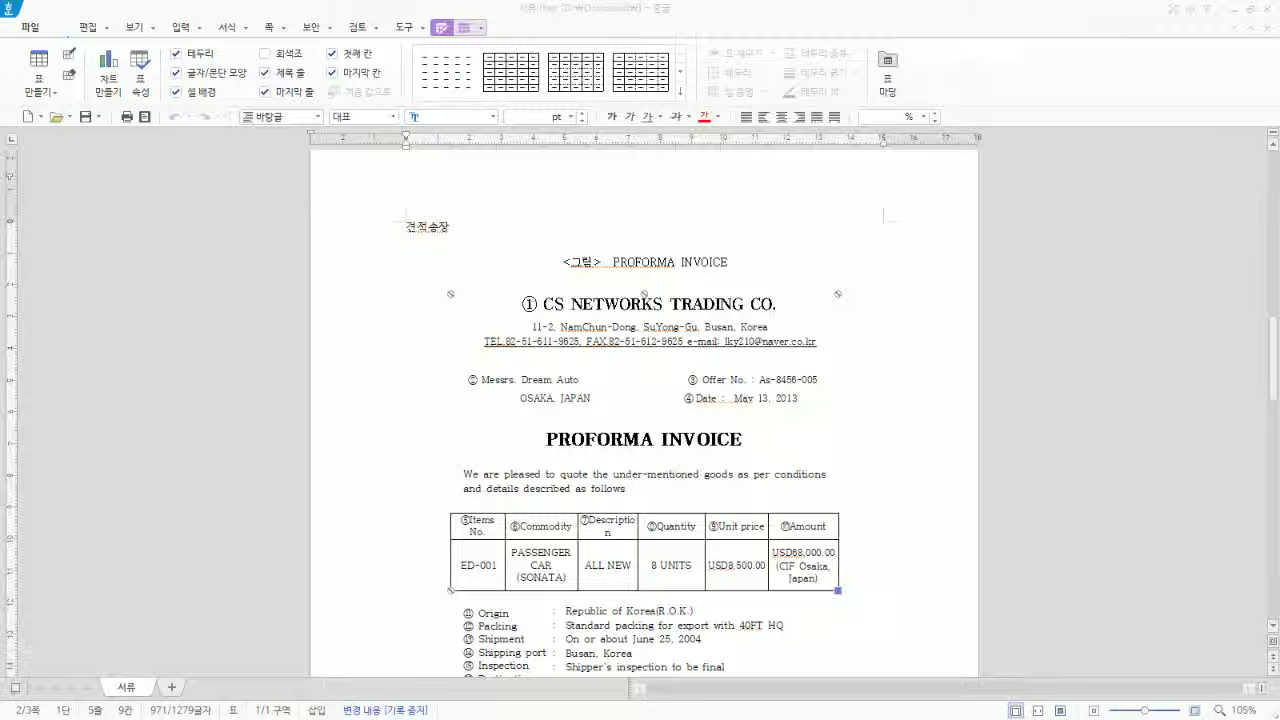
# Switch from the Hangul reference invoice back to the Excel Proforma Invoice sheet
pyautogui.hotkey('alt', 'Tab')
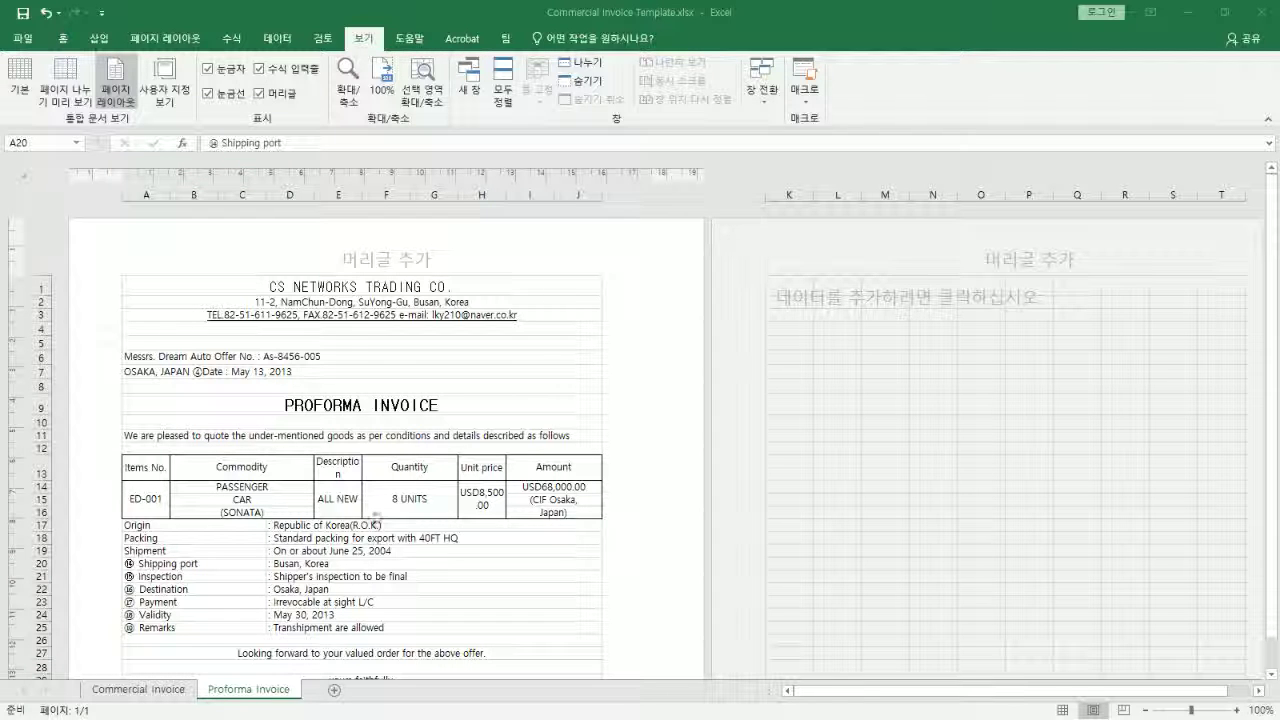
# Merge and centre rows 6–7 across the invoice, then undo that two-row merge
pyautogui.click(240, 356)
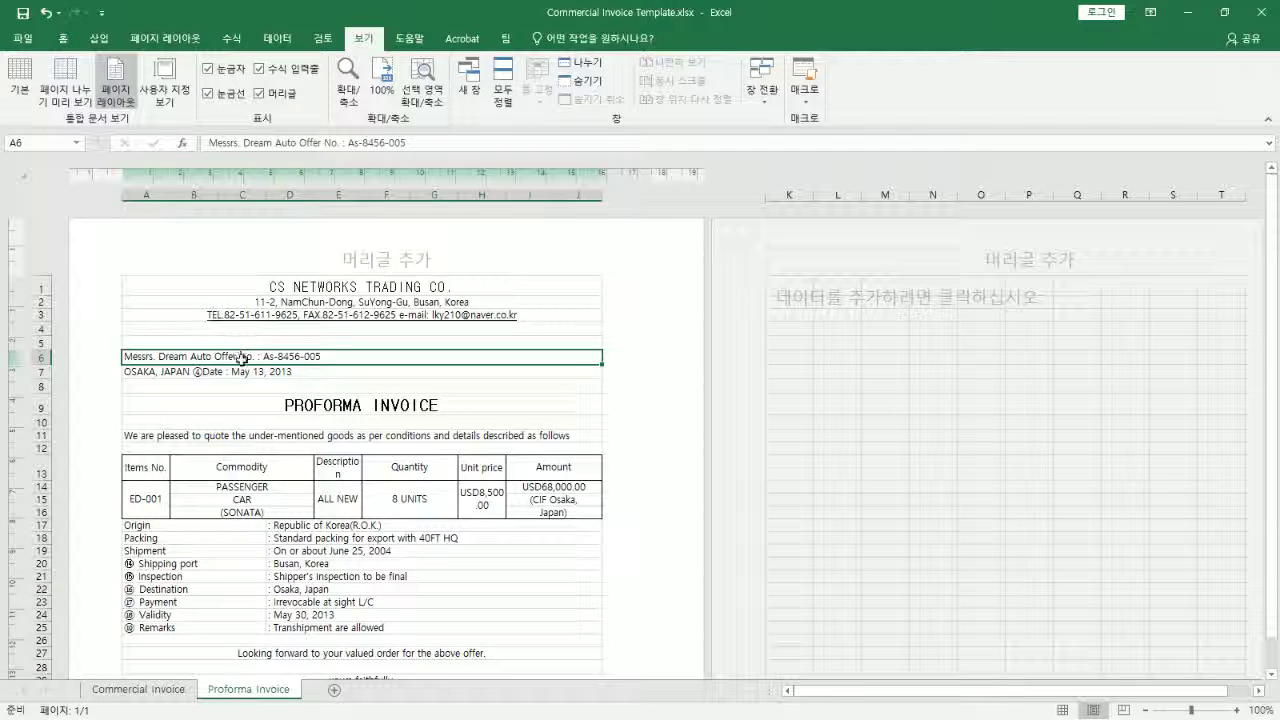
pyautogui.moveTo(242, 358); pyautogui.dragTo(242, 373)
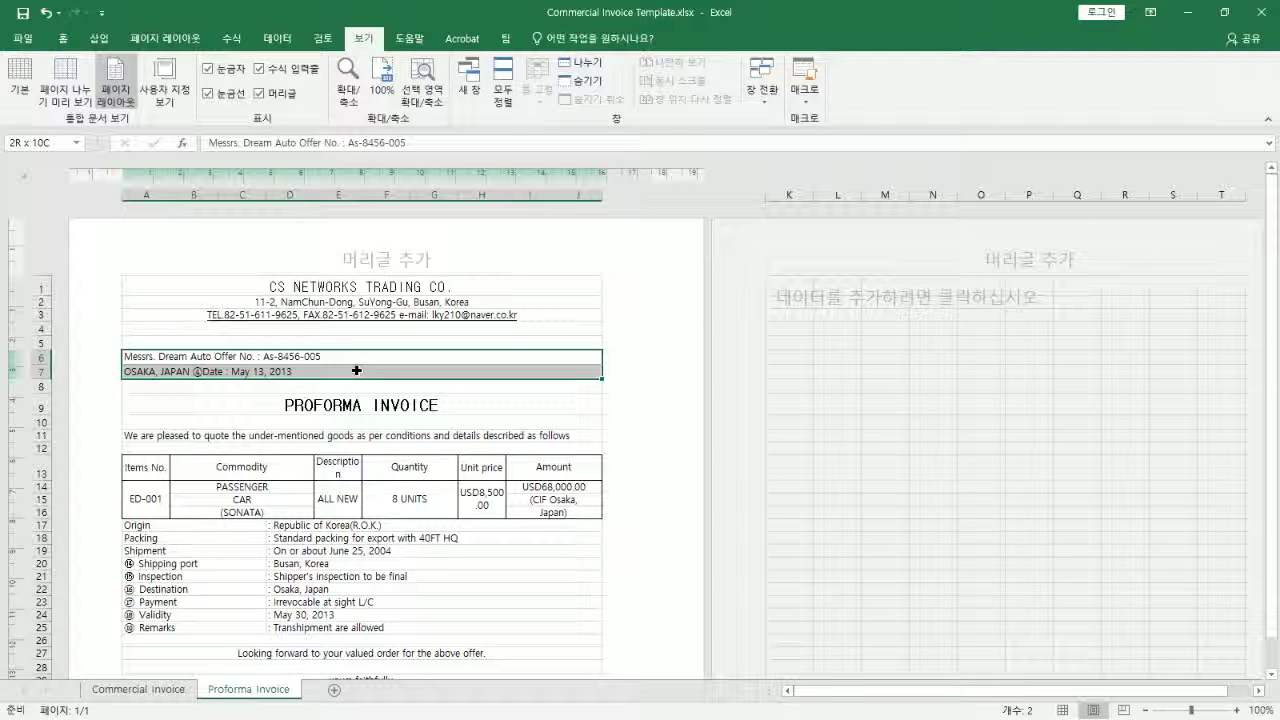
pyautogui.click(59, 39)
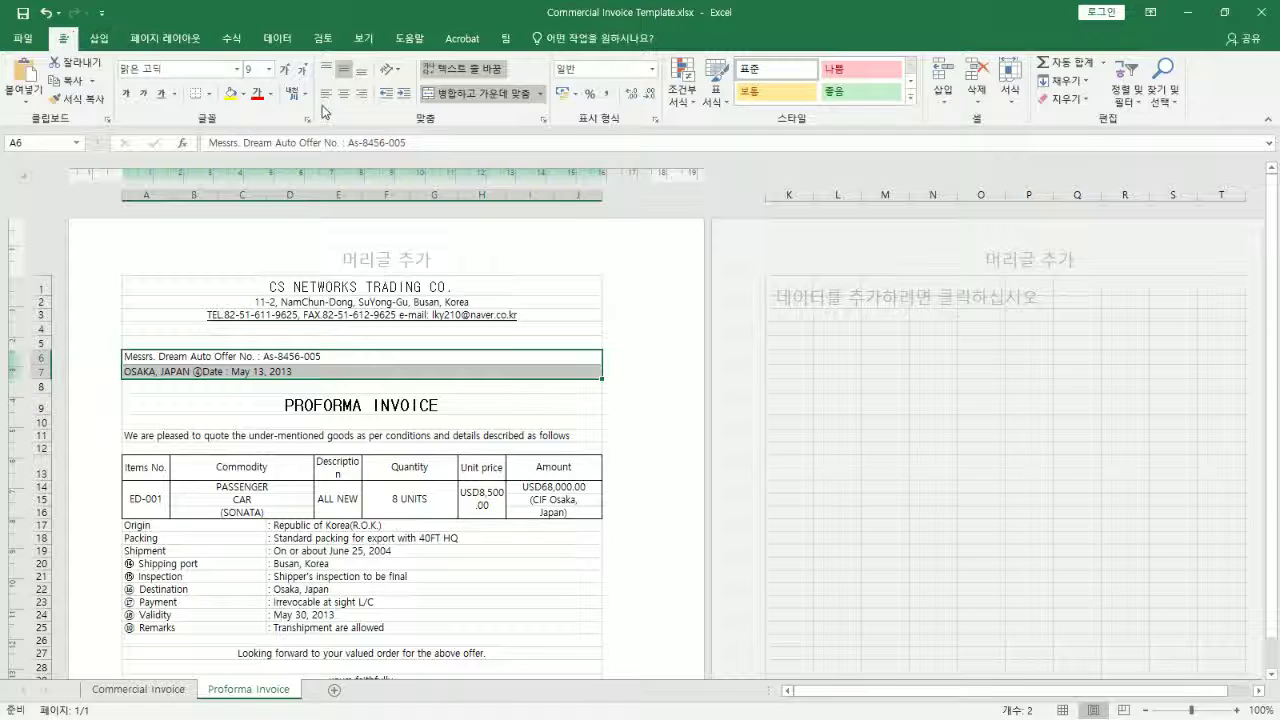
pyautogui.click(473, 94)
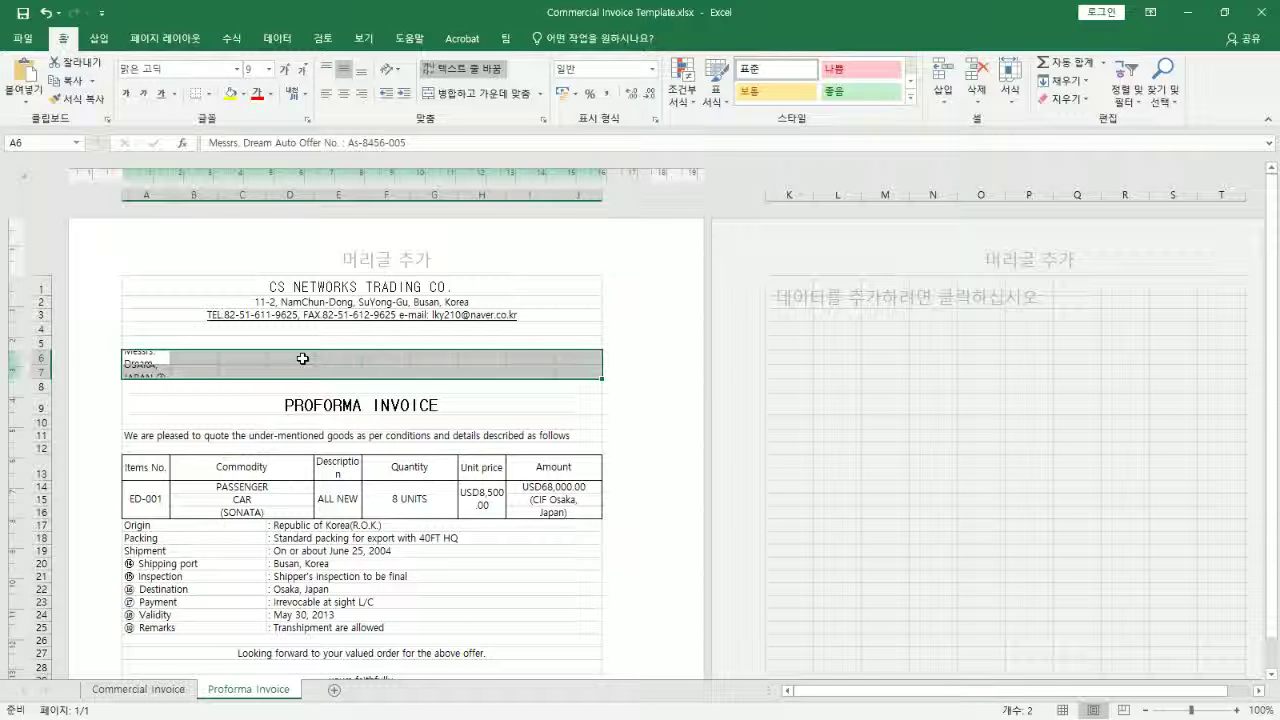
pyautogui.hotkey('ctrl', 'z')
# Merge A6:E6, F6:J6, A7:E7 and F7:J7 as separate cells, centring the left halves
pyautogui.click(334, 357)
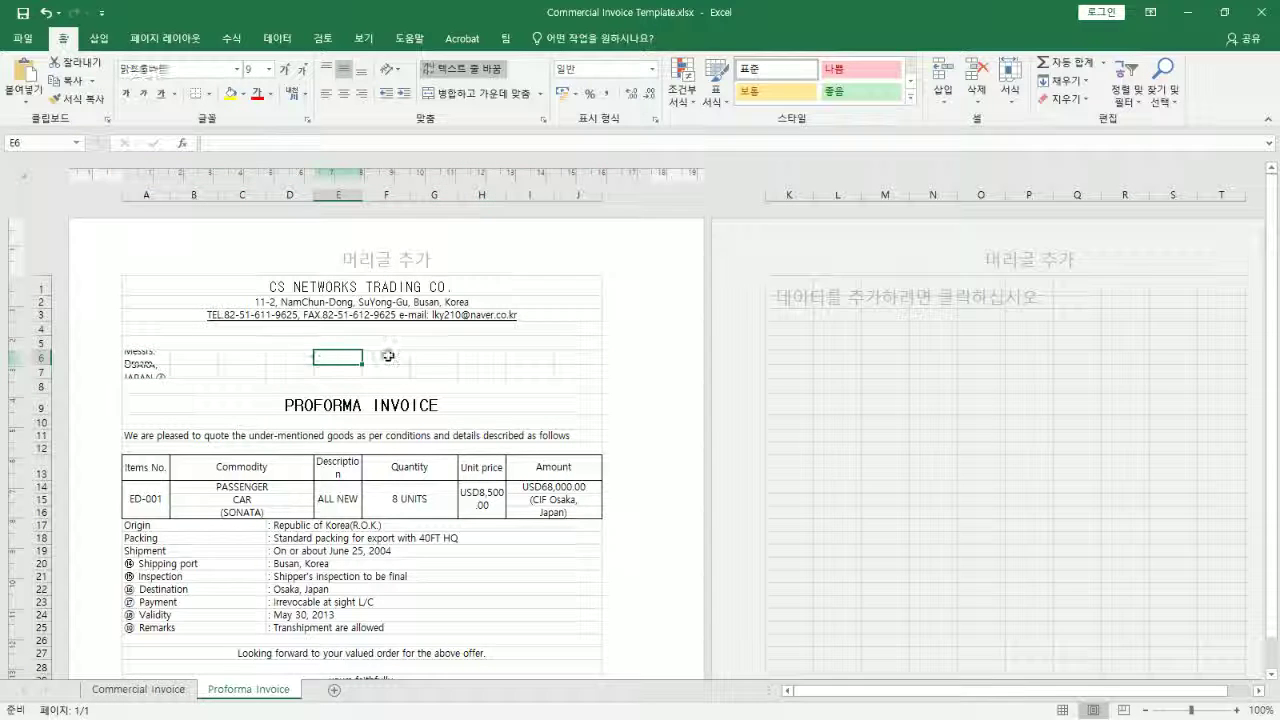
pyautogui.moveTo(385, 357); pyautogui.dragTo(584, 377)
pyautogui.moveTo(325, 358); pyautogui.dragTo(355, 358)
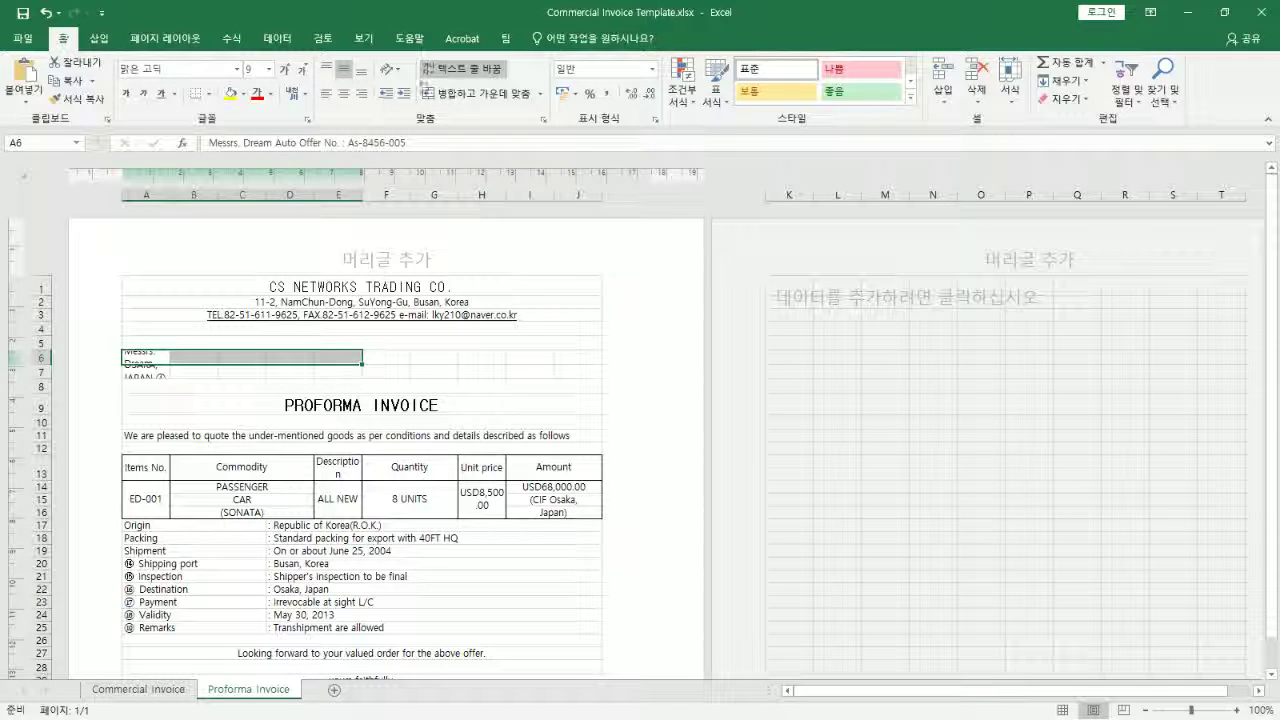
pyautogui.click(476, 93)
pyautogui.moveTo(384, 355); pyautogui.dragTo(590, 357)
pyautogui.click(452, 95)
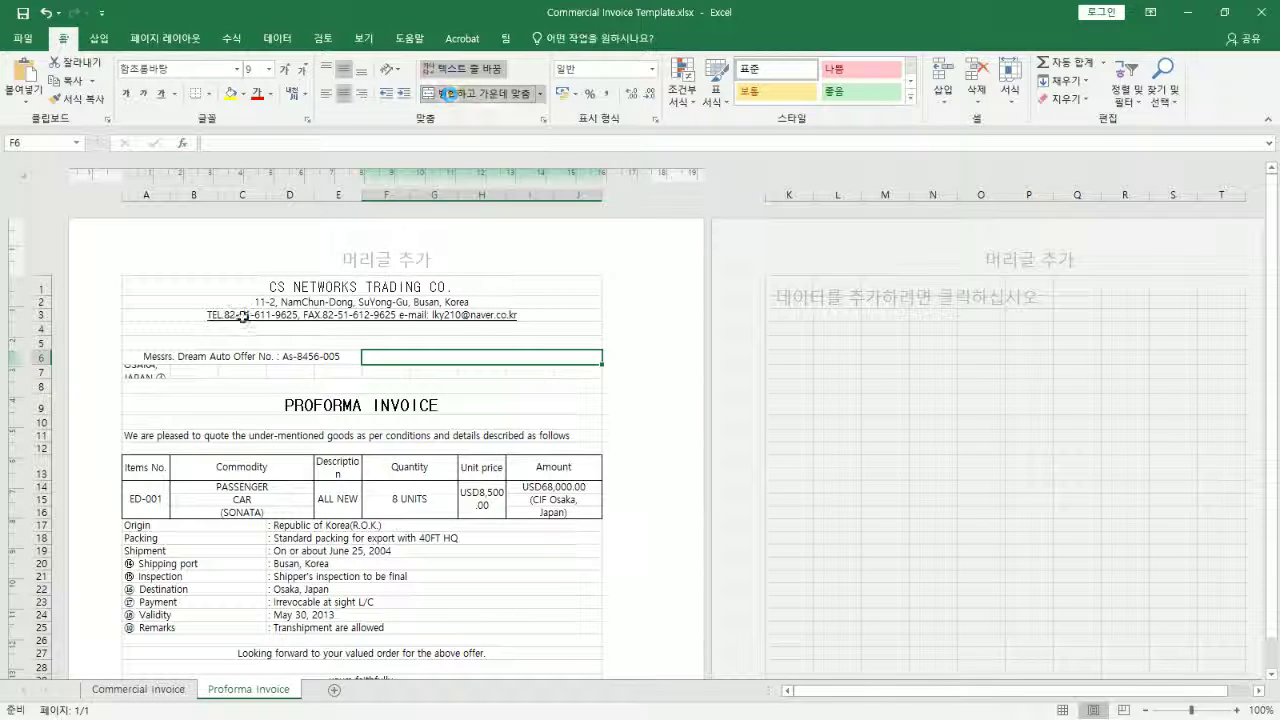
pyautogui.moveTo(150, 372); pyautogui.dragTo(590, 369)
pyautogui.click(476, 93)
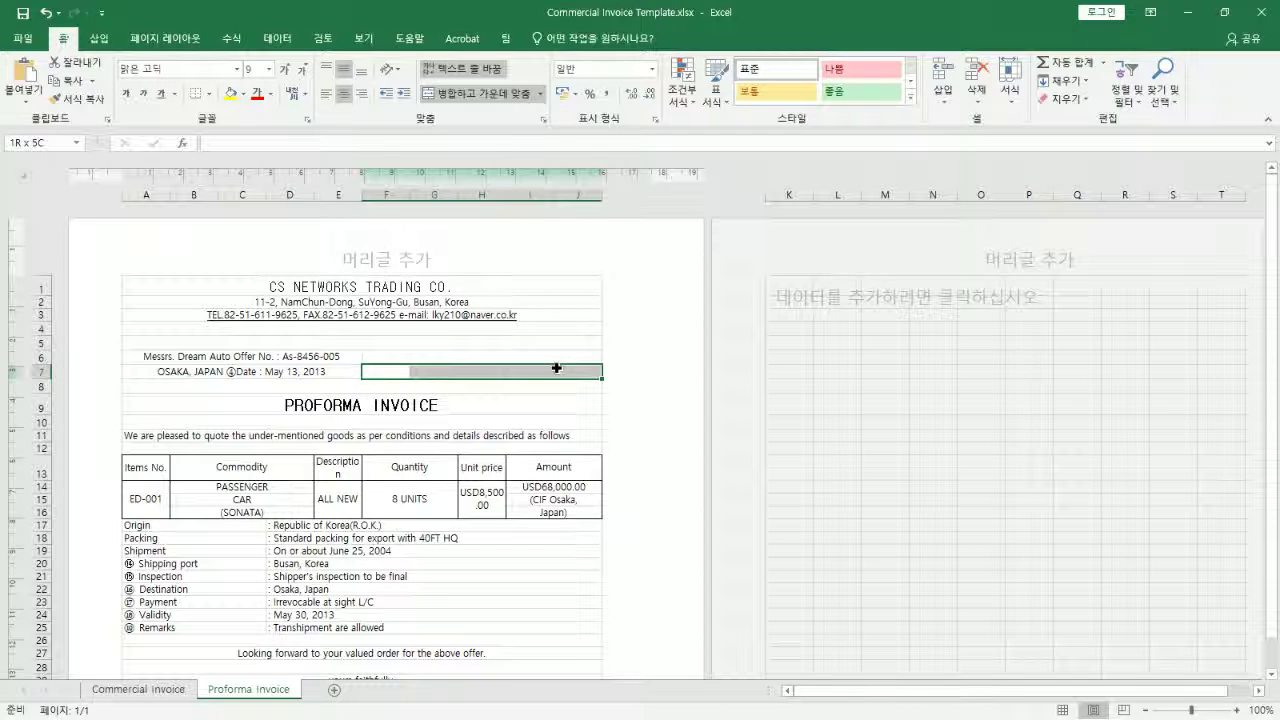
pyautogui.click(476, 93)
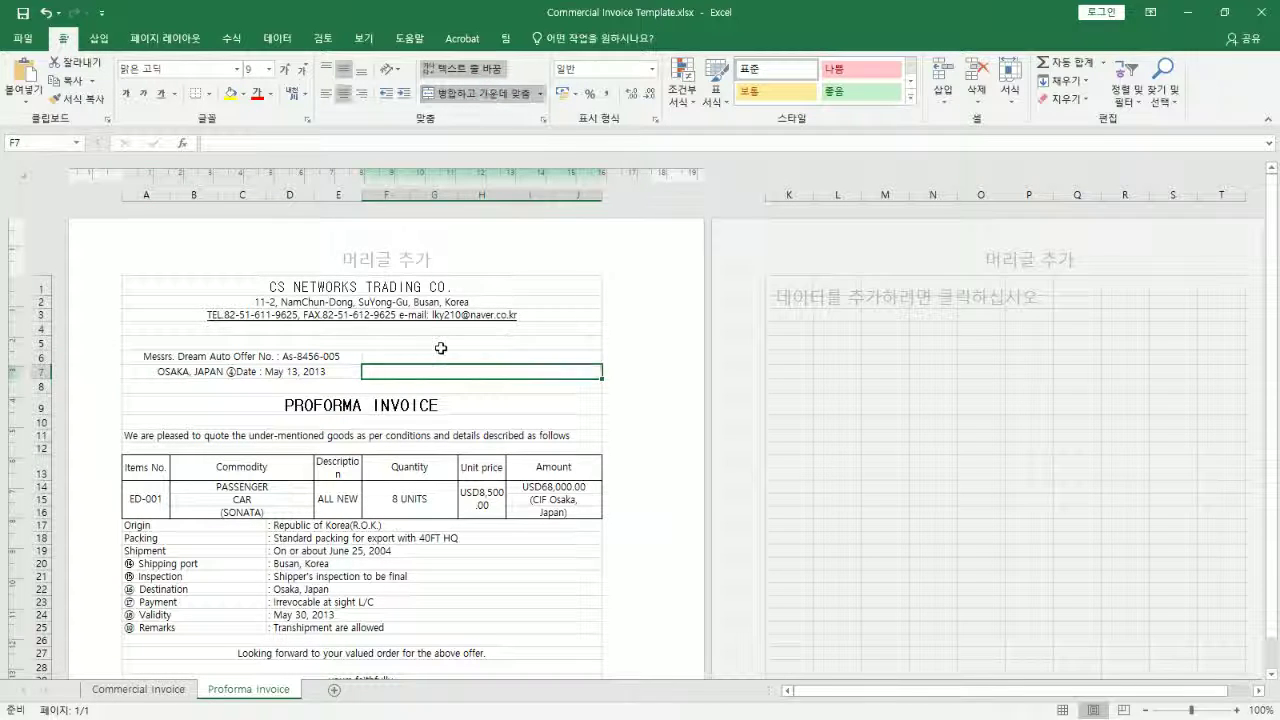
pyautogui.click(332, 356)
pyautogui.click(328, 371)
pyautogui.click(384, 371)
pyautogui.click(248, 356)
# Move the Offer No. text out of A6 into cell F6
pyautogui.doubleClick(250, 357)
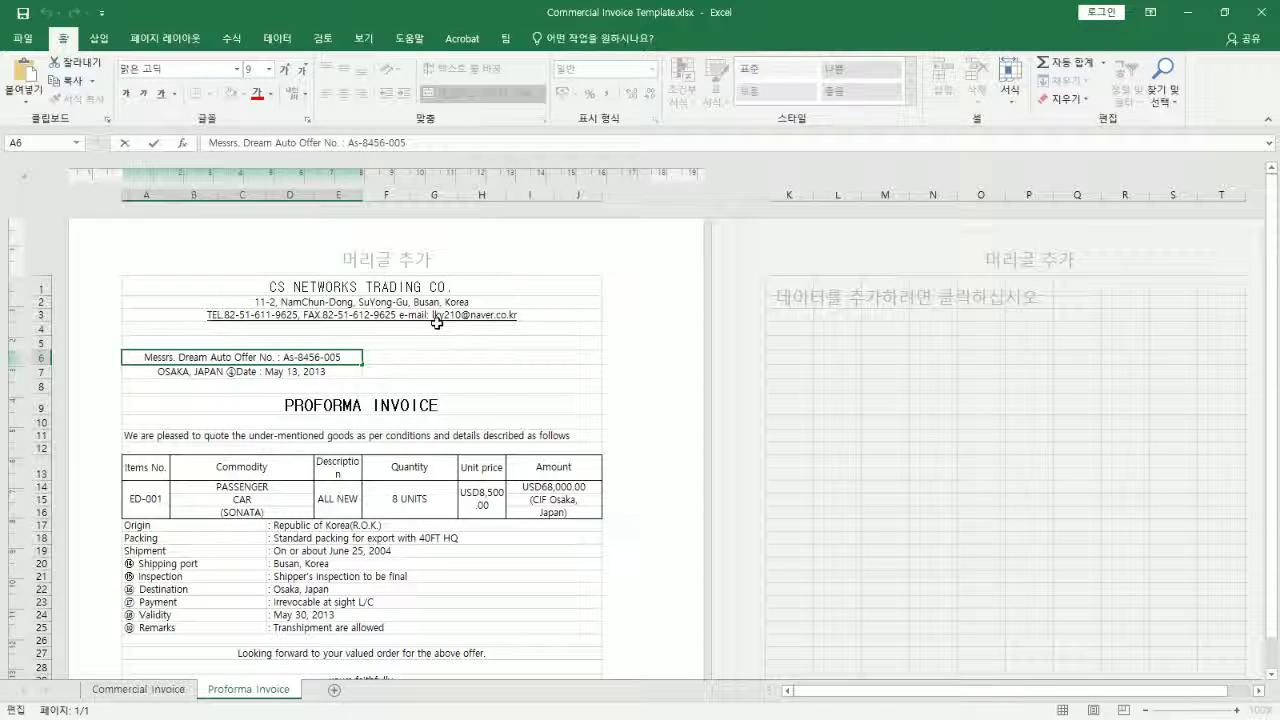
pyautogui.hotkey('shift', 'End')
pyautogui.hotkey('ctrl', 'c')
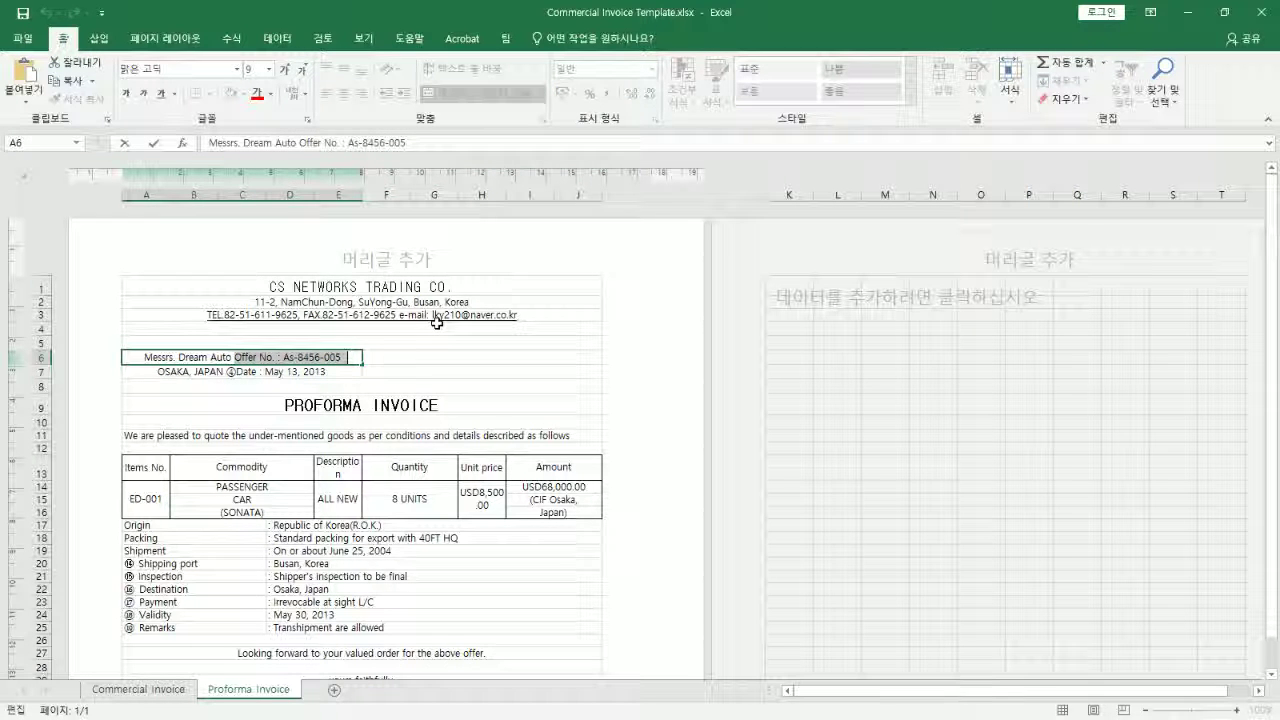
pyautogui.press('Delete')
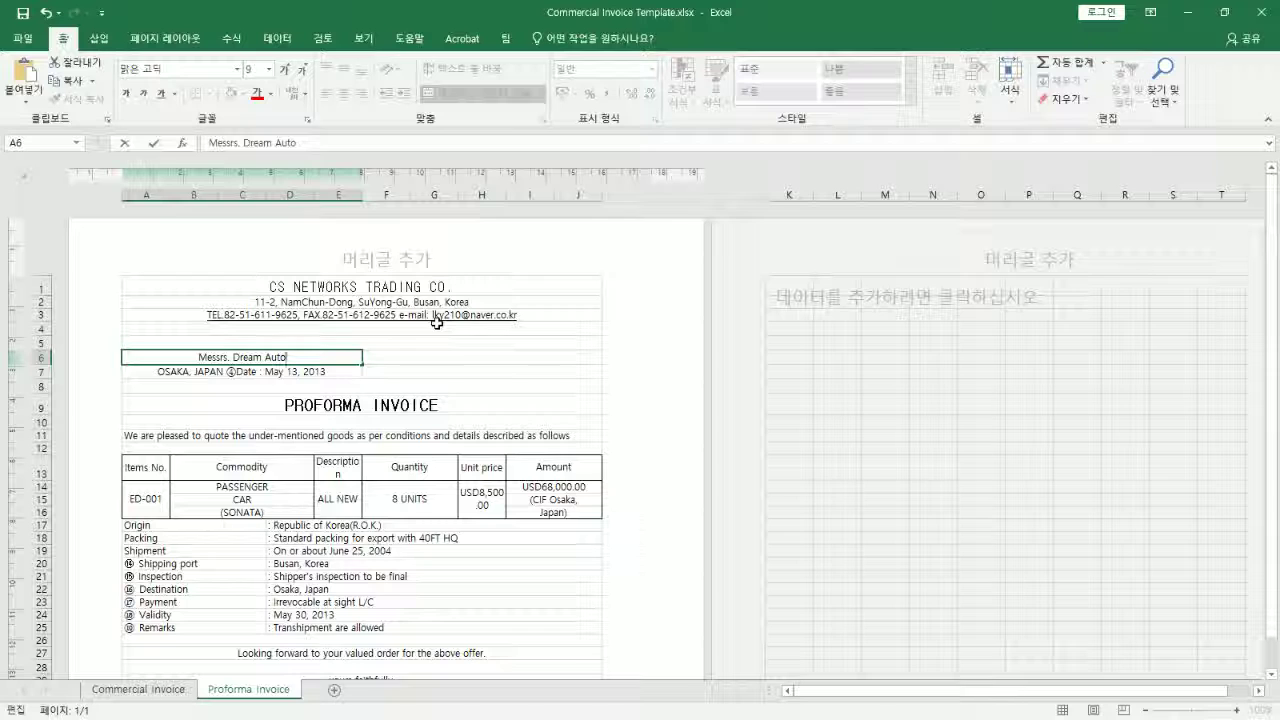
pyautogui.press('Return')
pyautogui.press('Up')
pyautogui.press('Right')
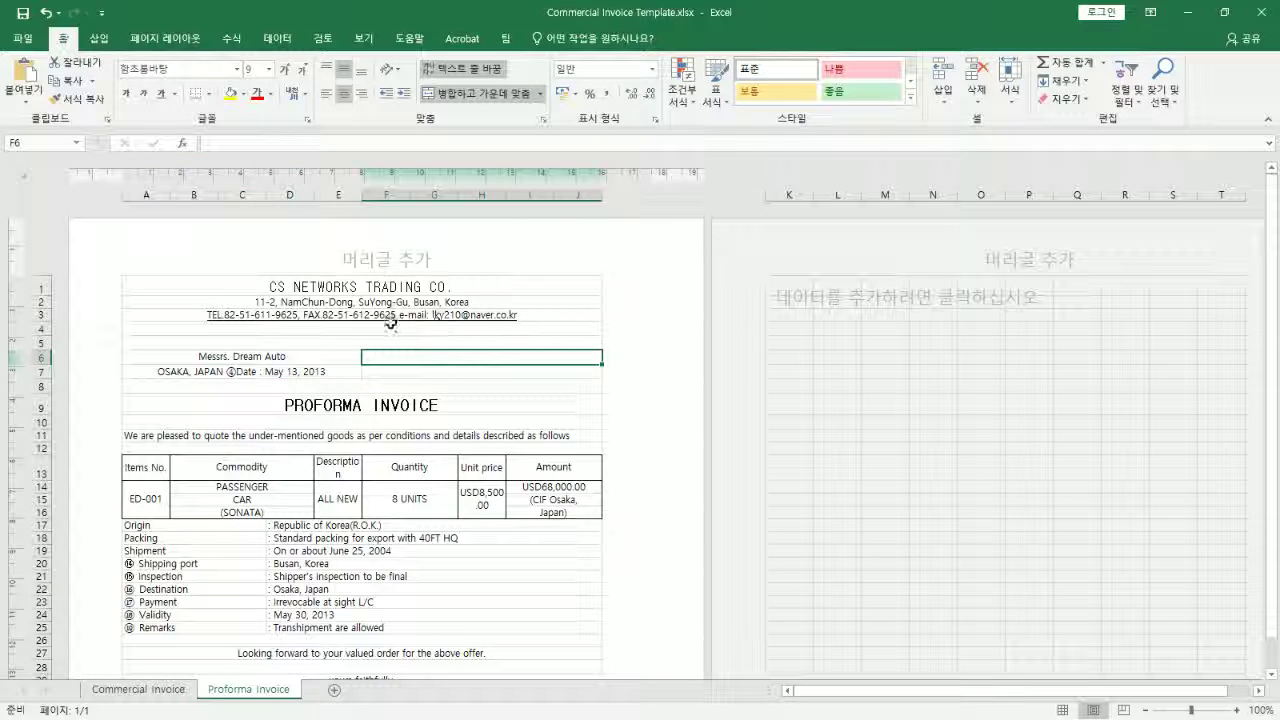
pyautogui.doubleClick(415, 357)
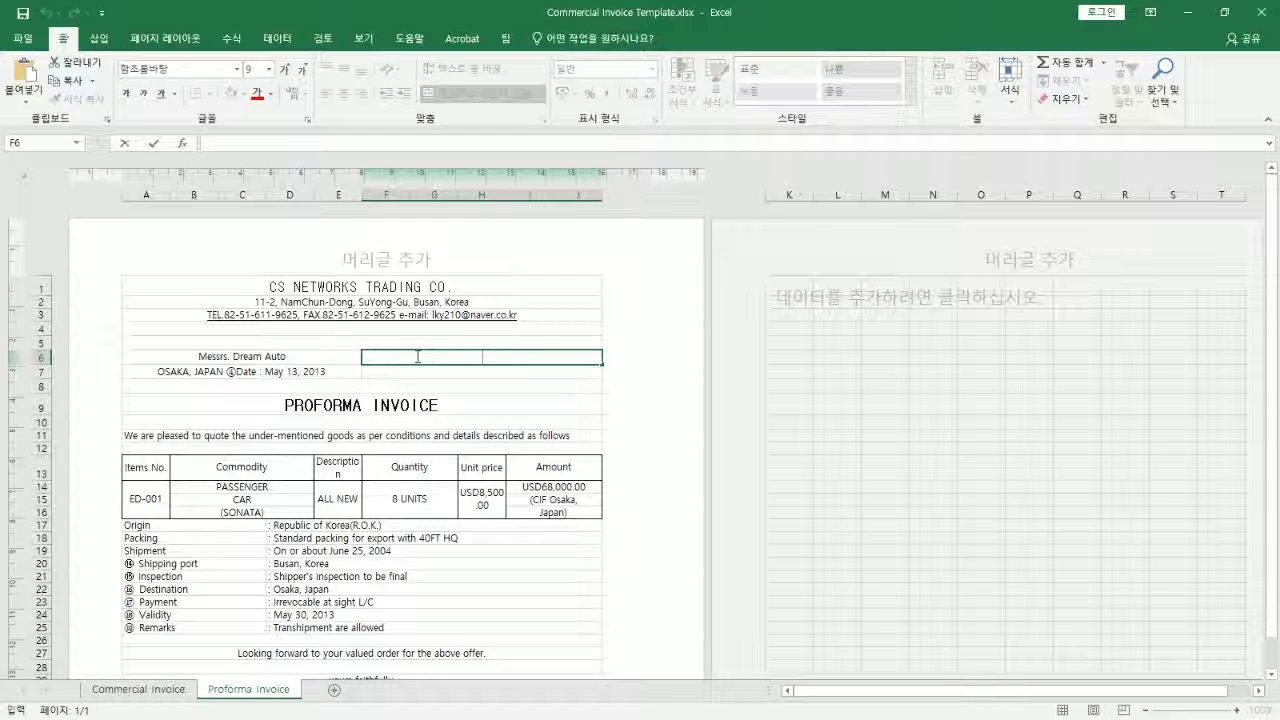
pyautogui.hotkey('ctrl', 'v')
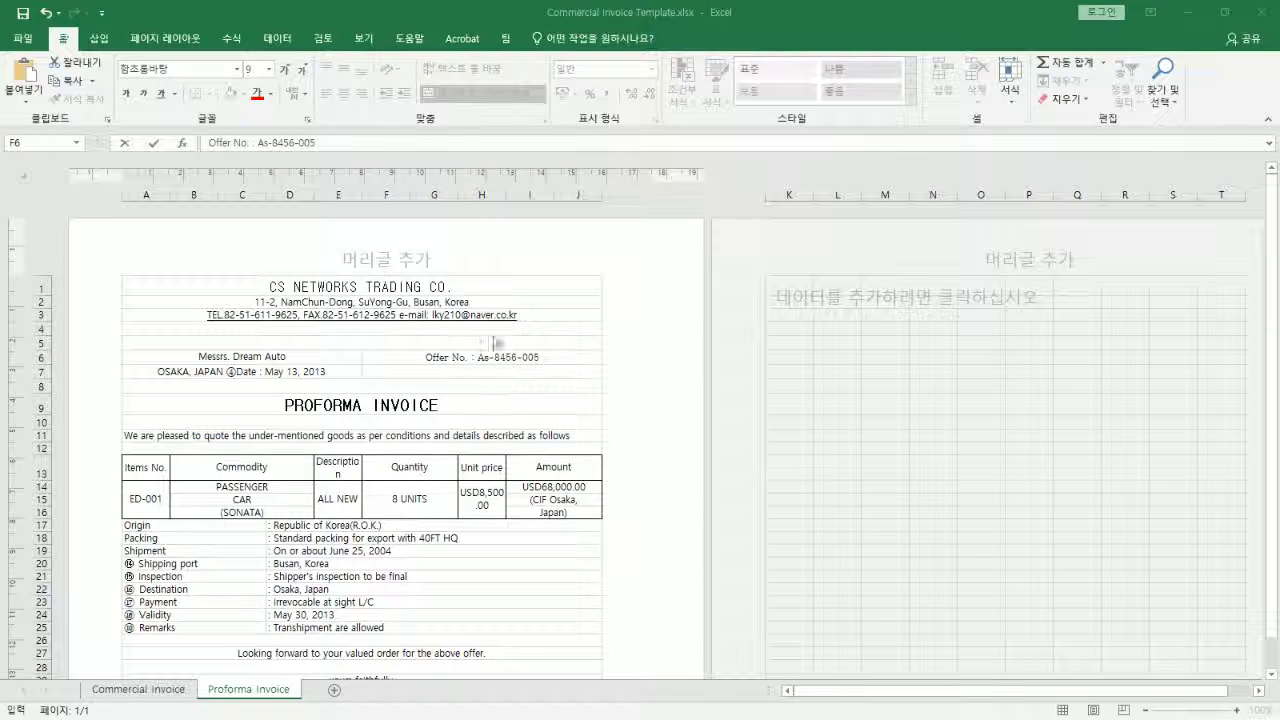
# Move the Date text out of the OSAKA line in A7 into cell F7
pyautogui.click(277, 369)
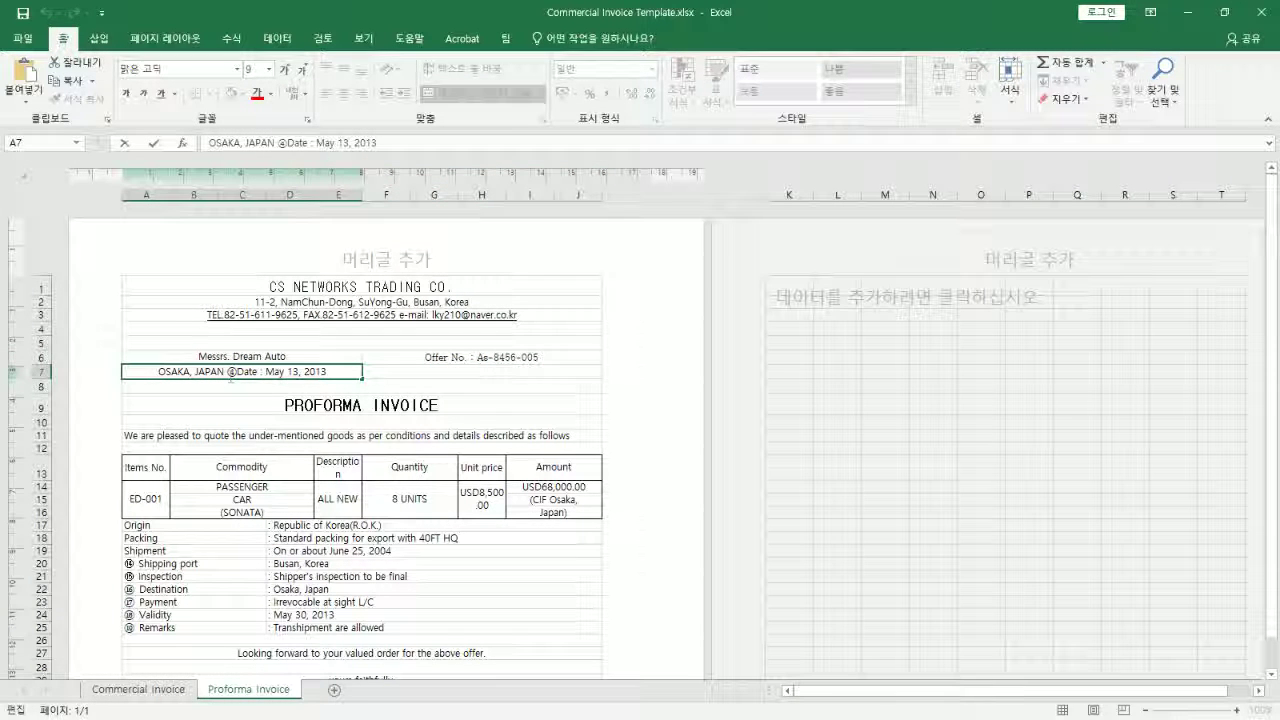
pyautogui.doubleClick(356, 374)
pyautogui.moveTo(356, 374); pyautogui.dragTo(227, 372)
pyautogui.hotkey('ctrl', 'c')
pyautogui.press('BackSpace')
pyautogui.hotkey('ctrl', 'Return')
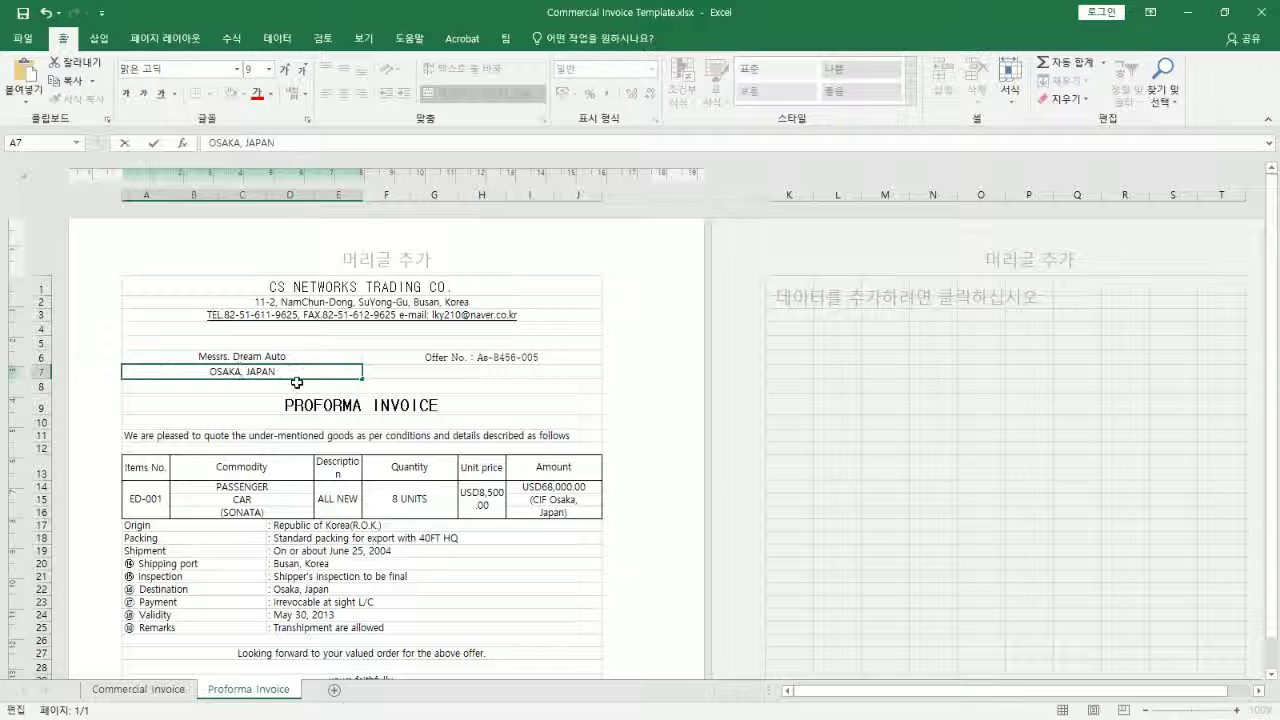
pyautogui.click(562, 371)
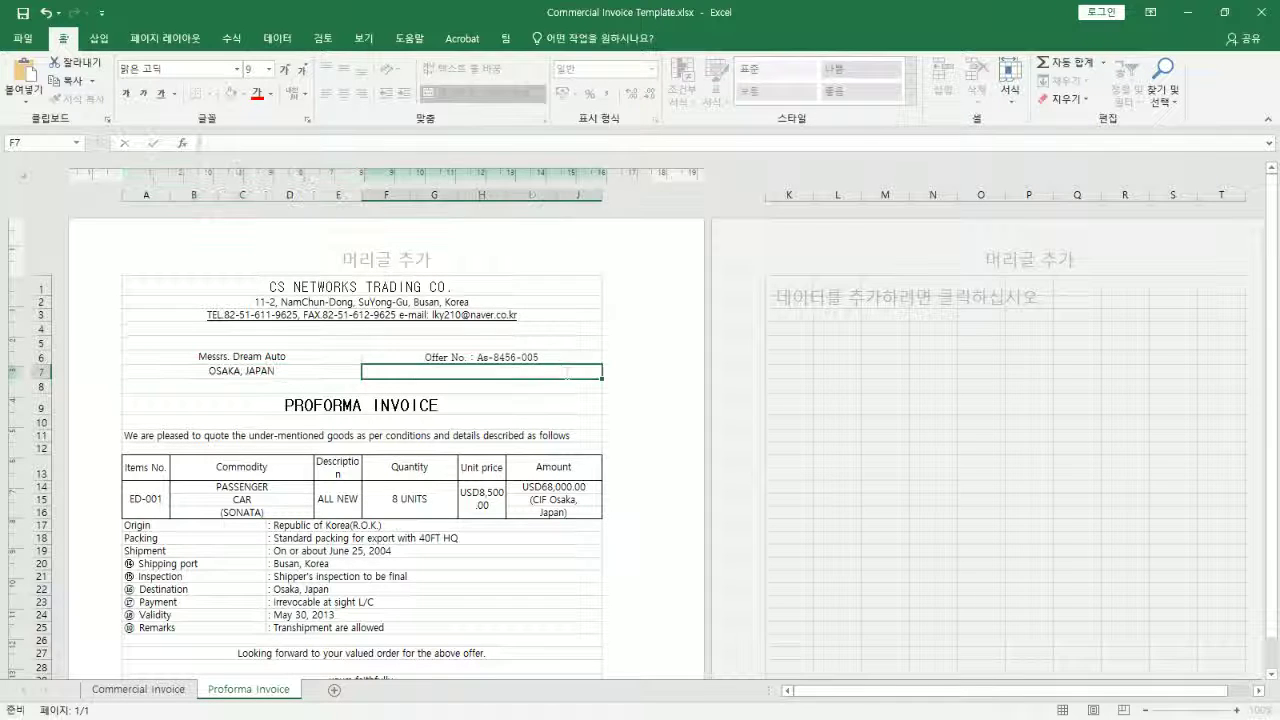
pyautogui.hotkey('ctrl', 'v')
pyautogui.press('Return')
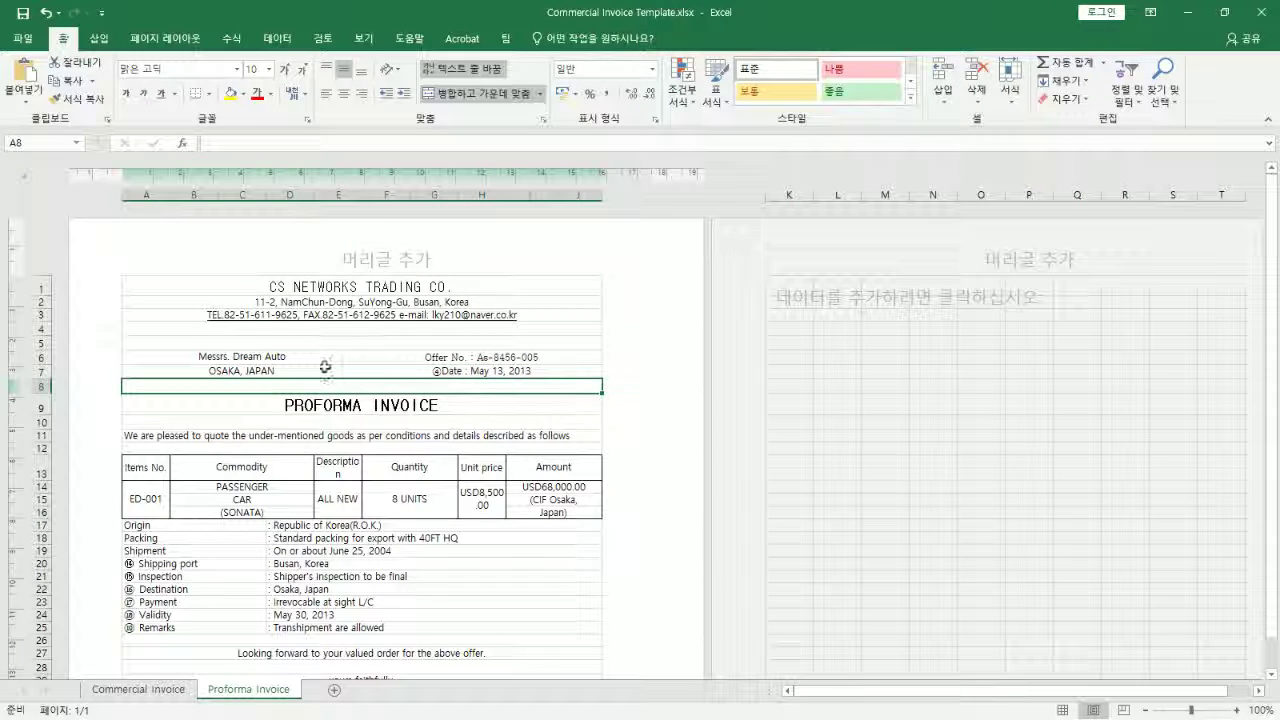
# Left-align the entries in rows 6–7 and remove the circled marker before Date
pyautogui.moveTo(322, 351); pyautogui.dragTo(391, 373)
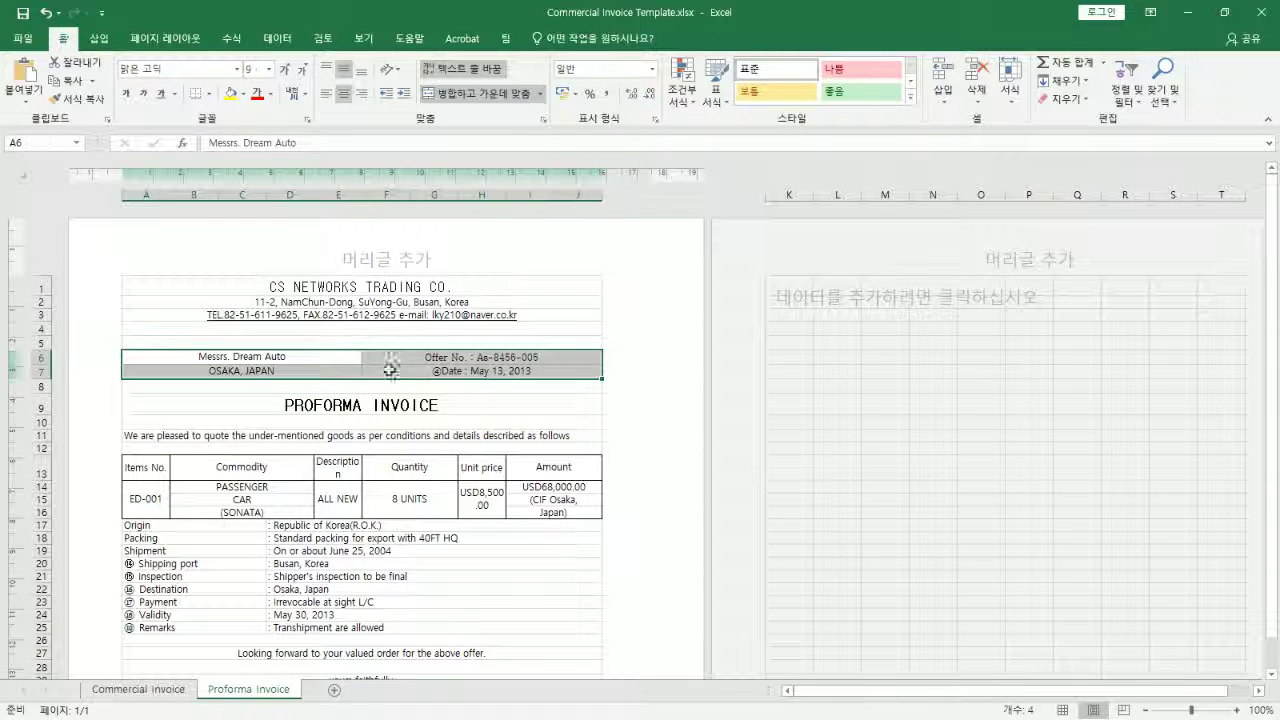
pyautogui.click(326, 93)
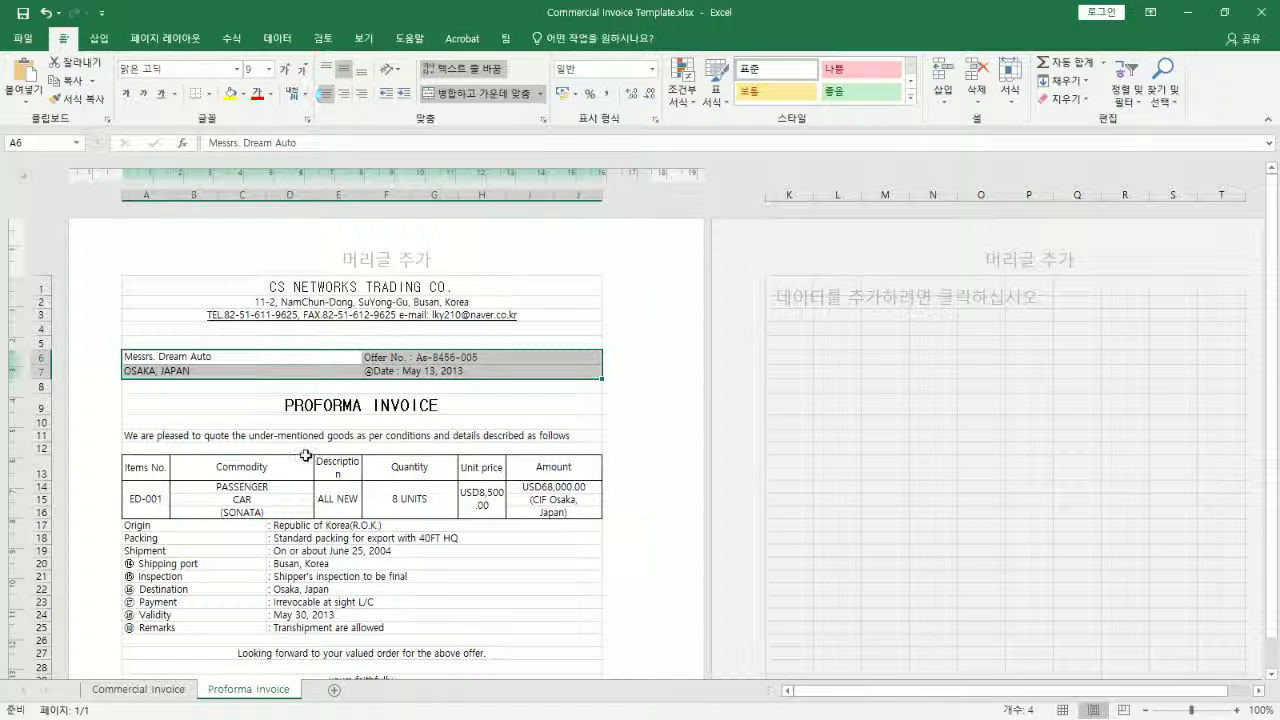
pyautogui.click(320, 420)
pyautogui.click(340, 358)
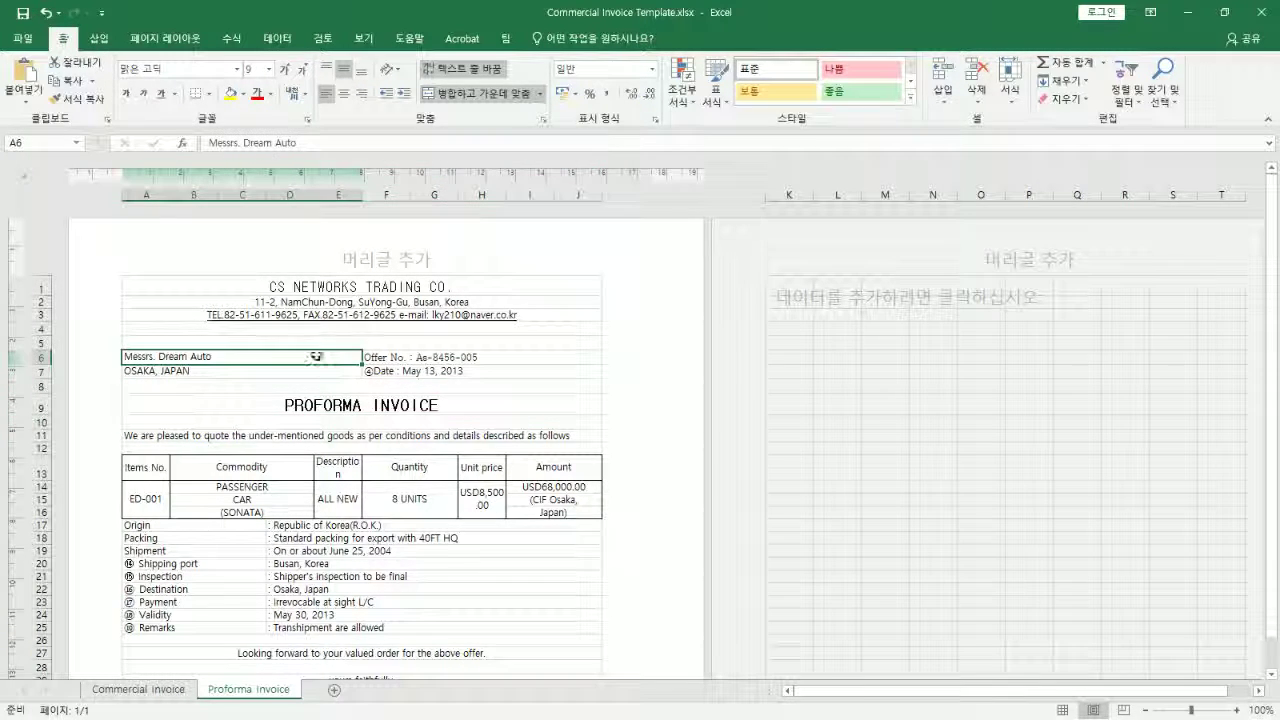
pyautogui.click(370, 373)
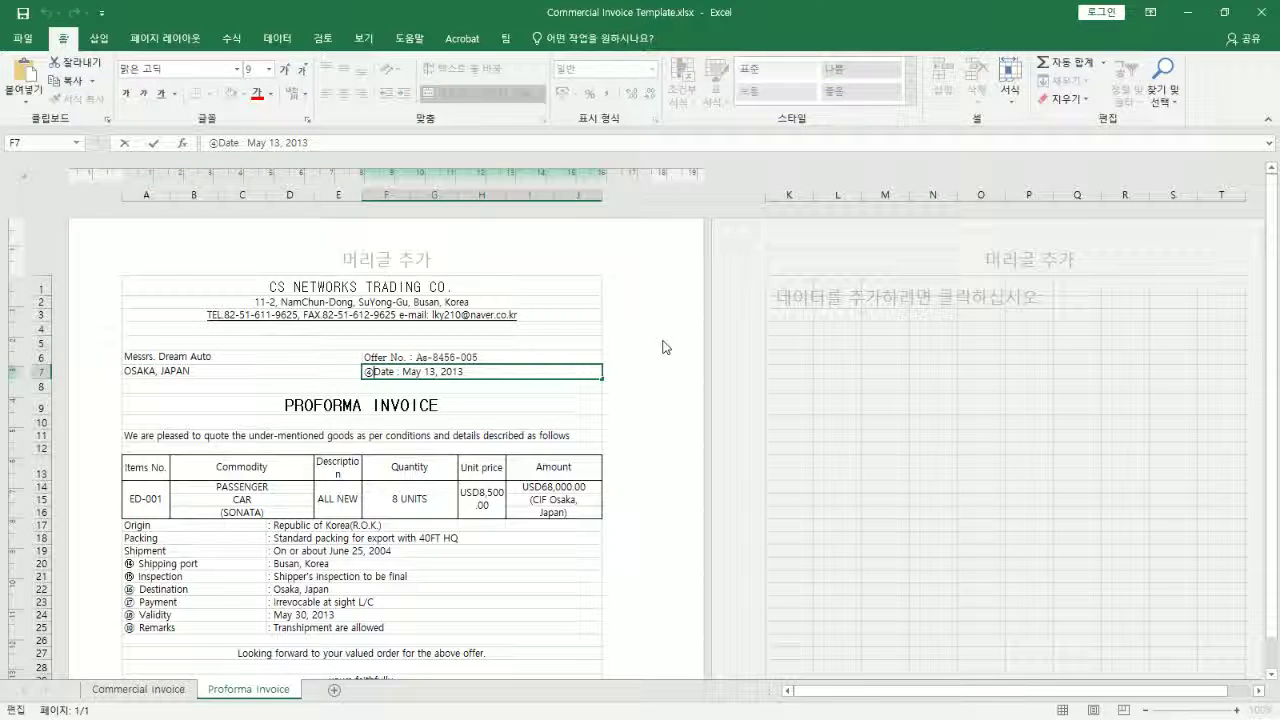
pyautogui.press('Down')
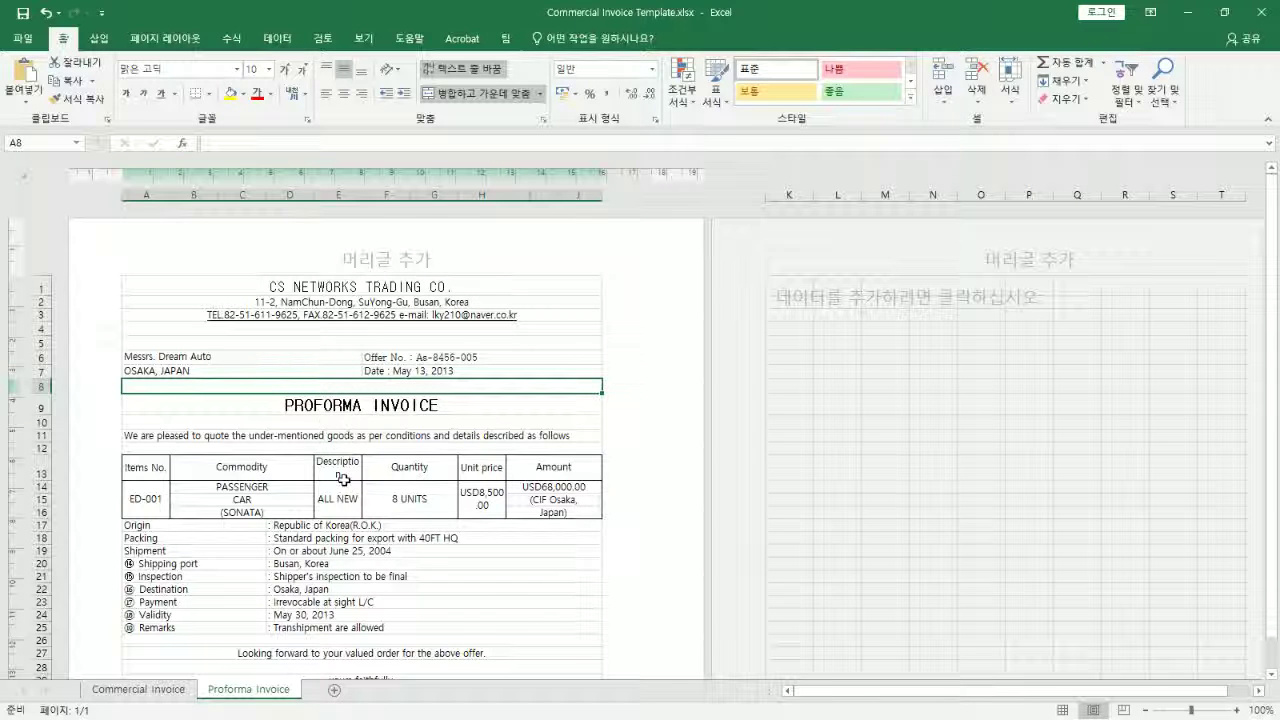
# Remove the circled markers and leftover spaces from the Shipping port, Inspection, Destination and Payment labels
pyautogui.scroll(-3, 340, 470)
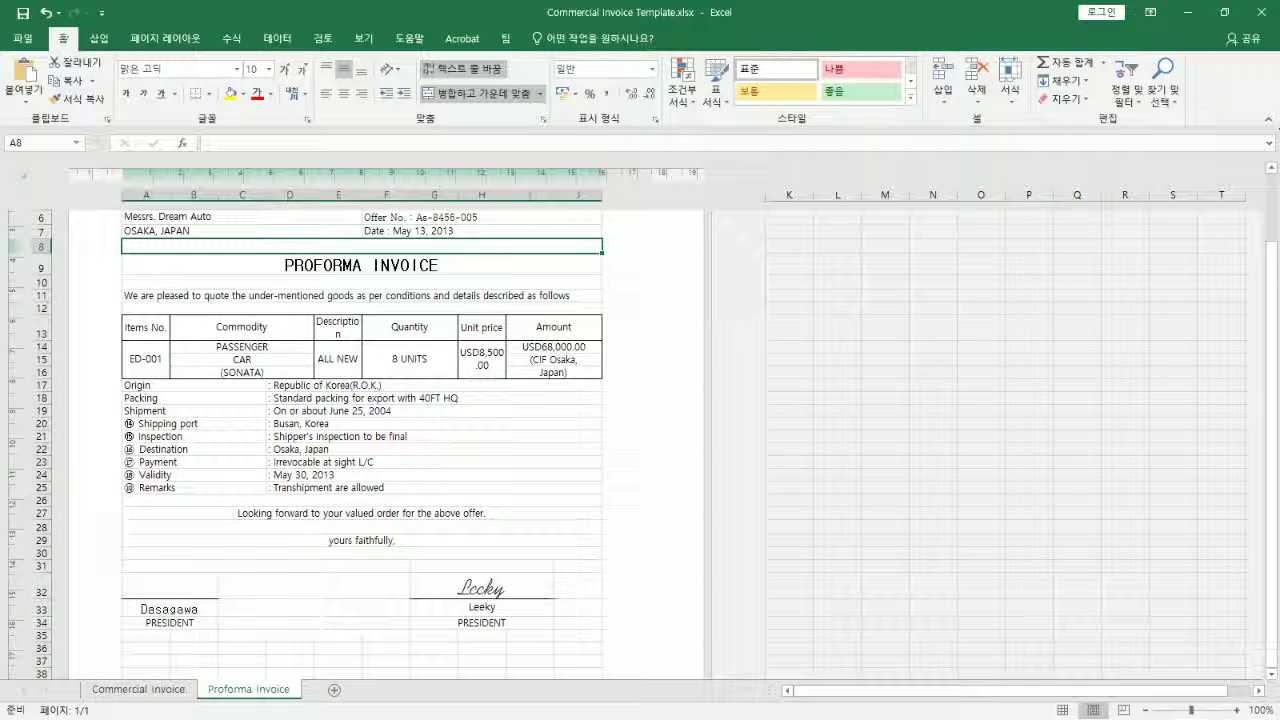
pyautogui.doubleClick(131, 423)
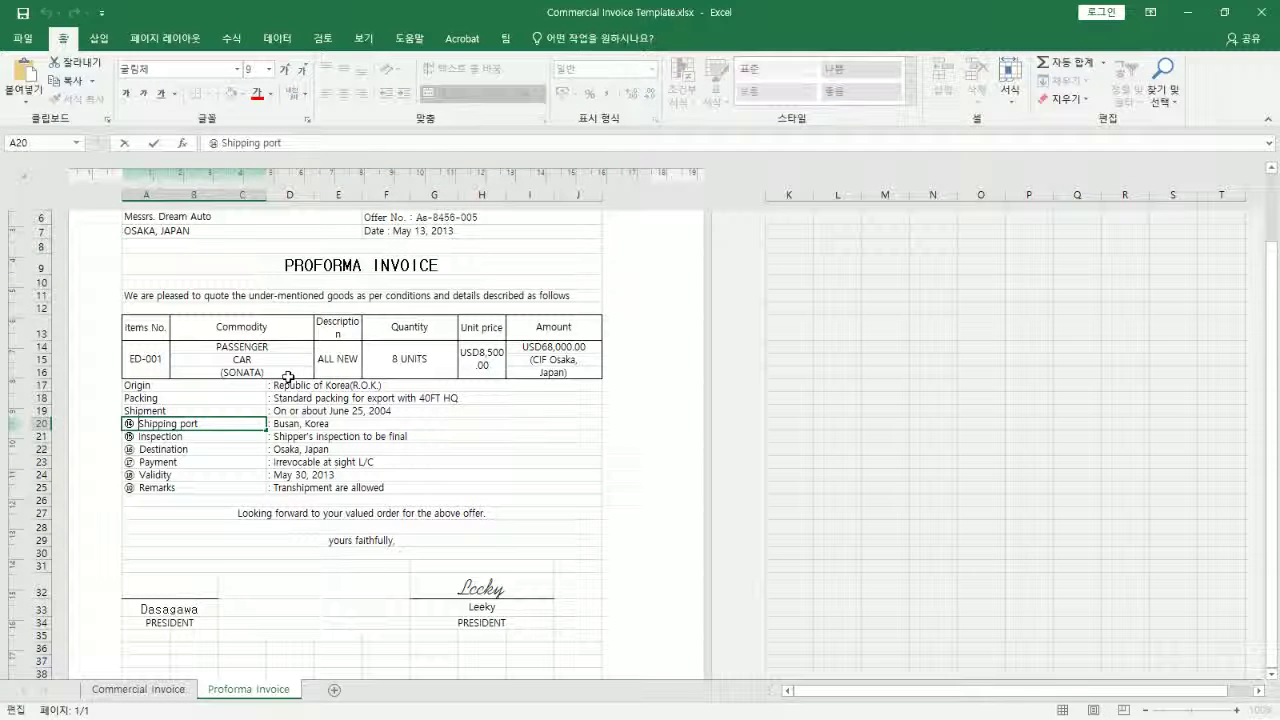
pyautogui.press('Delete')
pyautogui.press('BackSpace')
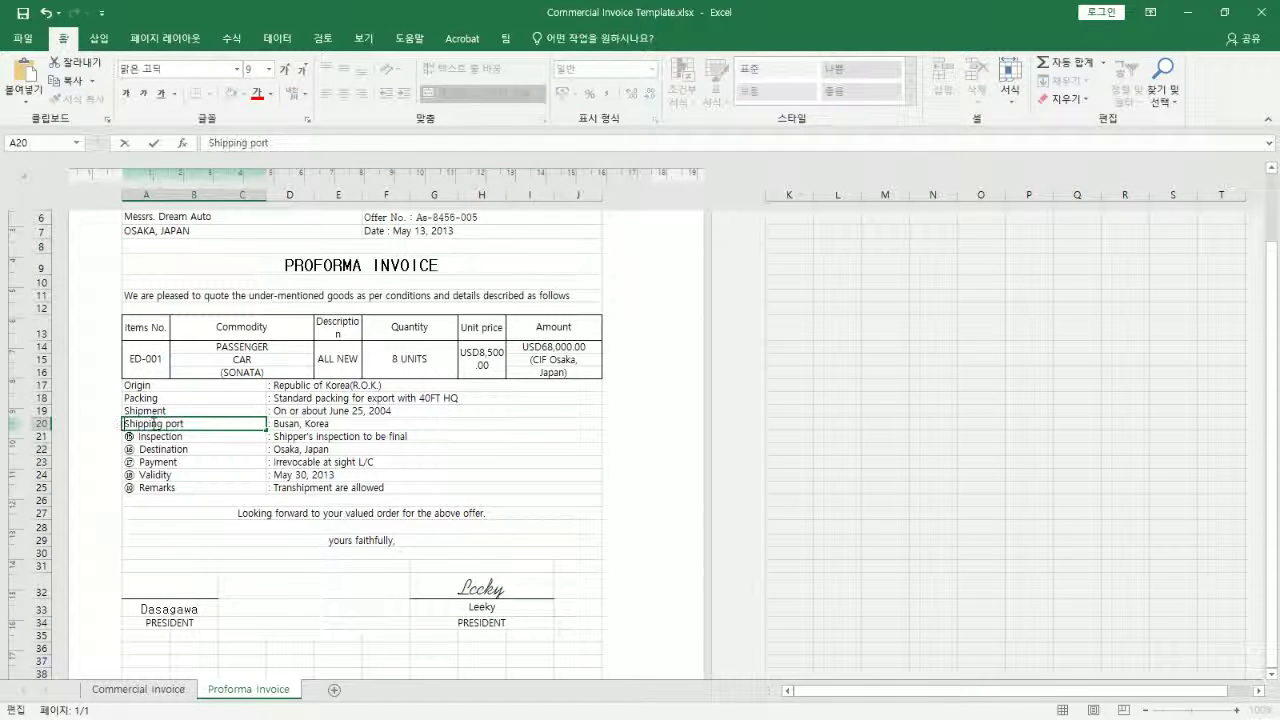
pyautogui.doubleClick(138, 436)
pyautogui.press('Delete')
pyautogui.press('BackSpace')
pyautogui.doubleClick(146, 449)
pyautogui.press('Delete')
pyautogui.press('BackSpace')
pyautogui.doubleClick(136, 462)
pyautogui.press('Delete')
pyautogui.press('BackSpace')
# Clear the markers from the Remarks and Validity labels, then scroll back to the sheet's top
pyautogui.click(128, 485)
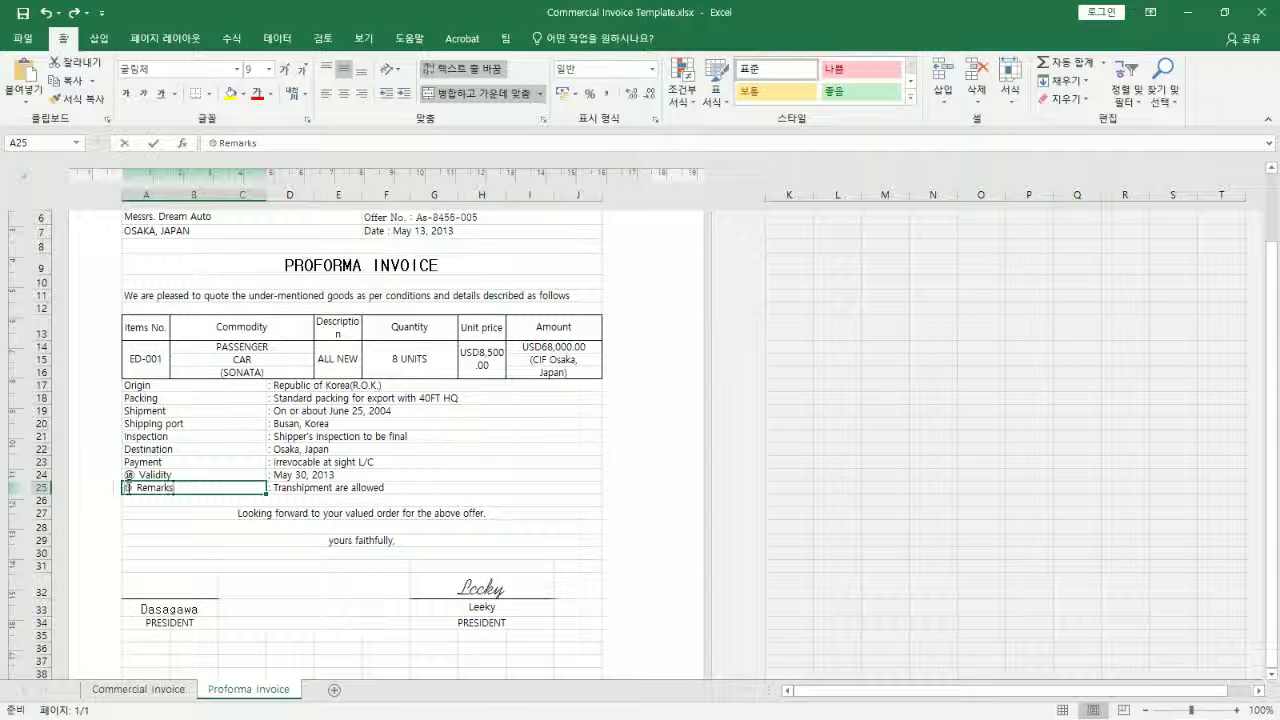
pyautogui.doubleClick(133, 487)
pyautogui.press('Delete')
pyautogui.press('BackSpace')
pyautogui.doubleClick(136, 474)
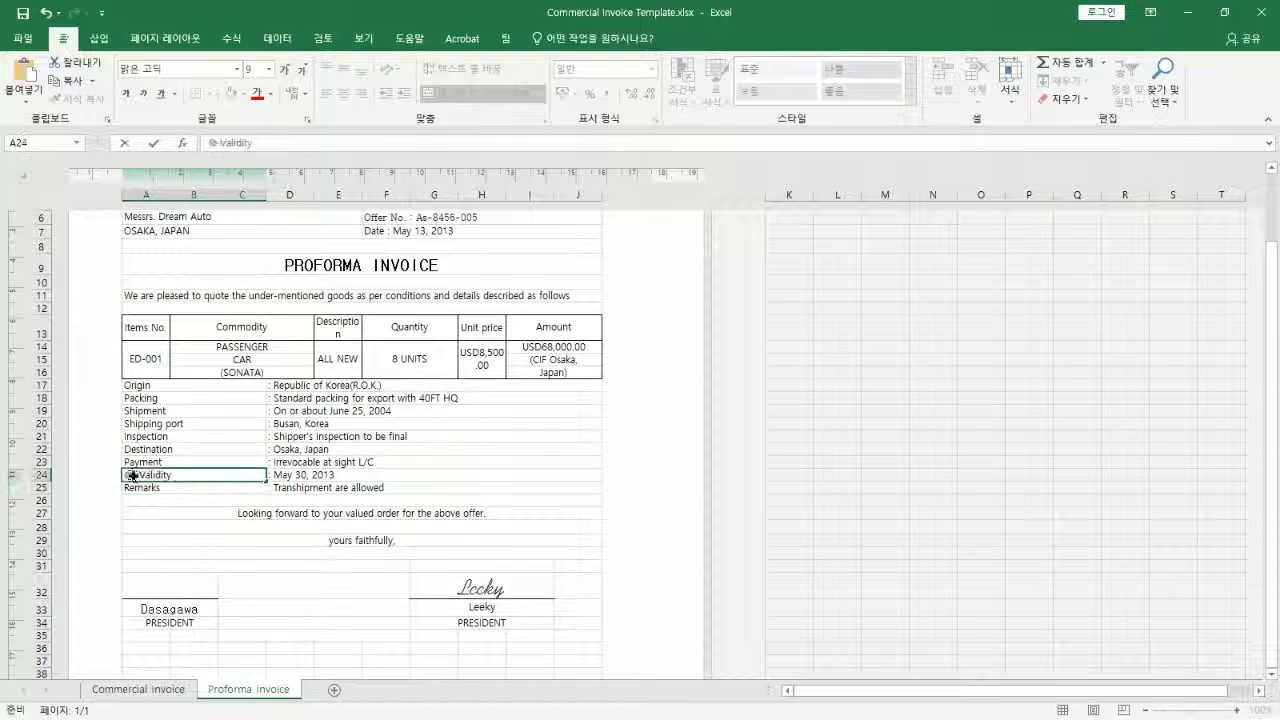
pyautogui.press('BackSpace')
pyautogui.press('BackSpace')
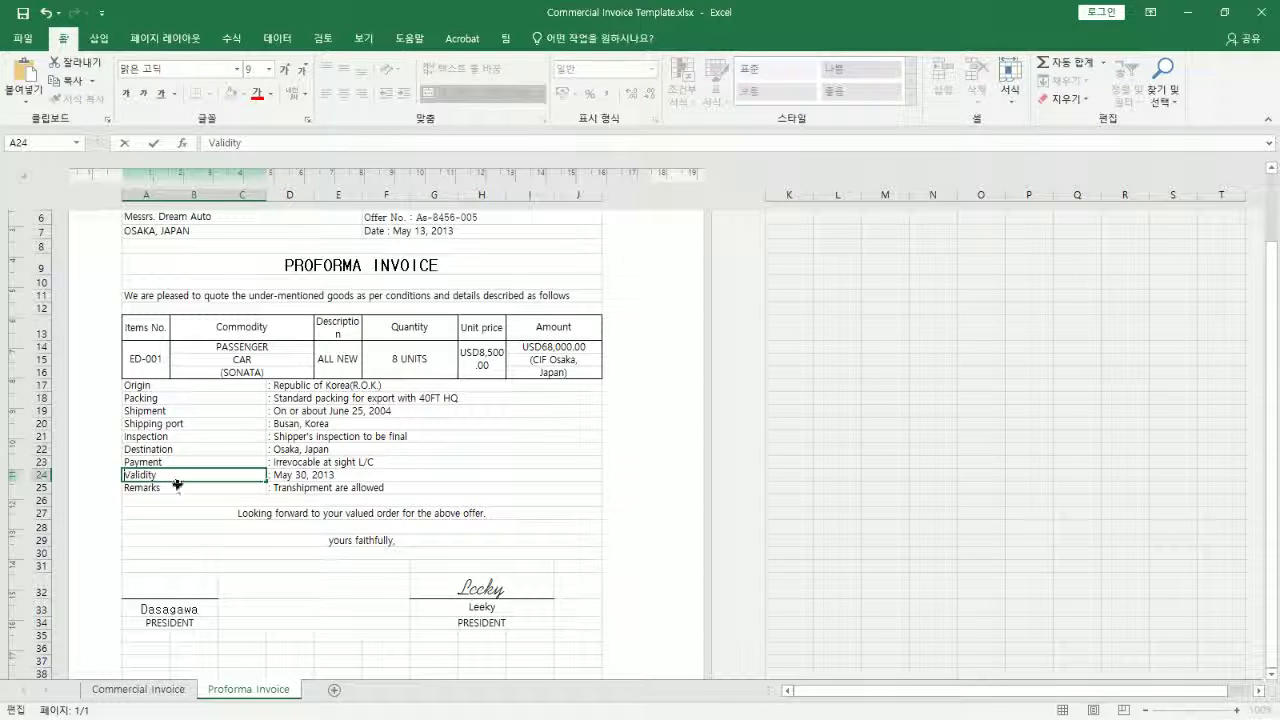
pyautogui.click(178, 486)
pyautogui.scroll(-5, 274, 508)
pyautogui.scroll(3, 283, 483)
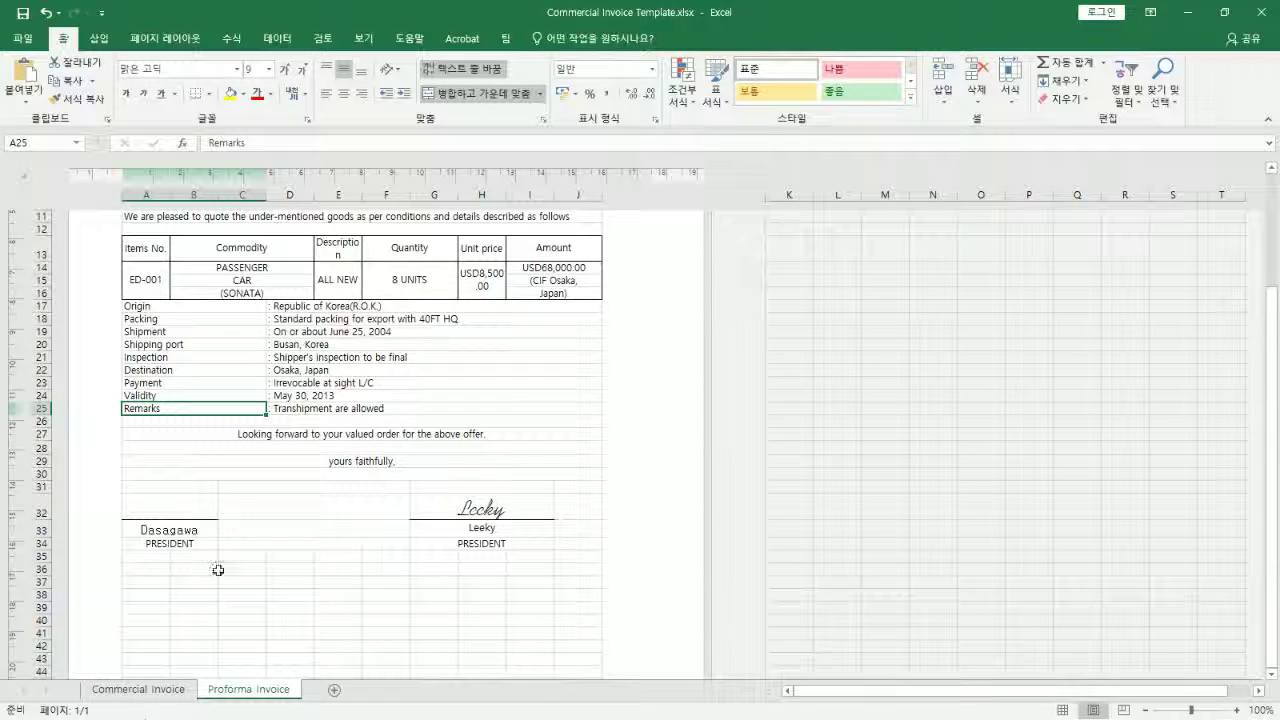
pyautogui.scroll(3, 204, 610)
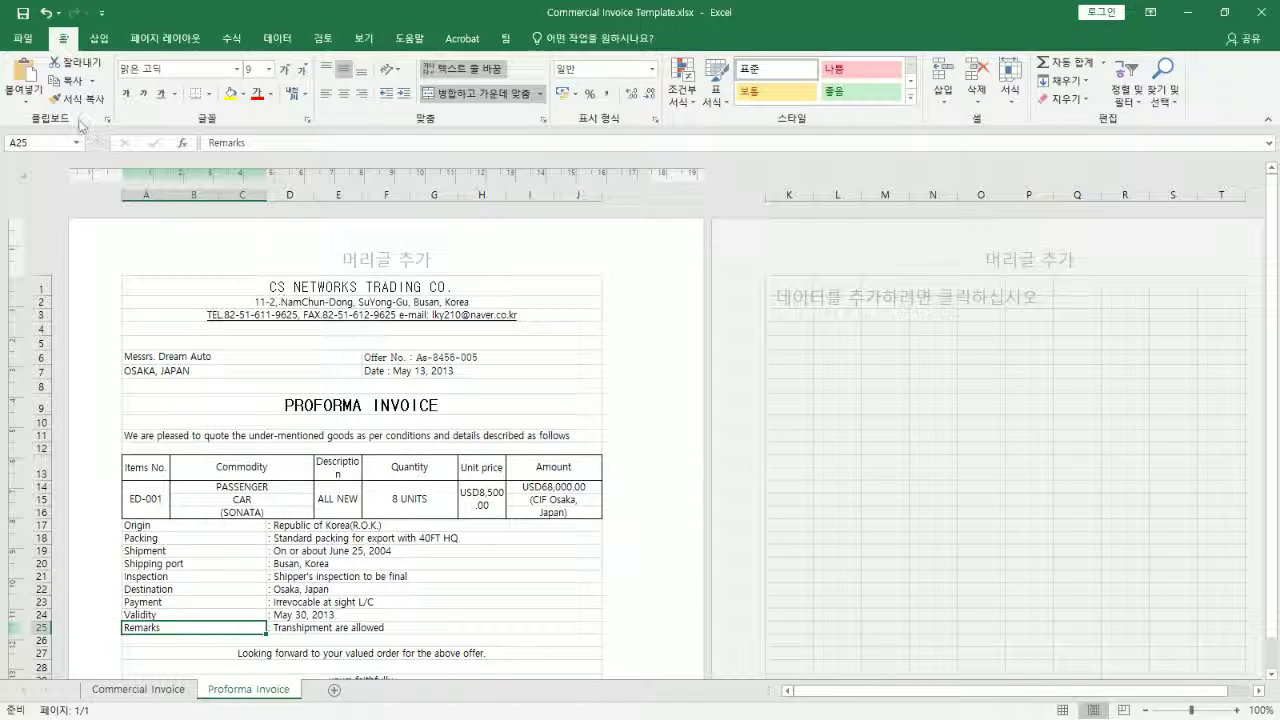
# Select the whole sheet and apply the Arial font to it
pyautogui.click(26, 174)
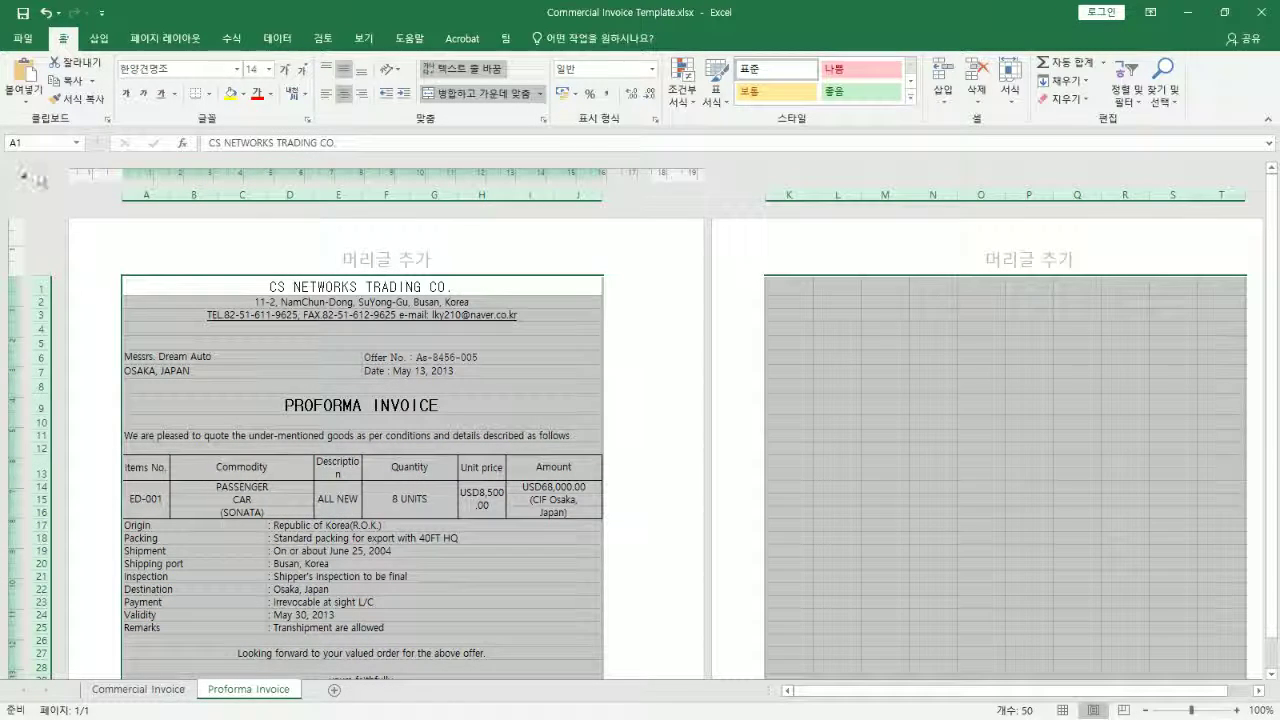
pyautogui.click(237, 69)
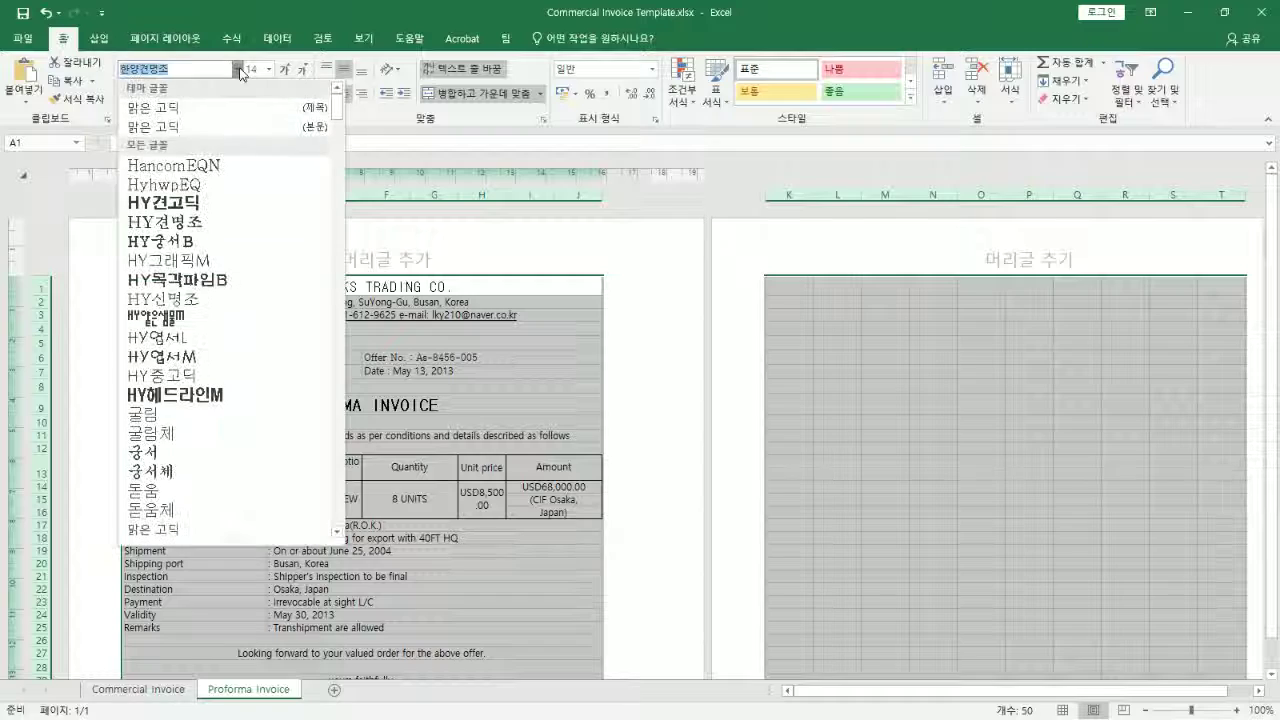
pyautogui.scroll(-5, 240, 270)
pyautogui.scroll(-8, 240, 268)
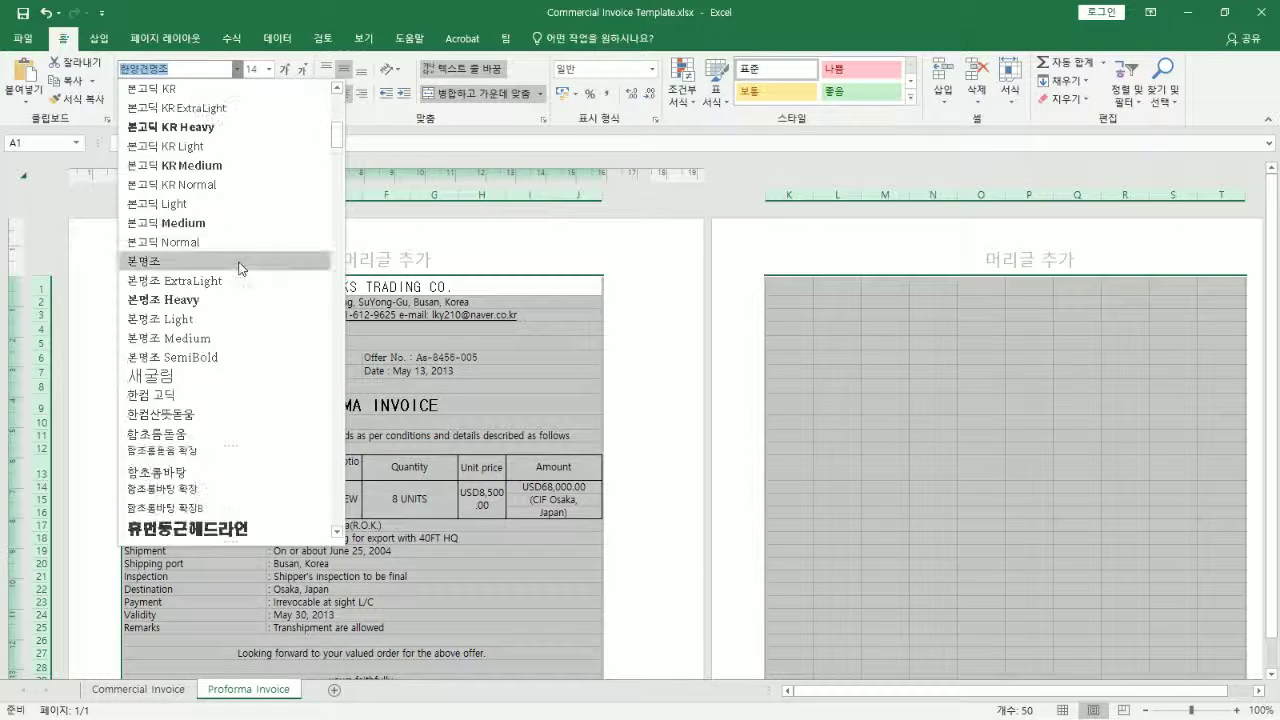
pyautogui.scroll(-7, 240, 265)
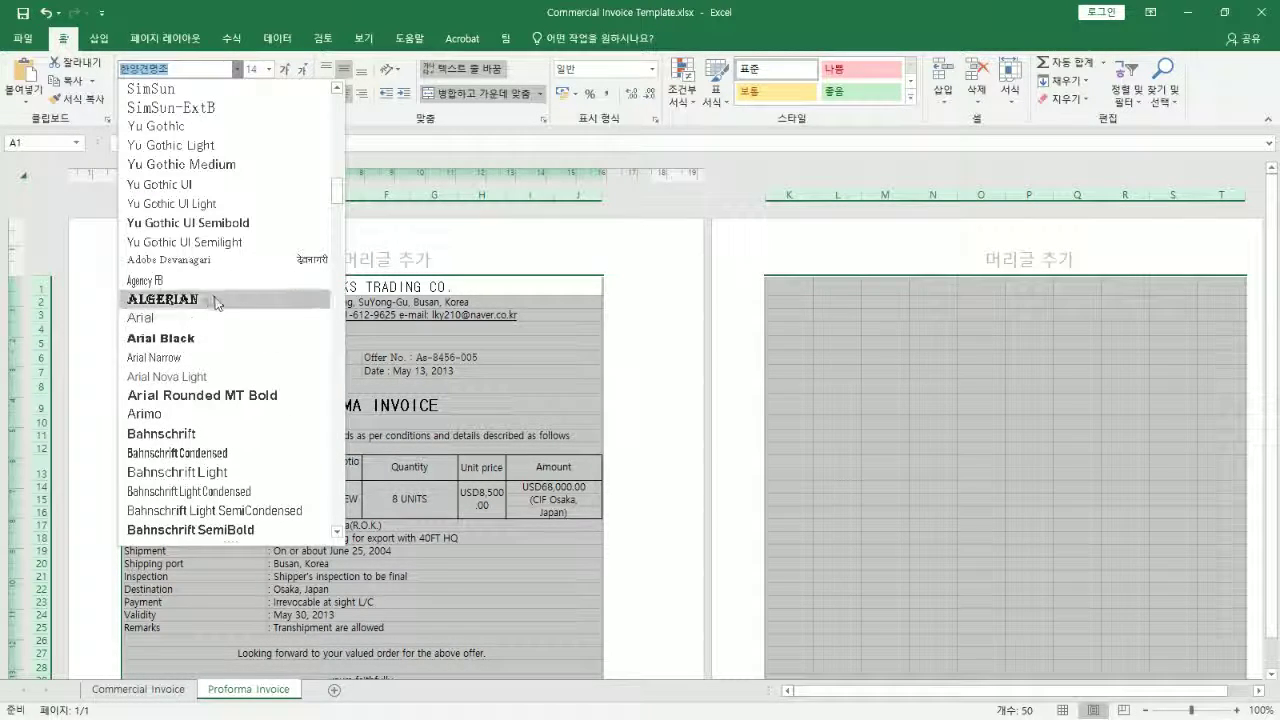
pyautogui.click(210, 317)
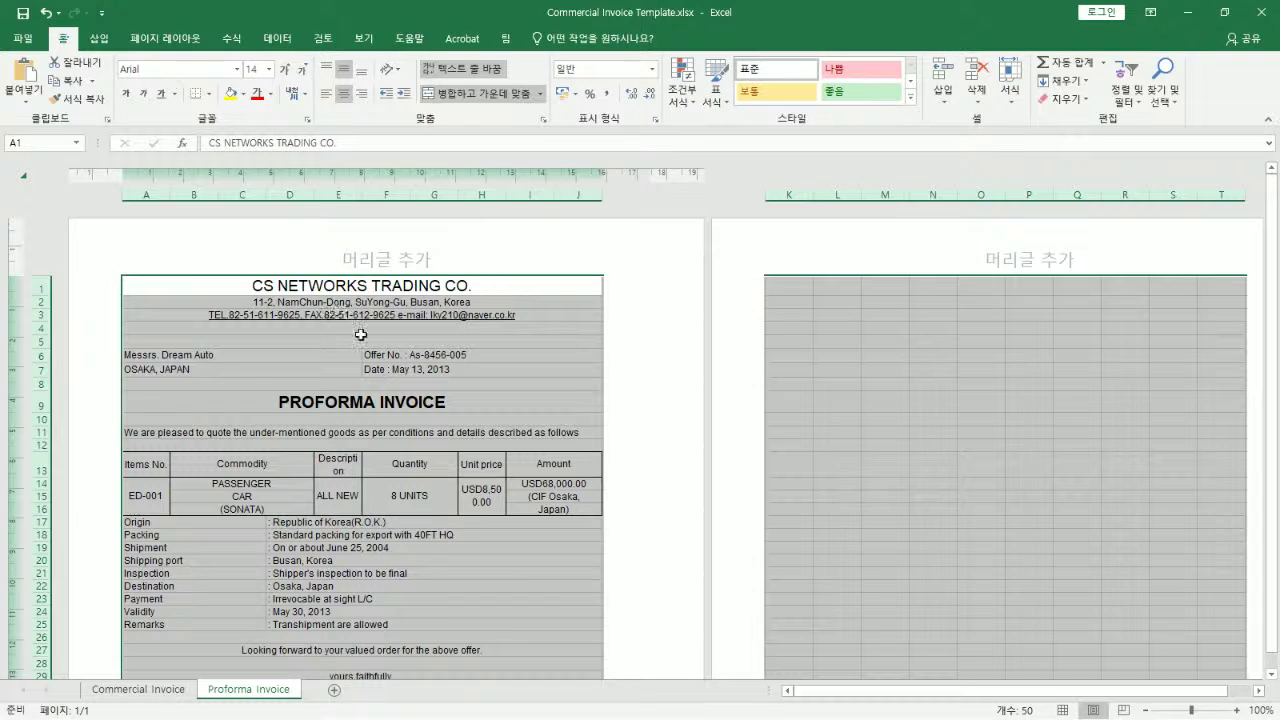
pyautogui.click(382, 345)
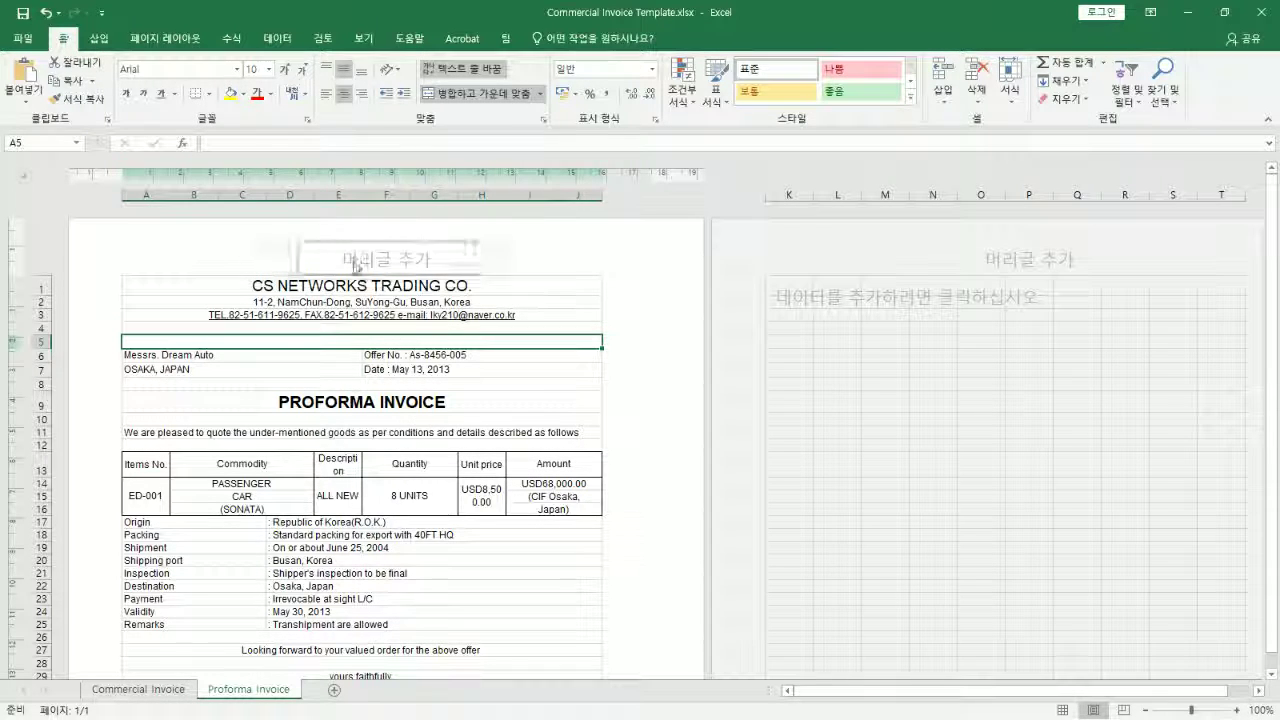
# Confirm Arial on the row 11 sentence and the ALL NEW cell
pyautogui.click(169, 68)
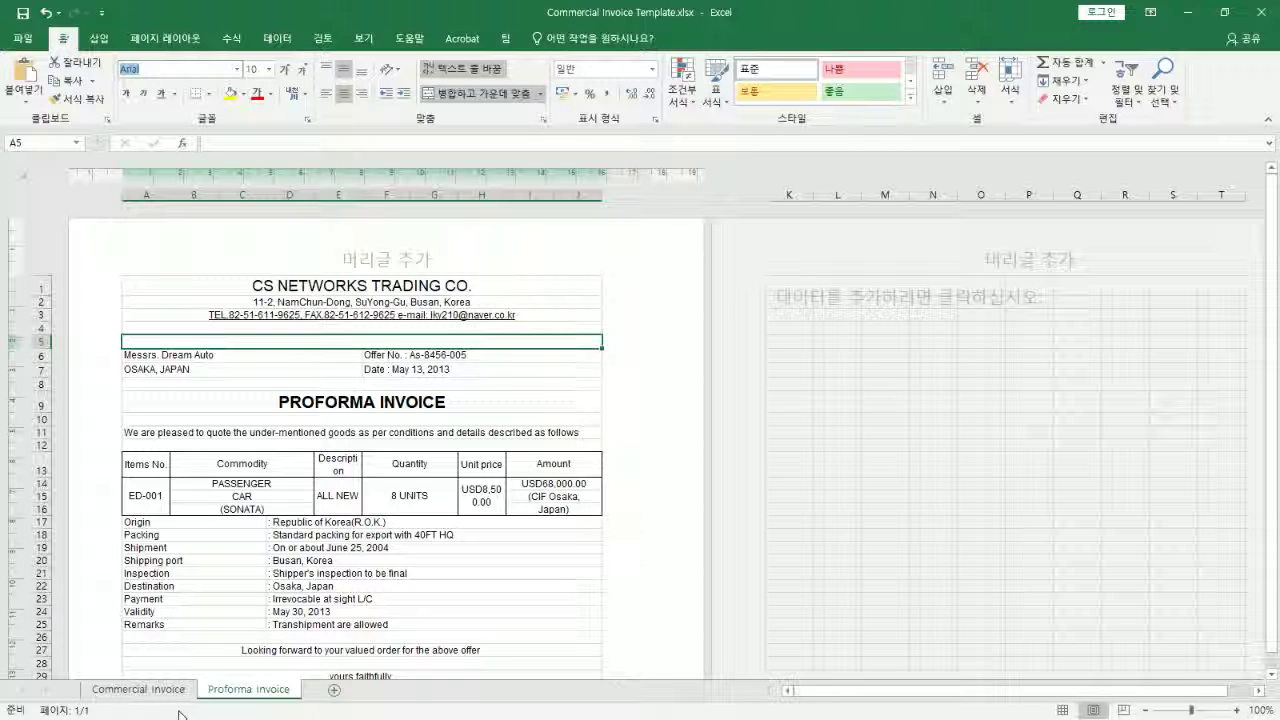
pyautogui.press('Down')
pyautogui.press('Down')
pyautogui.press('Down')
pyautogui.press('Down')
pyautogui.press('Down')
pyautogui.press('Down')
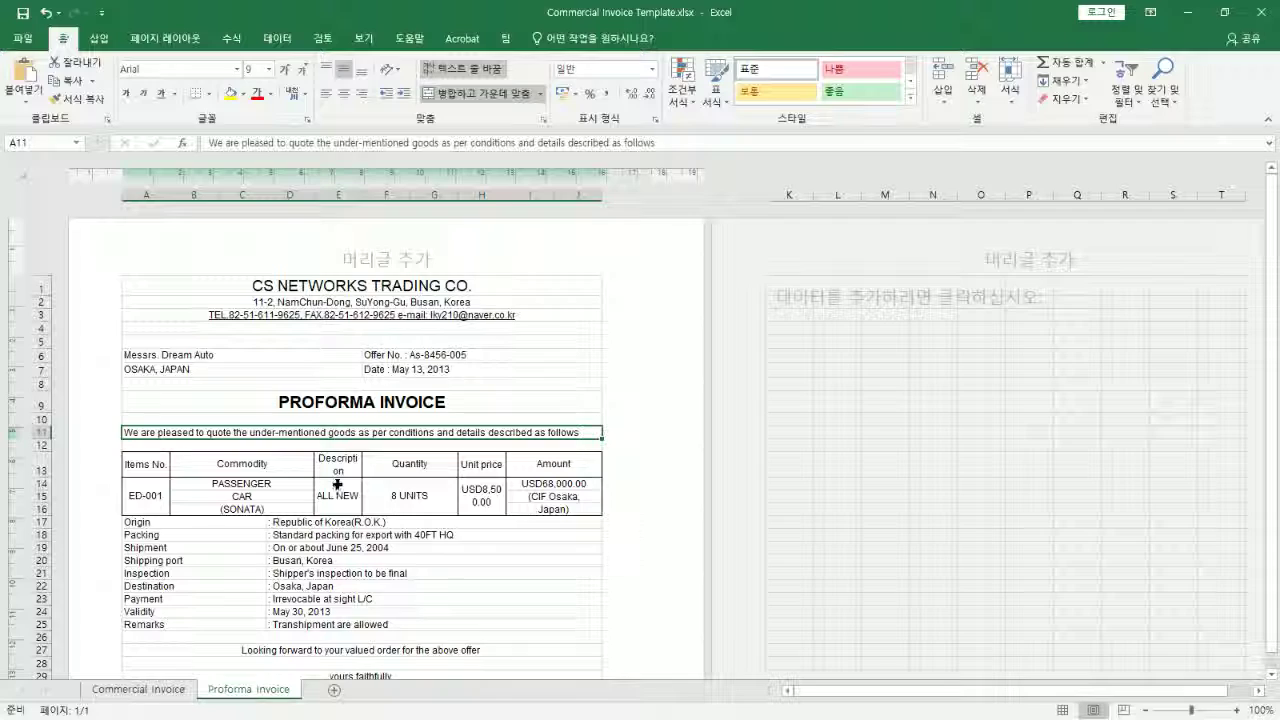
pyautogui.click(338, 485)
pyautogui.scroll(-2, 340, 490)
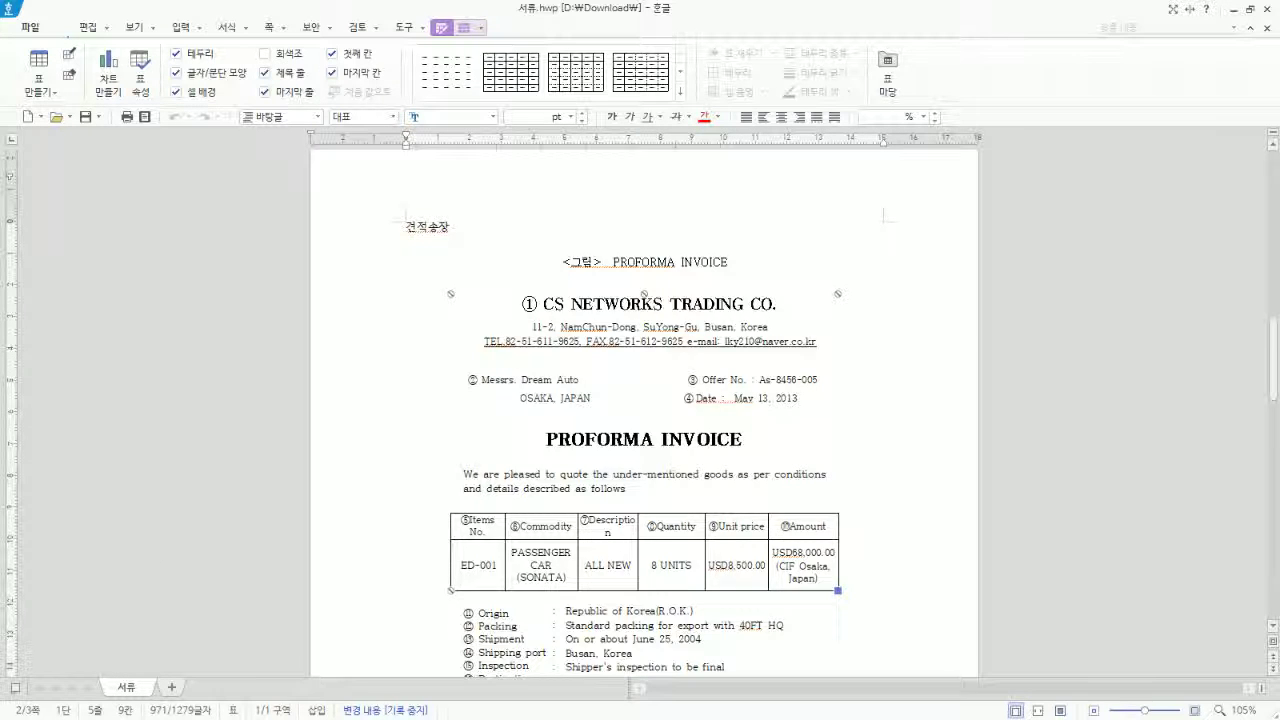
pyautogui.scroll(-6, 644, 400)
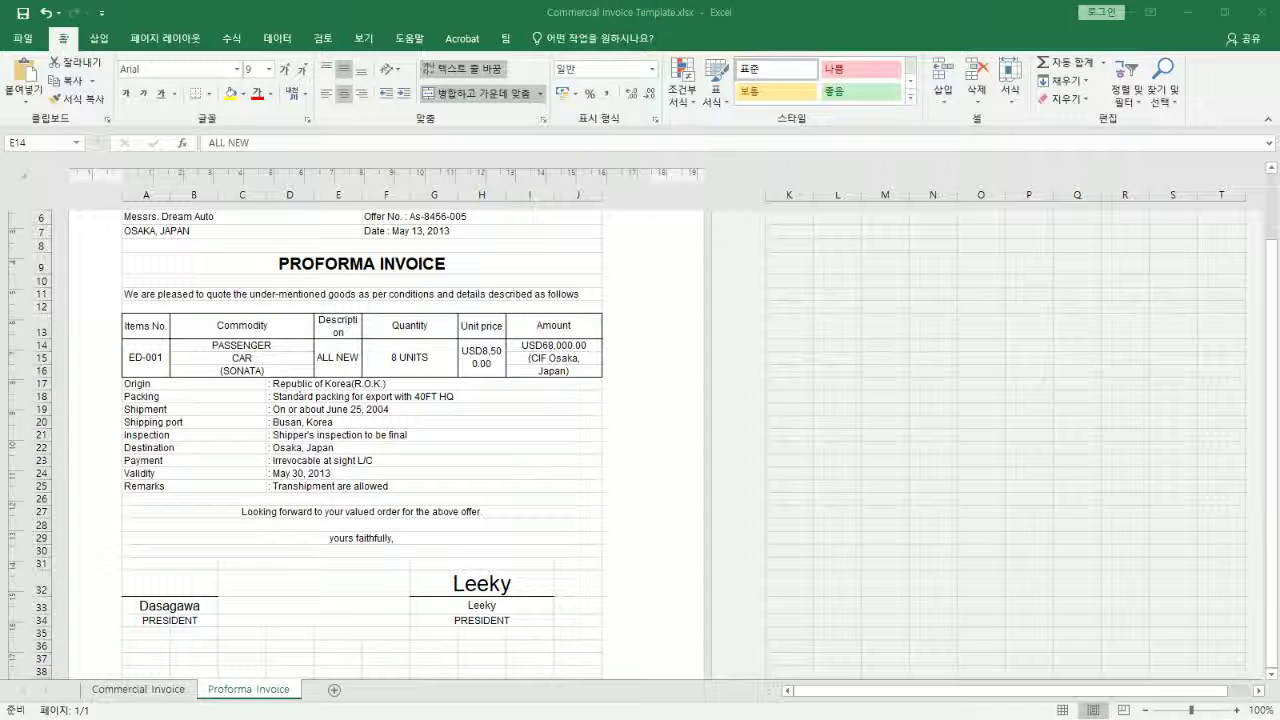
# Hide the sheet's gridlines
pyautogui.click(363, 38)
pyautogui.click(238, 93)
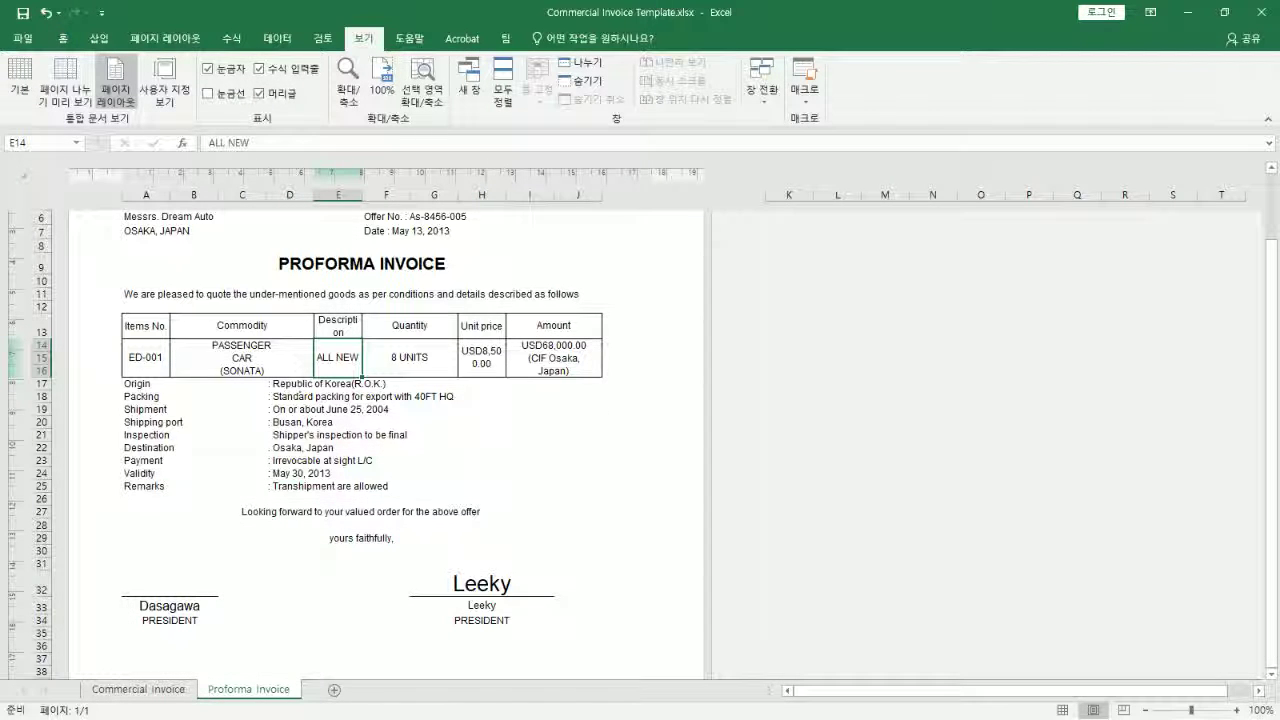
pyautogui.scroll(2, 509, 457)
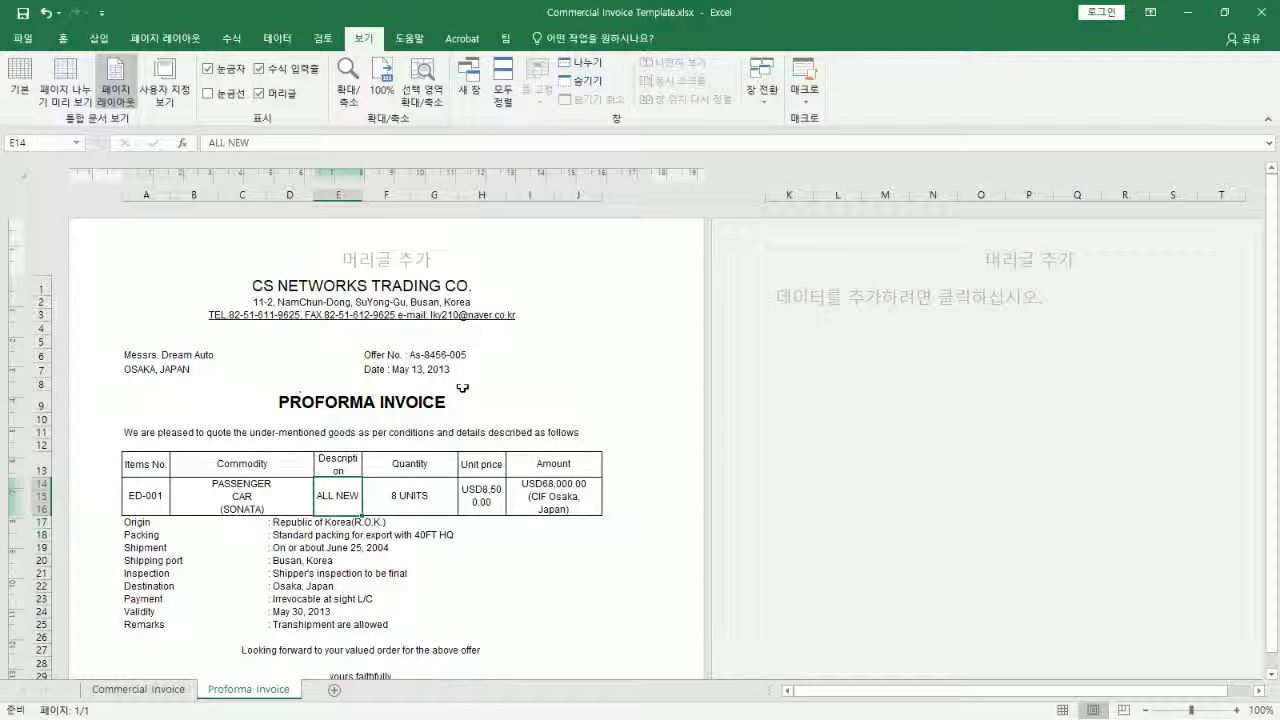
# Insert blank rows above the company name (row 1), the address line (row 3) and the PROFORMA INVOICE title (row 10)
pyautogui.rightClick(47, 289)
pyautogui.click(88, 397)
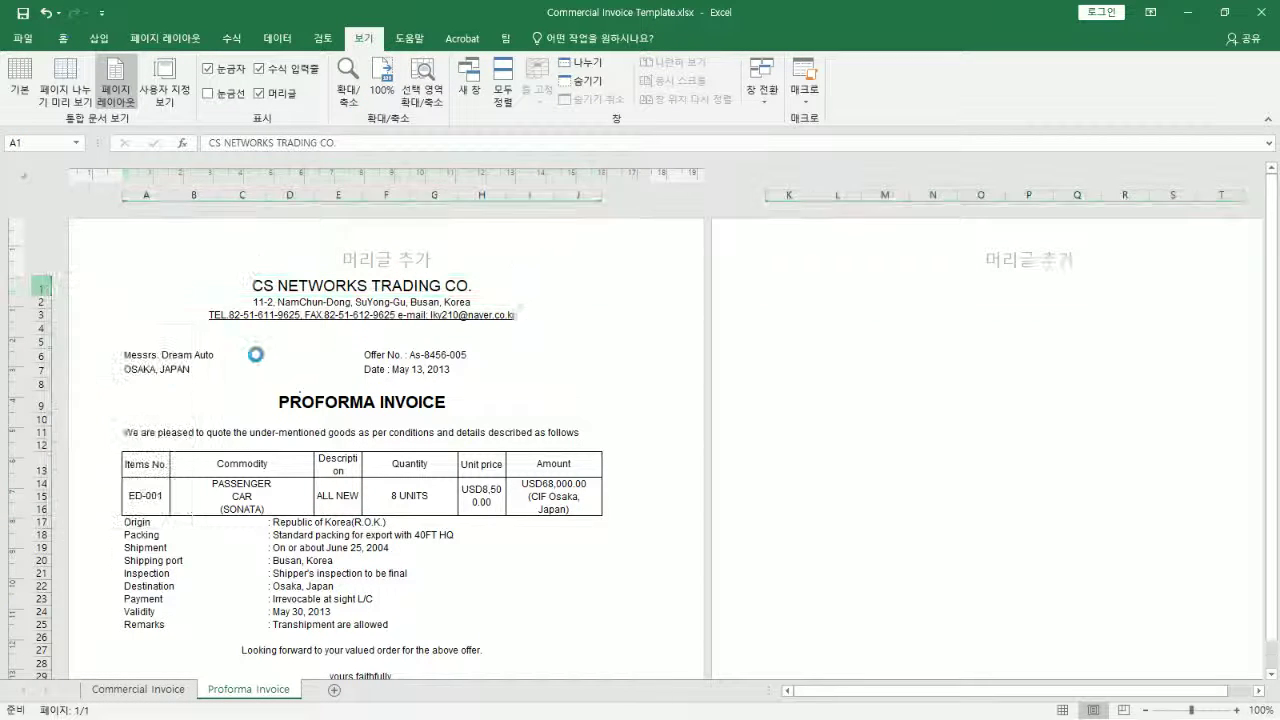
pyautogui.rightClick(46, 316)
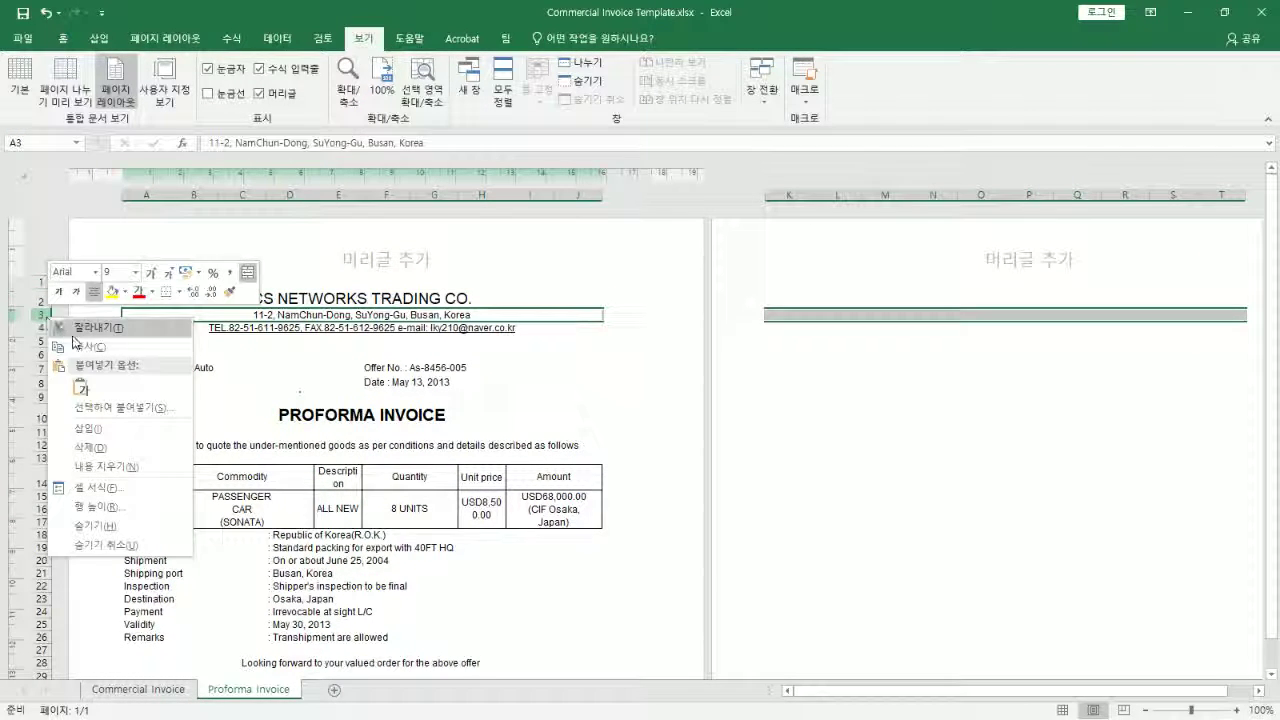
pyautogui.click(92, 427)
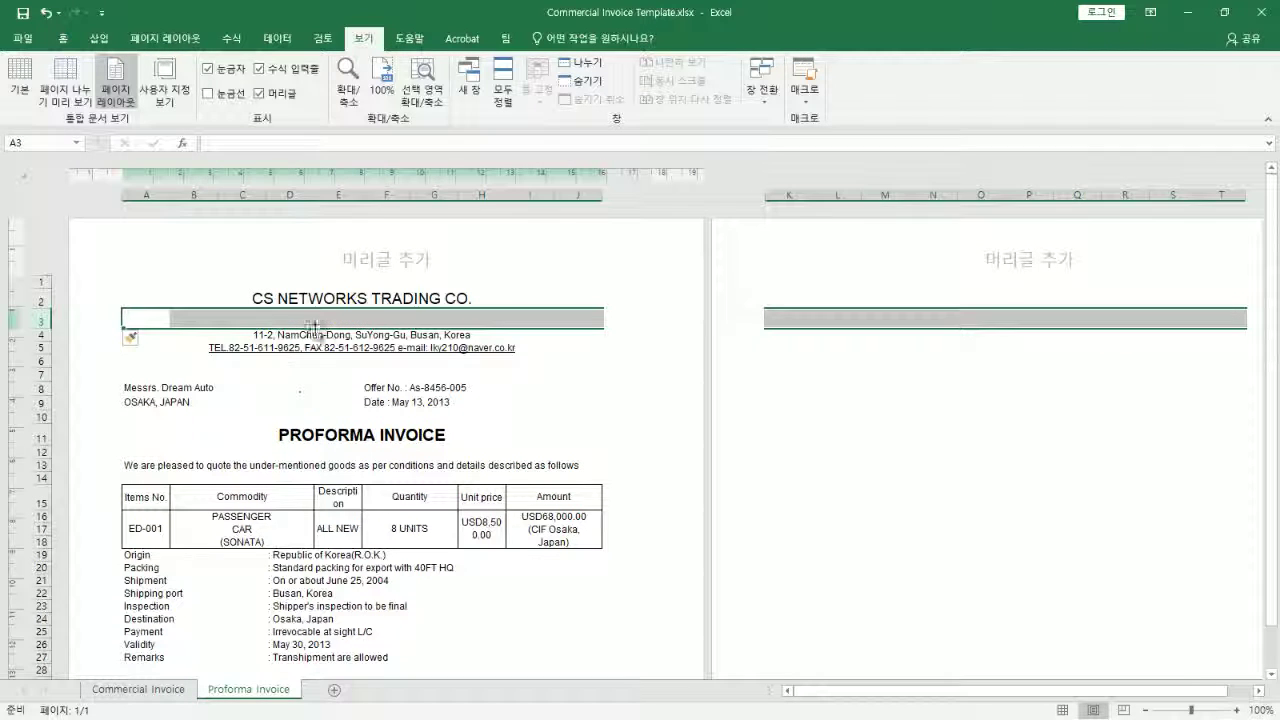
pyautogui.click(328, 348)
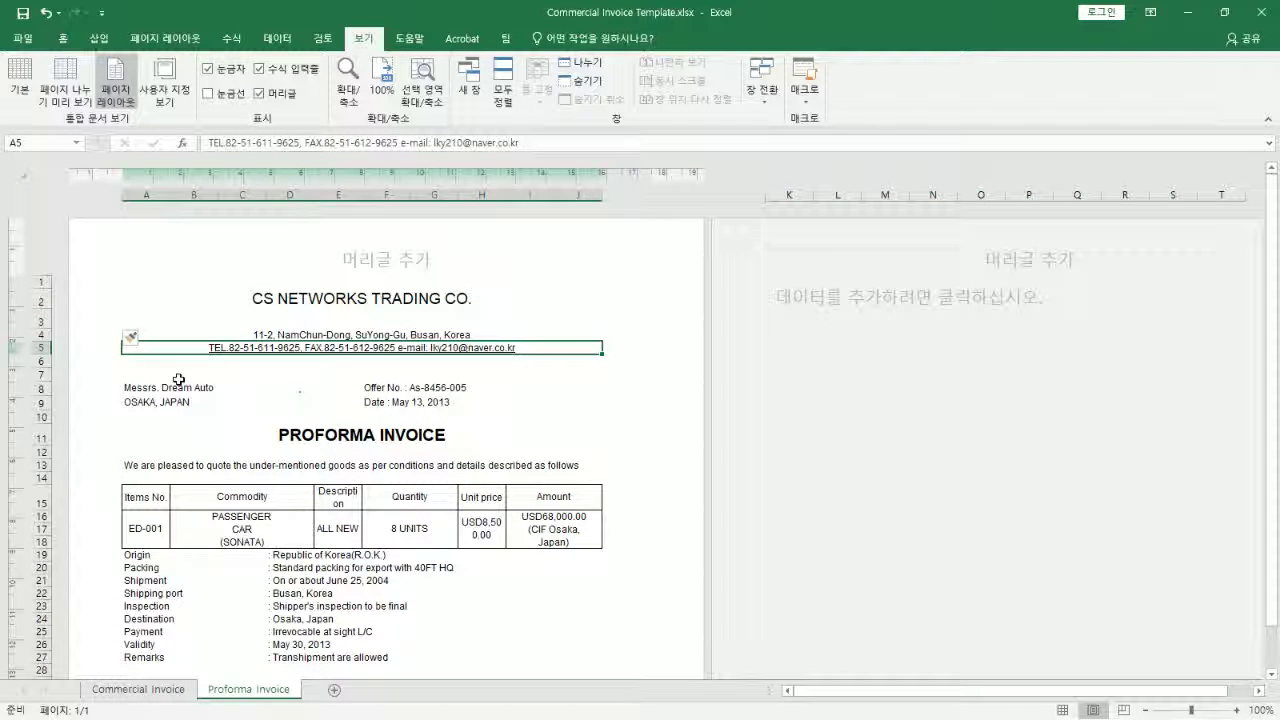
pyautogui.rightClick(42, 416)
pyautogui.click(92, 522)
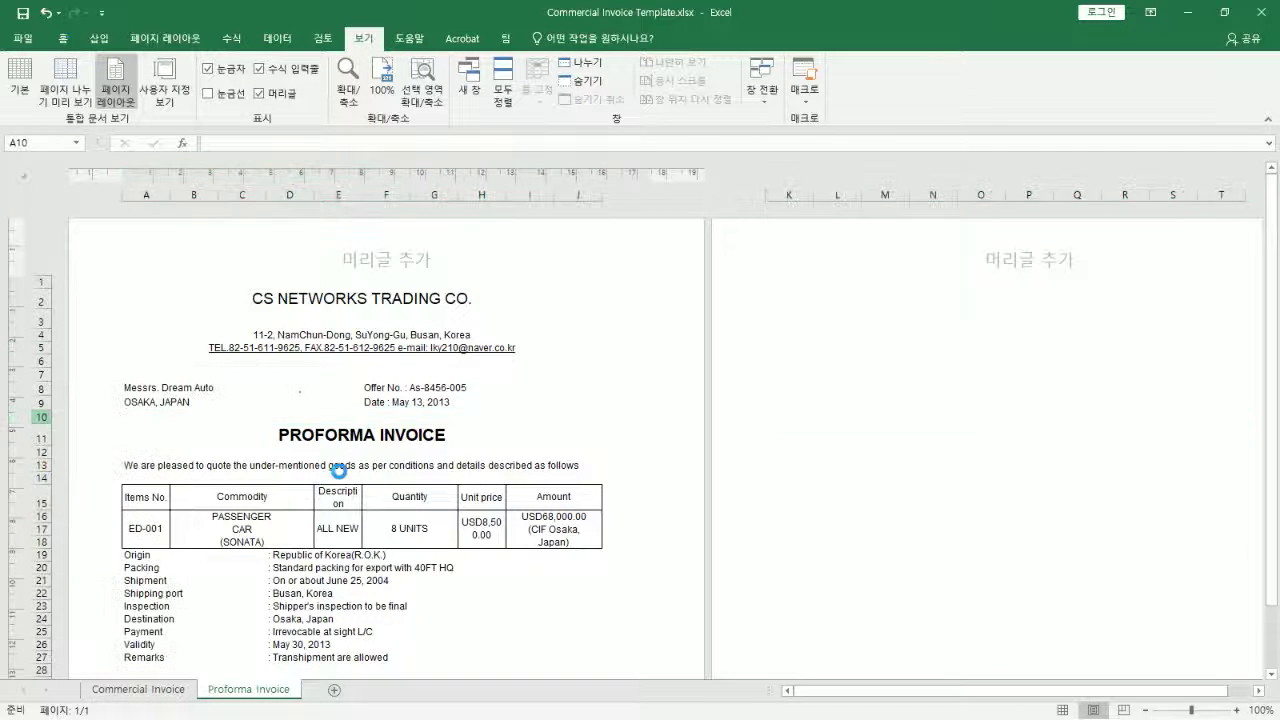
# Insert two blank rows above the signatures at row 34
pyautogui.scroll(-6, 339, 468)
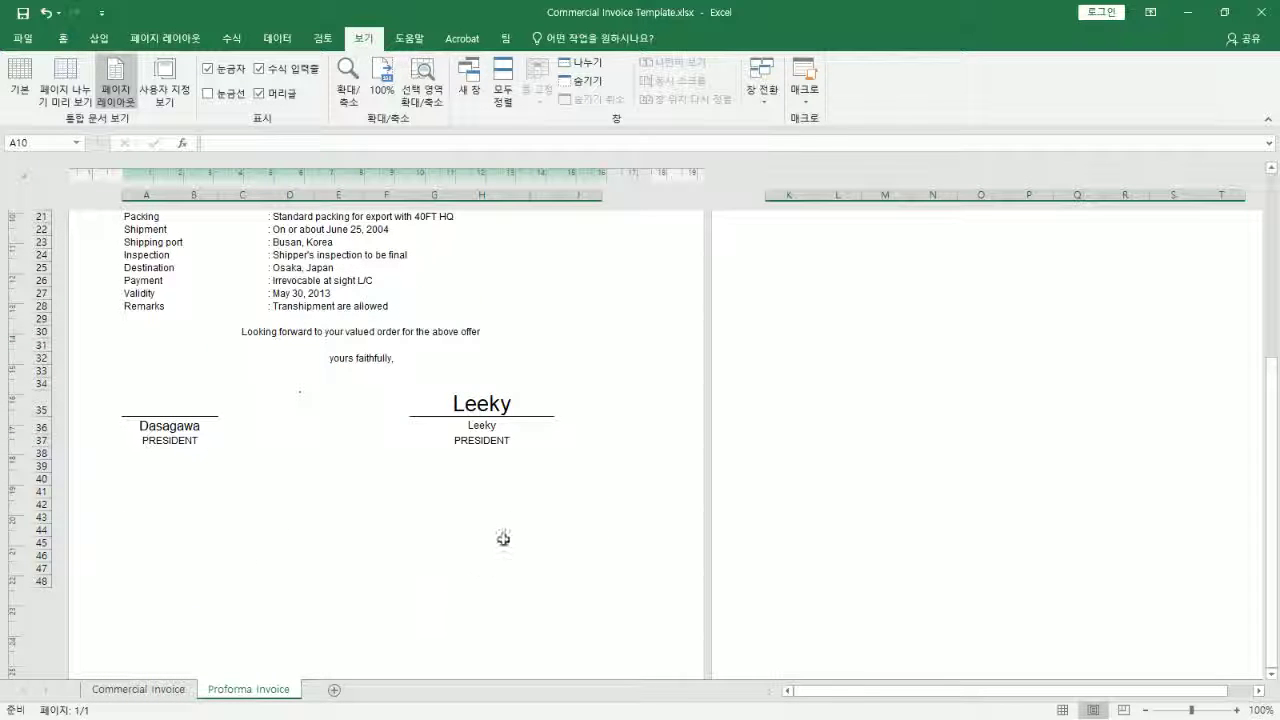
pyautogui.rightClick(40, 383)
pyautogui.click(90, 499)
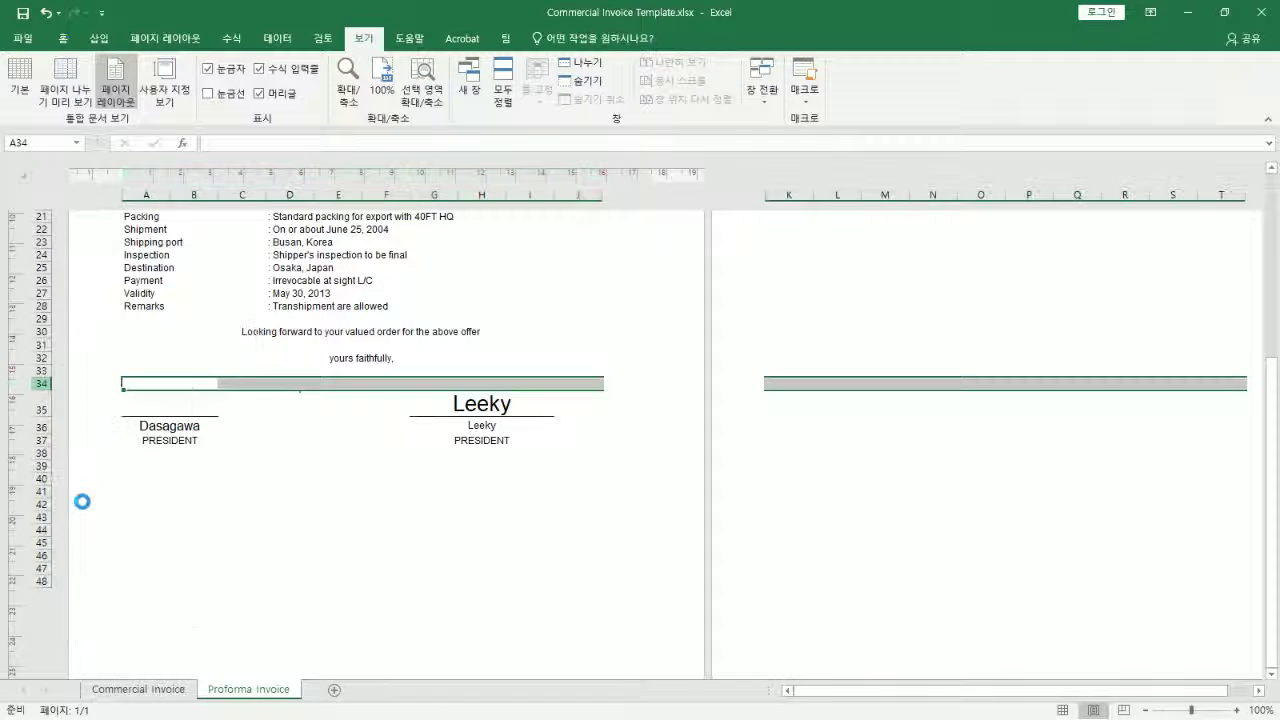
pyautogui.rightClick(40, 383)
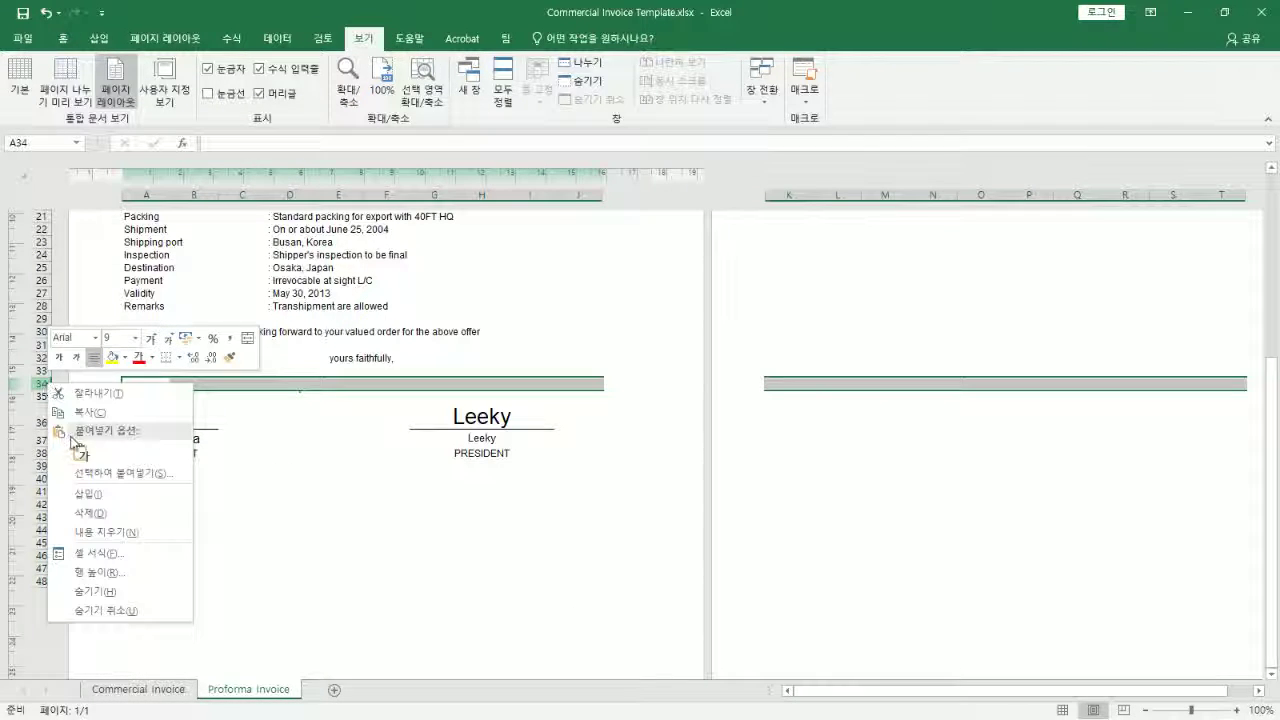
pyautogui.click(85, 492)
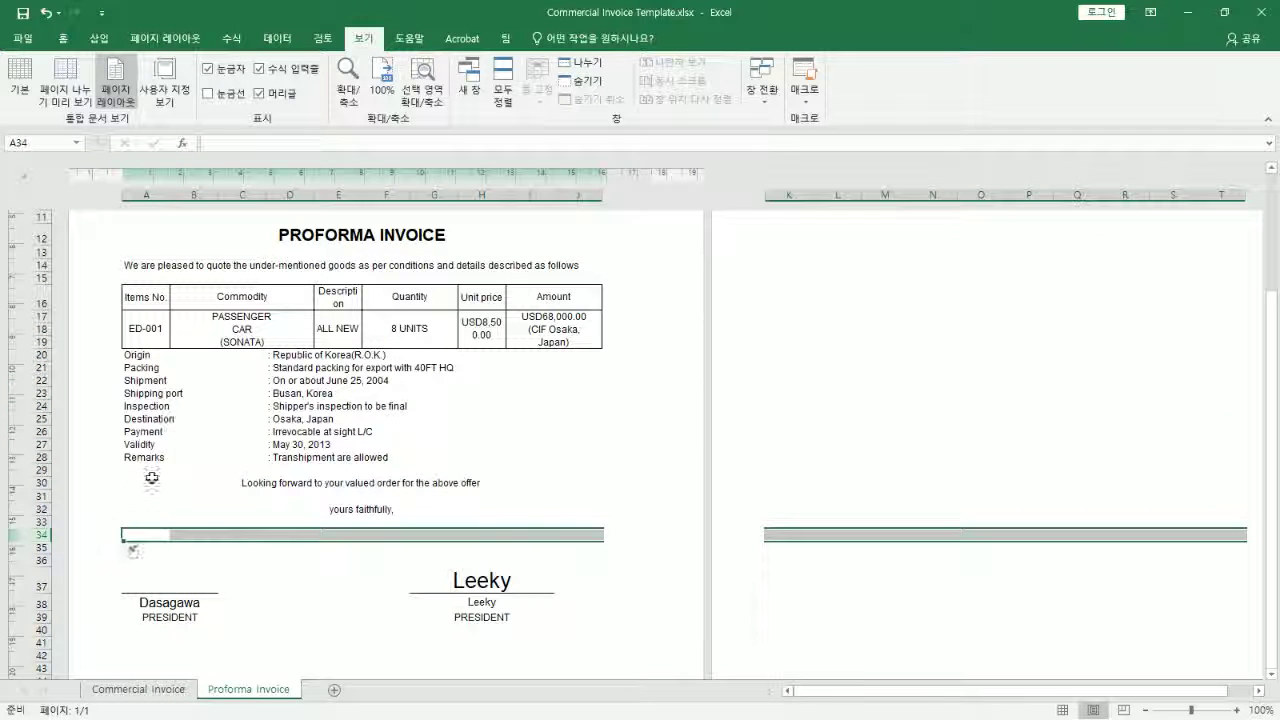
# Add a blank row 20 between the goods table and the Origin line, then select it
pyautogui.rightClick(42, 497)
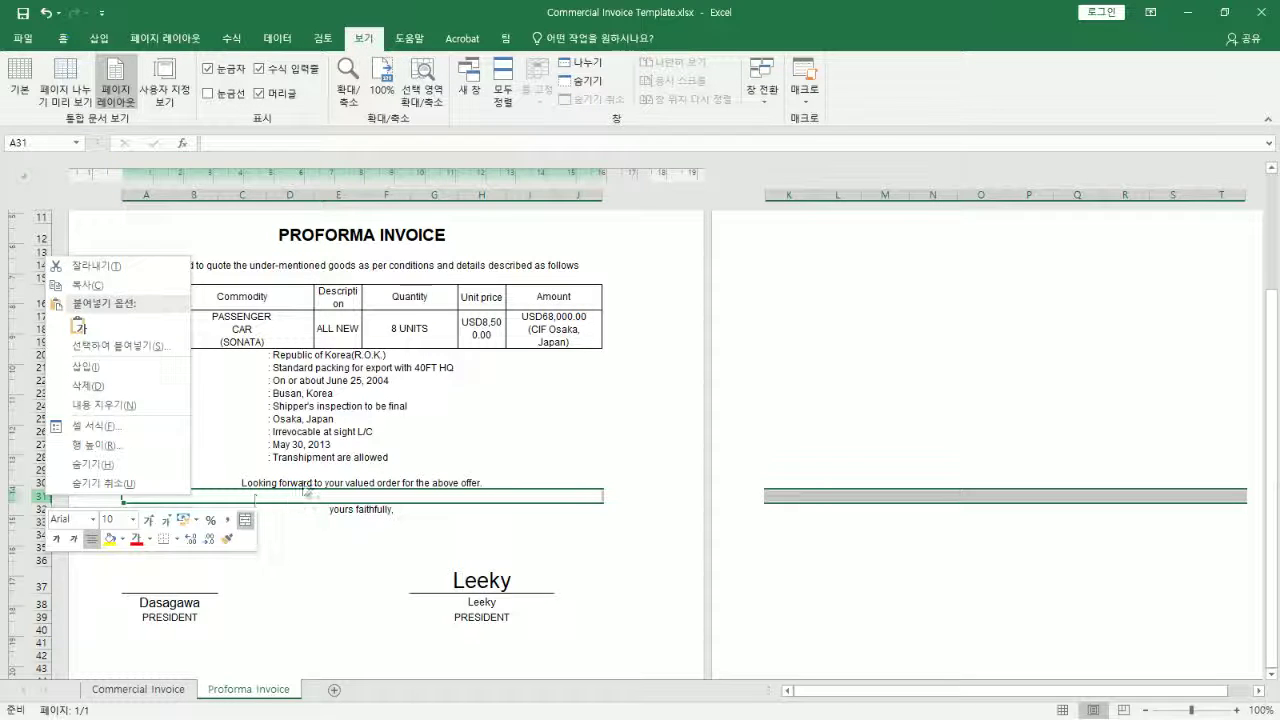
pyautogui.press('Escape')
pyautogui.rightClick(46, 358)
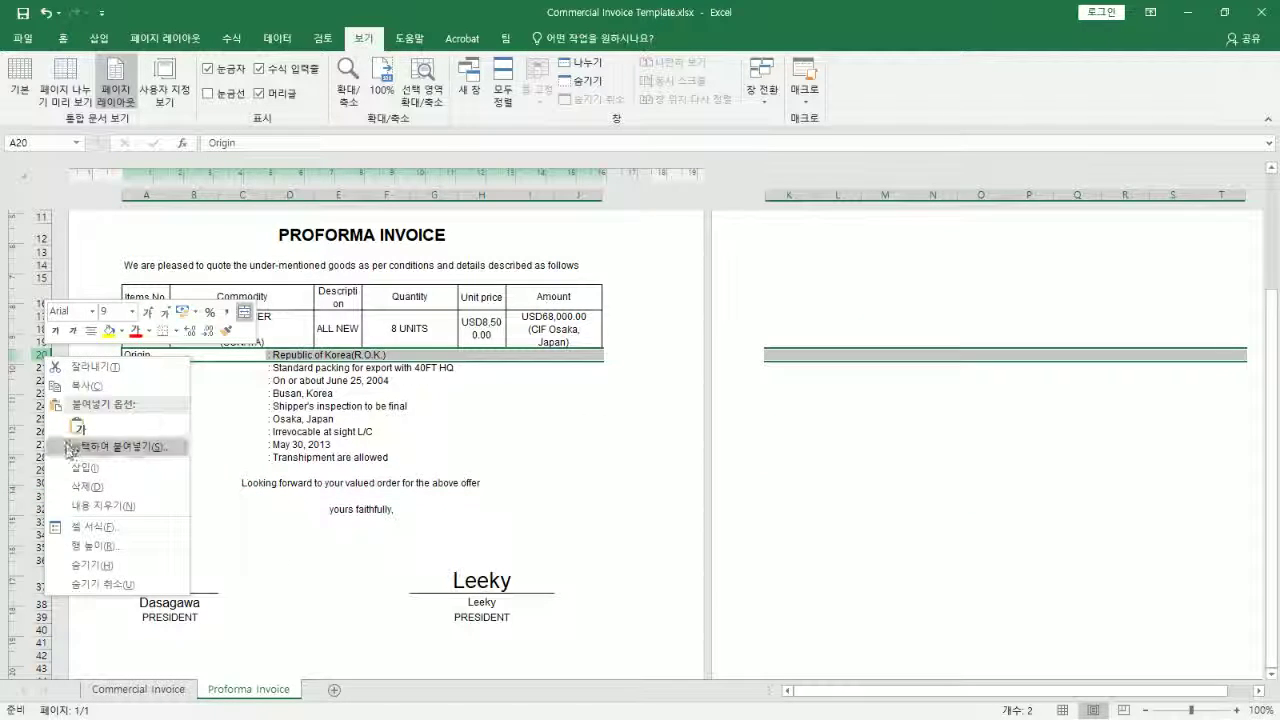
pyautogui.press('Escape')
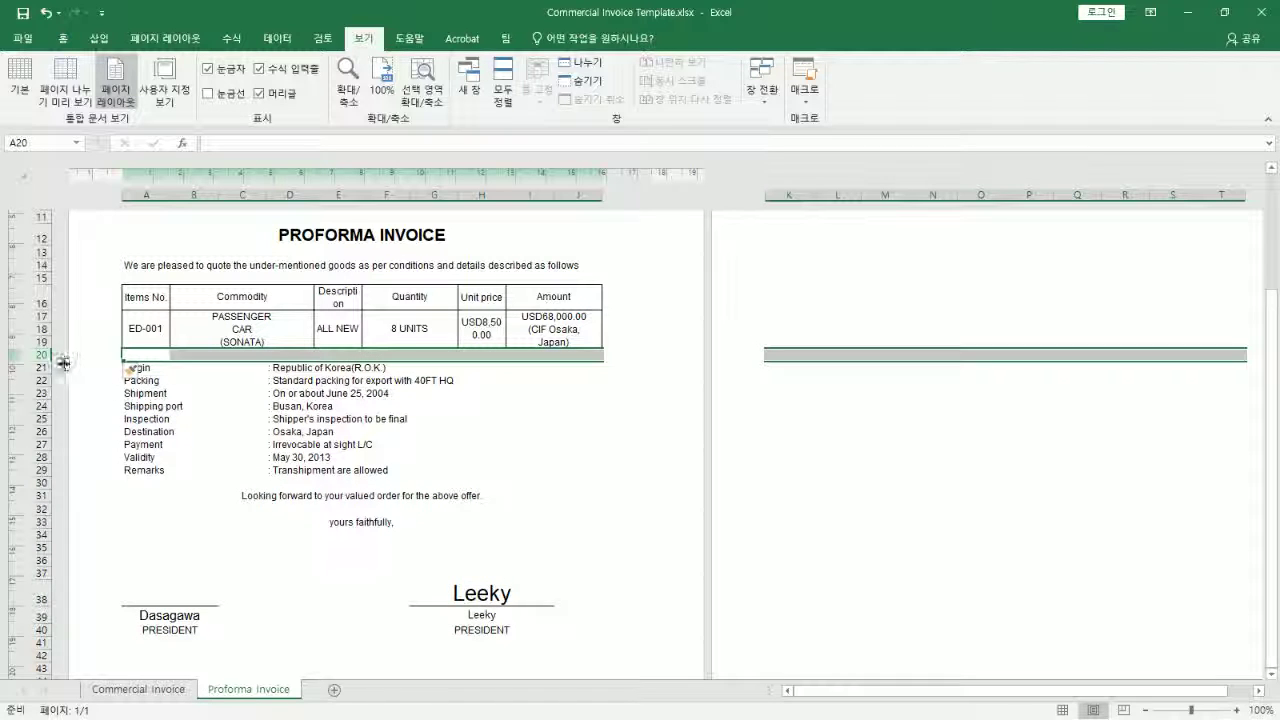
pyautogui.scroll(-5, 193, 434)
pyautogui.scroll(3, 193, 434)
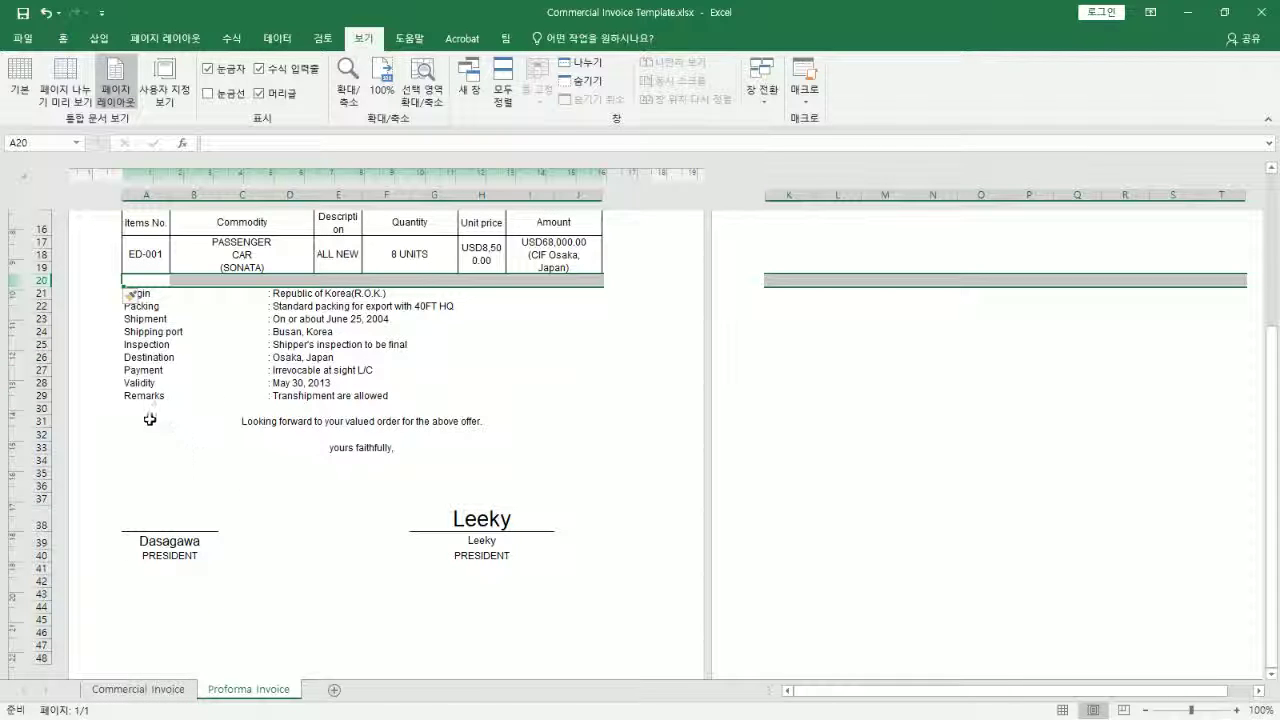
pyautogui.click(176, 346)
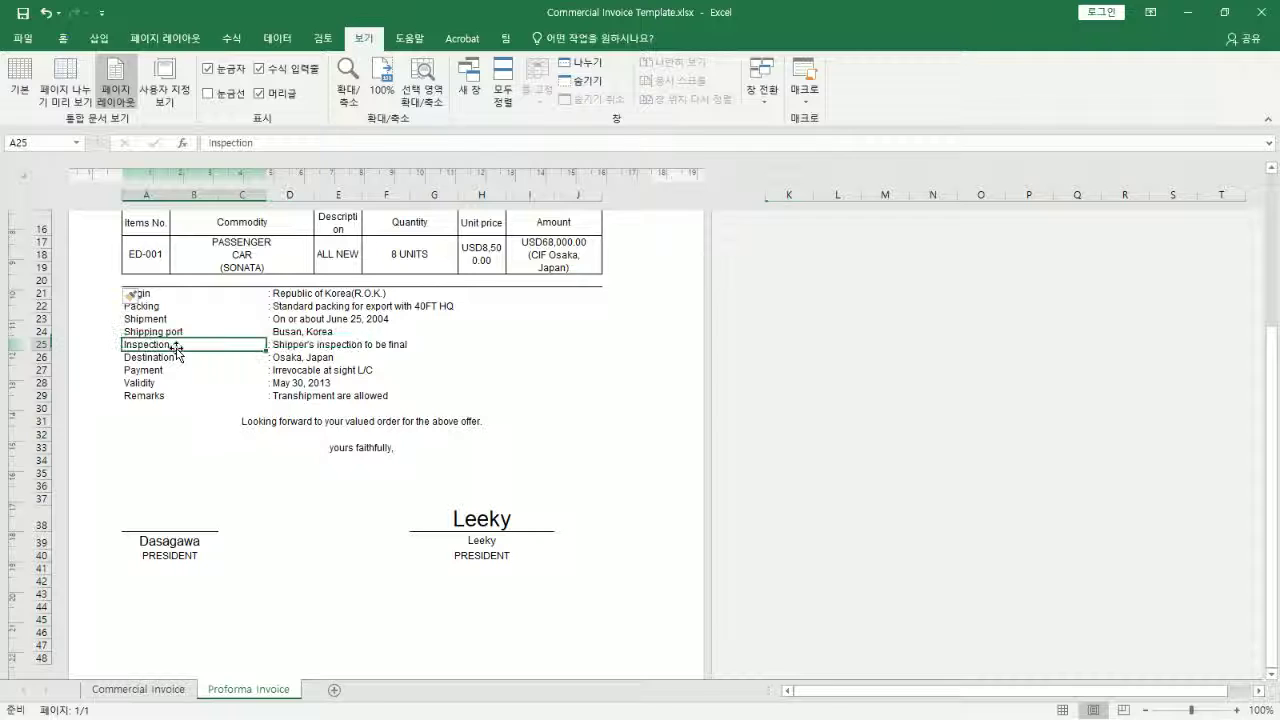
pyautogui.click(215, 280)
pyautogui.moveTo(150, 281); pyautogui.dragTo(578, 282)
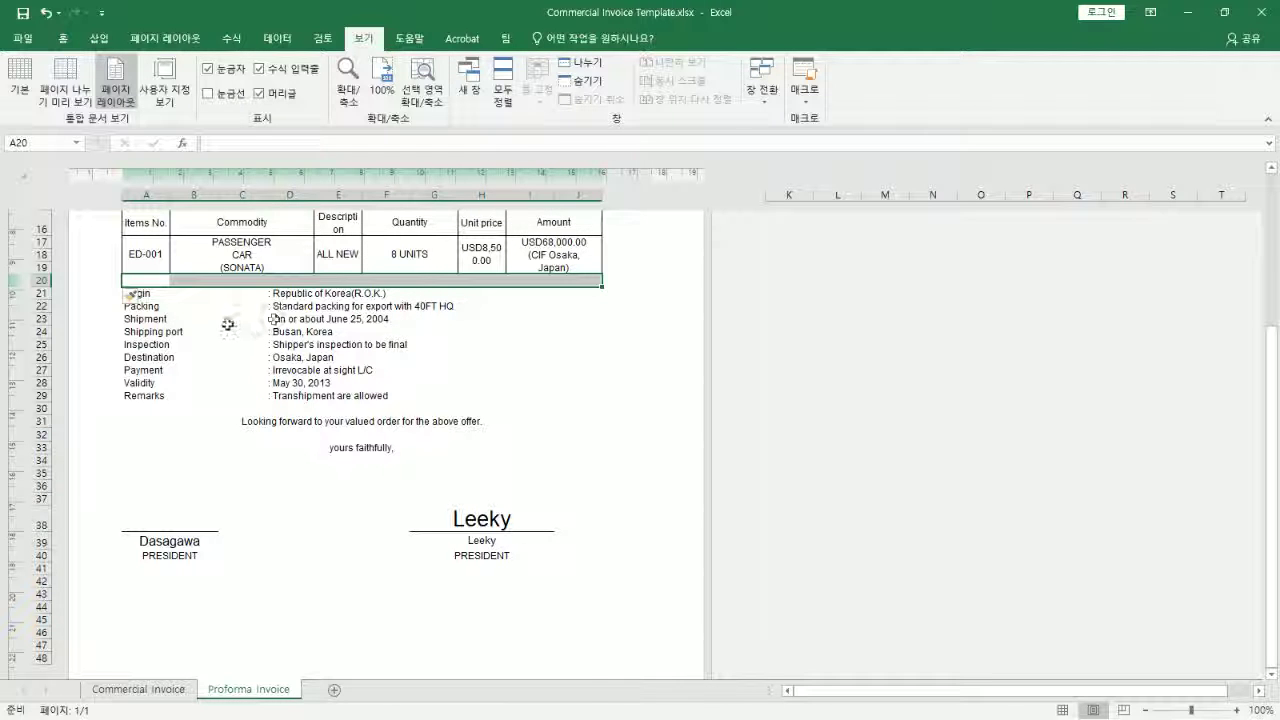